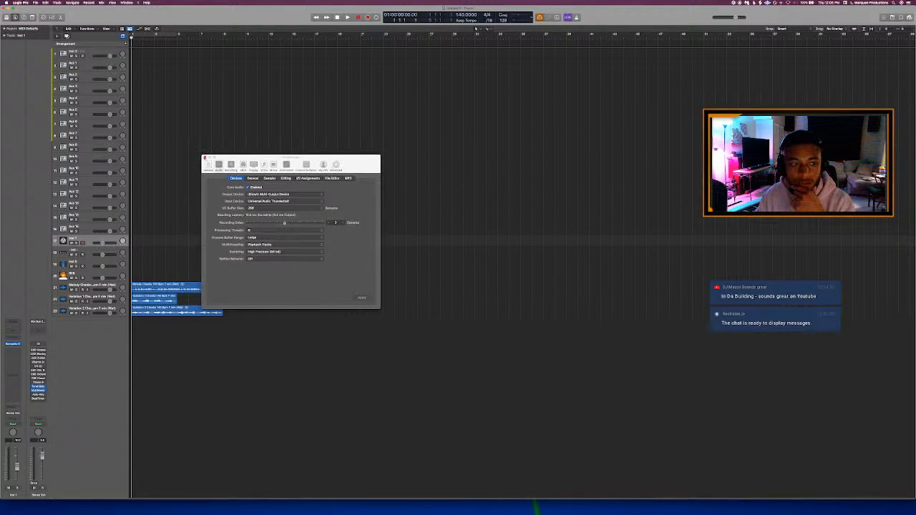
# - Close the audio preferences and set a cycle range from bar 1 to bar 9
pyautogui.click(204, 157)
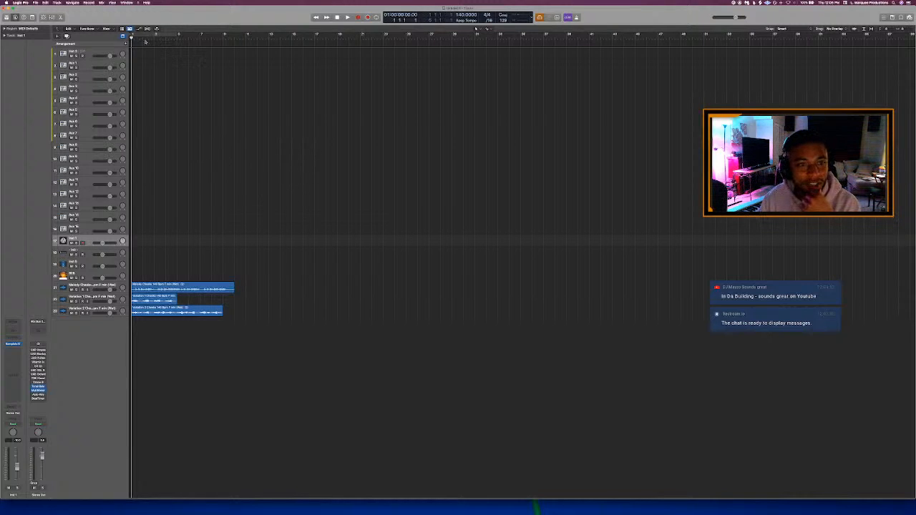
pyautogui.moveTo(133, 36); pyautogui.dragTo(231, 56)
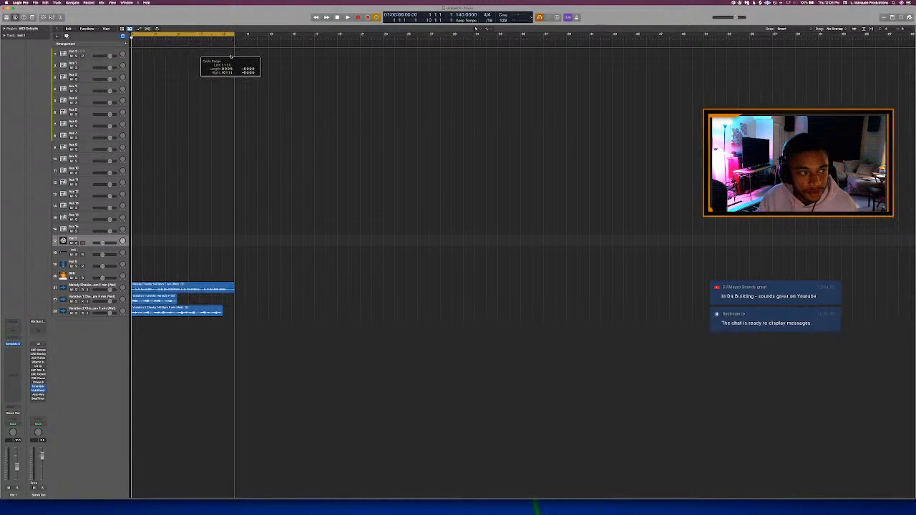
pyautogui.moveTo(231, 57); pyautogui.dragTo(221, 59)
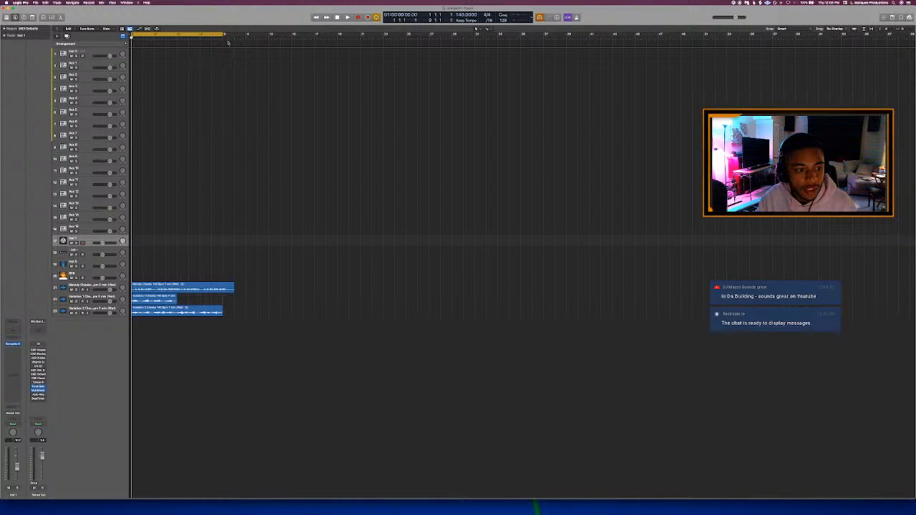
# - Trim the melody region so that it ends at bar 9
pyautogui.click(223, 36)
pyautogui.moveTo(248, 263); pyautogui.dragTo(197, 345)
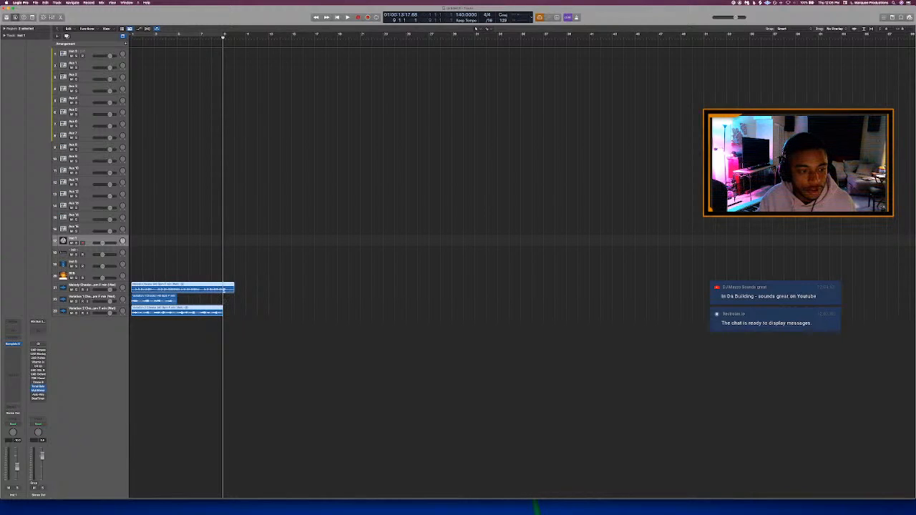
pyautogui.click(224, 291)
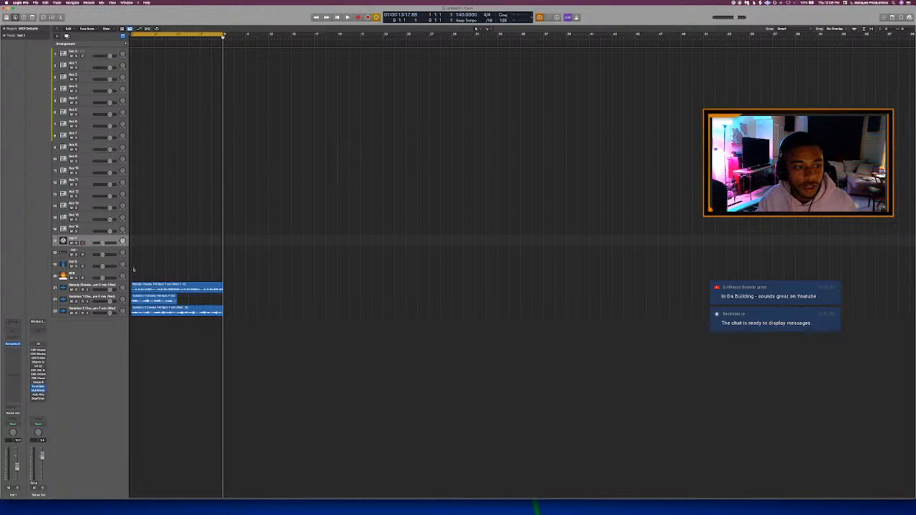
# - Move the melody and both variation tracks above the first software instrument track, and show Flex controls
pyautogui.click(113, 285)
pyautogui.keyDown('shift'); pyautogui.click(102, 312); pyautogui.keyUp('shift')
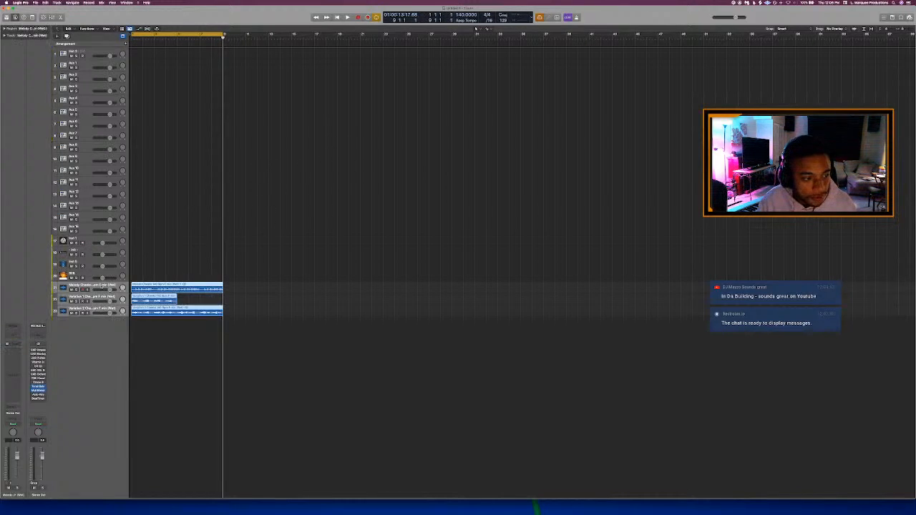
pyautogui.moveTo(94, 285); pyautogui.dragTo(96, 243)
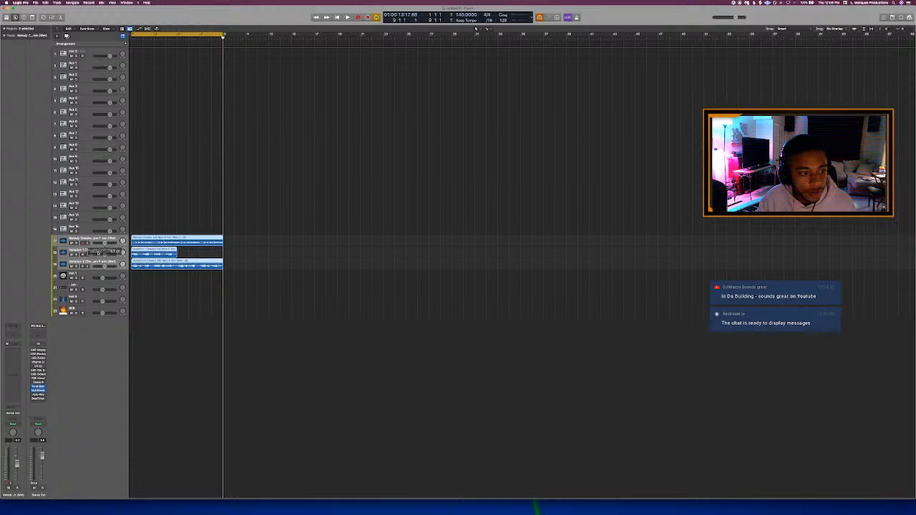
pyautogui.click(182, 221)
pyautogui.press('super+f')
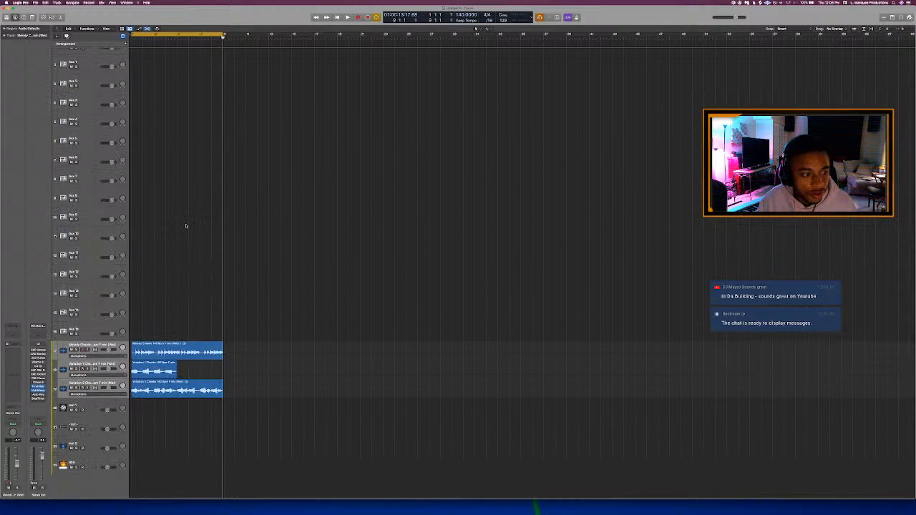
# - Play the cycle and audition the variation and melody tracks one at a time in solo, ending with solo off
pyautogui.press('space')
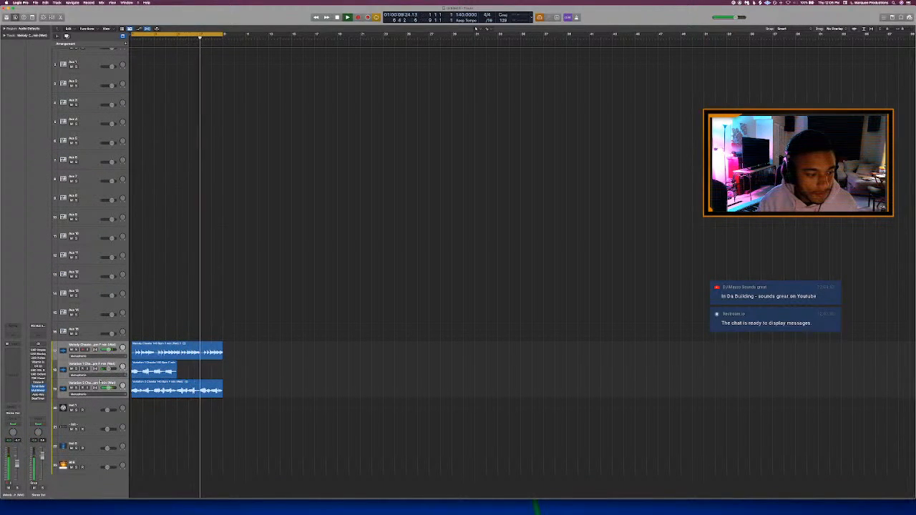
pyautogui.click(124, 383)
pyautogui.press('s')
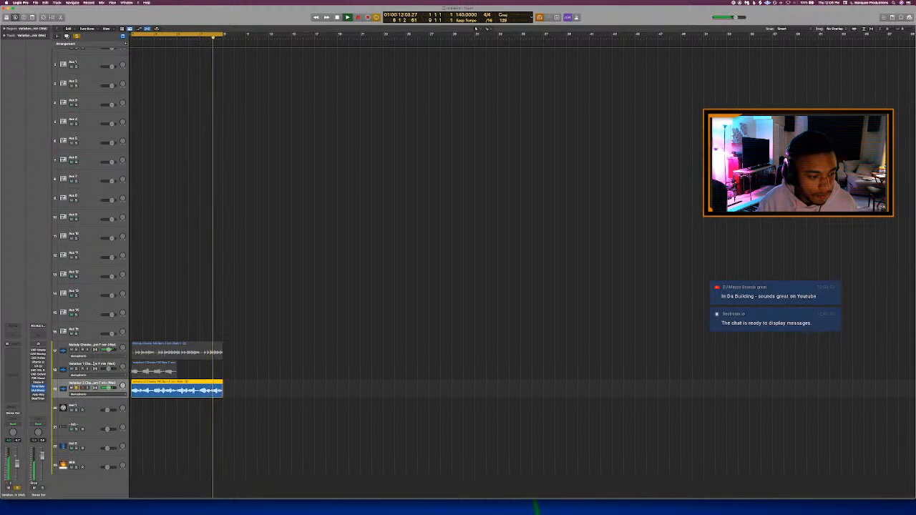
pyautogui.click(95, 364)
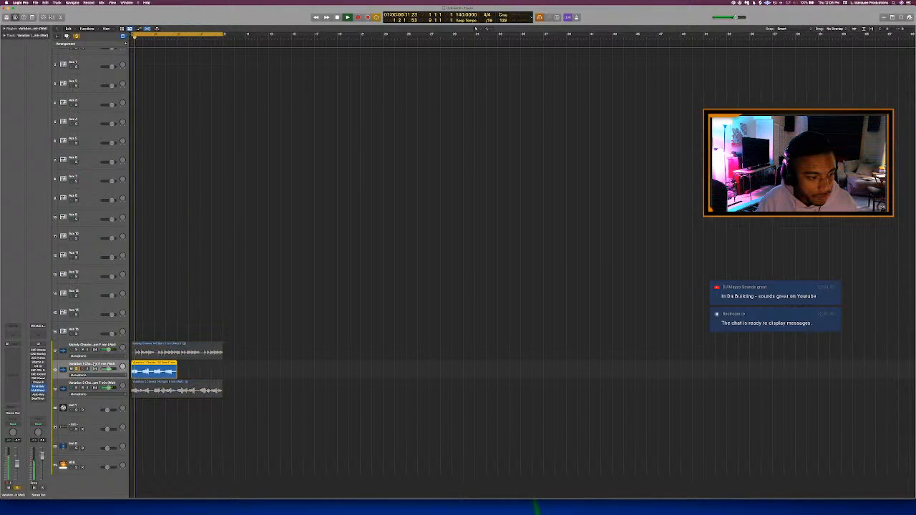
pyautogui.click(95, 383)
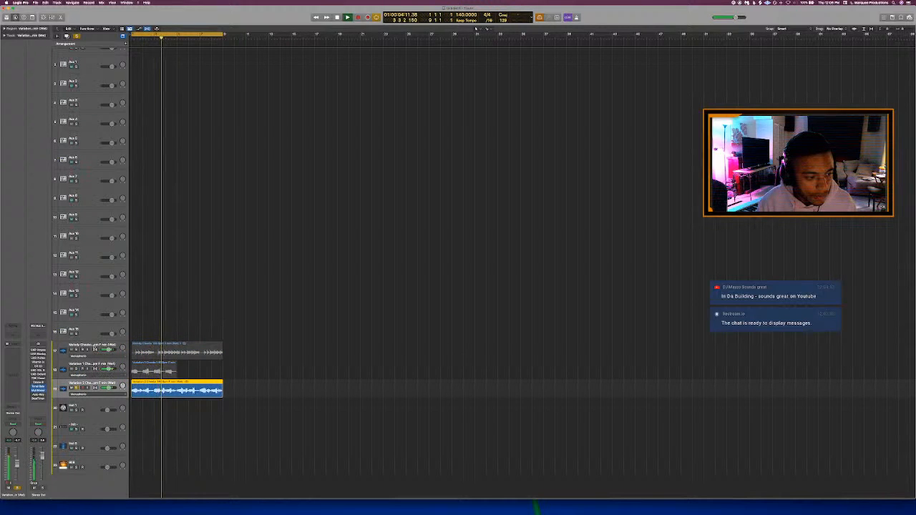
pyautogui.click(95, 346)
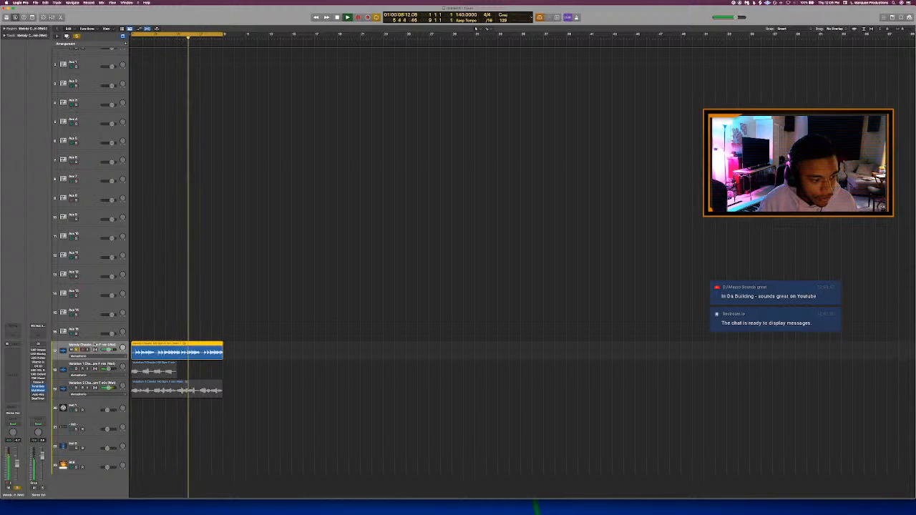
pyautogui.press('s')
# - Repeat the Variation 2 region once after the original and mute the original region
pyautogui.click(177, 390)
pyautogui.press('super+r')
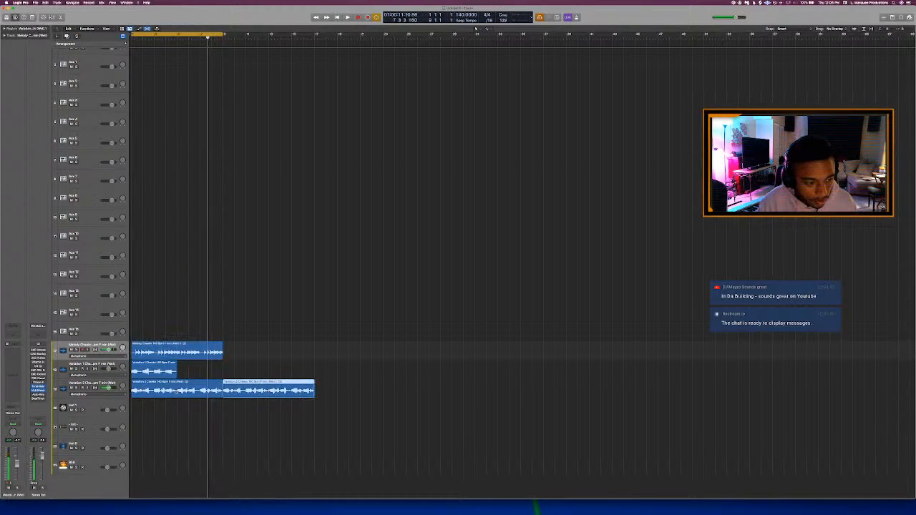
pyautogui.hotkey('ctrl', 'm')
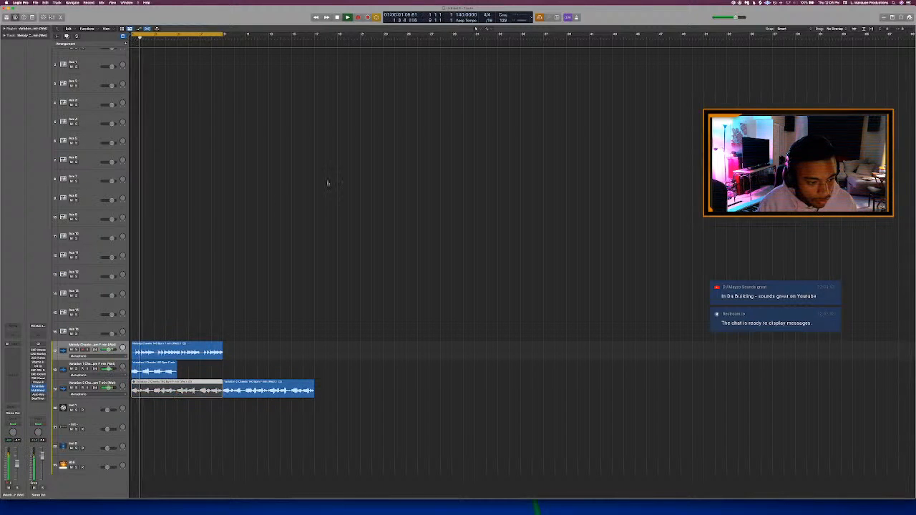
# - Extend the cycle range to bar 17 and copy the Variation 1 region directly after itself at bar 5
pyautogui.moveTo(224, 35); pyautogui.dragTo(316, 79)
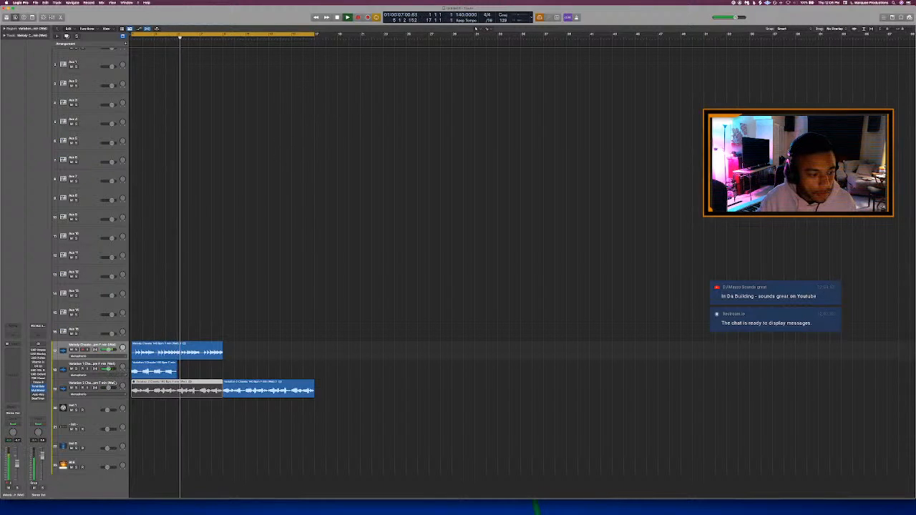
pyautogui.click(189, 372)
pyautogui.click(163, 372)
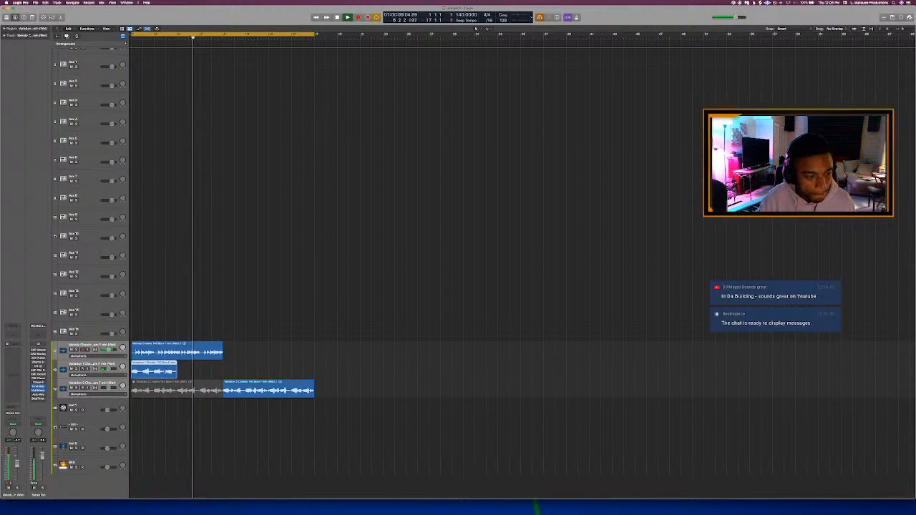
pyautogui.moveTo(163, 372); pyautogui.dragTo(204, 374)
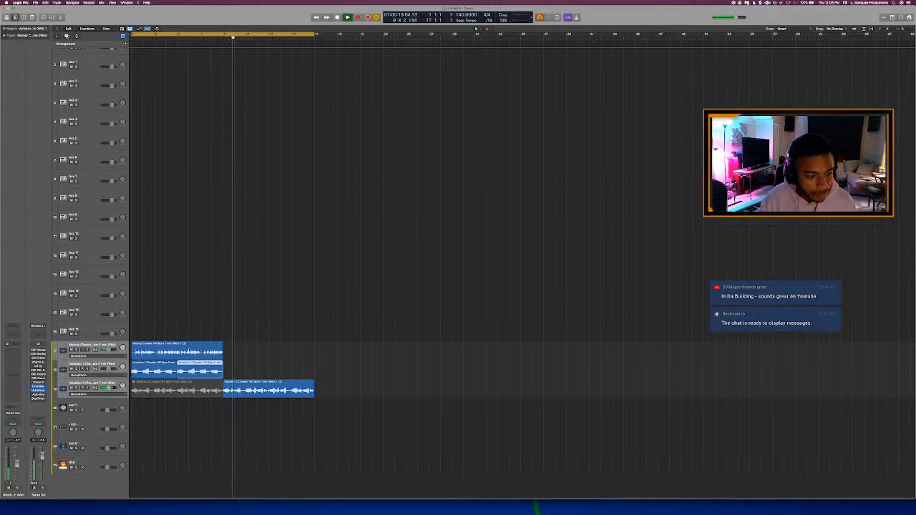
# - Repeat the melody region once from bar 9 and mute the original region
pyautogui.click(190, 350)
pyautogui.press('super+r')
pyautogui.click(189, 350)
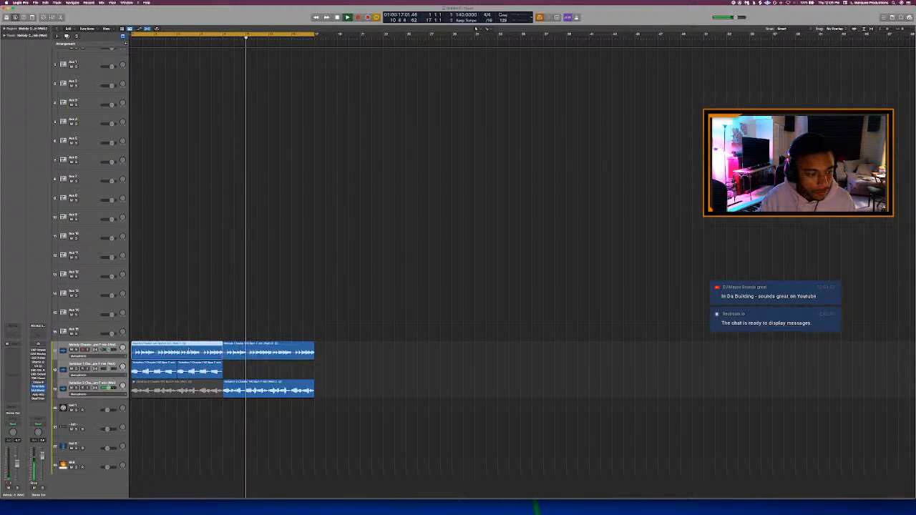
pyautogui.hotkey('ctrl', 'm')
pyautogui.press('Return')
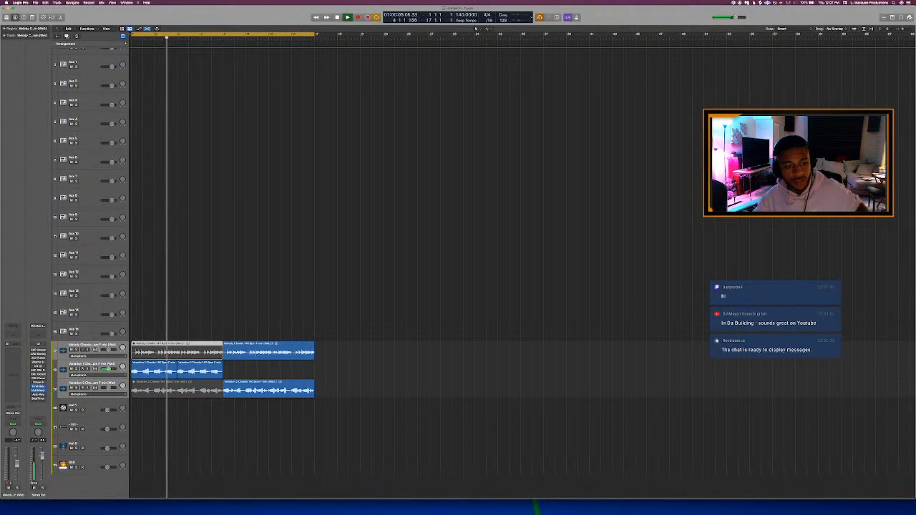
# - Enable Flex on the melody and both variation tracks in Polyphonic mode
pyautogui.click(133, 349)
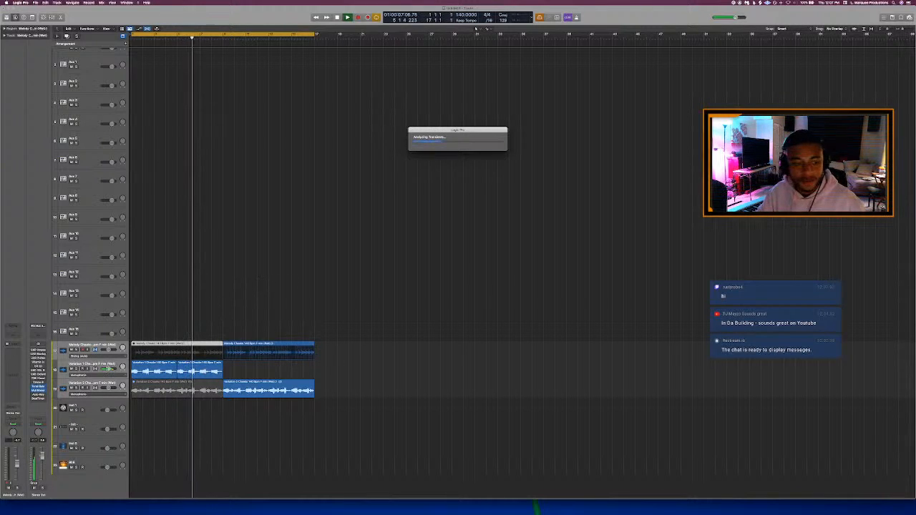
pyautogui.click(100, 374)
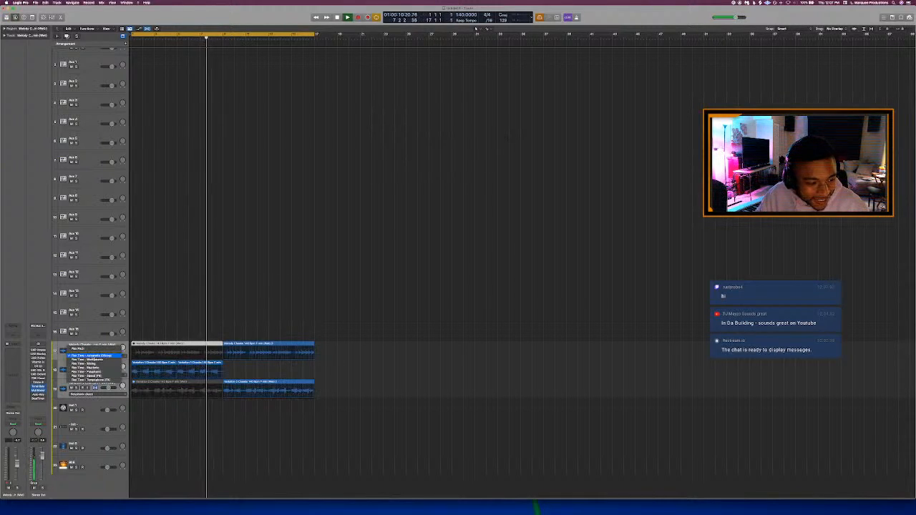
pyautogui.click(105, 373)
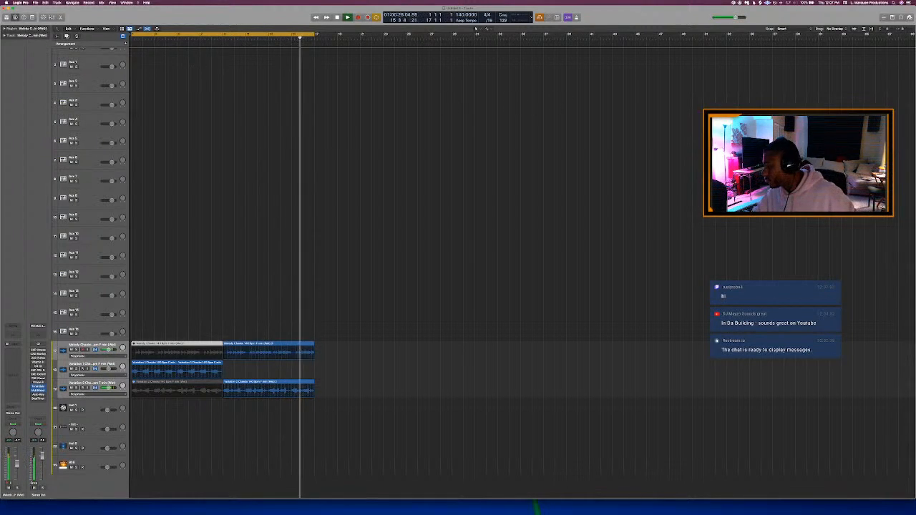
# - Return to the arrangement, set the project tempo to 138 BPM and restart playback from the beginning
pyautogui.hotkey('ctrl', 'Up')
pyautogui.hotkey('ctrl', 'Up')
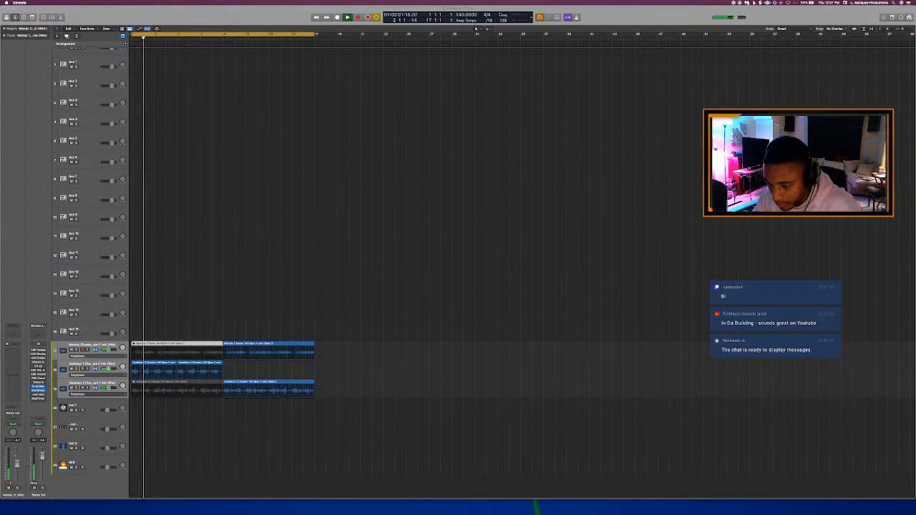
pyautogui.click(589, 147)
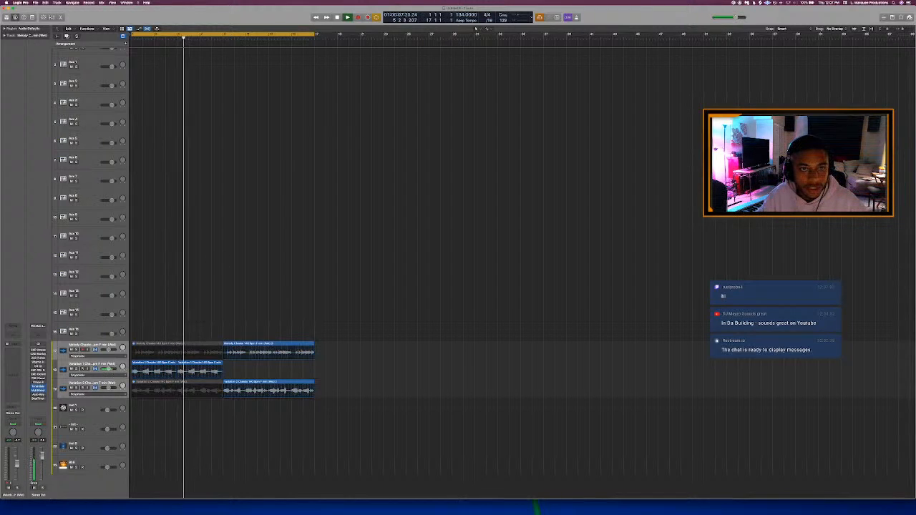
pyautogui.press('Return')
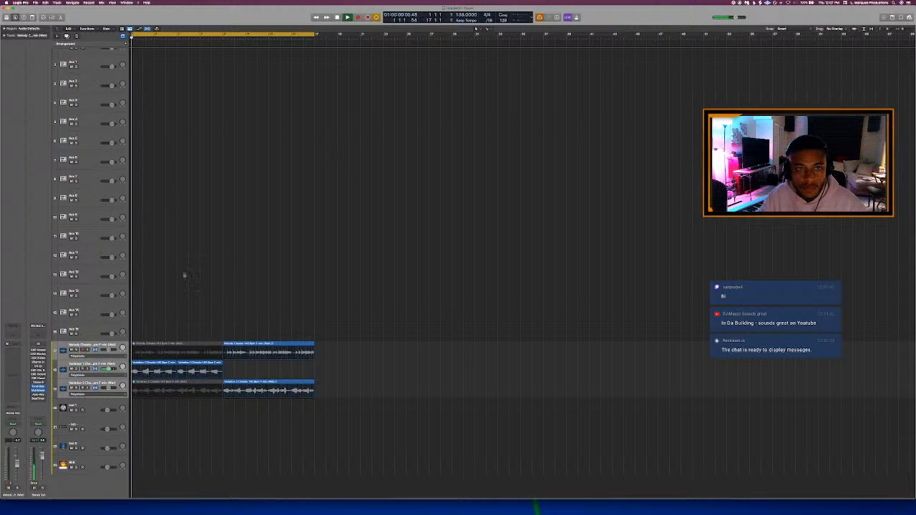
# - Select all melody and variation regions, change their transposition in the region parameters and restart playback
pyautogui.click(21, 28)
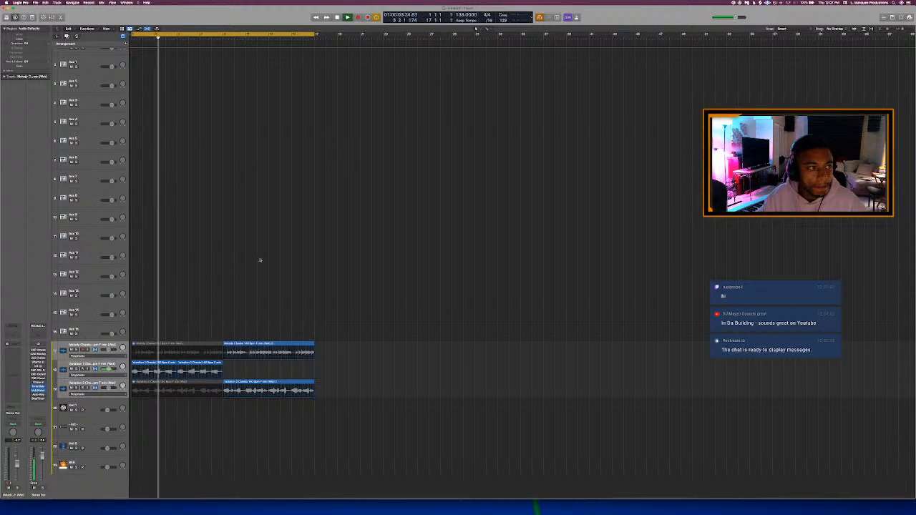
pyautogui.moveTo(135, 347); pyautogui.dragTo(347, 429)
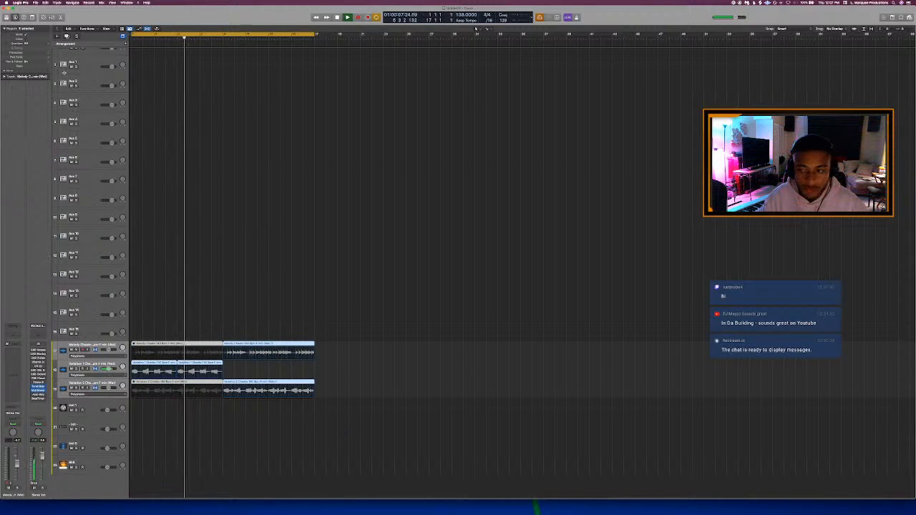
pyautogui.moveTo(28, 52); pyautogui.dragTo(31, 51)
pyautogui.press('space')
pyautogui.press('space')
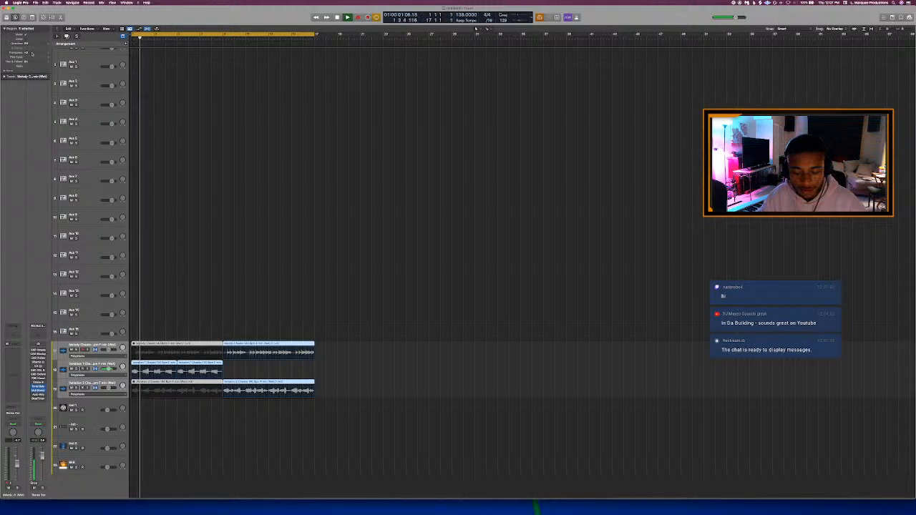
# - Hide the Flex controls and route the output of the three selected audio tracks to Bus 5 in the mixer
pyautogui.press('super+f')
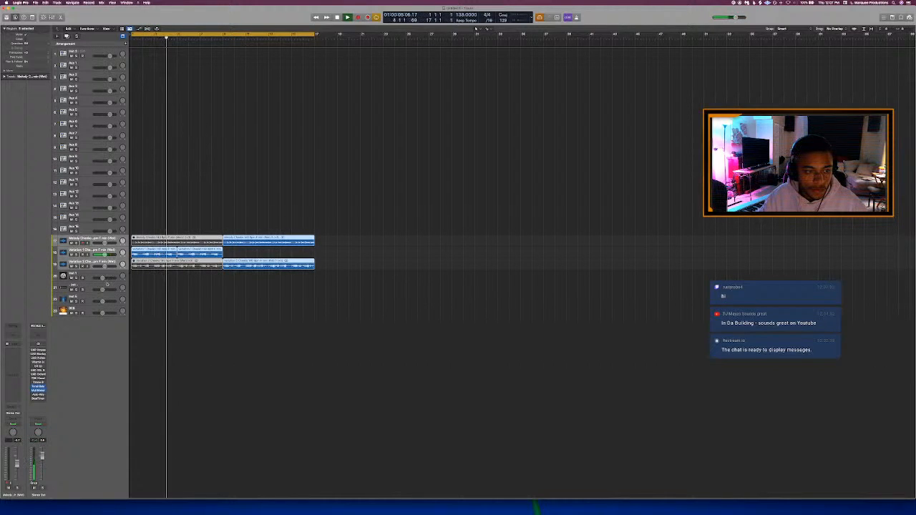
pyautogui.press('x')
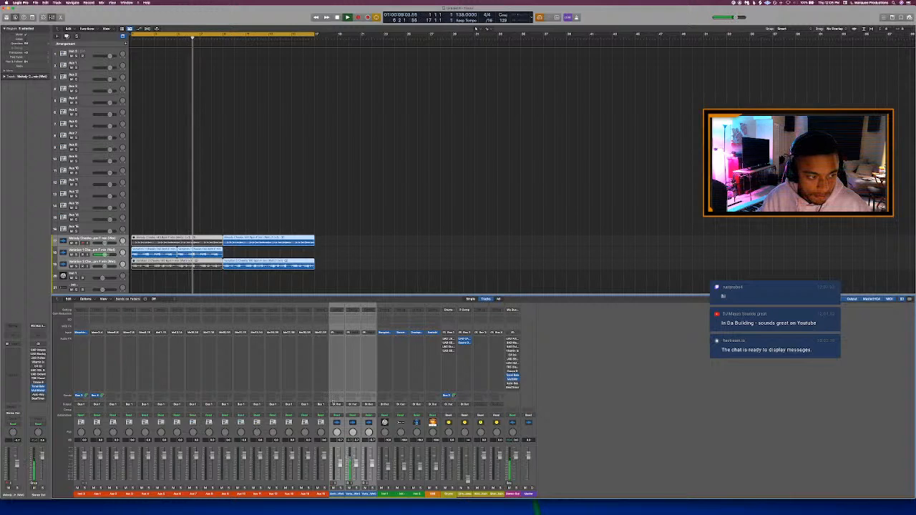
pyautogui.click(337, 405)
pyautogui.moveTo(348, 423)
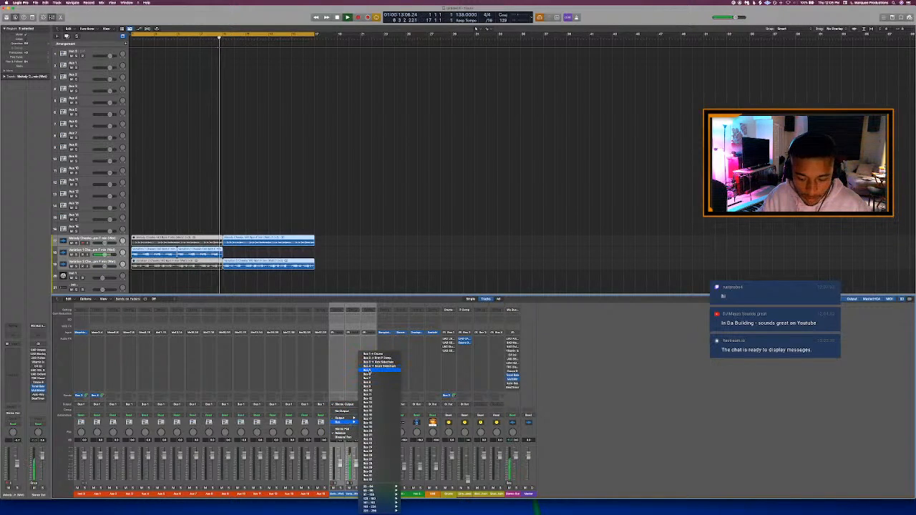
pyautogui.click(367, 370)
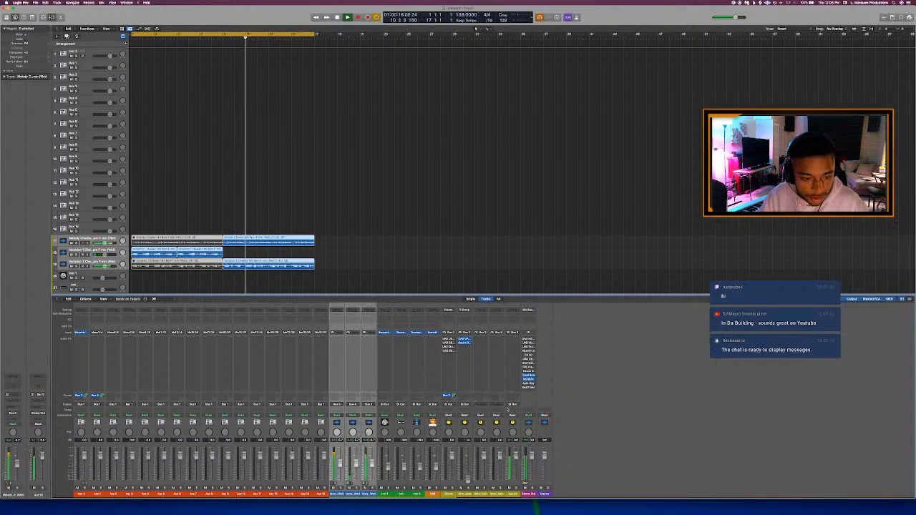
# - Name the Bus 5 aux channel Loop and insert the Drip effect plug-in on it
pyautogui.click(514, 430)
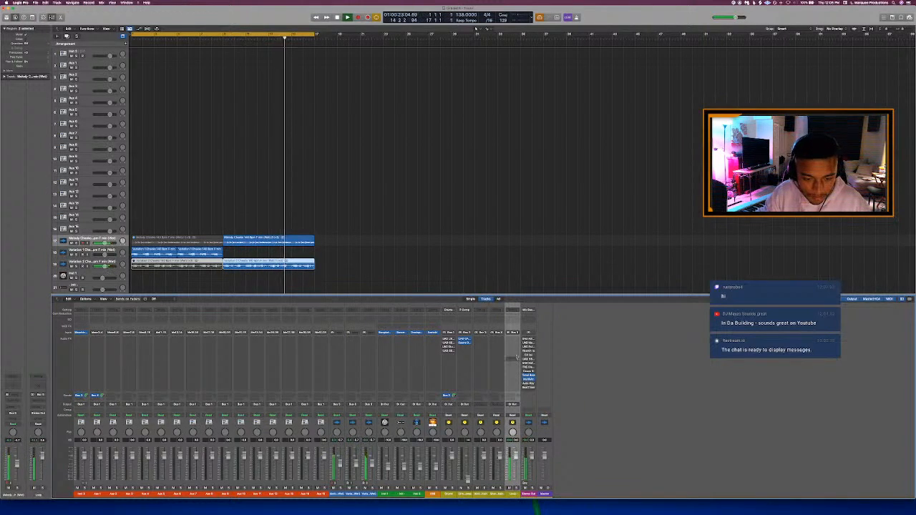
pyautogui.click(514, 345)
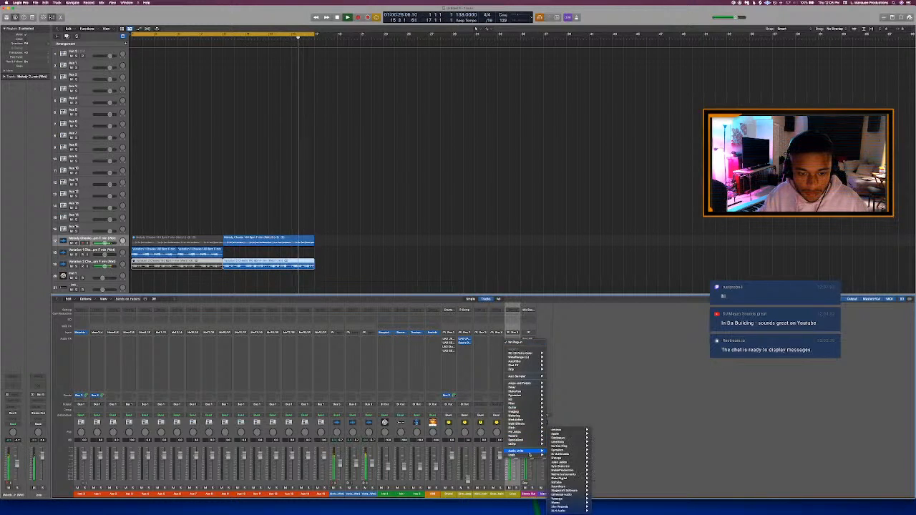
pyautogui.moveTo(541, 452)
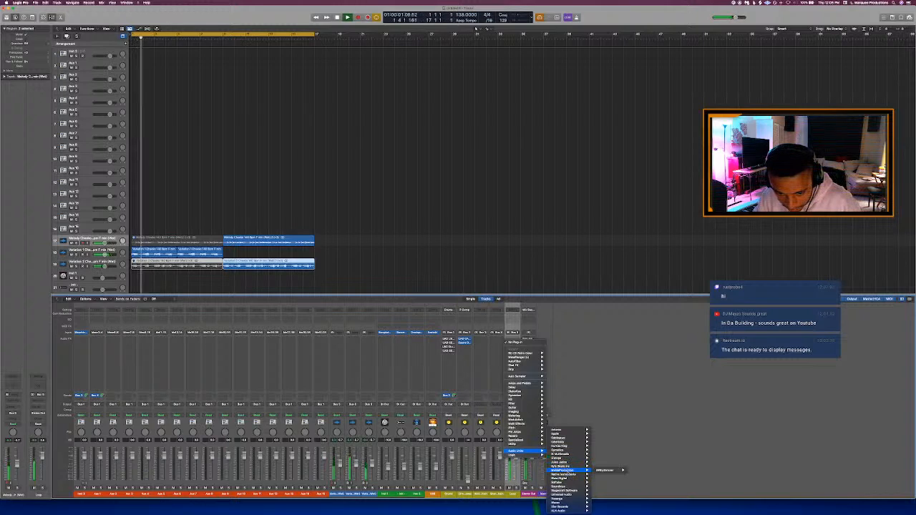
pyautogui.moveTo(570, 475)
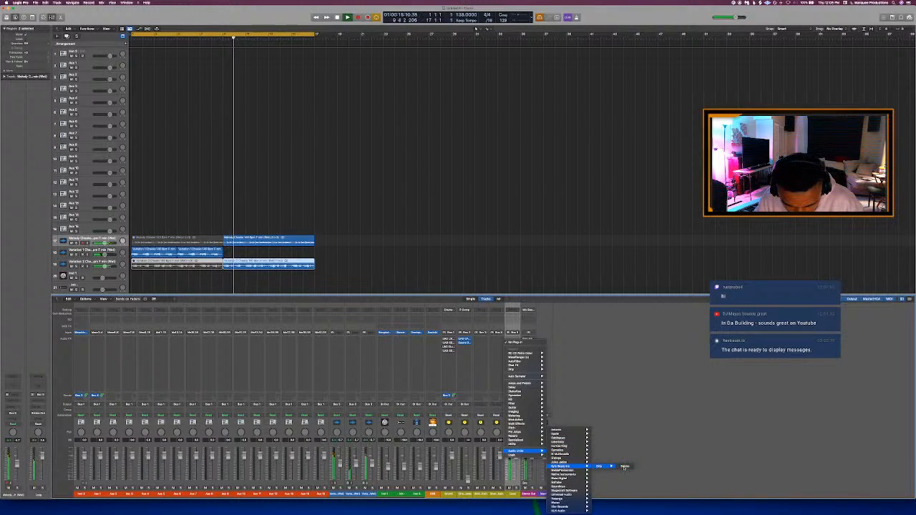
pyautogui.click(624, 467)
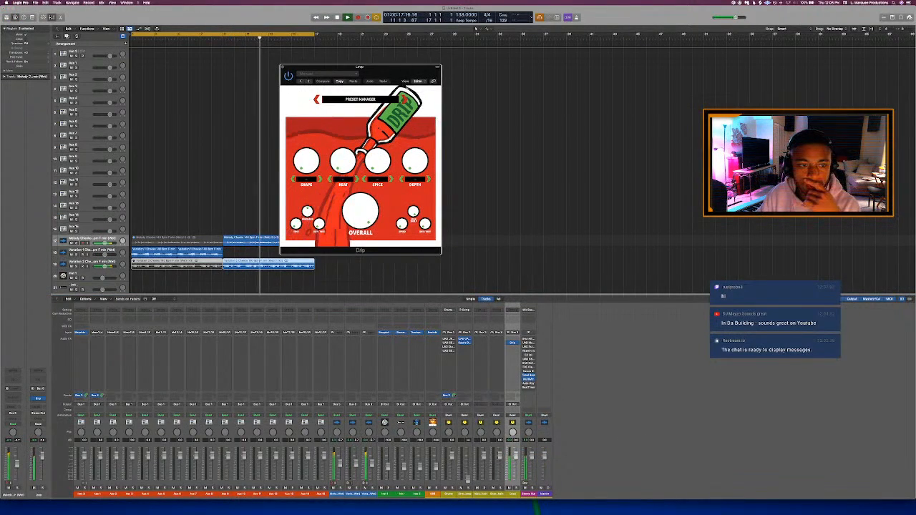
# - Try out Drip's Shape knob, then raise Spice and Depth and adjust the Overall amount during playback
pyautogui.moveTo(391, 75); pyautogui.dragTo(506, 78)
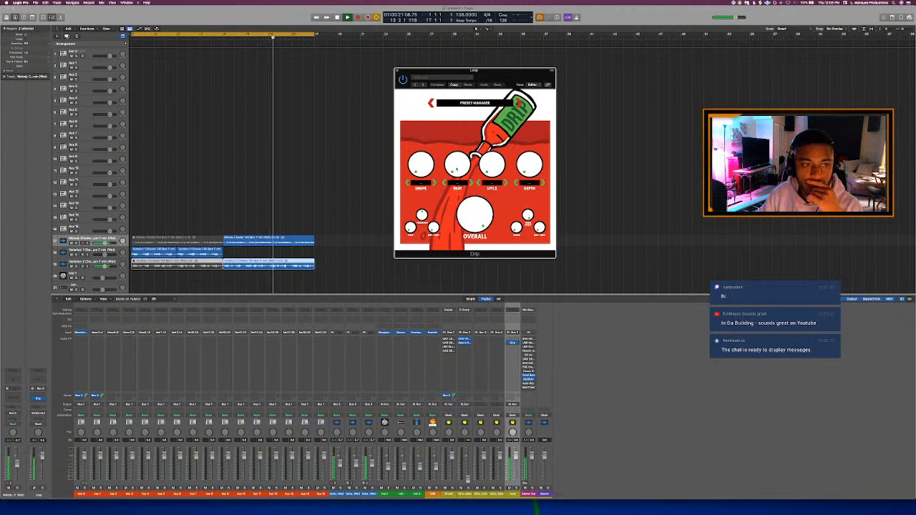
pyautogui.moveTo(421, 162); pyautogui.dragTo(421, 157)
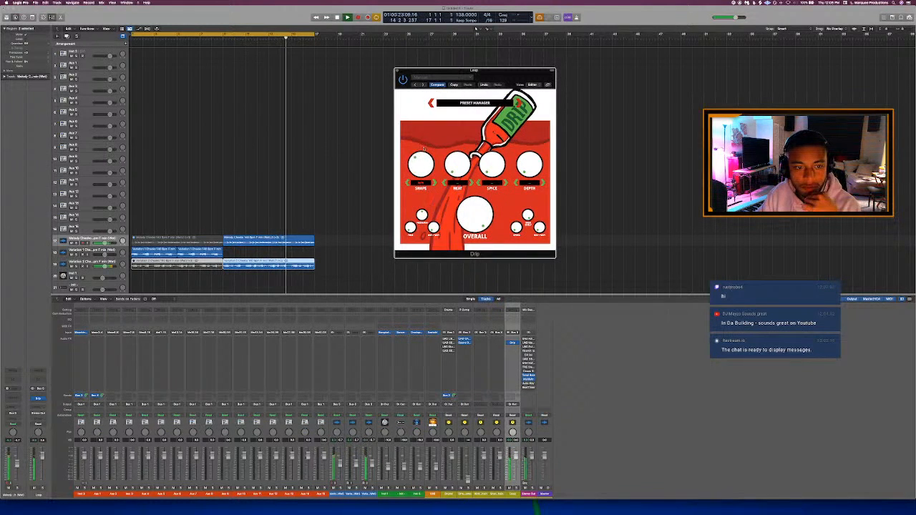
pyautogui.moveTo(423, 165)
pyautogui.mouseDown()
pyautogui.moveTo(425, 155)
pyautogui.moveTo(422, 166)
pyautogui.mouseUp()
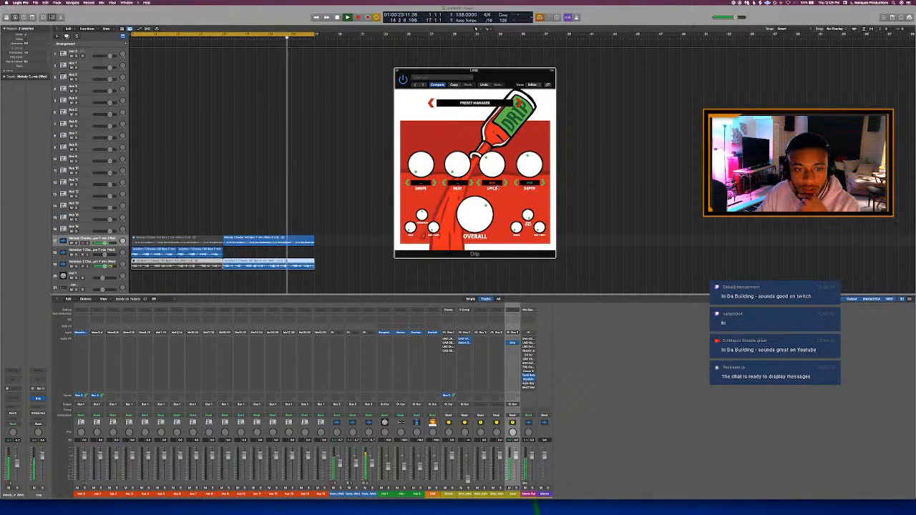
pyautogui.moveTo(481, 218); pyautogui.dragTo(480, 229)
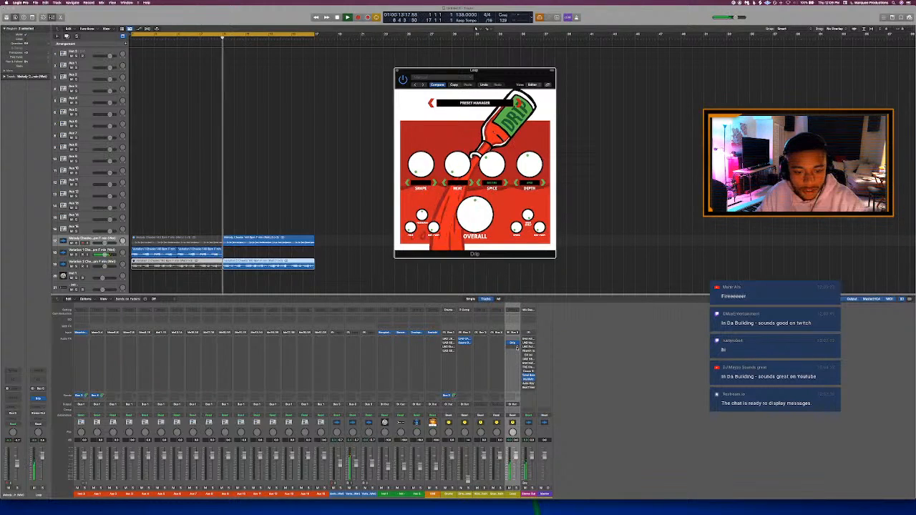
# - Insert Cymatics Origin below Drip on the Loop channel and close the Drip window
pyautogui.click(516, 350)
pyautogui.moveTo(515, 455)
pyautogui.moveTo(565, 470)
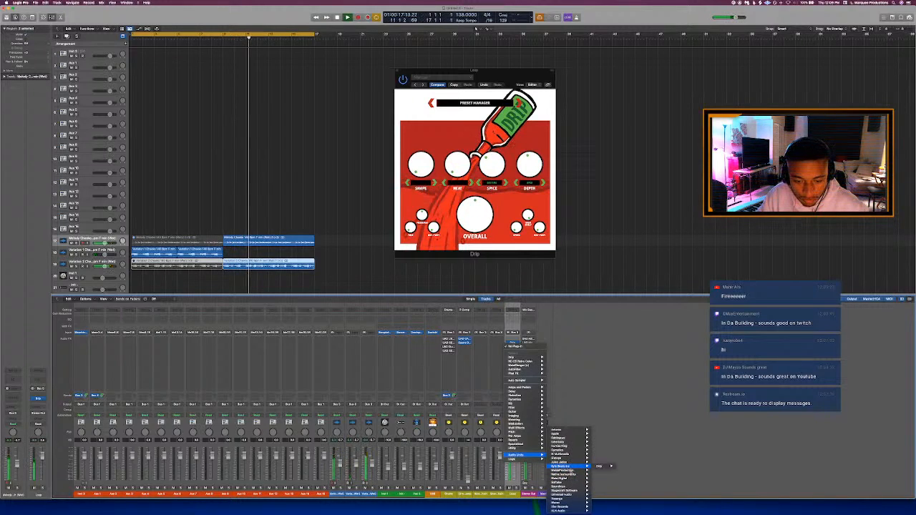
pyautogui.moveTo(575, 445)
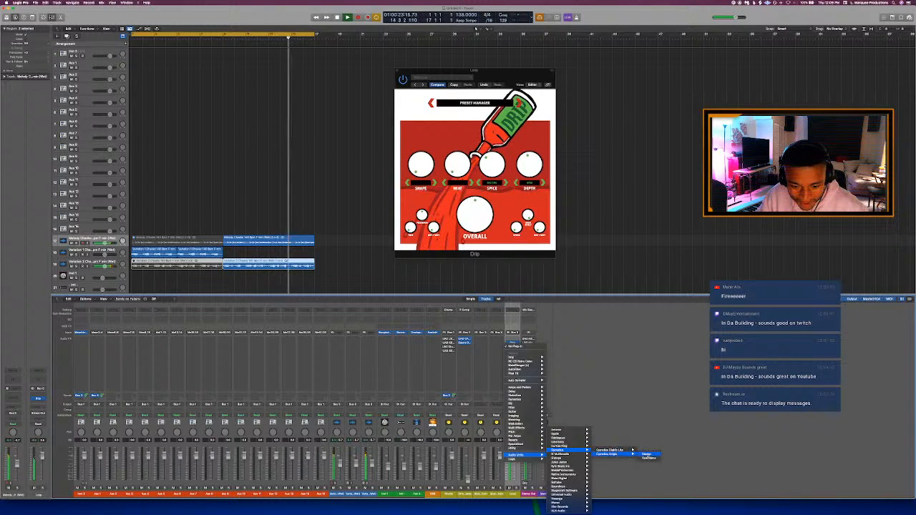
pyautogui.click(644, 454)
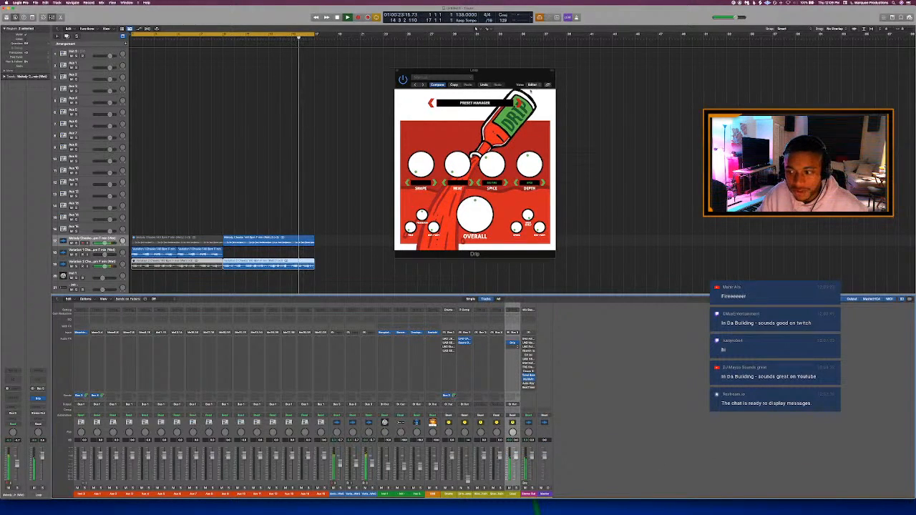
pyautogui.moveTo(483, 75); pyautogui.dragTo(472, 110)
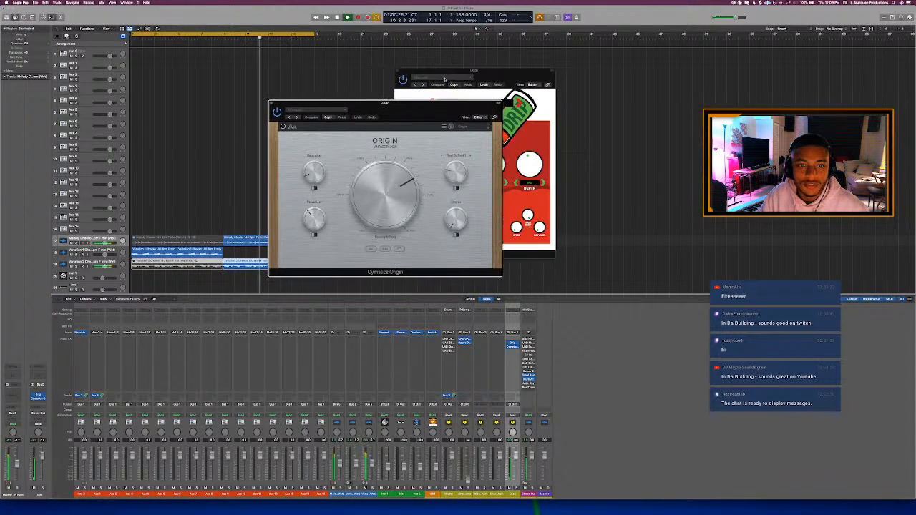
pyautogui.click(397, 71)
# - In Origin, turn the resample frequency fully up, lower the Reel To Reel noise, raise Saturation and reduce Movement
pyautogui.moveTo(387, 190); pyautogui.dragTo(395, 80)
pyautogui.moveTo(456, 173); pyautogui.dragTo(461, 191)
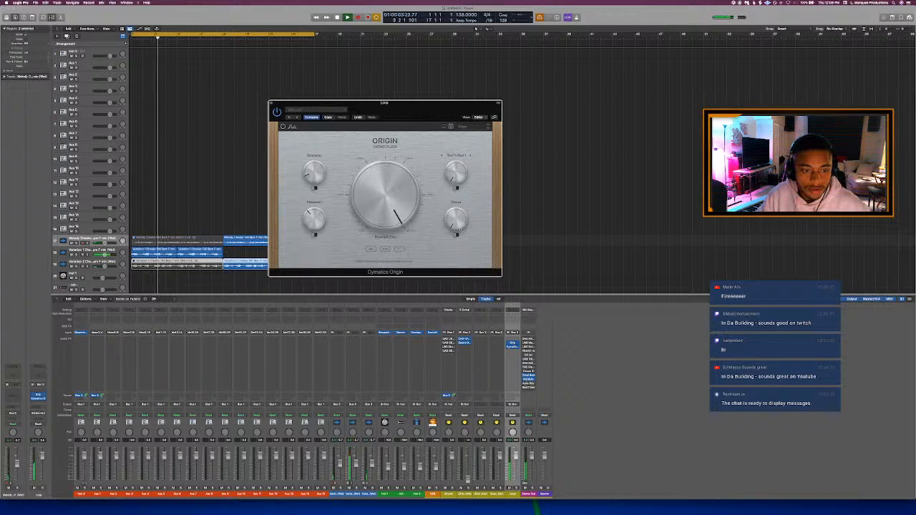
pyautogui.moveTo(317, 179); pyautogui.dragTo(318, 172)
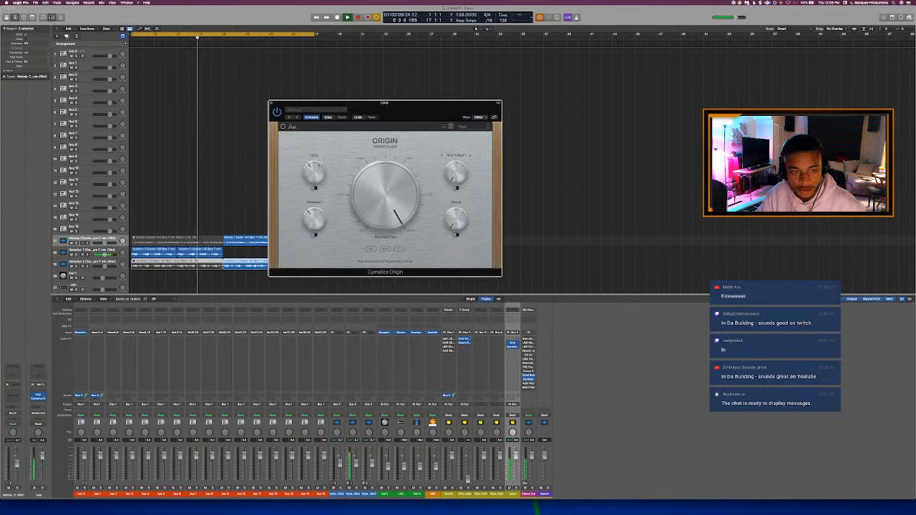
pyautogui.moveTo(317, 219); pyautogui.dragTo(317, 227)
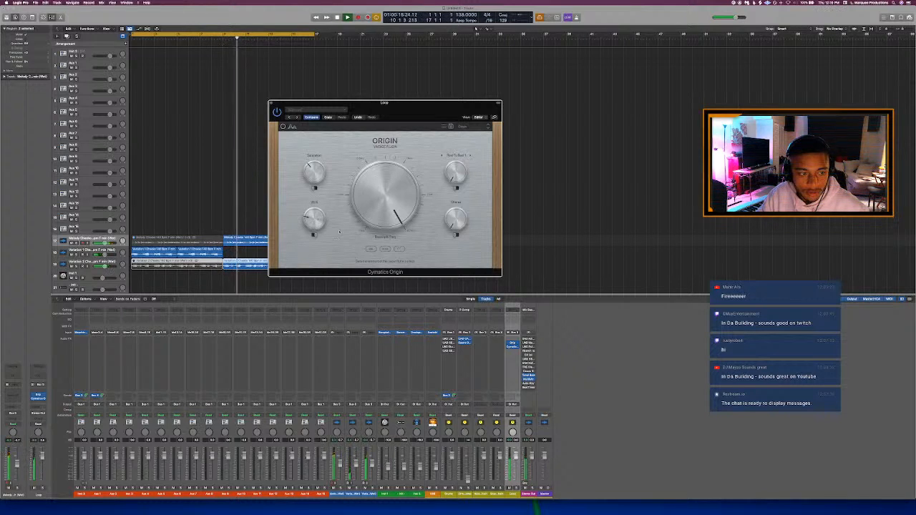
# - Fine-tune Overall and Depth in Drip on the Loop channel and close both effect windows
pyautogui.click(512, 344)
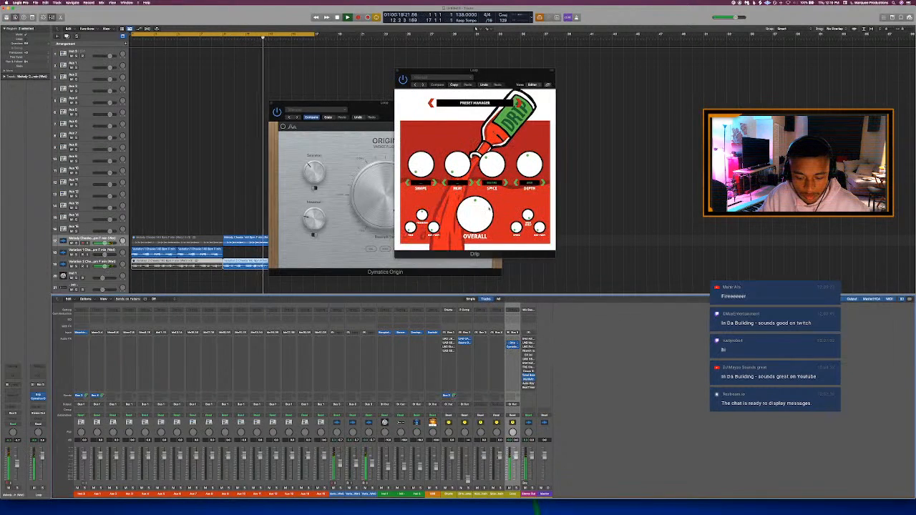
pyautogui.moveTo(486, 213); pyautogui.dragTo(486, 209)
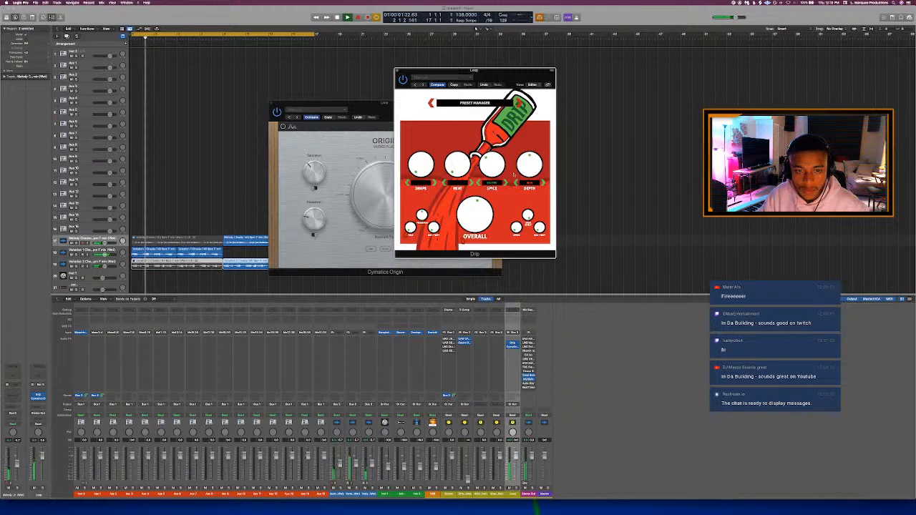
pyautogui.click(398, 71)
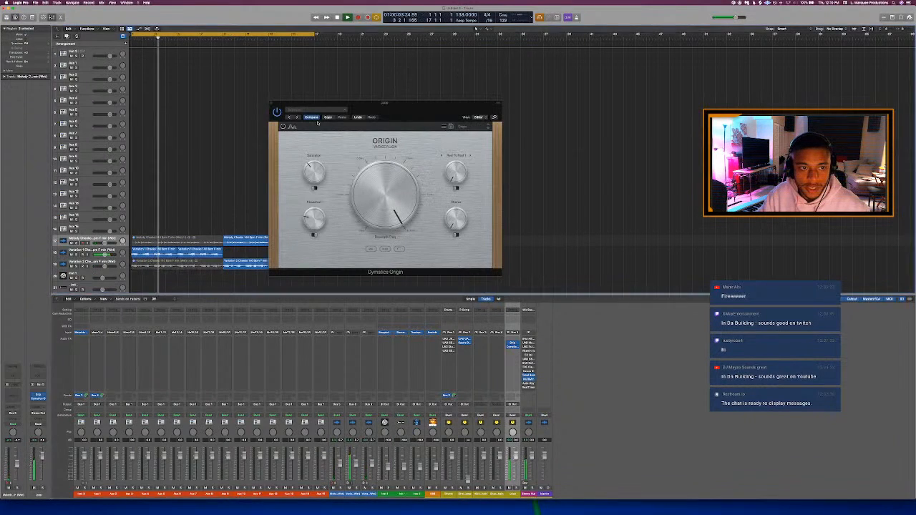
pyautogui.click(271, 105)
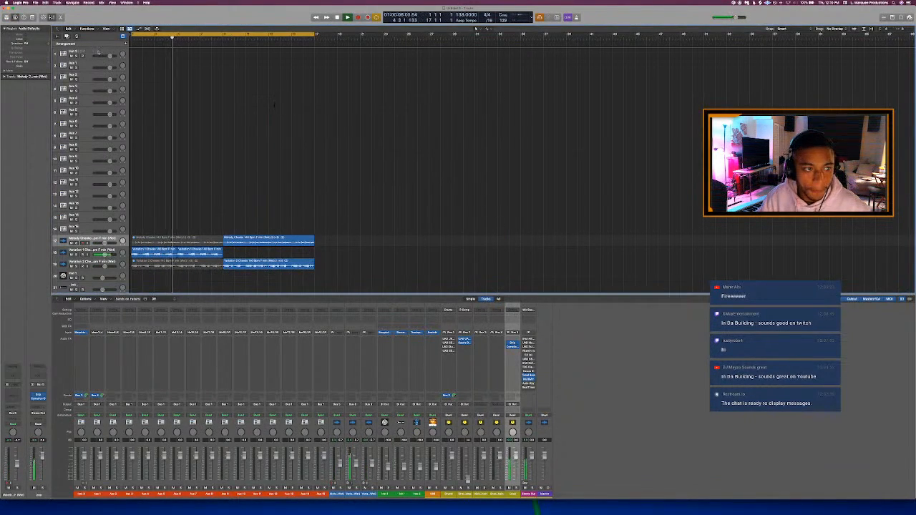
# - Open the Maschine 2 instrument on the first track and place a Finder window beside it
pyautogui.click(104, 52)
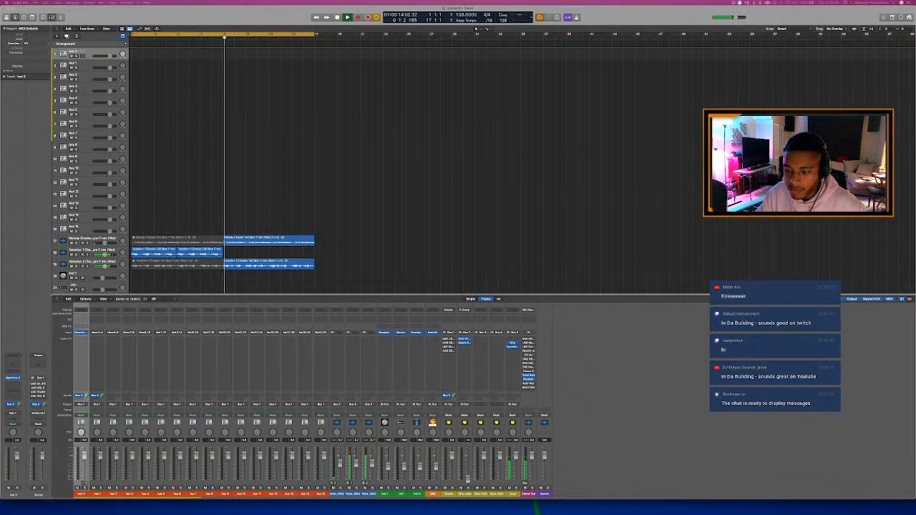
pyautogui.moveTo(915, 120); pyautogui.dragTo(334, 50)
pyautogui.moveTo(915, 192); pyautogui.dragTo(575, 100)
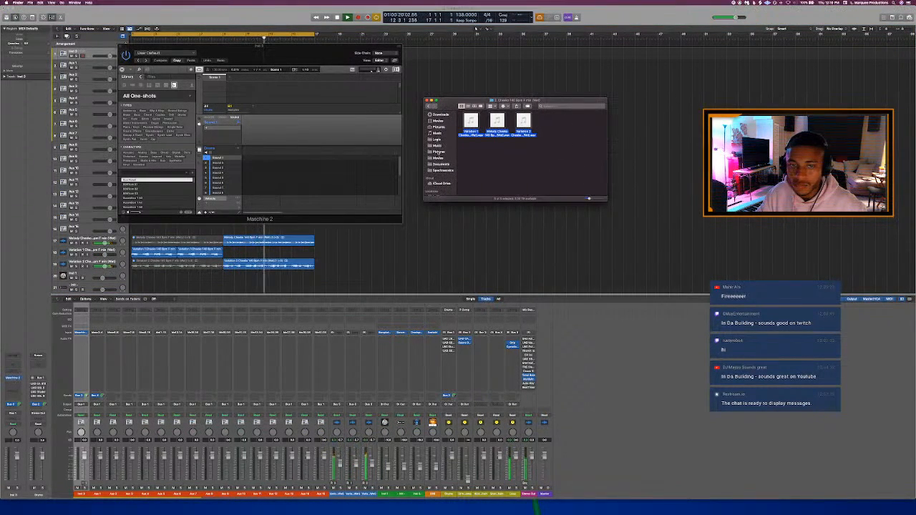
# - Browse from the Music folder through Drum Samples to the Drum One Shots of the Cymatics hip hop drum kit
pyautogui.click(438, 145)
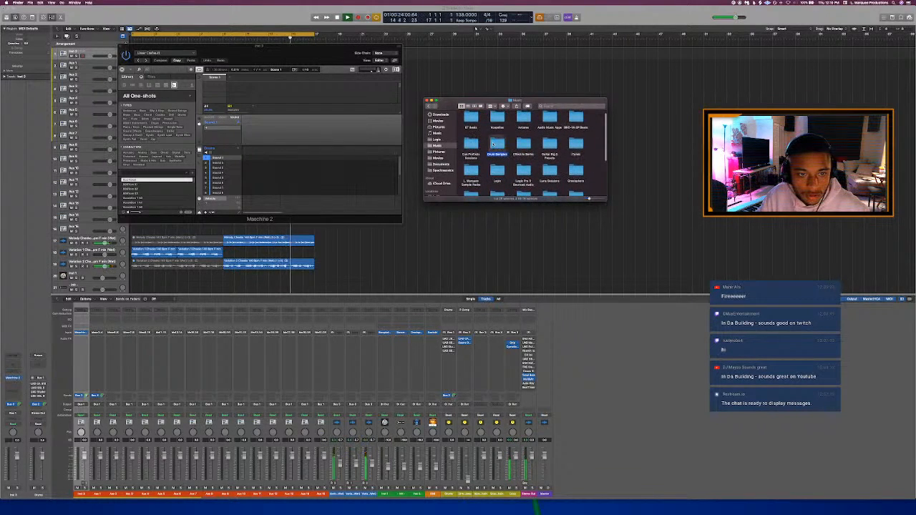
pyautogui.doubleClick(493, 144)
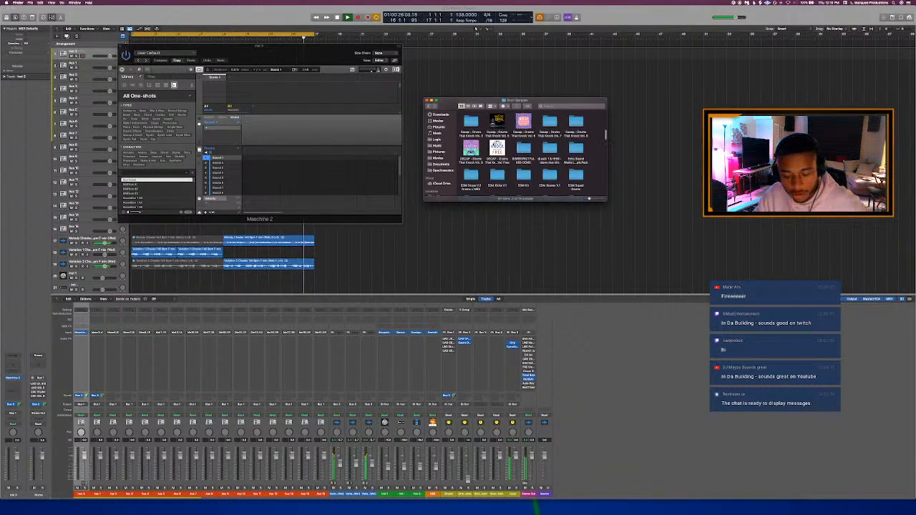
pyautogui.scroll(5, 565, 161)
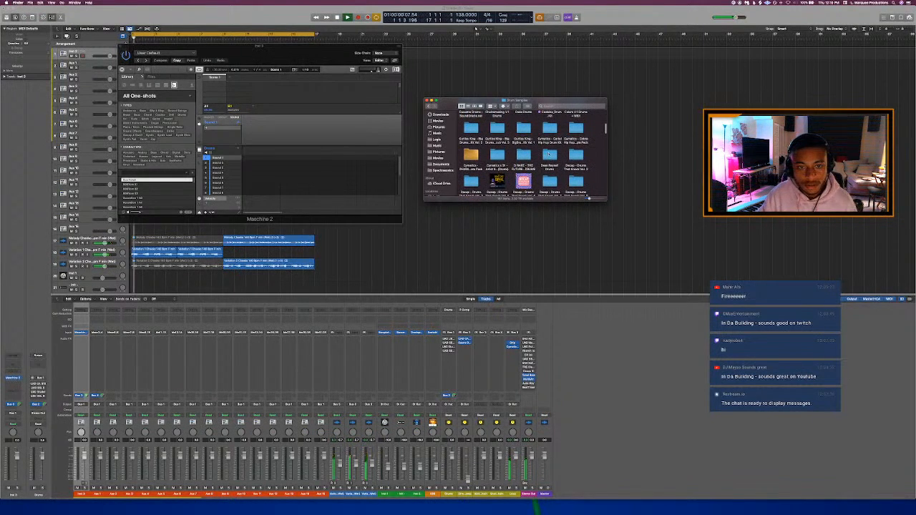
pyautogui.scroll(3, 554, 150)
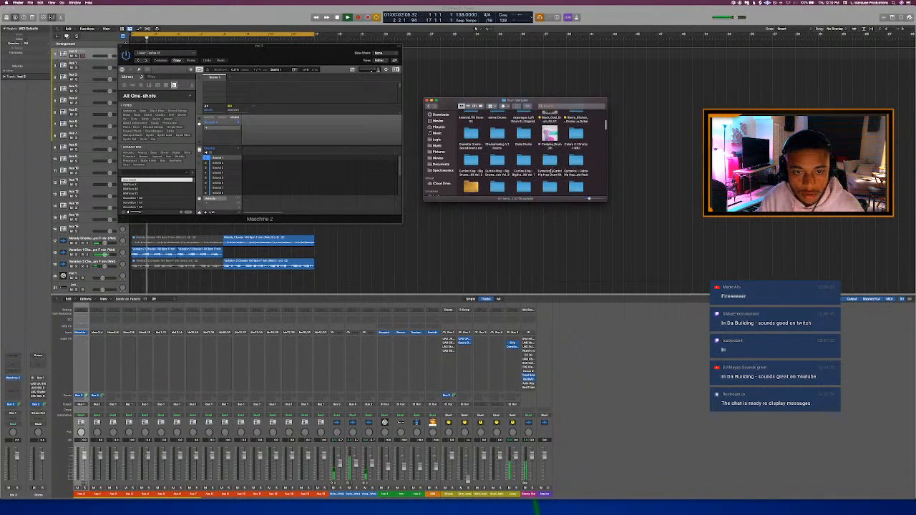
pyautogui.doubleClick(545, 150)
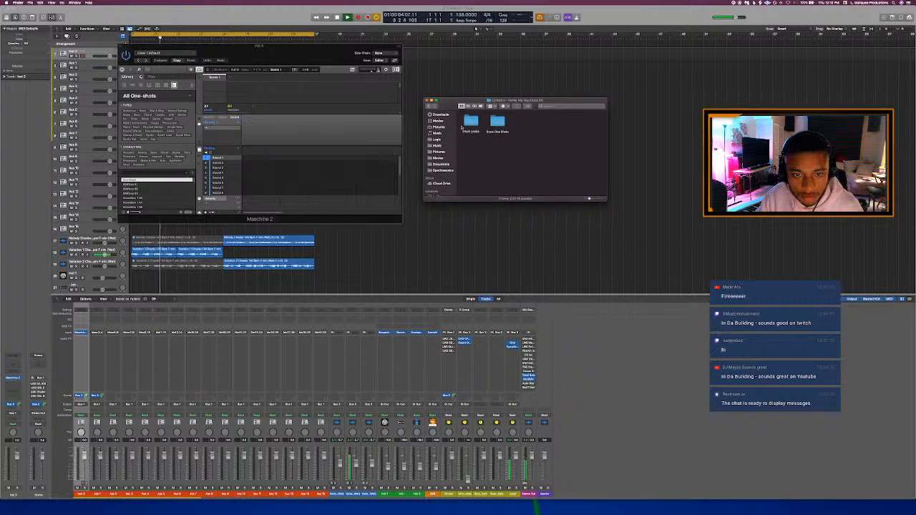
pyautogui.click(511, 126)
pyautogui.doubleClick(498, 124)
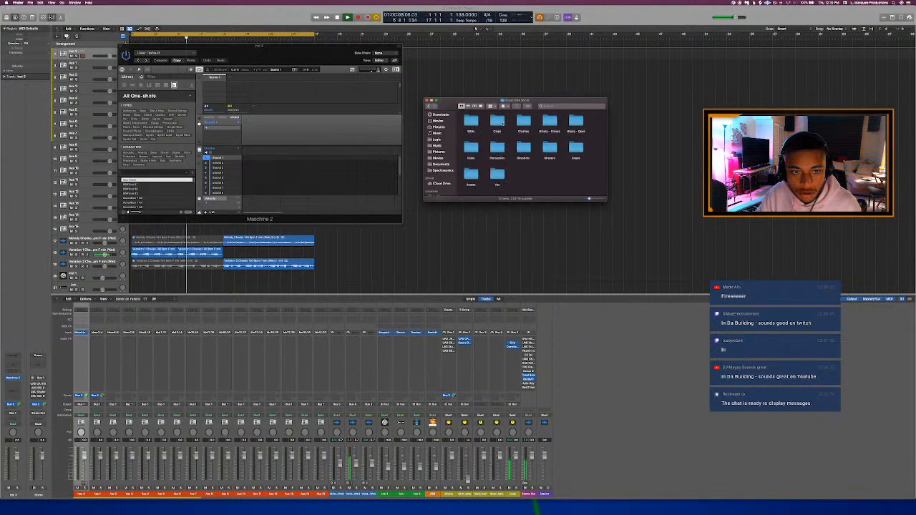
# - Open the Claps folder and load a Cymatics clap sample onto the second sound slot in Maschine 2
pyautogui.doubleClick(501, 123)
pyautogui.scroll(-2, 523, 176)
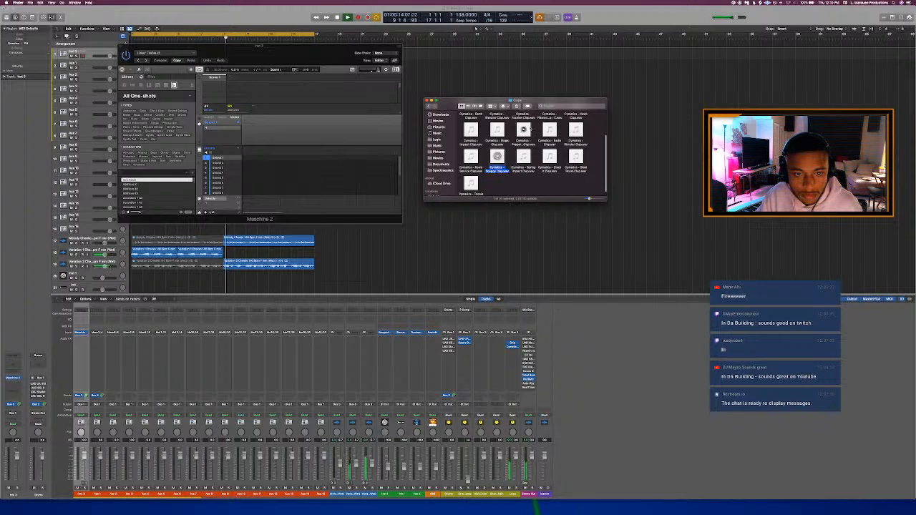
pyautogui.click(523, 130)
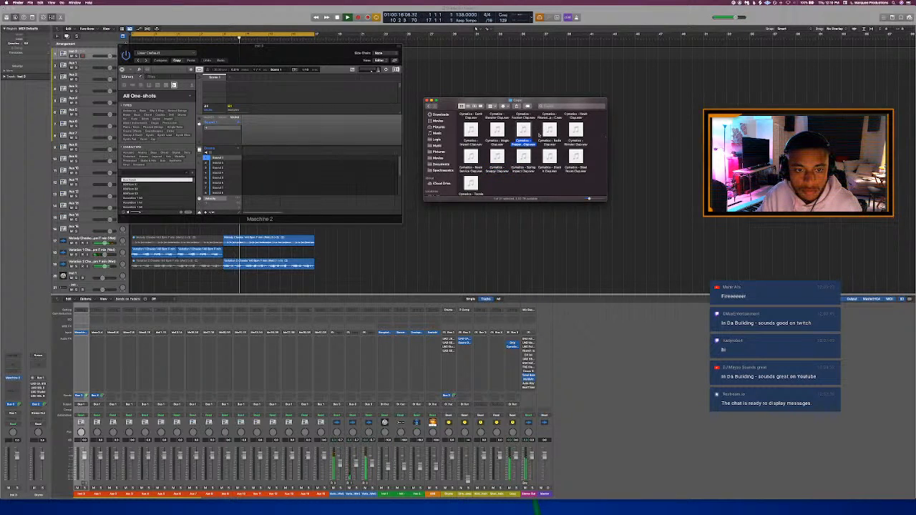
pyautogui.moveTo(291, 196); pyautogui.dragTo(224, 166)
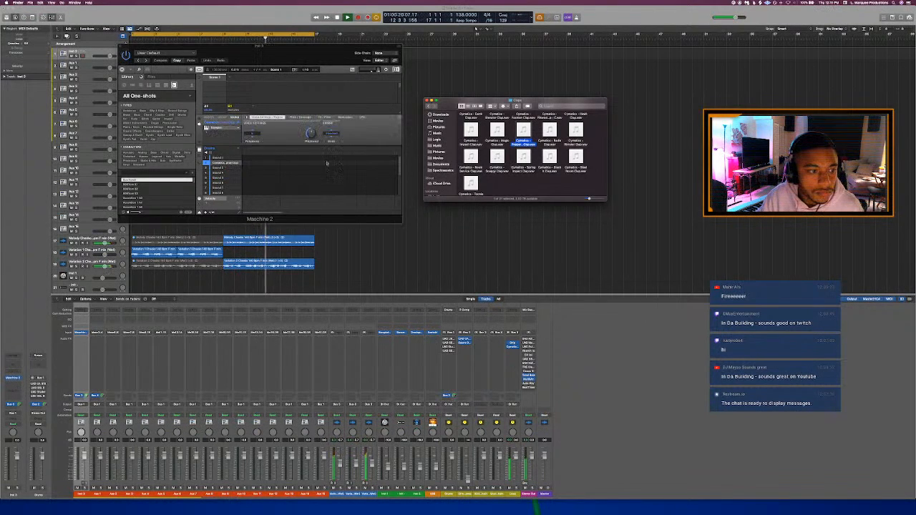
# - Record a repeating clap pattern with the loaded sample in Maschine 2 over the looping melody
pyautogui.click(341, 60)
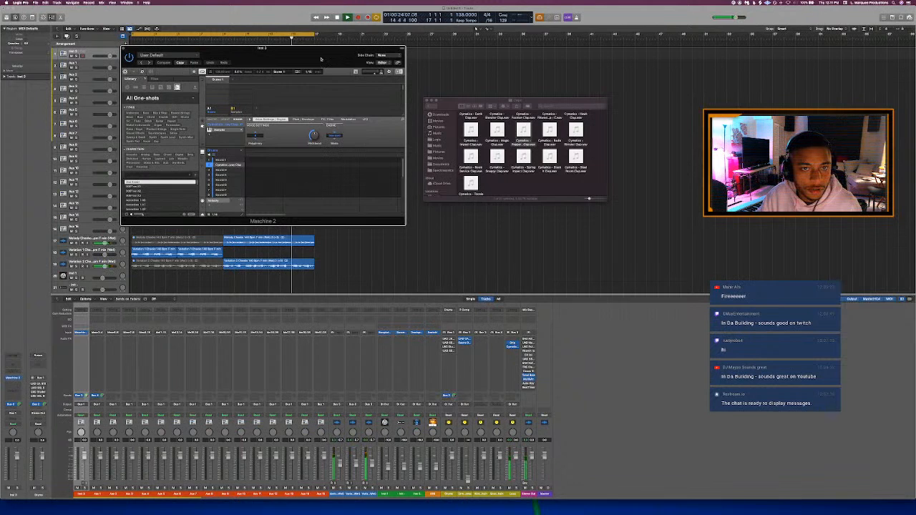
pyautogui.press('r')
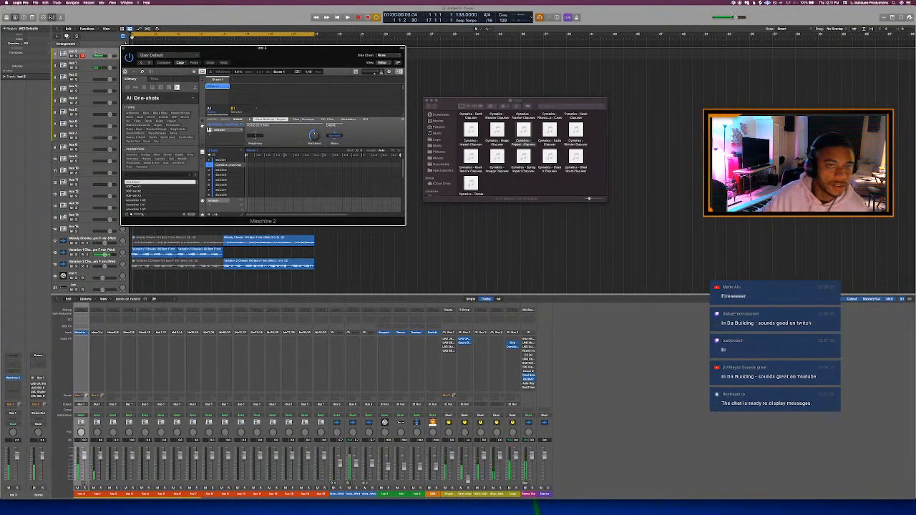
pyautogui.doubleClick(95, 53)
pyautogui.click(222, 53)
pyautogui.press('r')
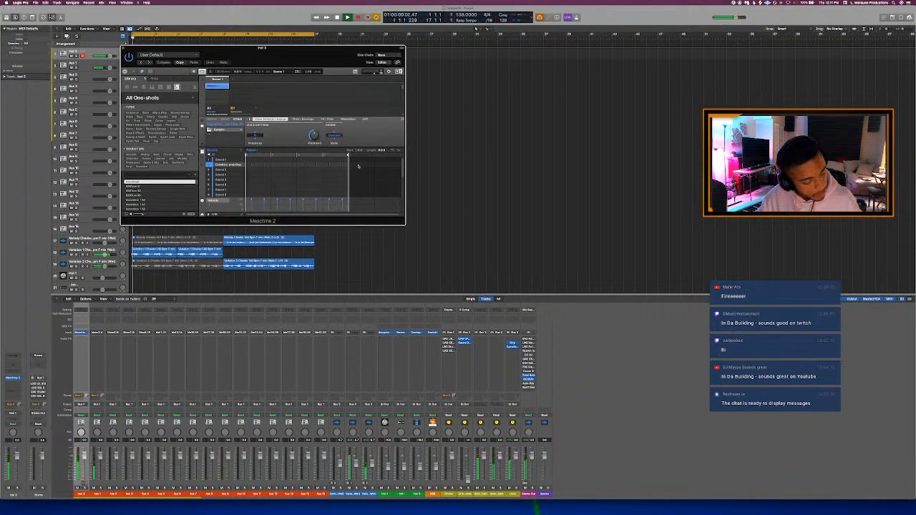
# - Bring the Finder window forward, go back to the Drum One Shots folder and open the Hihats - Closed folder
pyautogui.hotkey('ctrl', 'Up')
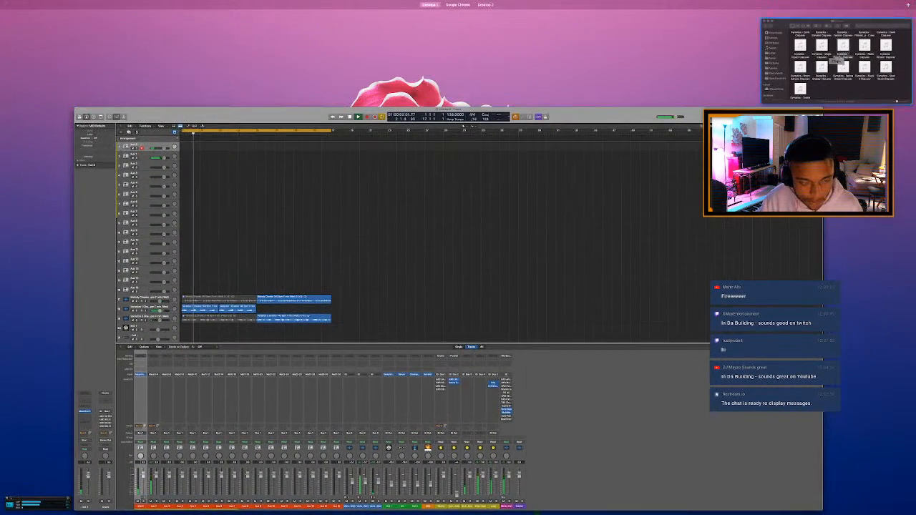
pyautogui.click(839, 66)
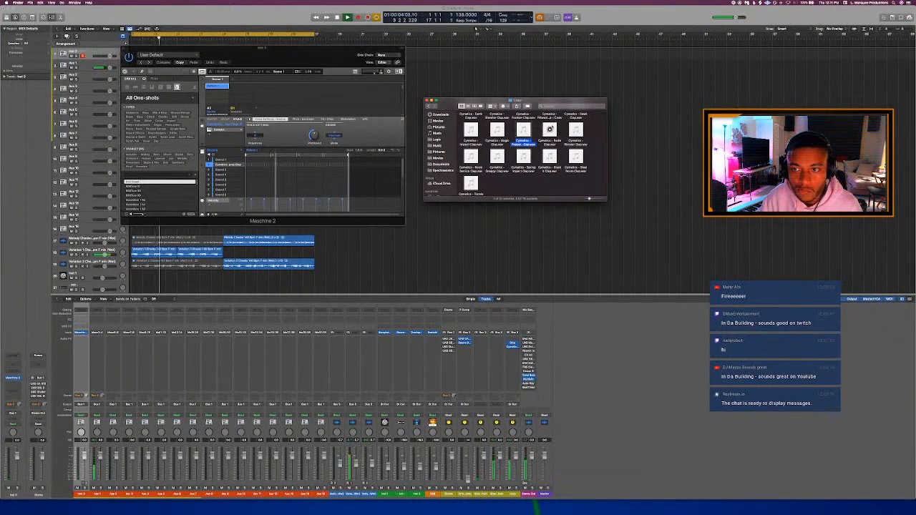
pyautogui.press('Right')
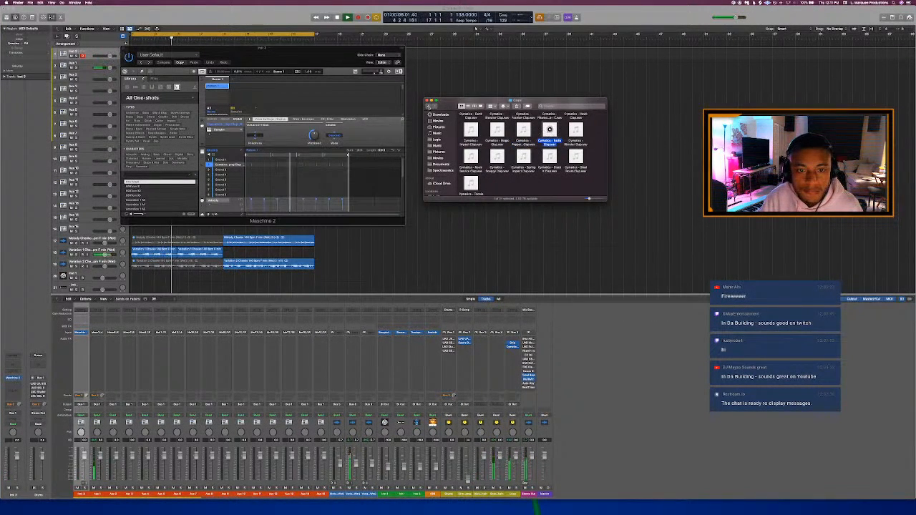
pyautogui.click(428, 106)
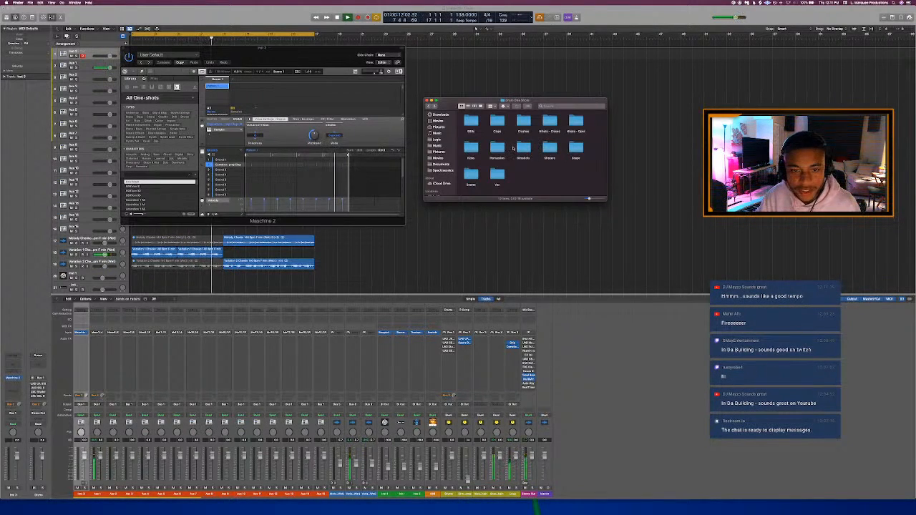
pyautogui.click(550, 123)
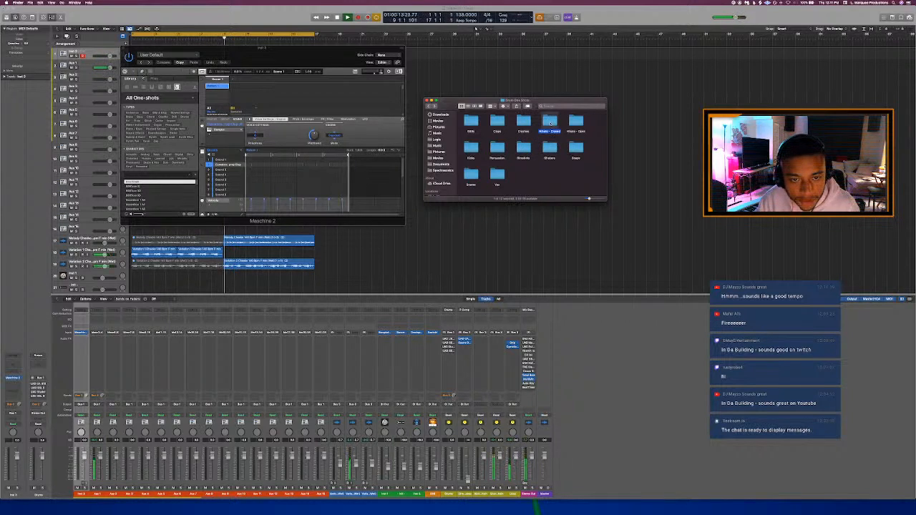
pyautogui.doubleClick(551, 123)
pyautogui.scroll(3, 559, 143)
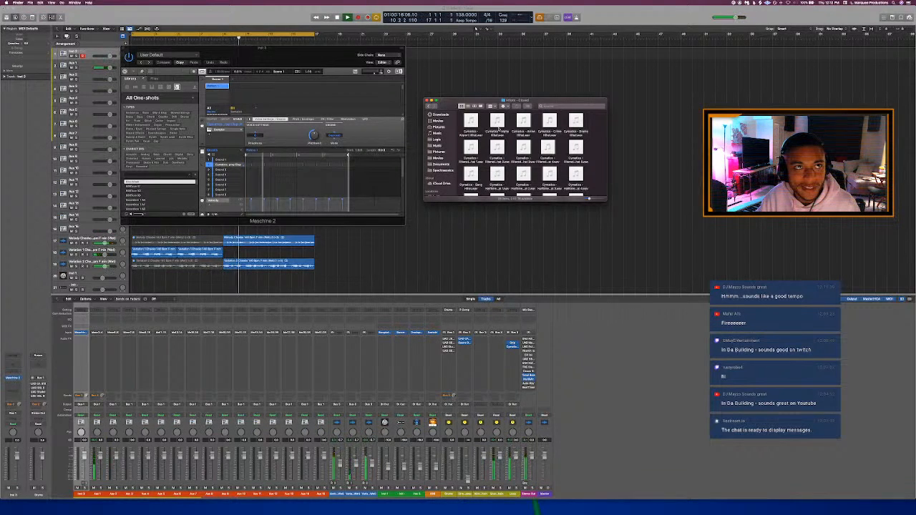
# - Audition several closed hi-hats and load the folder's first Cymatics hi-hat onto the third sound slot in Maschine 2
pyautogui.click(549, 120)
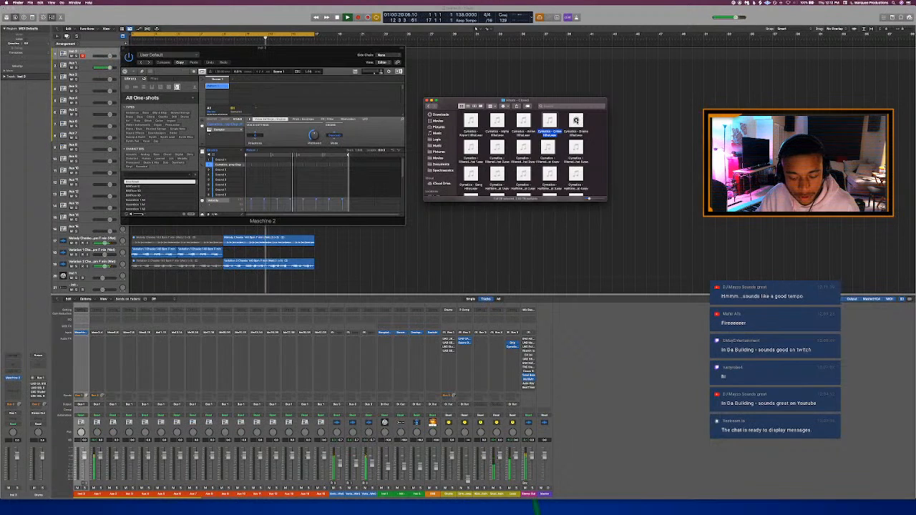
pyautogui.click(576, 122)
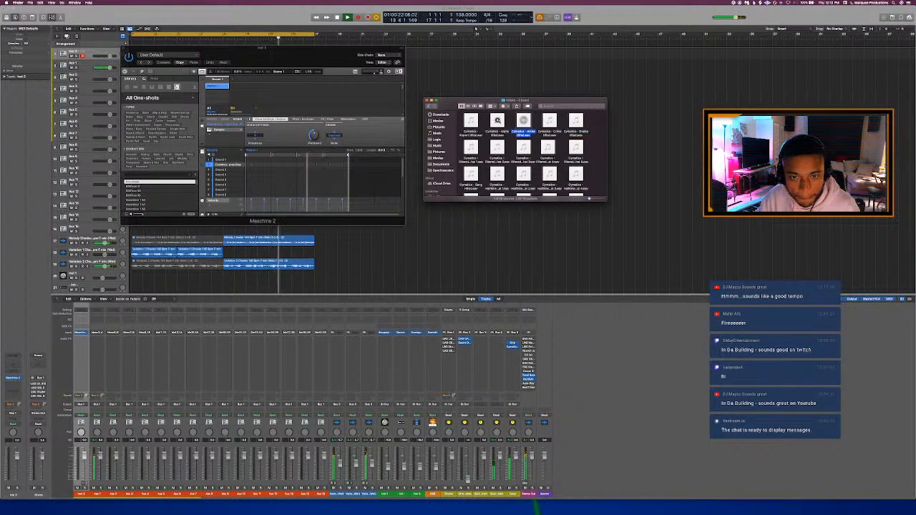
pyautogui.click(497, 121)
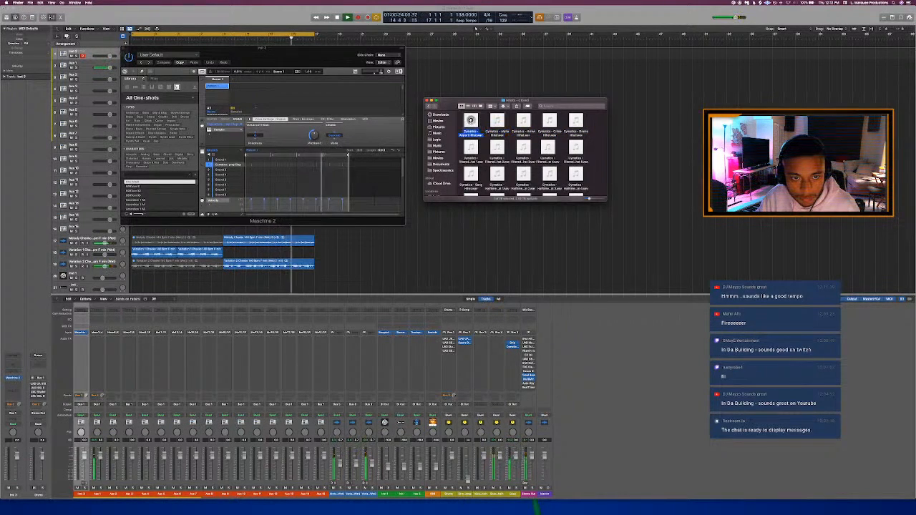
pyautogui.click(472, 148)
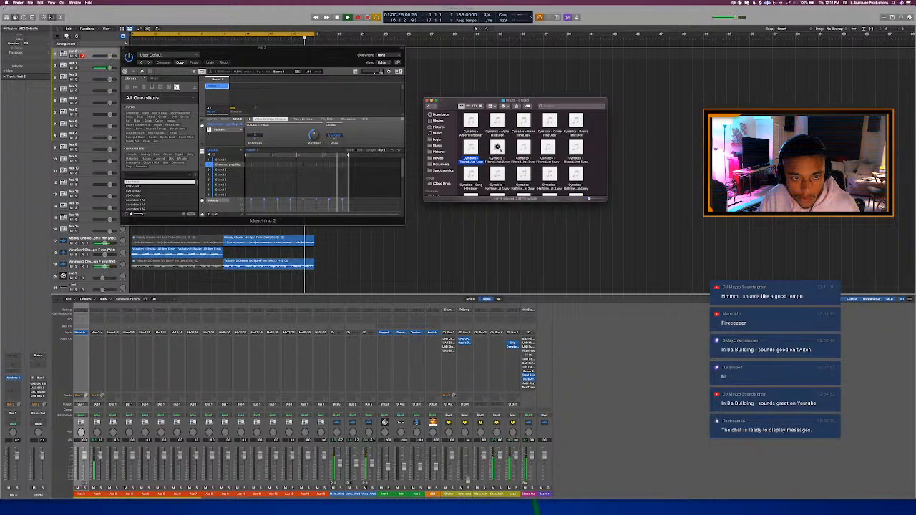
pyautogui.moveTo(472, 123); pyautogui.dragTo(240, 172)
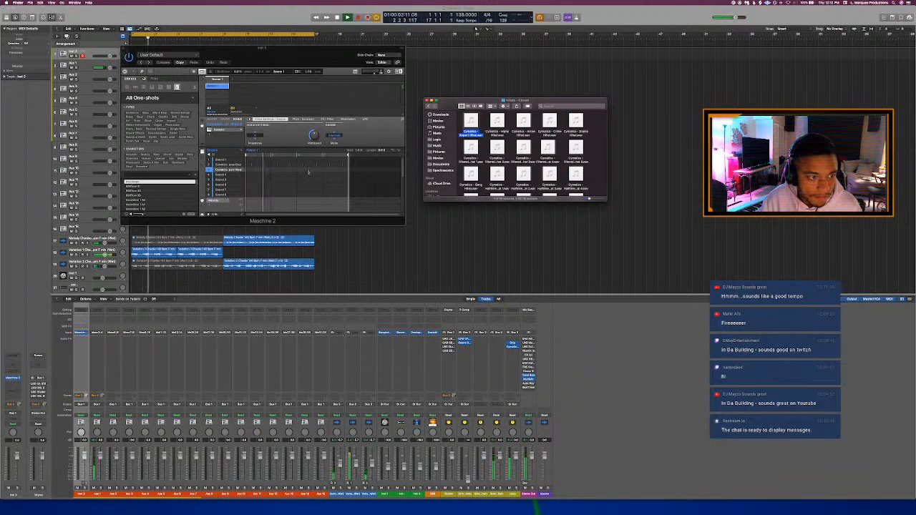
# - Load a filtered Cymatics hi-hat onto the seventh sound slot and audition a few more closed hi-hats
pyautogui.click(470, 149)
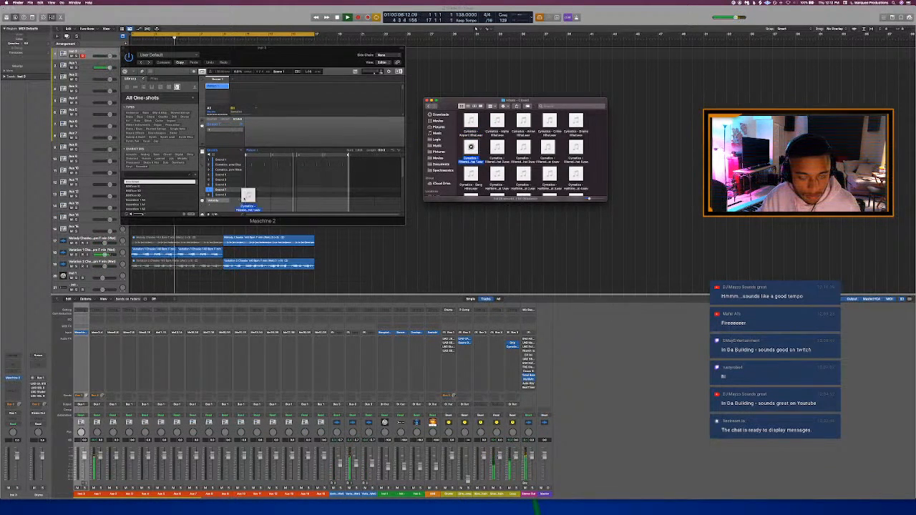
pyautogui.click(223, 188)
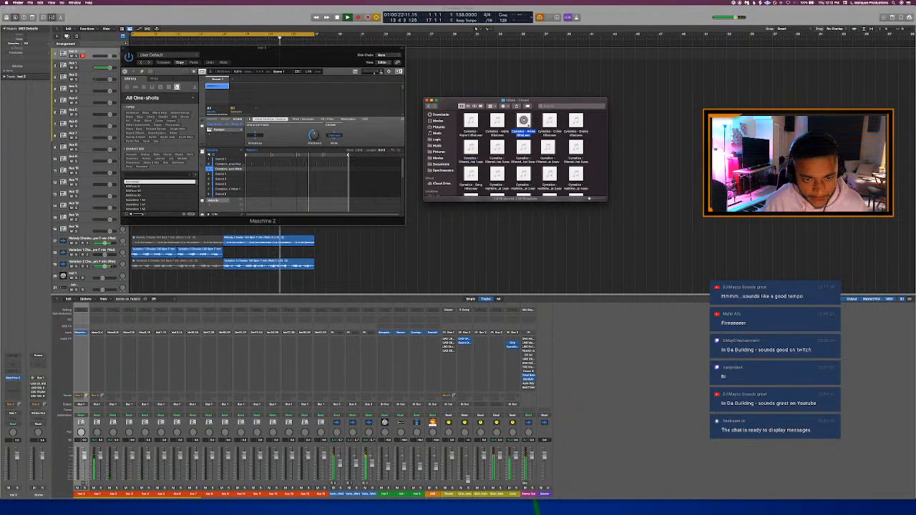
pyautogui.click(549, 150)
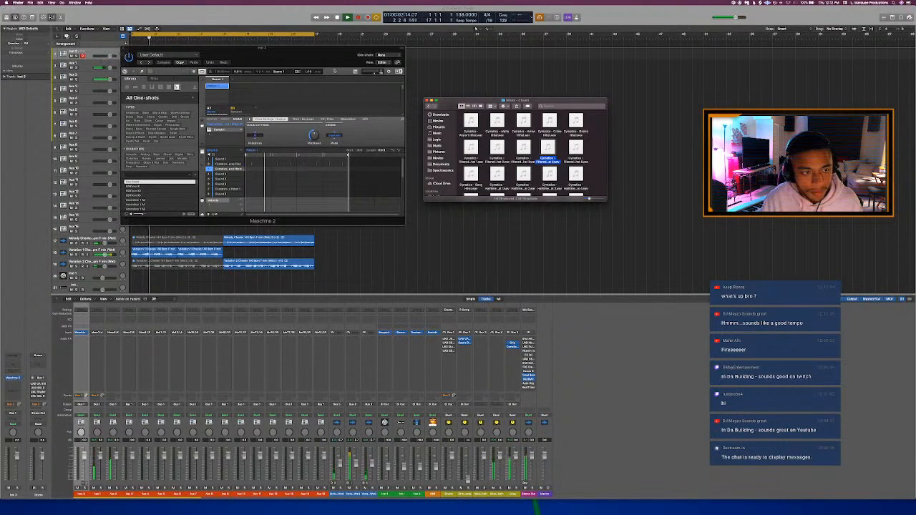
# - Record a hi-hat pattern with the third sound in Maschine 2 over the looping melody and clap
pyautogui.click(333, 65)
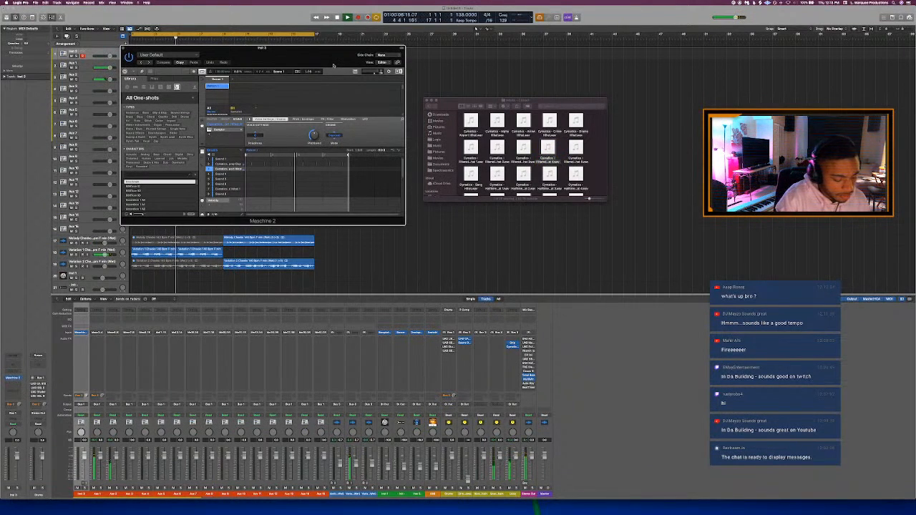
pyautogui.press('r')
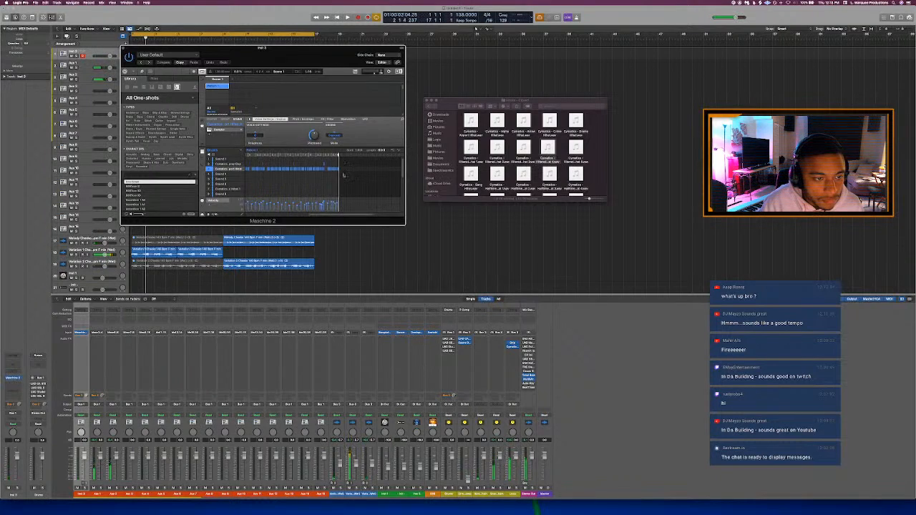
pyautogui.press('space')
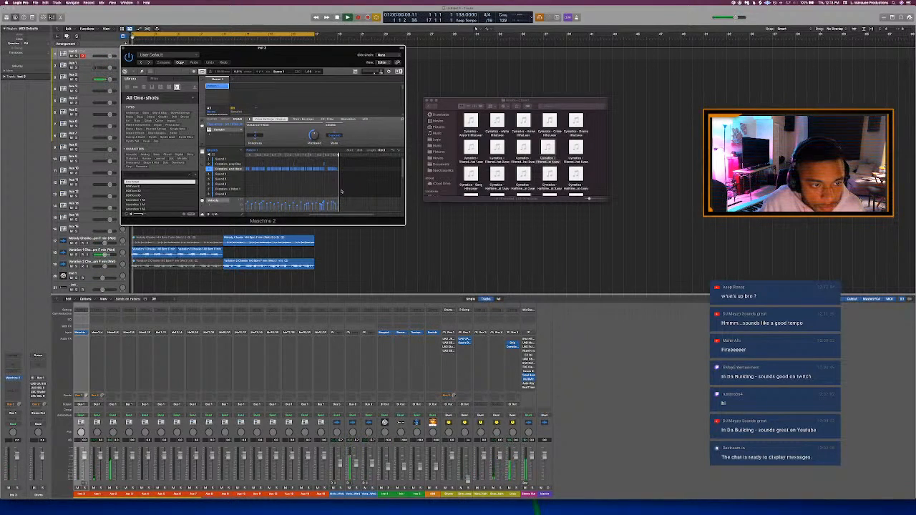
# - Shift selected notes of the recorded hi-hat pattern to higher and lower pitches while playing the loop
pyautogui.moveTo(336, 214); pyautogui.dragTo(274, 214)
pyautogui.press('space')
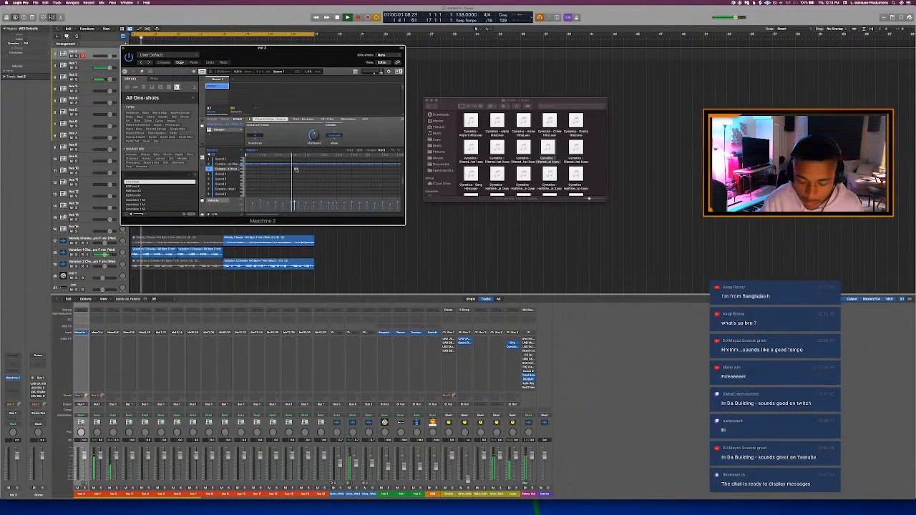
pyautogui.press('space')
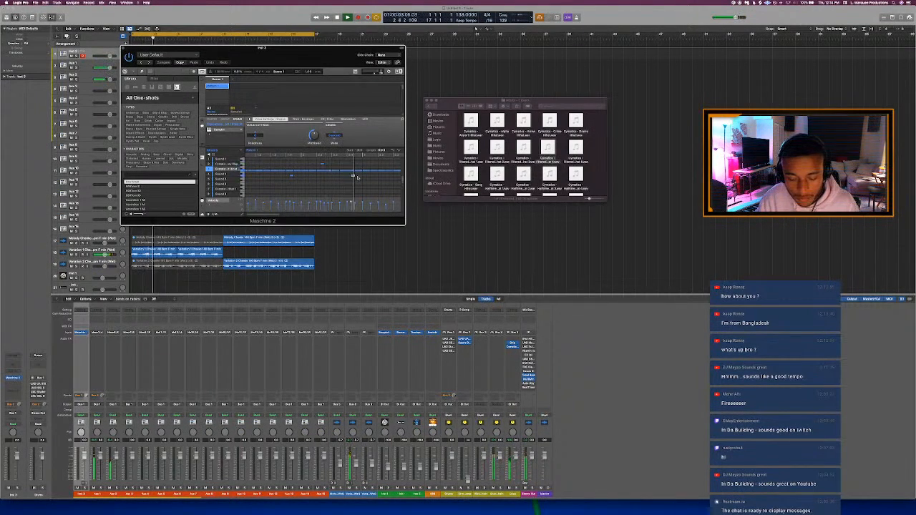
pyautogui.press('space')
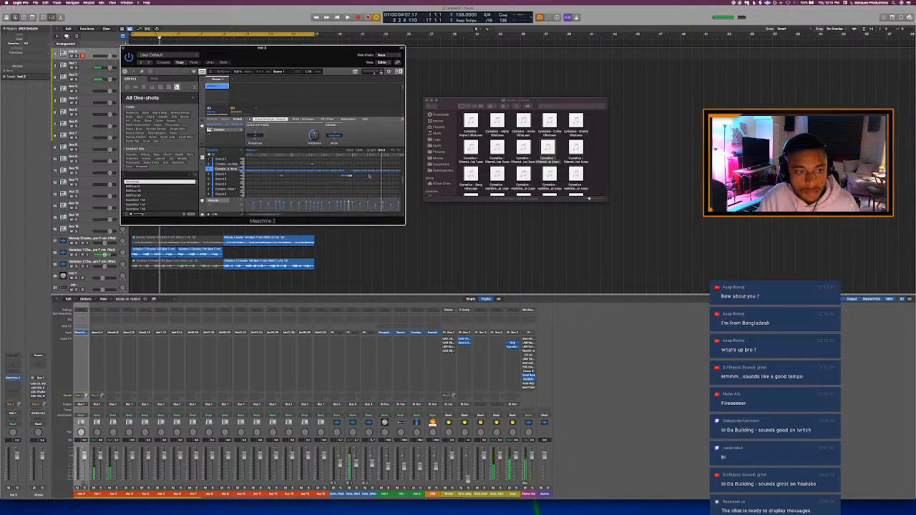
pyautogui.click(369, 165)
pyautogui.press('space')
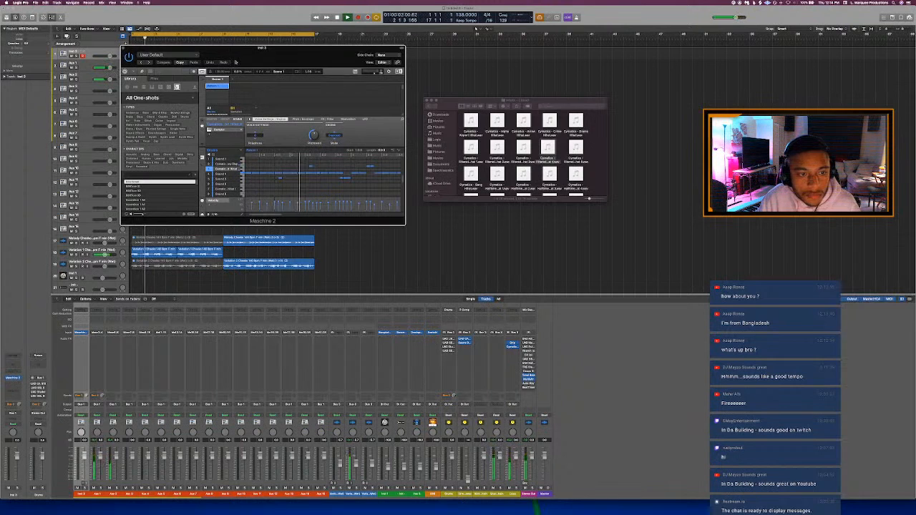
# - Move the Maschine 2 window down to uncover the ruler and set the cycle range to bars 3 to 7
pyautogui.moveTo(141, 47); pyautogui.dragTo(148, 80)
pyautogui.moveTo(174, 41); pyautogui.dragTo(196, 41)
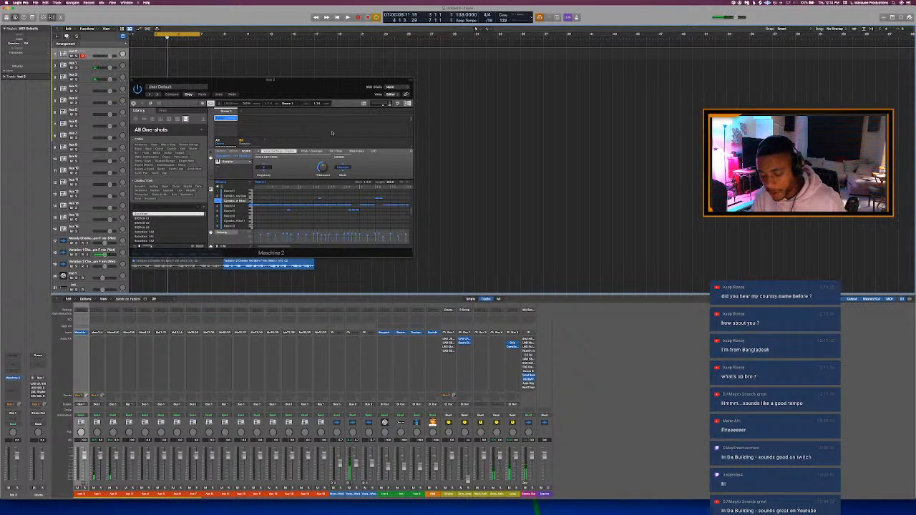
pyautogui.moveTo(318, 93); pyautogui.dragTo(332, 95)
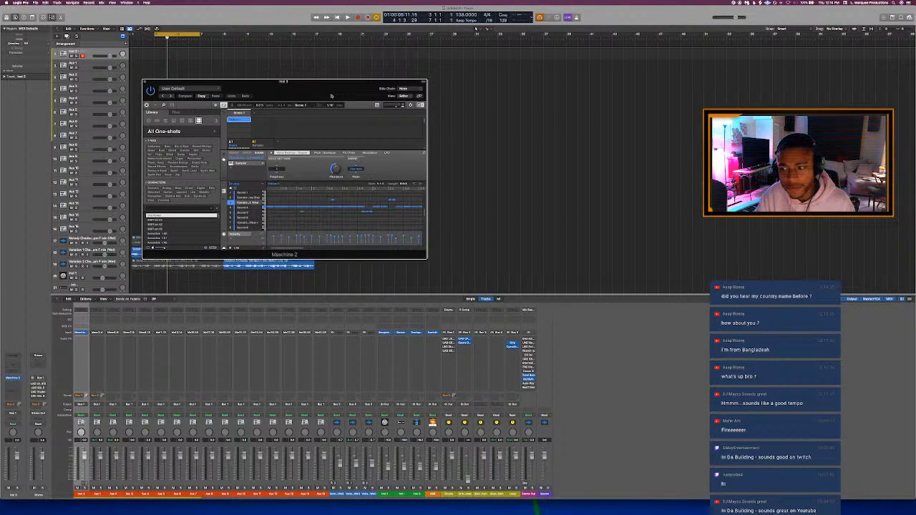
pyautogui.moveTo(331, 96); pyautogui.dragTo(334, 91)
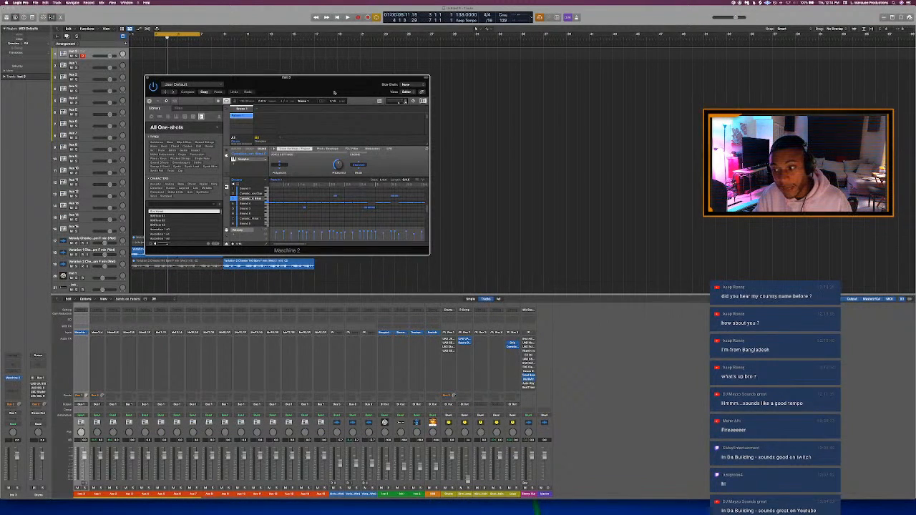
pyautogui.moveTo(336, 91); pyautogui.dragTo(337, 90)
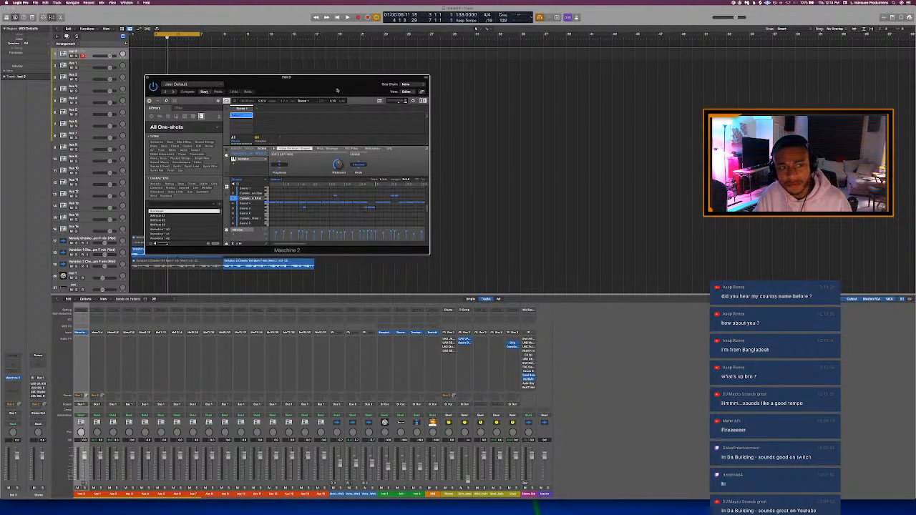
# - Lower the pitch of several more hi-hat notes further along the pattern, restarting the looped section to locate and check them
pyautogui.press('space')
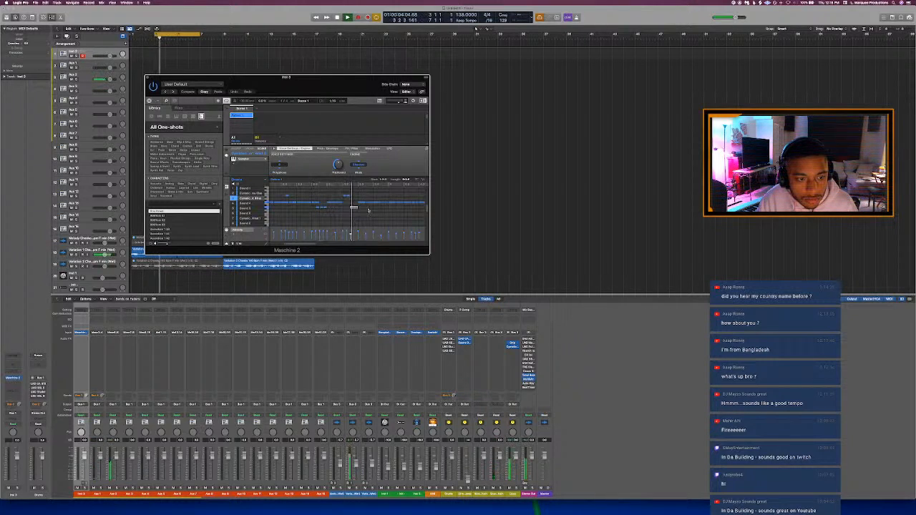
pyautogui.press('space')
pyautogui.press('space')
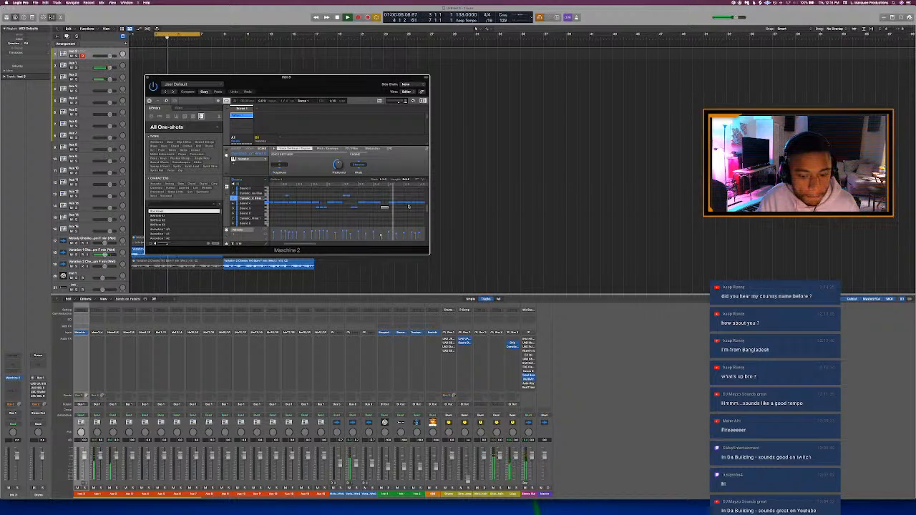
pyautogui.hscroll(1, 399, 204)
pyautogui.press('space')
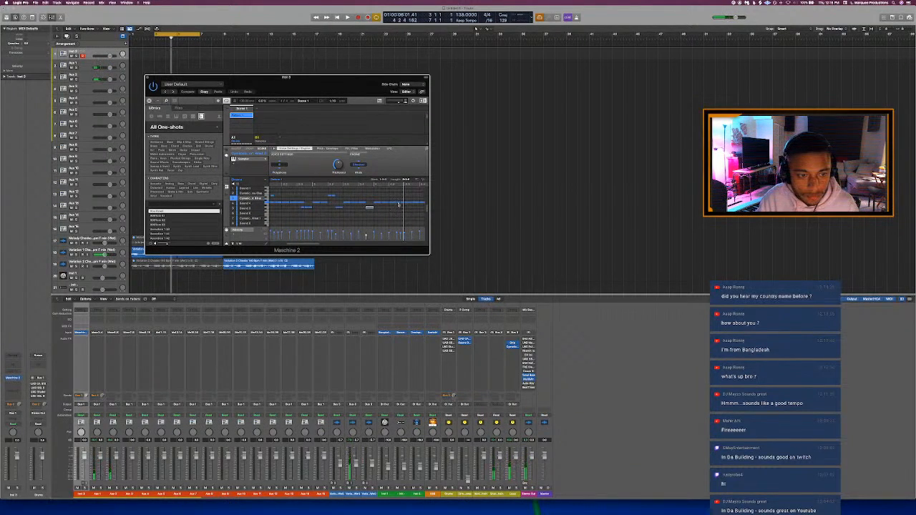
pyautogui.press('space')
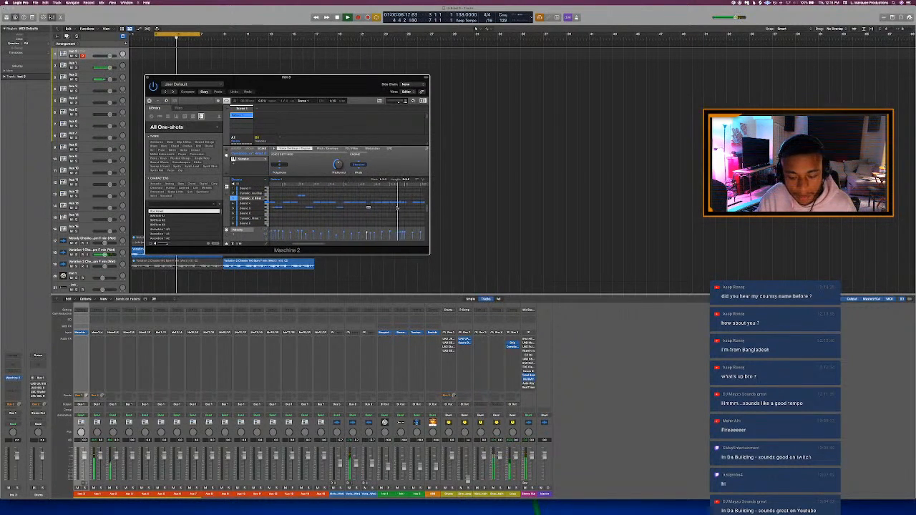
pyautogui.press('space')
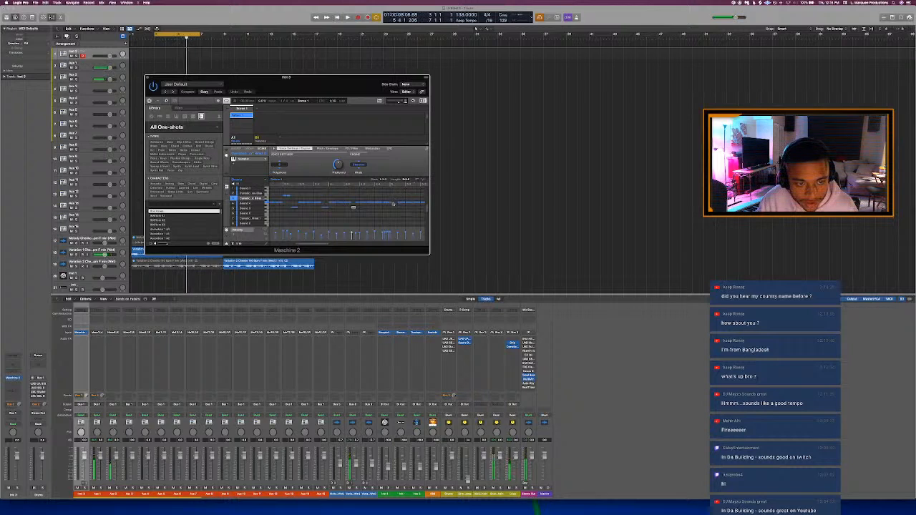
pyautogui.press('space')
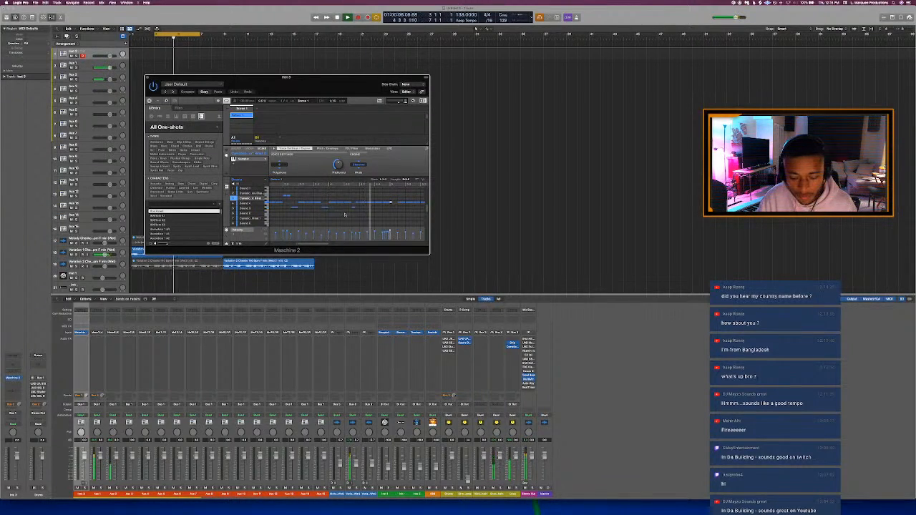
pyautogui.press('space')
pyautogui.press('space')
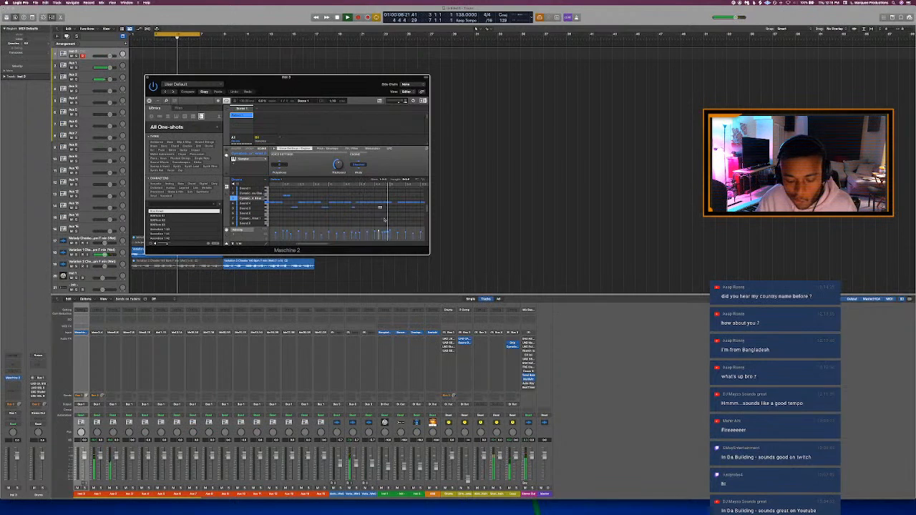
# - Set the cycle range to bars 5 to 9 and raise the pitch of a hi-hat note in that section
pyautogui.click(204, 36)
pyautogui.moveTo(194, 35); pyautogui.dragTo(224, 42)
pyautogui.press('space')
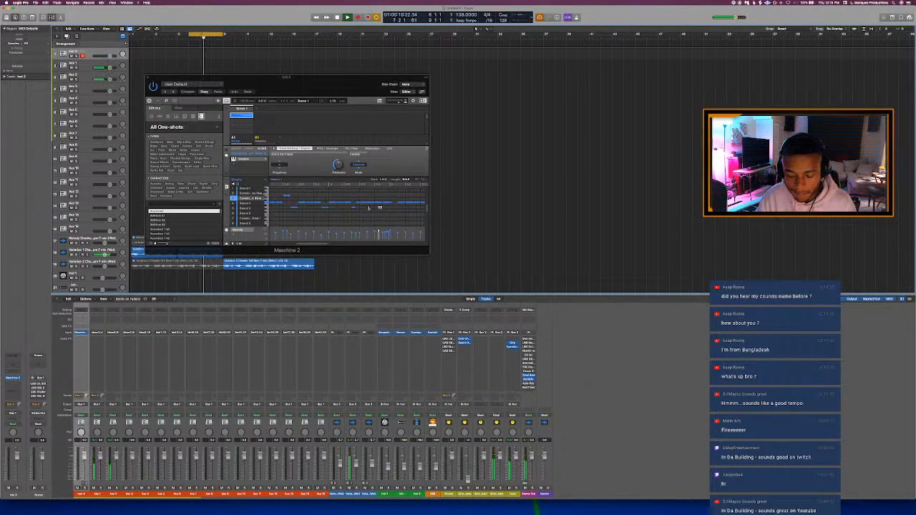
pyautogui.moveTo(184, 37); pyautogui.dragTo(224, 39)
pyautogui.press('space')
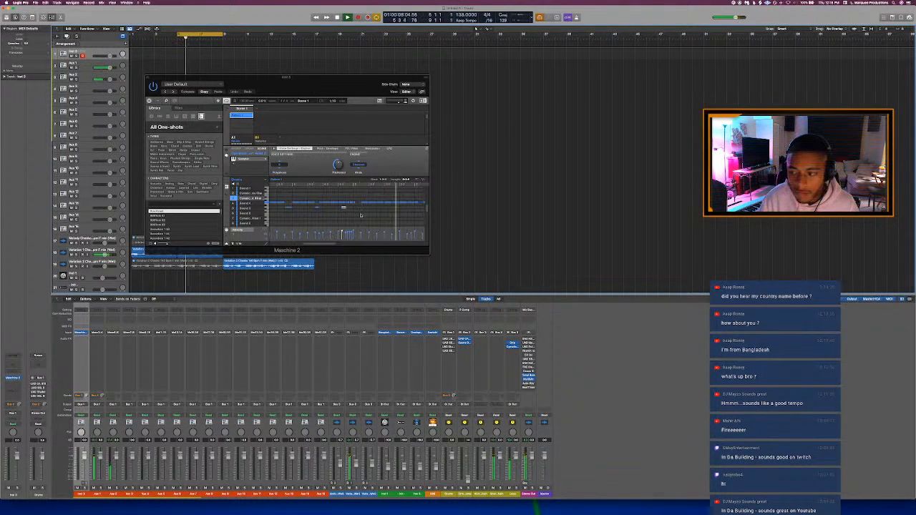
pyautogui.click(395, 196)
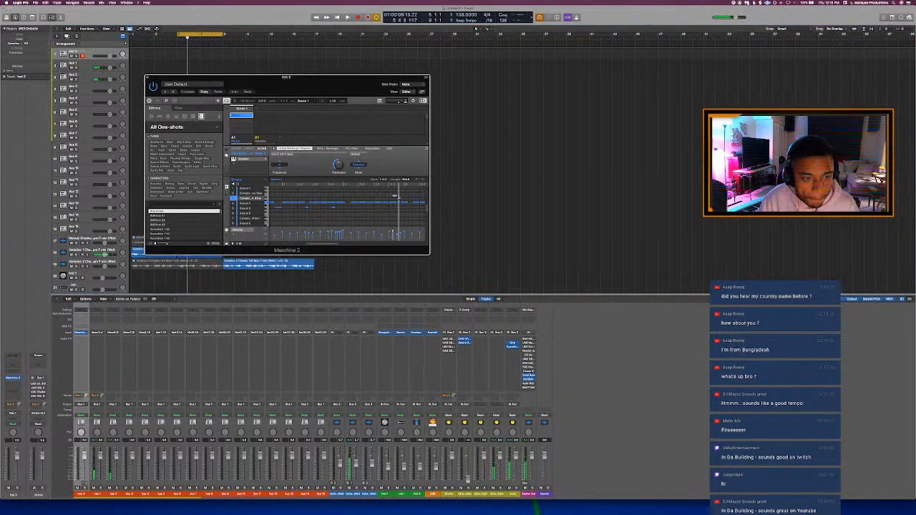
# - Lower the pitch of several hi-hat notes further along the bars 5 to 9 section while playing the loop
pyautogui.press('space')
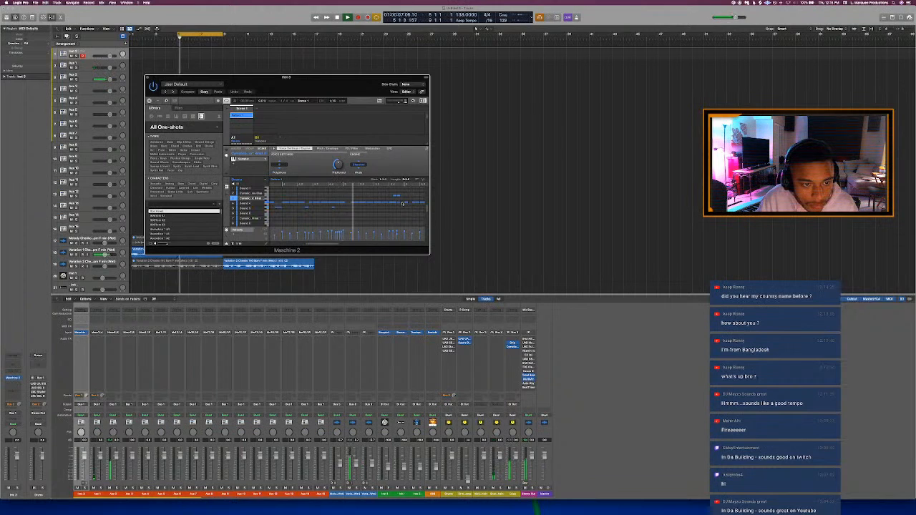
pyautogui.press('space')
pyautogui.press('space')
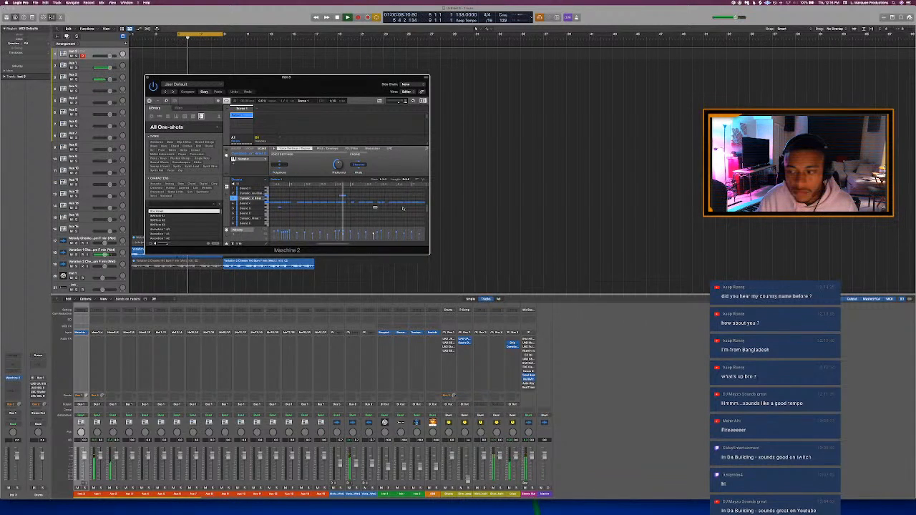
pyautogui.press('space')
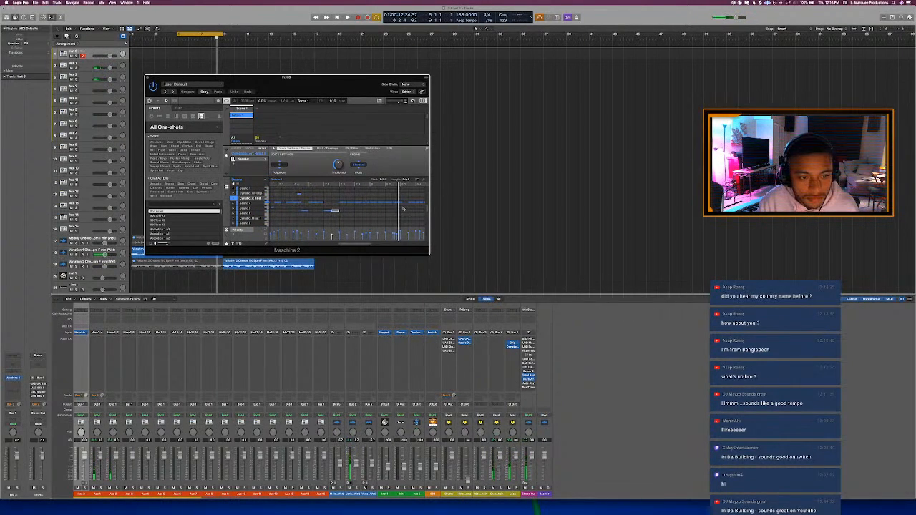
# - Set the cycle range to bars 7 to 9 and lower the pitch of several hi-hat notes near the pattern's end
pyautogui.click(208, 32)
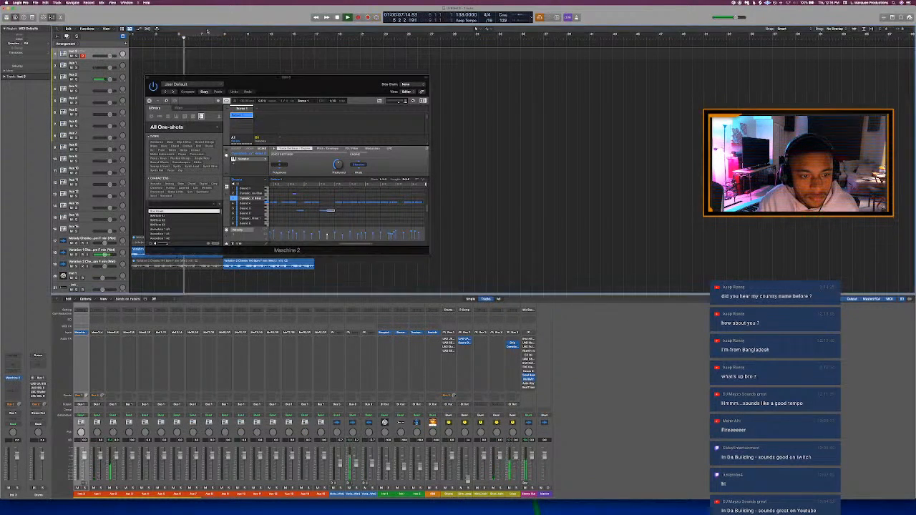
pyautogui.moveTo(205, 36); pyautogui.dragTo(224, 35)
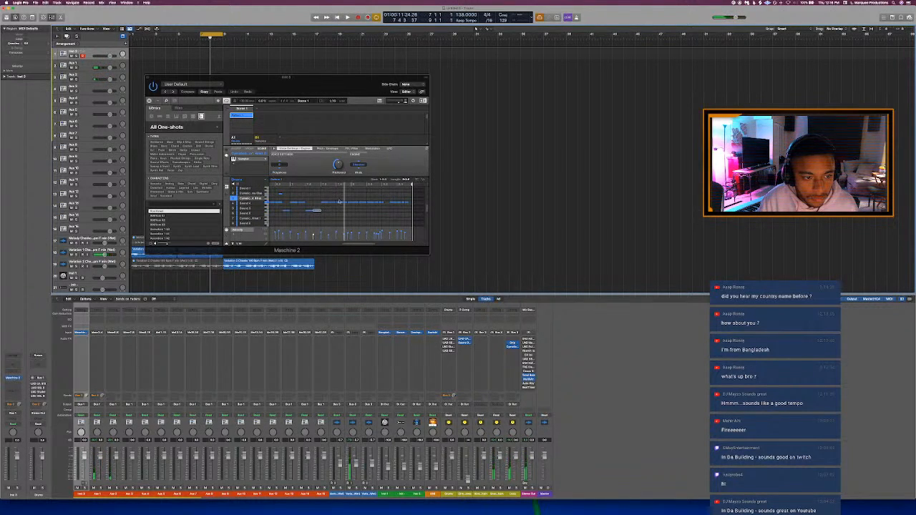
pyautogui.click(342, 212)
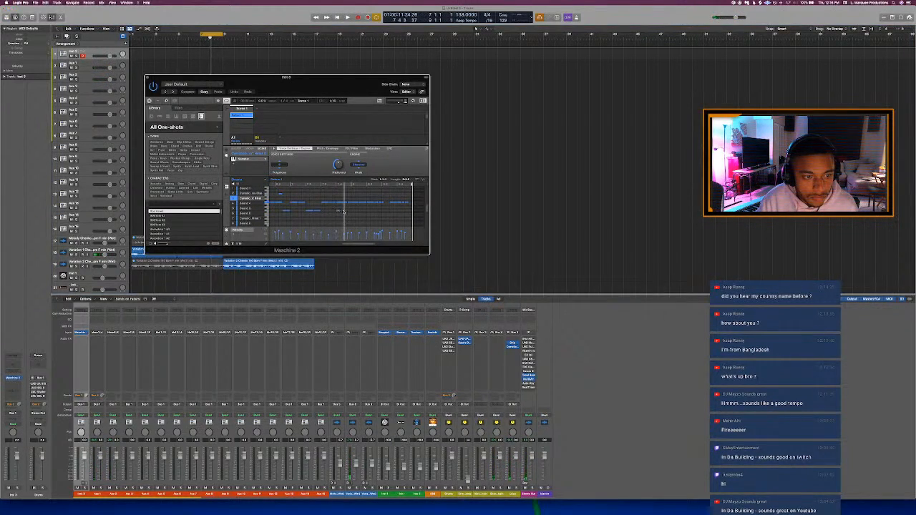
pyautogui.press('space')
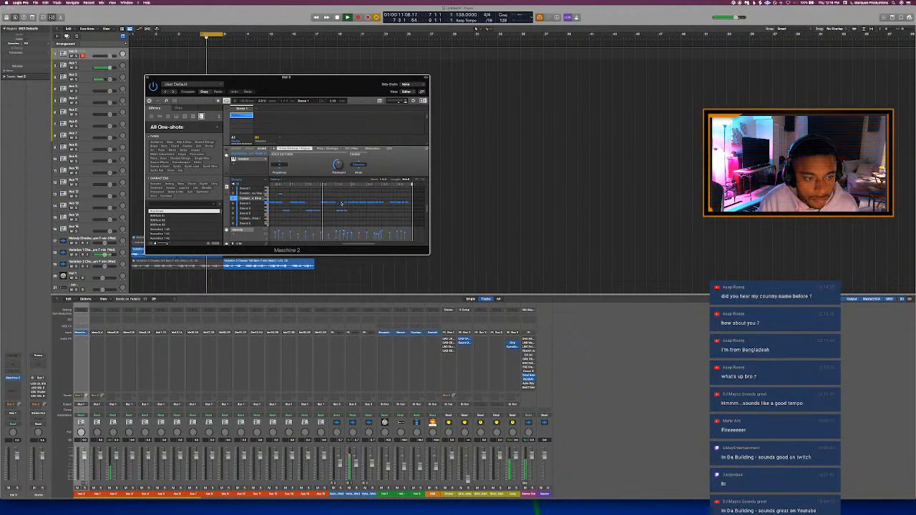
pyautogui.press('space')
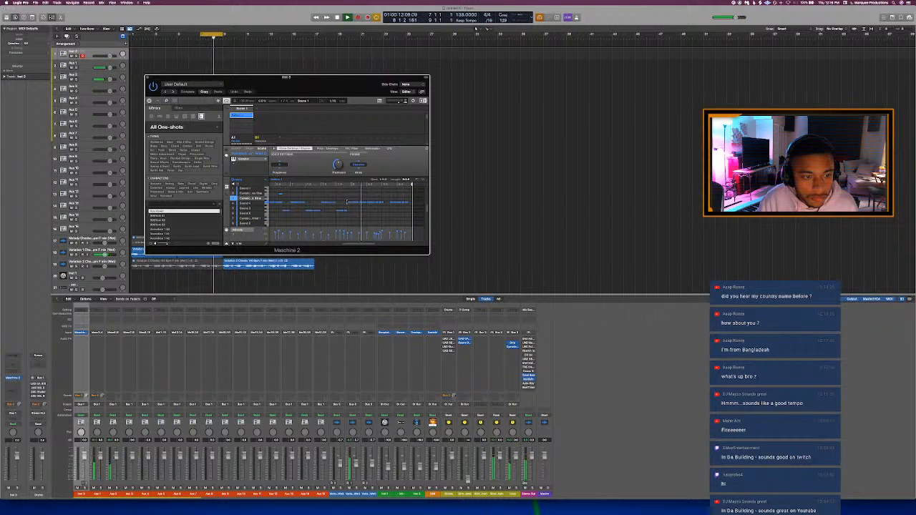
pyautogui.press('space')
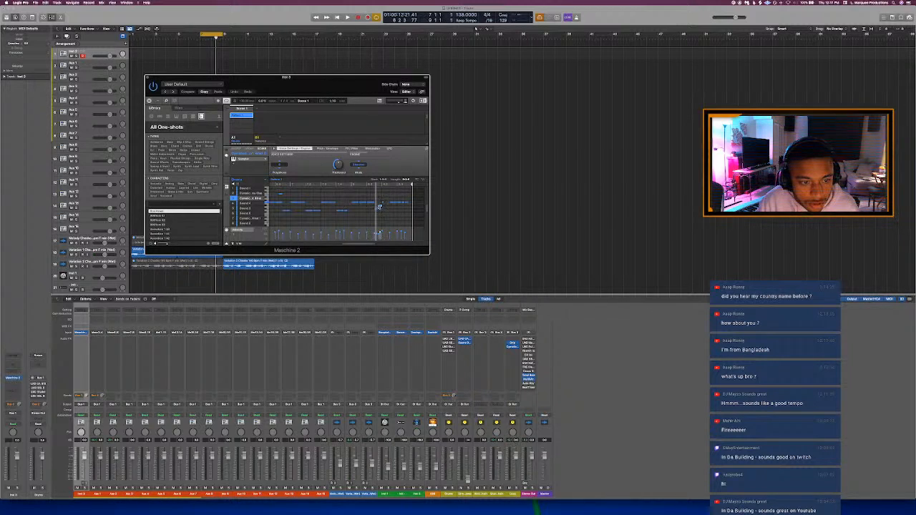
pyautogui.press('space')
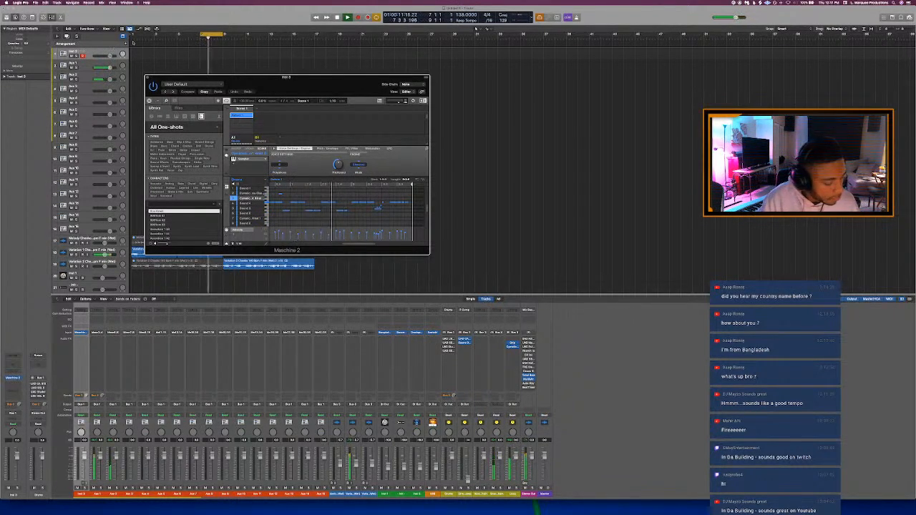
# - Set the cycle range to bars 1 to 17, replay from the beginning and show all sounds in the Maschine pattern editor
pyautogui.moveTo(131, 34); pyautogui.dragTo(314, 76)
pyautogui.press('Return')
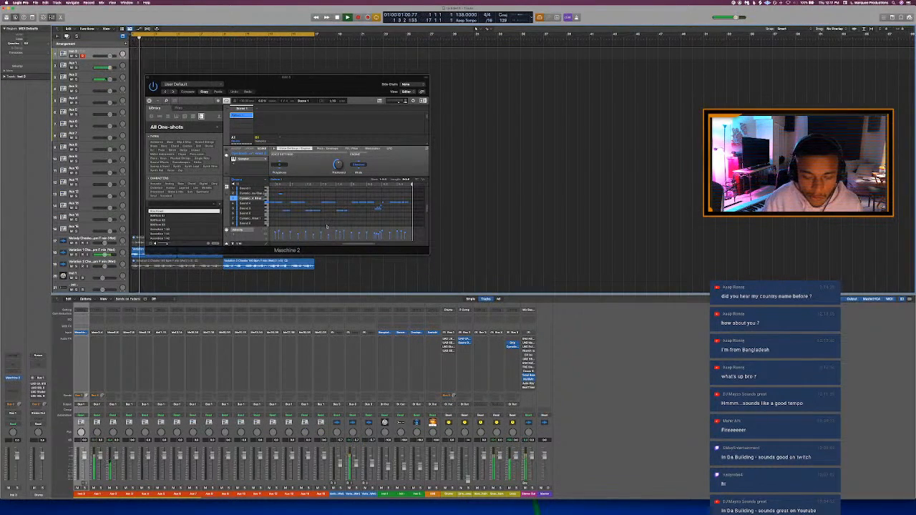
pyautogui.click(326, 228)
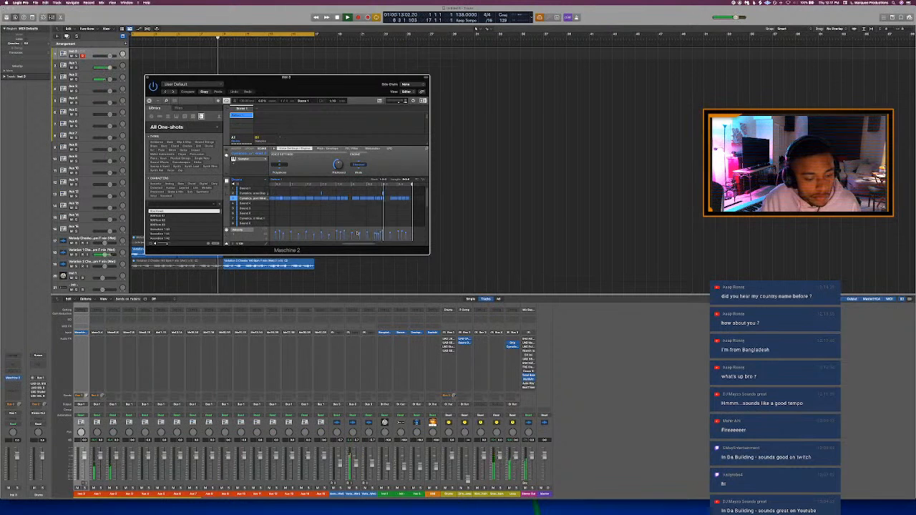
# - Hide the mixer, switch to the Finder sample window and go back to the kit's drum one-shots folder
pyautogui.press('x')
pyautogui.hotkey('ctrl', 'Up')
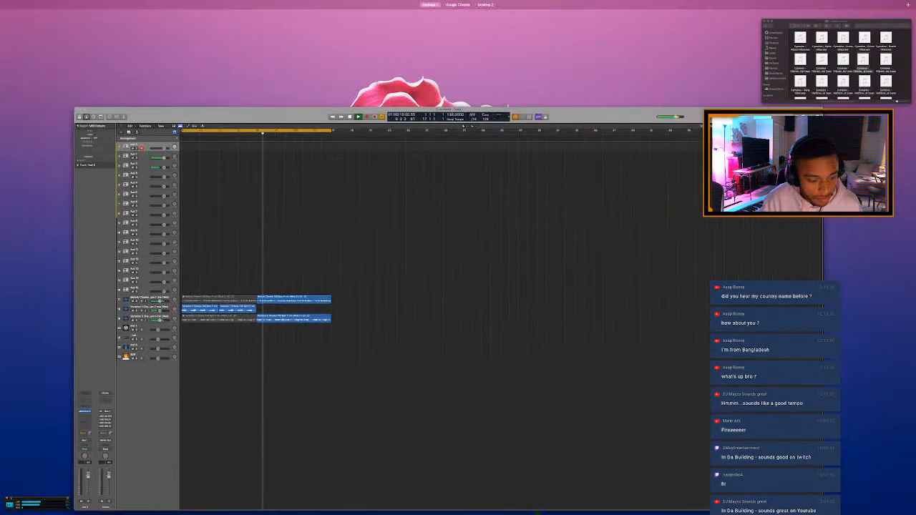
pyautogui.click(821, 74)
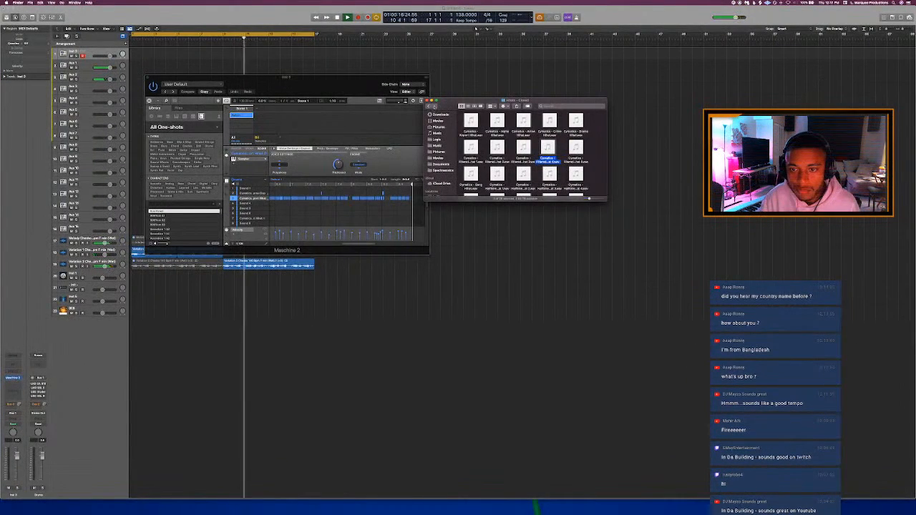
pyautogui.click(429, 107)
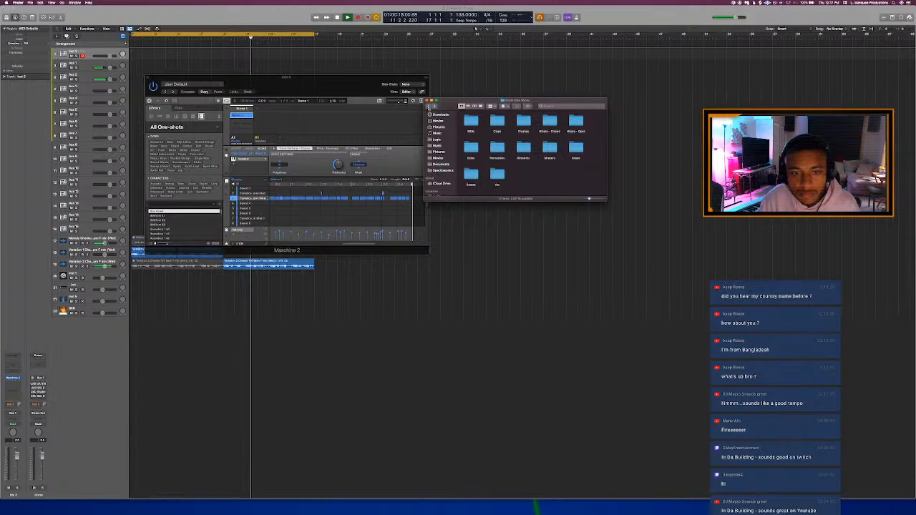
# - Load the Cymatics Sigma rimshot into an empty Maschine 2 sound slot, record its hits into the pattern and lower the plug-in window slightly
pyautogui.doubleClick(523, 148)
pyautogui.click(523, 150)
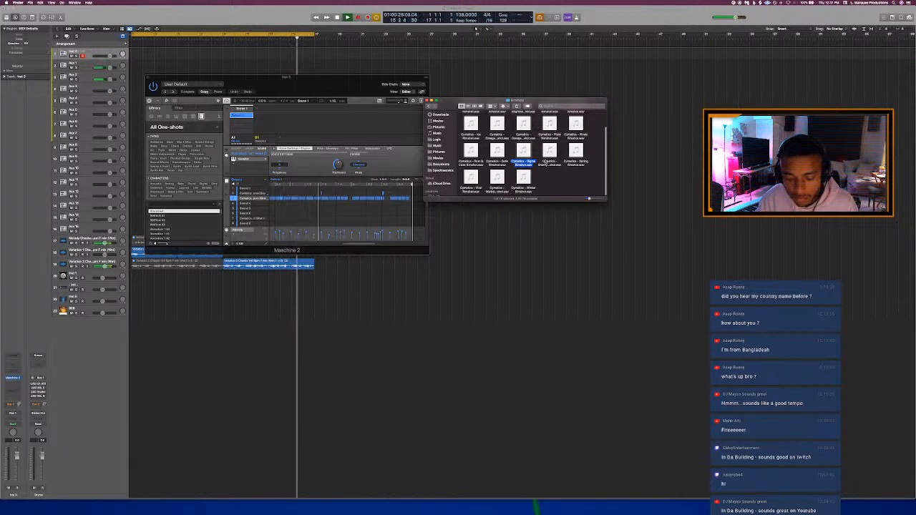
pyautogui.moveTo(523, 152); pyautogui.dragTo(259, 213)
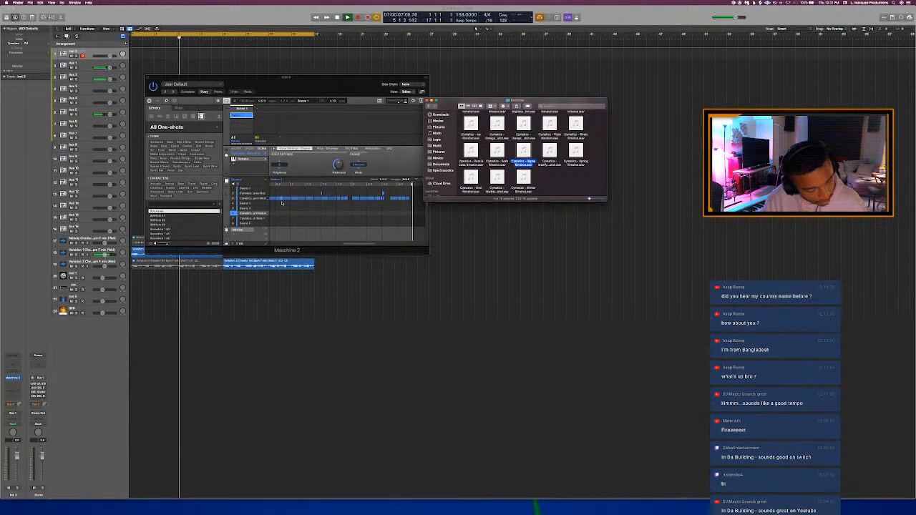
pyautogui.click(295, 87)
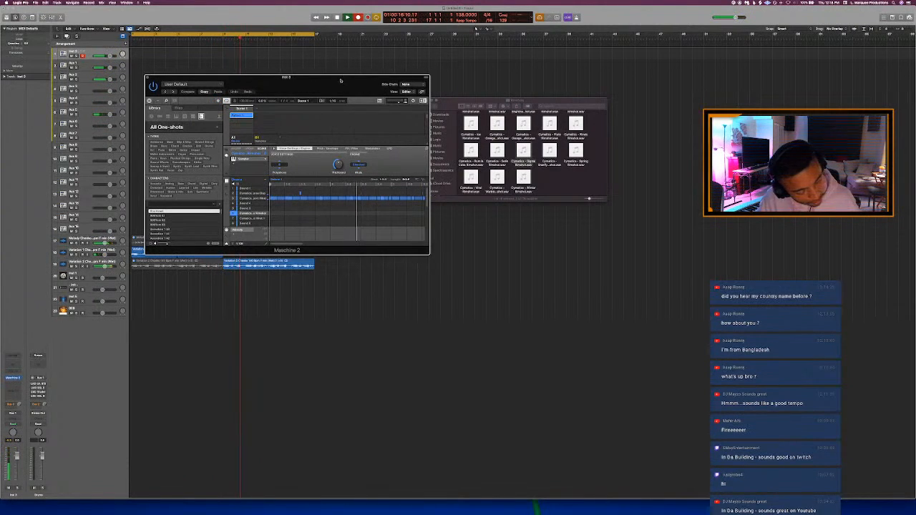
pyautogui.moveTo(294, 87); pyautogui.dragTo(291, 101)
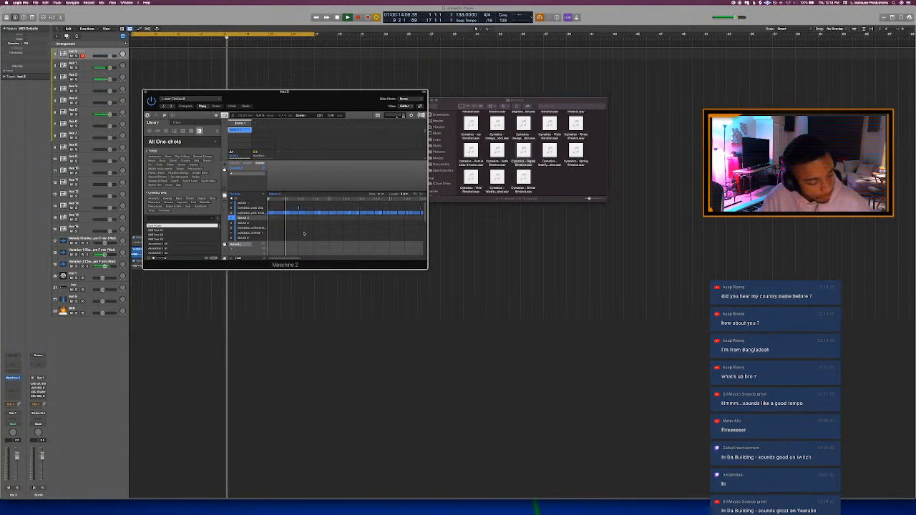
# - Go back up to the Drum Samples folder and check the subfolders of the HERA drum kit
pyautogui.click(428, 106)
pyautogui.click(429, 106)
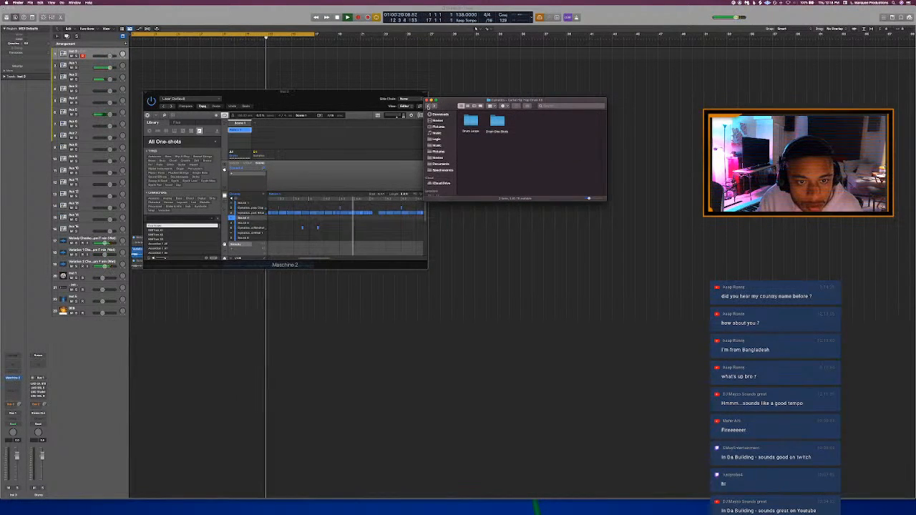
pyautogui.click(428, 106)
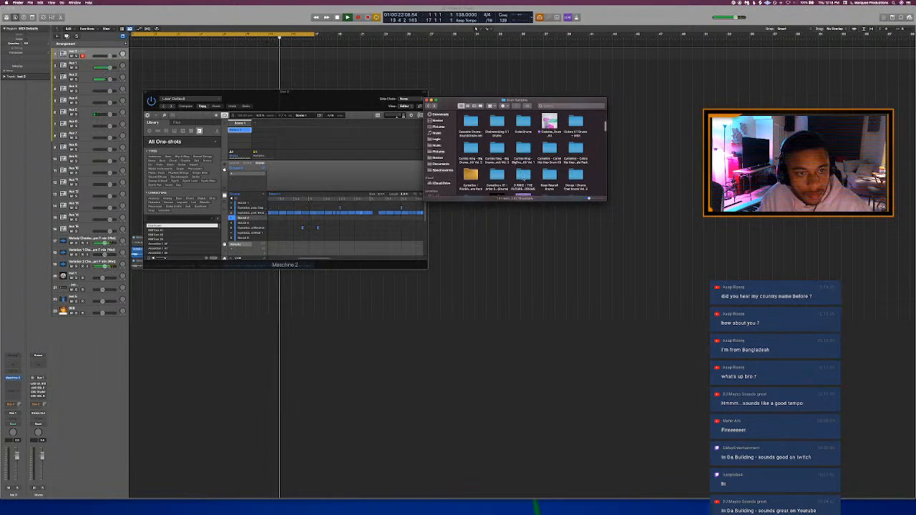
pyautogui.scroll(-3, 523, 165)
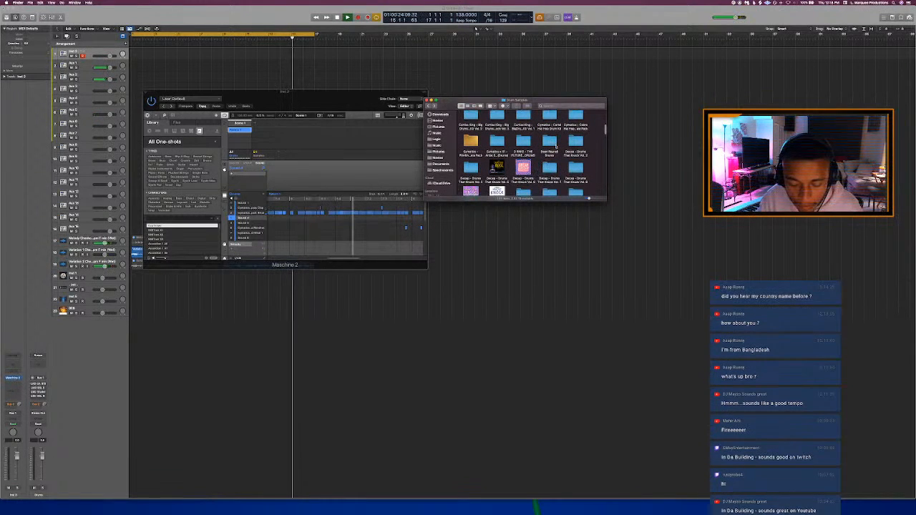
pyautogui.scroll(-5, 541, 164)
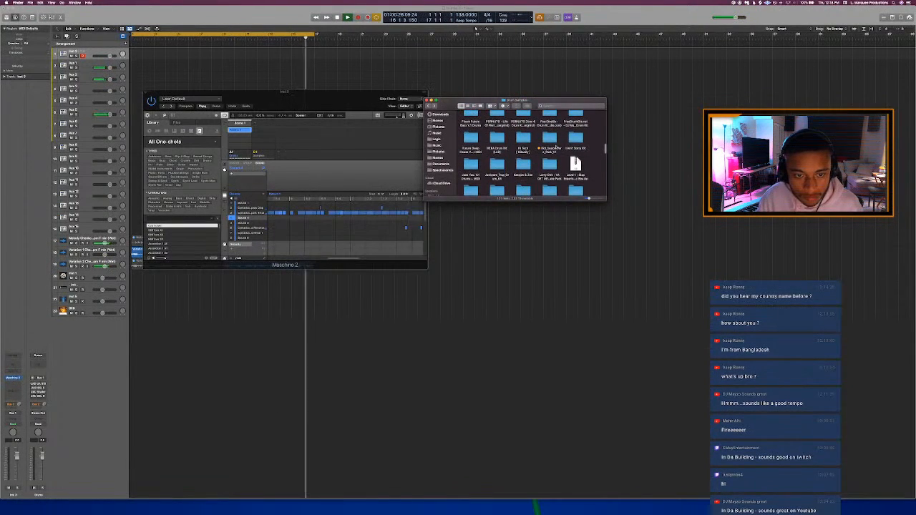
pyautogui.doubleClick(497, 139)
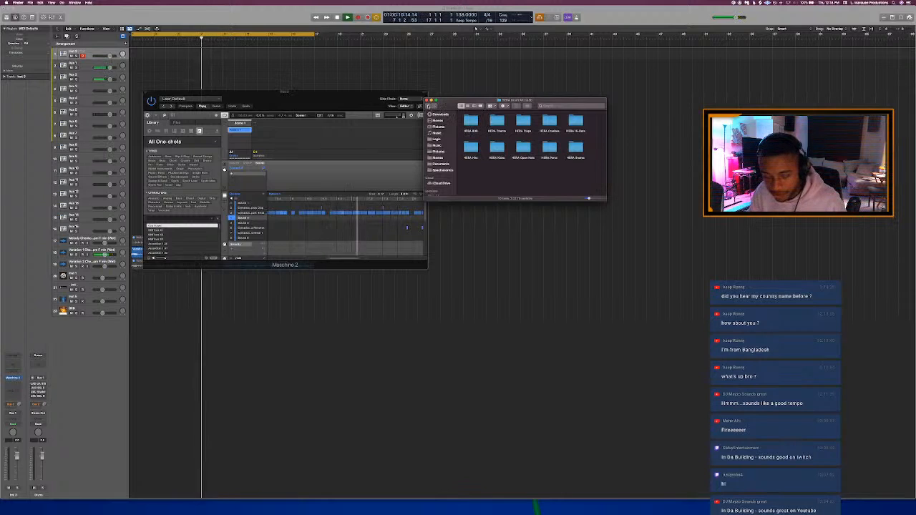
pyautogui.click(427, 107)
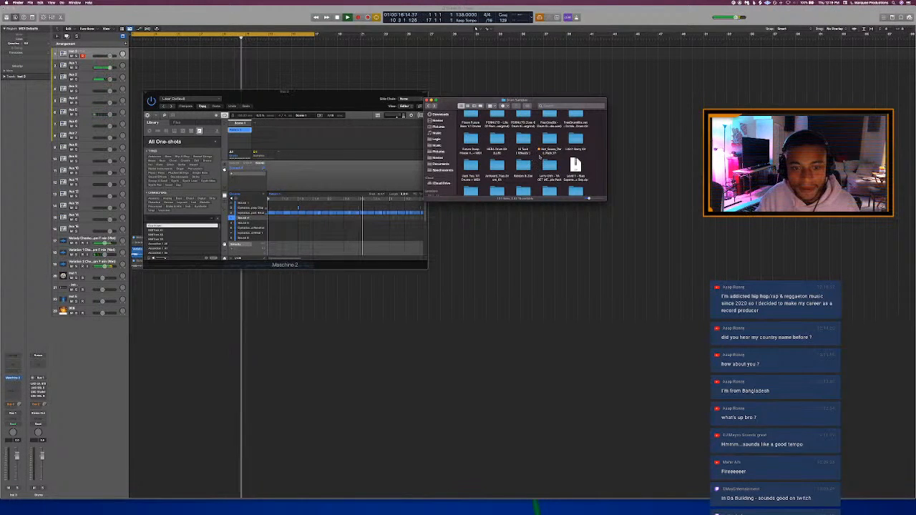
# - Look through the kits in the Drum Samples folder for another drum sound source
pyautogui.scroll(-2, 537, 157)
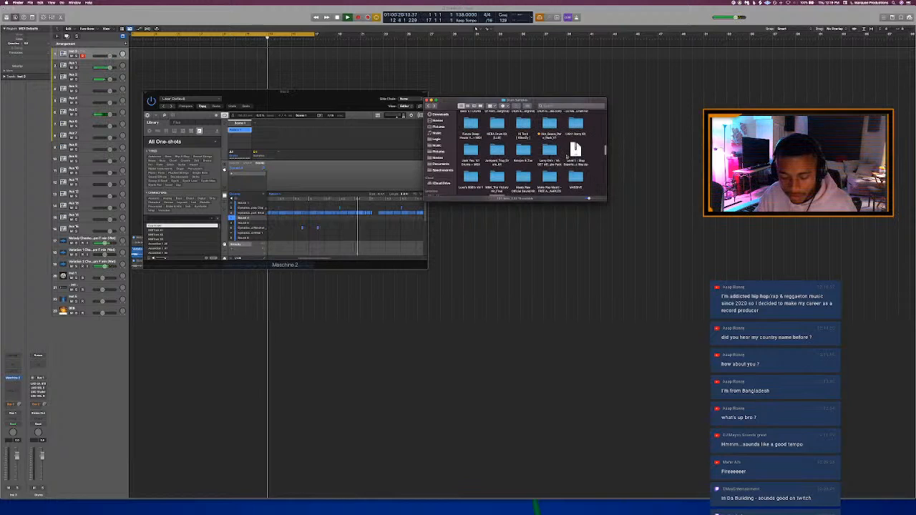
pyautogui.scroll(-4, 551, 156)
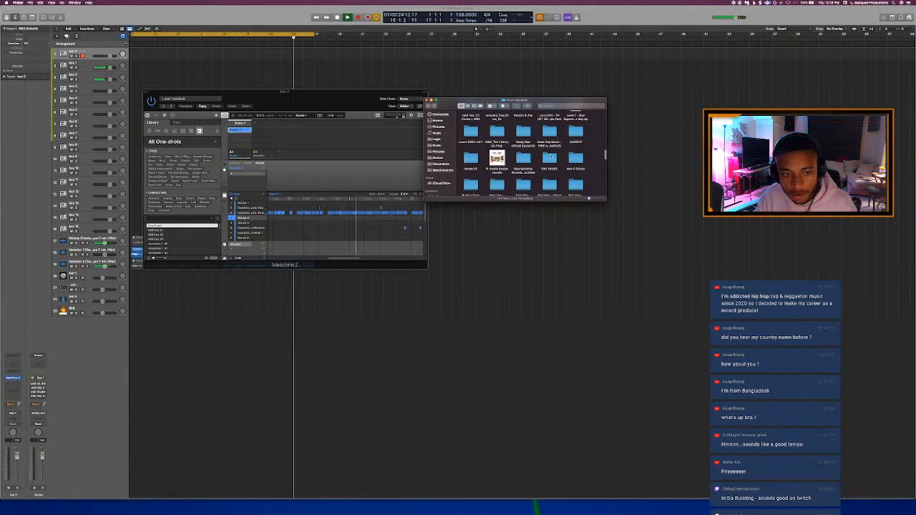
pyautogui.scroll(3, 551, 157)
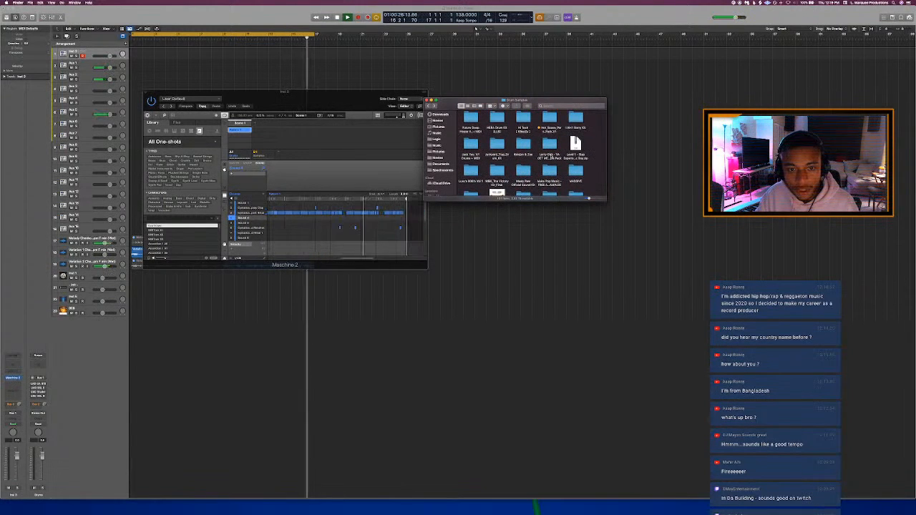
pyautogui.scroll(4, 550, 157)
pyautogui.scroll(-4, 553, 157)
pyautogui.scroll(5, 556, 159)
pyautogui.scroll(-3, 556, 159)
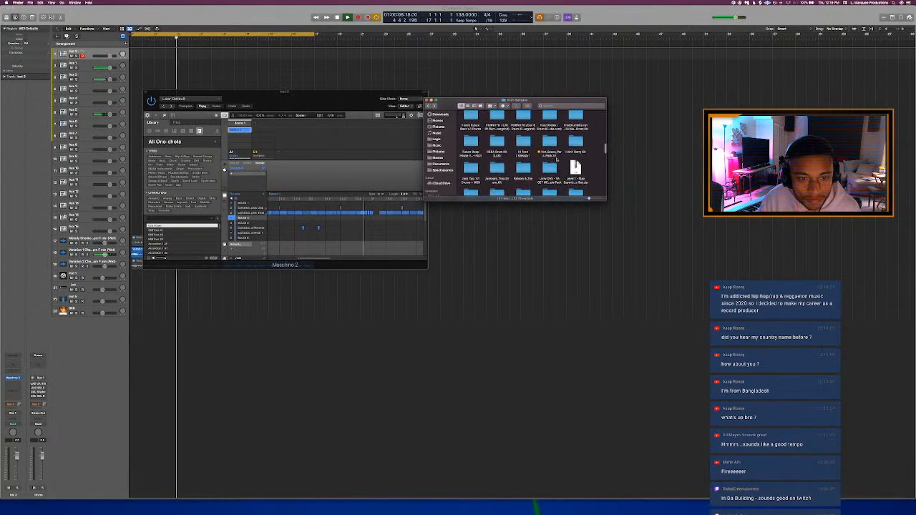
# - Clean up the Drum Samples folder's icons by Kind
pyautogui.rightClick(594, 160)
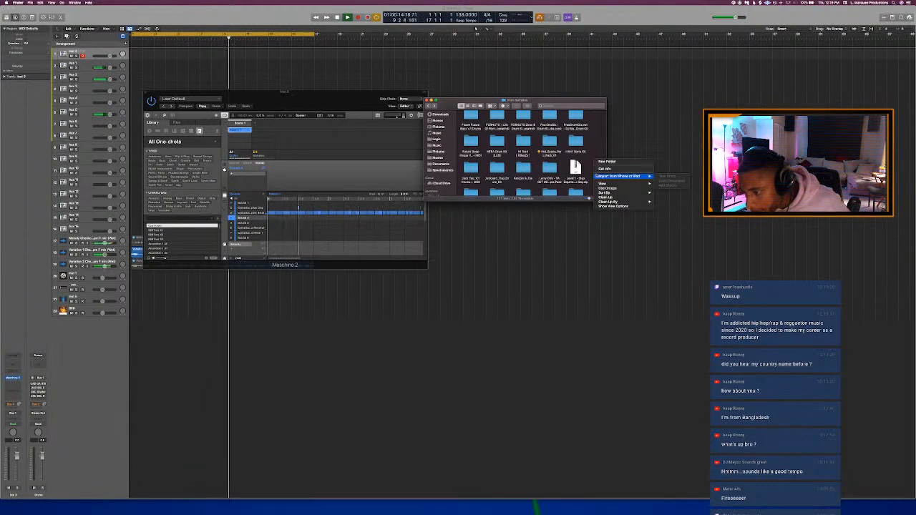
pyautogui.moveTo(630, 202)
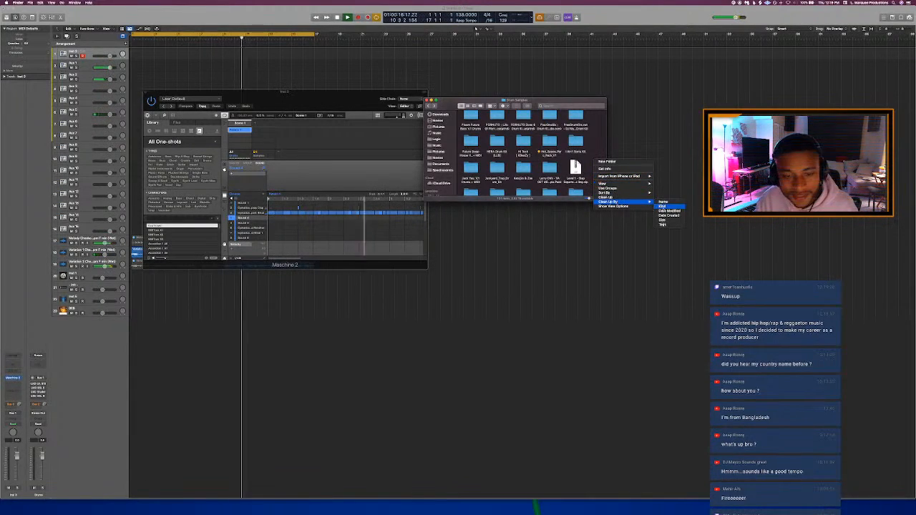
pyautogui.click(661, 207)
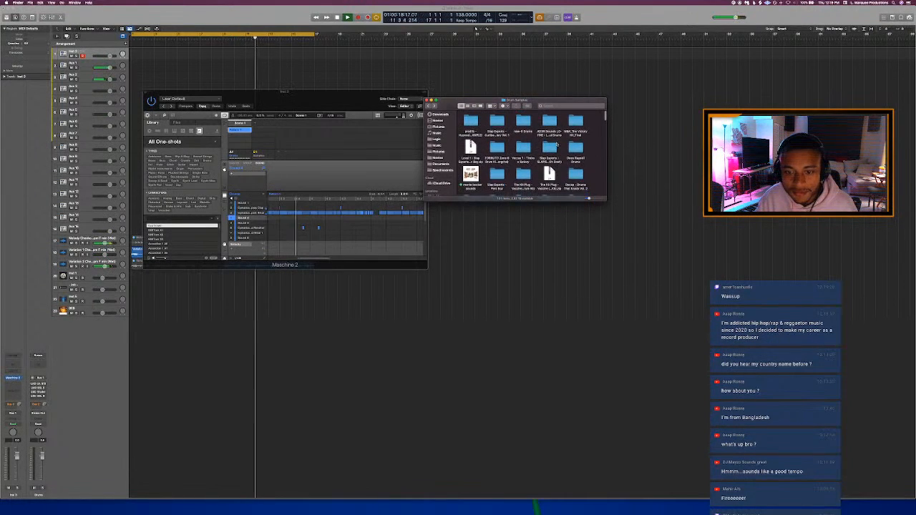
# - Open the Open Hats folder of the first kit in Drum Samples and preview the second open hat sample
pyautogui.doubleClick(471, 120)
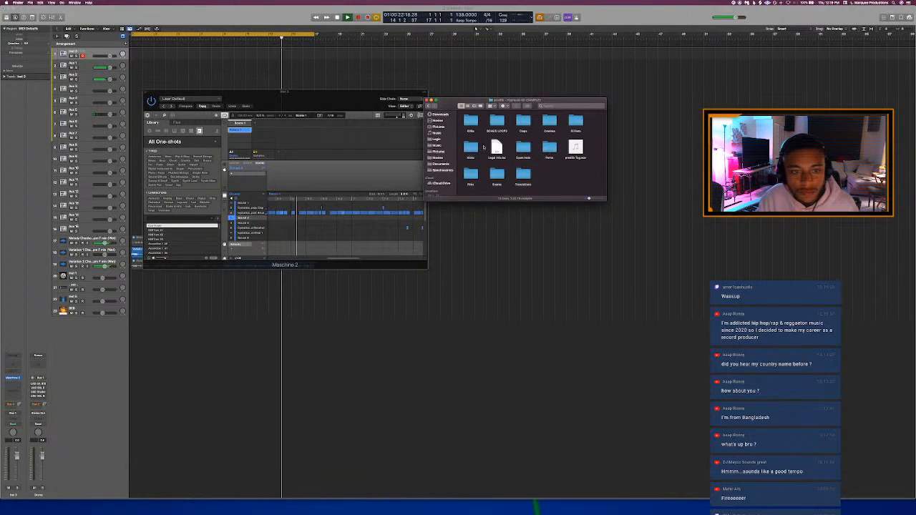
pyautogui.doubleClick(523, 146)
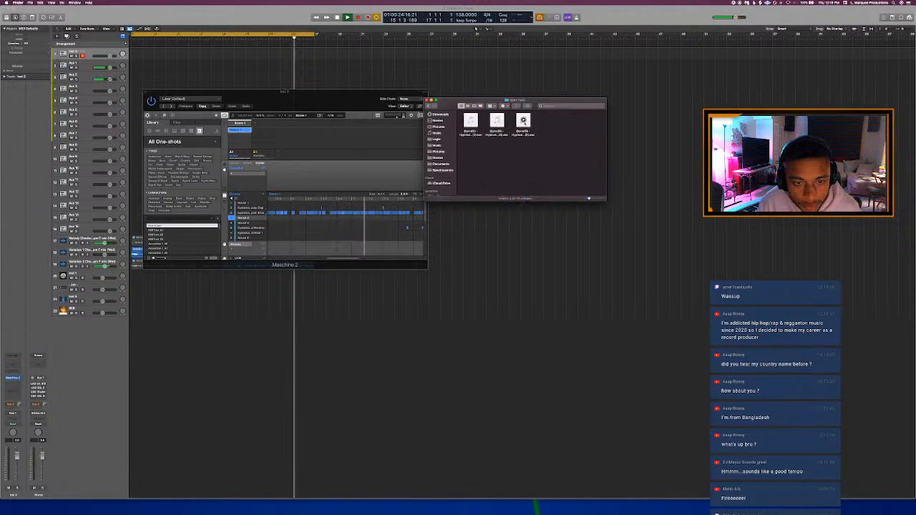
pyautogui.click(497, 122)
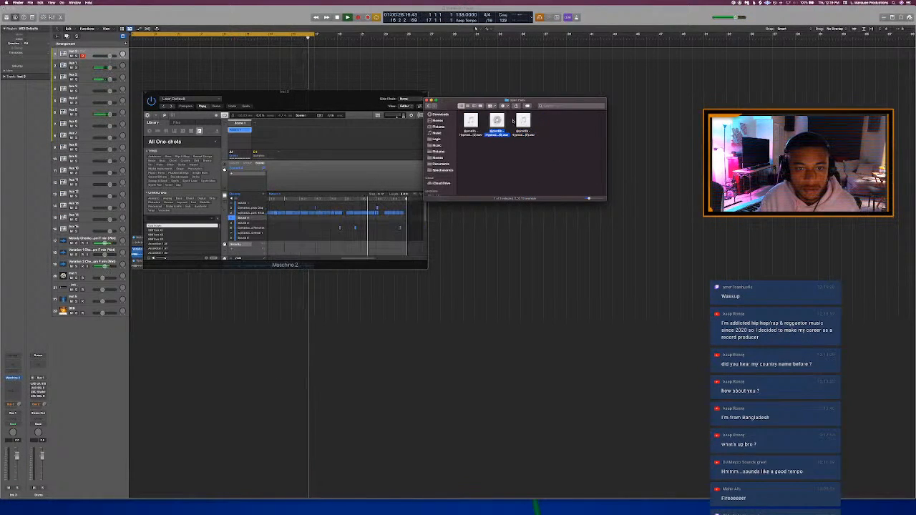
# - Preview the third open hat sample, load it onto Maschine's Sound 4 slot, and reposition the plugin window clear of the sample folder
pyautogui.click(523, 121)
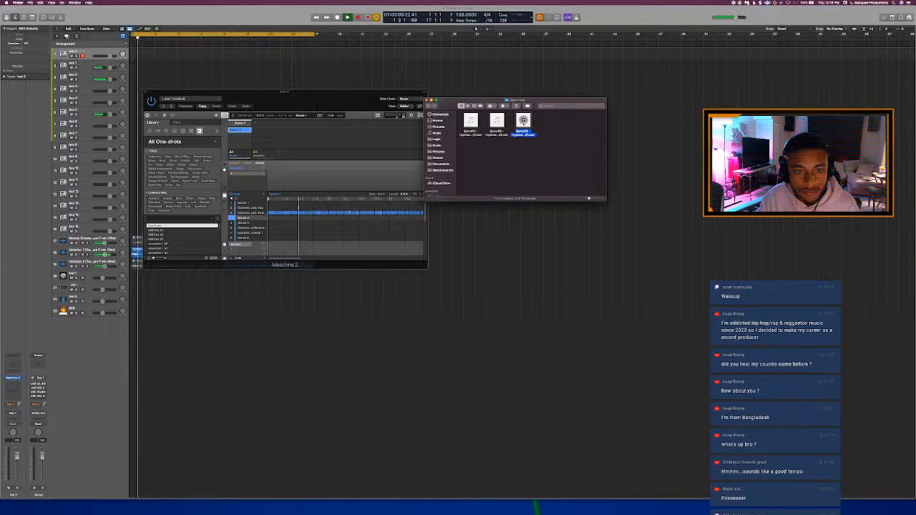
pyautogui.moveTo(523, 121); pyautogui.dragTo(254, 218)
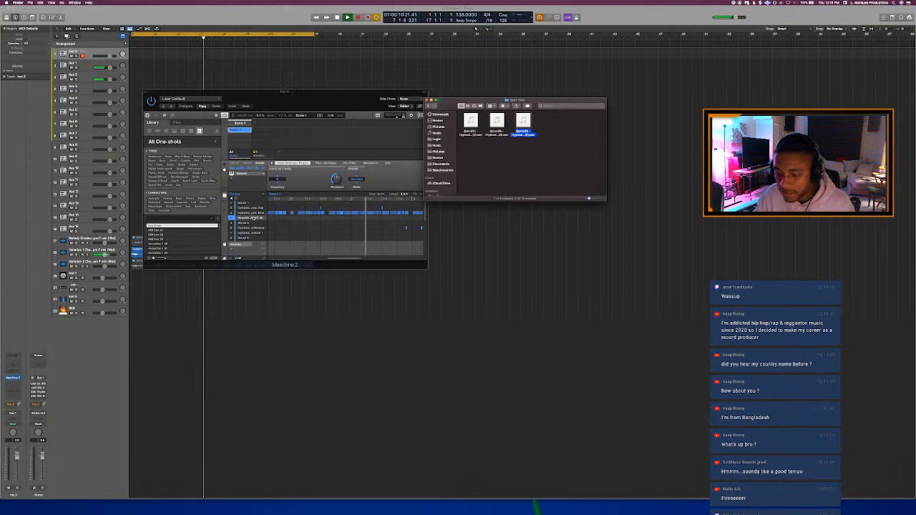
pyautogui.click(272, 94)
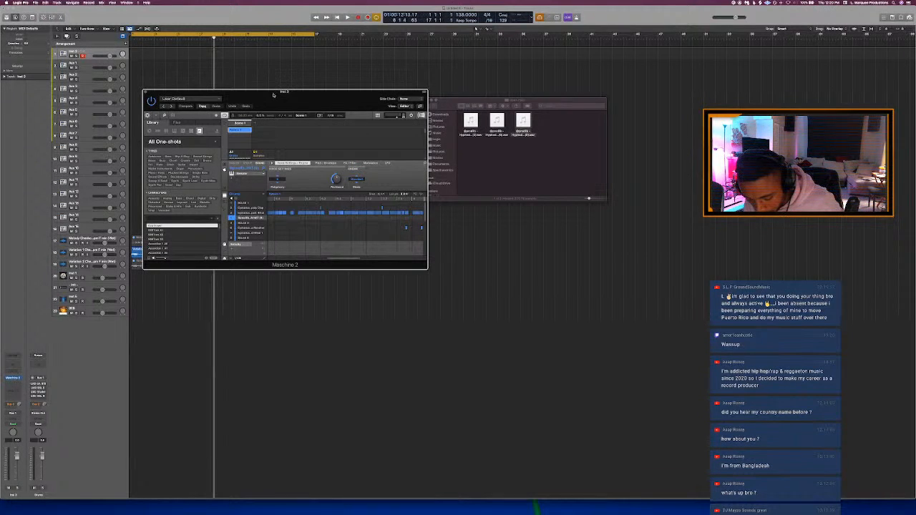
pyautogui.moveTo(273, 94); pyautogui.dragTo(290, 130)
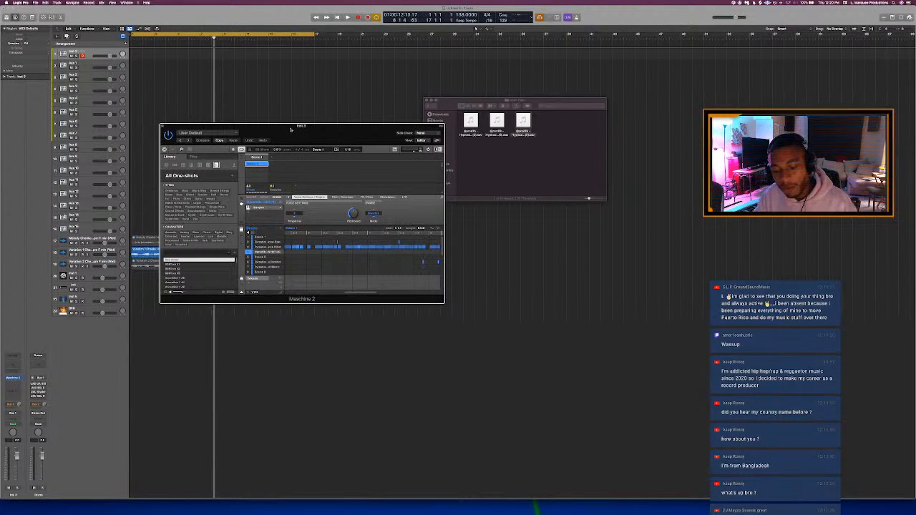
pyautogui.moveTo(291, 129); pyautogui.dragTo(259, 111)
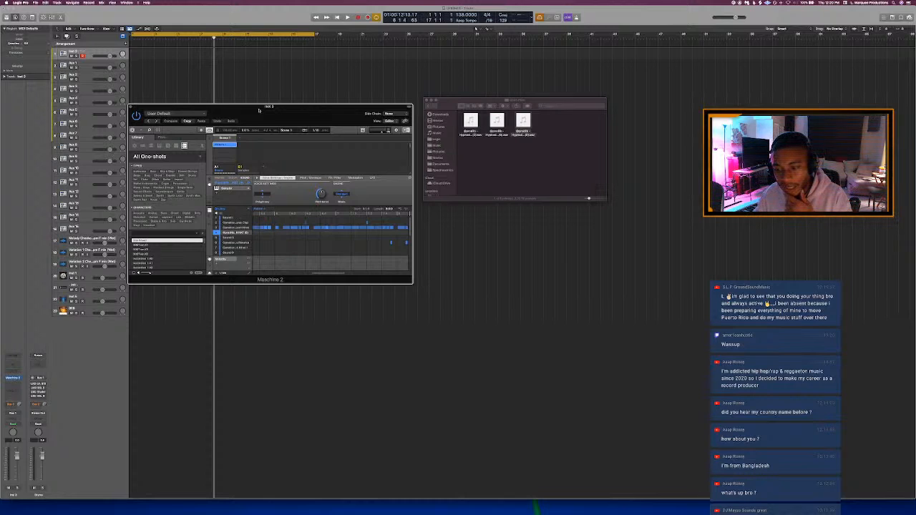
pyautogui.moveTo(259, 110); pyautogui.dragTo(287, 105)
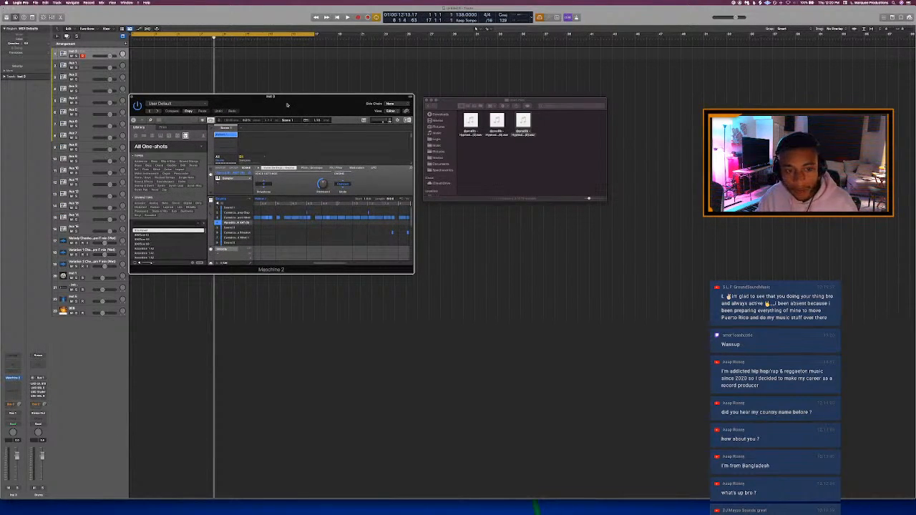
# - Play back the beat with the open hat loaded and restart playback from the beginning
pyautogui.press('space')
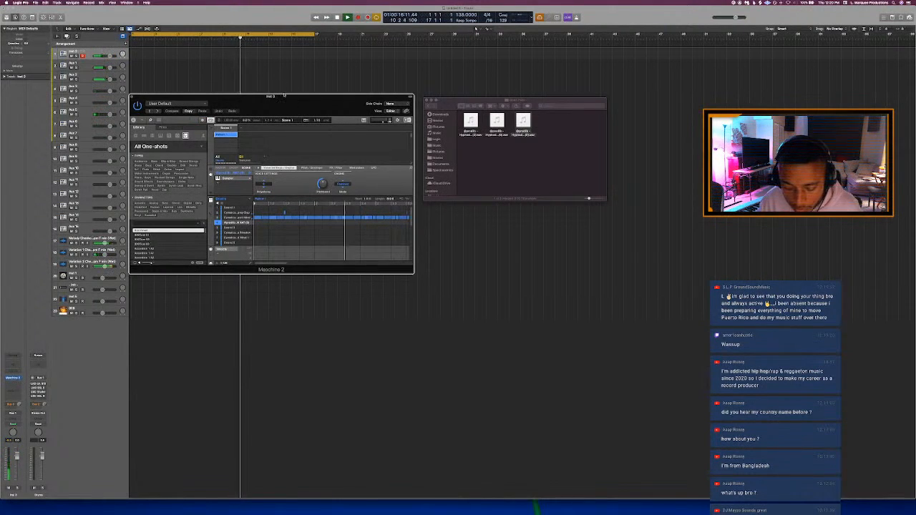
pyautogui.press('space')
pyautogui.press('space')
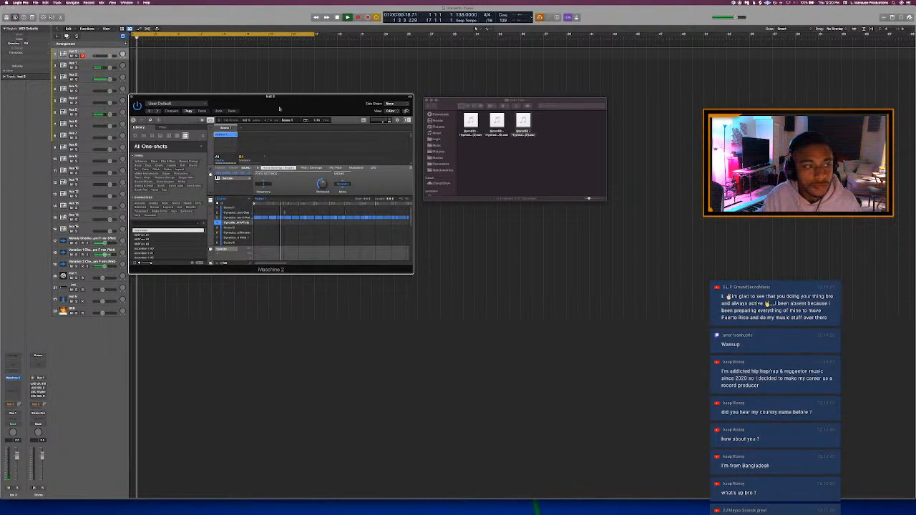
# - Return to the kit's main folder, open its Percs folder and preview the perc samples
pyautogui.click(427, 106)
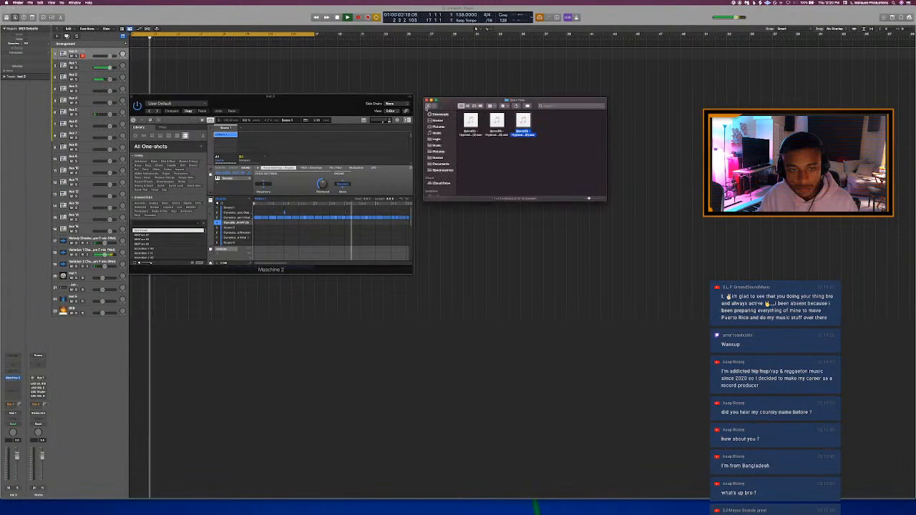
pyautogui.click(427, 106)
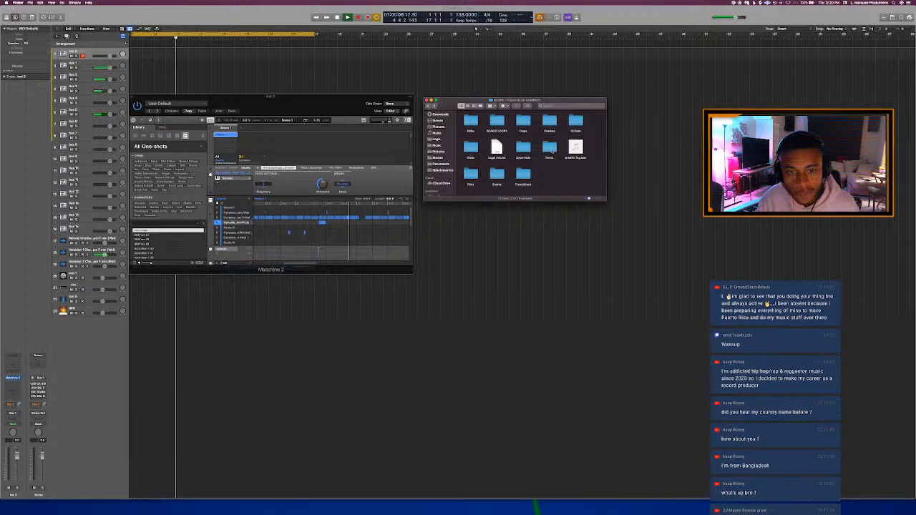
pyautogui.doubleClick(497, 123)
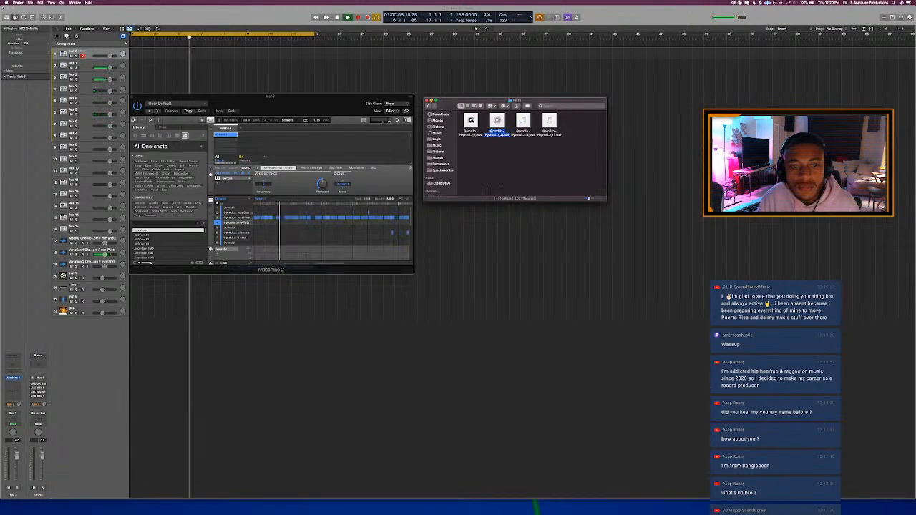
pyautogui.click(470, 121)
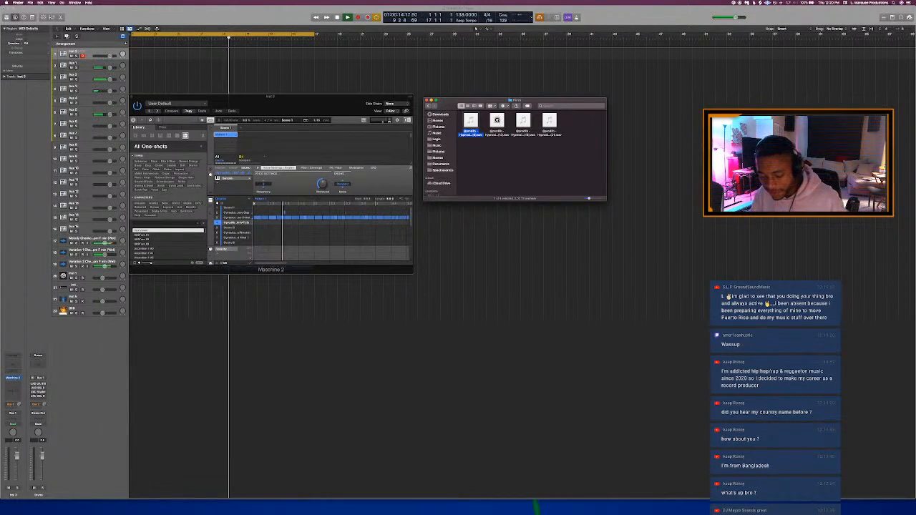
pyautogui.click(497, 121)
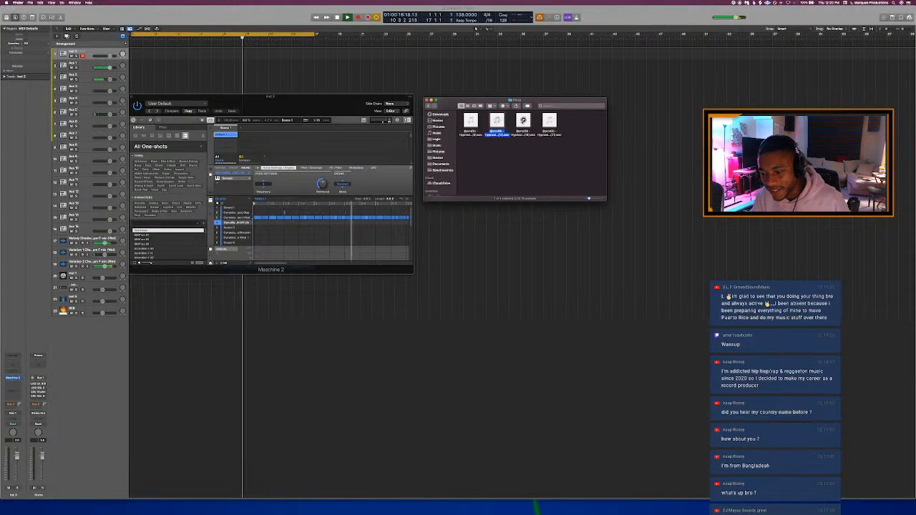
pyautogui.click(549, 122)
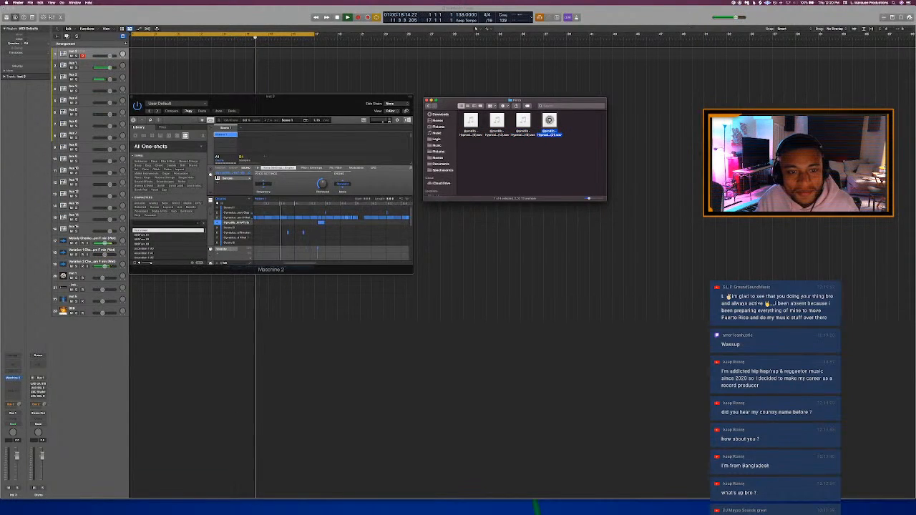
# - Load the third perc sample onto Maschine's Sound 13 slot
pyautogui.click(523, 122)
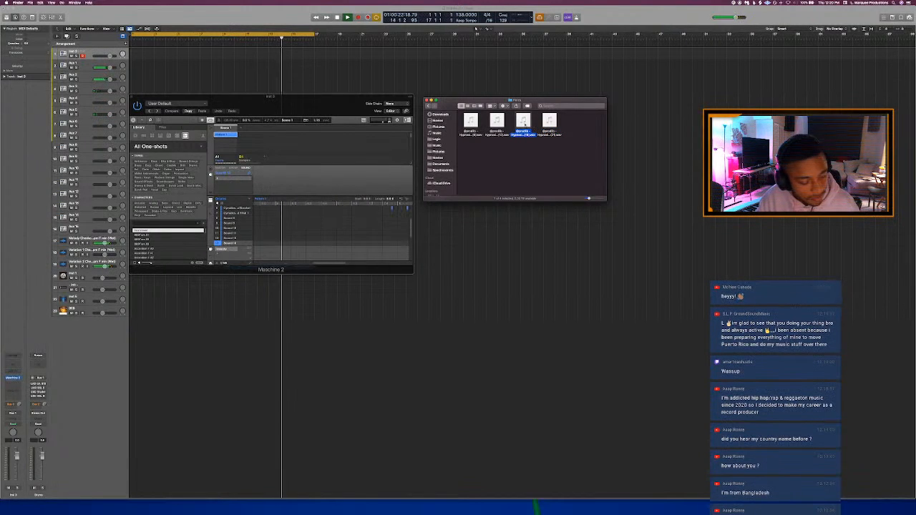
pyautogui.moveTo(523, 123); pyautogui.dragTo(227, 237)
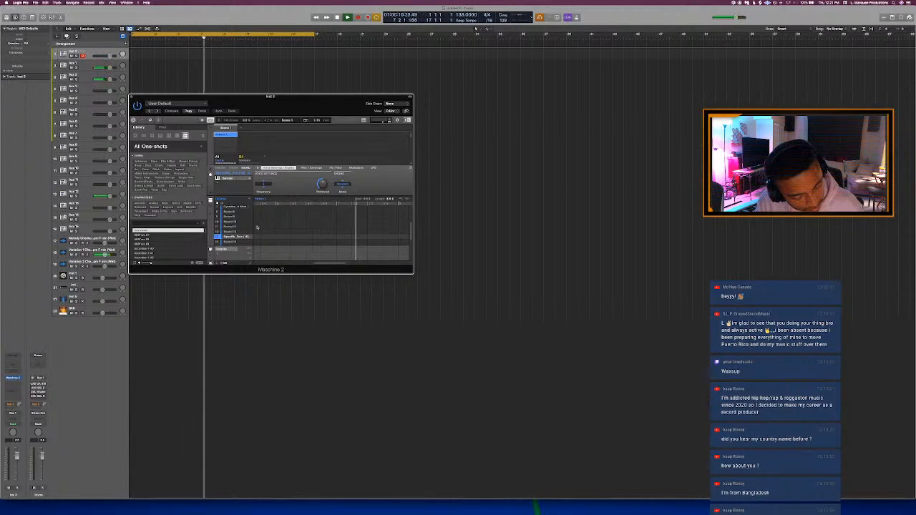
# - Bring the Percs folder back into view, compare its samples again and load the fourth one onto Maschine's Sound 13 slot
pyautogui.hotkey('ctrl', 'Up')
pyautogui.click(858, 43)
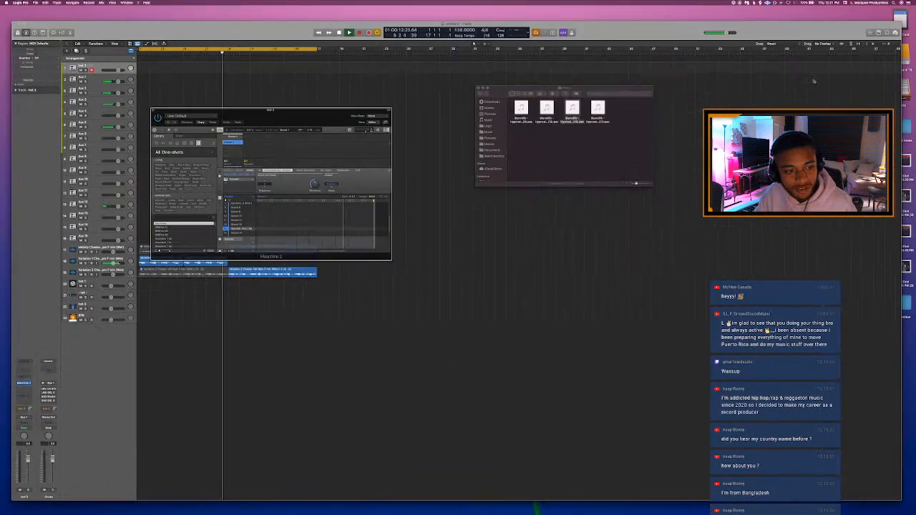
pyautogui.click(550, 122)
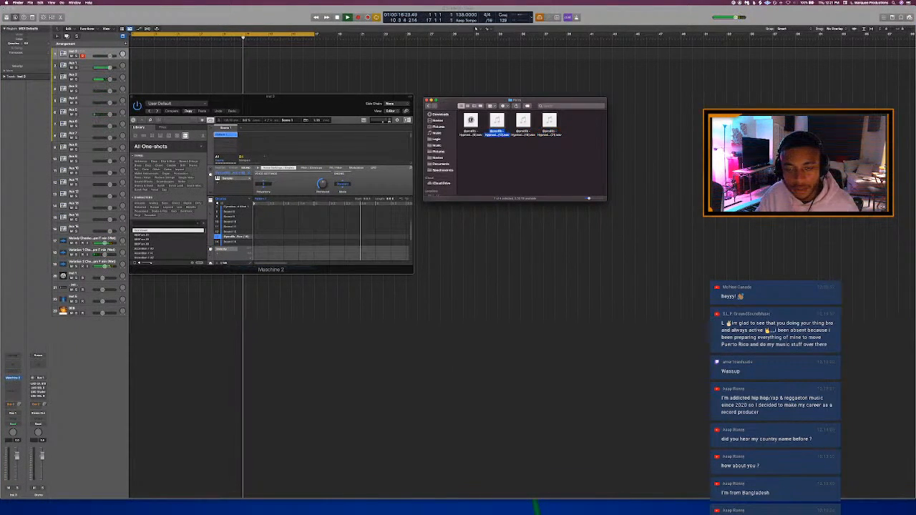
pyautogui.click(470, 121)
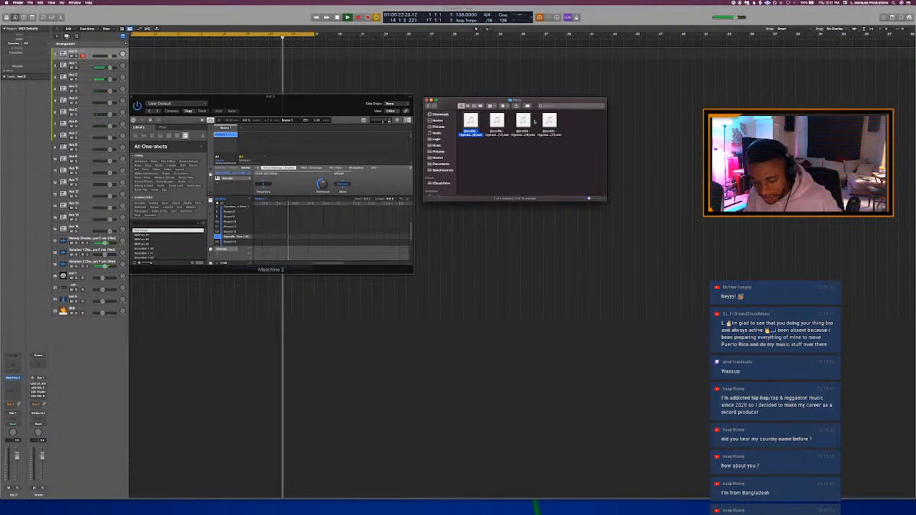
pyautogui.click(549, 120)
pyautogui.click(564, 122)
pyautogui.moveTo(550, 123); pyautogui.dragTo(245, 236)
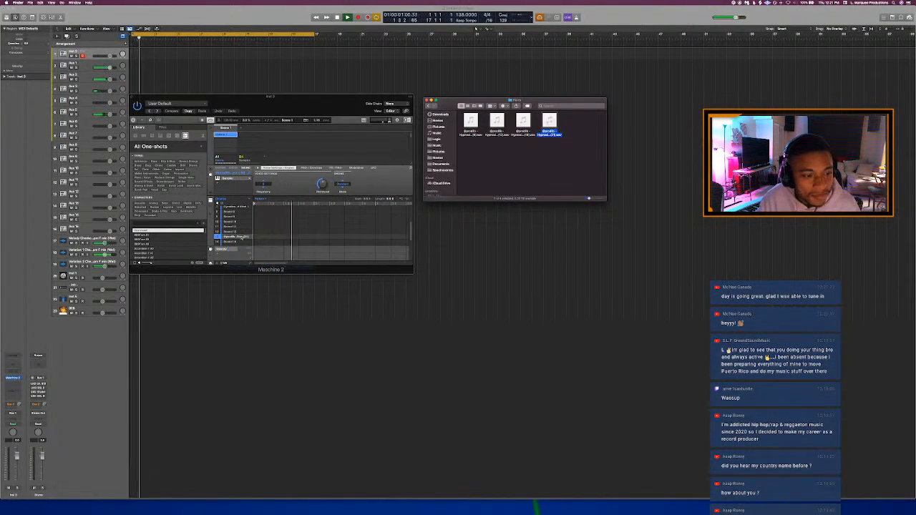
pyautogui.click(226, 95)
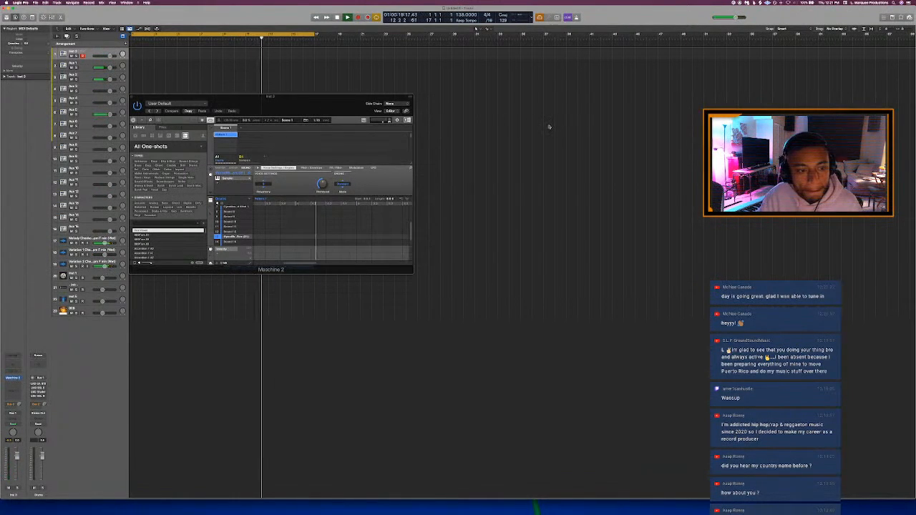
# - Bring the sample folder back into view, go up to the kit folder and open its 808s folder on the first sample
pyautogui.hotkey('ctrl', 'Up')
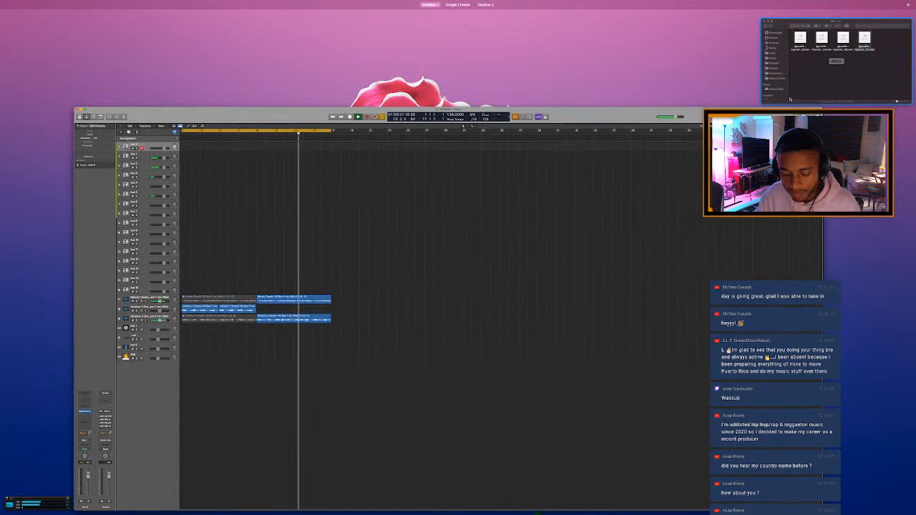
pyautogui.click(807, 82)
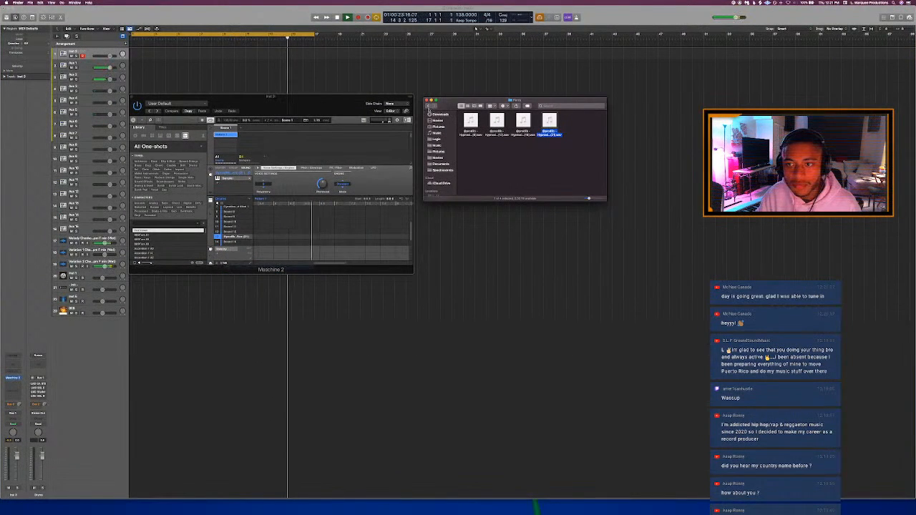
pyautogui.click(428, 106)
pyautogui.doubleClick(470, 122)
pyautogui.click(470, 121)
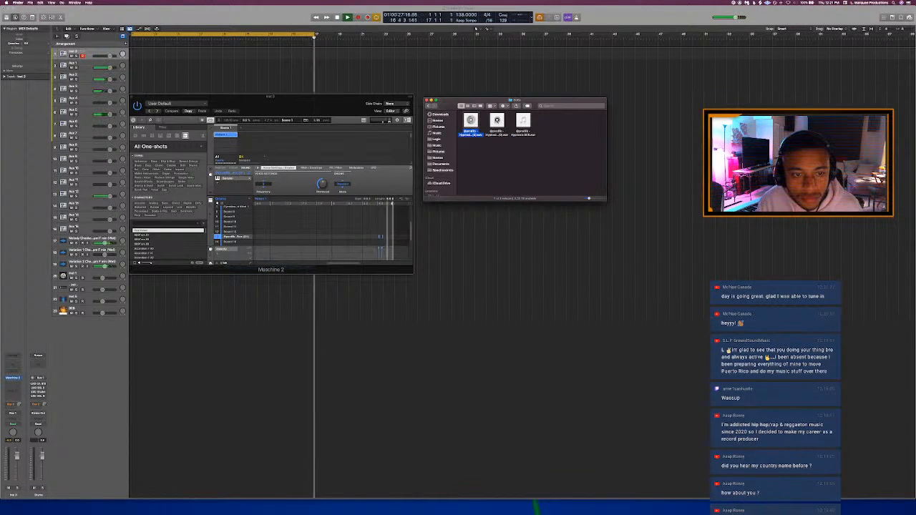
# - Step back and forth through the three 808 samples to compare how they sound over the beat
pyautogui.press('Right')
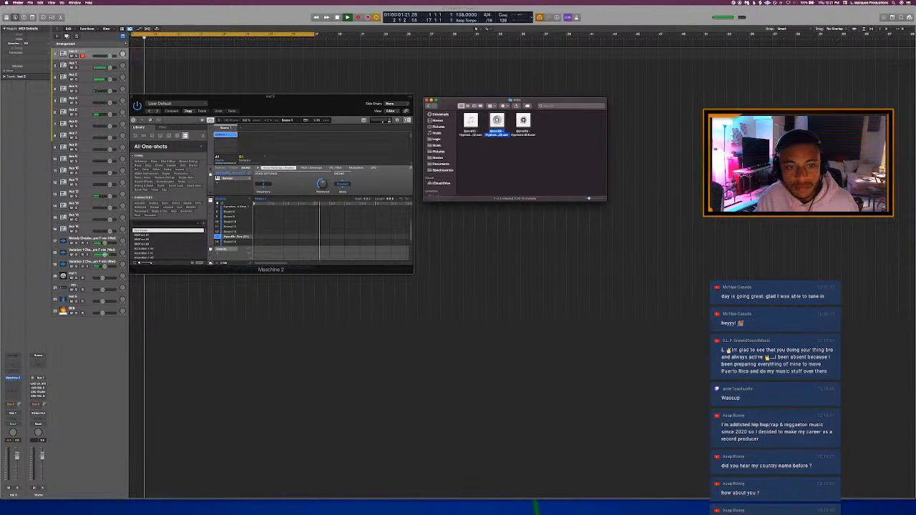
pyautogui.press('Right')
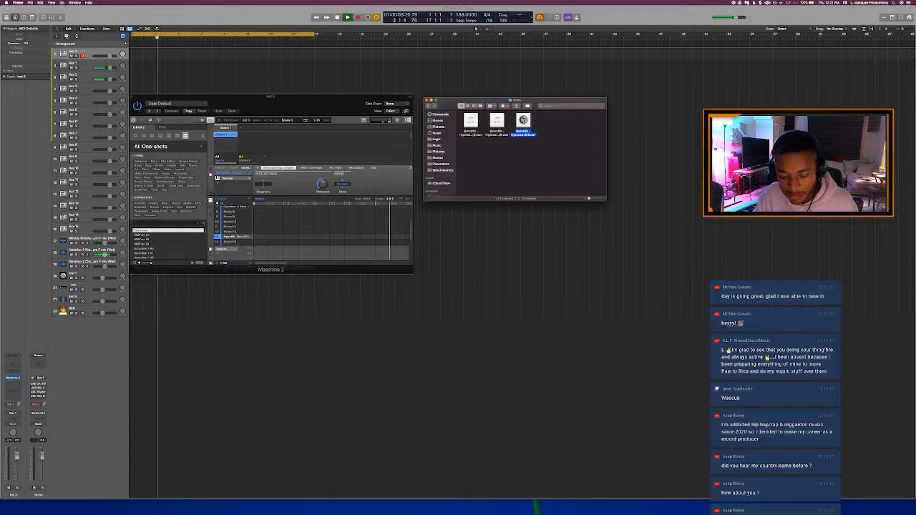
pyautogui.press('Left')
pyautogui.press('Left')
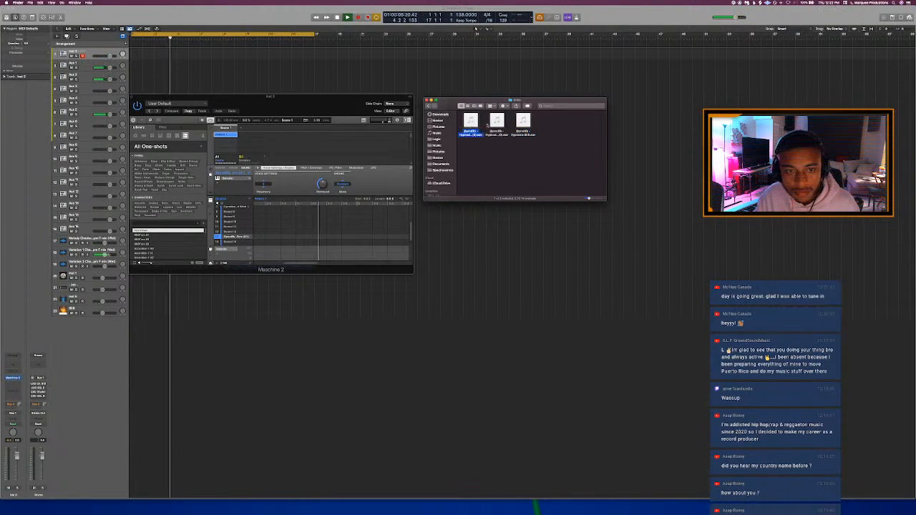
pyautogui.press('Right')
pyautogui.press('Right')
pyautogui.press('Left')
pyautogui.press('Left')
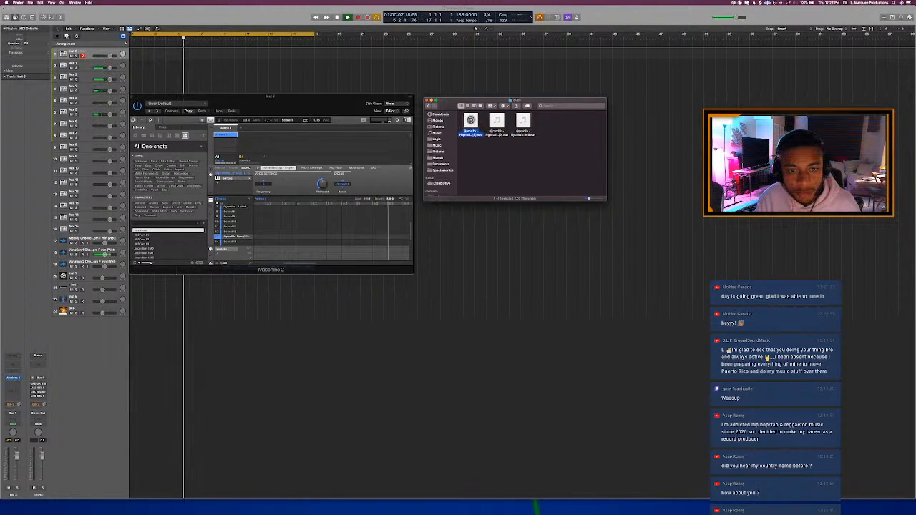
pyautogui.press('Right')
pyautogui.press('Right')
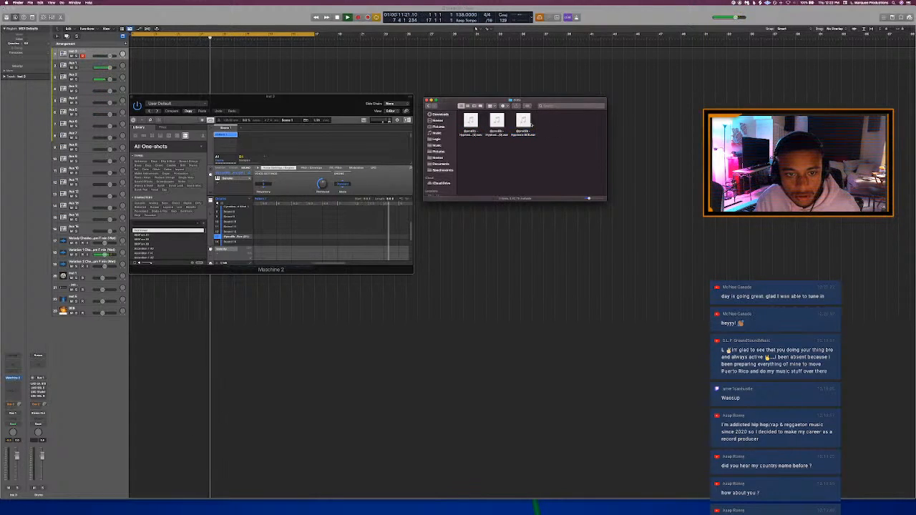
# - Create a Quick Sampler track from the Hypnosis 808 sample and set its polyphony to Mono
pyautogui.moveTo(523, 123); pyautogui.dragTo(110, 334)
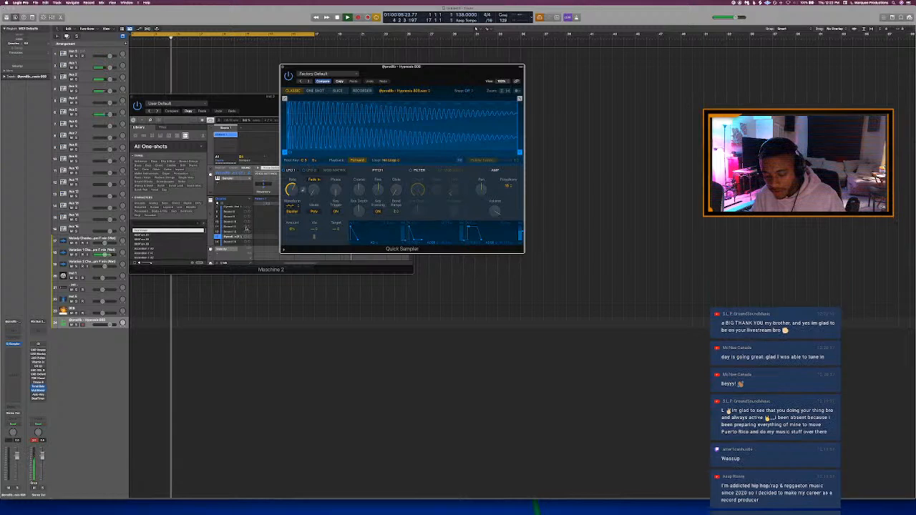
pyautogui.click(508, 187)
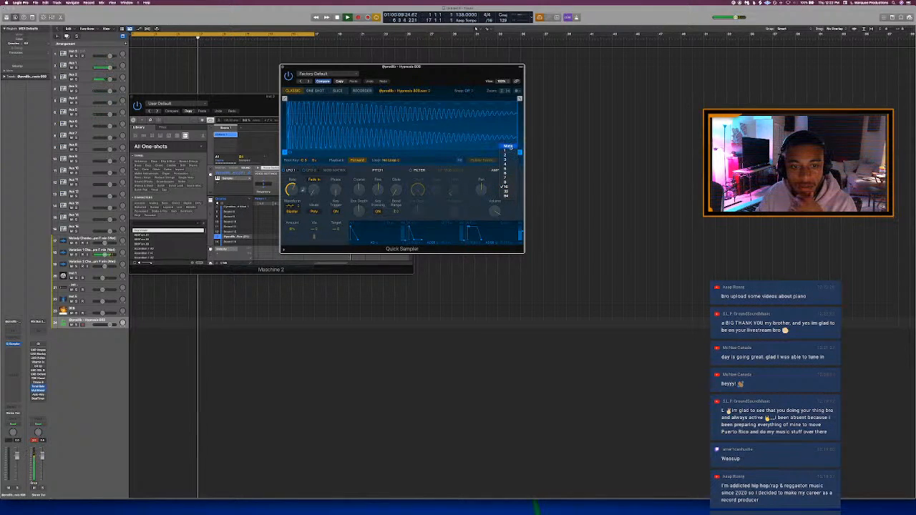
pyautogui.click(509, 147)
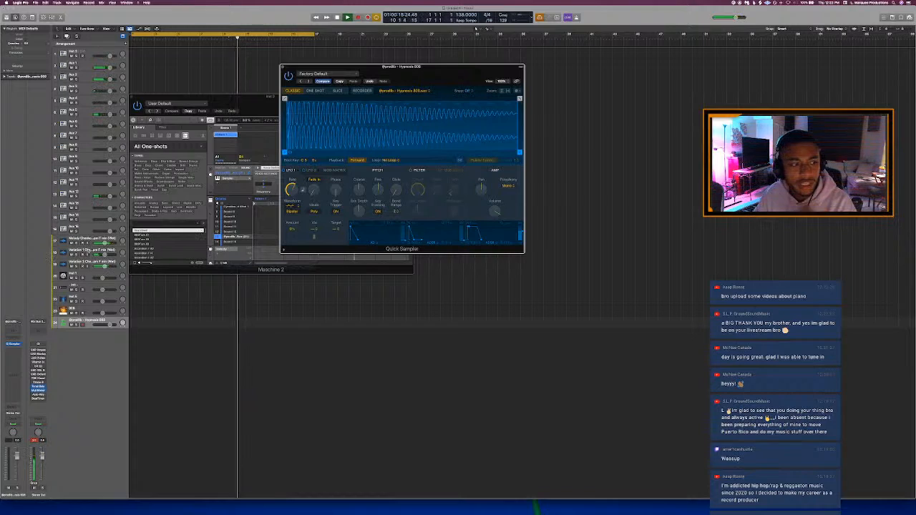
# - Select the Inst 1 track and open the Auto-Key plugin on the stereo output to analyse the song's key
pyautogui.click(92, 250)
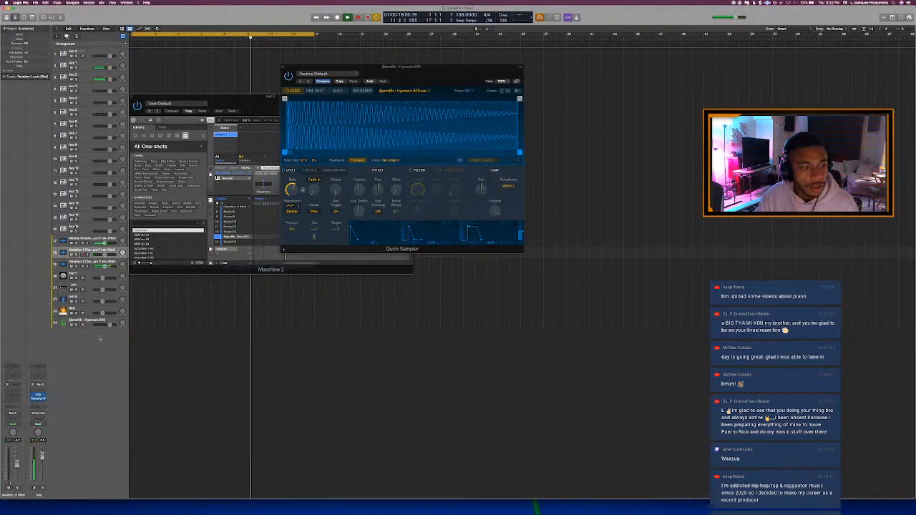
pyautogui.click(87, 273)
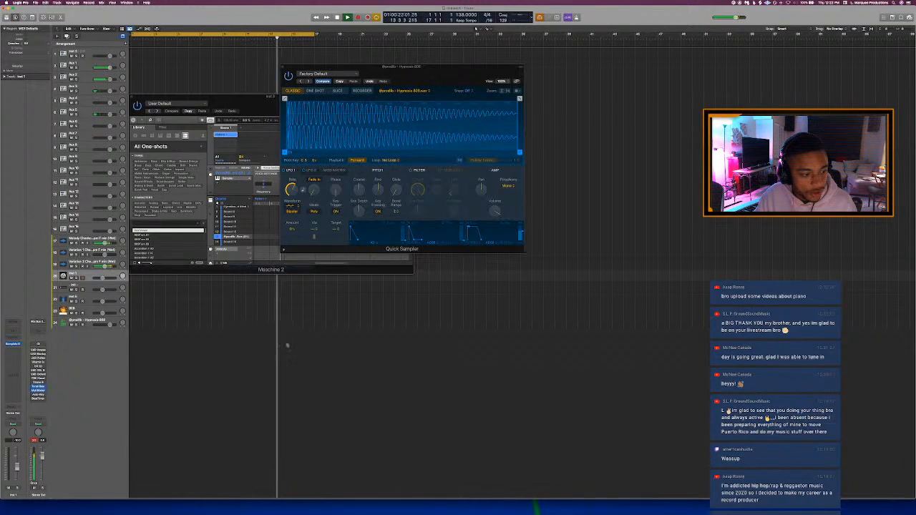
pyautogui.click(39, 395)
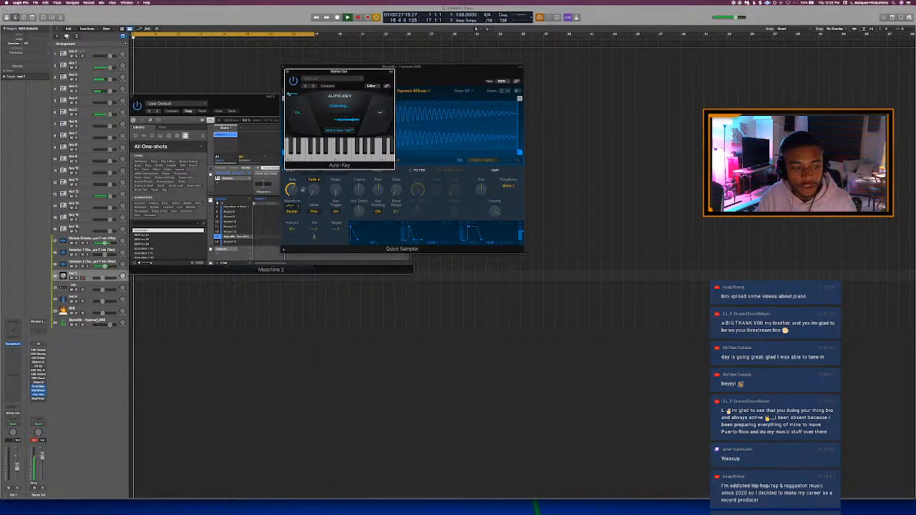
# - Select the Hypnosis 808 track, stop playback and set the project's key signature to the minor key detected by Auto-Key
pyautogui.click(97, 320)
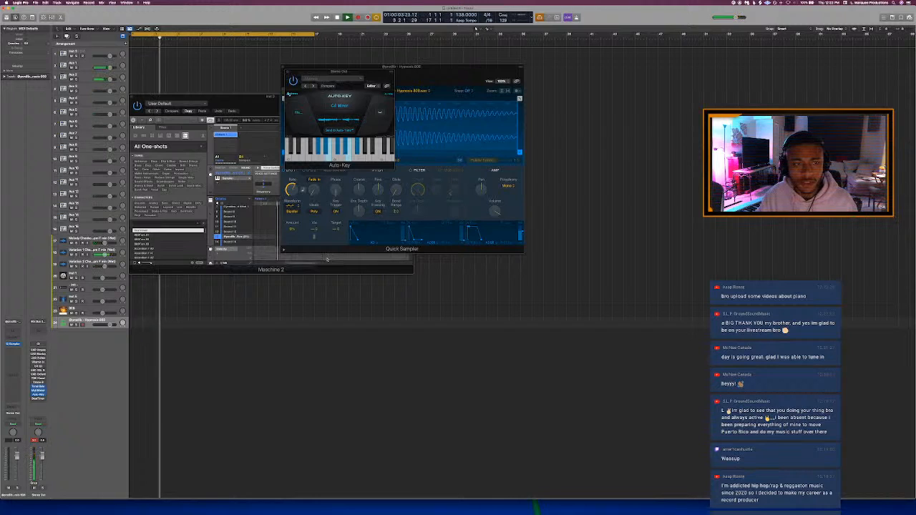
pyautogui.press('space')
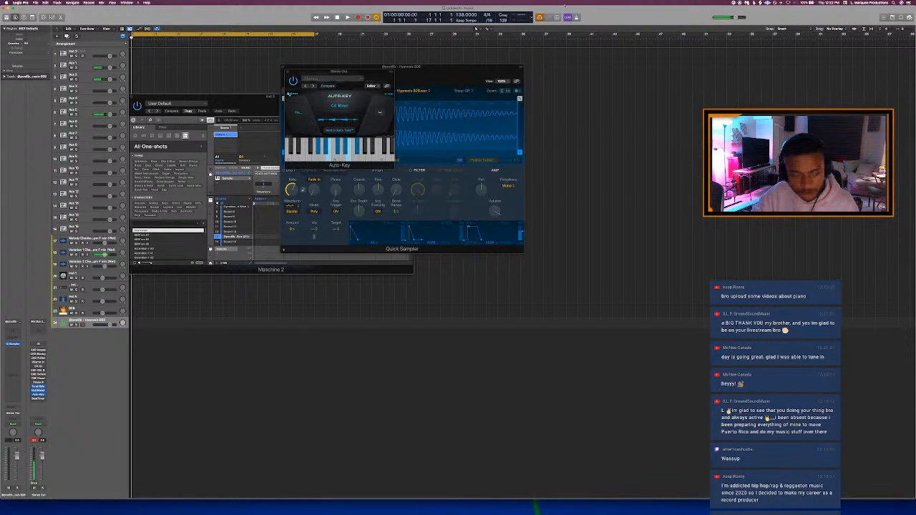
pyautogui.click(503, 15)
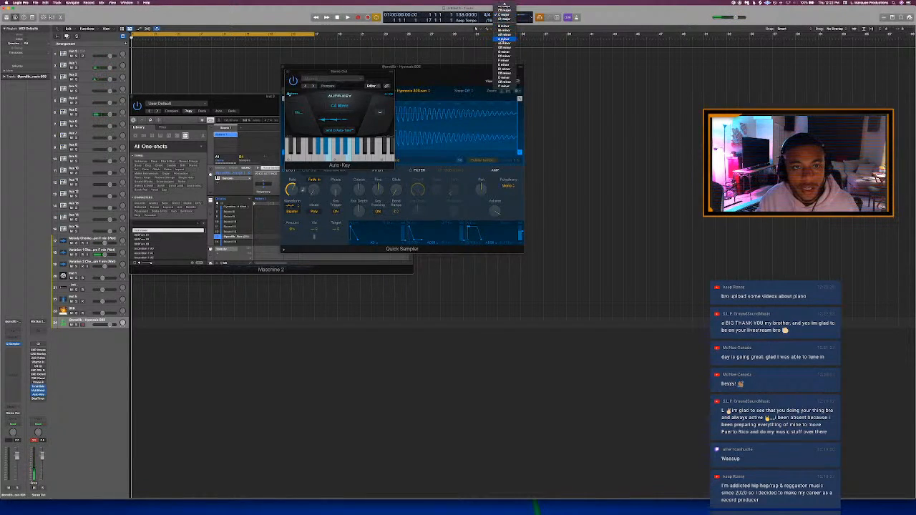
pyautogui.click(504, 47)
# - Play the beat from the start a few times to rehearse the 808 part over the melody loops
pyautogui.press('space')
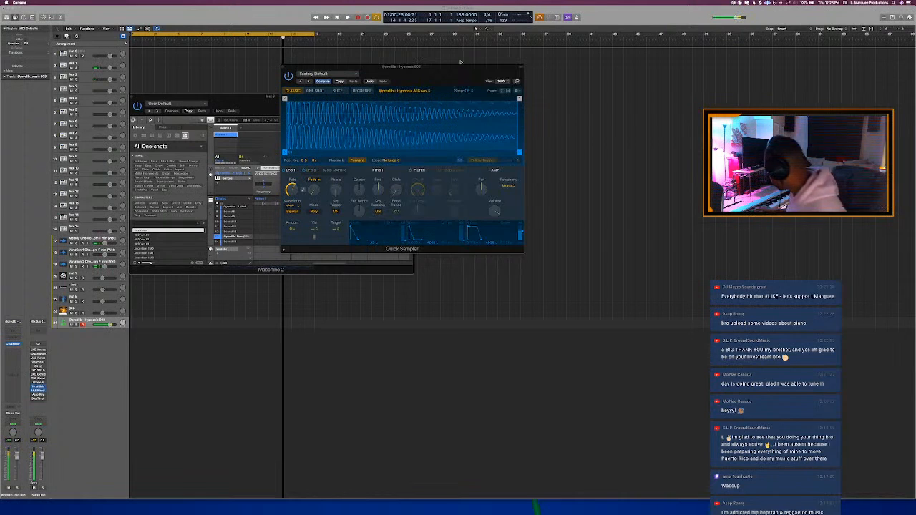
pyautogui.press('Return')
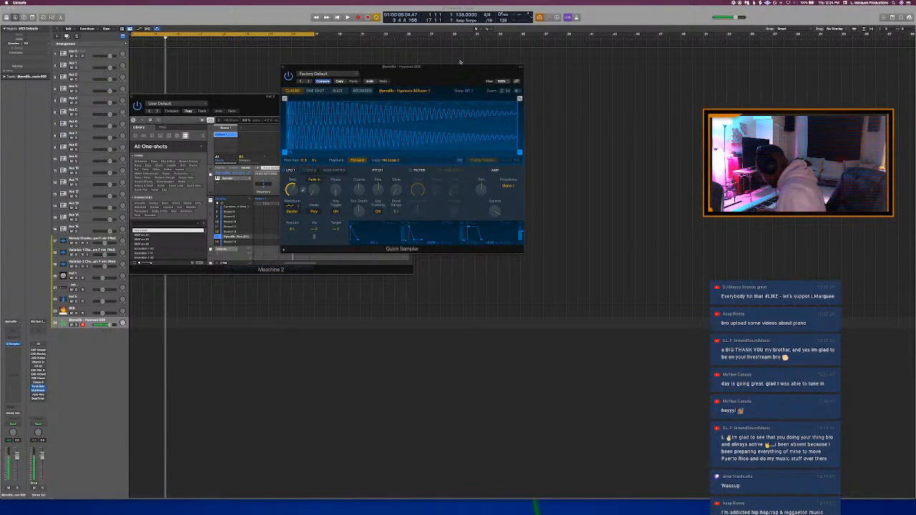
pyautogui.press('space')
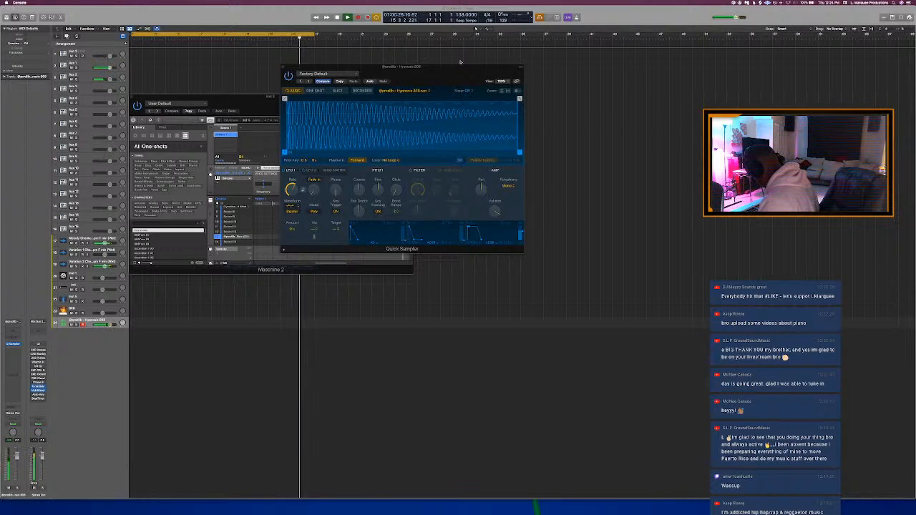
pyautogui.press('space')
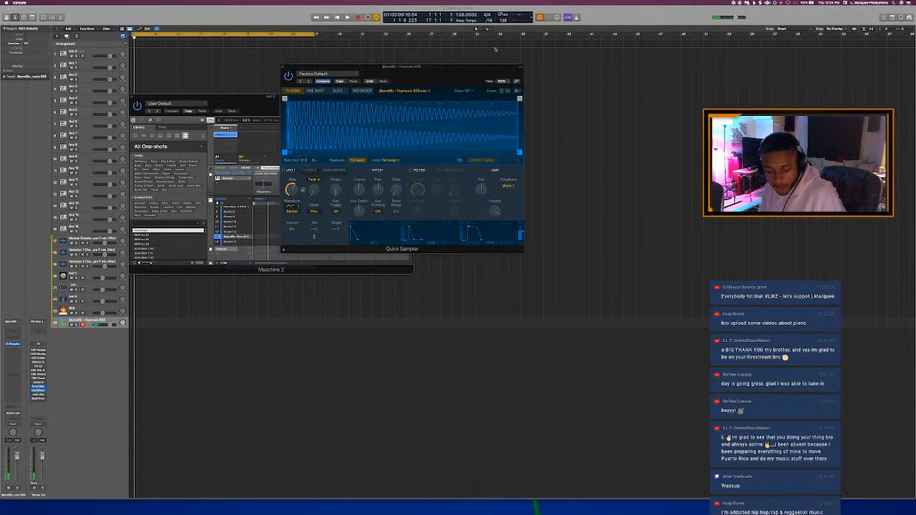
# - Record an eight-bar 808 bassline on the Hypnosis 808 track over the beat, moving the Quick Sampler window aside
pyautogui.click(568, 62)
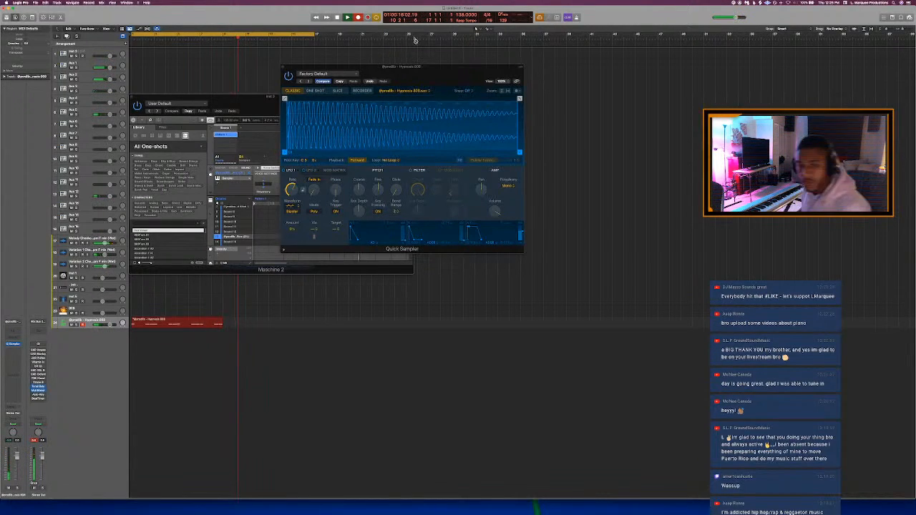
pyautogui.moveTo(407, 73); pyautogui.dragTo(487, 92)
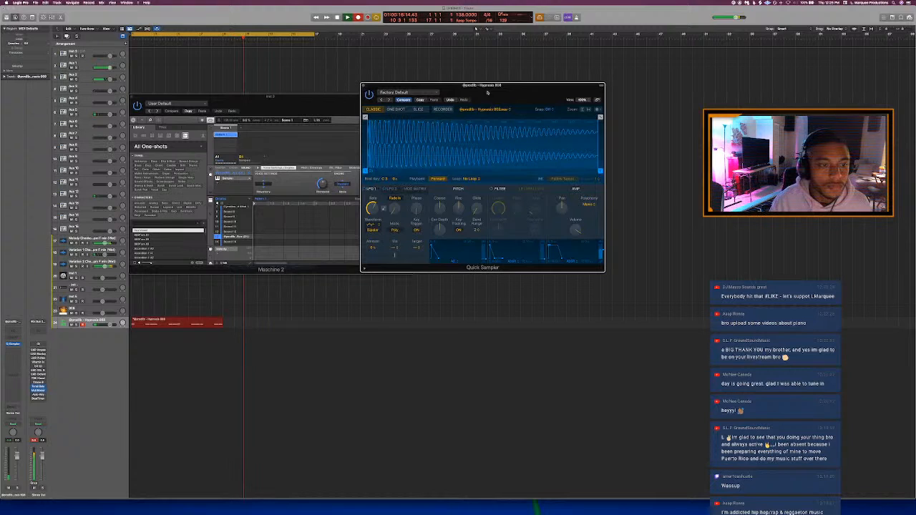
pyautogui.press('space')
# - Play back the recorded 808 region, open it in the Piano Roll and move the Maschine 2 window clear of the editor
pyautogui.press('space')
pyautogui.moveTo(272, 97); pyautogui.dragTo(386, 205)
pyautogui.click(139, 343)
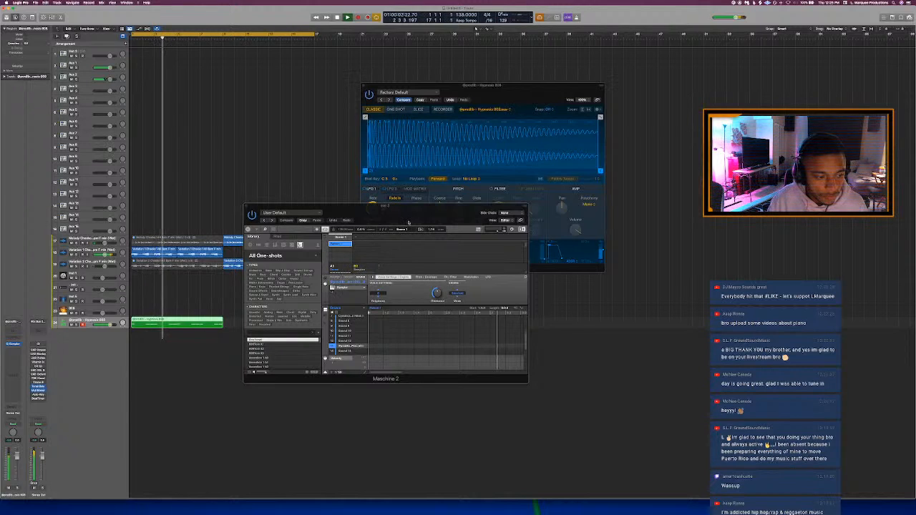
pyautogui.press('p')
pyautogui.moveTo(408, 223); pyautogui.dragTo(390, 116)
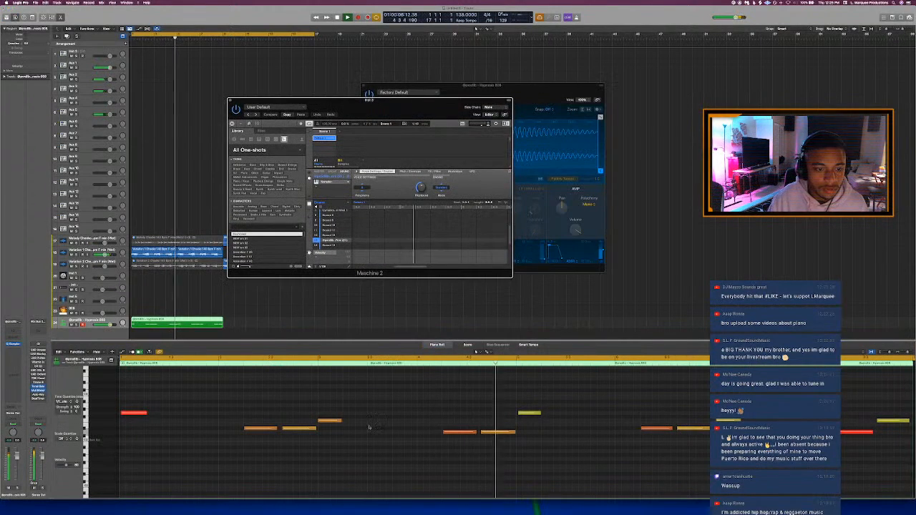
# - Delete the accidentally added note and raise all the 808 notes to full velocity using the Piano Roll's automation lane
pyautogui.moveTo(369, 428); pyautogui.dragTo(379, 421)
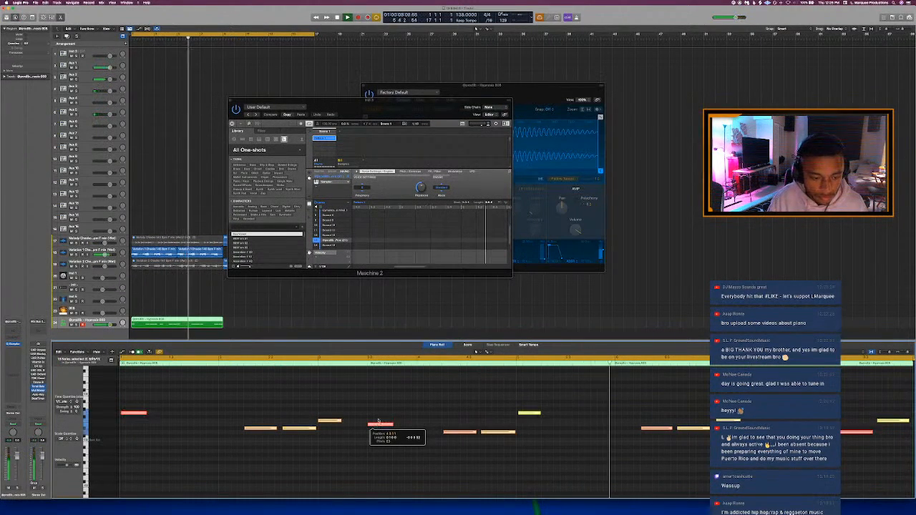
pyautogui.press('Delete')
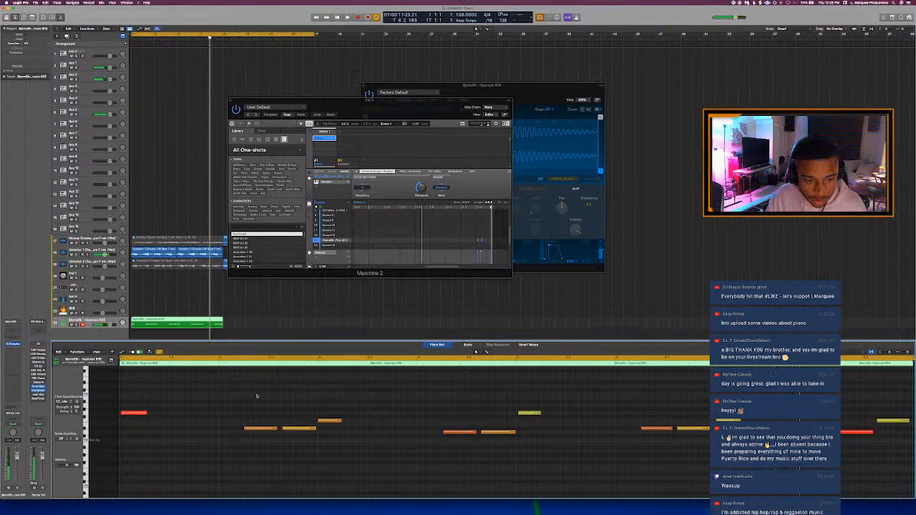
pyautogui.press('super+a')
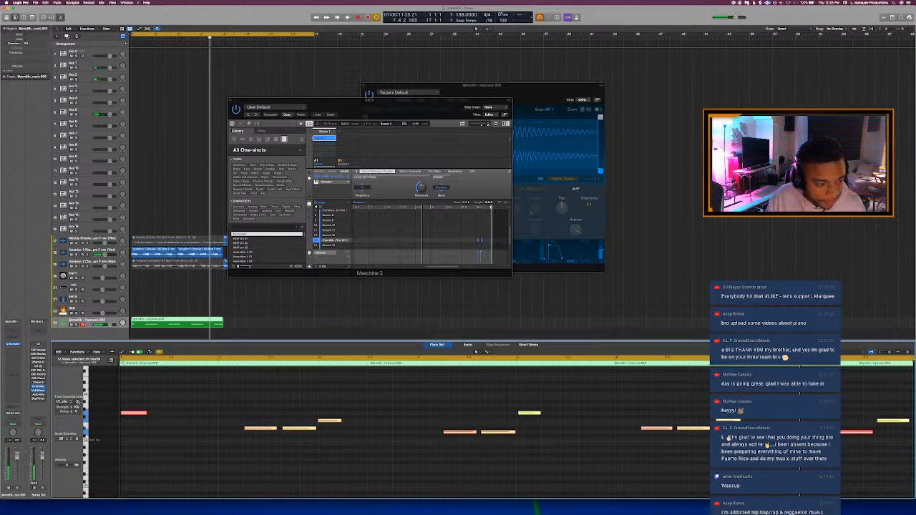
pyautogui.press('space')
pyautogui.click(122, 352)
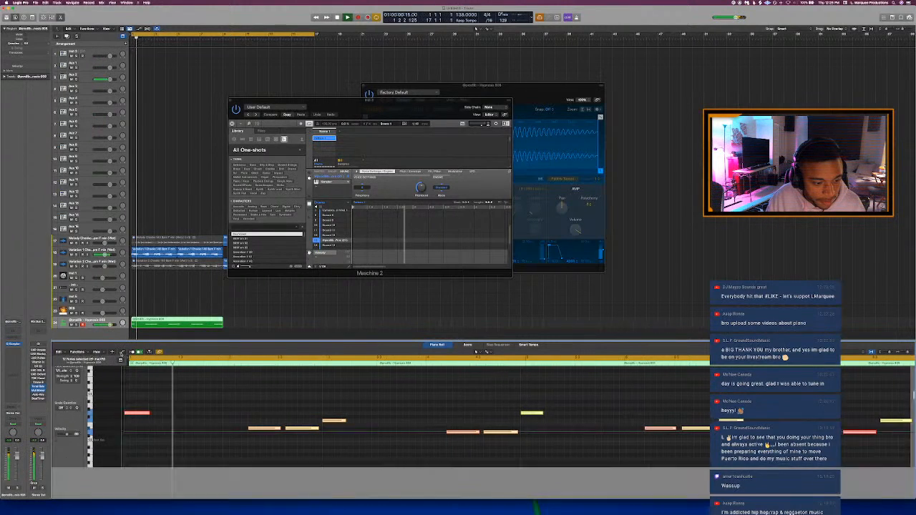
pyautogui.moveTo(291, 441); pyautogui.dragTo(294, 389)
# - Play through the 808 pattern in the Piano Roll and check the note at bar 5, replaying from its start
pyautogui.press('space')
pyautogui.press('space')
pyautogui.scroll(-3, 289, 393)
pyautogui.scroll(-3, 289, 393)
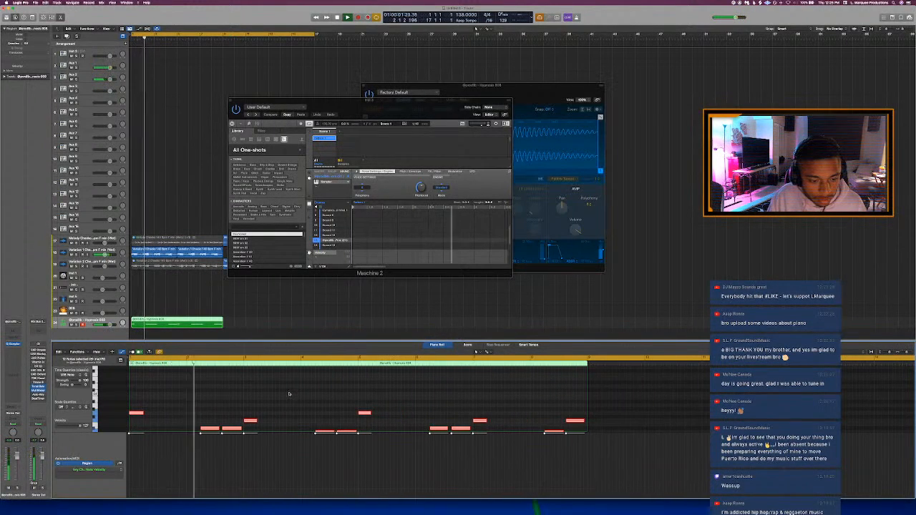
pyautogui.scroll(-3, 290, 394)
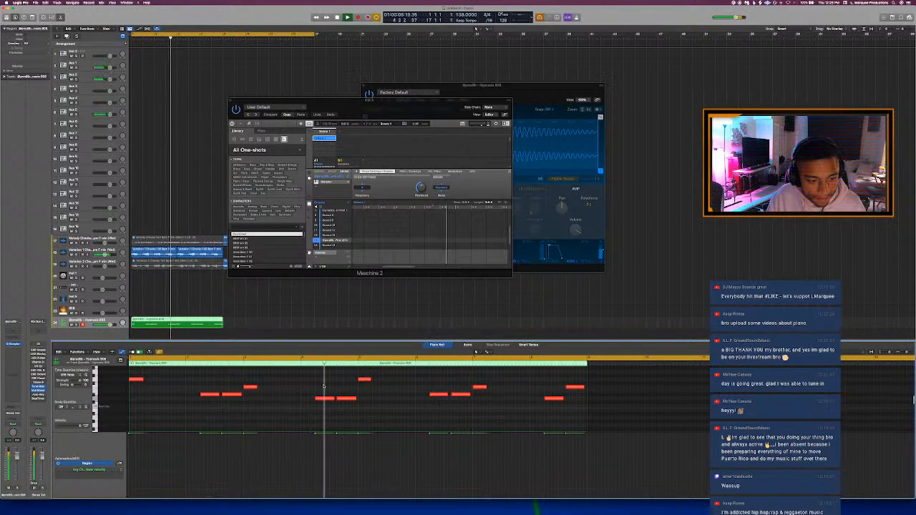
pyautogui.scroll(3, 400, 398)
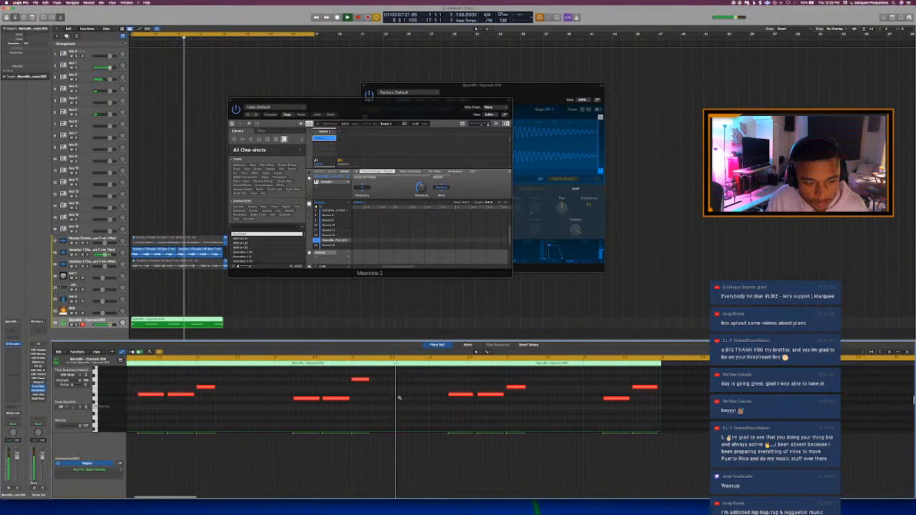
pyautogui.press('space')
pyautogui.click(365, 379)
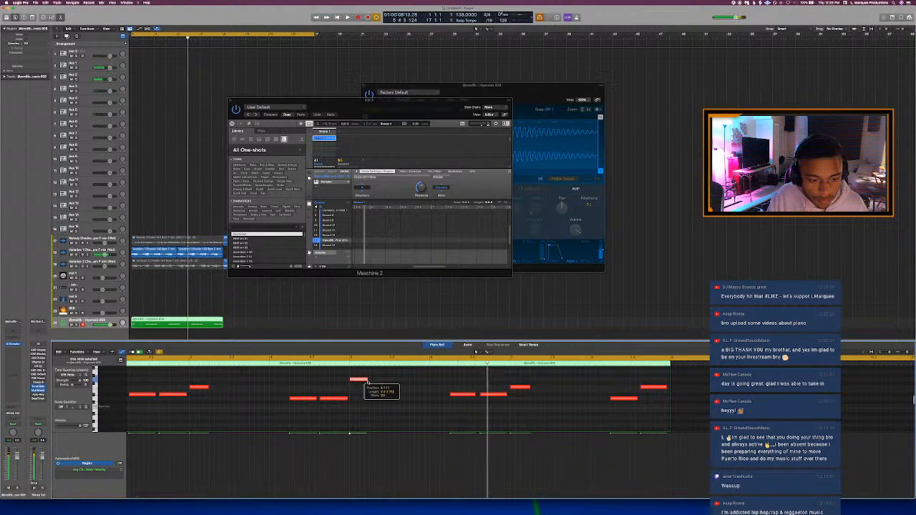
pyautogui.click(354, 358)
pyautogui.click(351, 359)
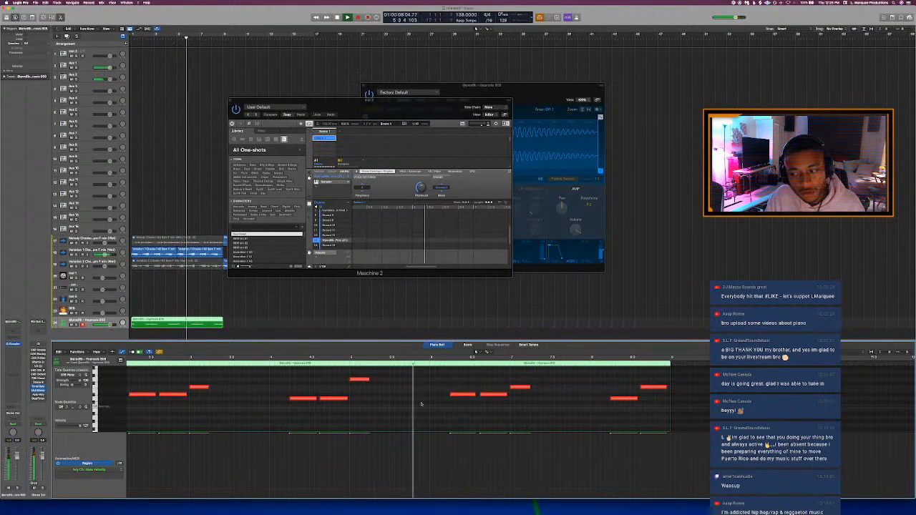
pyautogui.press('space')
# - Force legato on the two neighbouring 808 notes in bar 6 so each ends at the following note, and play from there
pyautogui.moveTo(465, 384); pyautogui.dragTo(493, 399)
pyautogui.rightClick(491, 395)
pyautogui.click(551, 457)
pyautogui.click(450, 363)
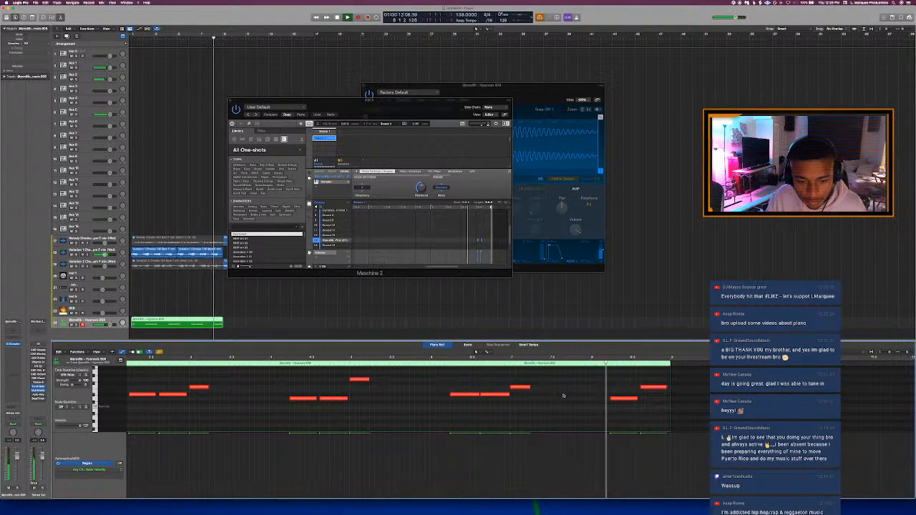
pyautogui.press('space')
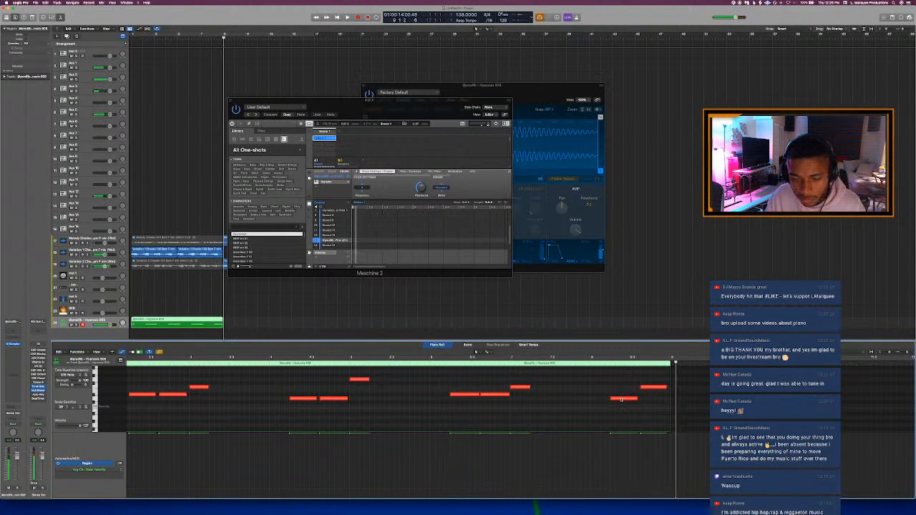
# - Try lower pitches for the last 808 note and an octave transposition of all notes, play the pattern and undo the changes
pyautogui.click(621, 398)
pyautogui.click(650, 389)
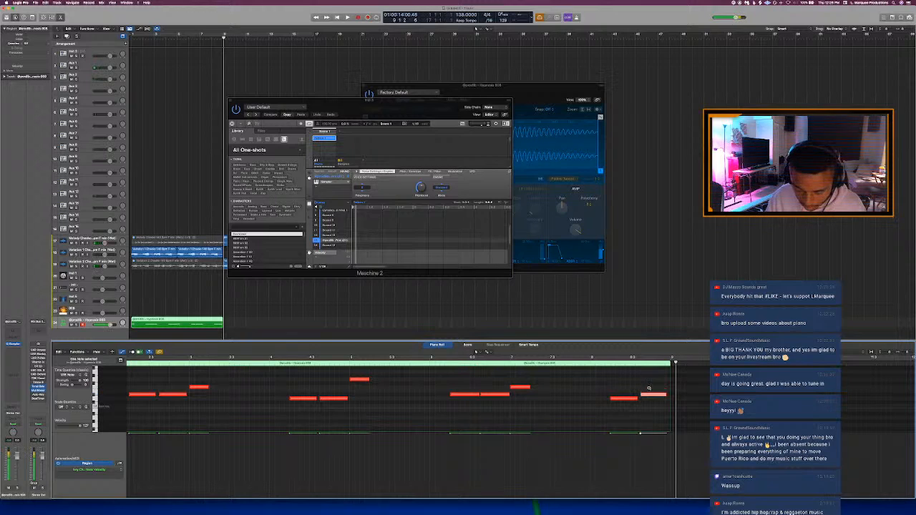
pyautogui.click(649, 395)
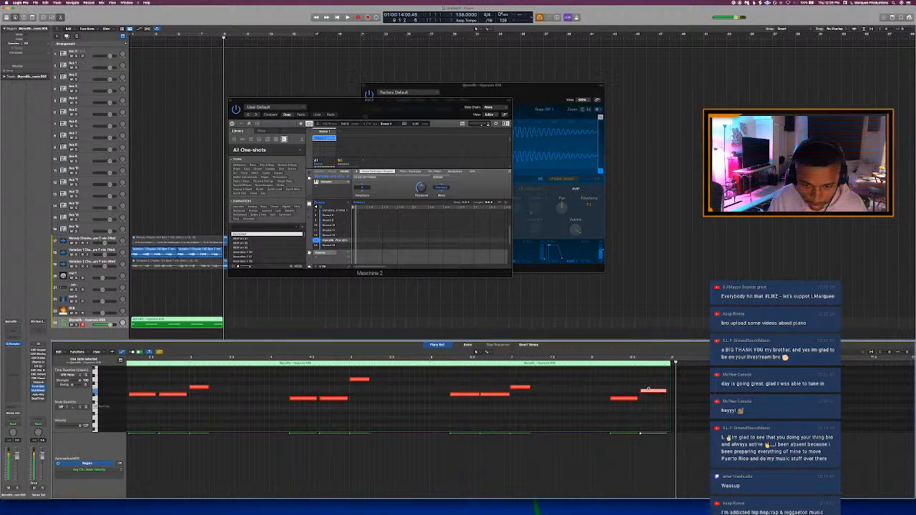
pyautogui.press('super+a')
pyautogui.press('BackSpace')
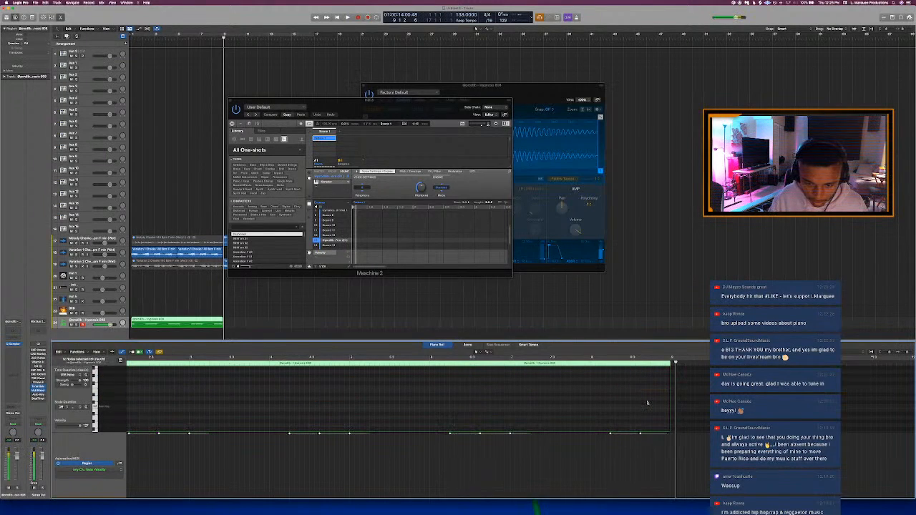
pyautogui.press('space')
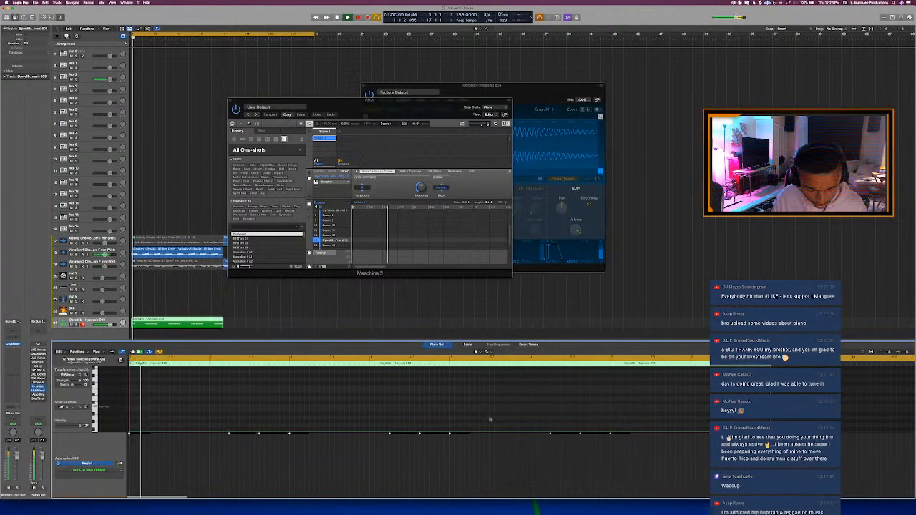
pyautogui.press('super+z')
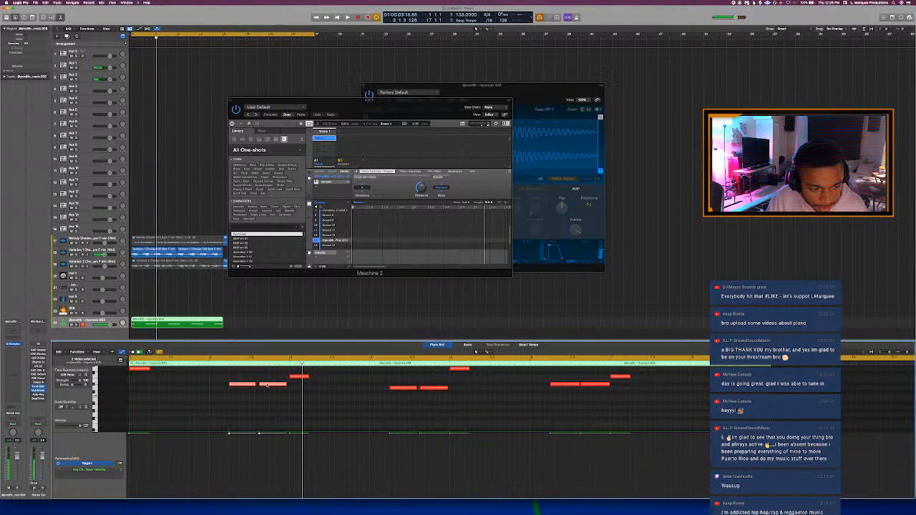
# - Trim the ends of the two neighbouring 808 notes in bar 2 to the following notes with Force Legato
pyautogui.rightClick(267, 384)
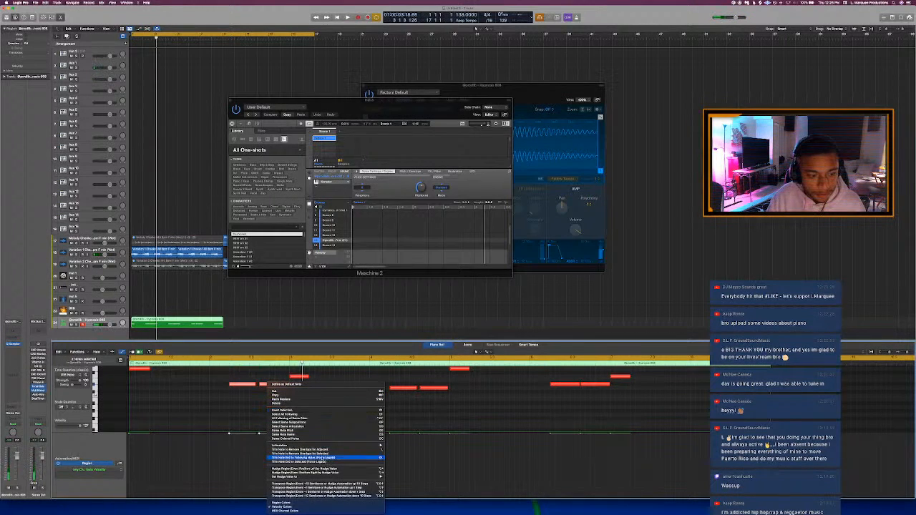
pyautogui.click(322, 458)
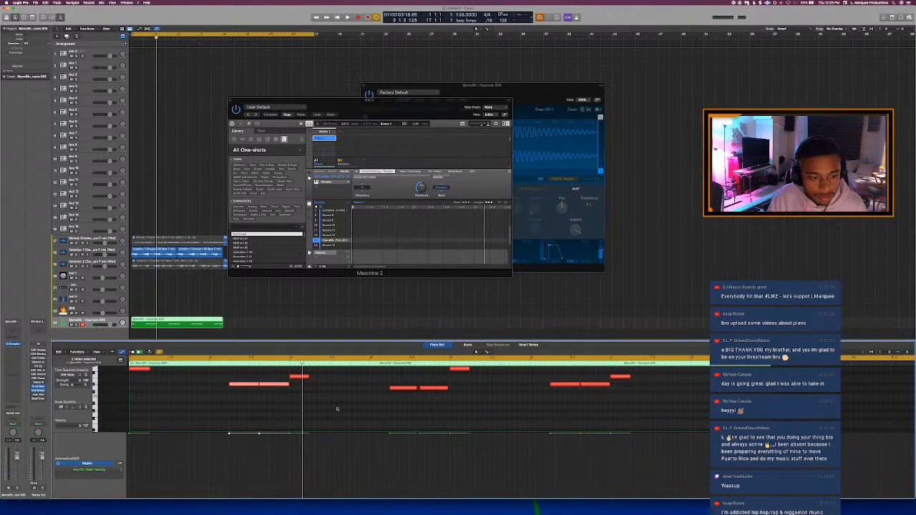
pyautogui.scroll(3, 337, 409)
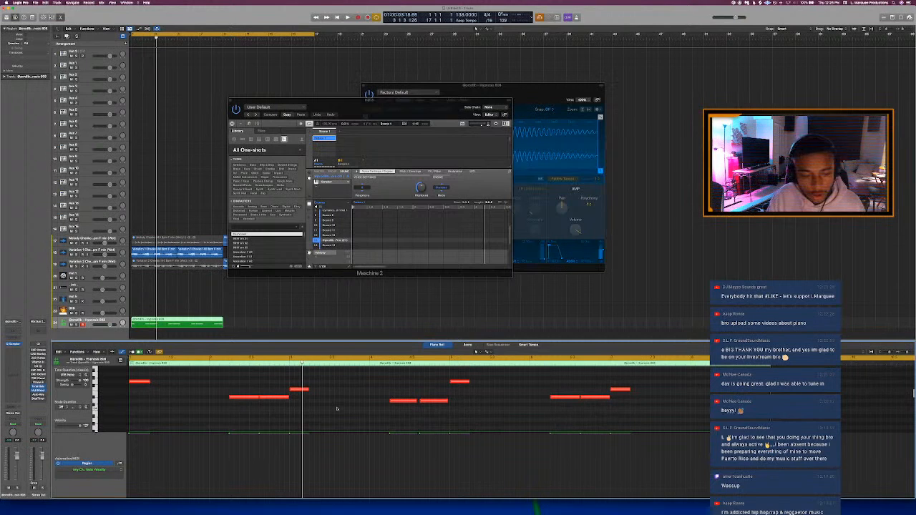
pyautogui.scroll(-1, 337, 407)
pyautogui.scroll(-3, 334, 409)
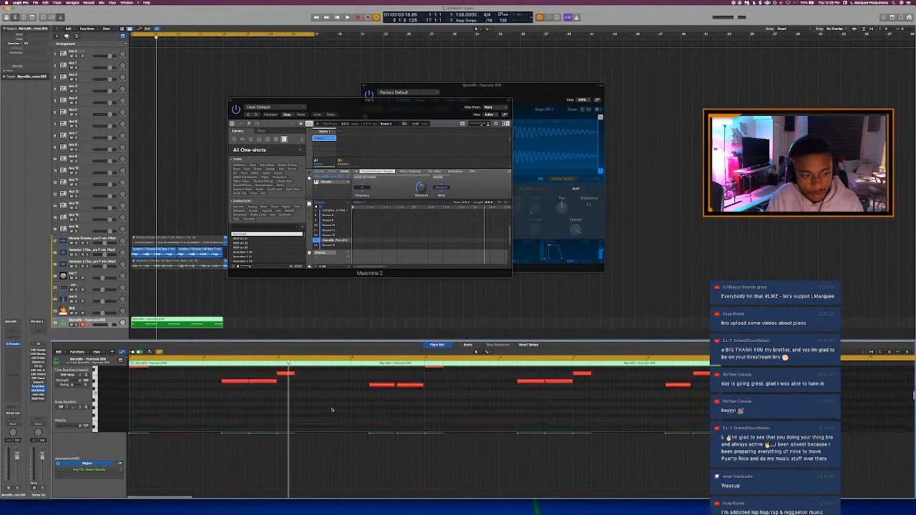
pyautogui.scroll(2, 334, 409)
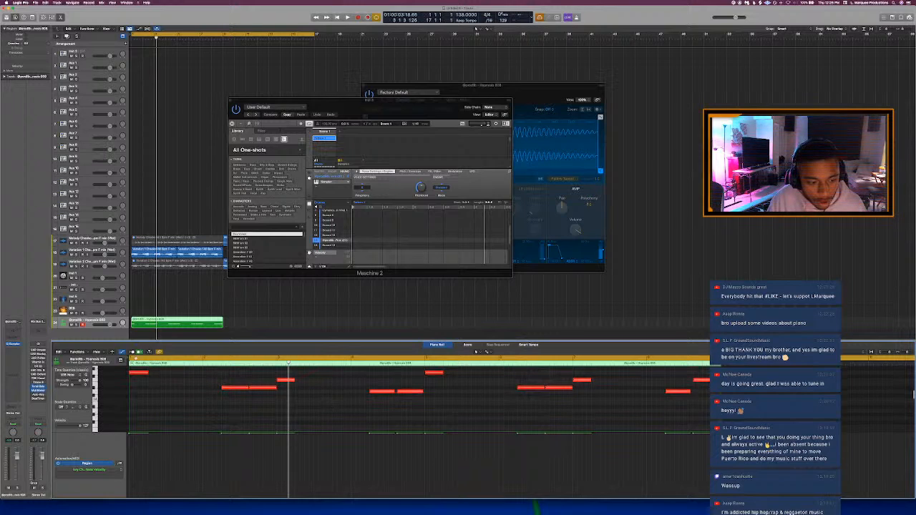
# - Hide the Piano Roll's automation lane, turn off cycle mode and place the playhead on the first 808 note of bar 2
pyautogui.click(122, 352)
pyautogui.scroll(2, 234, 410)
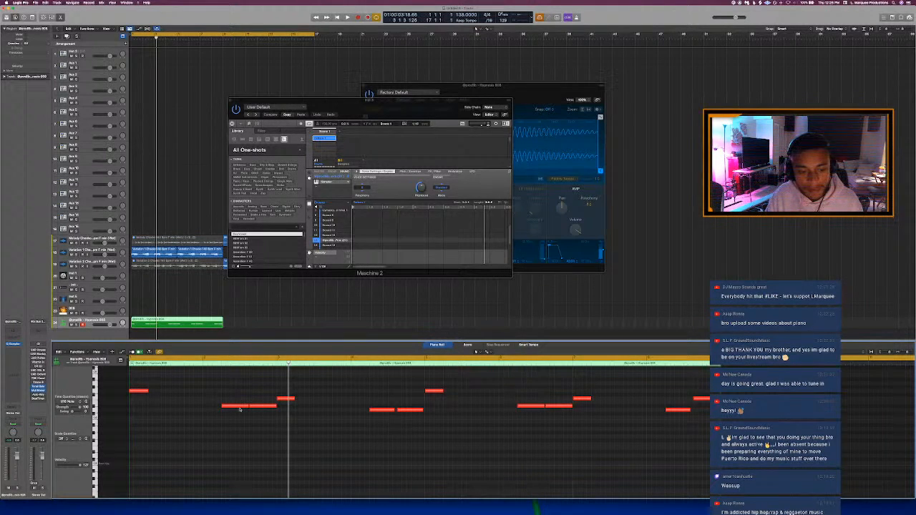
pyautogui.press('c')
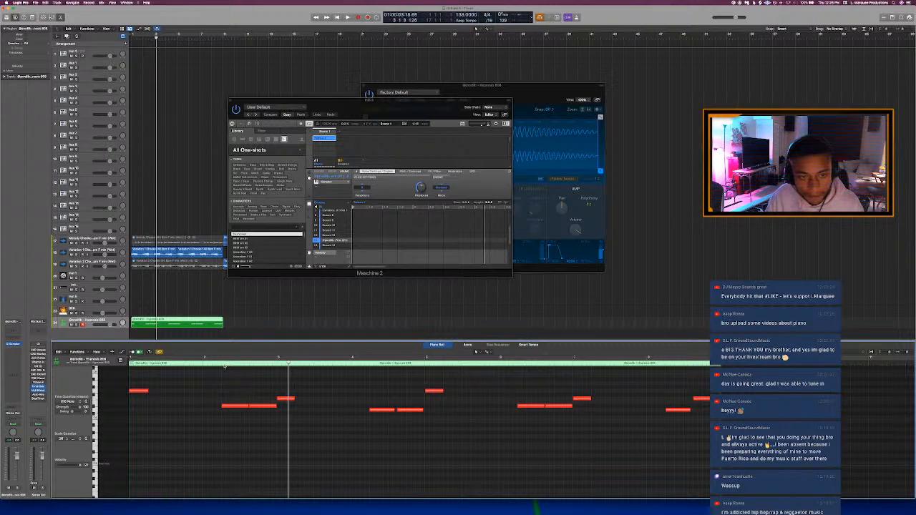
pyautogui.click(223, 365)
pyautogui.scroll(3, 236, 377)
pyautogui.scroll(-2, 237, 377)
pyautogui.scroll(-1, 236, 377)
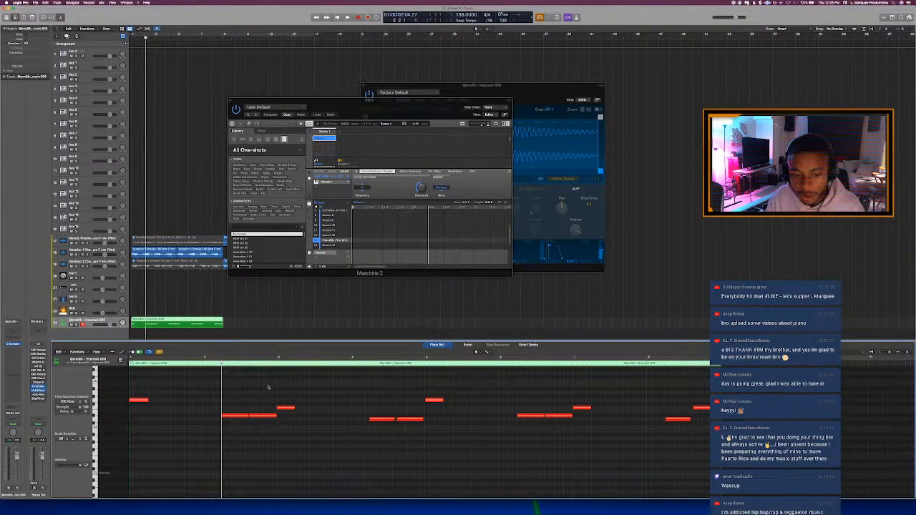
# - Play the beat and set the 808's Quick Sampler polyphony to Mono
pyautogui.press('space')
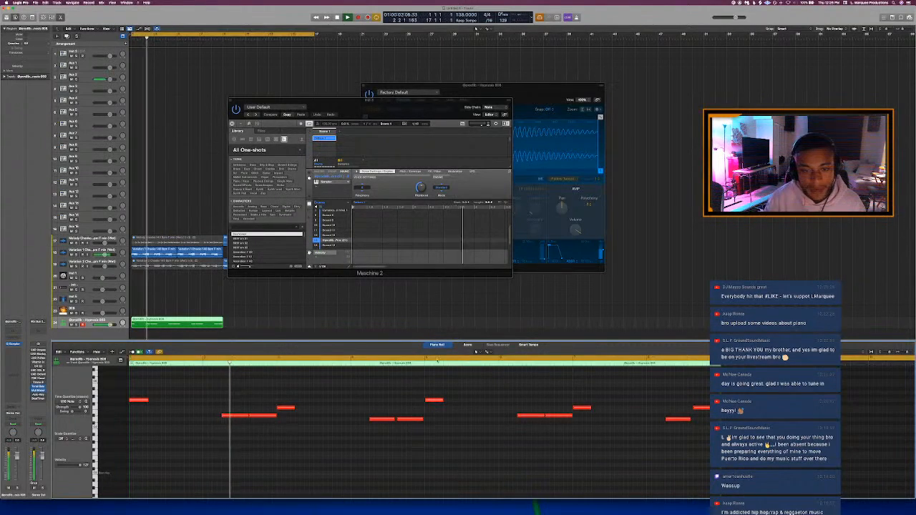
pyautogui.click(588, 204)
pyautogui.click(589, 201)
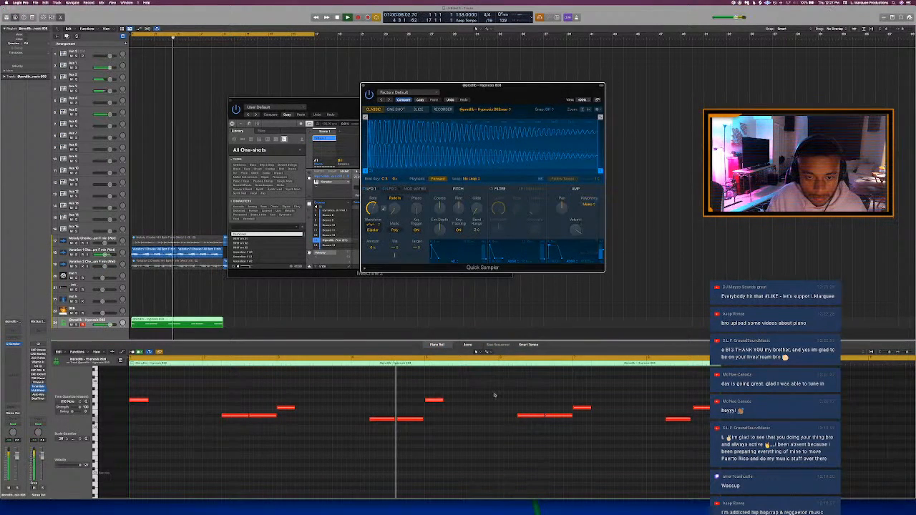
# - Trim the ends of the two neighbouring 808 notes in bar 4 to the following notes with Force Legato
pyautogui.click(422, 427)
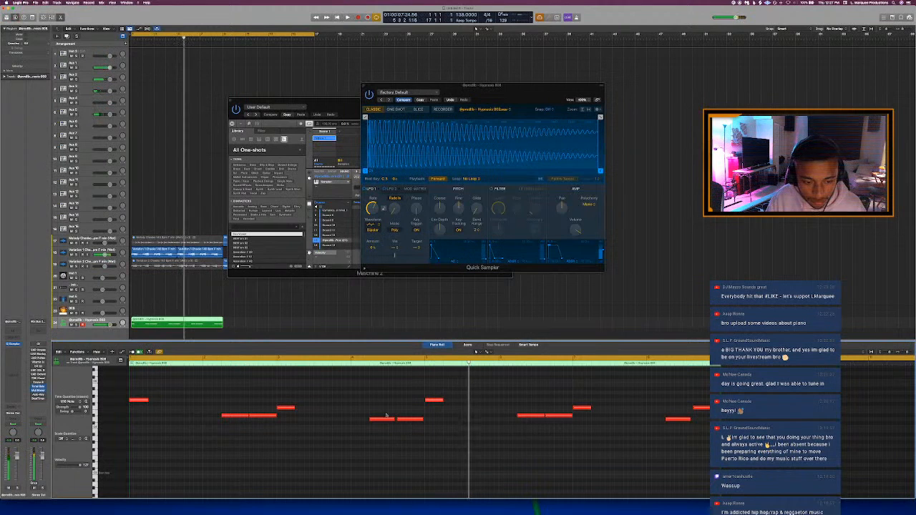
pyautogui.rightClick(408, 422)
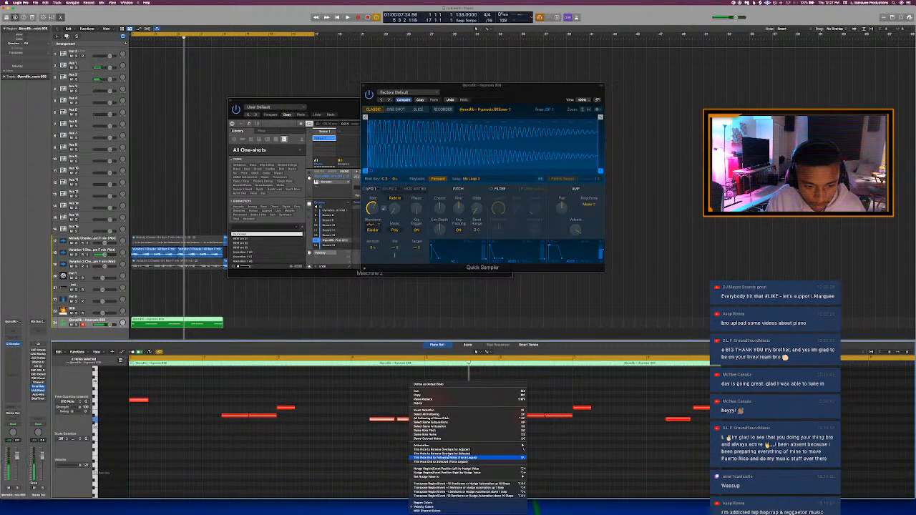
pyautogui.click(494, 457)
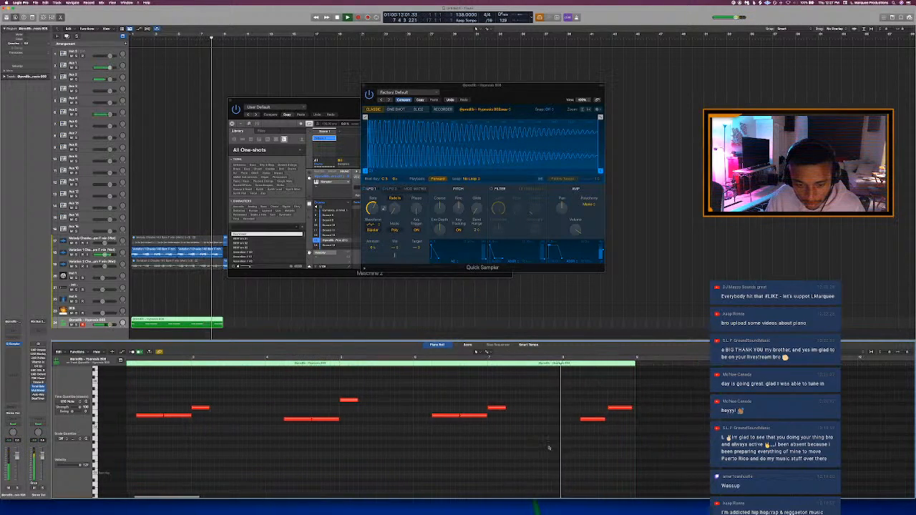
# - Transpose all notes of the 808 region down two octaves and play the pattern from the start
pyautogui.press('c')
pyautogui.press('space')
pyautogui.press('super+a')
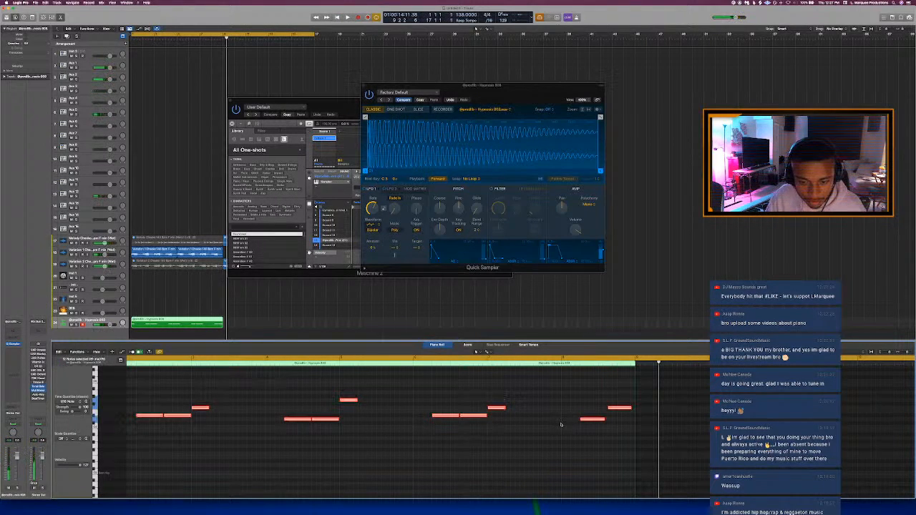
pyautogui.hotkey('alt', 'shift', 'Down')
pyautogui.hotkey('alt', 'shift', 'Down')
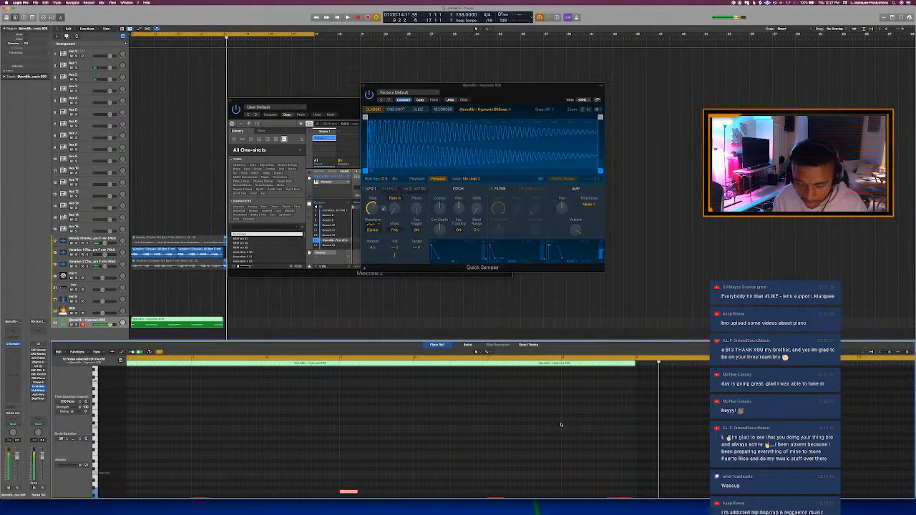
pyautogui.press('space')
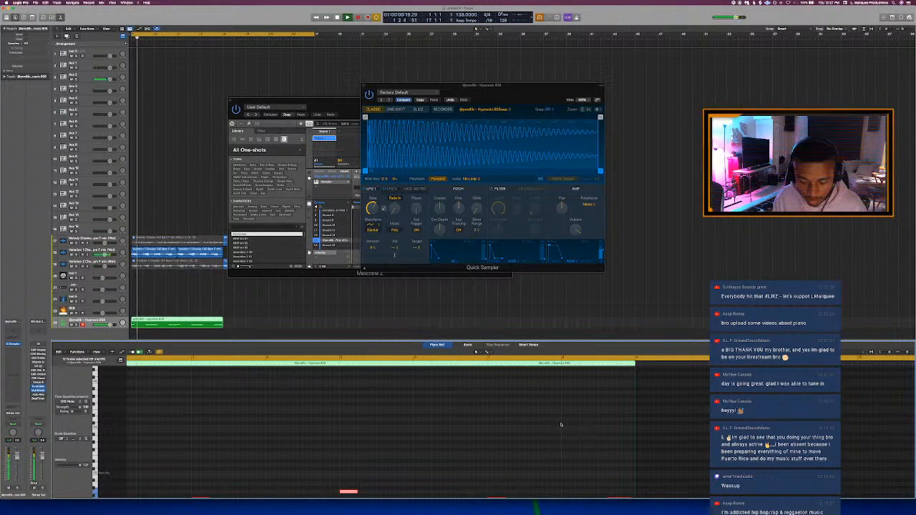
pyautogui.scroll(-2, 561, 425)
pyautogui.hscroll(-5, 561, 425)
pyautogui.press('space')
pyautogui.scroll(-2, 465, 425)
pyautogui.press('space')
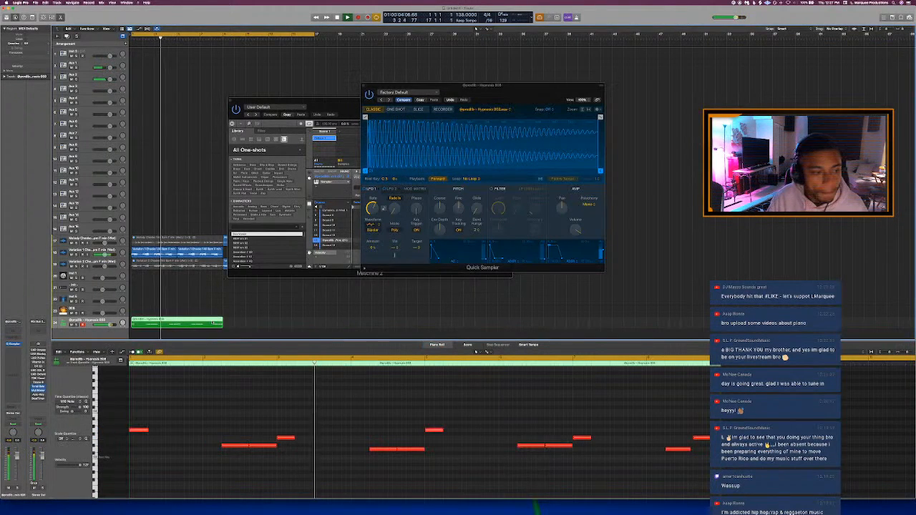
# - Loop the 808 region across the arrangement, and close Quick Sampler to leave only the Maschine 2 window, moved higher
pyautogui.press('l')
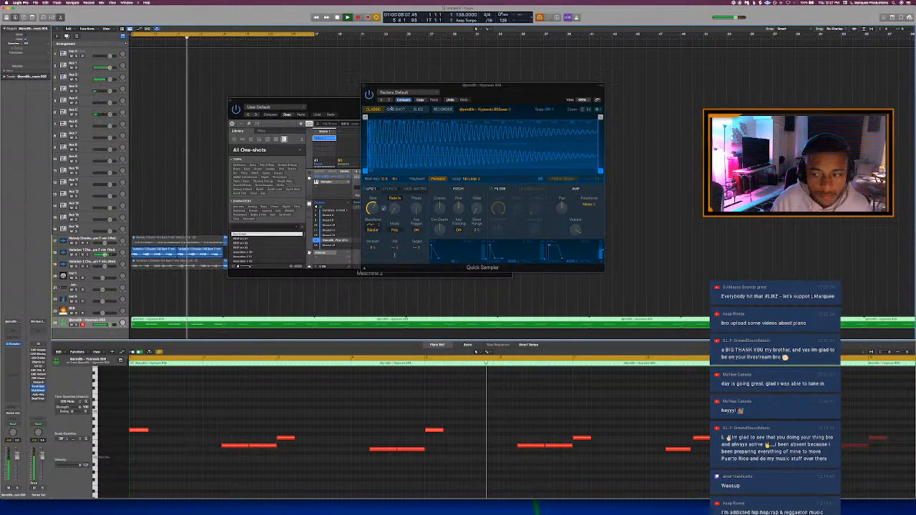
pyautogui.click(365, 87)
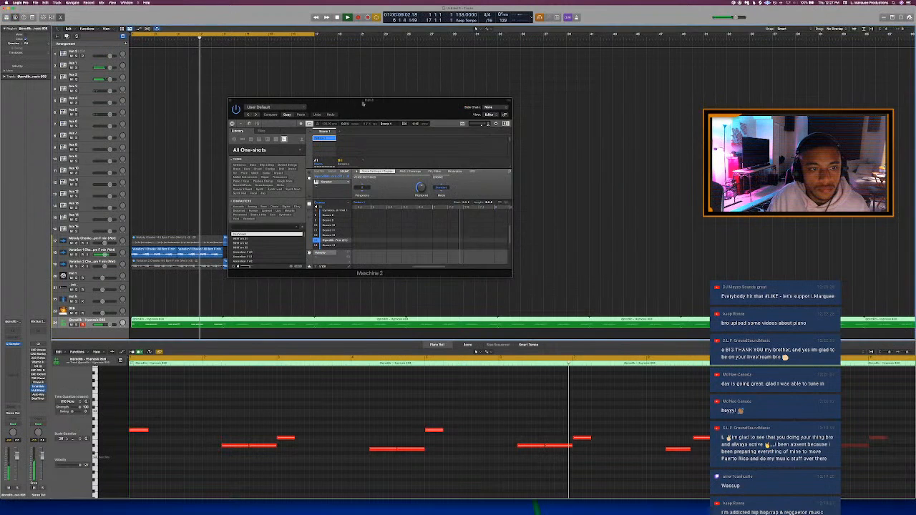
pyautogui.moveTo(356, 104); pyautogui.dragTo(336, 65)
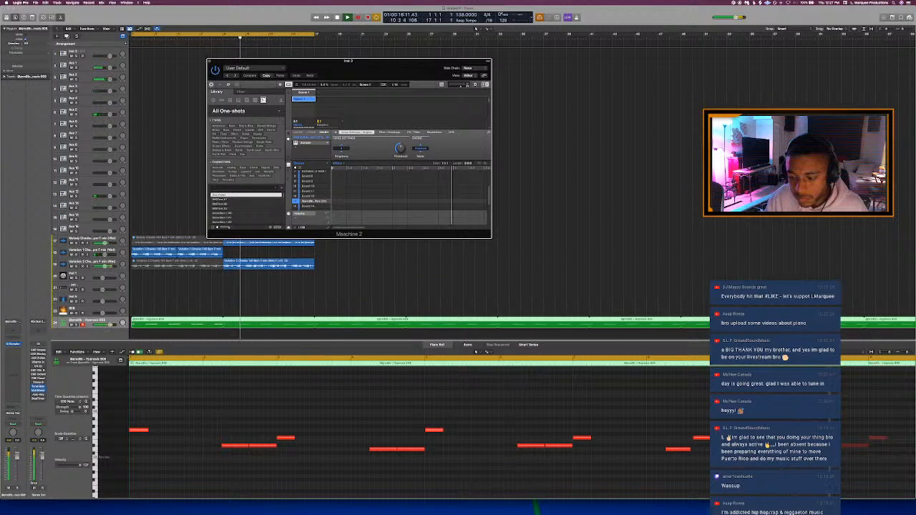
# - Switch to Finder, go back to the sample pack's main folder and open Kicks to check its two samples
pyautogui.press('super+Tab')
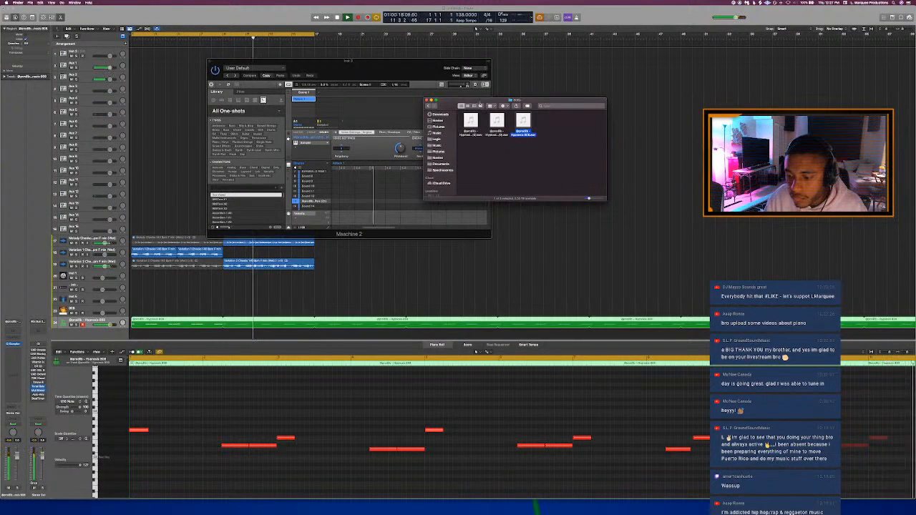
pyautogui.moveTo(444, 105); pyautogui.dragTo(519, 103)
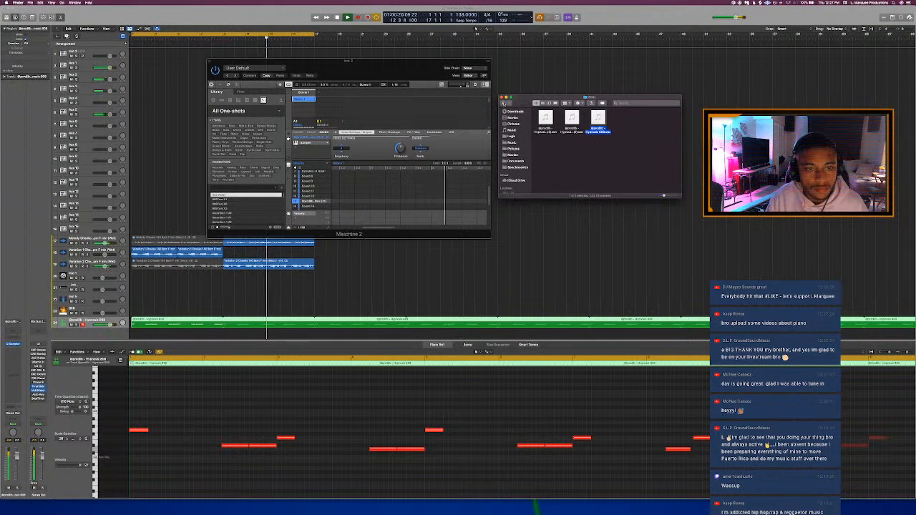
pyautogui.click(503, 103)
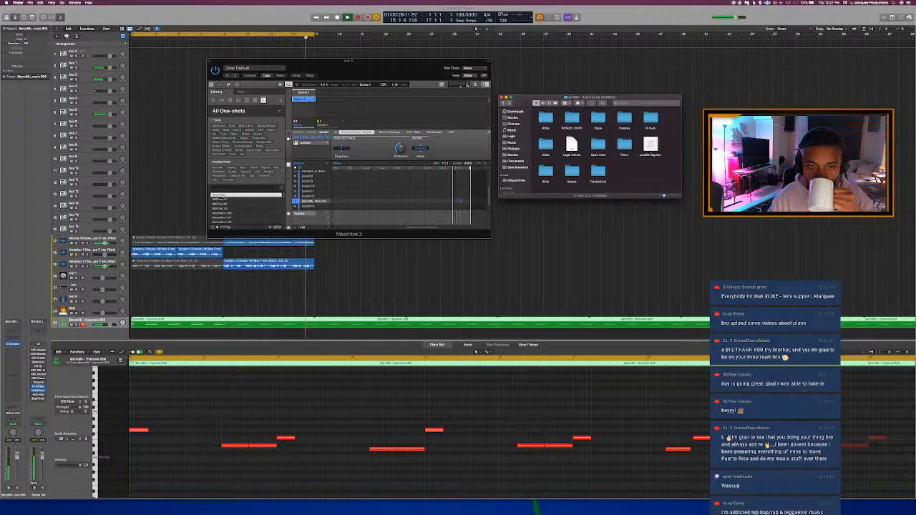
pyautogui.doubleClick(543, 143)
pyautogui.click(545, 118)
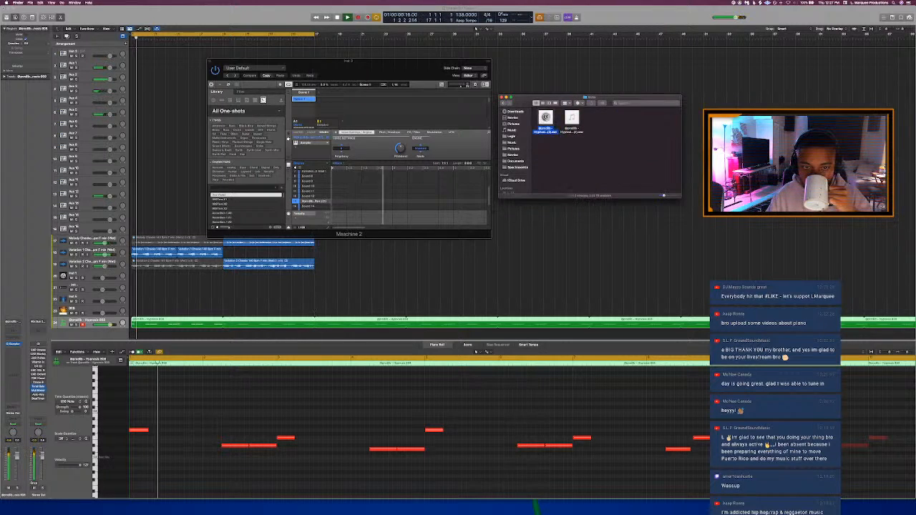
pyautogui.click(572, 119)
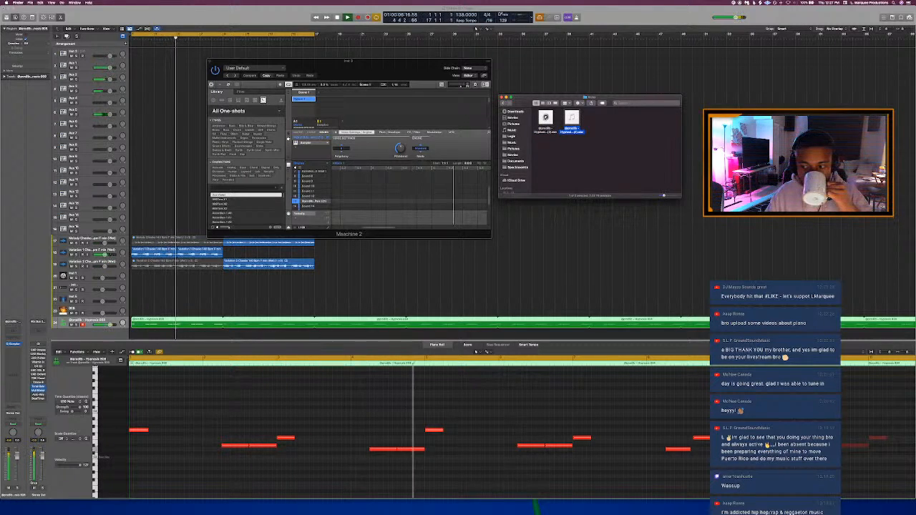
# - Load the first kick sample from the Kicks folder onto the first sound slot of the Maschine 2 drum group
pyautogui.scroll(5, 312, 188)
pyautogui.moveTo(545, 118); pyautogui.dragTo(331, 171)
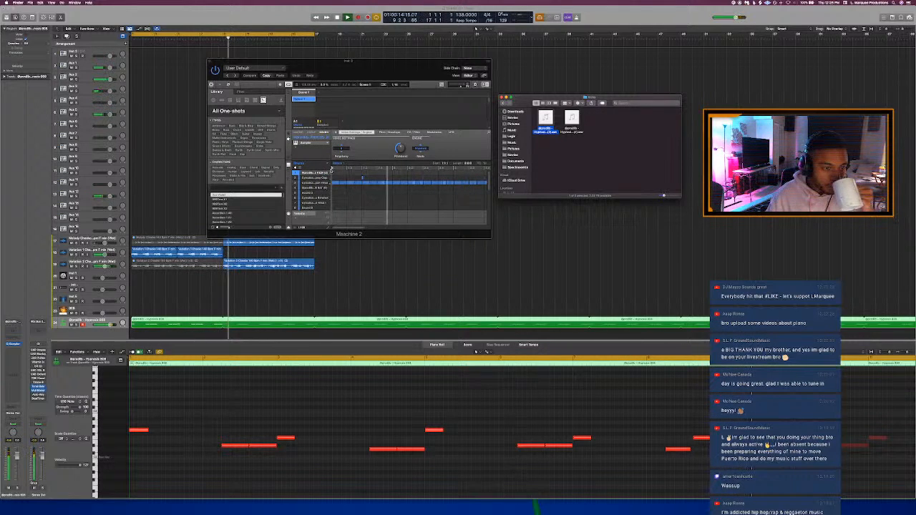
pyautogui.click(356, 162)
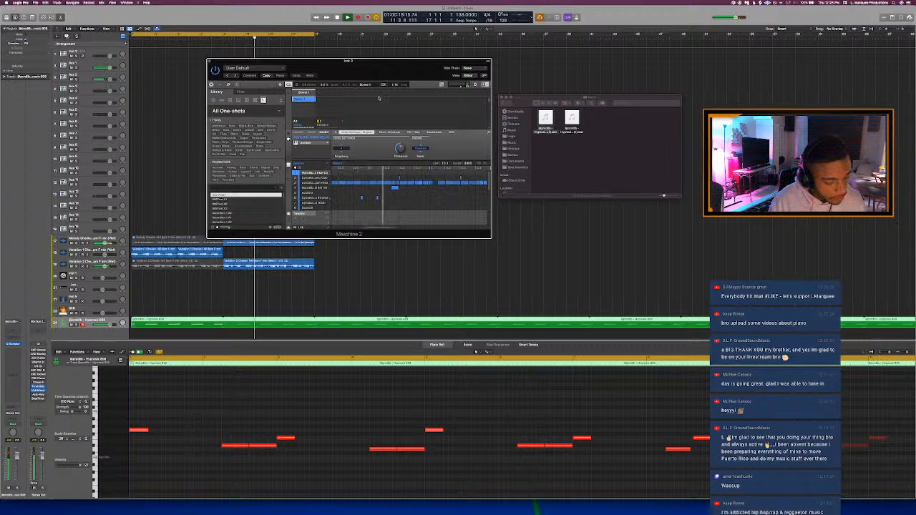
# - Record a kick pattern on the Maschine 2 track and play the beat back from the beginning
pyautogui.moveTo(372, 73); pyautogui.dragTo(371, 72)
pyautogui.press('r')
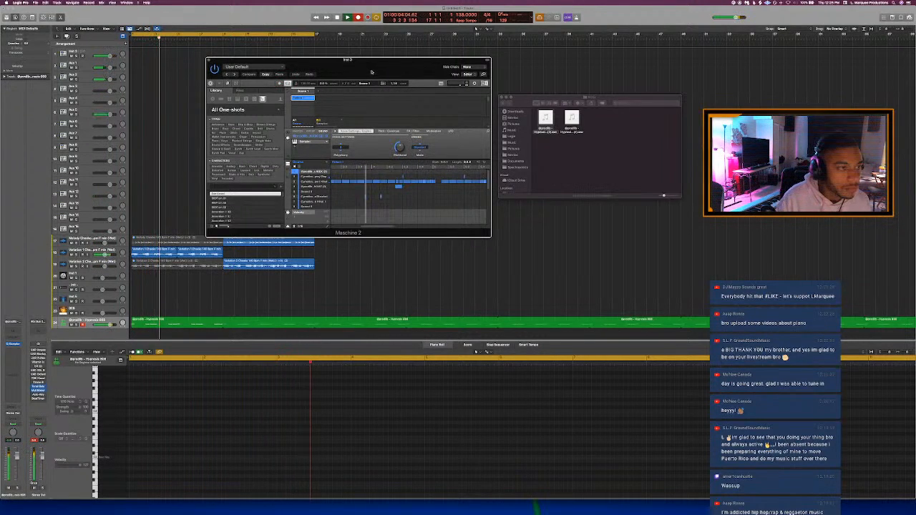
pyautogui.click(95, 51)
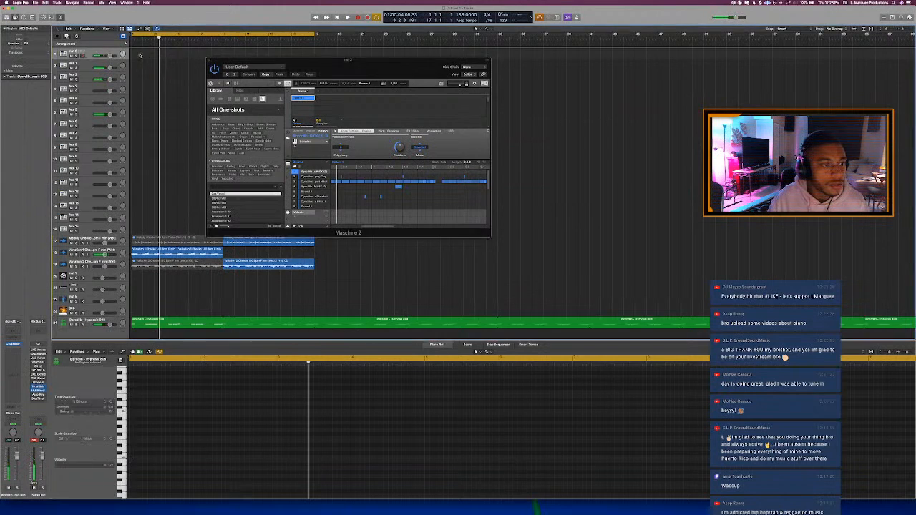
pyautogui.press('r')
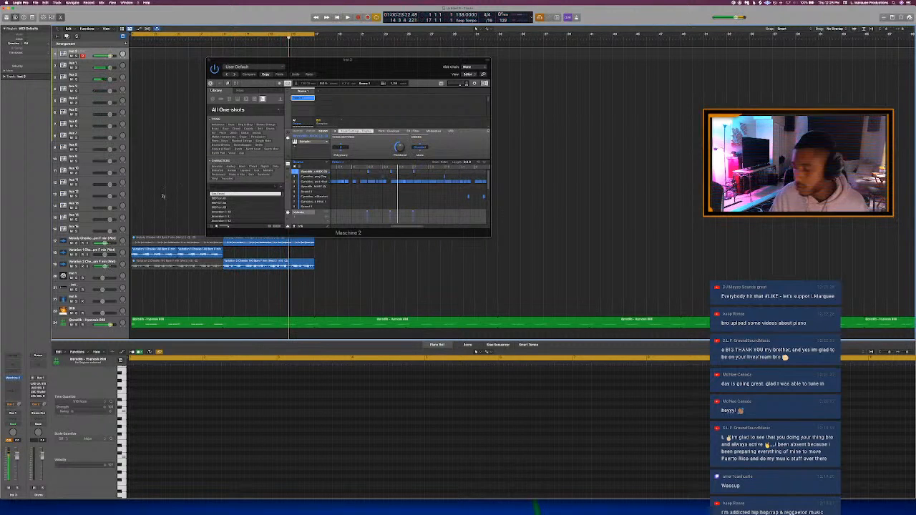
pyautogui.press('Return')
pyautogui.press('space')
# - Move the 808 track to the top of the track list and audition the drums bus in solo
pyautogui.moveTo(104, 321); pyautogui.dragTo(104, 72)
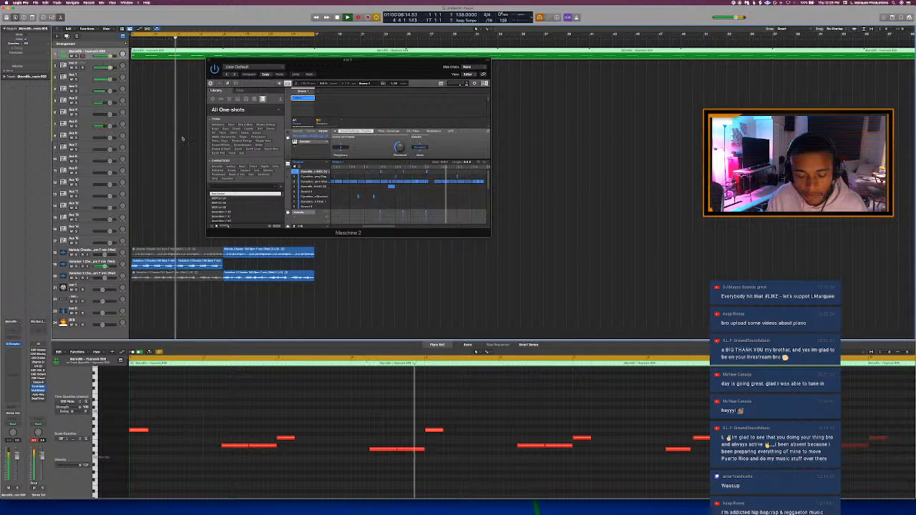
pyautogui.click(77, 64)
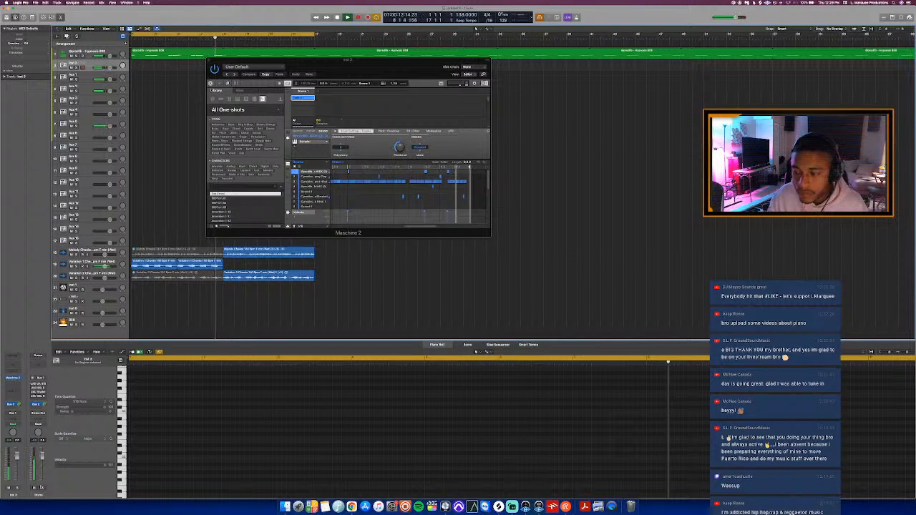
pyautogui.click(41, 488)
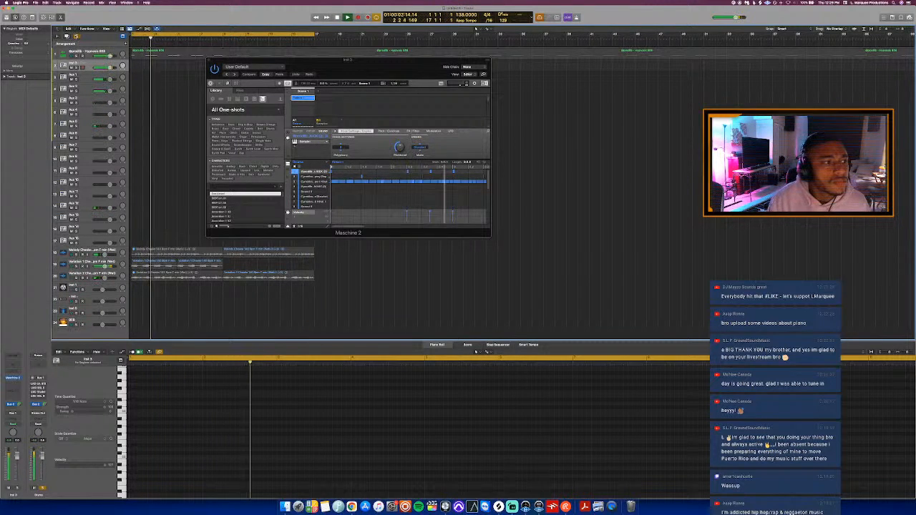
pyautogui.click(76, 79)
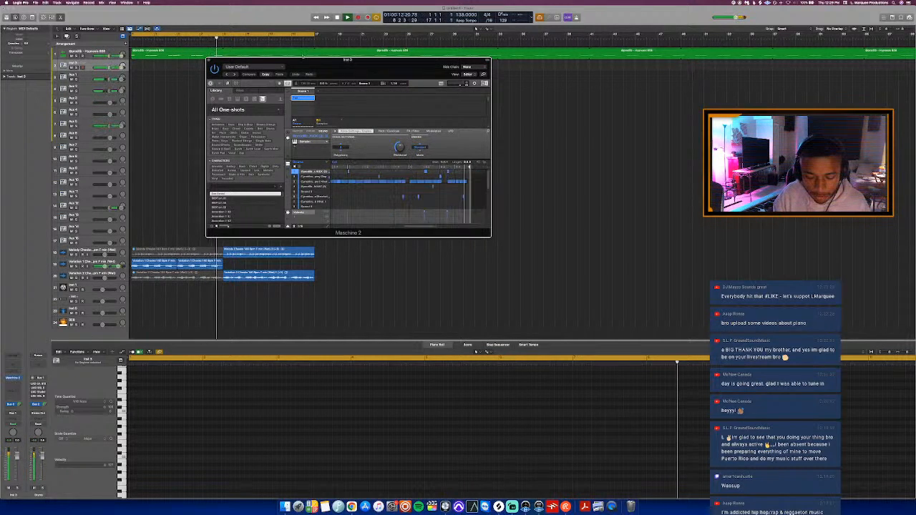
pyautogui.press('a')
pyautogui.press('a')
pyautogui.moveTo(331, 67); pyautogui.dragTo(402, 81)
pyautogui.press('a')
pyautogui.press('a')
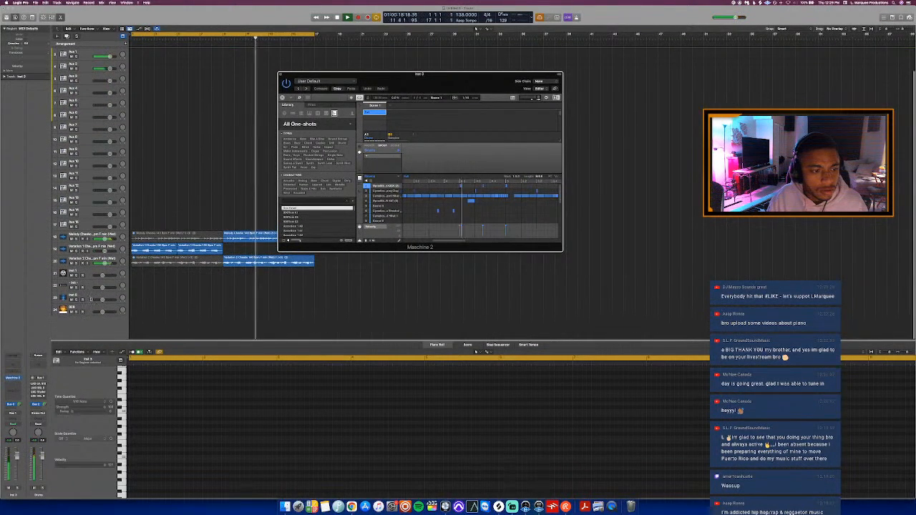
# - Open Omnisphere on its instrument track and expand the Patch Browser to its full view
pyautogui.click(91, 295)
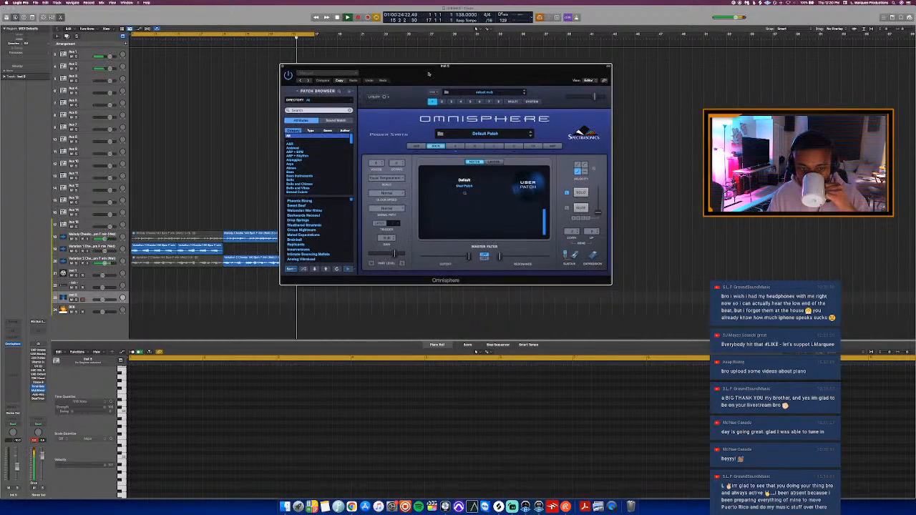
pyautogui.moveTo(429, 73); pyautogui.dragTo(430, 67)
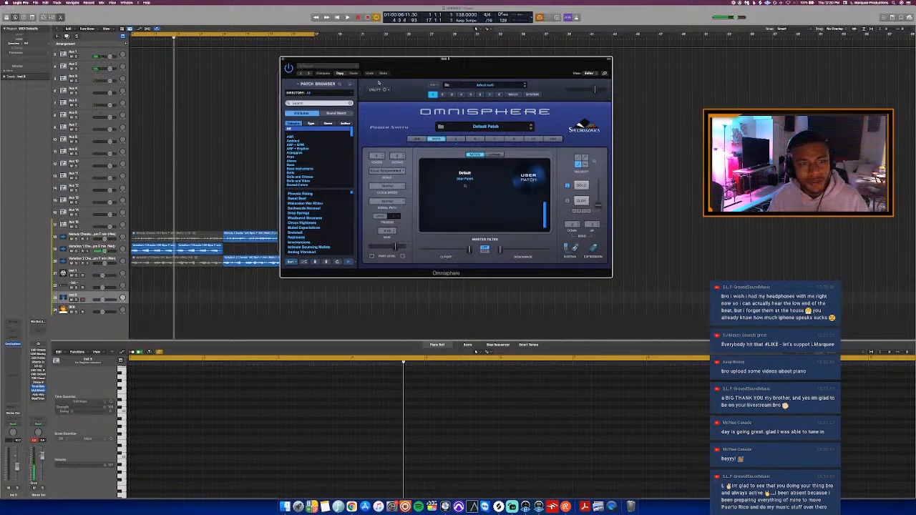
pyautogui.click(323, 84)
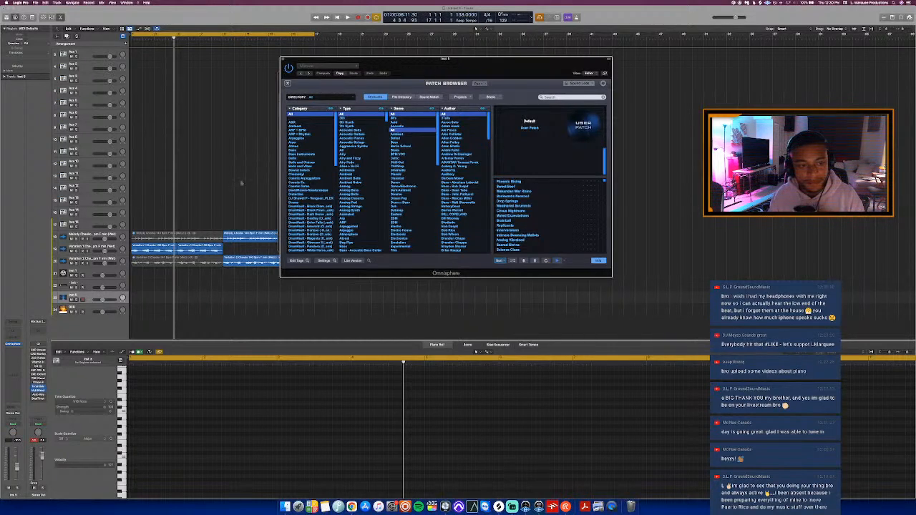
# - Add a bus send to the 808 track that feeds a new aux channel
pyautogui.scroll(3, 239, 184)
pyautogui.click(101, 53)
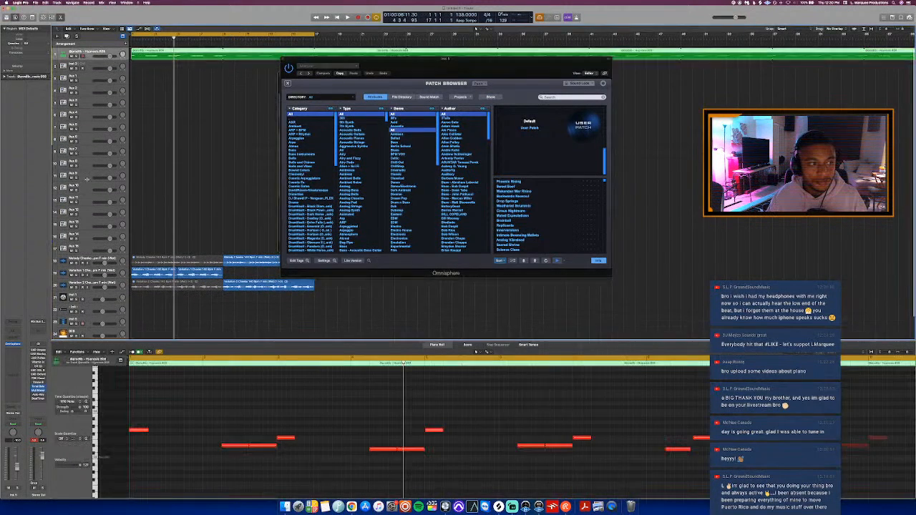
pyautogui.click(13, 406)
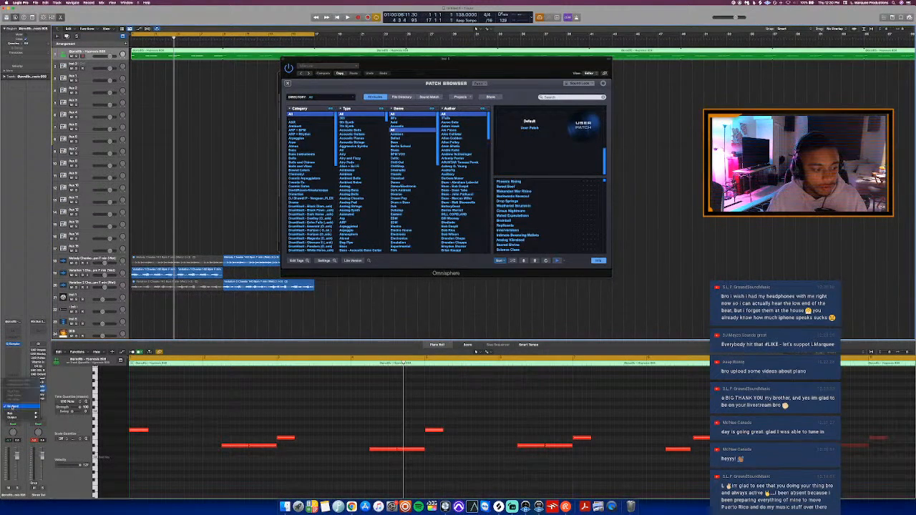
pyautogui.moveTo(12, 414)
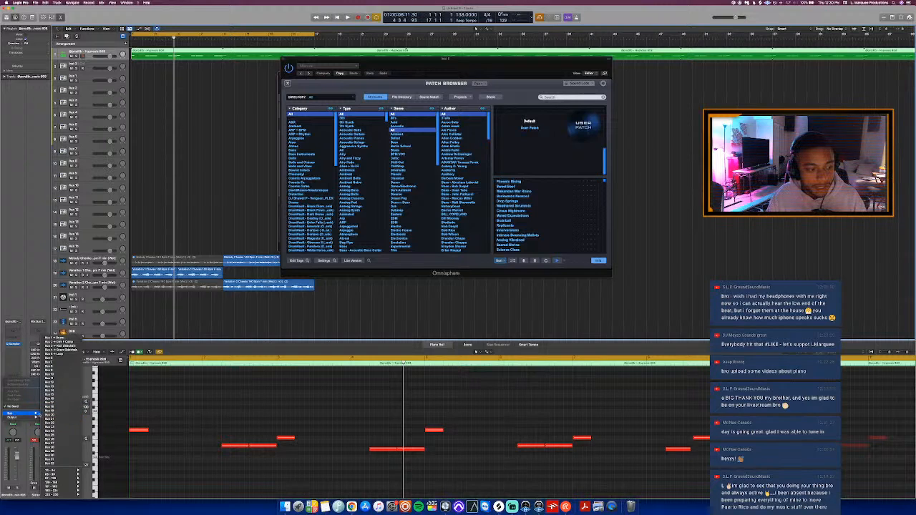
pyautogui.click(50, 415)
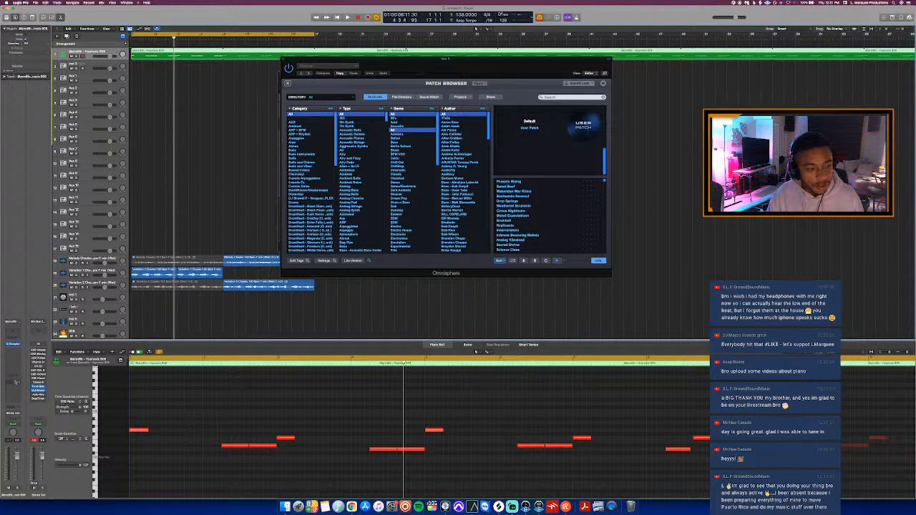
pyautogui.click(12, 408)
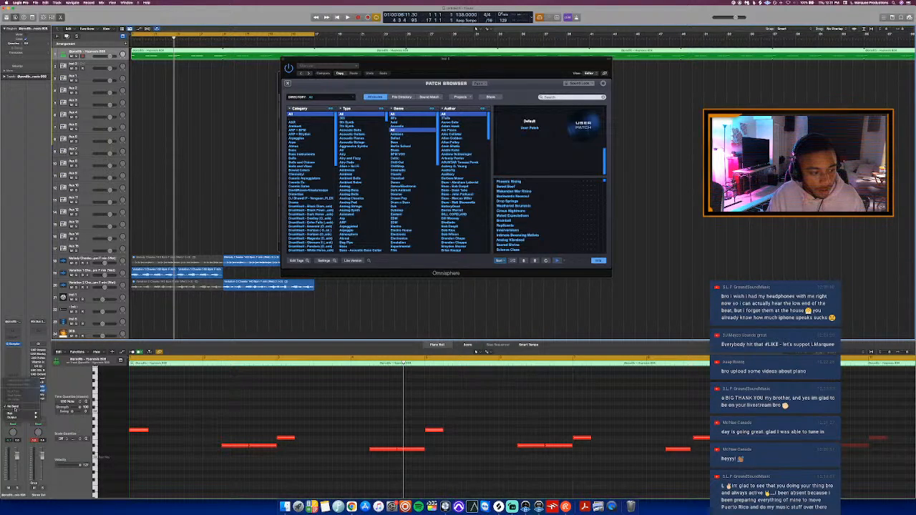
pyautogui.moveTo(13, 413)
pyautogui.click(59, 359)
pyautogui.click(47, 385)
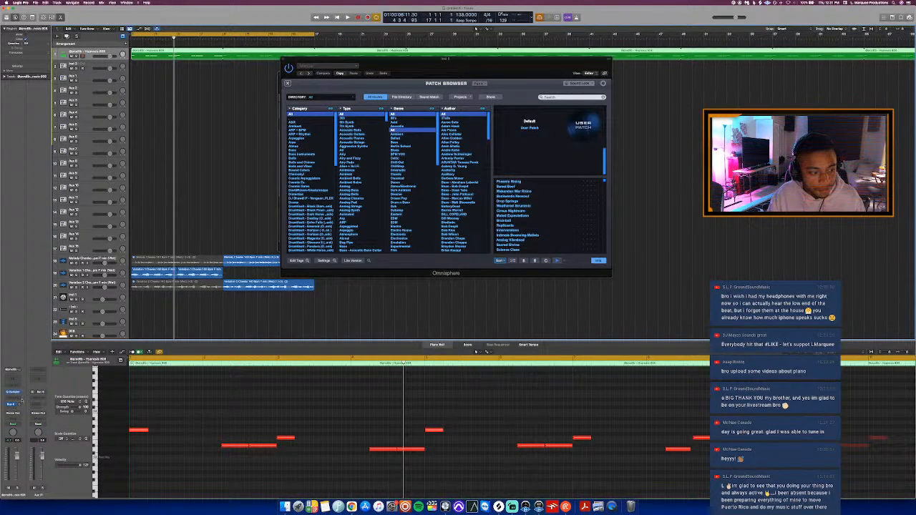
# - Load the saved 808 Dirt channel strip setting on the 808 track's new aux channel
pyautogui.click(40, 370)
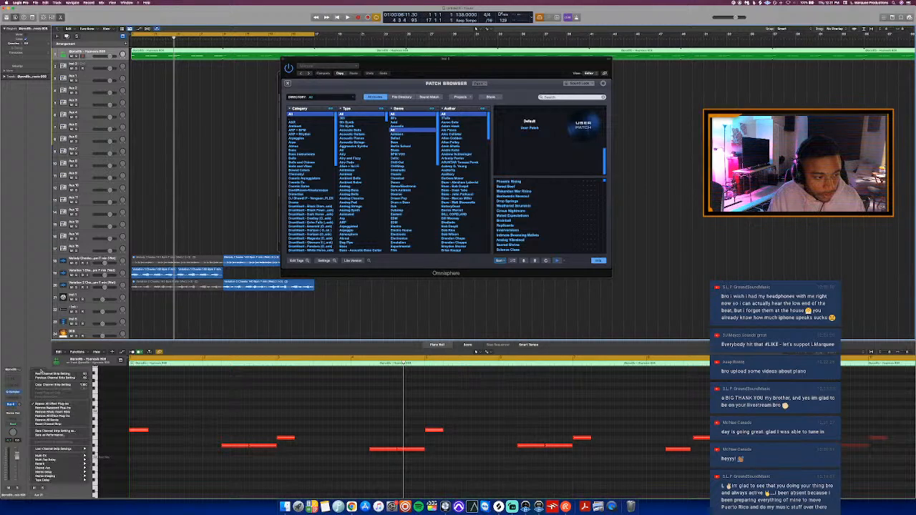
pyautogui.moveTo(64, 448)
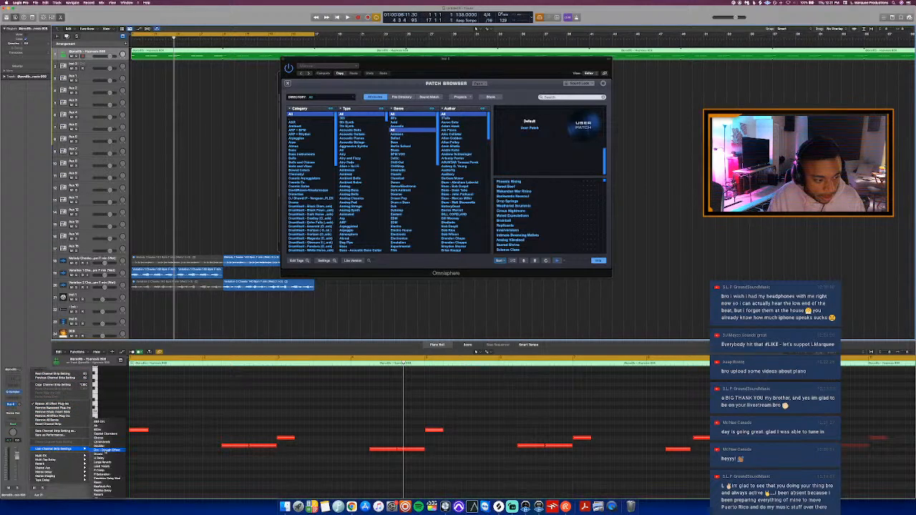
pyautogui.click(109, 424)
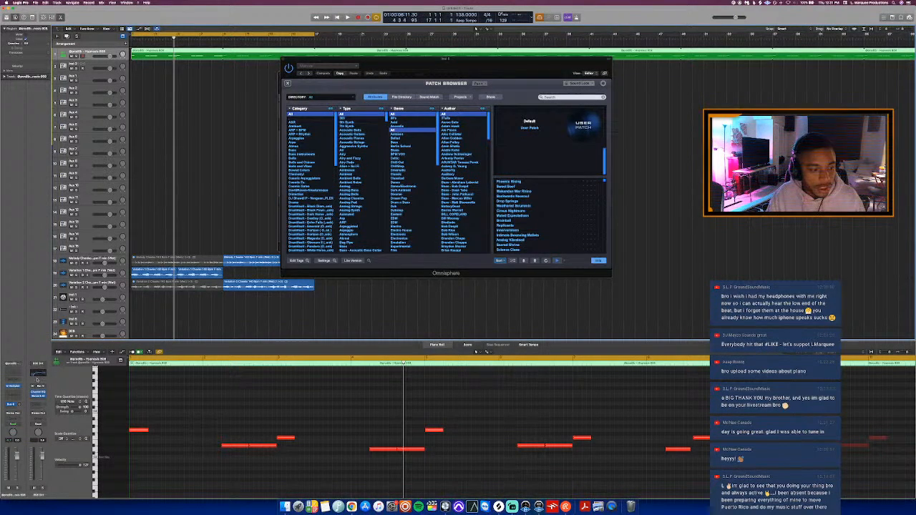
# - Examine the aux's Channel EQ curve and the Berzerk Distortion settings, including its factory presets
pyautogui.click(38, 374)
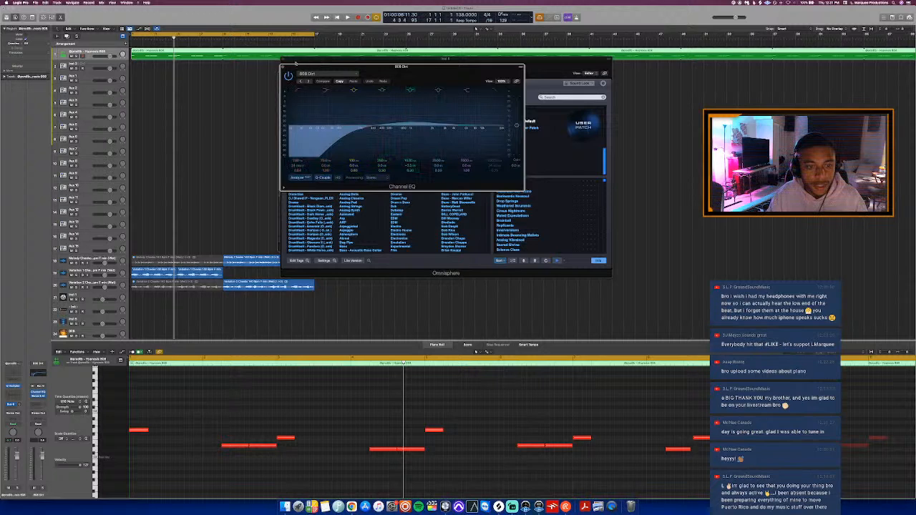
pyautogui.click(282, 67)
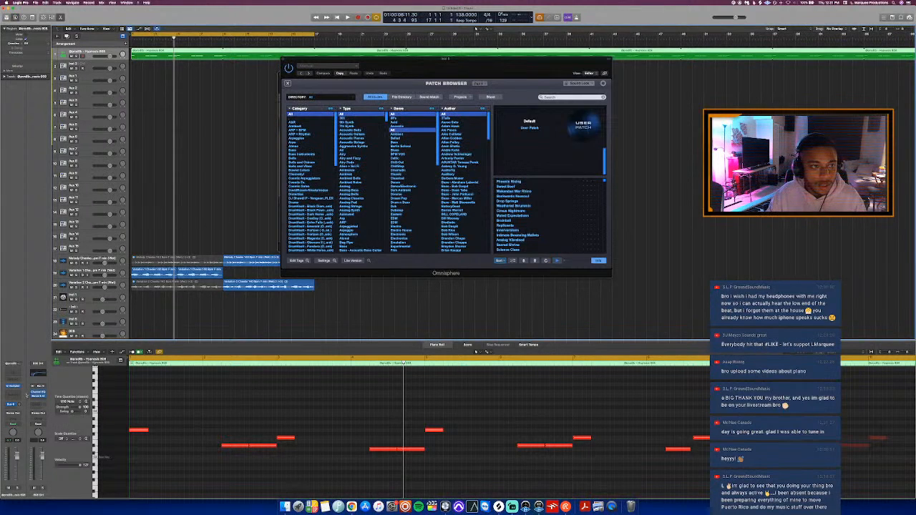
pyautogui.click(39, 397)
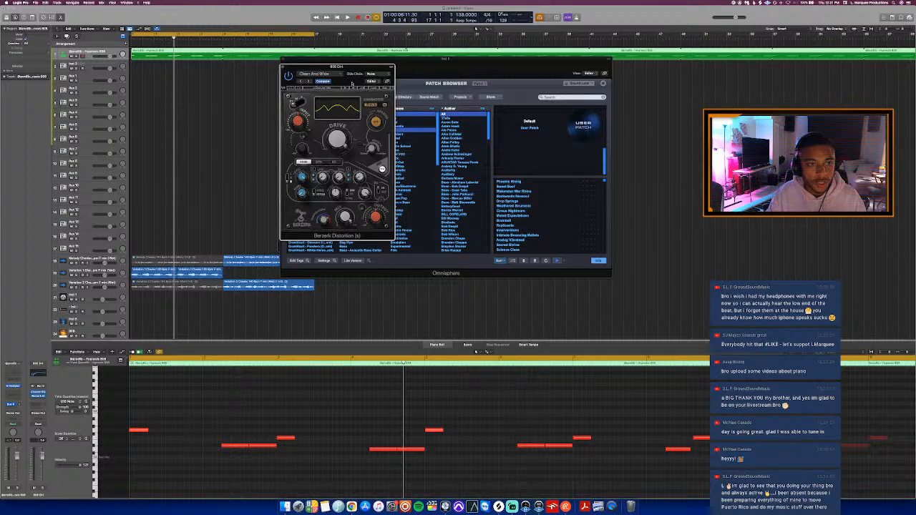
pyautogui.click(351, 81)
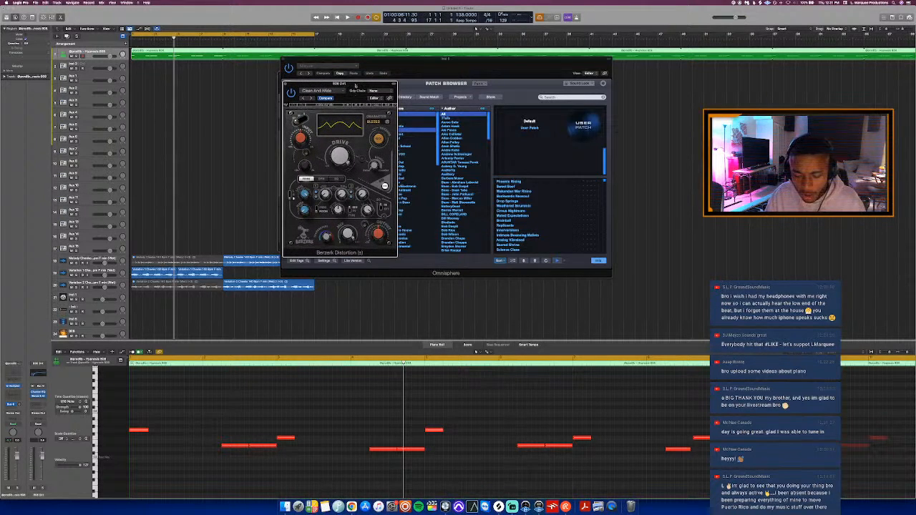
pyautogui.moveTo(354, 86); pyautogui.dragTo(367, 77)
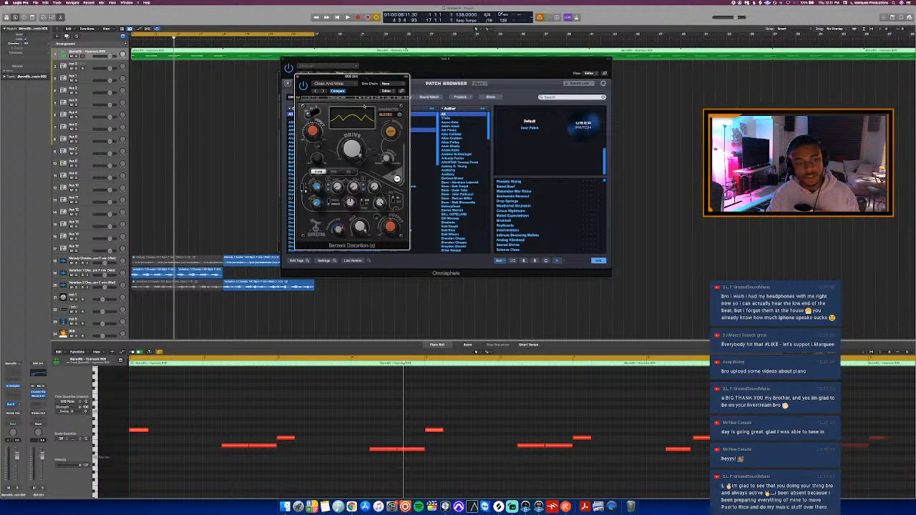
pyautogui.click(333, 86)
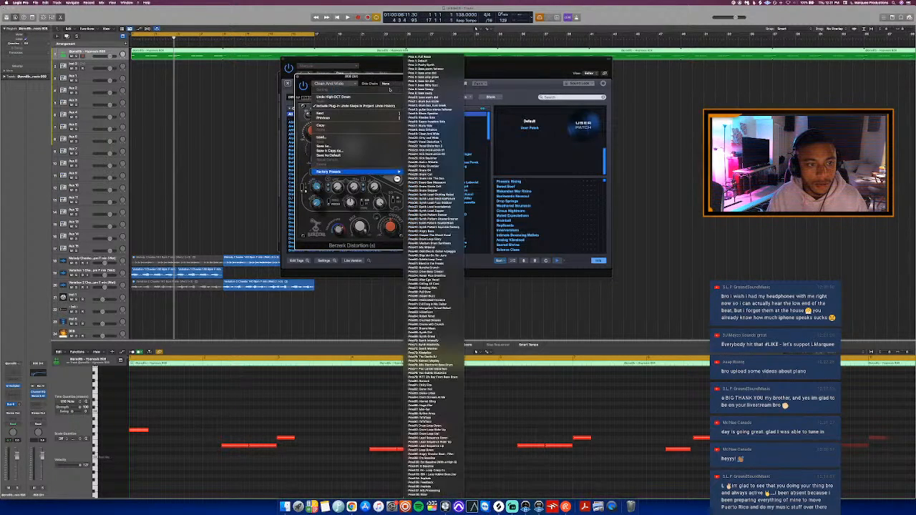
pyautogui.click(371, 65)
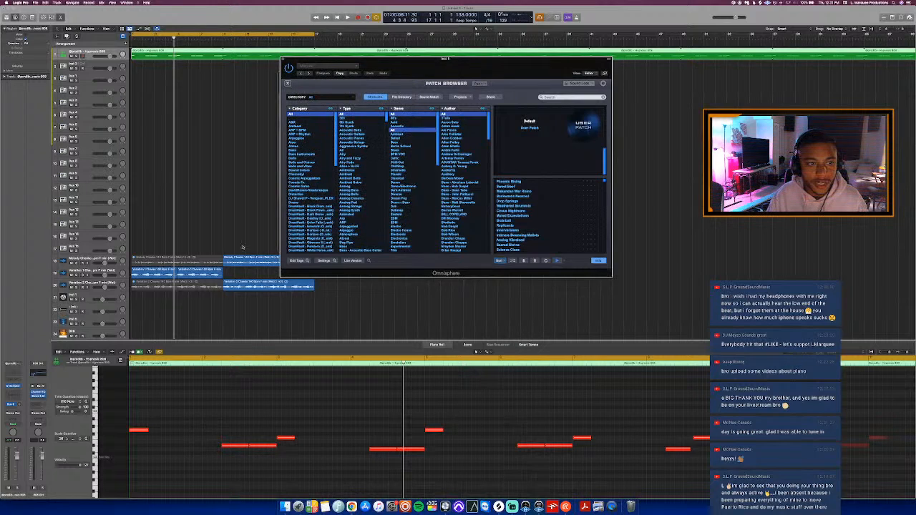
# - Raise the 808 track's send level to the 808 Dirt bus, move Omnisphere's window aside and play back the beat
pyautogui.click(40, 397)
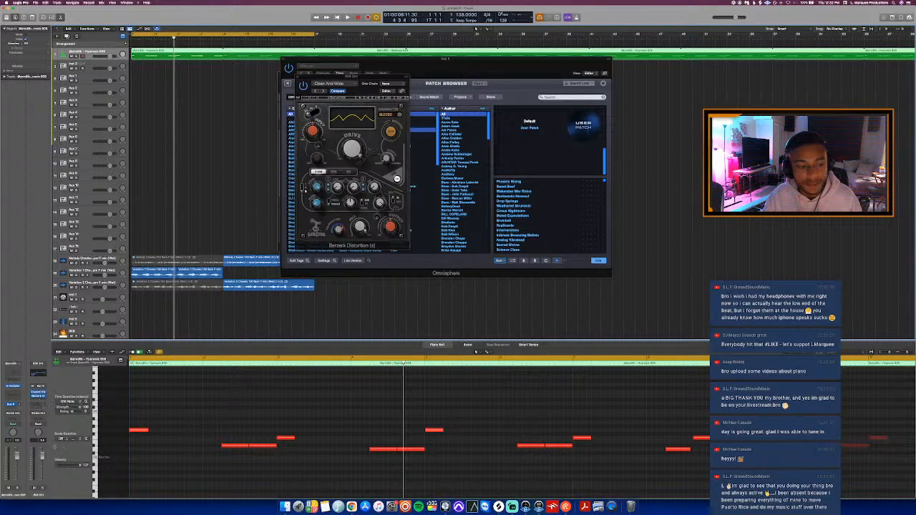
pyautogui.moveTo(20, 405); pyautogui.dragTo(26, 392)
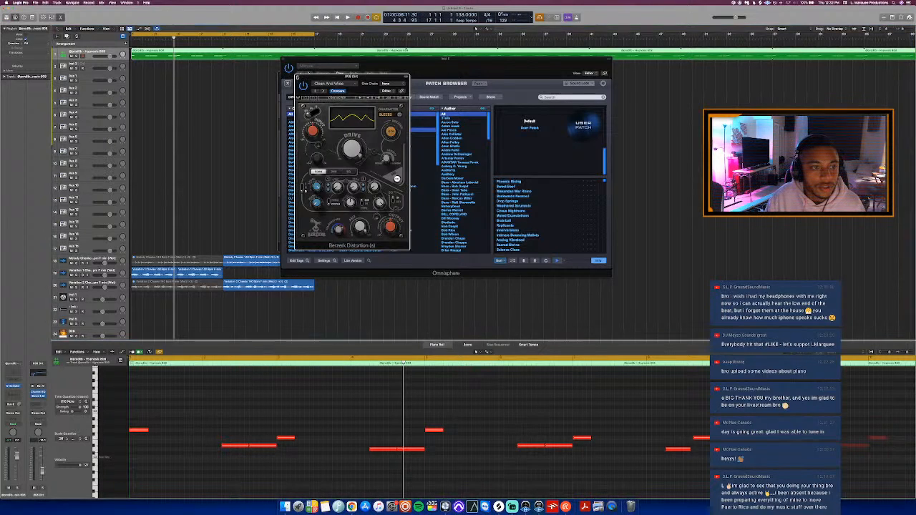
pyautogui.click(298, 77)
pyautogui.moveTo(431, 72); pyautogui.dragTo(356, 121)
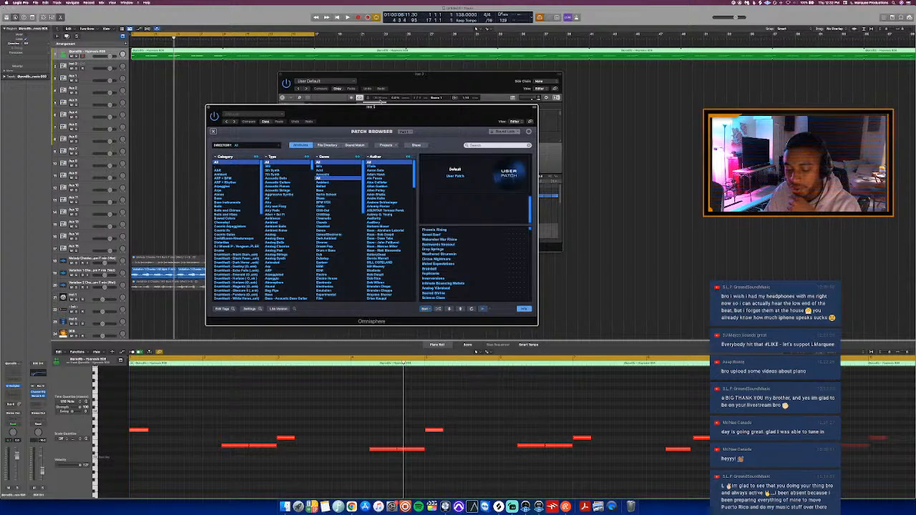
pyautogui.moveTo(400, 118); pyautogui.dragTo(410, 116)
pyautogui.press('space')
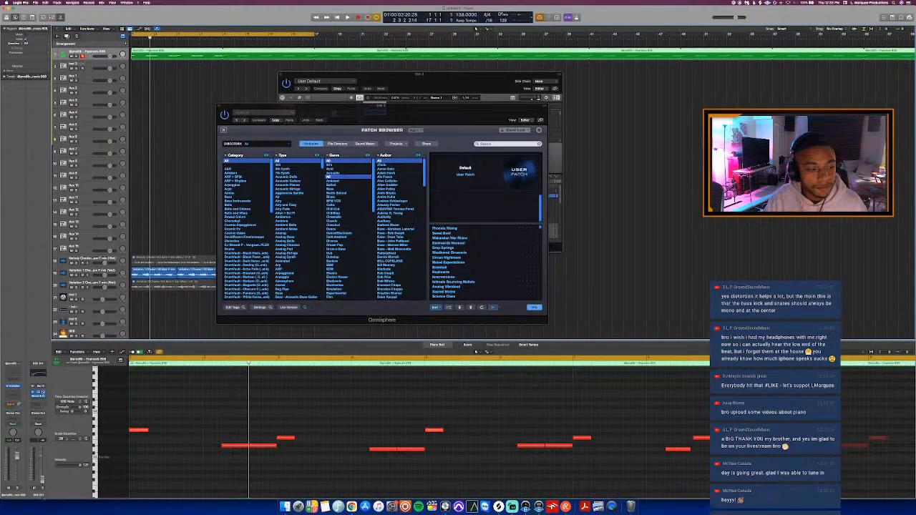
# - Review the Berzerk Distortion and the Channel EQ low cut on the 808 Dirt aux, closing both plug-ins and Omnisphere
pyautogui.click(38, 395)
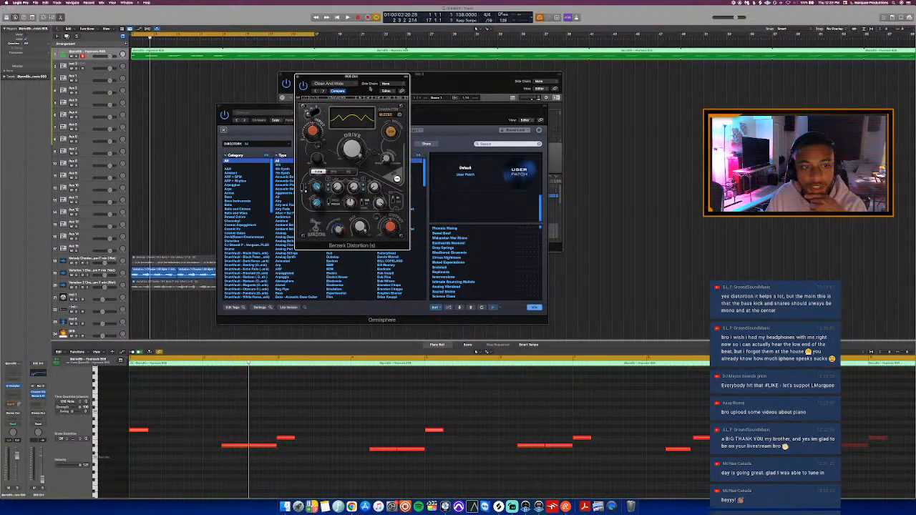
pyautogui.moveTo(369, 88); pyautogui.dragTo(389, 115)
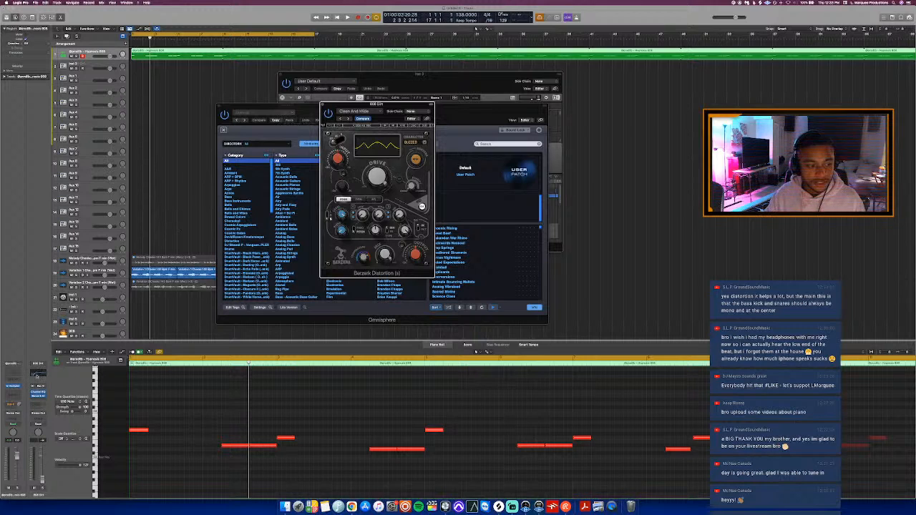
pyautogui.click(37, 376)
pyautogui.click(220, 107)
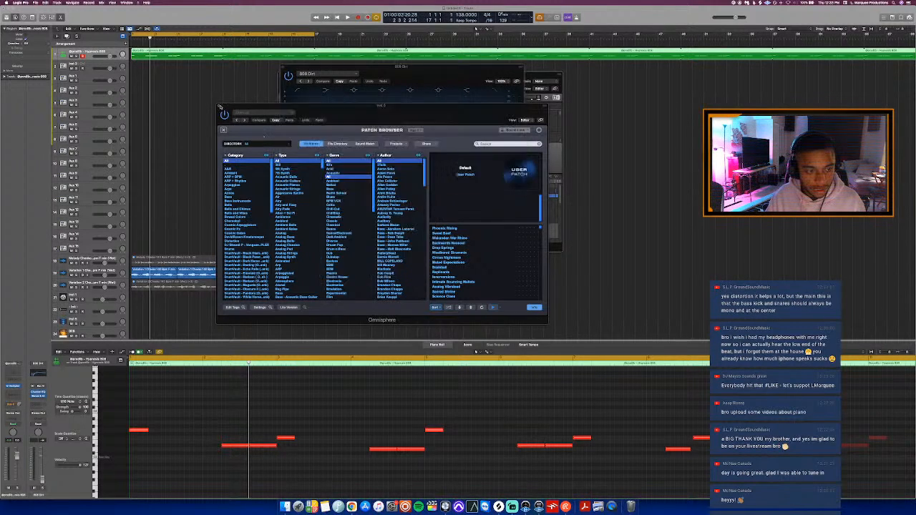
pyautogui.moveTo(460, 73); pyautogui.dragTo(483, 133)
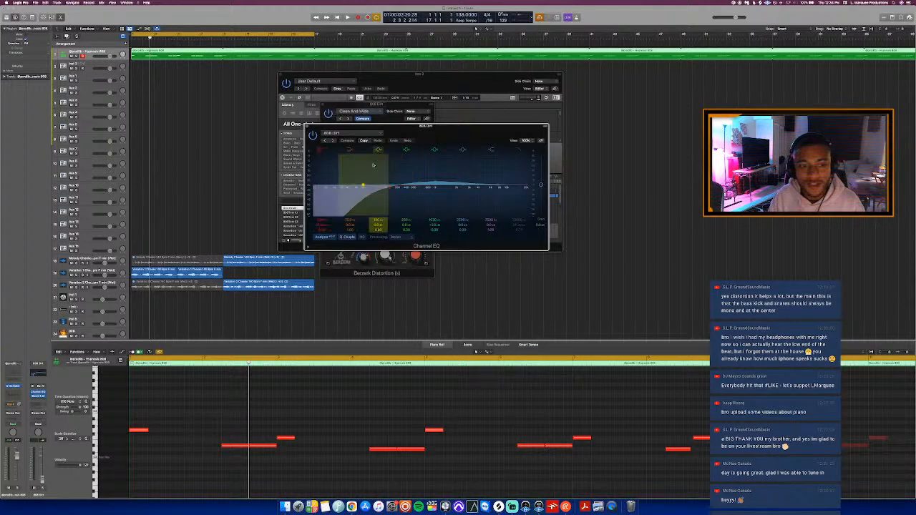
pyautogui.click(307, 126)
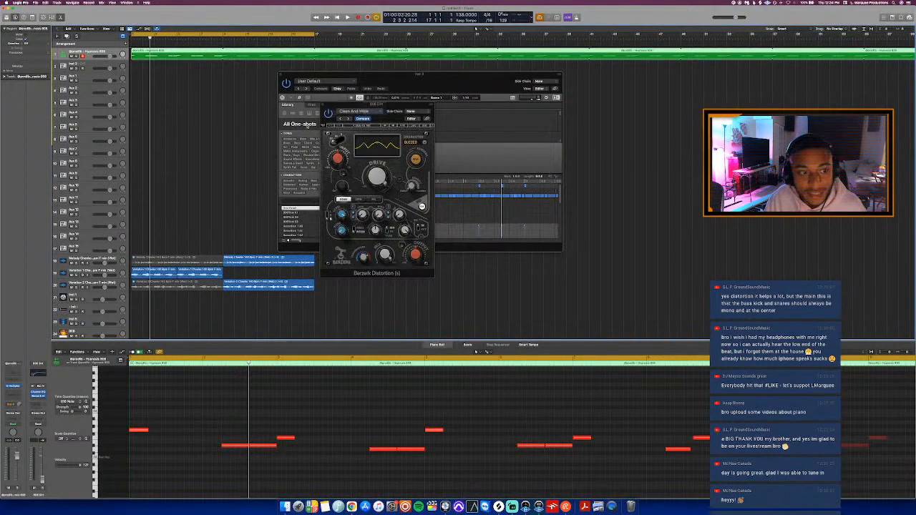
pyautogui.moveTo(392, 106); pyautogui.dragTo(367, 149)
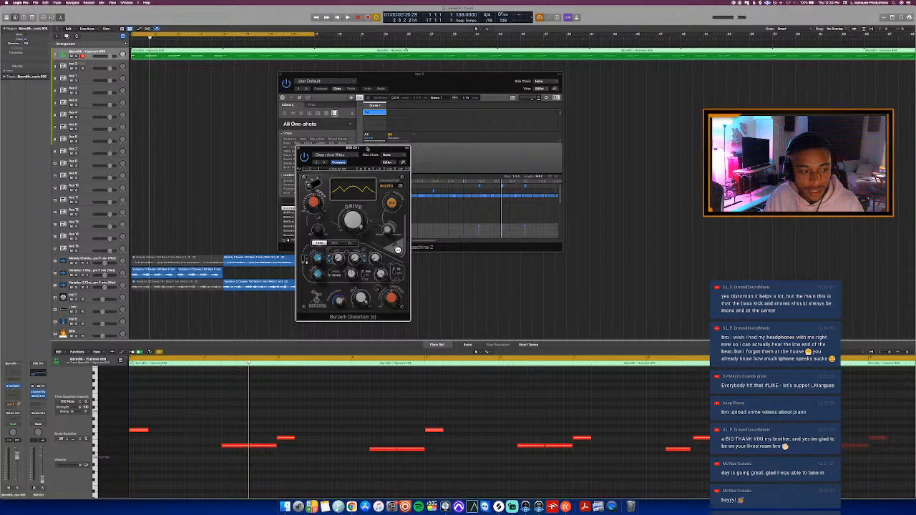
pyautogui.click(299, 150)
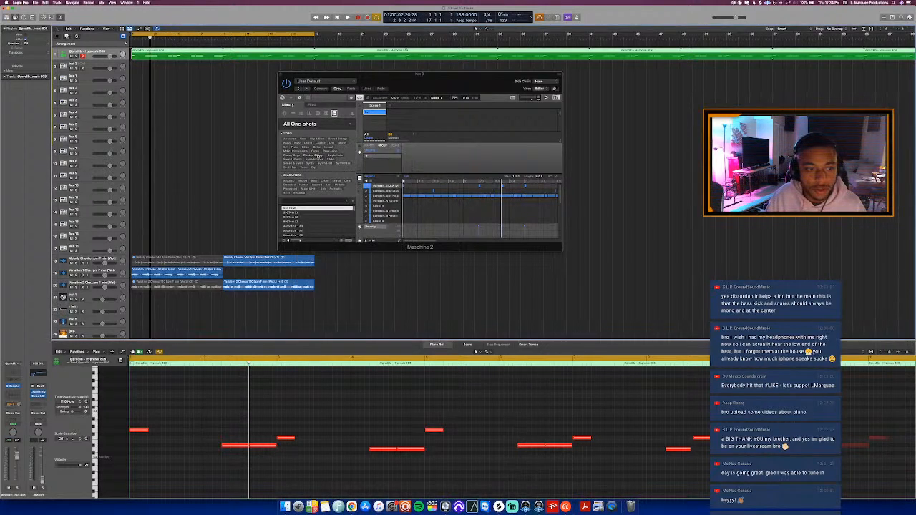
# - Play the beat, hide the piano roll and reopen Omnisphere from its instrument track
pyautogui.press('space')
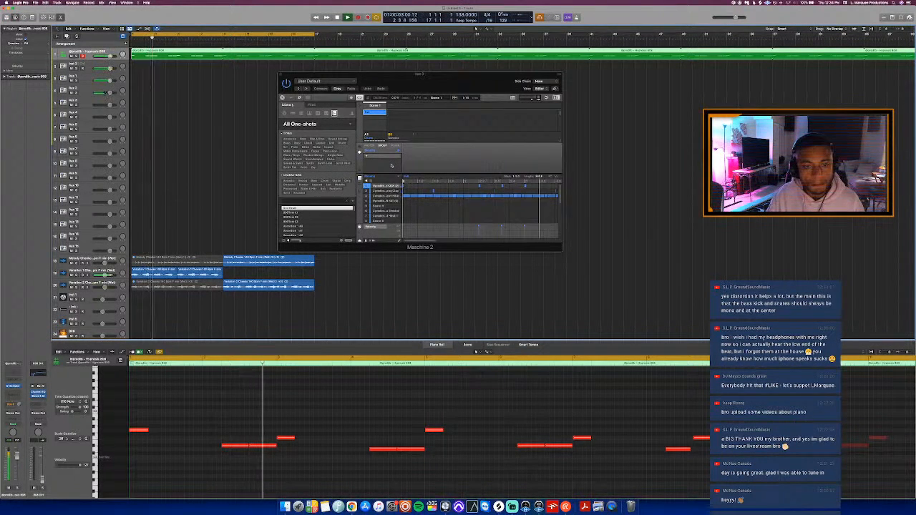
pyautogui.press('e')
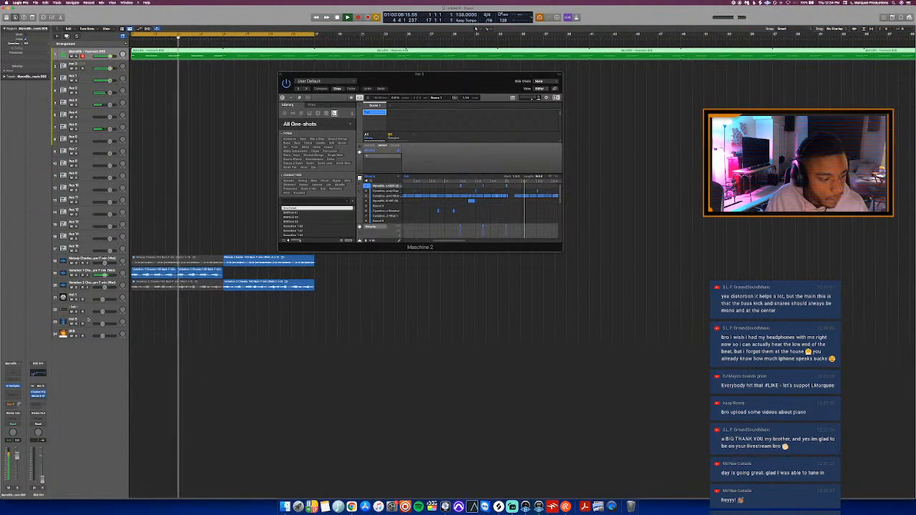
pyautogui.click(88, 320)
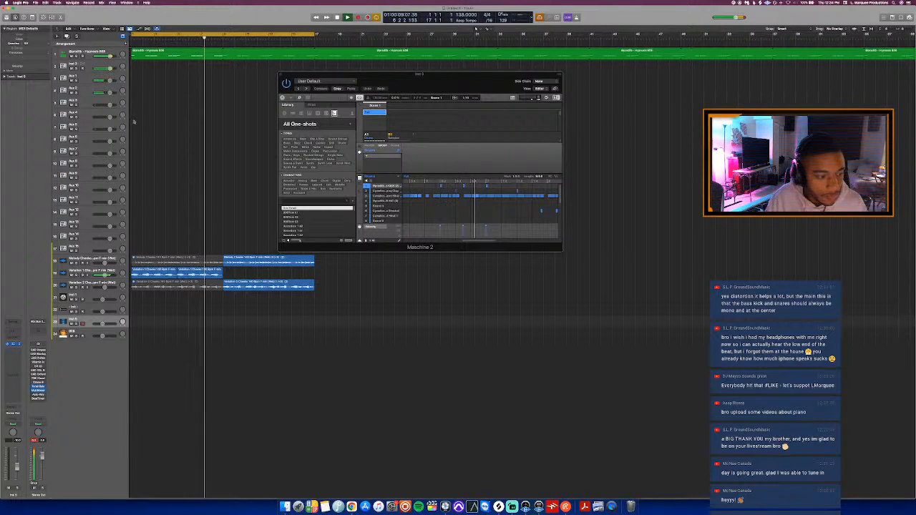
pyautogui.click(13, 344)
# - Select the 808 track and audition it in solo from the beginning with its distortion send, then turn solo off
pyautogui.click(91, 52)
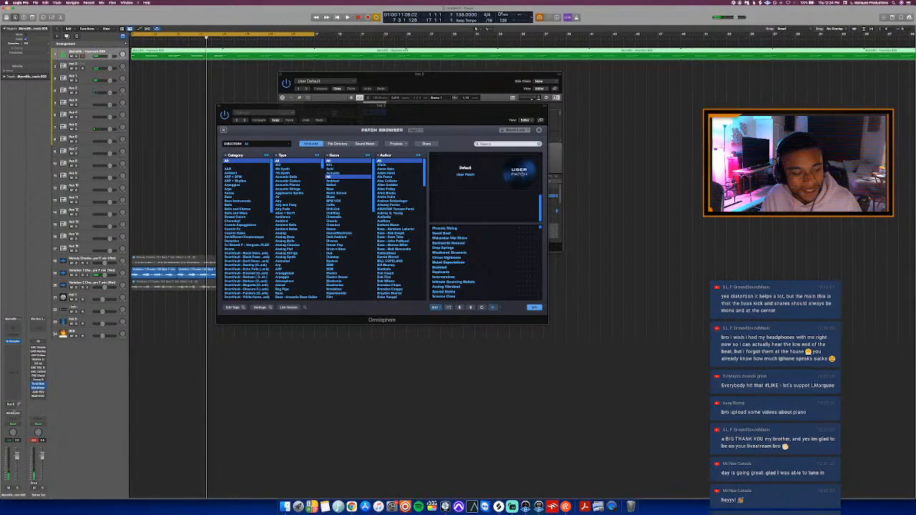
pyautogui.click(10, 404)
pyautogui.click(126, 395)
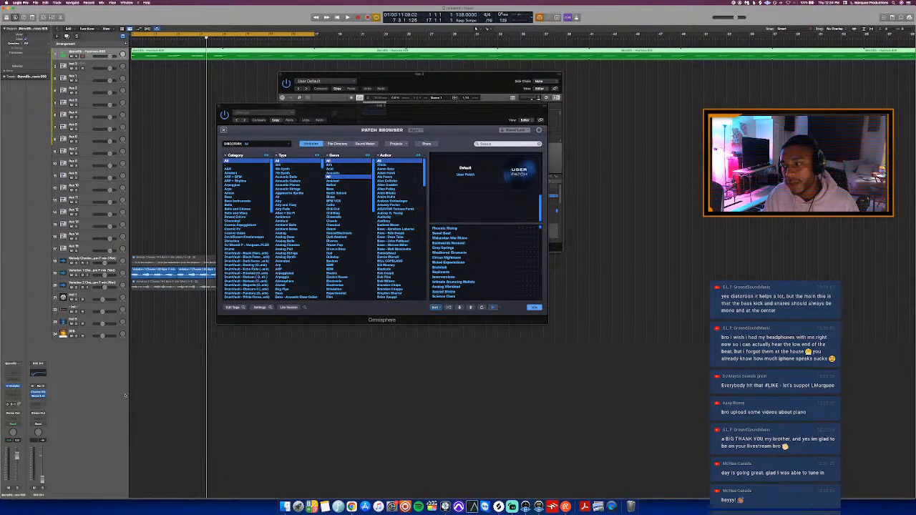
pyautogui.press('s')
pyautogui.press('Return')
pyautogui.press('space')
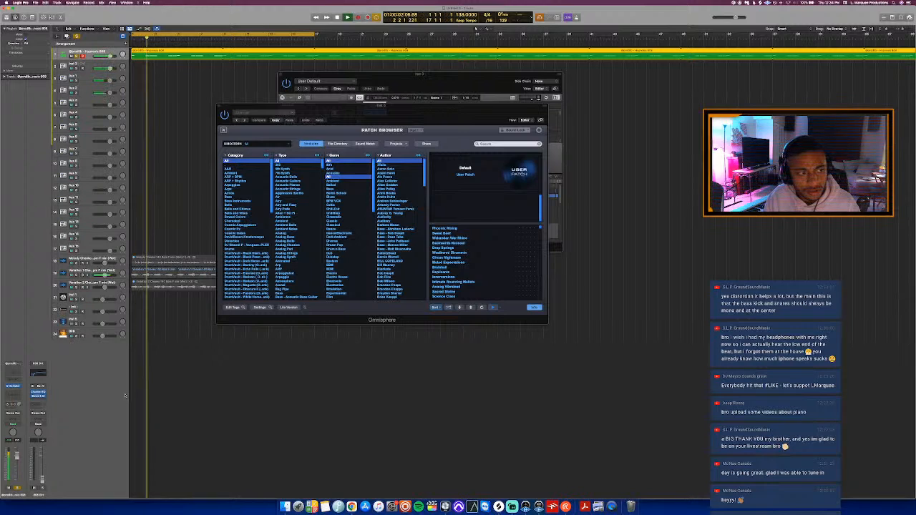
pyautogui.press('s')
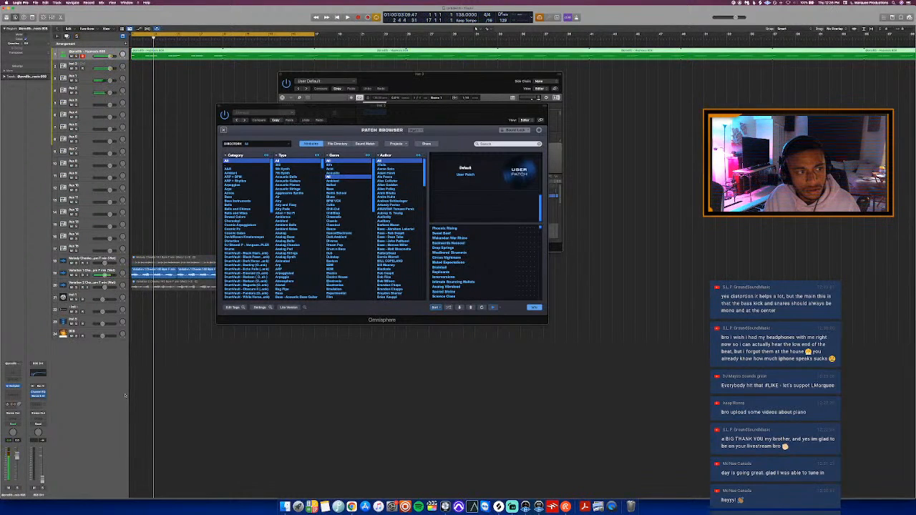
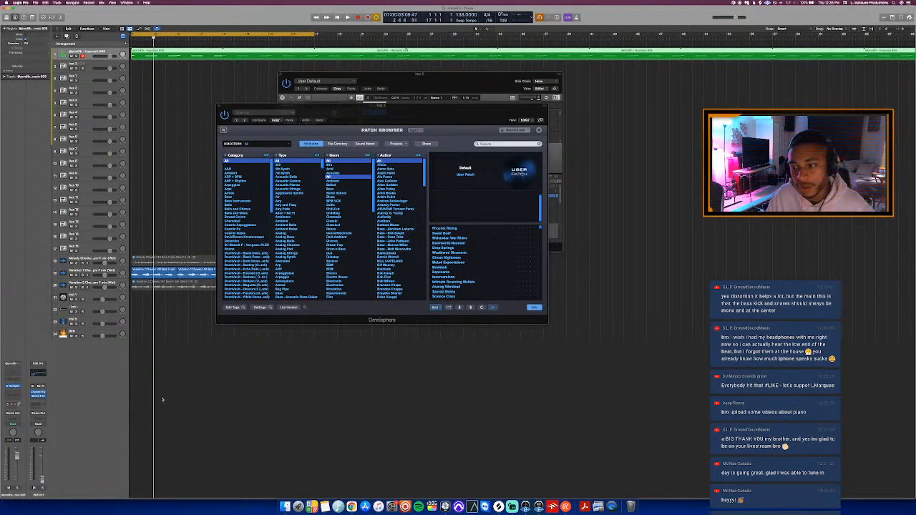
# - Play the beat and limit Omnisphere's patch browser to the WavSupply - Nick Mira - Chernobyl (Omnisphere Bank) user directory
pyautogui.press('space')
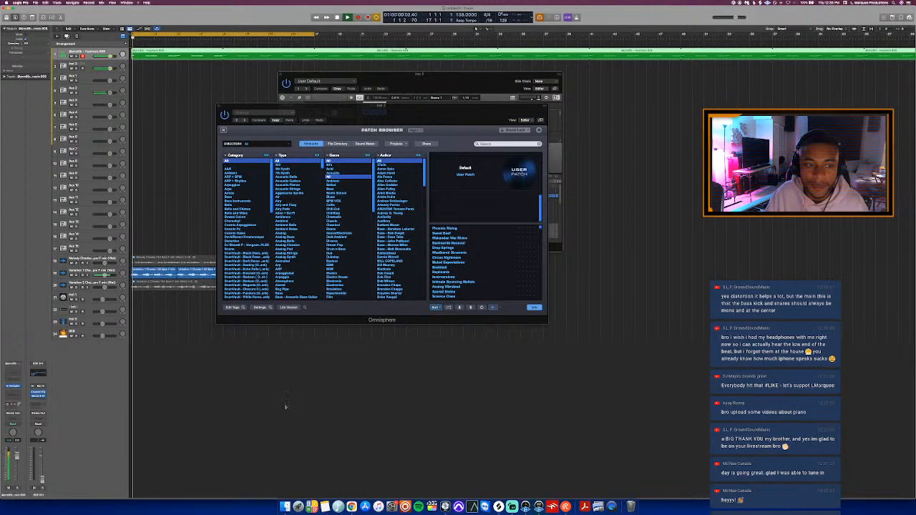
pyautogui.click(266, 144)
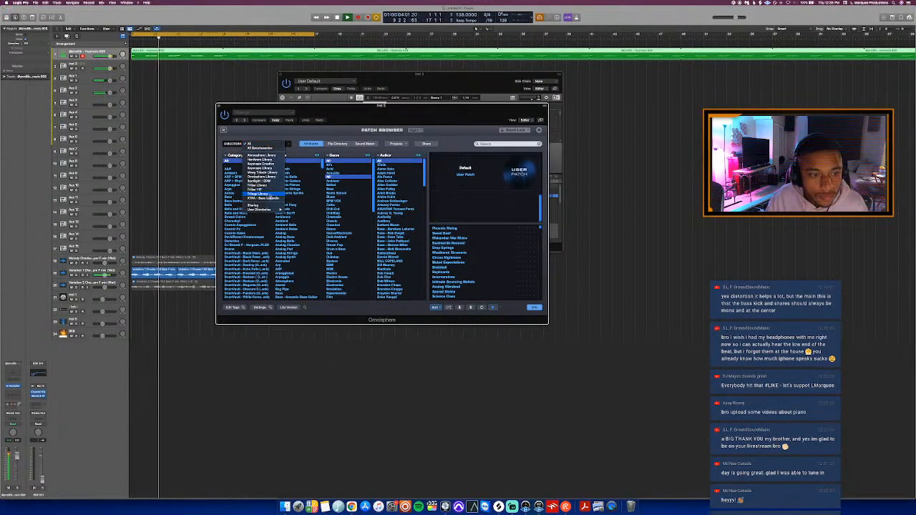
pyautogui.moveTo(279, 211)
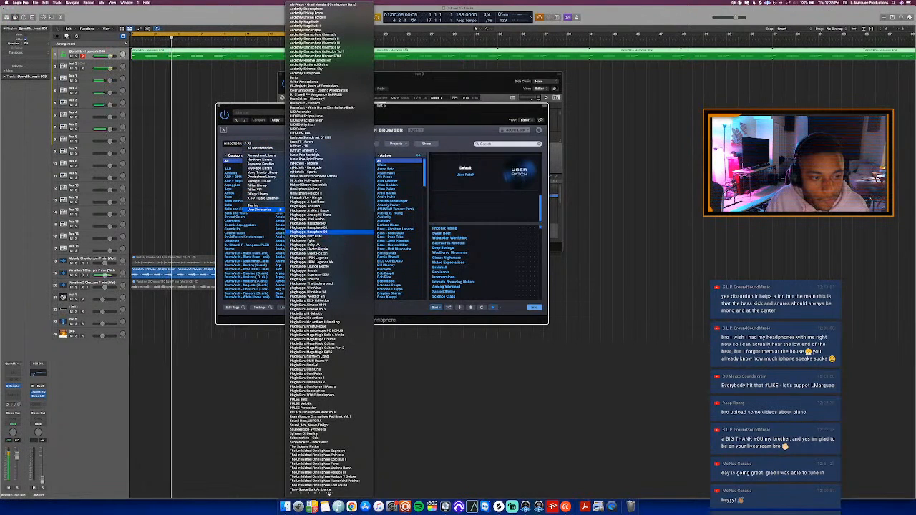
pyautogui.scroll(-3, 331, 214)
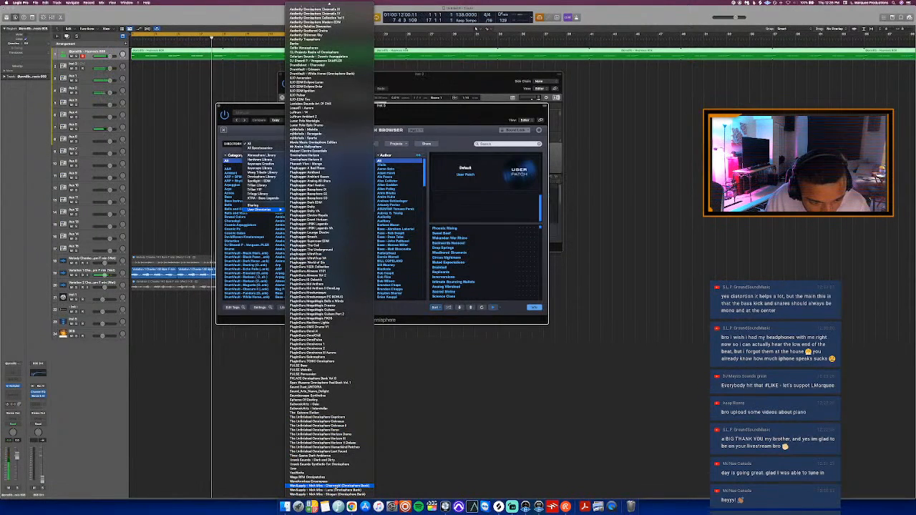
pyautogui.click(334, 486)
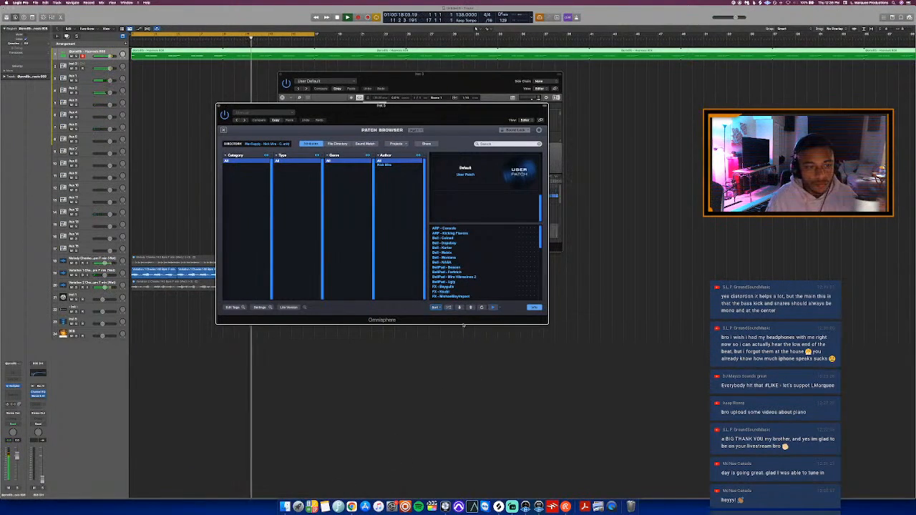
# - Browse the bank's patches and load the Pad - Fetti patch in Omnisphere
pyautogui.scroll(-3, 467, 290)
pyautogui.scroll(-2, 468, 295)
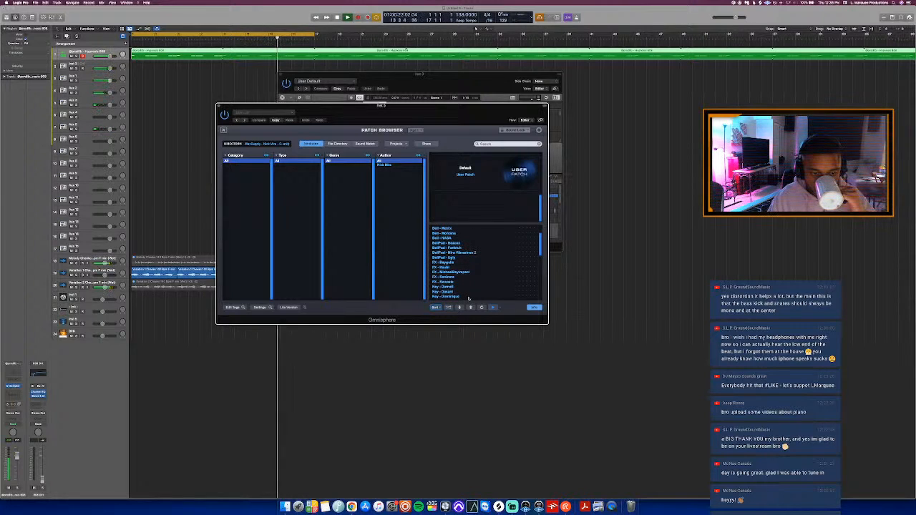
pyautogui.scroll(-2, 469, 299)
pyautogui.scroll(-10, 465, 287)
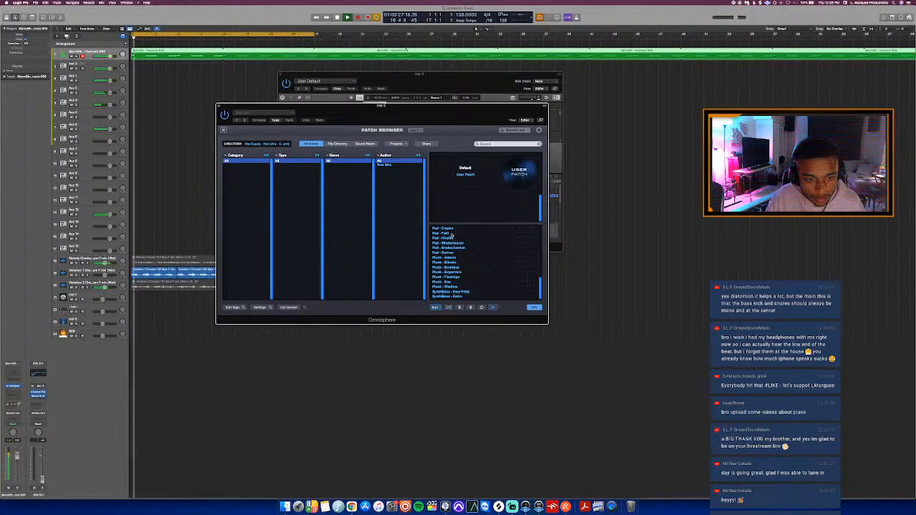
pyautogui.click(451, 234)
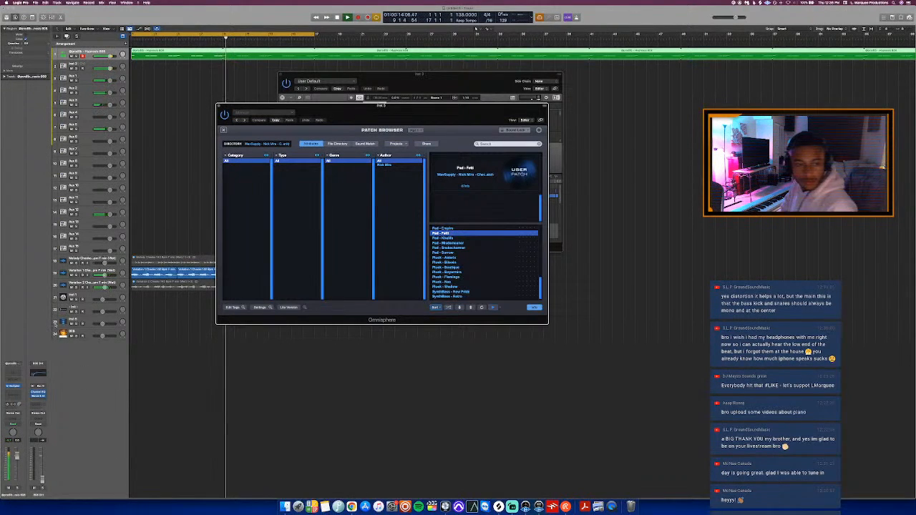
# - Select the Omnisphere instrument track and audition the loaded pad against the beat from the beginning, stopping playback when done
pyautogui.click(89, 319)
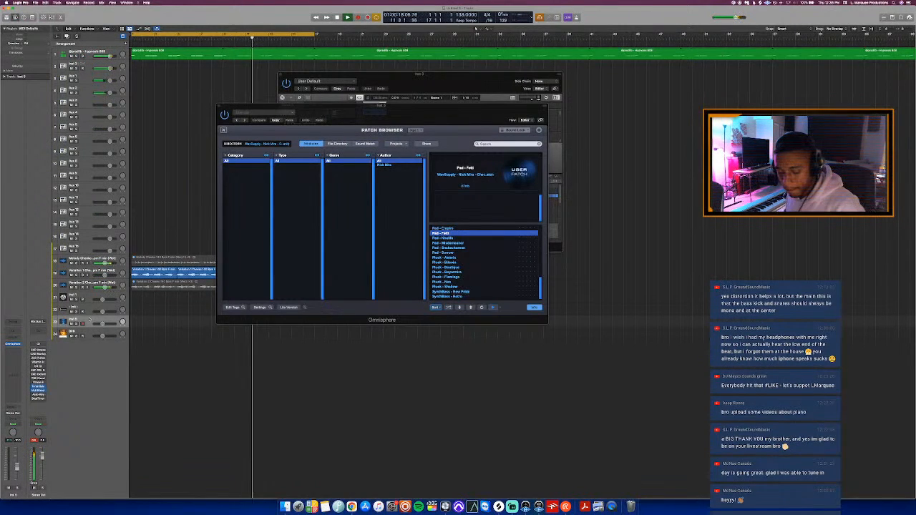
pyautogui.press('Return')
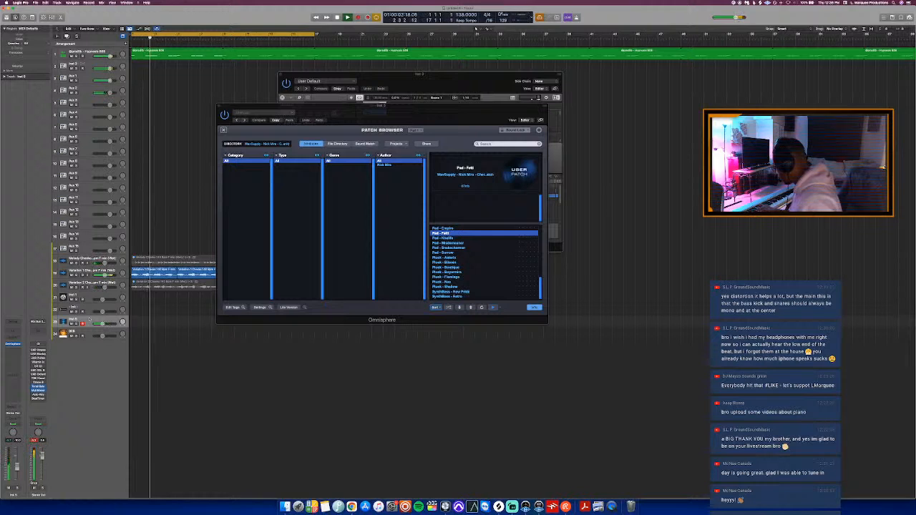
pyautogui.press('space')
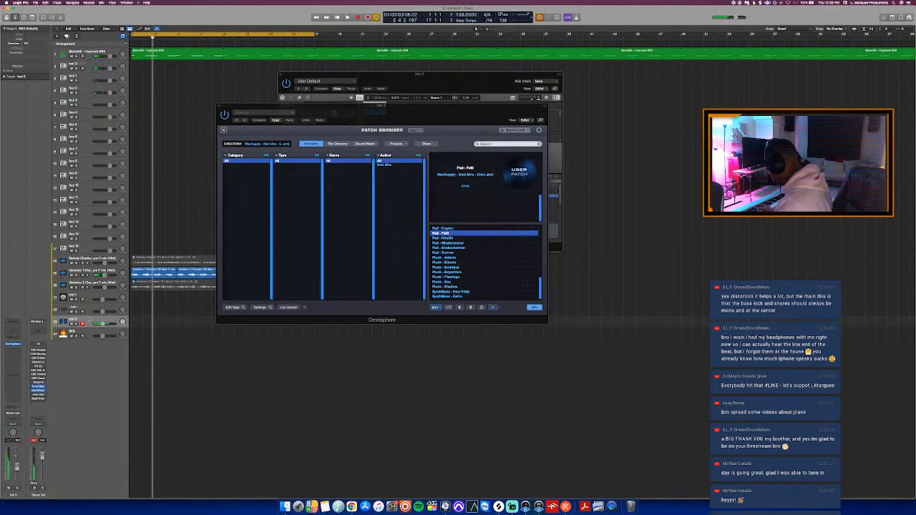
pyautogui.press('Return')
pyautogui.press('space')
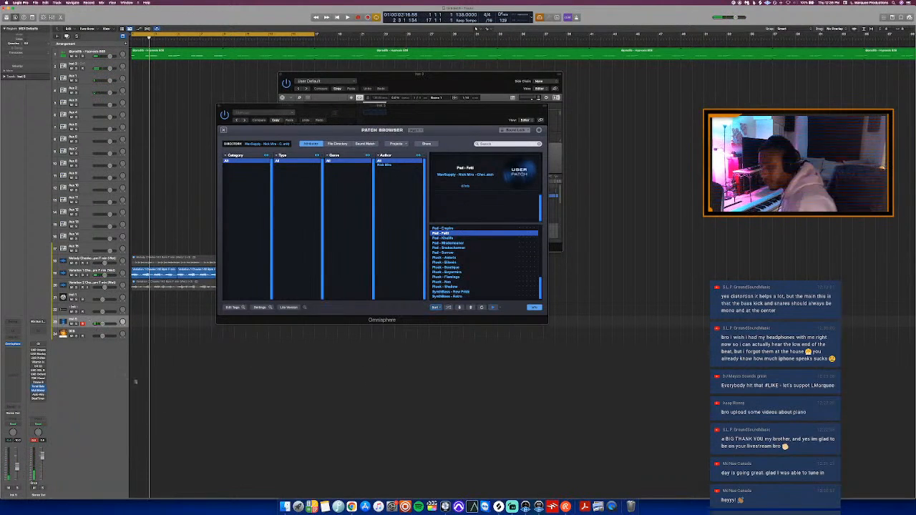
# - Save the untitled project under a new name in the Logic folder
pyautogui.click(407, 107)
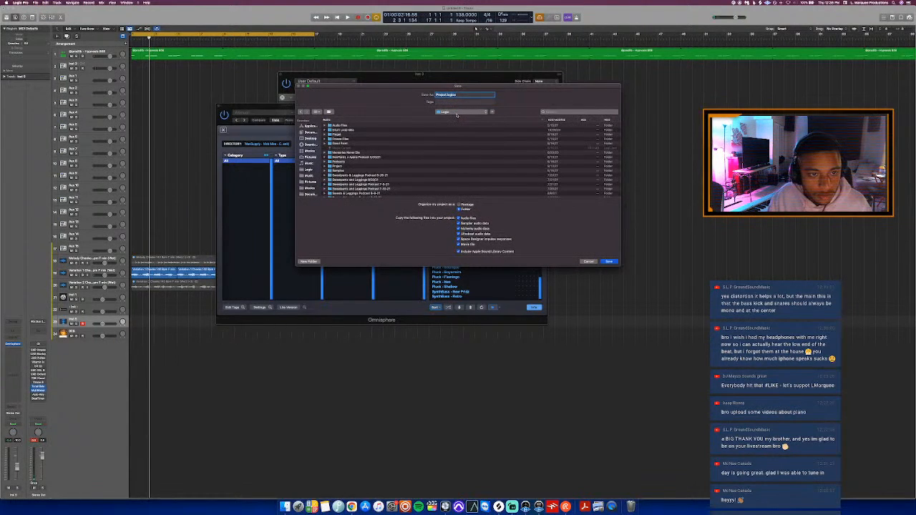
pyautogui.click(310, 169)
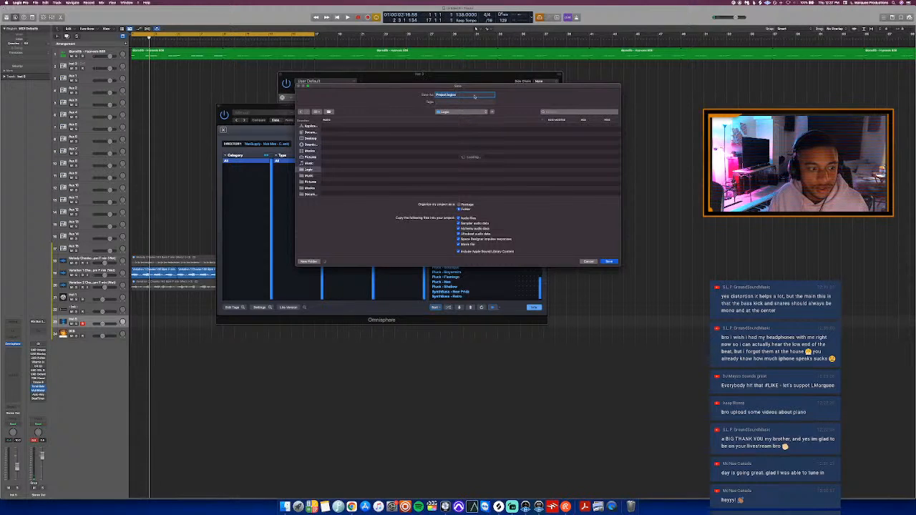
pyautogui.write('Lay')
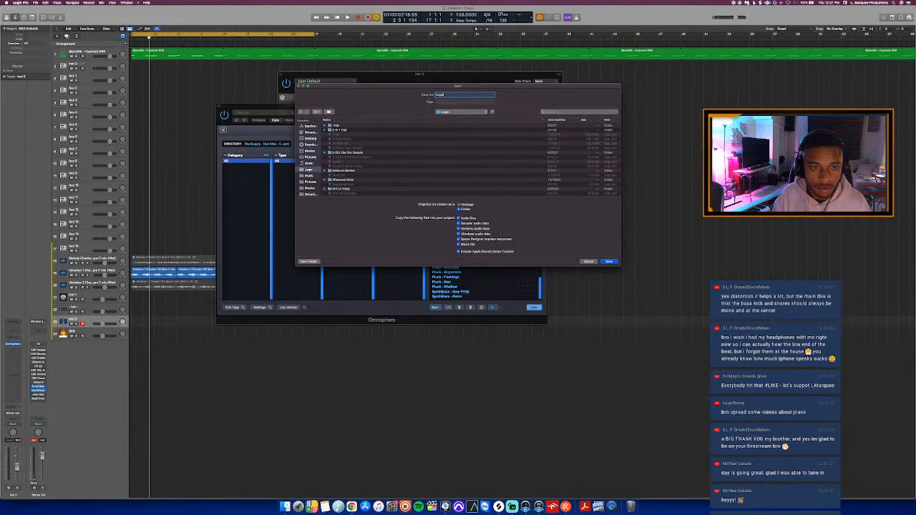
pyautogui.press('Return')
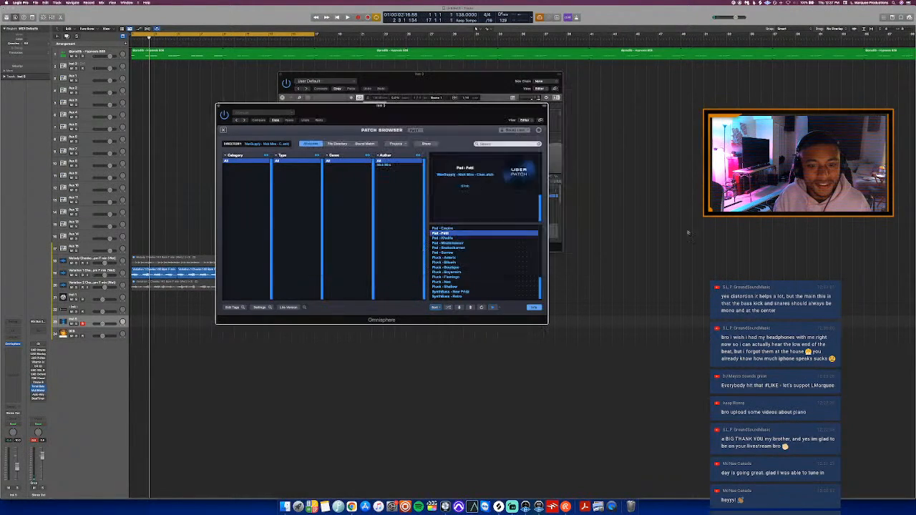
# - Move Omnisphere's window down, switch from the full patch browser to its main view and audition the pad with the beat
pyautogui.moveTo(434, 104); pyautogui.dragTo(459, 148)
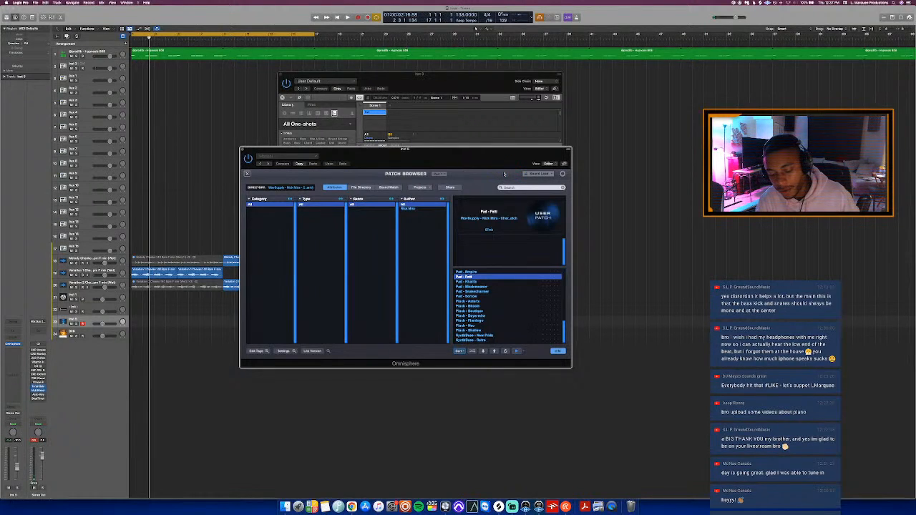
pyautogui.click(504, 174)
pyautogui.press('space')
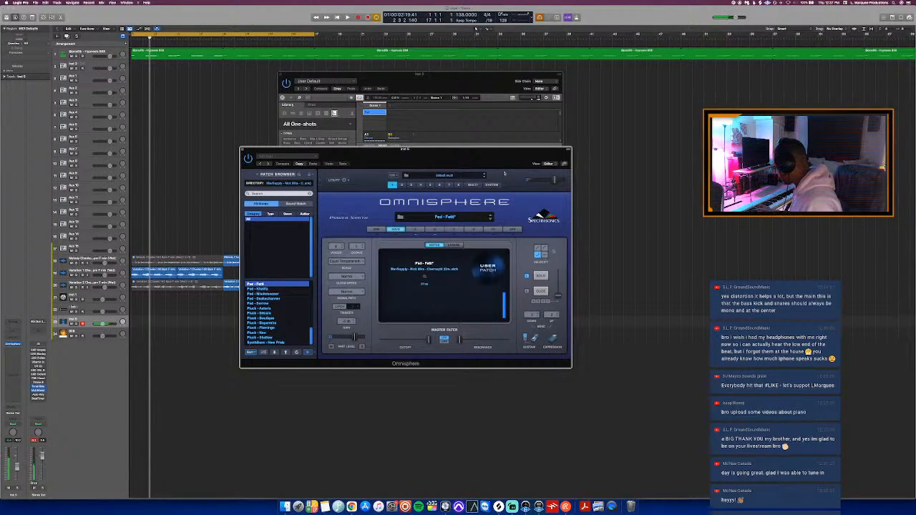
pyautogui.moveTo(484, 161); pyautogui.dragTo(486, 162)
pyautogui.press('space')
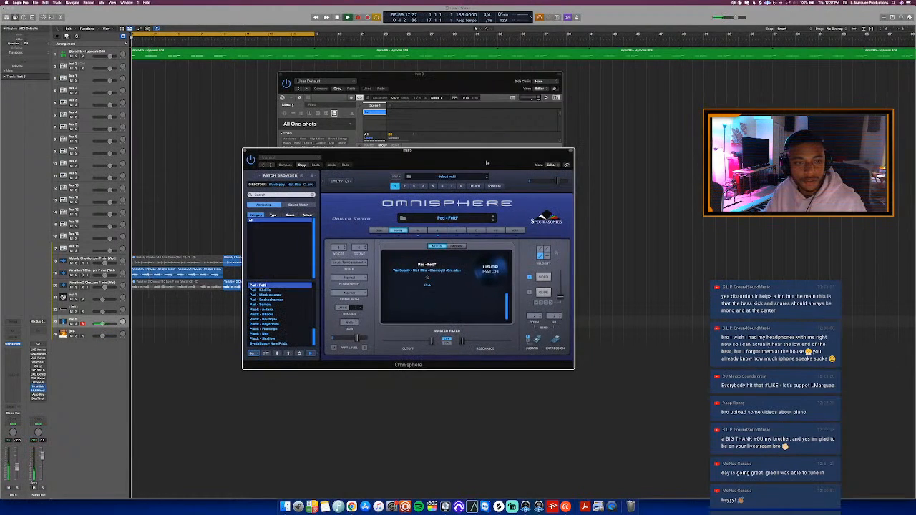
pyautogui.press('space')
# - Set the I/O buffer size to 512 samples in the audio device preferences and apply the change
pyautogui.click(19, 3)
pyautogui.moveTo(27, 16)
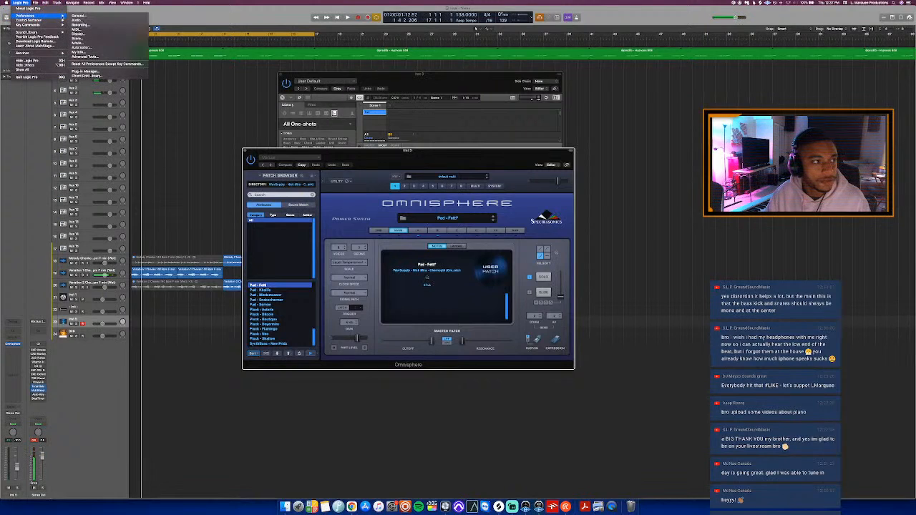
pyautogui.click(75, 20)
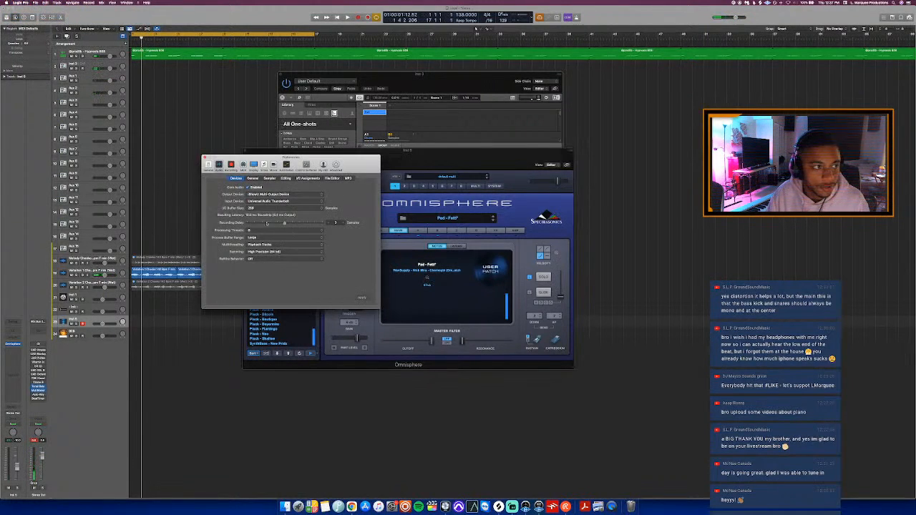
pyautogui.click(256, 208)
pyautogui.click(256, 215)
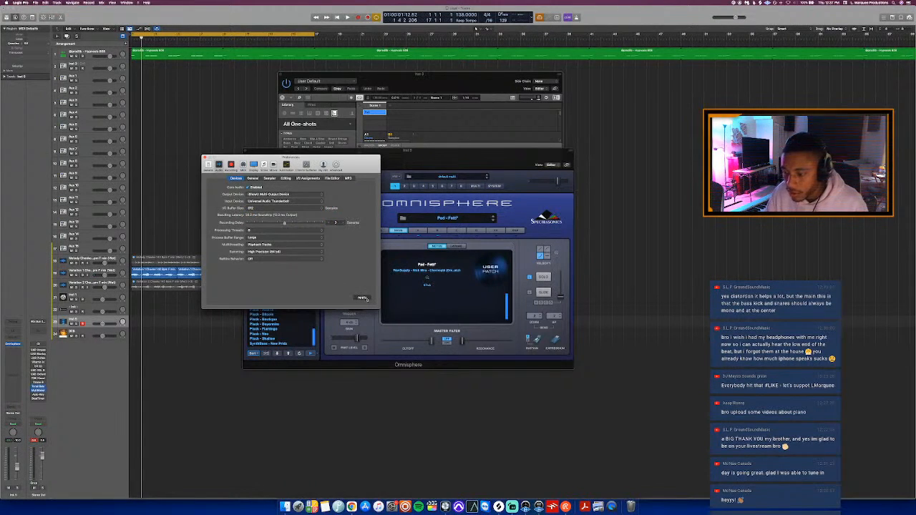
pyautogui.click(363, 298)
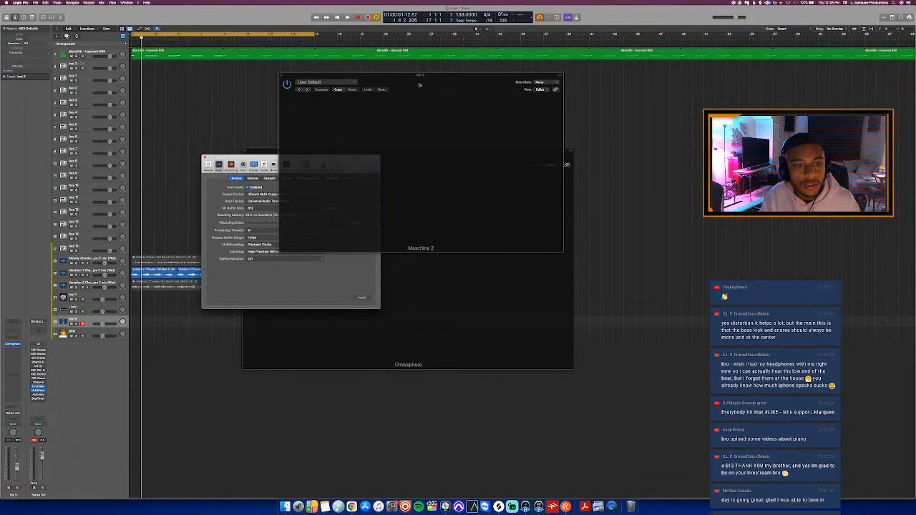
pyautogui.click(314, 162)
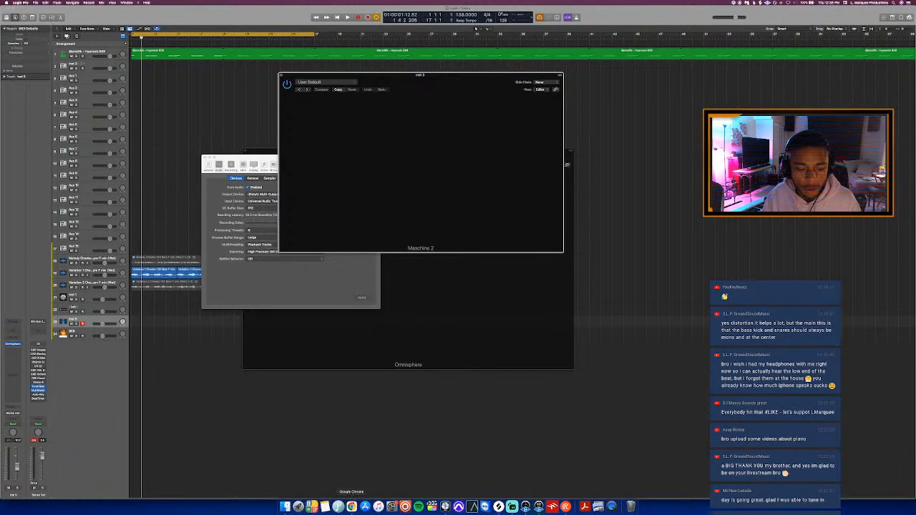
pyautogui.rightClick(351, 507)
pyautogui.click(353, 491)
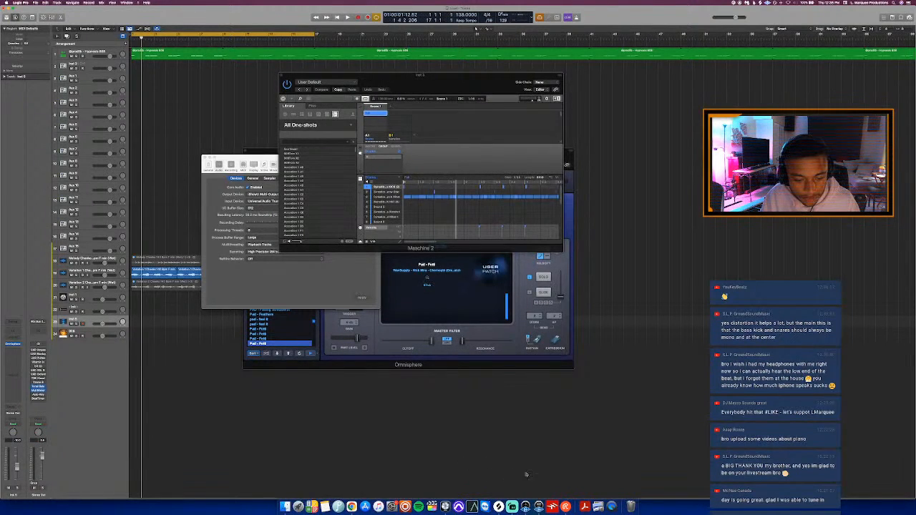
# - Bring Omnisphere to the front, close the Preferences window, then move Omnisphere aside and close it
pyautogui.click(403, 336)
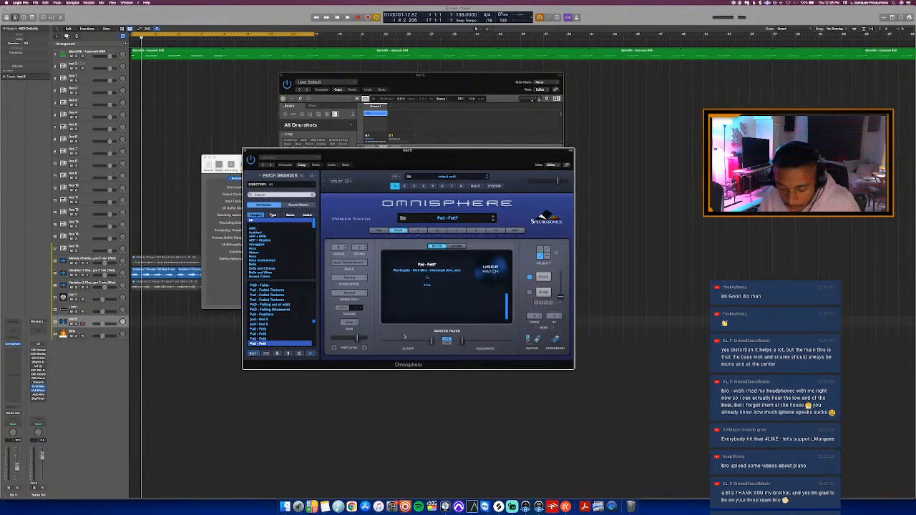
pyautogui.moveTo(421, 162); pyautogui.dragTo(445, 169)
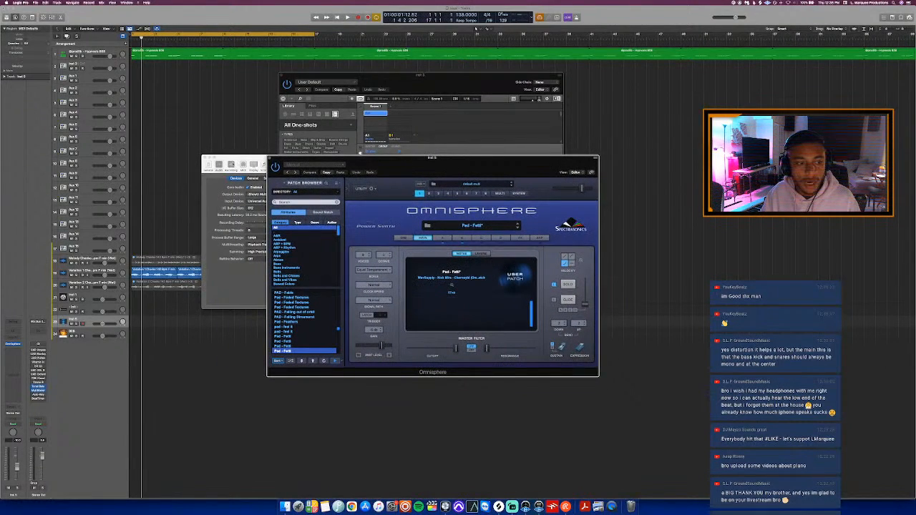
pyautogui.click(206, 158)
pyautogui.moveTo(443, 161); pyautogui.dragTo(311, 141)
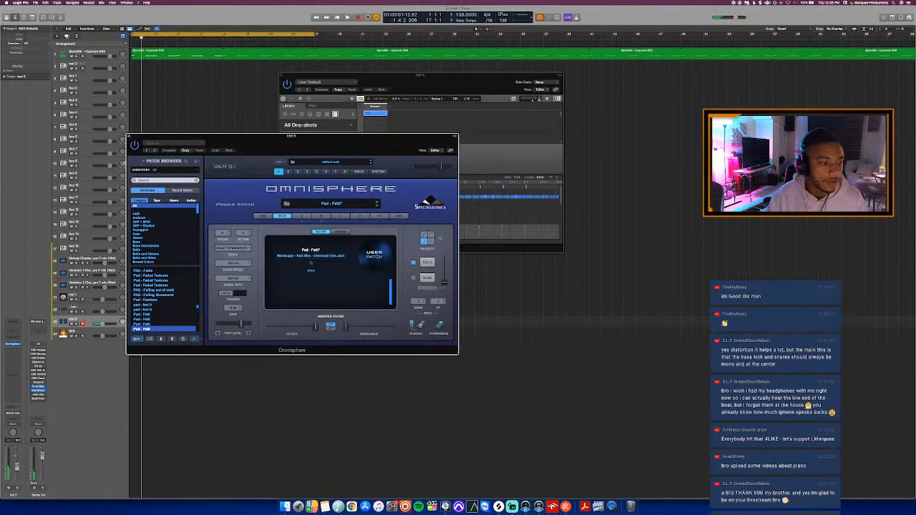
pyautogui.click(130, 136)
# - Select the Serum track, play the beat, load the PD Classics preset from the Echo Sound Works user presets and audition it from the start
pyautogui.click(90, 307)
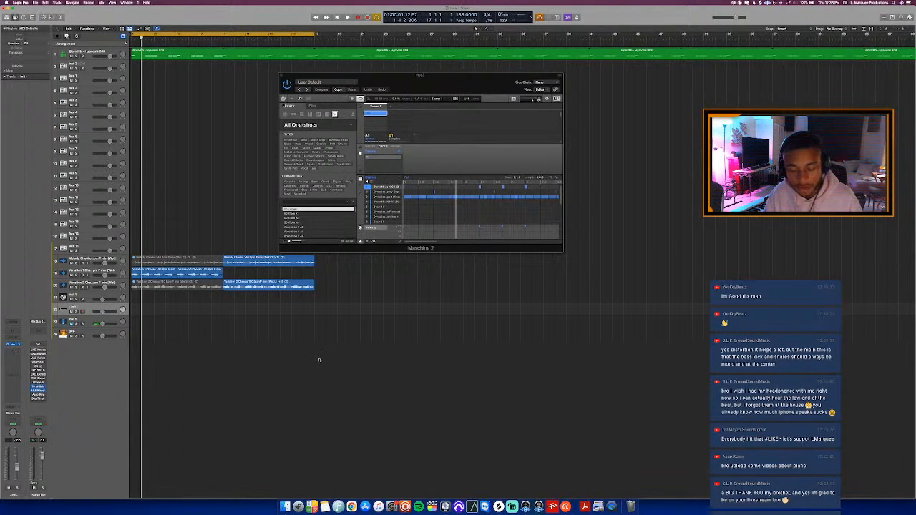
pyautogui.press('space')
pyautogui.click(404, 90)
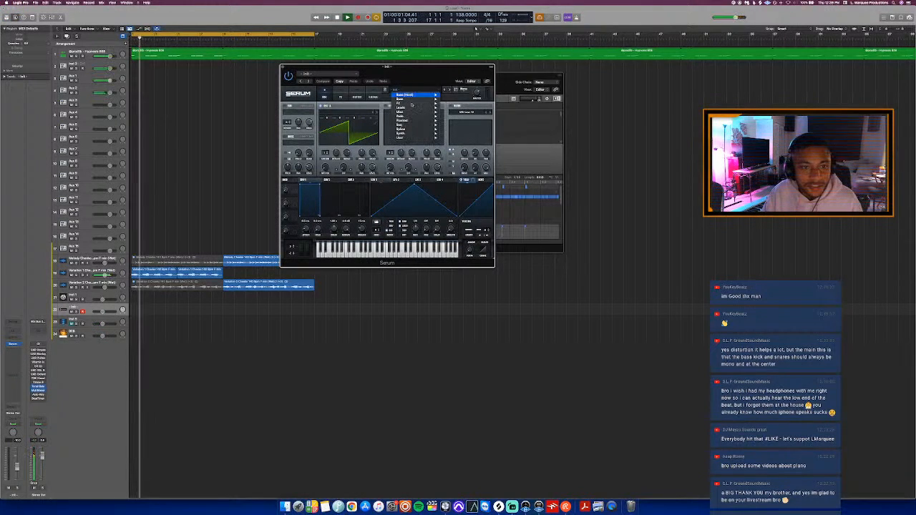
pyautogui.moveTo(420, 139)
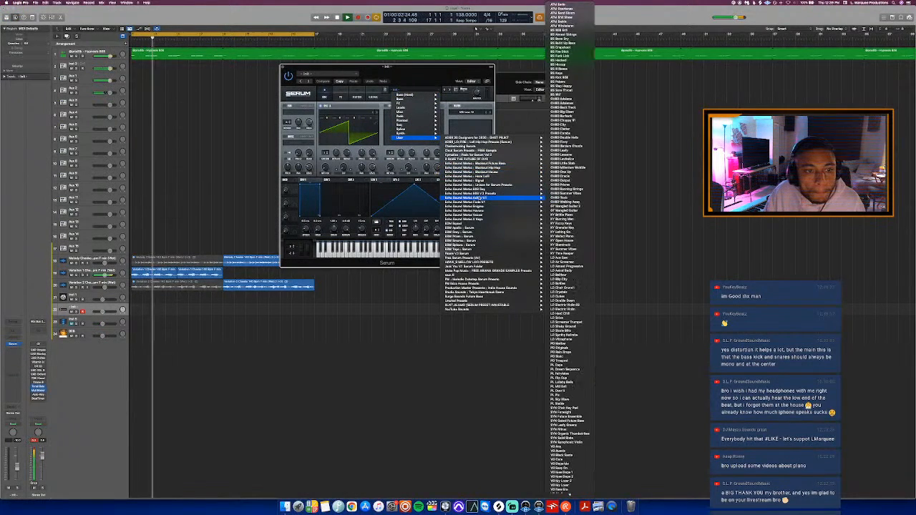
pyautogui.moveTo(486, 216)
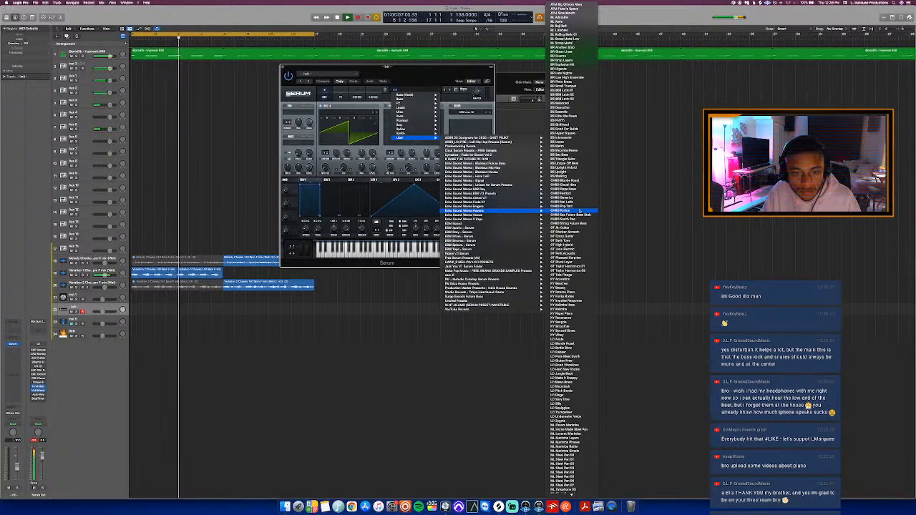
pyautogui.scroll(-5, 580, 212)
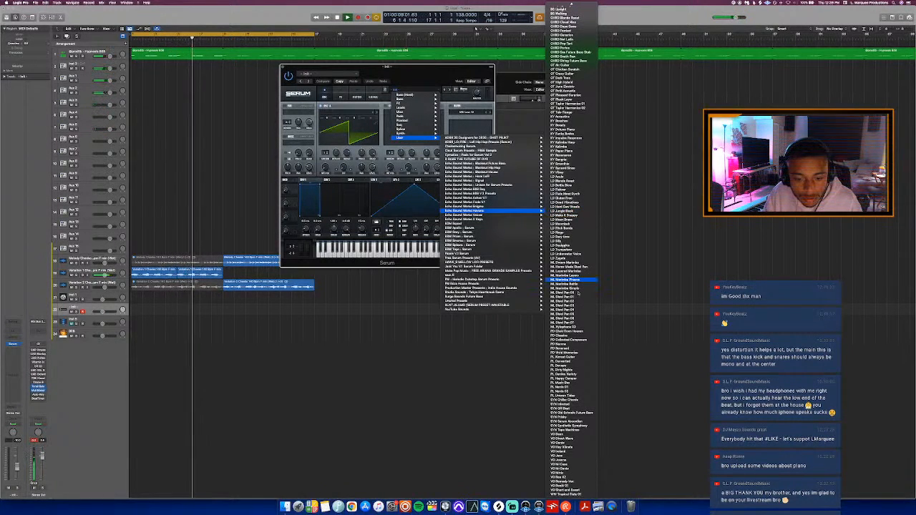
pyautogui.click(570, 339)
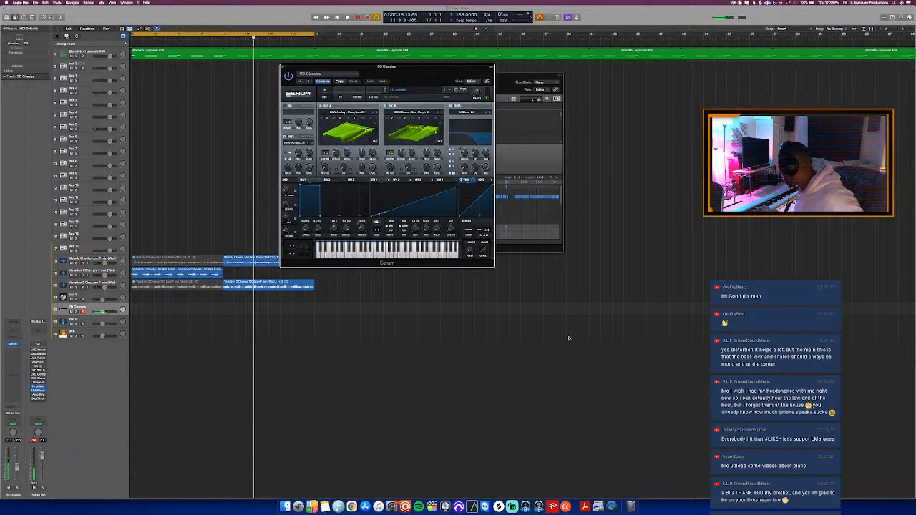
pyautogui.press('Return')
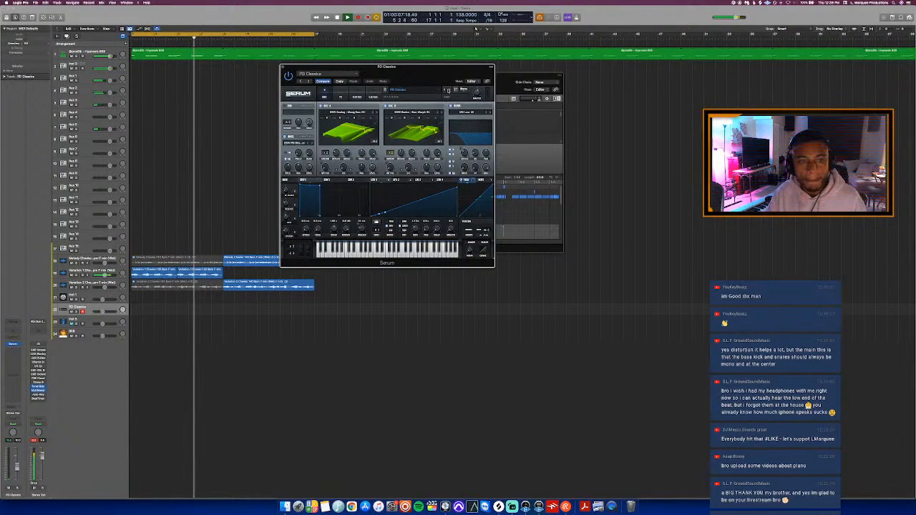
# - Load Serum's PD Collected Composure preset, play a two-bar chord part into a region from the song start and play it back
pyautogui.click(448, 90)
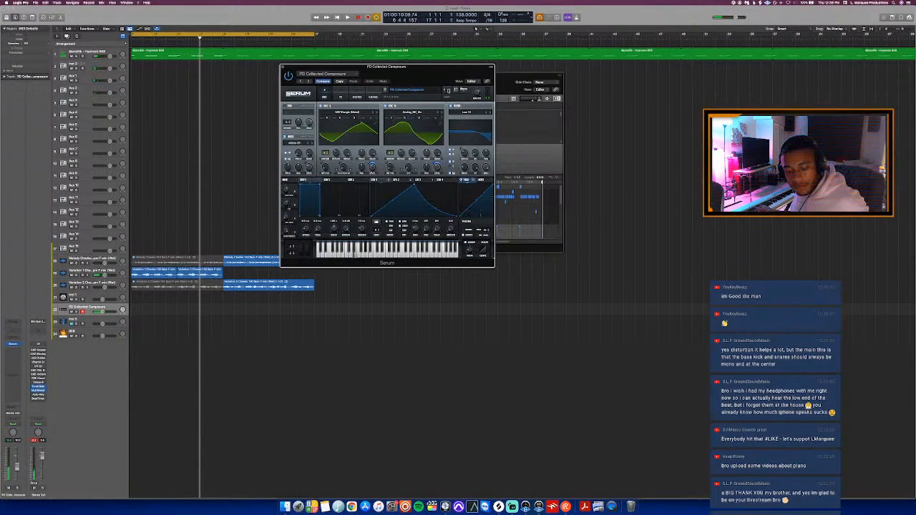
pyautogui.press('Return')
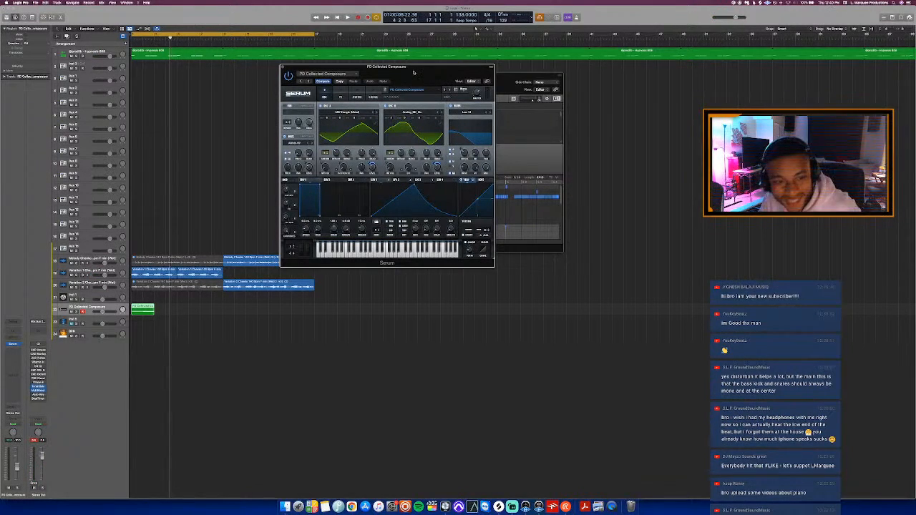
pyautogui.press('space')
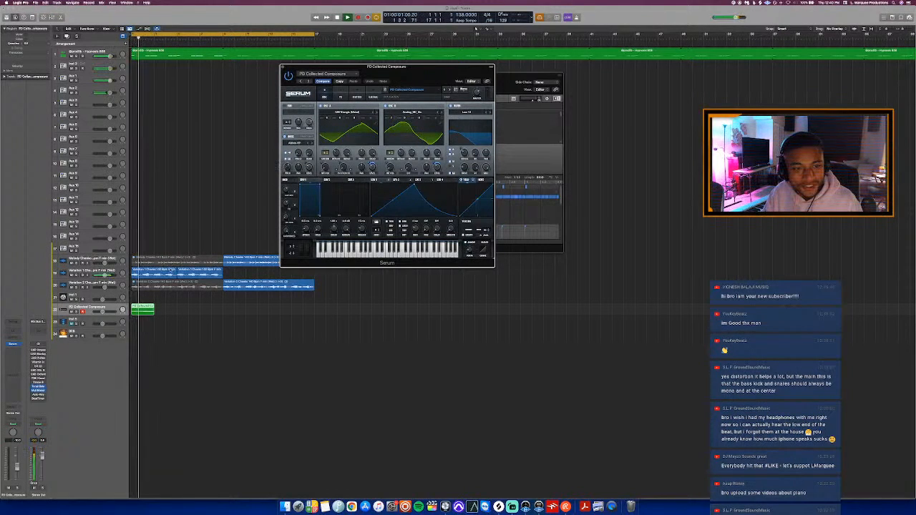
# - Open the new Serum region in the piano roll, quantize all its notes to 1/16 note and play it with the beat
pyautogui.doubleClick(143, 311)
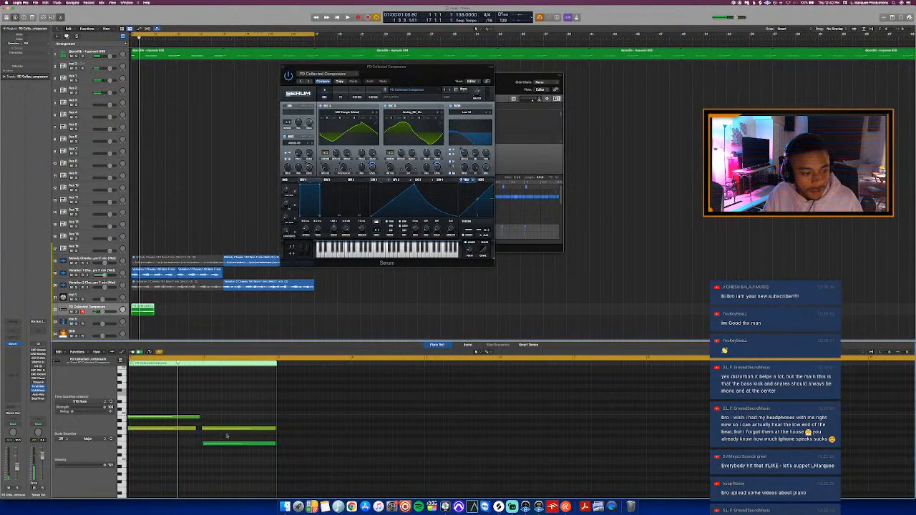
pyautogui.press('super+a')
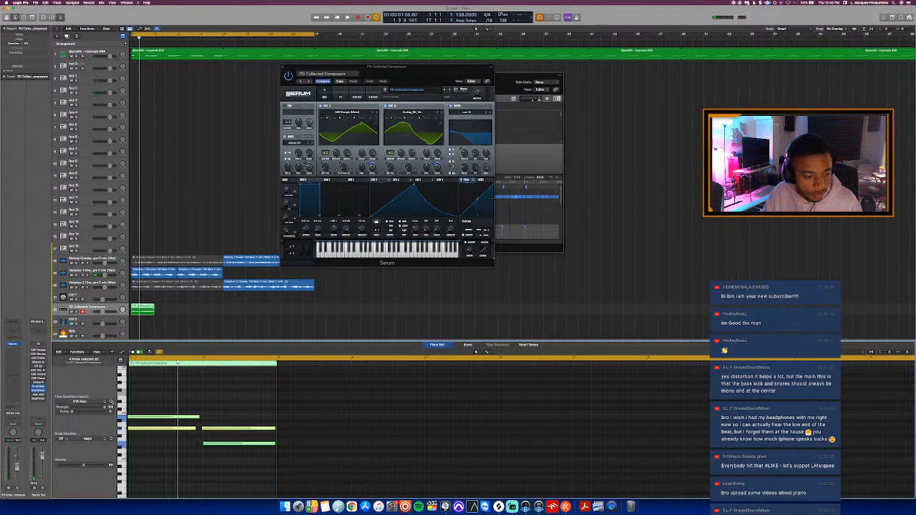
pyautogui.press('space')
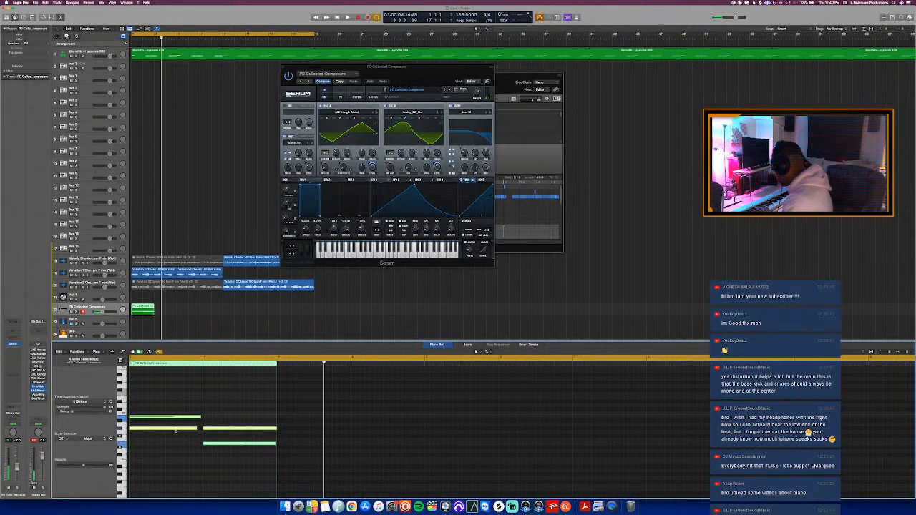
pyautogui.press('space')
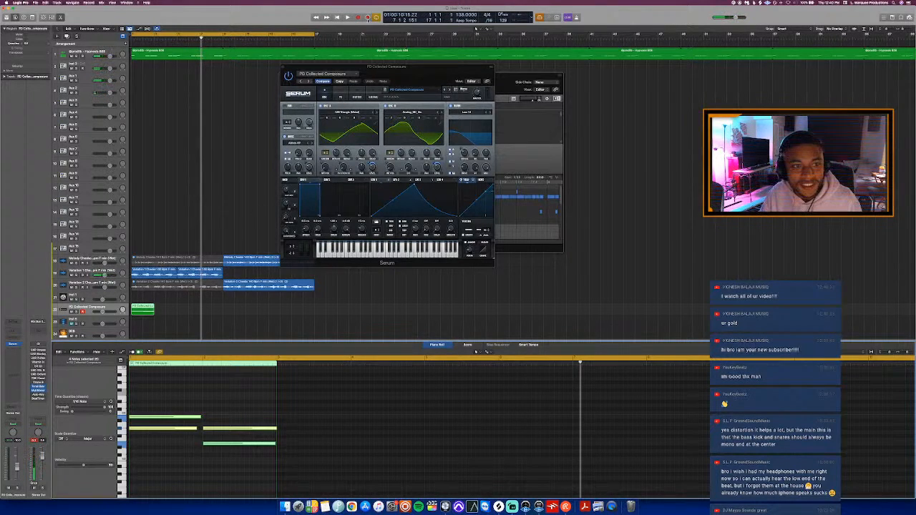
# - Capture the chord just played as a new Serum region, join it with the first region and play the result
pyautogui.click(368, 18)
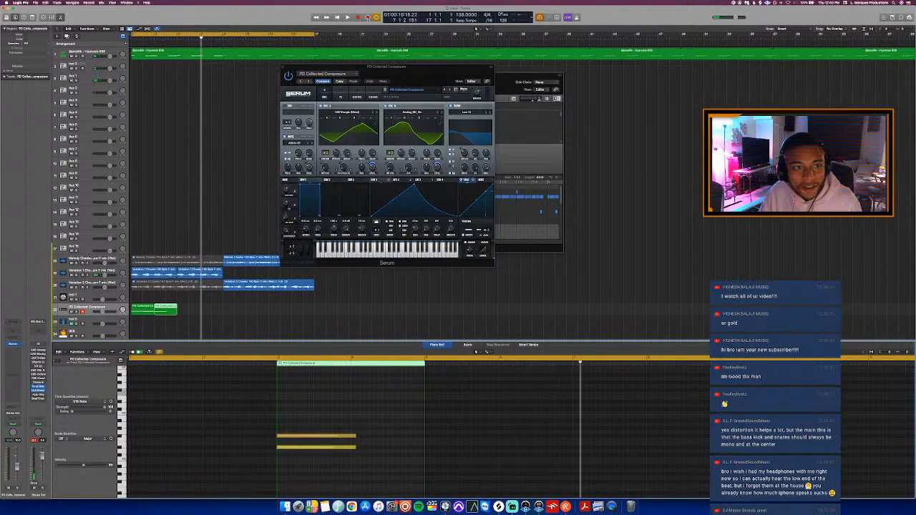
pyautogui.click(191, 319)
pyautogui.click(173, 308)
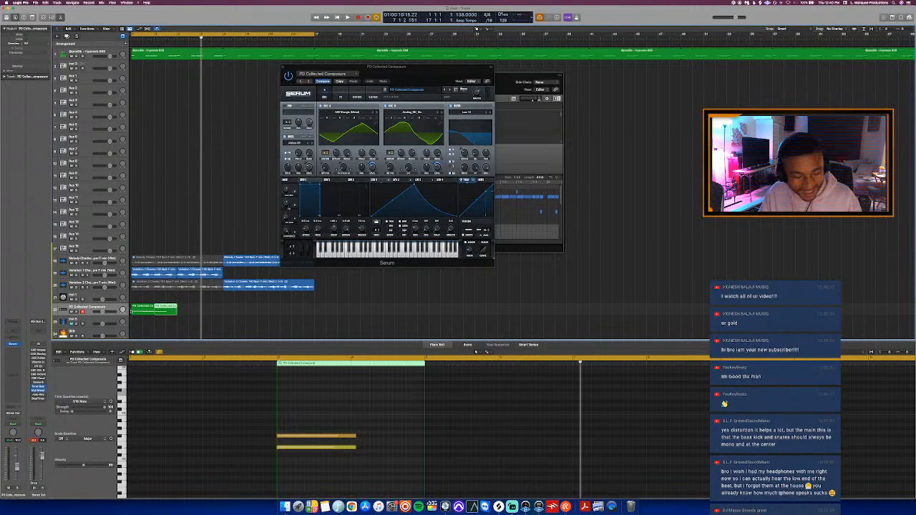
pyautogui.keyDown('shift'); pyautogui.click(137, 311); pyautogui.keyUp('shift')
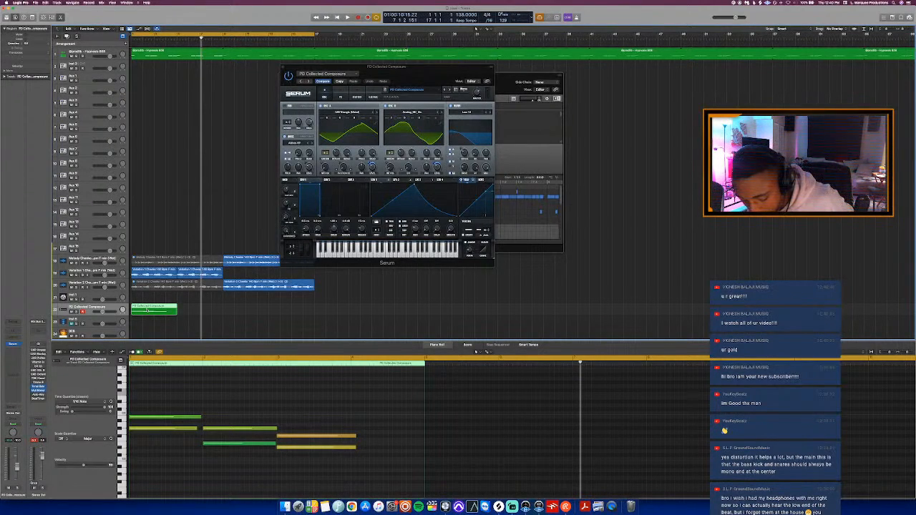
pyautogui.press('space')
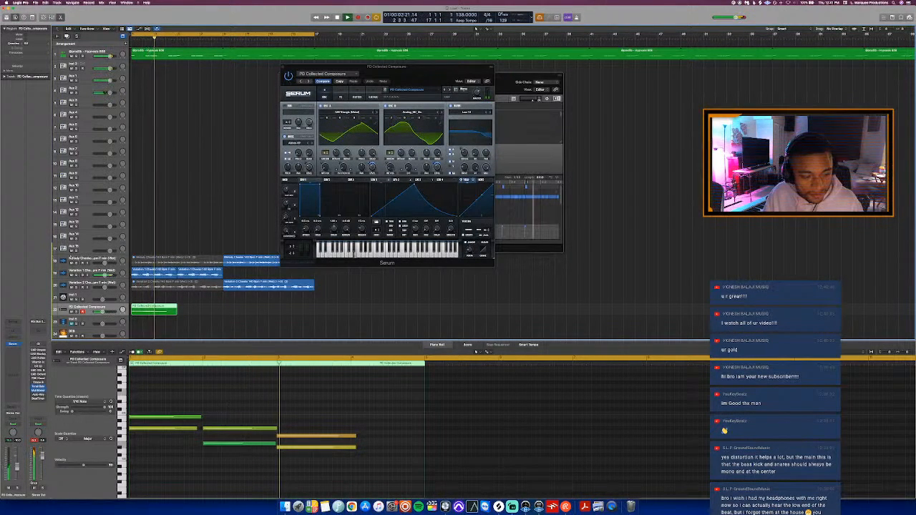
# - Solo the Serum chord region together with the three melody loop tracks and listen to them without the drums and 808
pyautogui.hotkey('ctrl', 's')
pyautogui.click(77, 287)
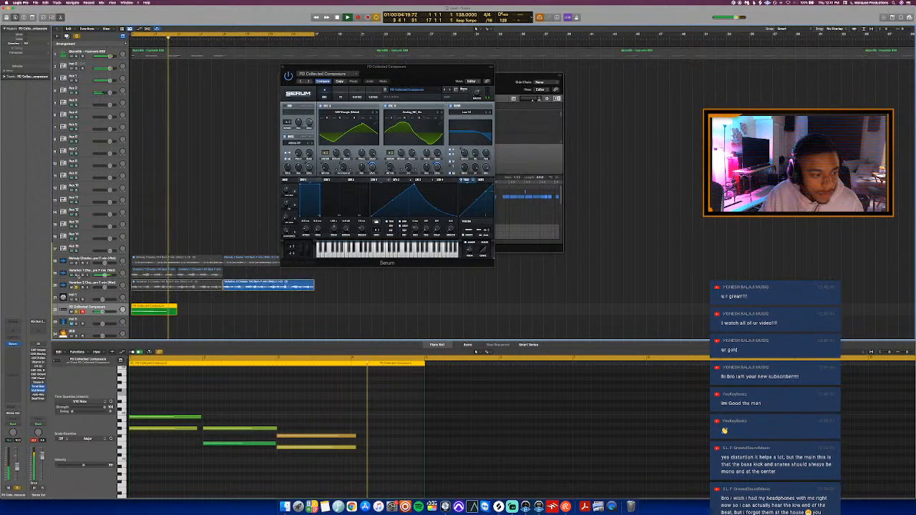
pyautogui.click(76, 275)
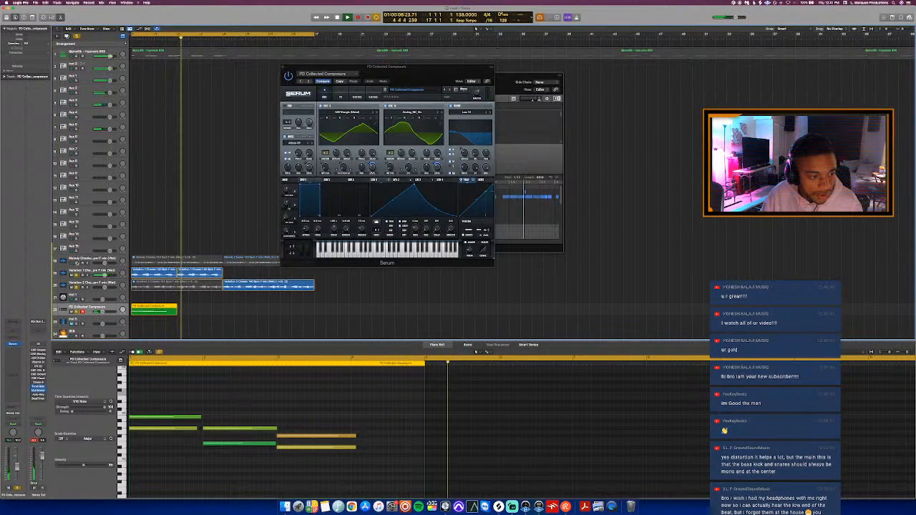
pyautogui.click(77, 262)
pyautogui.press('space')
pyautogui.click(191, 310)
pyautogui.press('space')
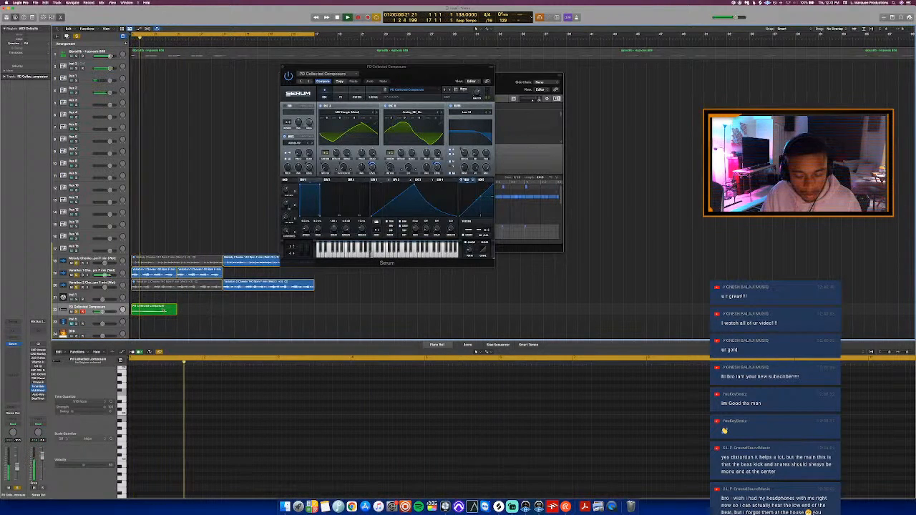
pyautogui.click(164, 310)
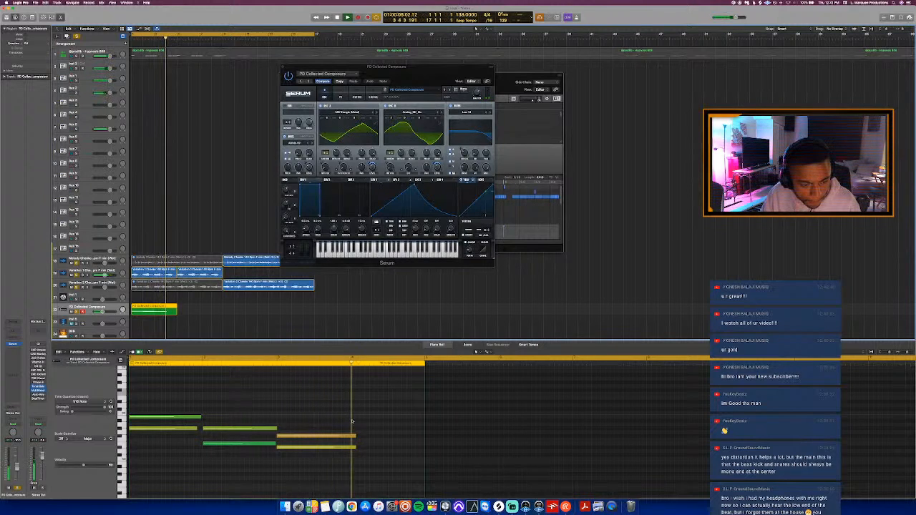
pyautogui.press('space')
# - Move the two-note chord from bar 3 to bar 4 in the piano roll and play the part
pyautogui.click(291, 437)
pyautogui.moveTo(285, 437); pyautogui.dragTo(360, 436)
pyautogui.click(187, 358)
pyautogui.click(174, 360)
pyautogui.press('Return')
pyautogui.click(212, 360)
pyautogui.press('space')
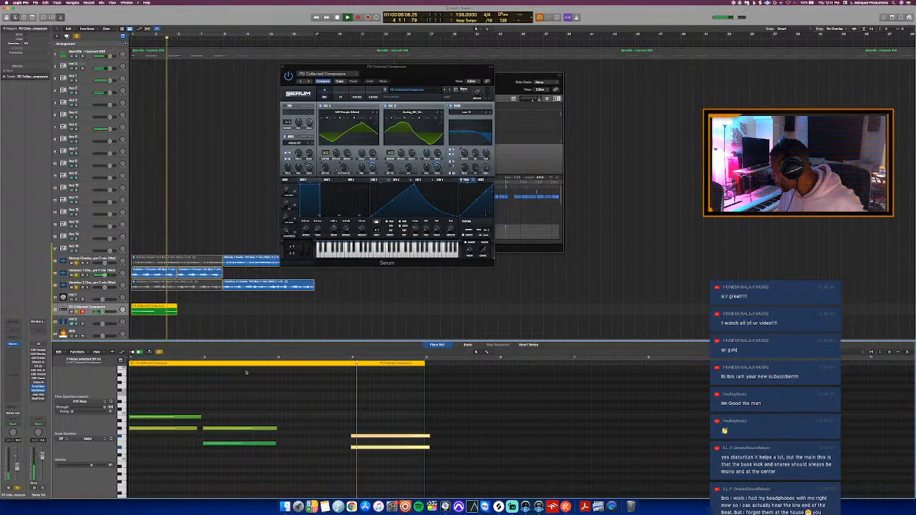
# - Copy the two-note chord from bar 2 into bar 3 and play the part from the start
pyautogui.moveTo(247, 411); pyautogui.dragTo(246, 474)
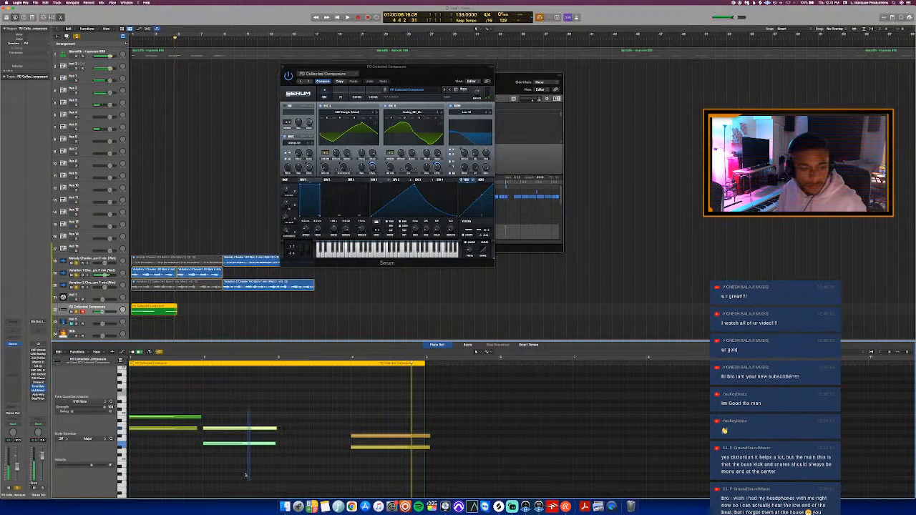
pyautogui.moveTo(206, 427); pyautogui.dragTo(285, 433)
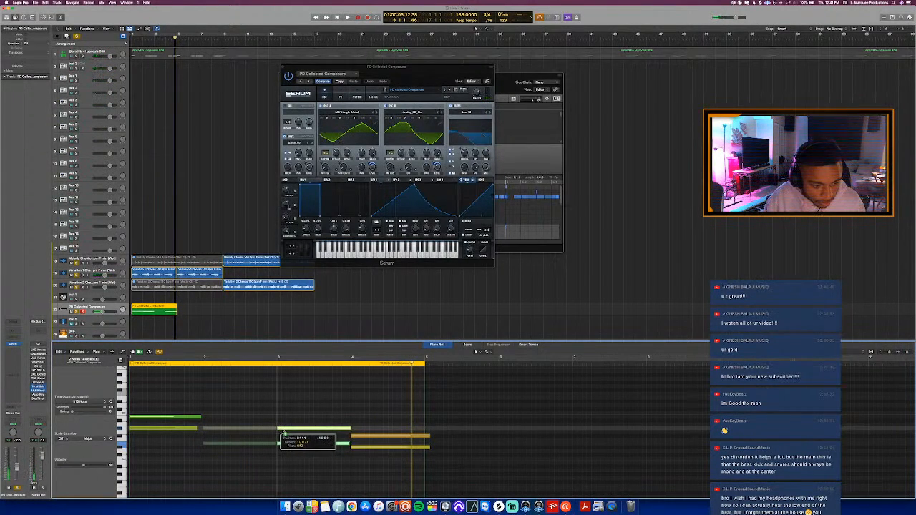
pyautogui.press('space')
pyautogui.press('c')
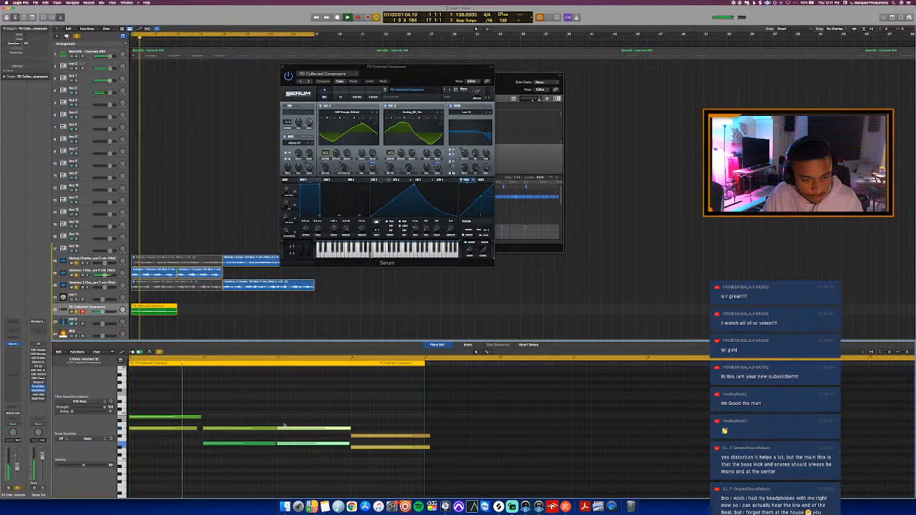
# - Check the notes of the bar 4 chord during playback and close the piano roll
pyautogui.press('super+a')
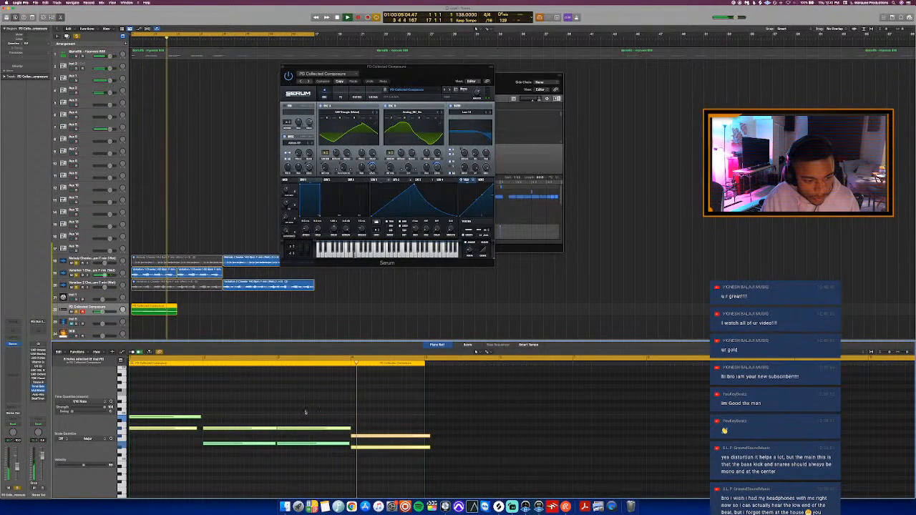
pyautogui.click(365, 449)
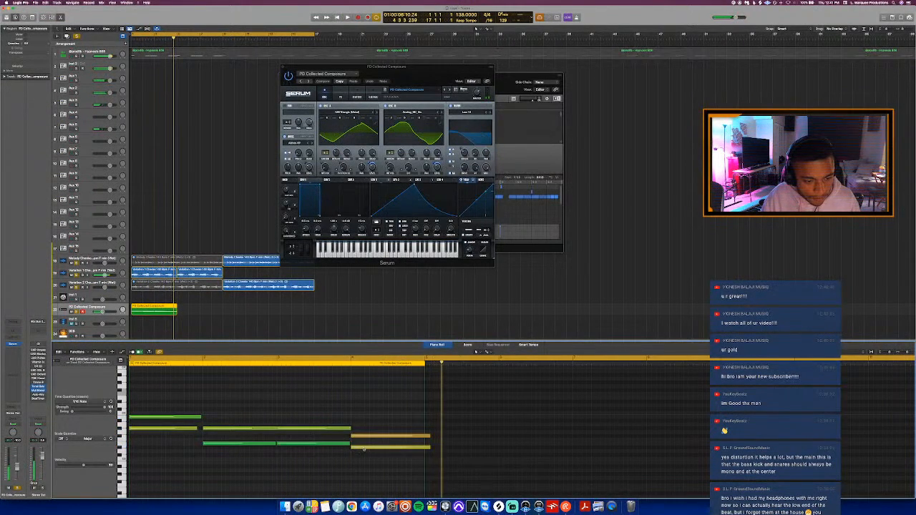
pyautogui.click(362, 436)
pyautogui.press('space')
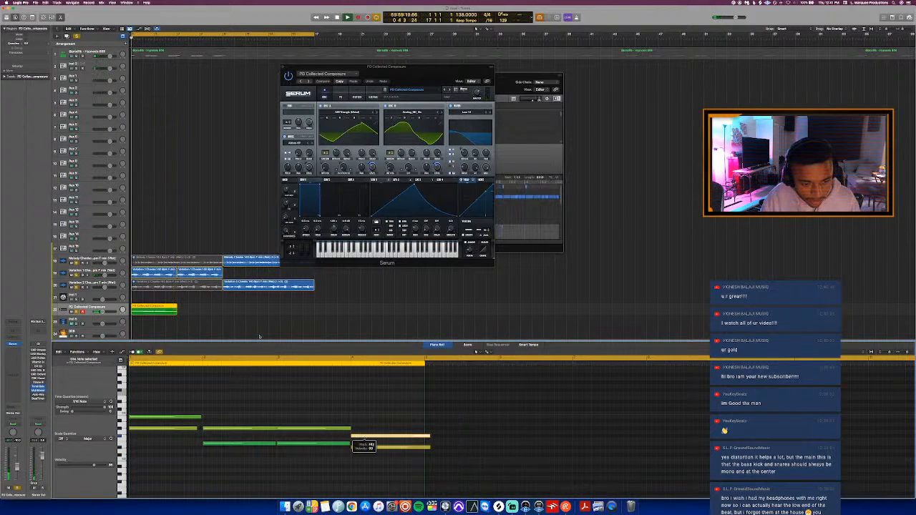
pyautogui.press('p')
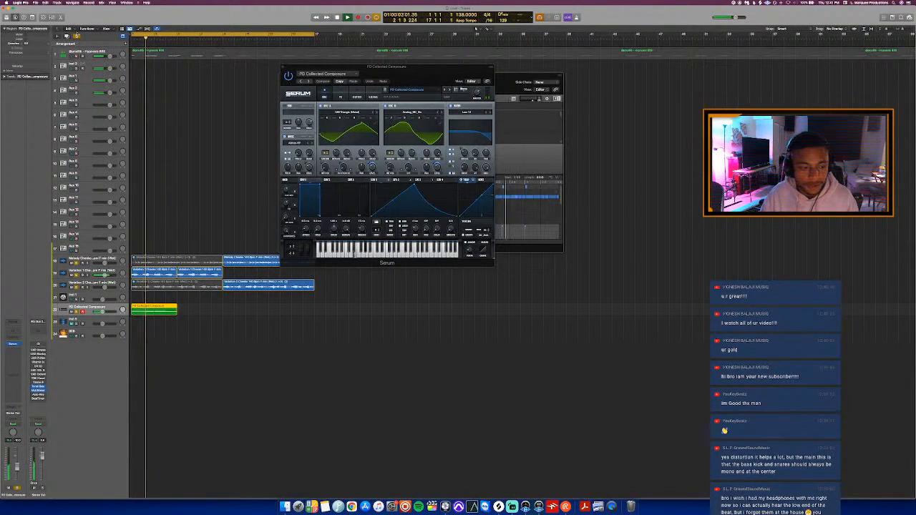
# - Turn off solo and loop the Serum chord region across the arrangement
pyautogui.click(77, 36)
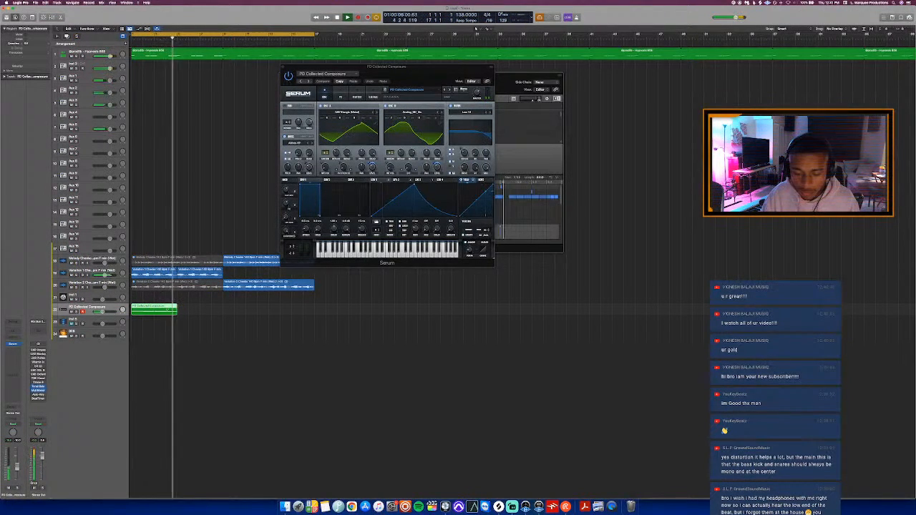
pyautogui.press('l')
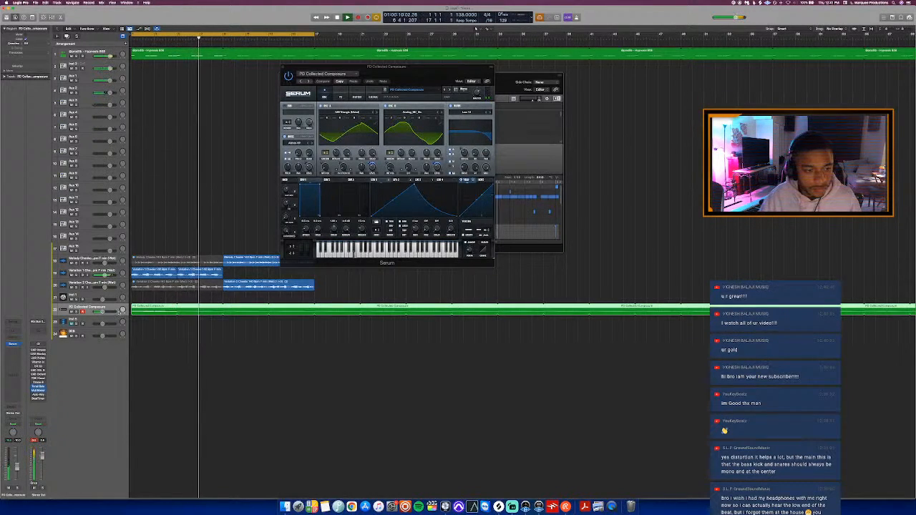
pyautogui.click(197, 329)
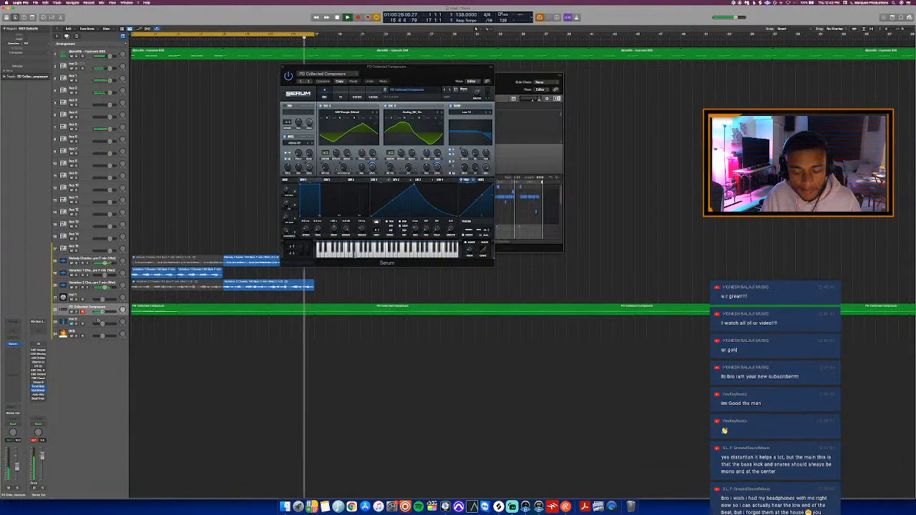
# - Open Omnisphere on its track, place its window over the arrangement and expand it to the full patch browser
pyautogui.click(121, 321)
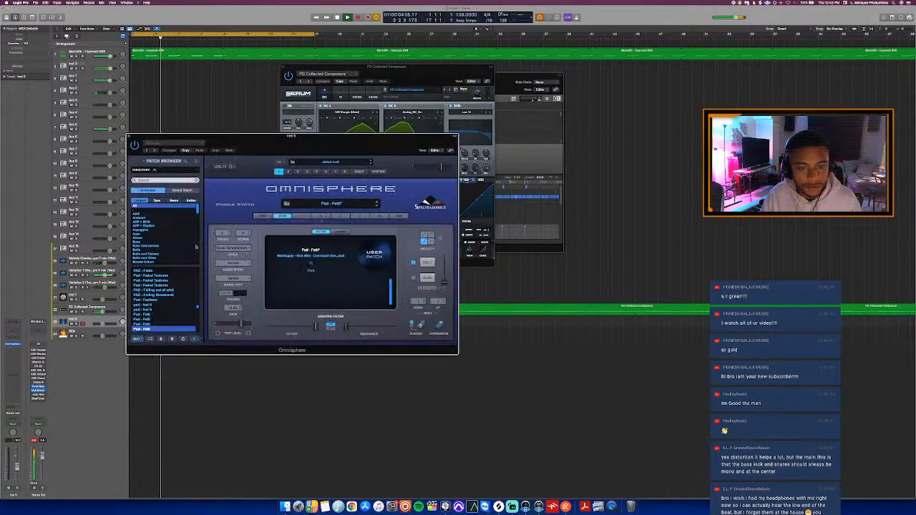
pyautogui.moveTo(347, 141); pyautogui.dragTo(485, 141)
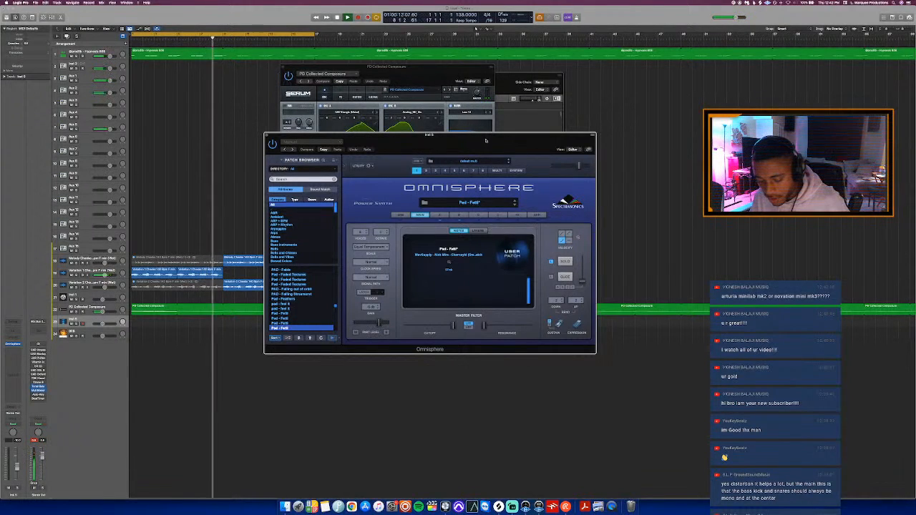
pyautogui.moveTo(486, 141); pyautogui.dragTo(494, 140)
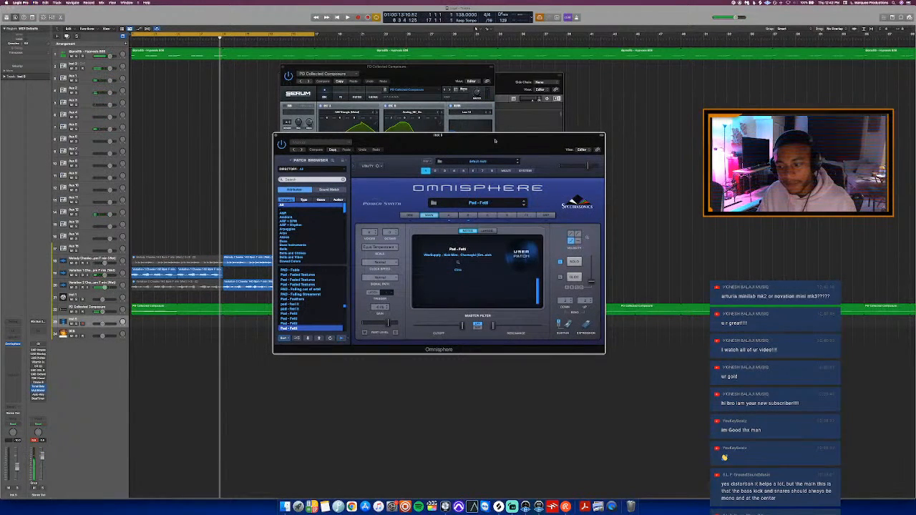
pyautogui.click(332, 160)
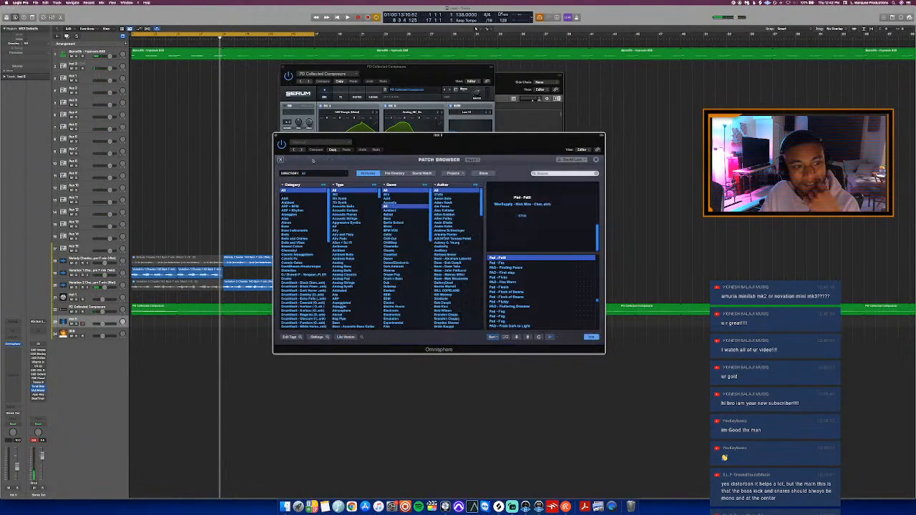
pyautogui.moveTo(400, 149); pyautogui.dragTo(401, 145)
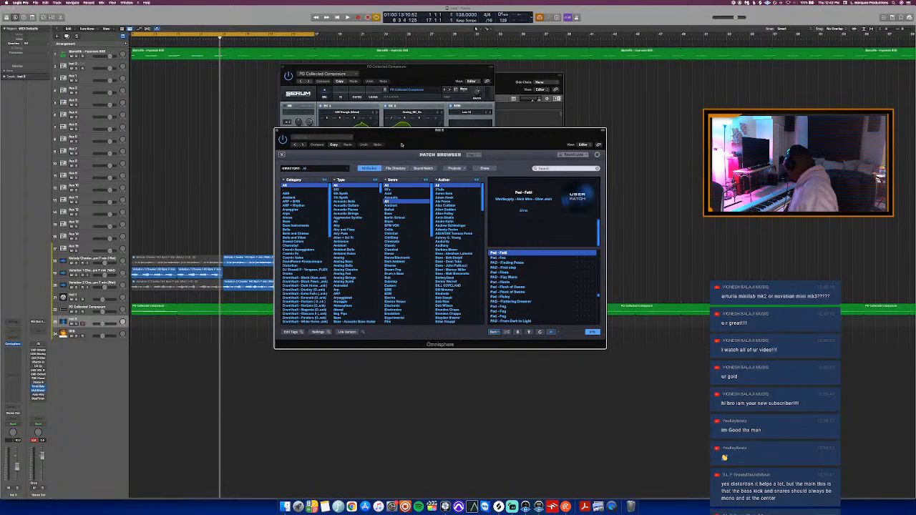
pyautogui.moveTo(394, 143); pyautogui.dragTo(394, 145)
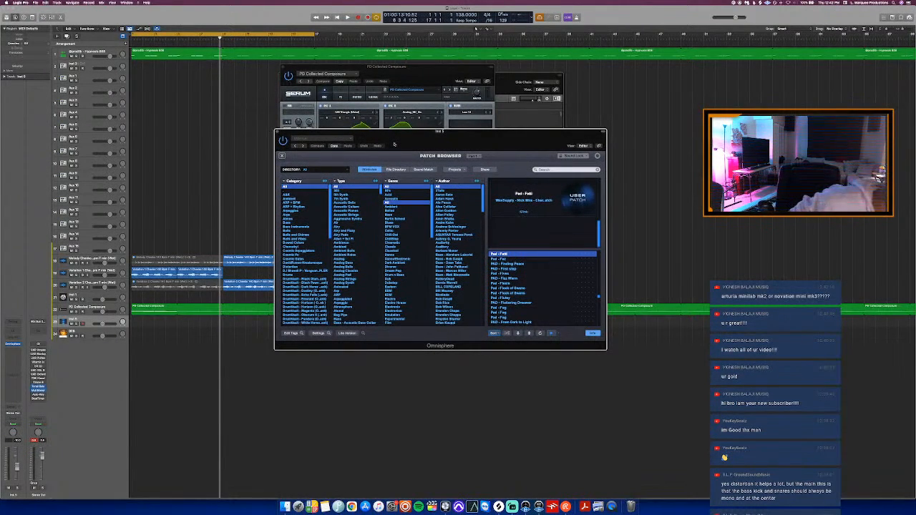
pyautogui.moveTo(393, 144); pyautogui.dragTo(413, 147)
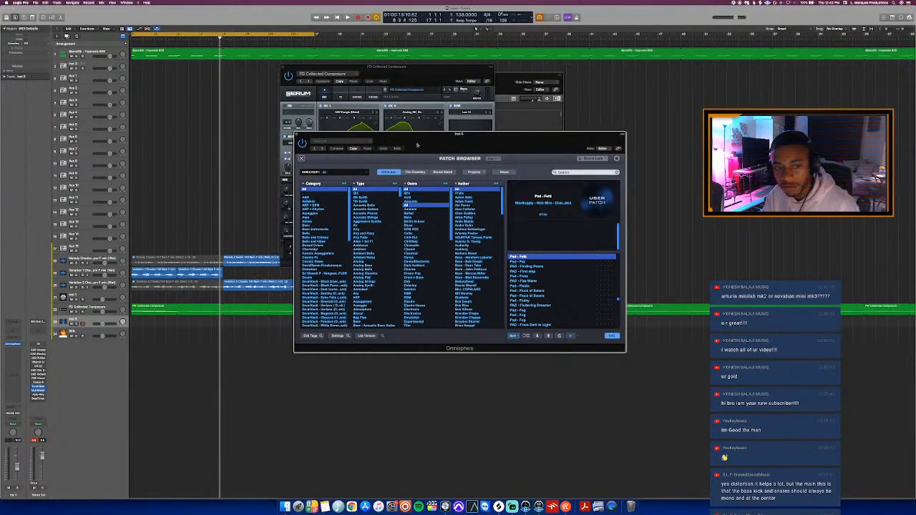
pyautogui.moveTo(417, 145); pyautogui.dragTo(396, 116)
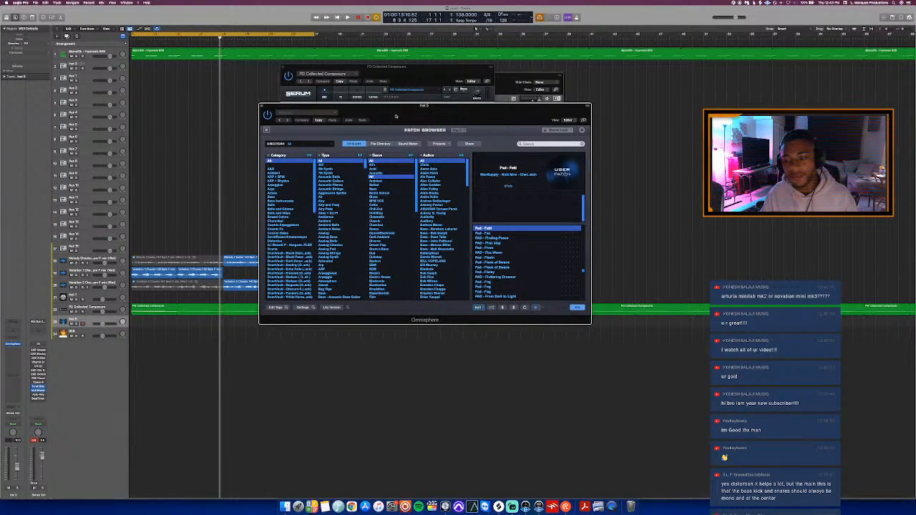
pyautogui.moveTo(396, 116); pyautogui.dragTo(400, 113)
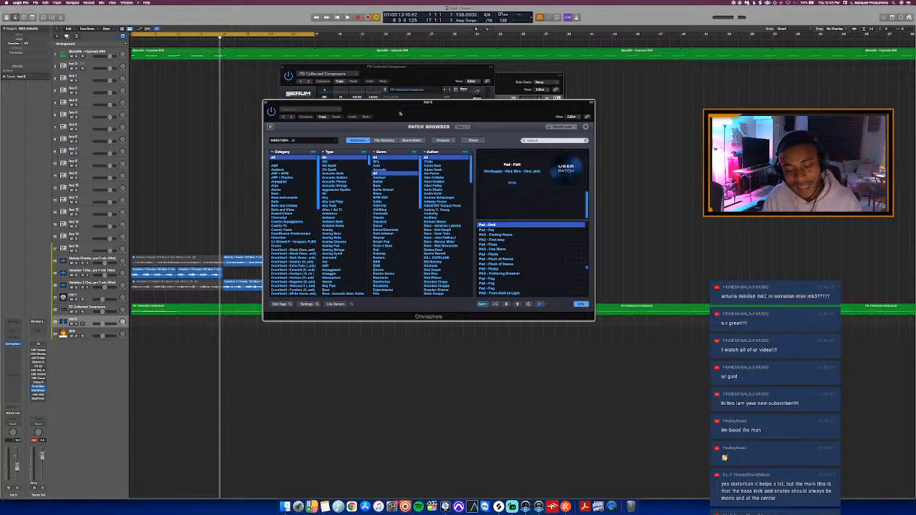
# - Move the Omnisphere patch browser below the Serum window, pull Serum clear of the other plugin windows and close Serum
pyautogui.moveTo(399, 113); pyautogui.dragTo(411, 109)
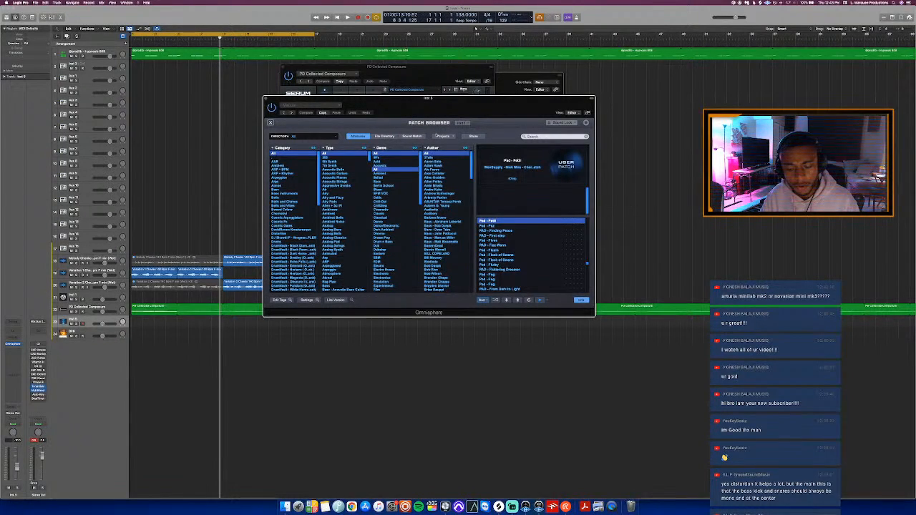
pyautogui.moveTo(435, 106); pyautogui.dragTo(440, 197)
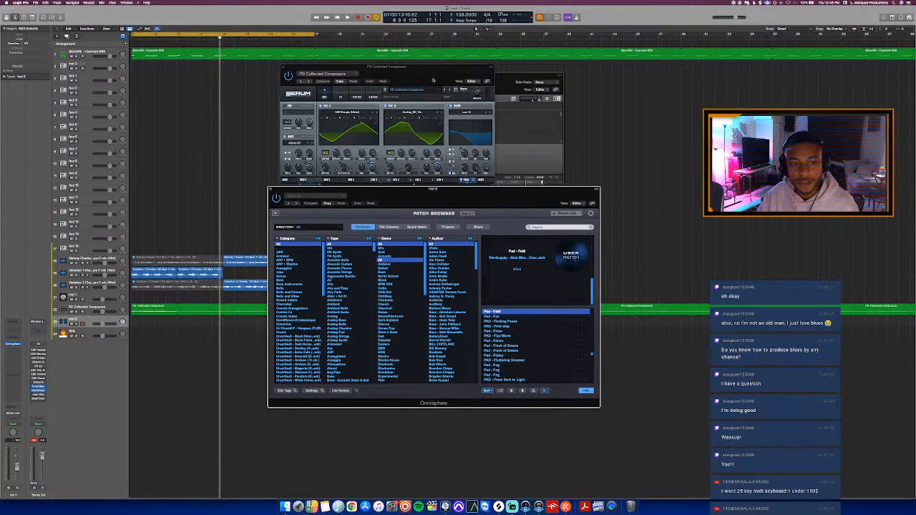
pyautogui.moveTo(433, 81); pyautogui.dragTo(384, 124)
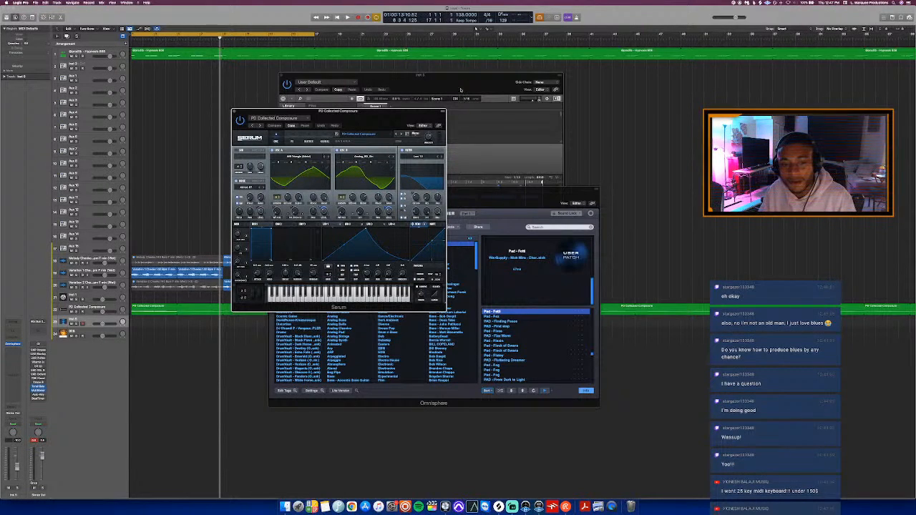
pyautogui.moveTo(412, 117); pyautogui.dragTo(478, 101)
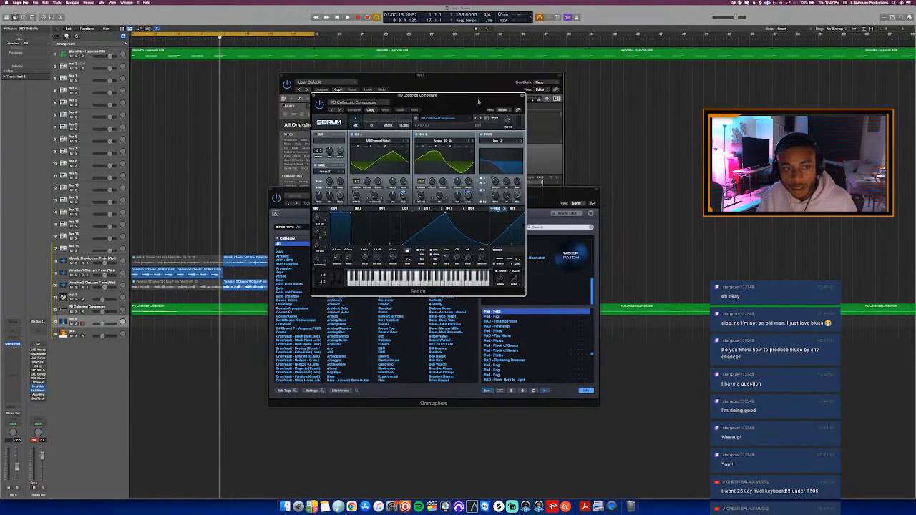
pyautogui.click(316, 98)
# - Listen to part of the arrangement with Omnisphere open, stop playback and close the Omnisphere window
pyautogui.press('space')
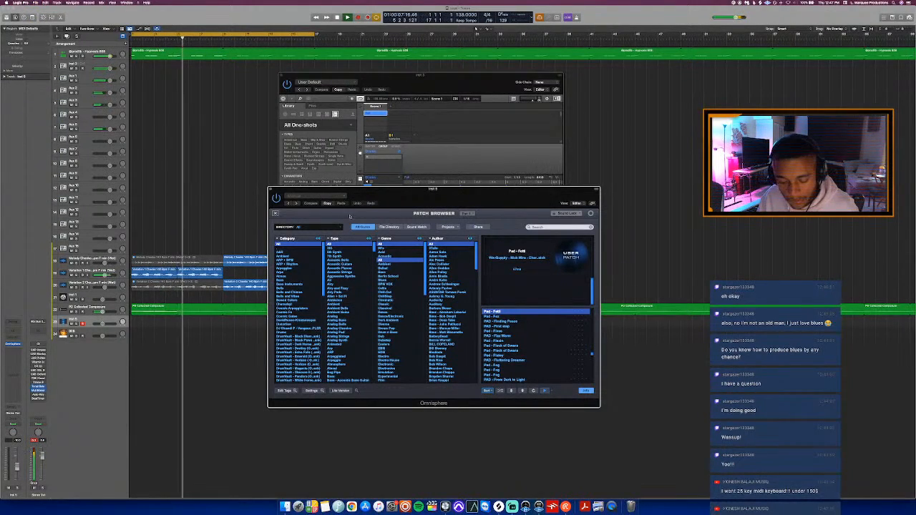
pyautogui.moveTo(427, 200); pyautogui.dragTo(427, 141)
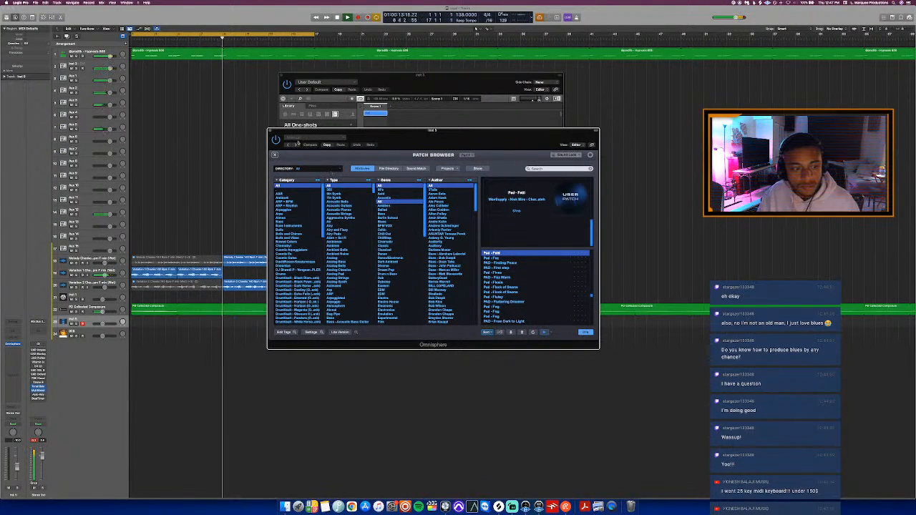
pyautogui.press('space')
pyautogui.click(272, 132)
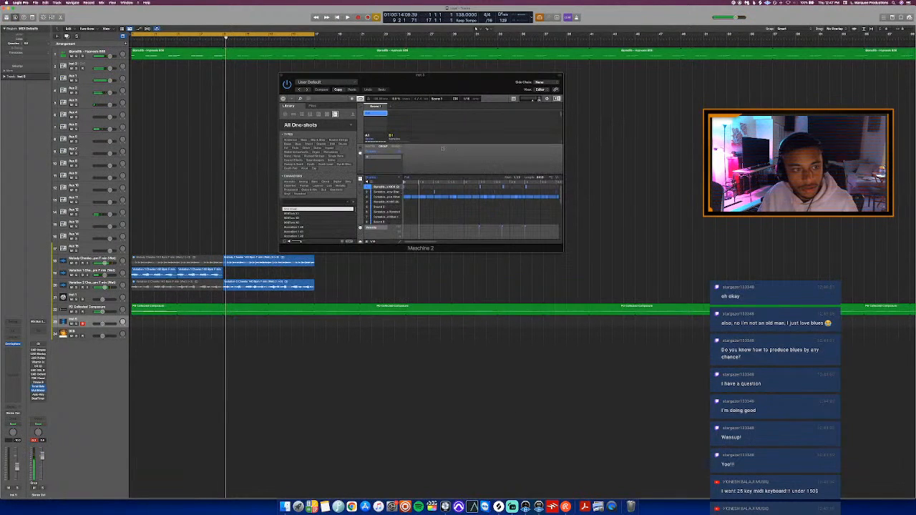
# - Place the Maschine pattern's MIDI on the drum tracks from bar 1, colour the new regions red, and close the plugin window
pyautogui.click(551, 178)
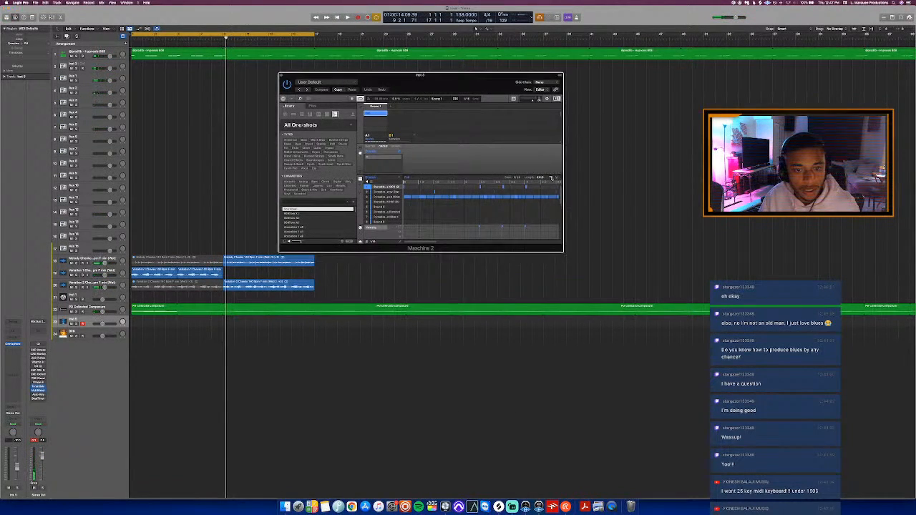
pyautogui.moveTo(550, 177); pyautogui.dragTo(137, 70)
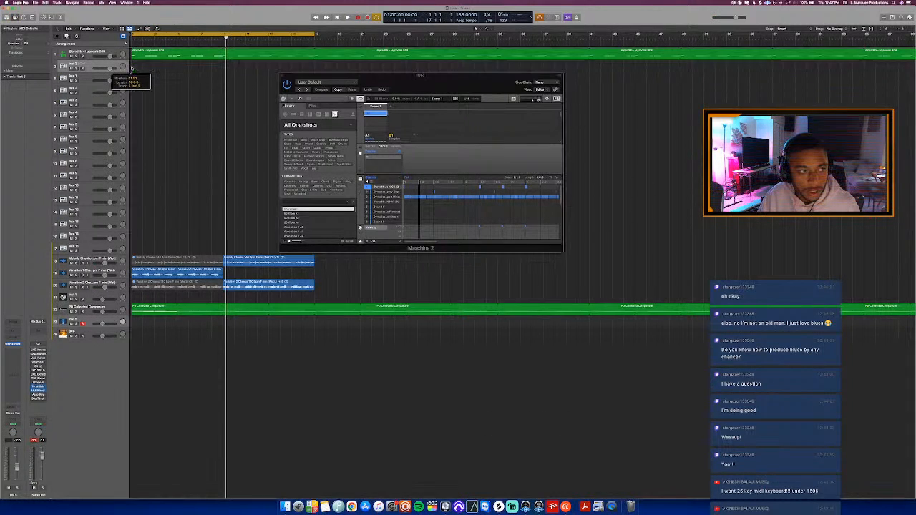
pyautogui.hotkey('alt', 'c')
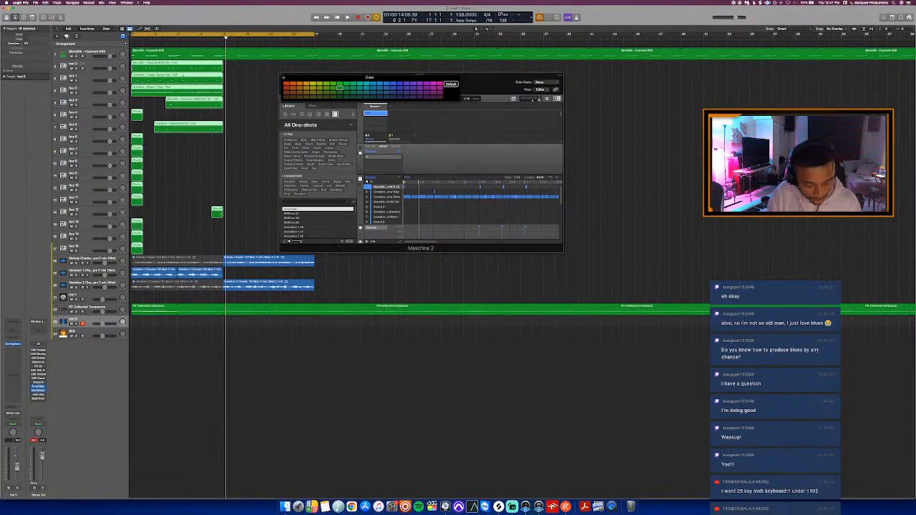
pyautogui.click(286, 84)
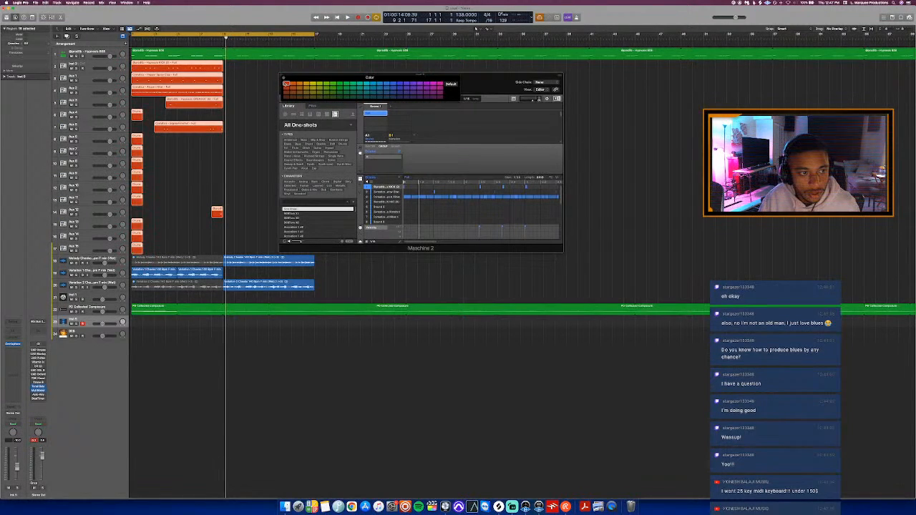
pyautogui.hotkey('alt', 'c')
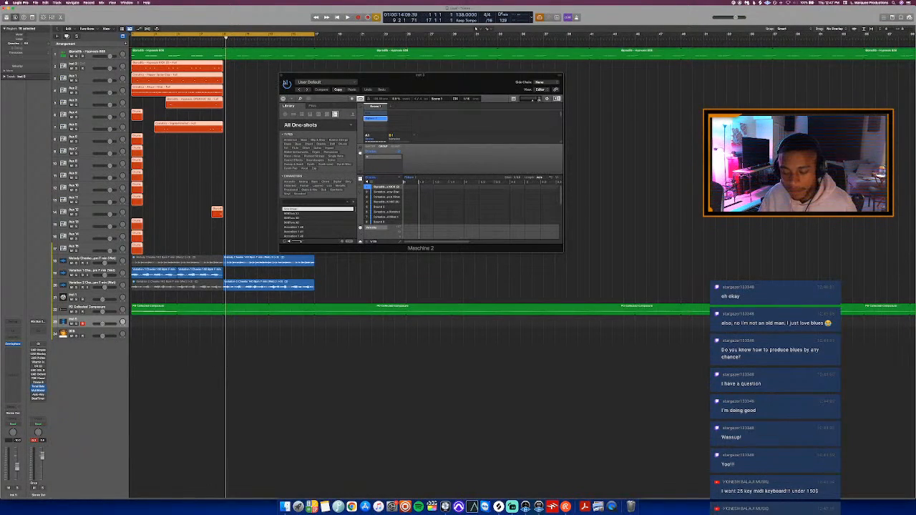
pyautogui.click(282, 75)
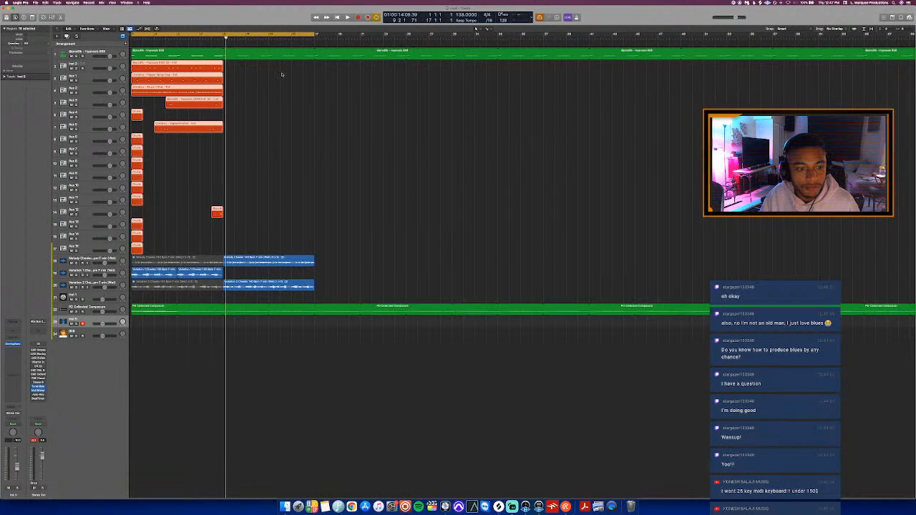
# - Extend the open hat region back to bar 1 and delete the short drum regions at the start of the unused tracks
pyautogui.click(171, 103)
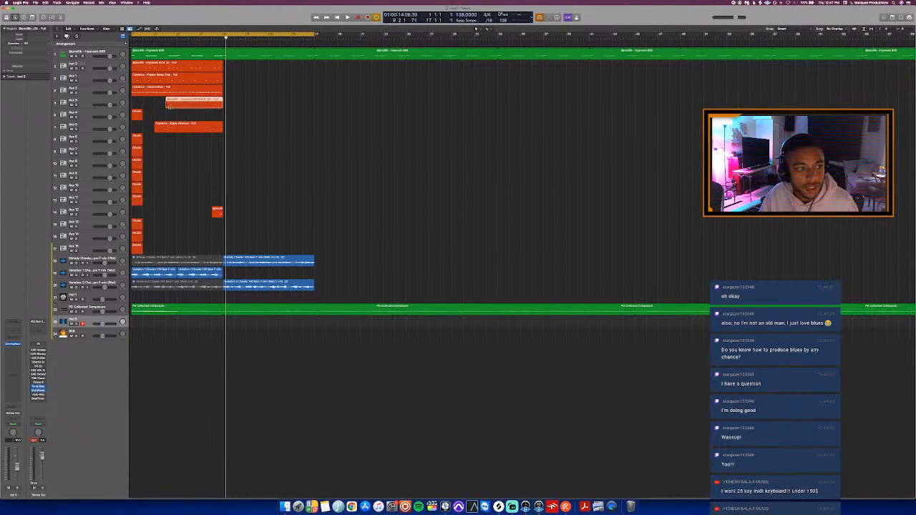
pyautogui.moveTo(131, 107); pyautogui.dragTo(144, 252)
pyautogui.click(139, 117)
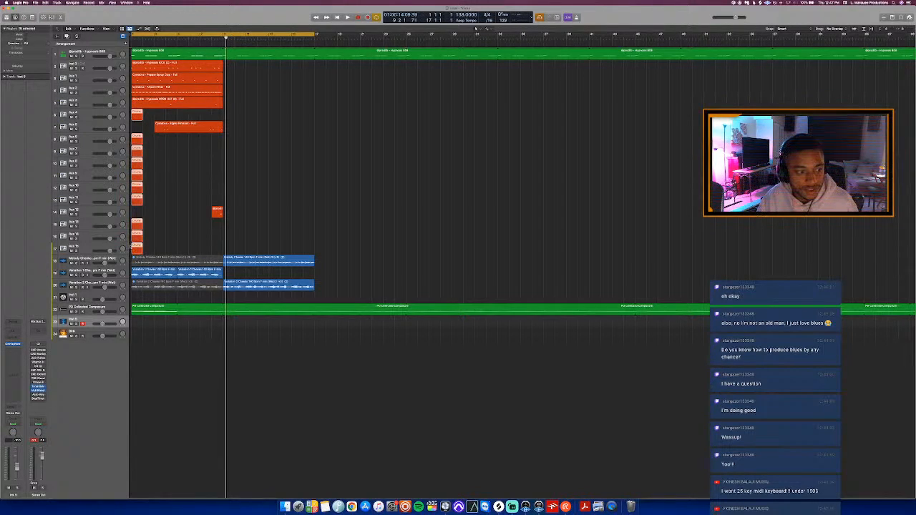
pyautogui.press('Delete')
# - Extend the late-starting drum regions on the Aux 5 and Aux 12 tracks back to bar 1
pyautogui.click(173, 130)
pyautogui.moveTo(155, 130); pyautogui.dragTo(110, 130)
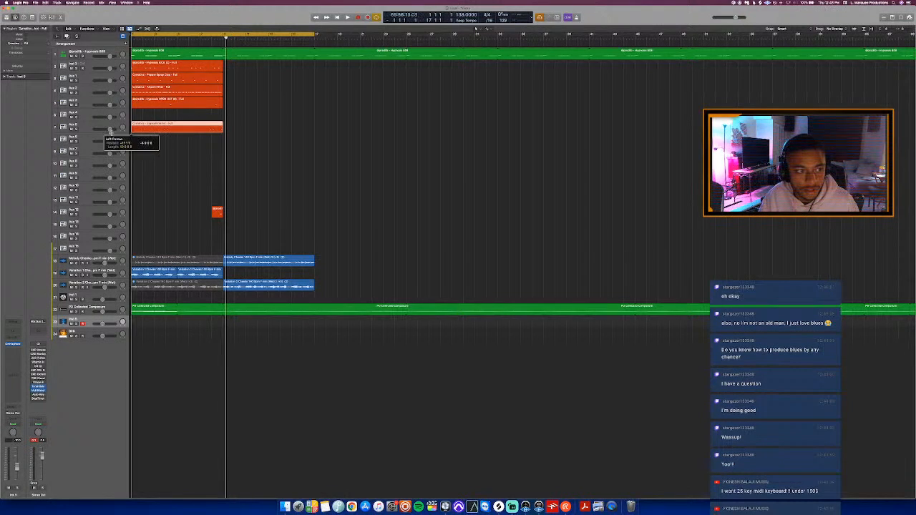
pyautogui.click(215, 212)
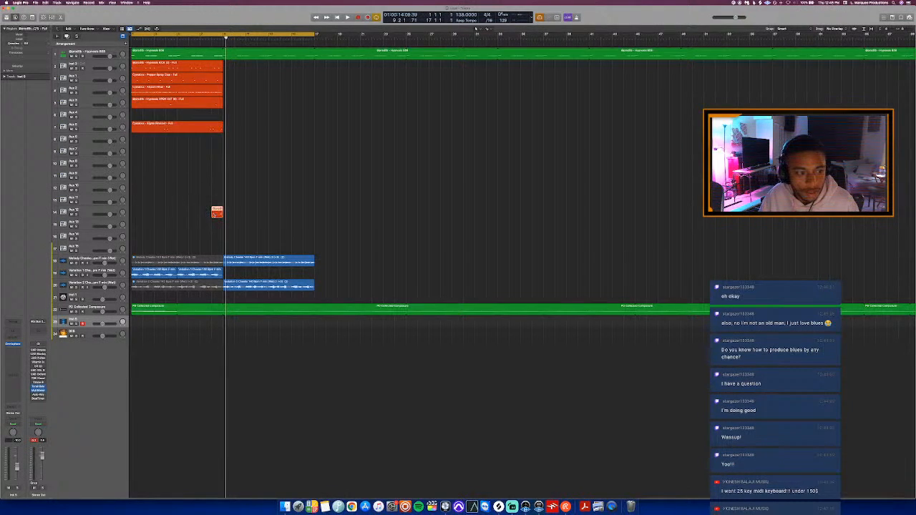
pyautogui.moveTo(213, 213); pyautogui.dragTo(131, 220)
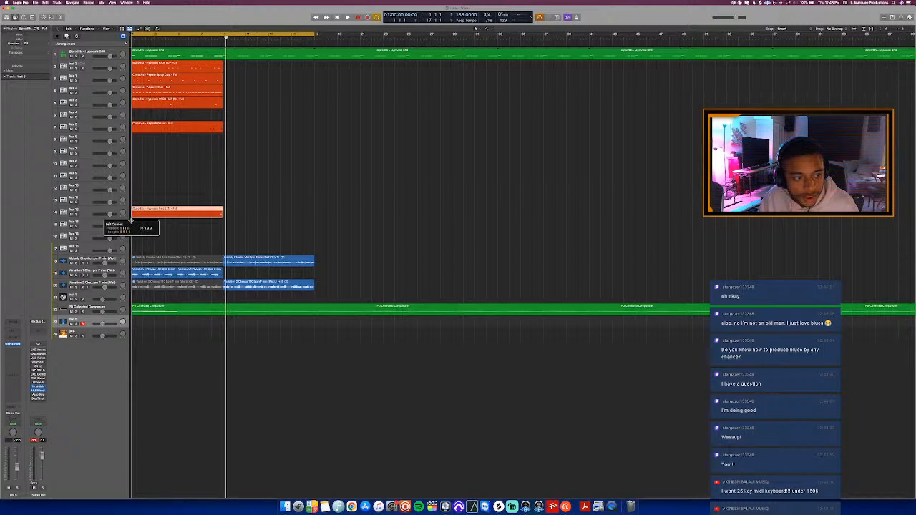
# - Colour the Hypnosis 808 region on the first track orange
pyautogui.click(176, 185)
pyautogui.hotkey('alt', 'c')
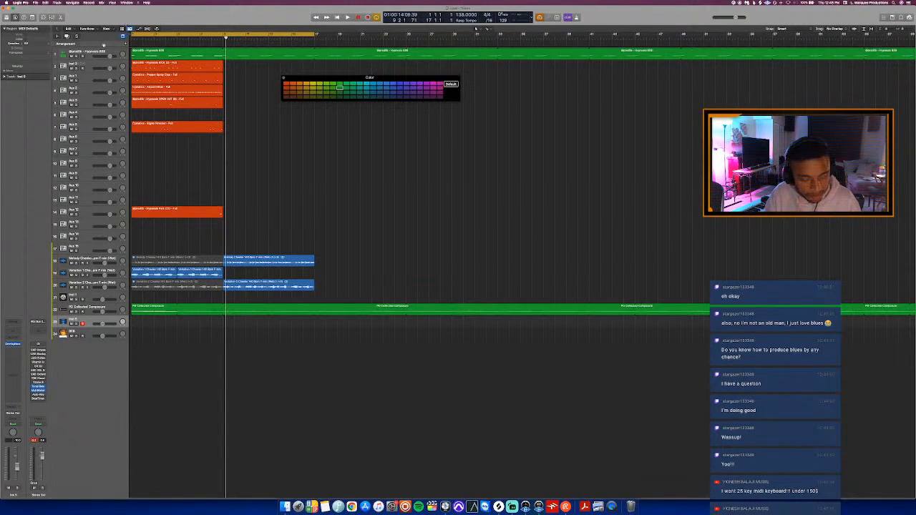
pyautogui.click(99, 53)
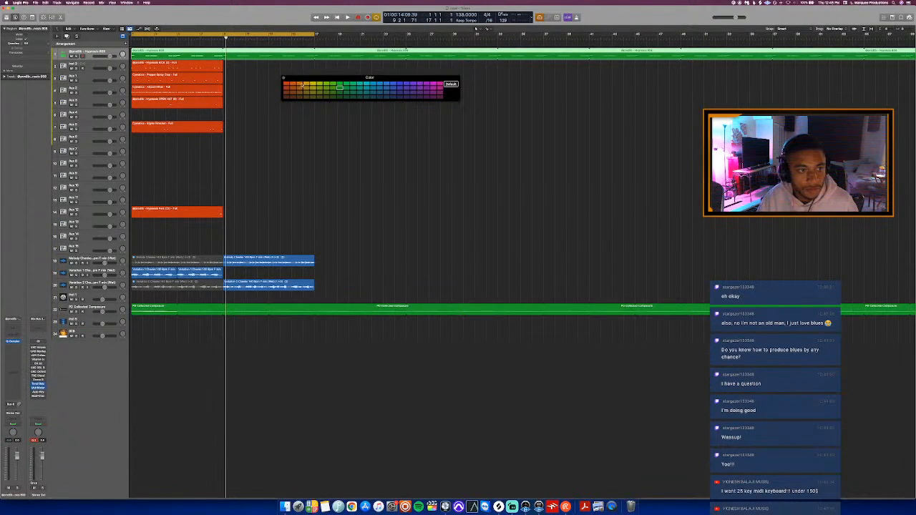
pyautogui.click(302, 85)
pyautogui.press('x')
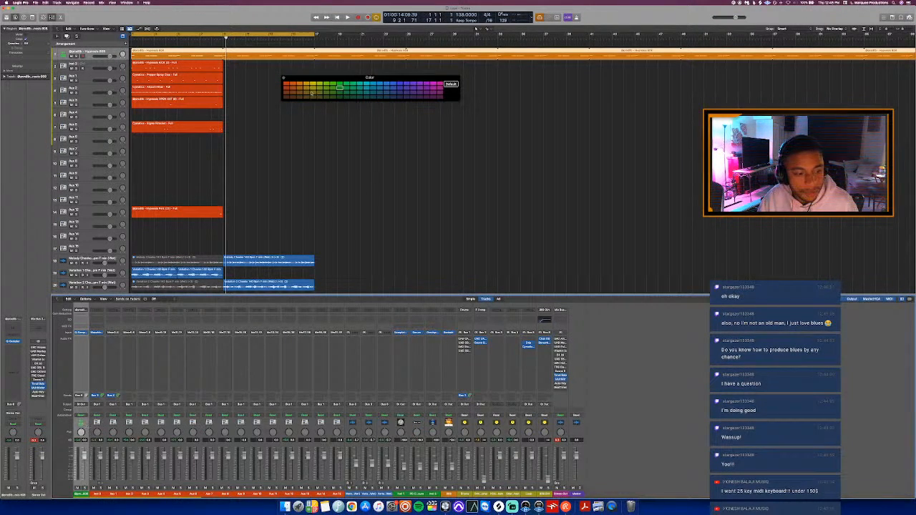
pyautogui.press('x')
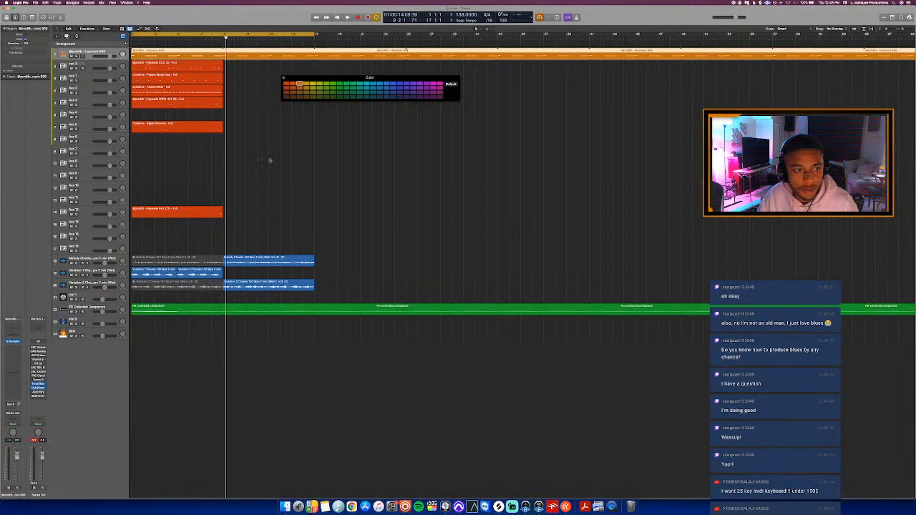
pyautogui.hotkey('alt', 'c')
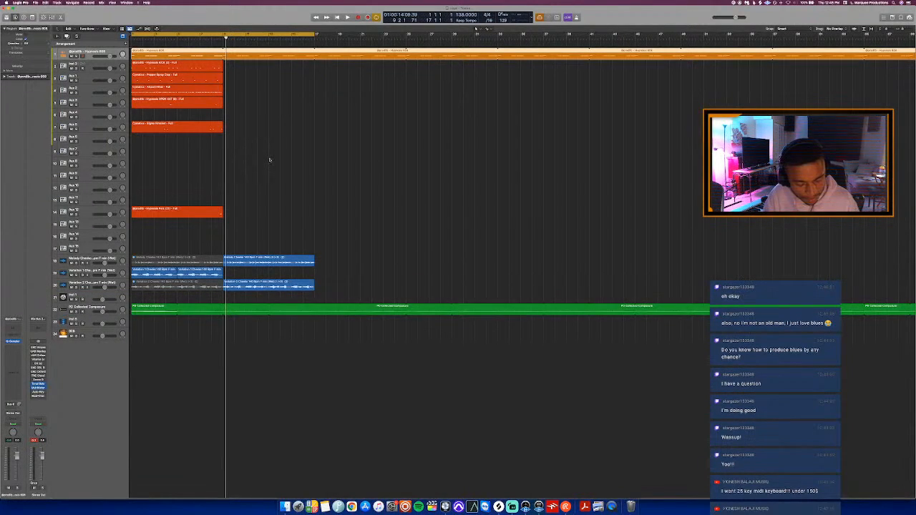
# - Turn off looping on the Hypnosis 808 region and the green Collected Composure region
pyautogui.press('l')
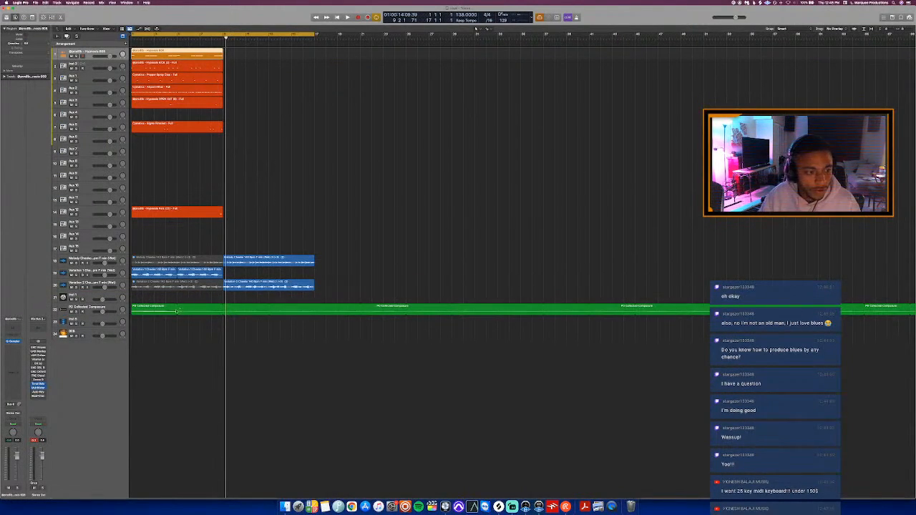
pyautogui.click(164, 310)
pyautogui.press('l')
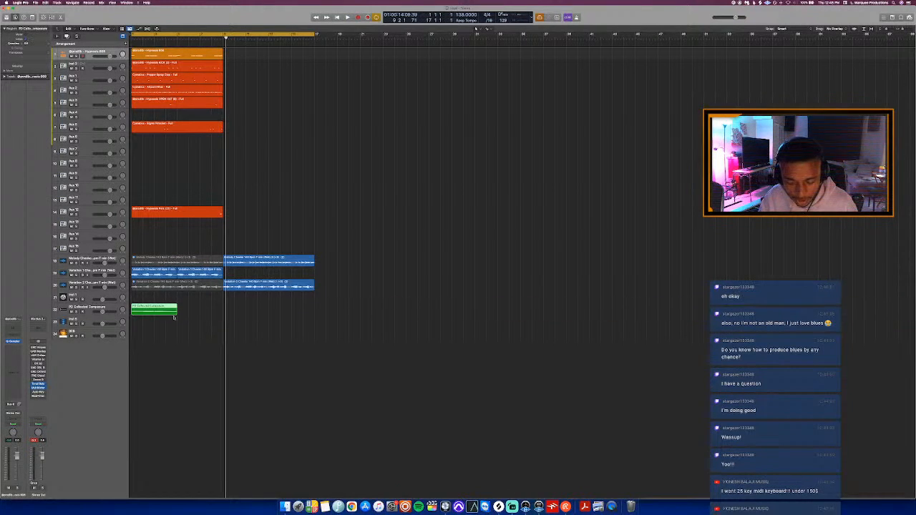
pyautogui.click(220, 240)
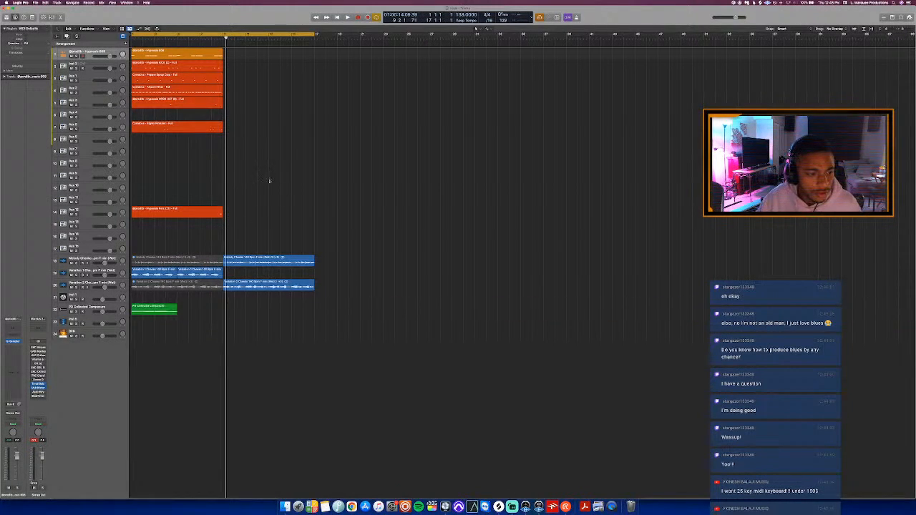
# - Repeat the Collected Composure region once and glue both copies into one region as long as the drum regions
pyautogui.moveTo(226, 47); pyautogui.dragTo(158, 226)
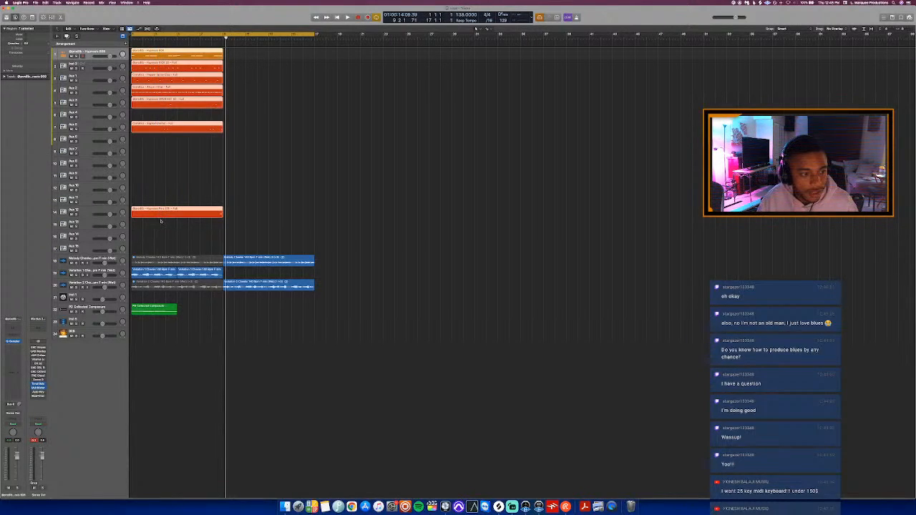
pyautogui.click(156, 309)
pyautogui.press('super+r')
pyautogui.press('t')
pyautogui.press('g')
pyautogui.keyDown('shift'); pyautogui.click(171, 311); pyautogui.keyUp('shift')
pyautogui.click(171, 312)
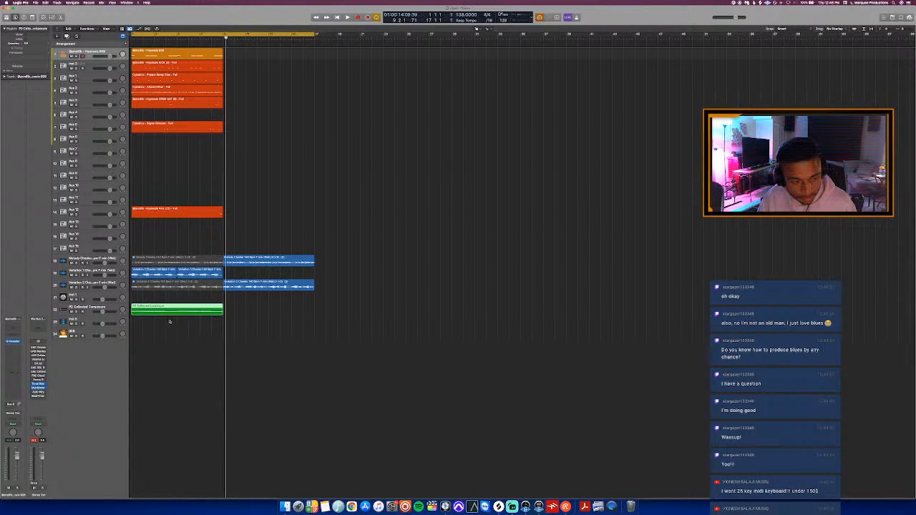
pyautogui.press('t')
pyautogui.press('t')
# - Repeat the 808, drum and Collected Composure regions back to back across the timeline
pyautogui.moveTo(202, 226); pyautogui.dragTo(161, 63)
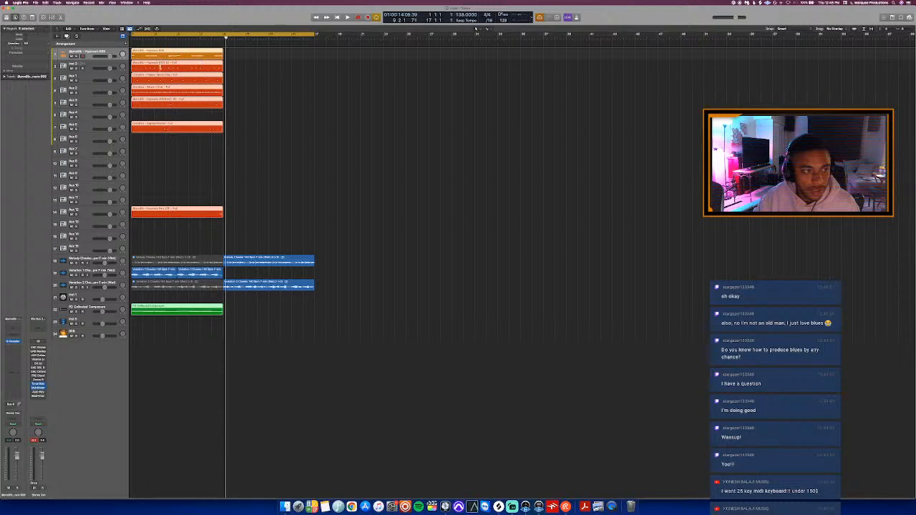
pyautogui.press('super+r')
pyautogui.press('super+r')
pyautogui.press('super+r')
pyautogui.press('super+r')
pyautogui.press('super+r')
pyautogui.press('super+r')
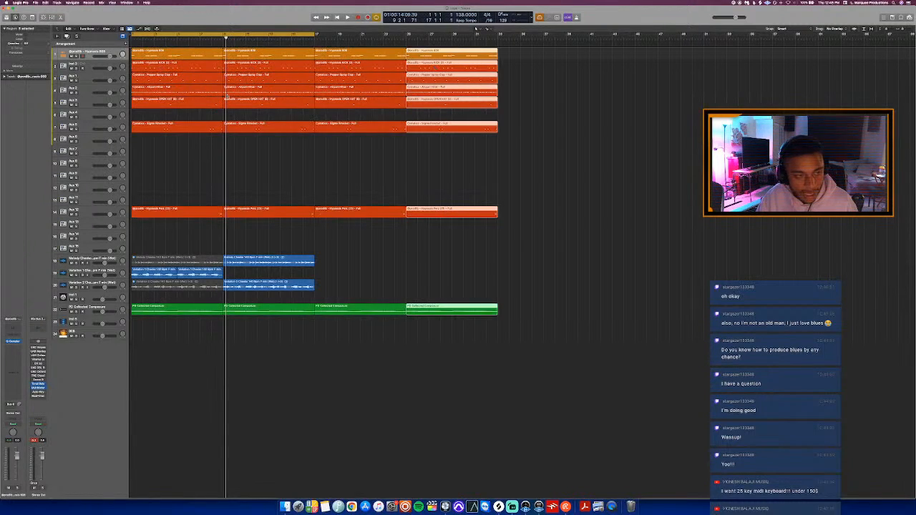
pyautogui.press('super+r')
pyautogui.press('super+r')
pyautogui.press('super+r')
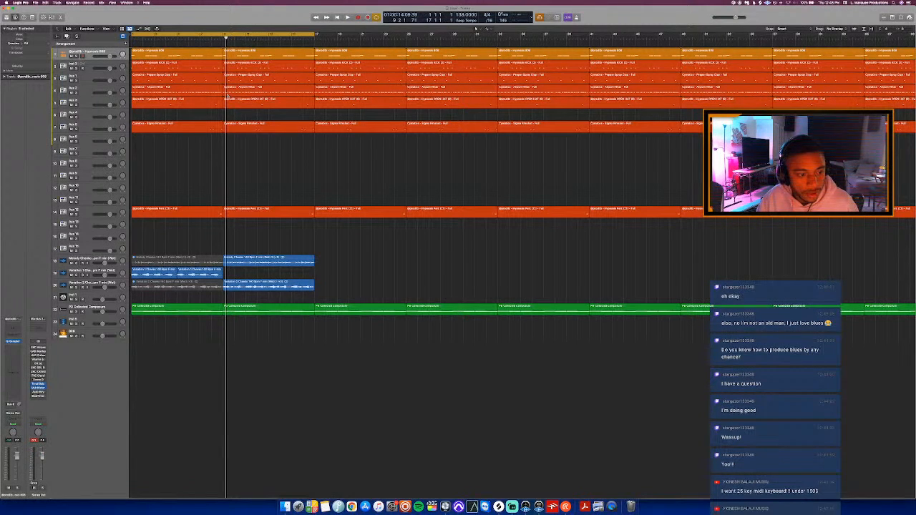
# - Turn off cycle mode and play the arrangement from the beginning
pyautogui.press('Return')
pyautogui.press('c')
pyautogui.scroll(-1, 252, 159)
pyautogui.press('space')
# - Mute the first 808, drum and Collected Composure regions, and play the opening section
pyautogui.scroll(1, 244, 186)
pyautogui.moveTo(180, 240); pyautogui.dragTo(146, 46)
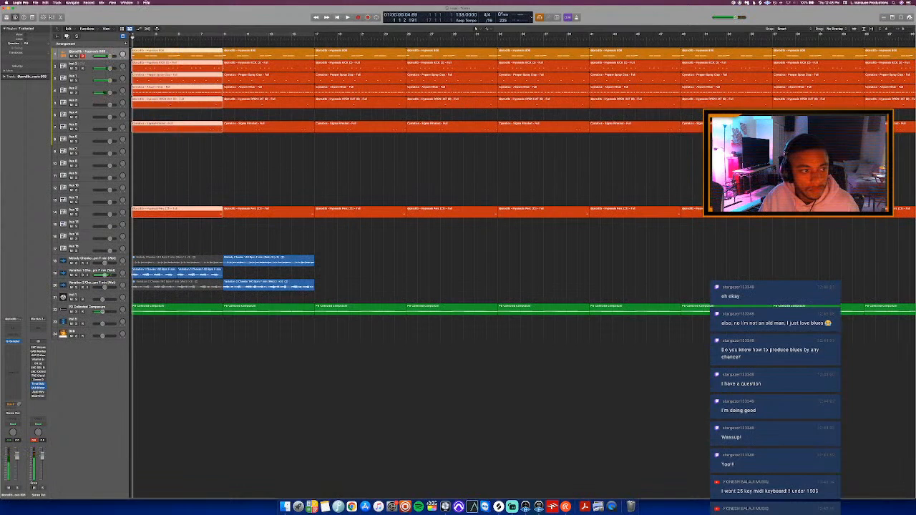
pyautogui.hotkey('ctrl', 'm')
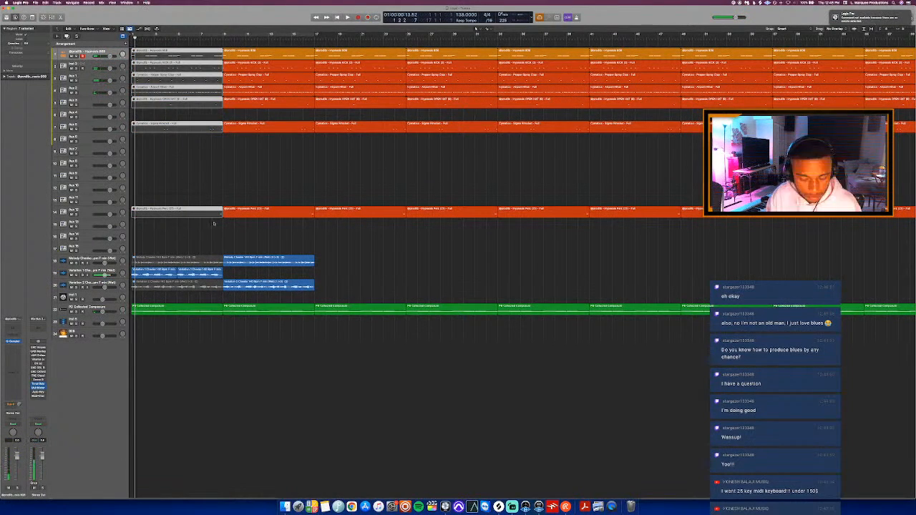
pyautogui.click(166, 309)
pyautogui.hotkey('ctrl', 'm')
pyautogui.press('space')
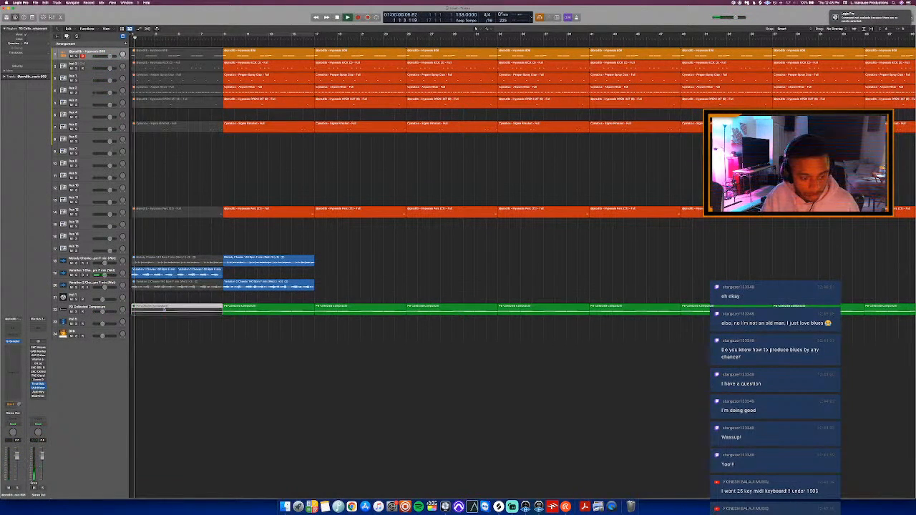
# - Add arrangement markers over the first two sections and change the second marker's section type
pyautogui.click(125, 44)
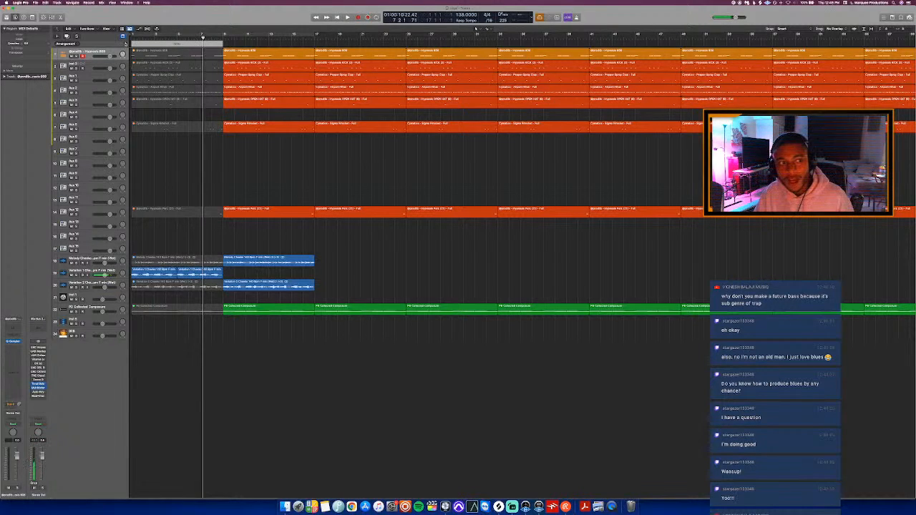
pyautogui.click(125, 44)
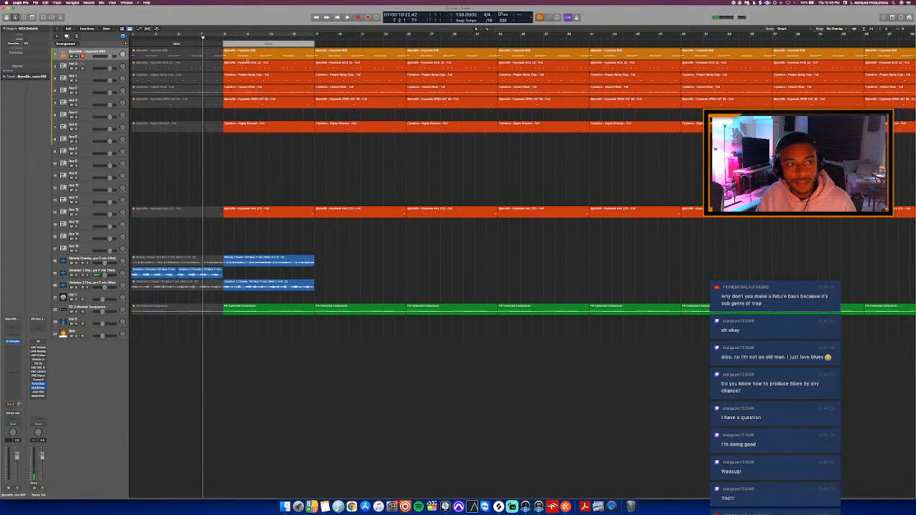
pyautogui.click(269, 45)
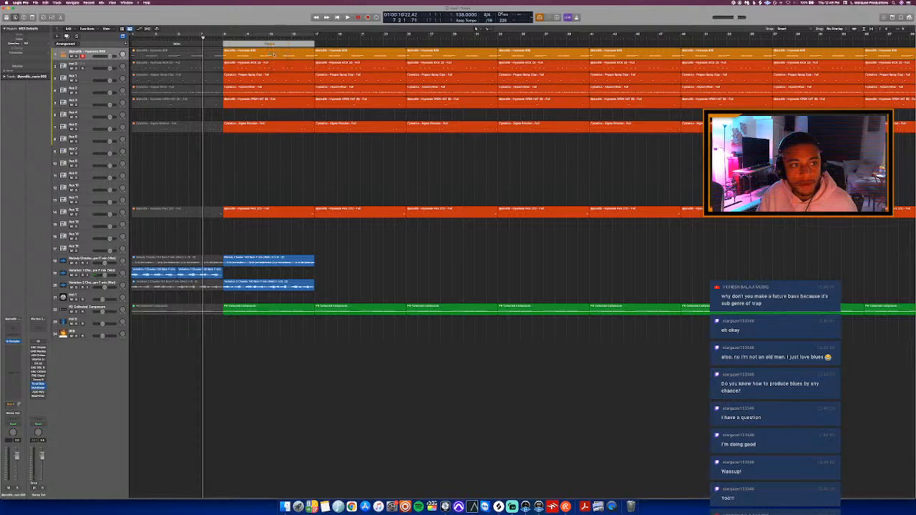
# - Switch to Spotify, find the artist page for Britney Lee and copy the link to the artist
pyautogui.click(433, 440)
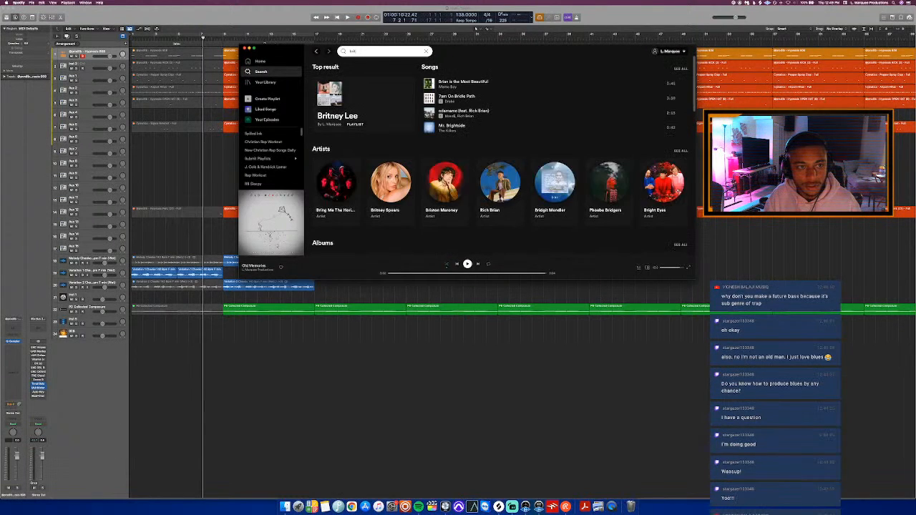
pyautogui.write('ey')
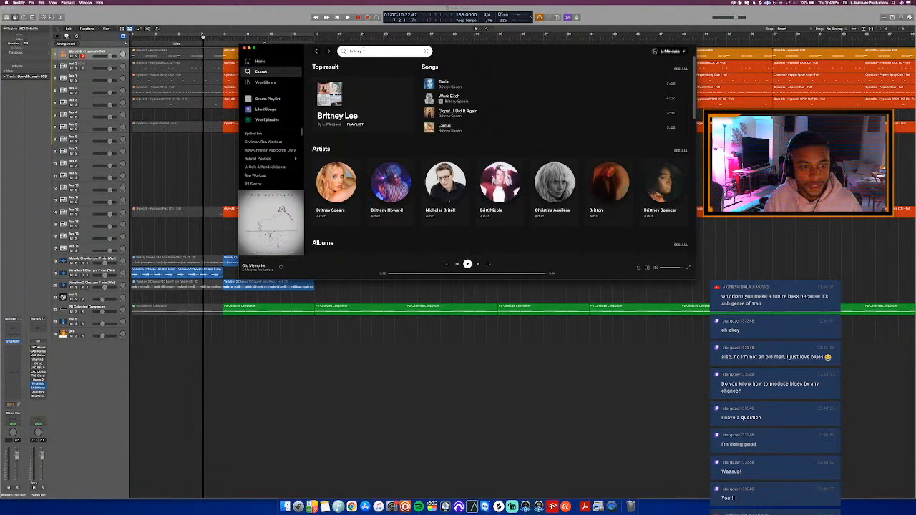
pyautogui.write(' sp')
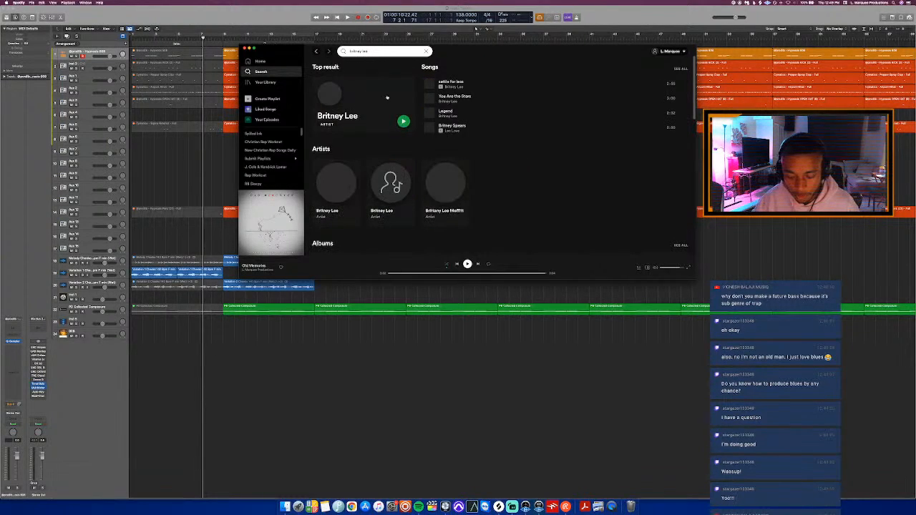
pyautogui.click(362, 100)
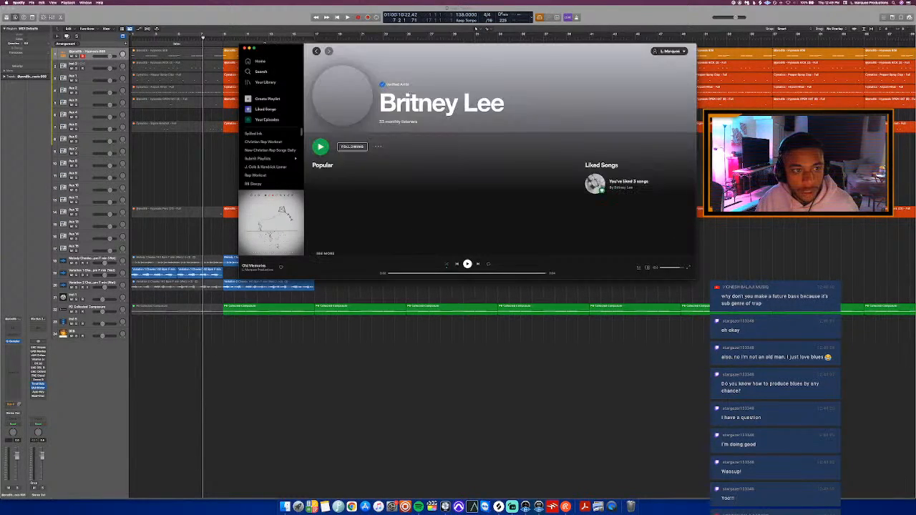
pyautogui.click(378, 146)
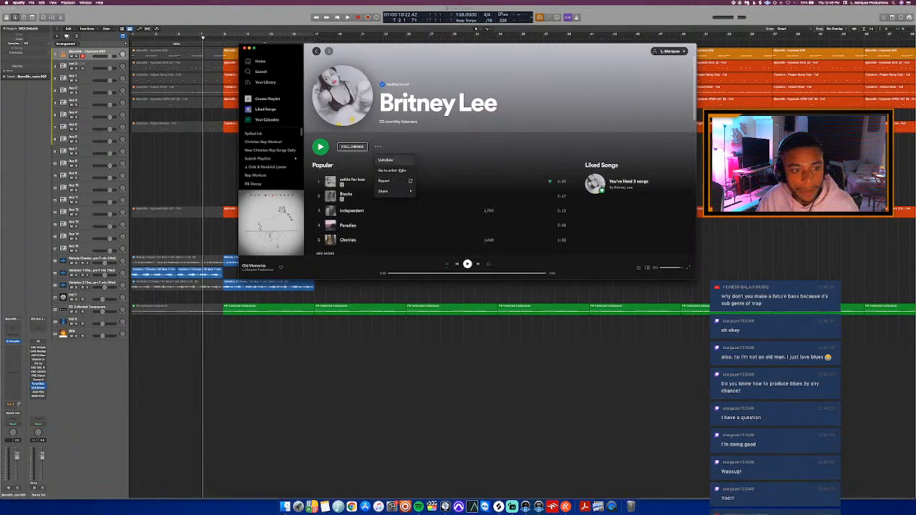
pyautogui.moveTo(404, 192)
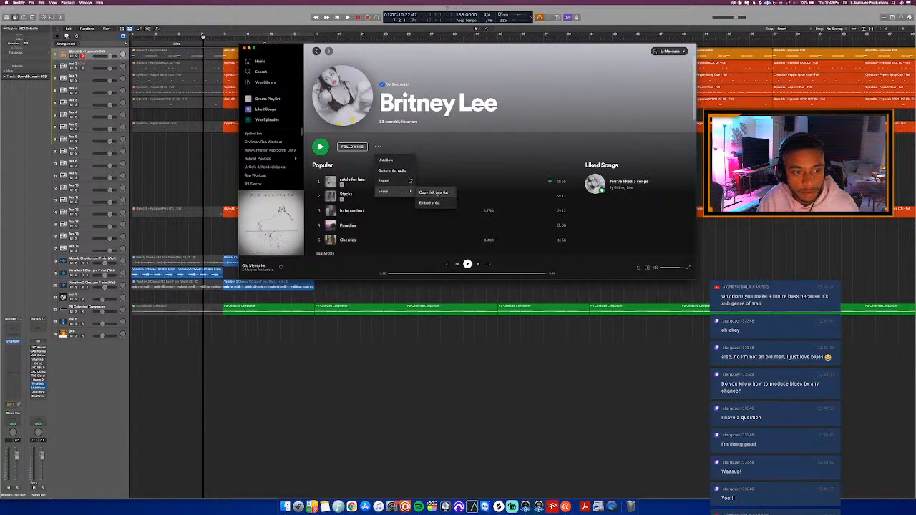
pyautogui.click(433, 192)
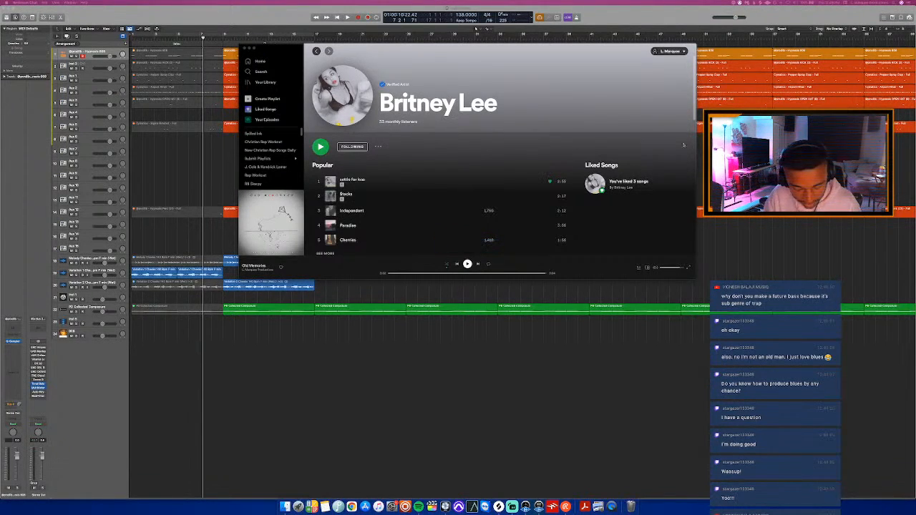
# - Browse the artist's releases, look at the Gemini EP, and quit Spotify to return to Logic Pro
pyautogui.click(399, 184)
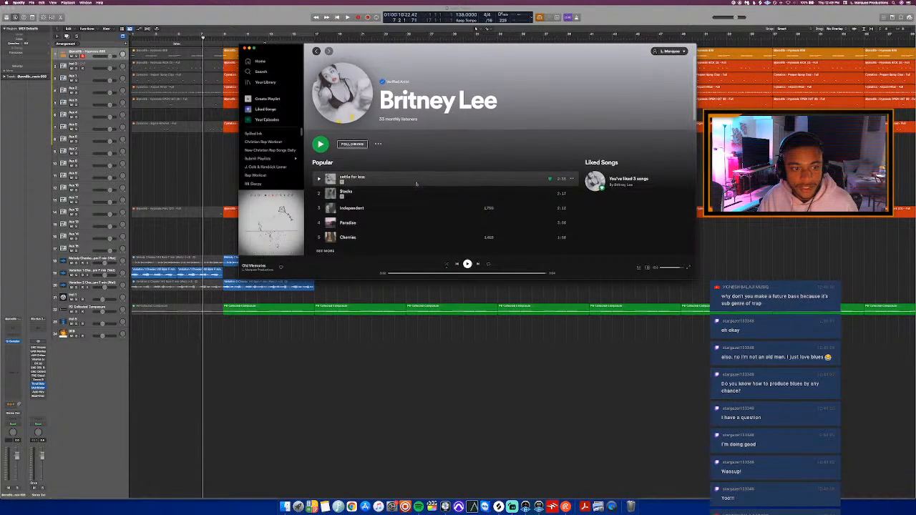
pyautogui.scroll(-3, 416, 184)
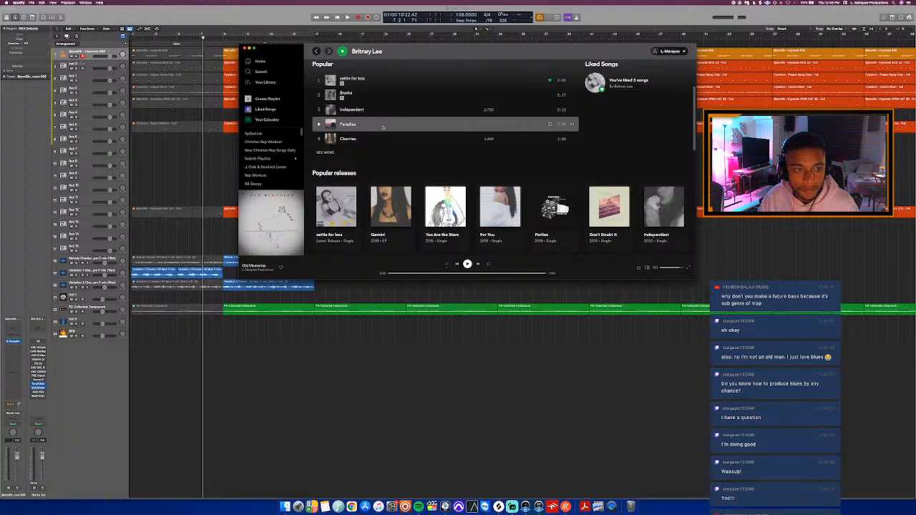
pyautogui.scroll(-2, 421, 183)
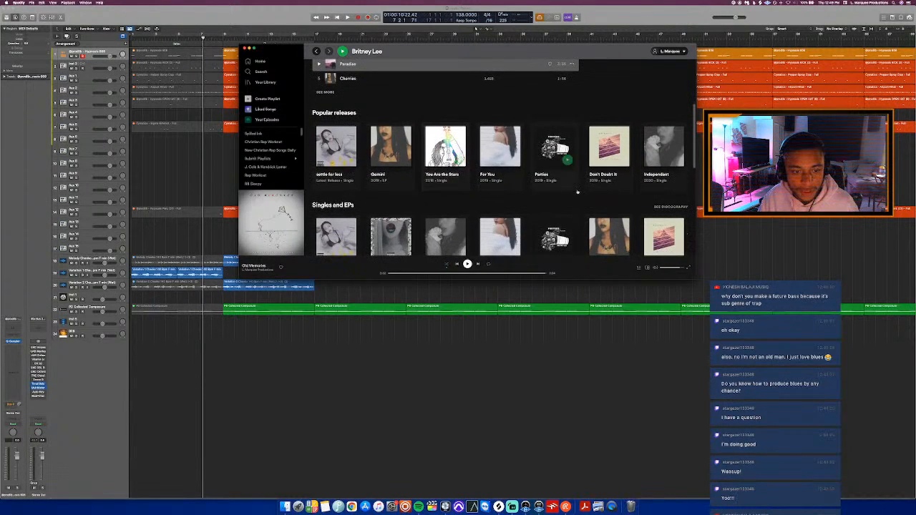
pyautogui.click(386, 188)
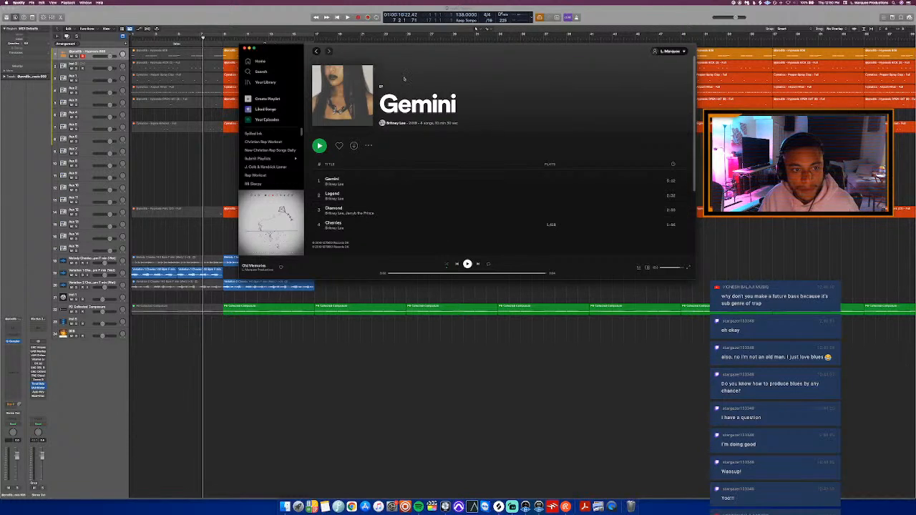
pyautogui.click(317, 51)
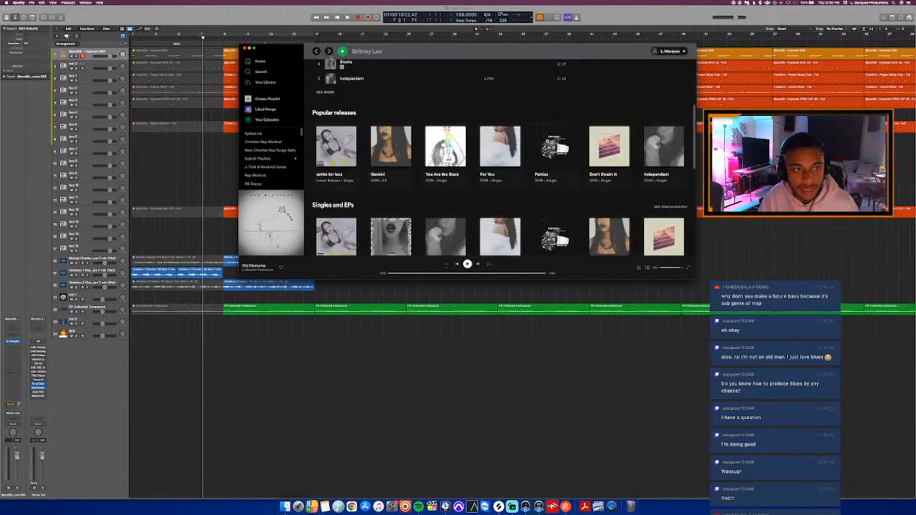
pyautogui.press('super+q')
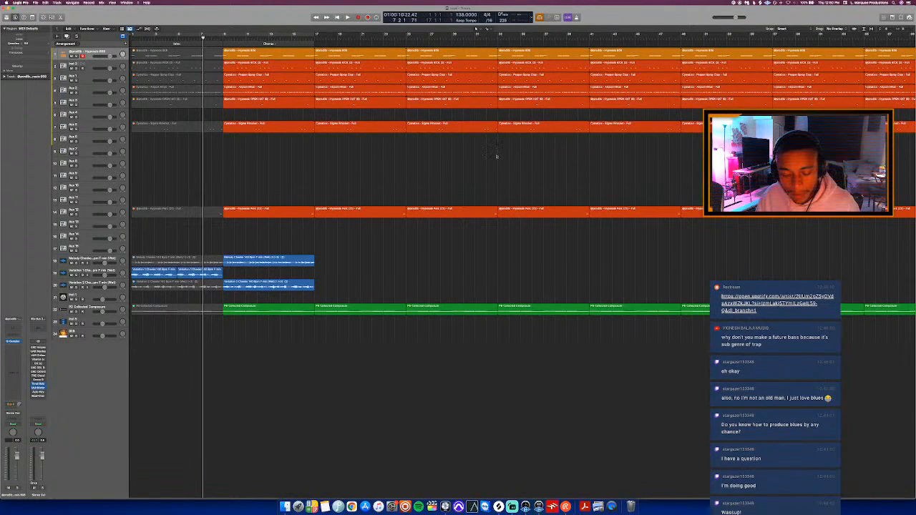
# - Color the Intro arrangement marker yellow and the Chorus marker blue
pyautogui.hotkey('alt', 'c')
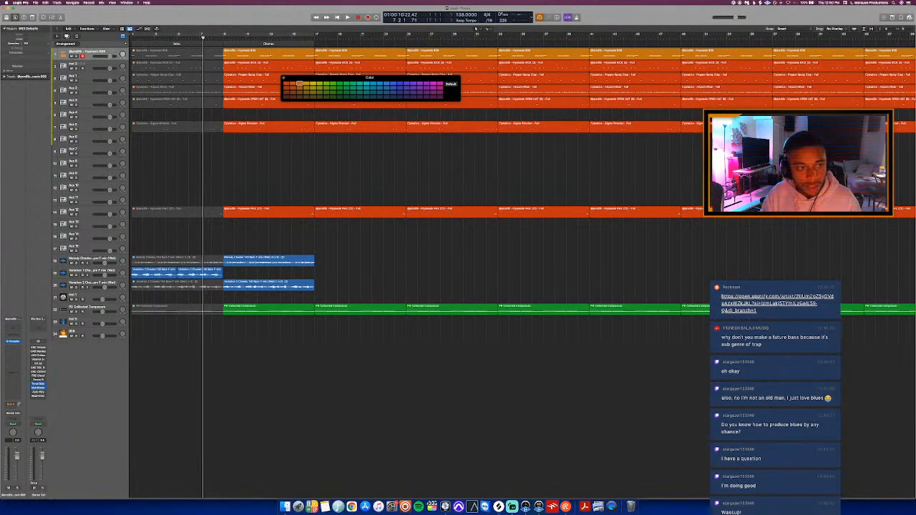
pyautogui.click(210, 44)
pyautogui.click(315, 84)
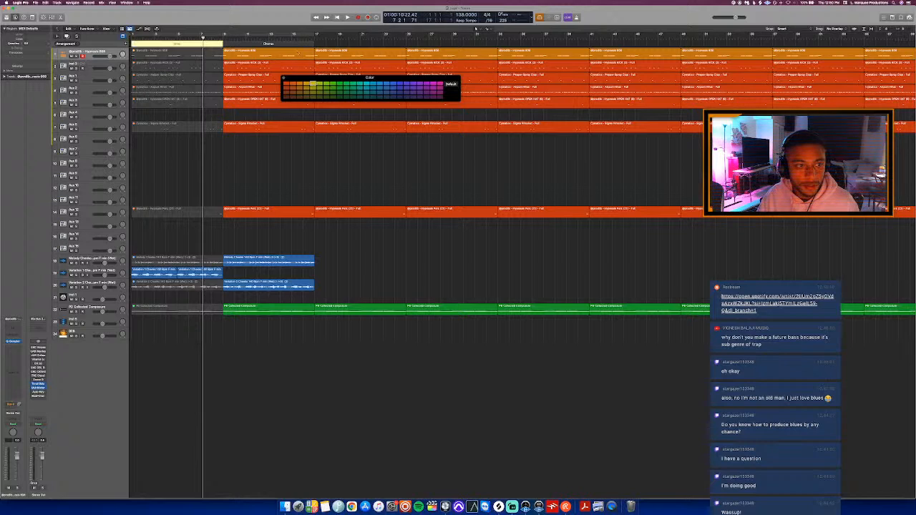
pyautogui.click(289, 44)
pyautogui.click(399, 84)
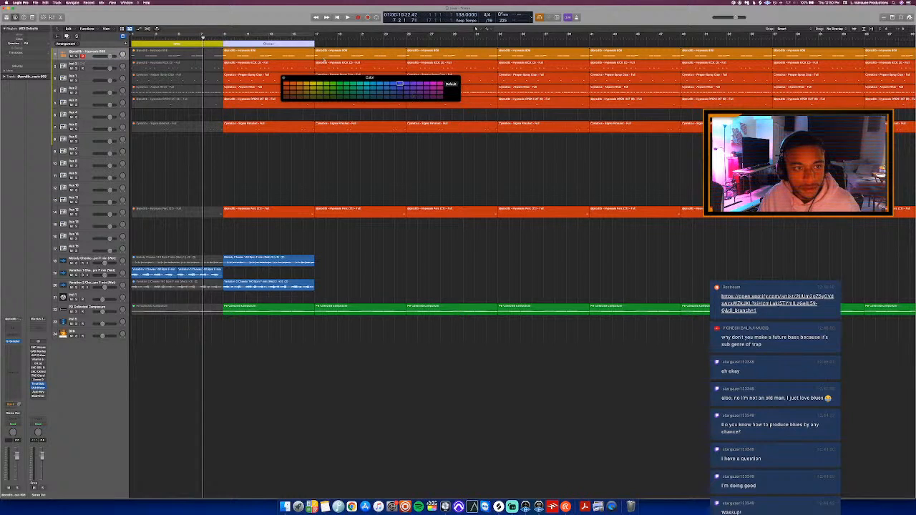
# - Rename the Chorus arrangement marker to Chorus 1
pyautogui.click(268, 44)
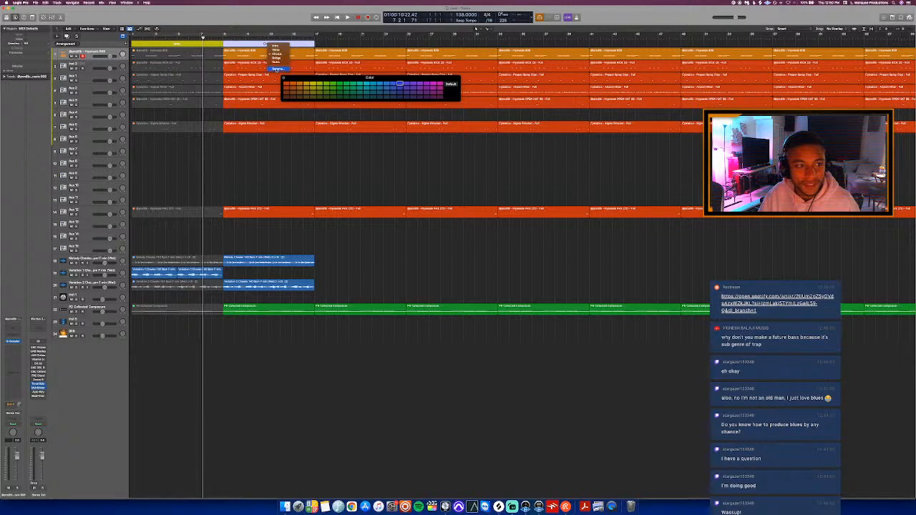
pyautogui.click(276, 69)
pyautogui.click(288, 161)
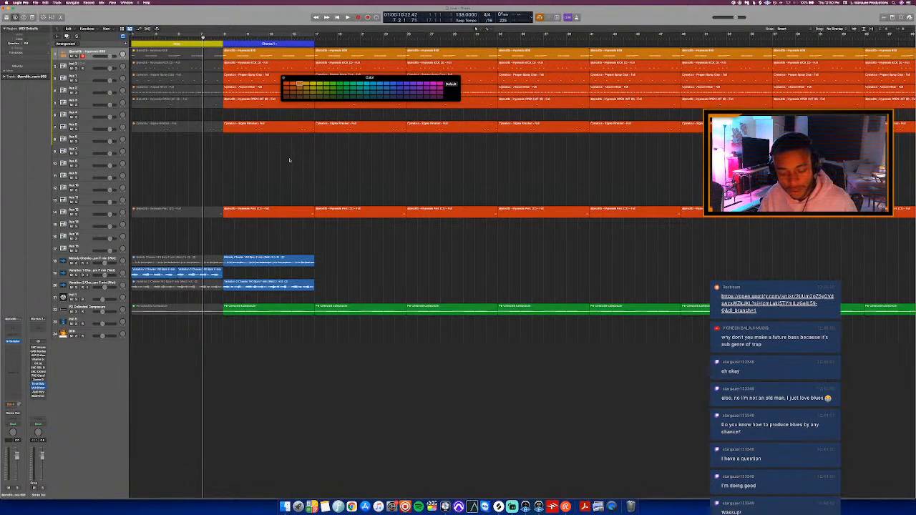
# - Start playback, redisplay the global tracks and hide the Marker track
pyautogui.click(289, 157)
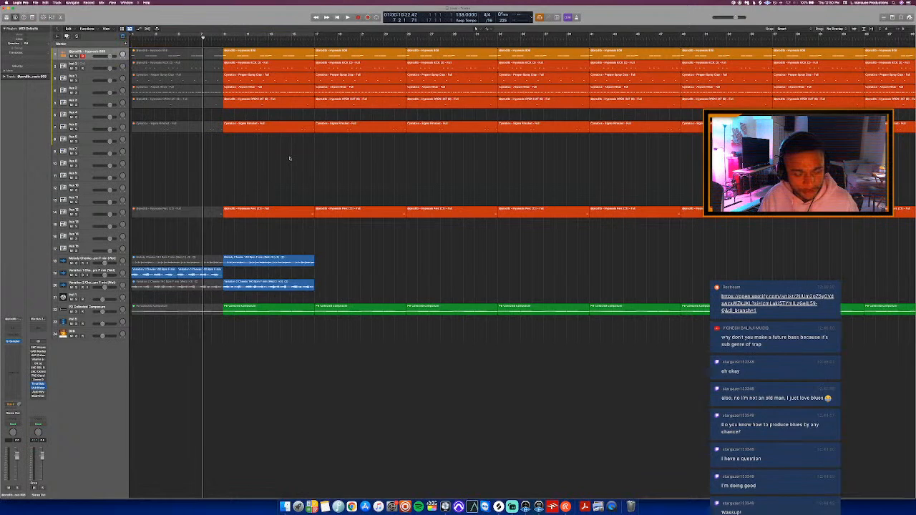
pyautogui.press('space')
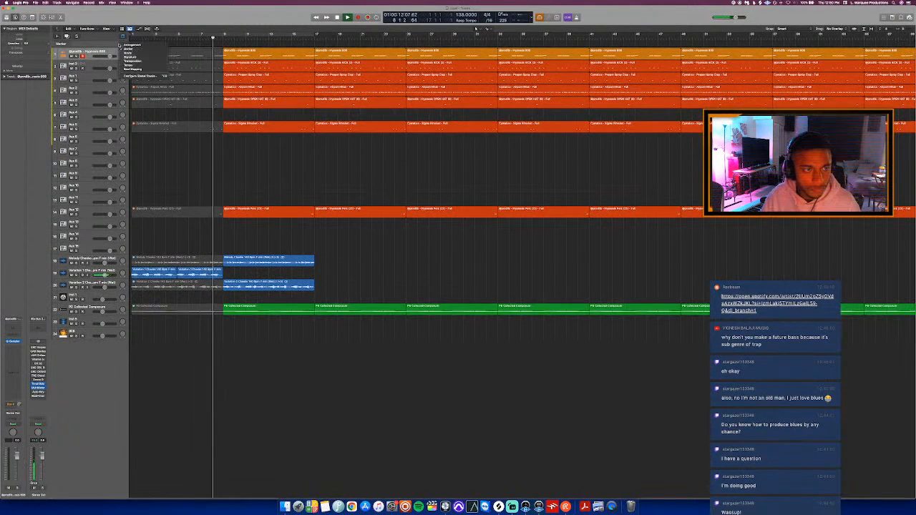
pyautogui.press('g')
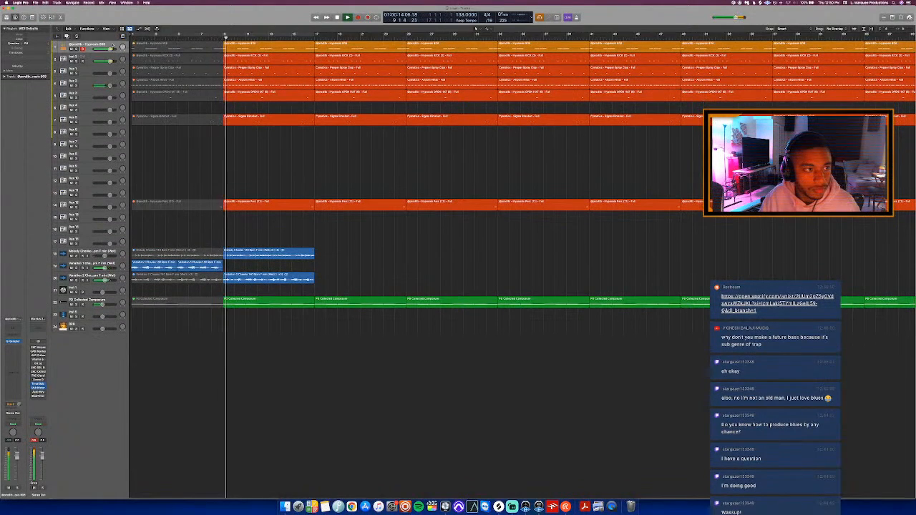
pyautogui.press('g')
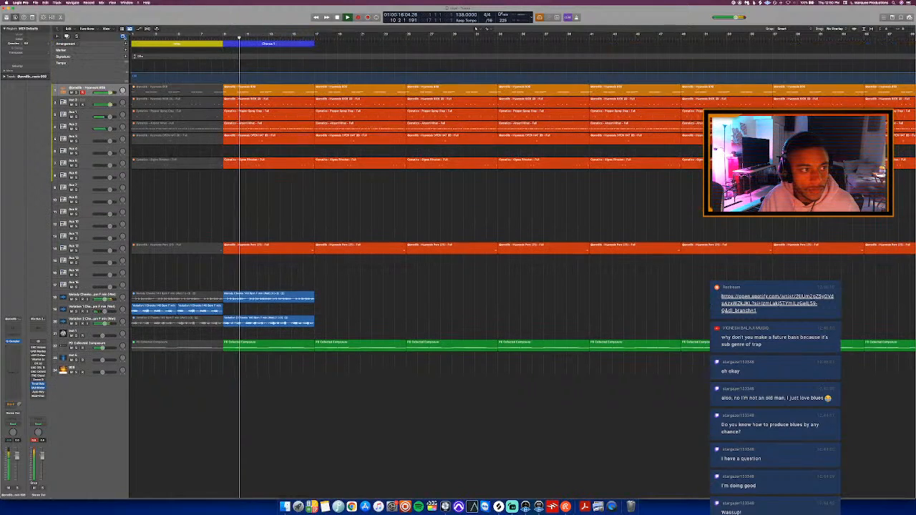
pyautogui.rightClick(102, 60)
pyautogui.click(115, 76)
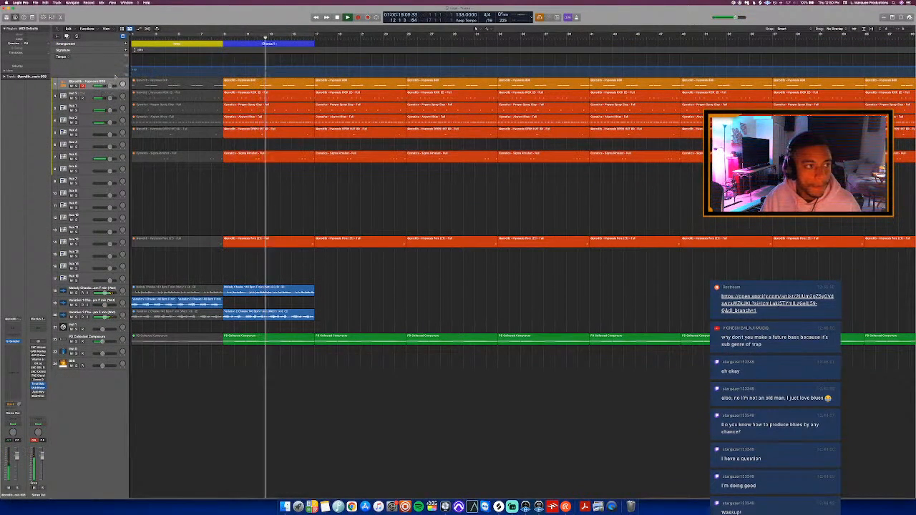
# - Repeat the Variation 2 region into the section after Chorus 1, and use Variation 1 in the chorus with Variation 2 muted
pyautogui.click(266, 310)
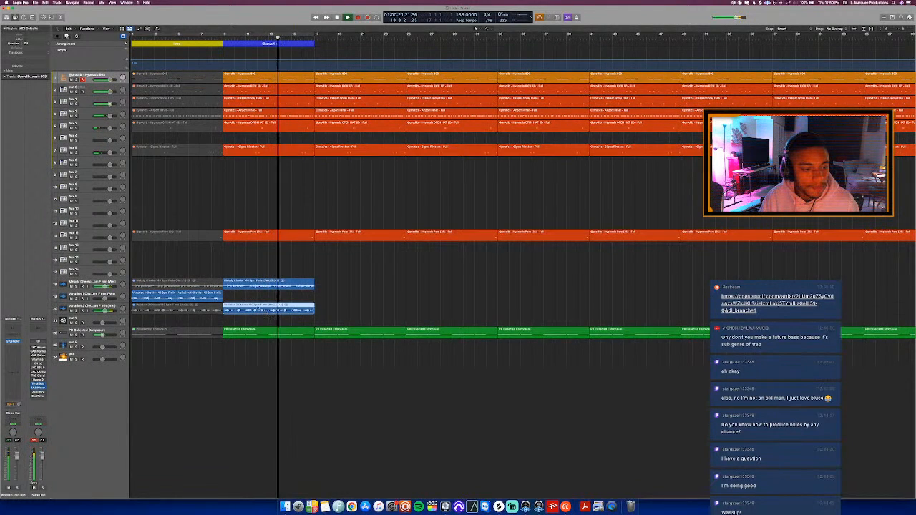
pyautogui.press('super+r')
pyautogui.press('space')
pyautogui.moveTo(252, 297)
pyautogui.mouseDown()
pyautogui.moveTo(179, 299)
pyautogui.moveTo(248, 301)
pyautogui.mouseUp()
pyautogui.click(277, 311)
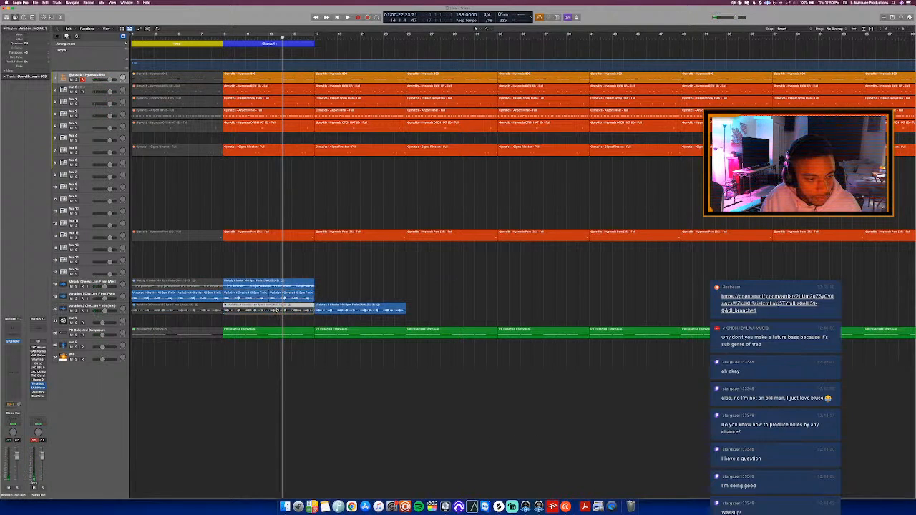
# - Play the arrangement from the beginning and hide the Tempo global track
pyautogui.press('Return')
pyautogui.press('space')
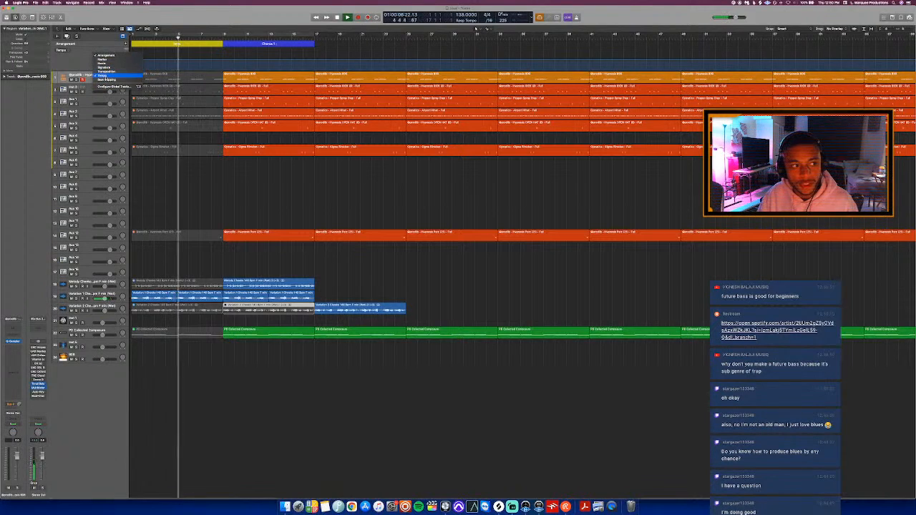
pyautogui.scroll(-2, 106, 78)
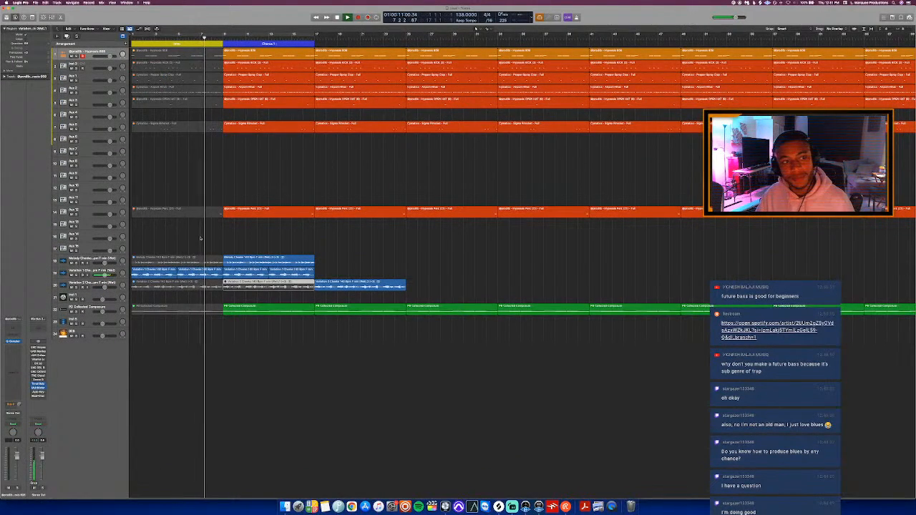
# - Delete the muted 808 and drum regions from the Intro section
pyautogui.moveTo(194, 233); pyautogui.dragTo(189, 53)
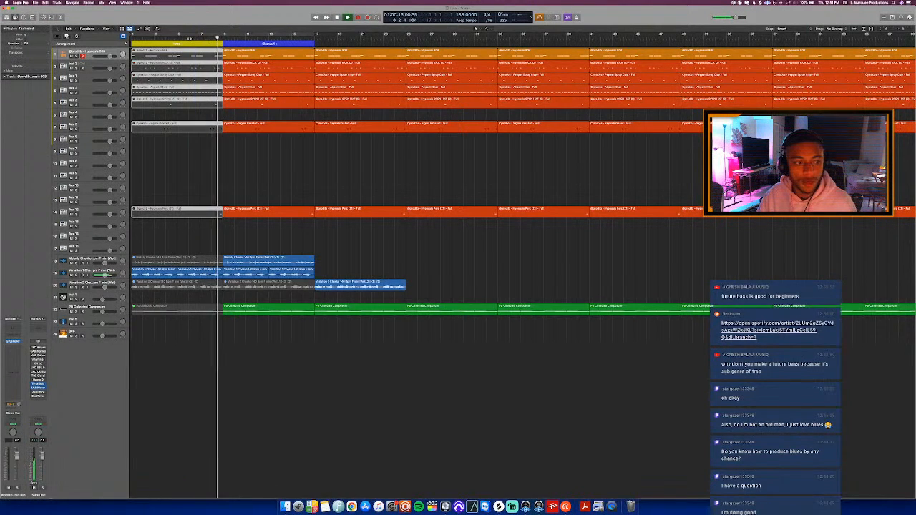
pyautogui.press('Delete')
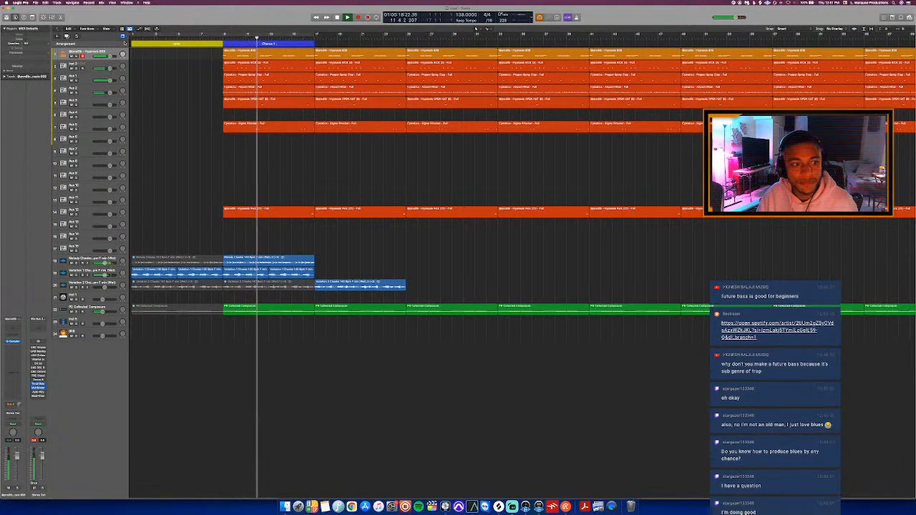
# - Add an arrangement marker after Chorus 1 and label it Verse 1, using the Verse section type
pyautogui.click(124, 43)
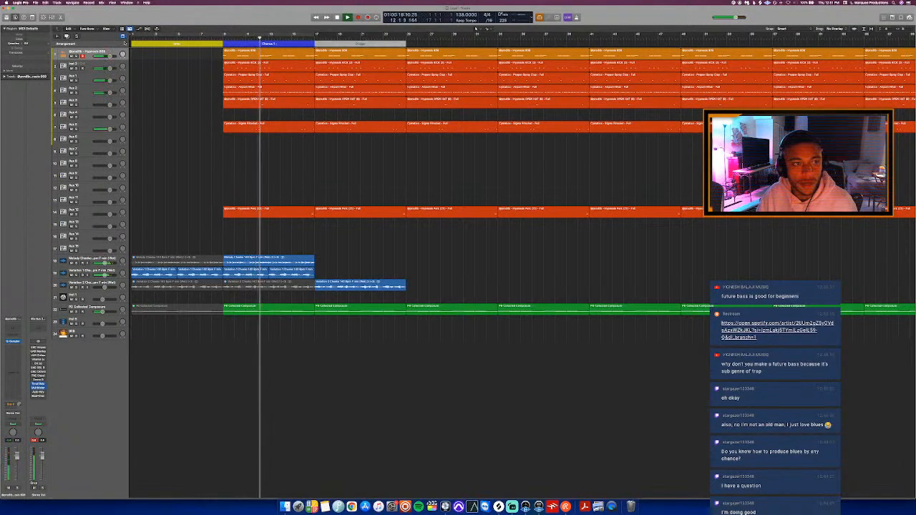
pyautogui.click(359, 45)
pyautogui.click(364, 48)
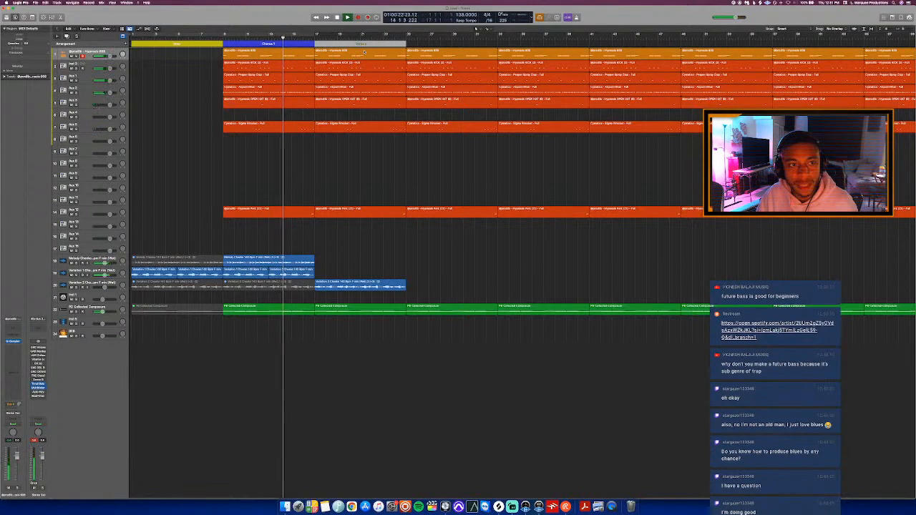
pyautogui.click(364, 46)
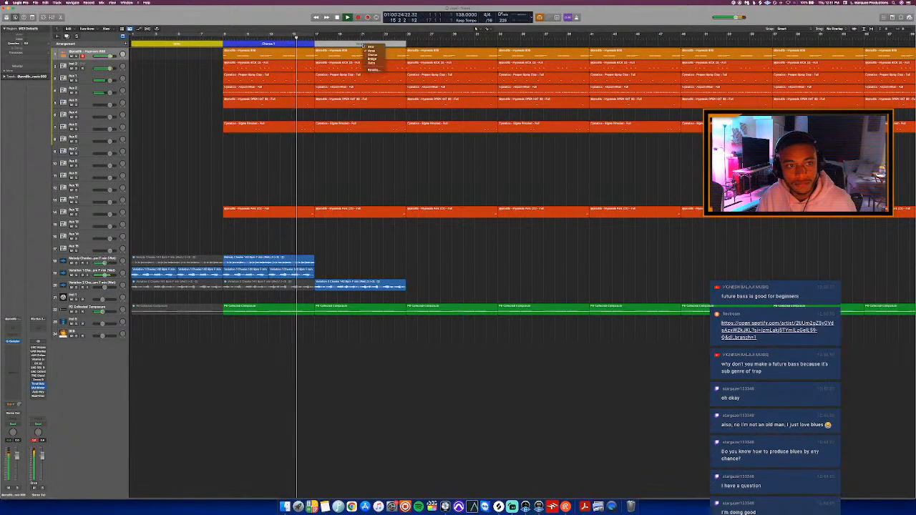
pyautogui.click(372, 71)
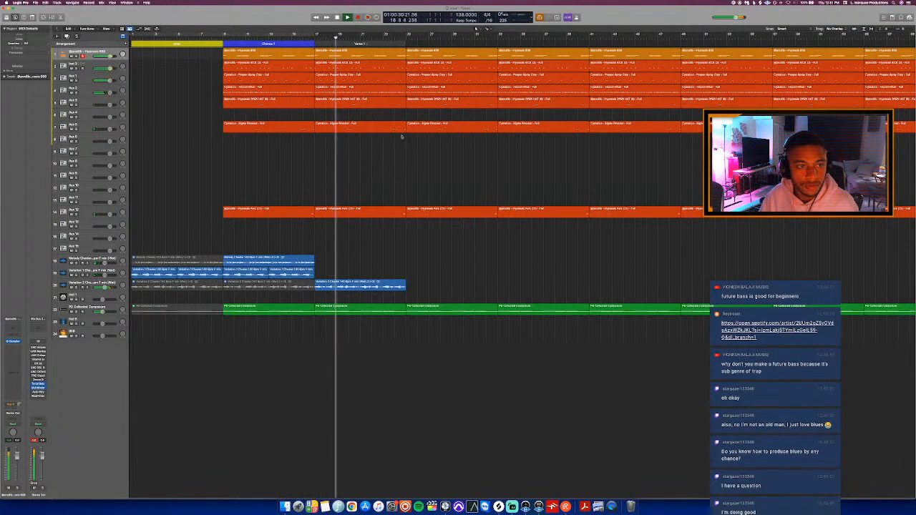
# - Mute the hi-hat region below the clap in Verse 1 and move the playhead to the start of the verse
pyautogui.click(333, 90)
pyautogui.hotkey('ctrl', 'm')
pyautogui.click(300, 38)
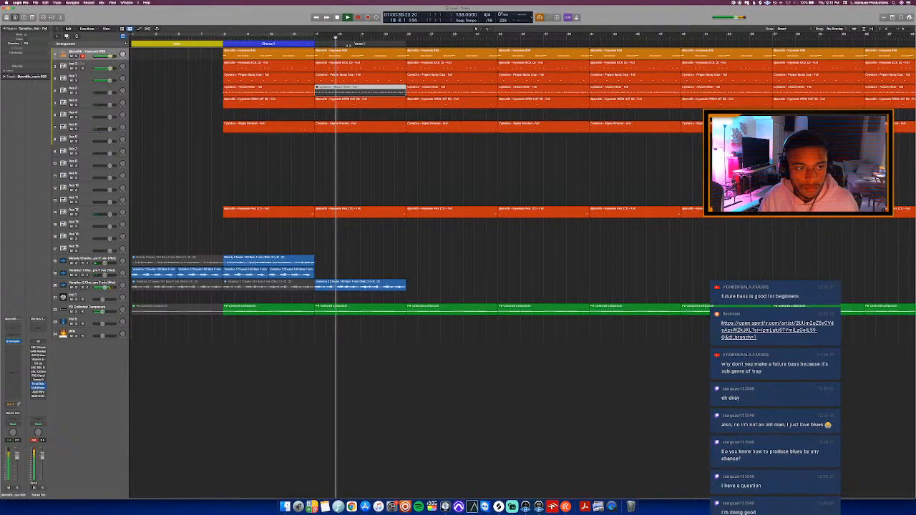
pyautogui.click(315, 37)
pyautogui.press('space')
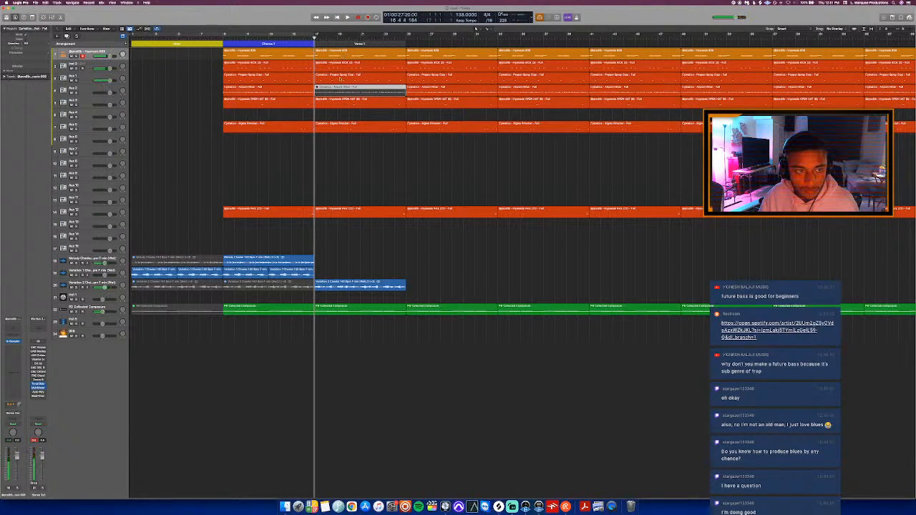
# - Mute the second clap note, in bar 18, of the Verse 1 clap region in the Piano Roll
pyautogui.click(340, 79)
pyautogui.press('p')
pyautogui.press('space')
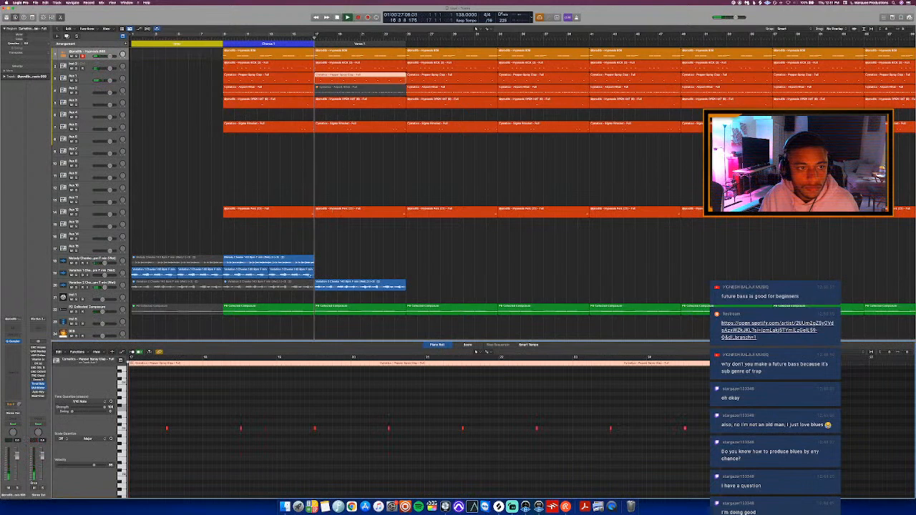
pyautogui.hscroll(-5, 224, 461)
pyautogui.hscroll(-3, 230, 455)
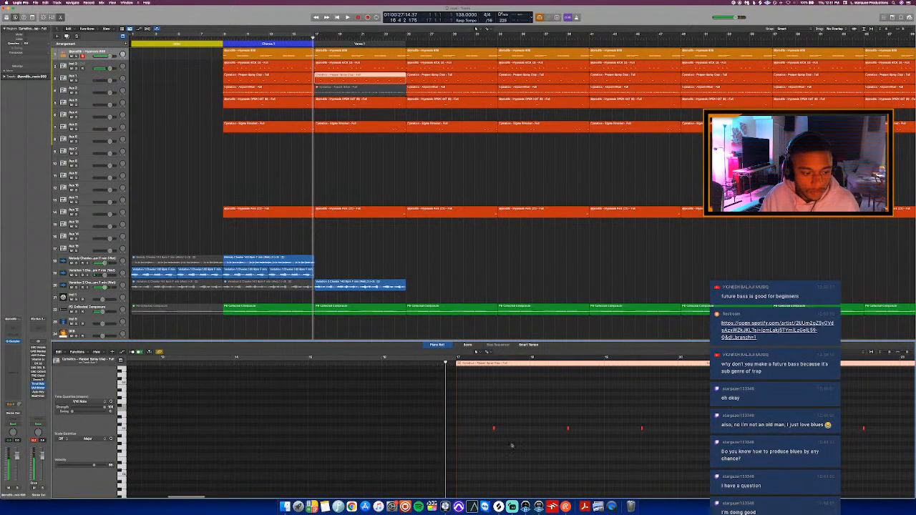
pyautogui.moveTo(538, 422); pyautogui.dragTo(537, 421)
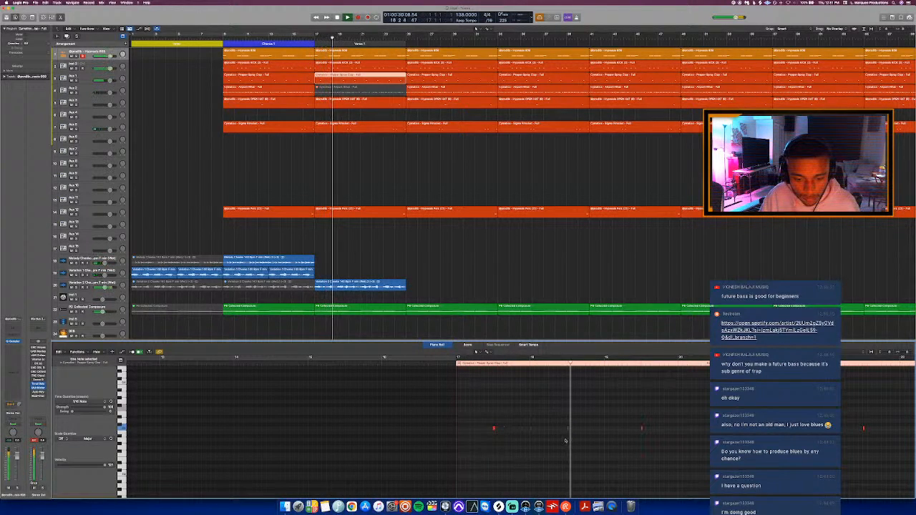
# - Mute the two 808 notes and the matching kick notes in bar 18 of Verse 1
pyautogui.click(314, 37)
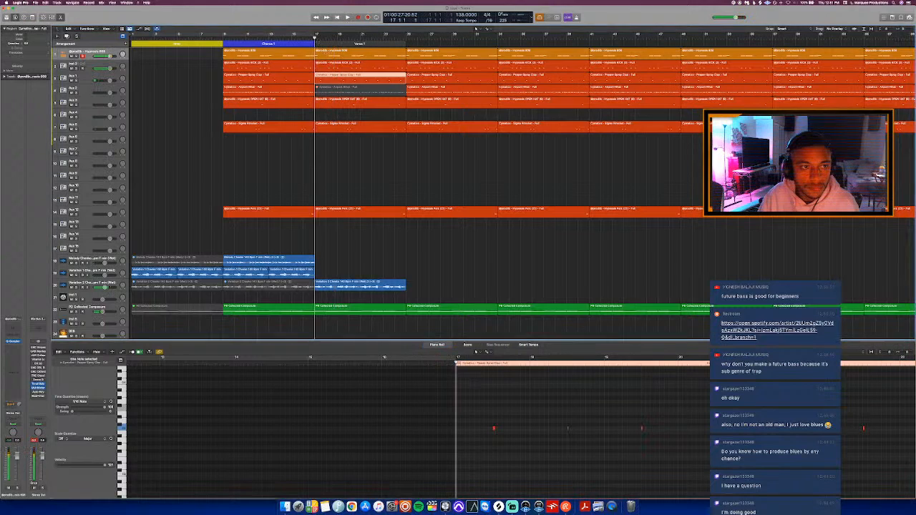
pyautogui.click(328, 55)
pyautogui.press('space')
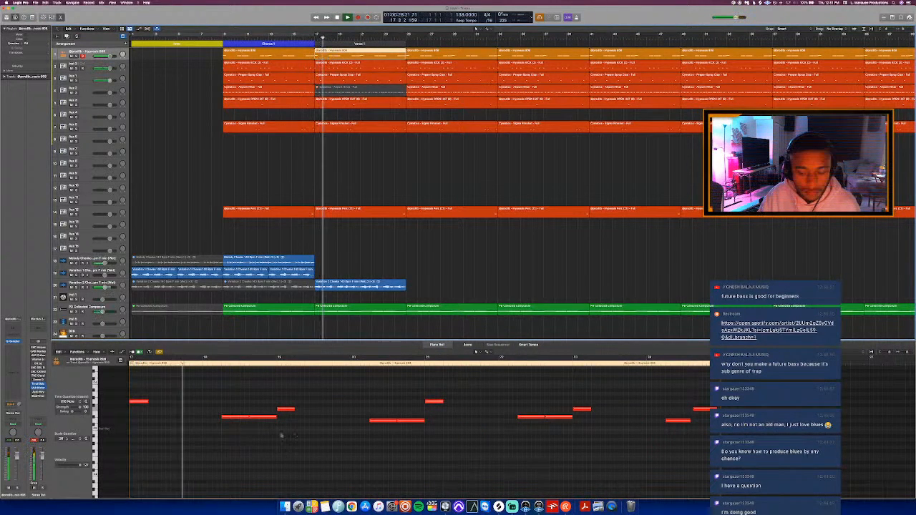
pyautogui.hscroll(-5, 378, 429)
pyautogui.moveTo(439, 433); pyautogui.dragTo(397, 408)
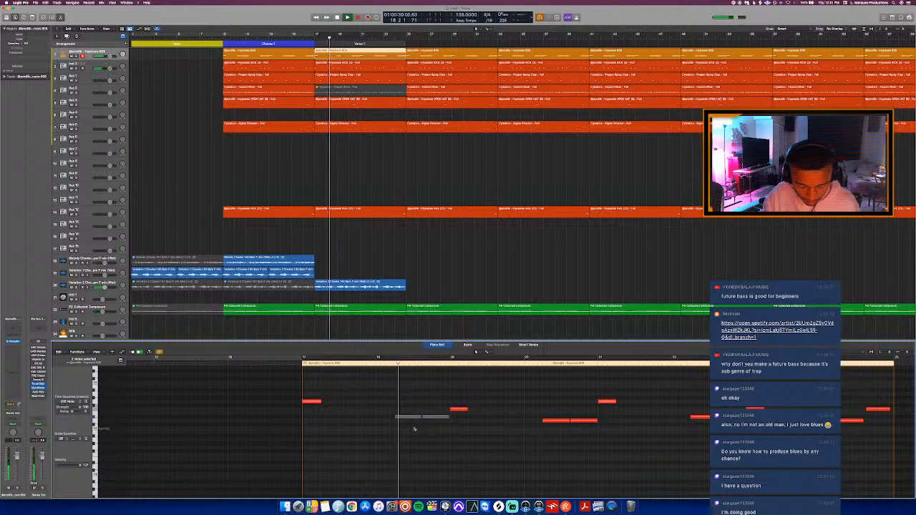
pyautogui.click(362, 65)
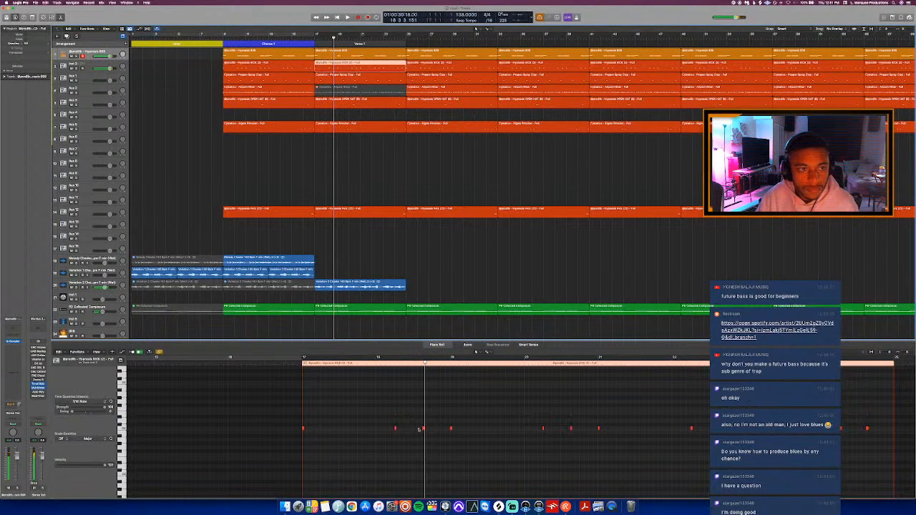
pyautogui.moveTo(425, 439); pyautogui.dragTo(385, 421)
pyautogui.hotkey('ctrl', 'm')
# - Split the muted hi-hat region in Verse 1 at bar 19, keeping overlapping notes, and unmute the part after the split
pyautogui.click(341, 39)
pyautogui.click(338, 37)
pyautogui.click(337, 90)
pyautogui.press('super+t')
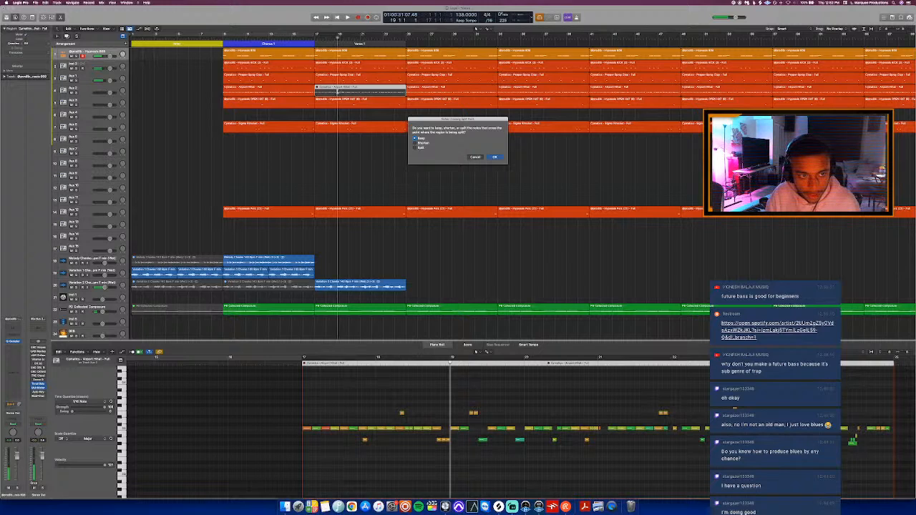
pyautogui.press('Return')
# - Color the Verse 1 arrangement marker red
pyautogui.click(315, 37)
pyautogui.hotkey('alt', 'c')
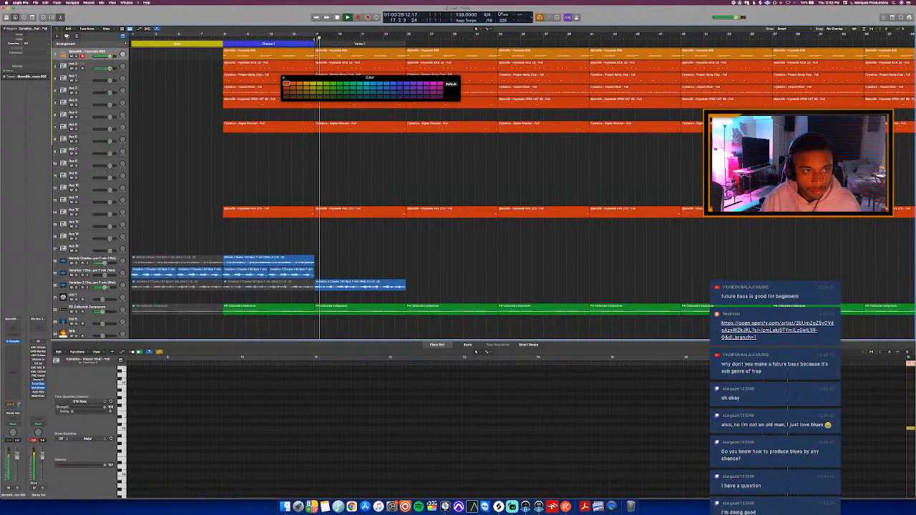
pyautogui.click(337, 44)
pyautogui.click(286, 84)
pyautogui.click(283, 78)
# - Play Verse 1 from its start and unmute the second note of its clap region
pyautogui.press('space')
pyautogui.click(315, 37)
pyautogui.click(331, 75)
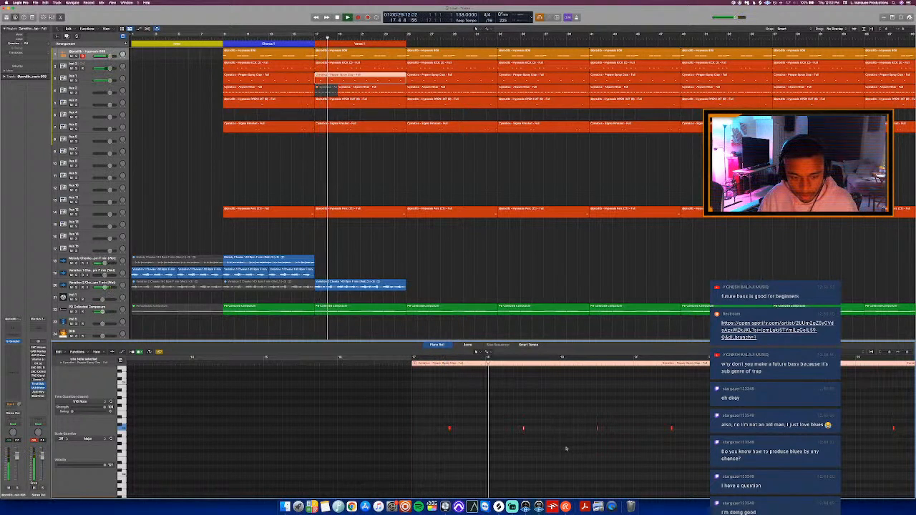
pyautogui.press('p')
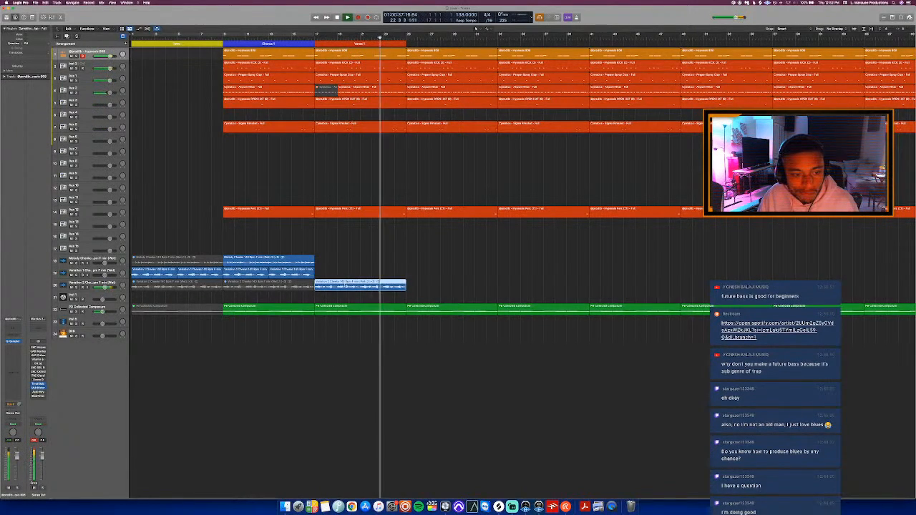
# - Repeat the Verse 1 Variation 2 melody region once and mute the green Collected Composure region in Verse 1
pyautogui.click(342, 283)
pyautogui.press('super+r')
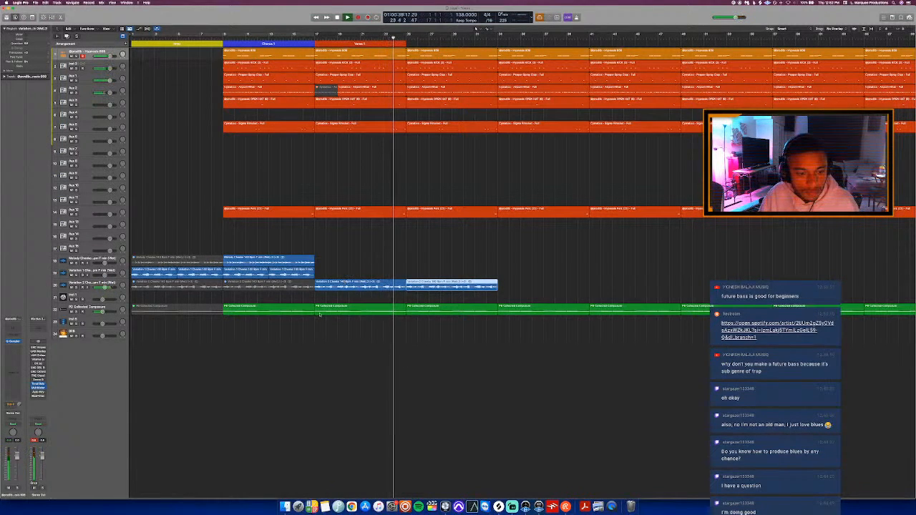
pyautogui.click(346, 311)
pyautogui.hotkey('ctrl', 'm')
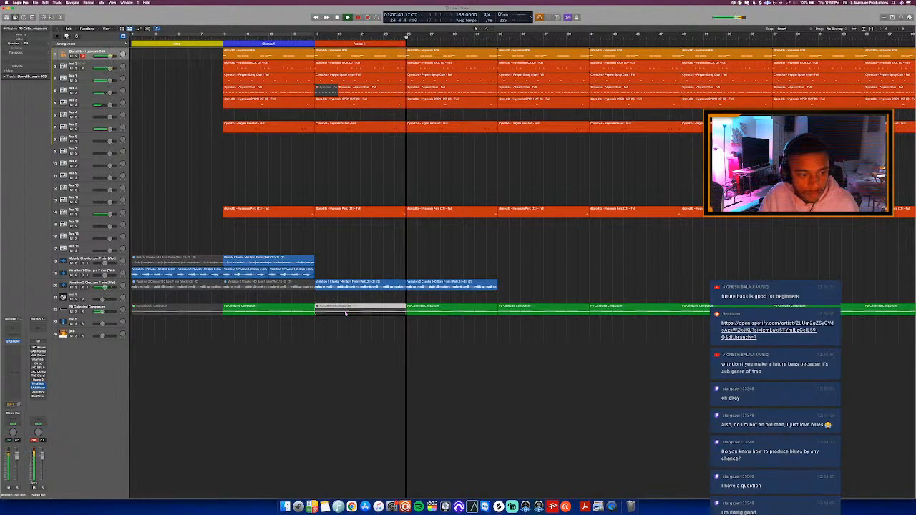
# - Copy the Chorus 1 Melody region to bar 25 and repeat it together with the Variation 2 region below it at bar 33
pyautogui.click(265, 262)
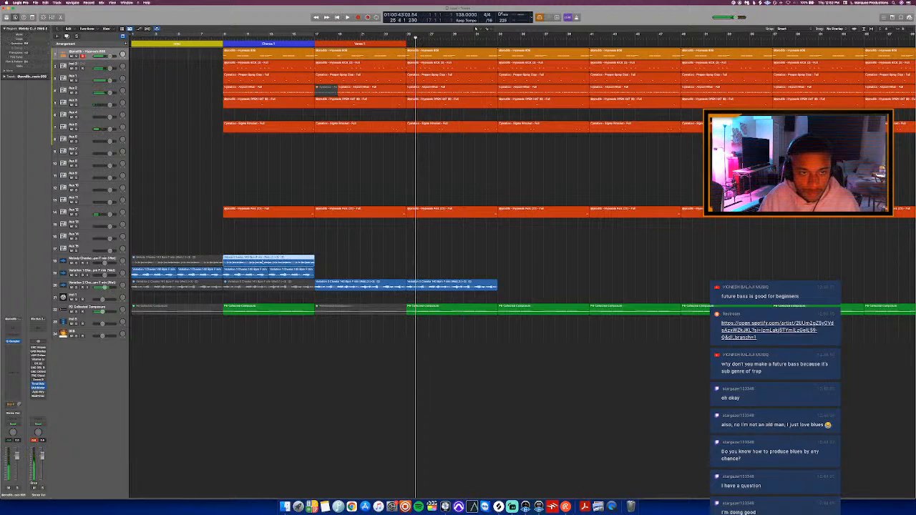
pyautogui.moveTo(265, 263); pyautogui.dragTo(444, 265)
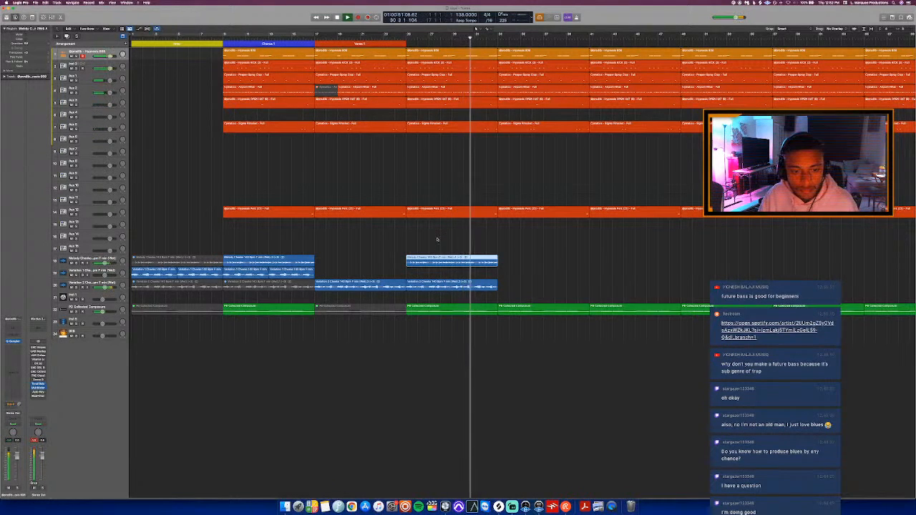
pyautogui.keyDown('shift'); pyautogui.click(439, 287); pyautogui.keyUp('shift')
pyautogui.press('super+r')
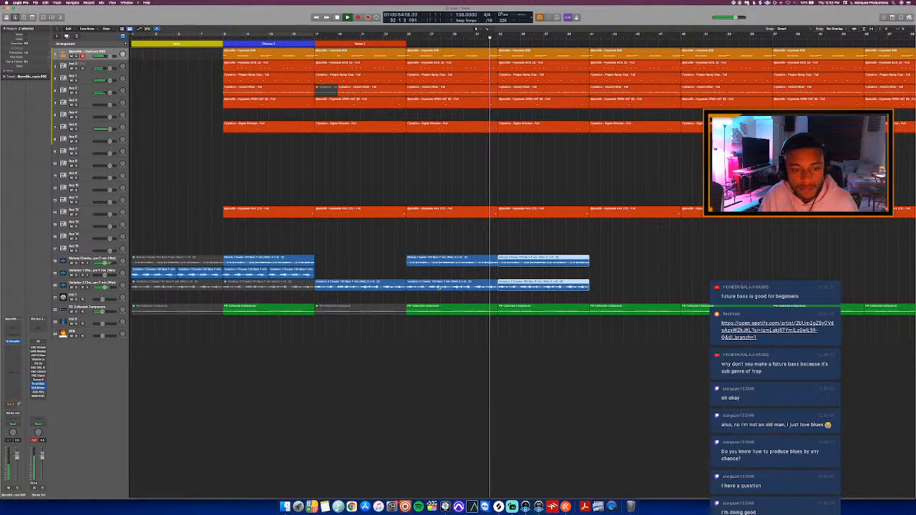
# - Mute the Melody region that starts at bar 25
pyautogui.click(517, 273)
pyautogui.click(516, 263)
pyautogui.click(479, 265)
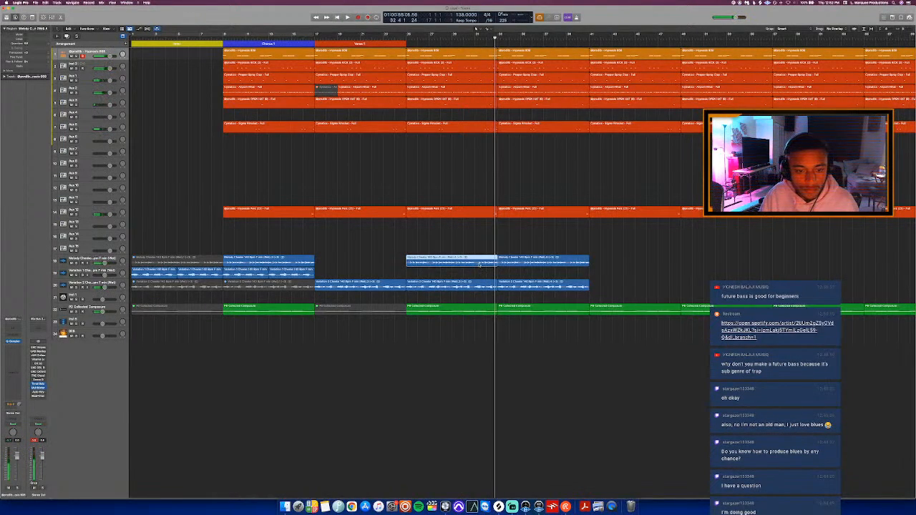
pyautogui.hotkey('ctrl', 'm')
# - Play from the start of Verse 1 and repeat the last Variation 2 region so another copy starts at bar 41
pyautogui.click(315, 40)
pyautogui.press('space')
pyautogui.click(515, 287)
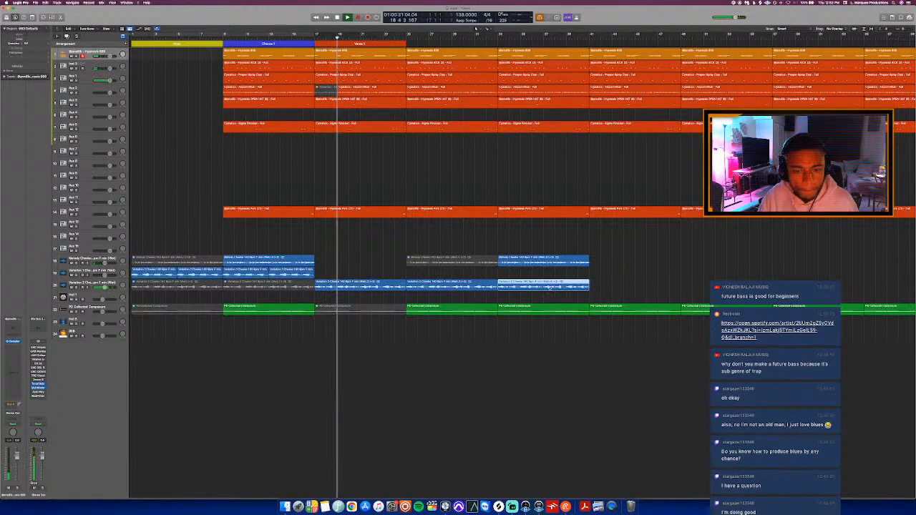
pyautogui.press('super+r')
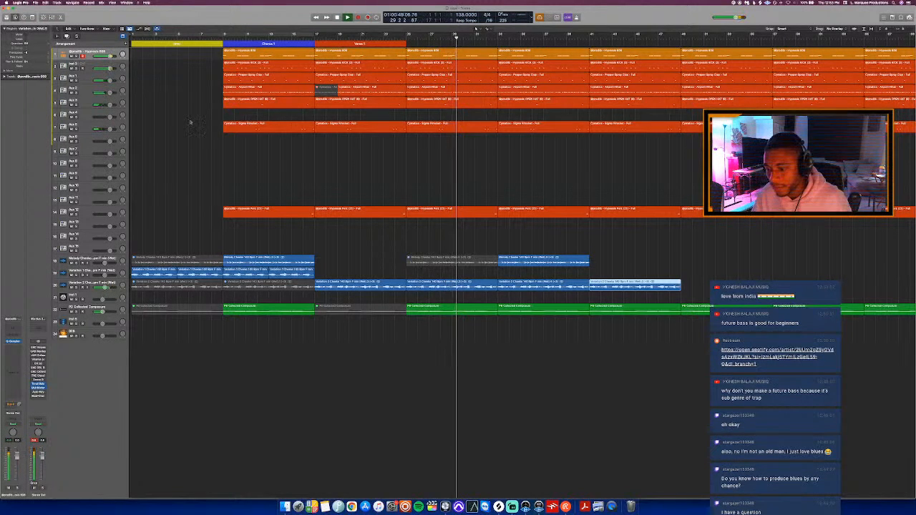
# - Extend the Verse 1 arrangement marker to bar 33
pyautogui.click(303, 154)
pyautogui.press('super+Left')
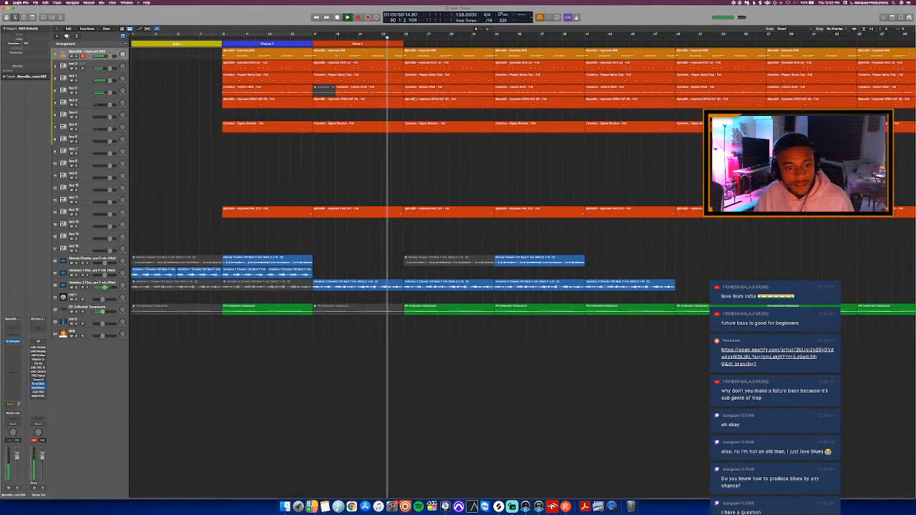
pyautogui.moveTo(339, 46); pyautogui.dragTo(410, 53)
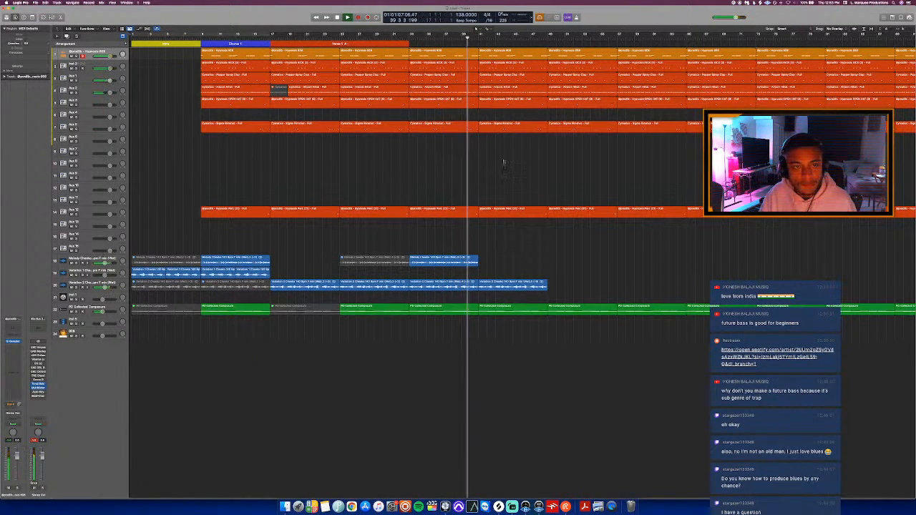
# - Mute the 808 and hi-hat regions that start at bar 41
pyautogui.click(508, 86)
pyautogui.keyDown('shift'); pyautogui.click(502, 53); pyautogui.keyUp('shift')
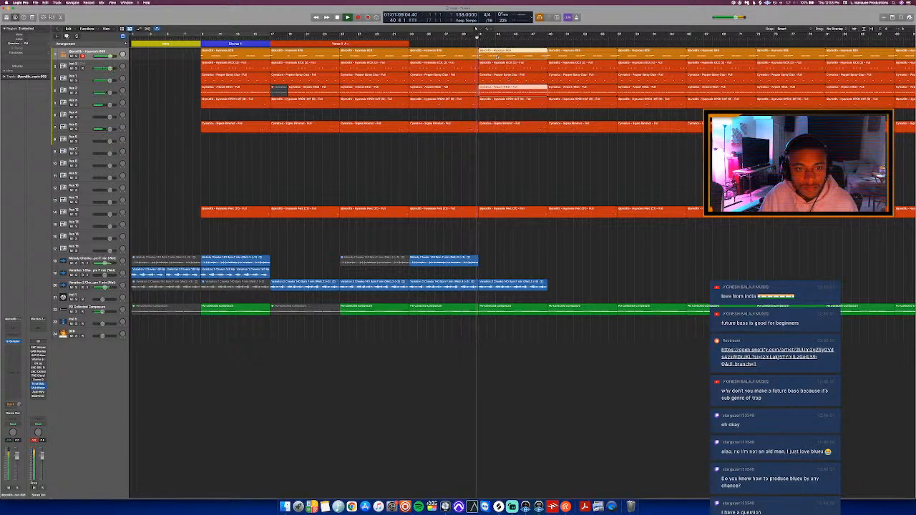
pyautogui.hotkey('ctrl', 'm')
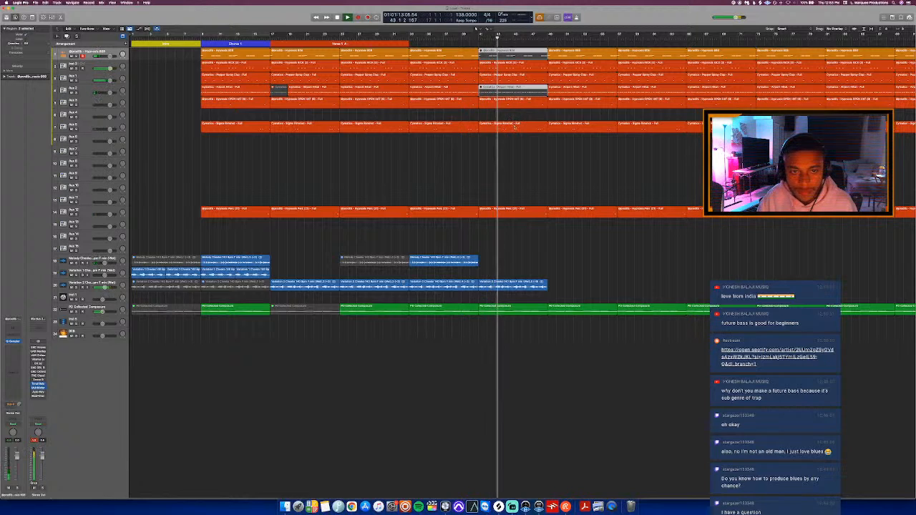
# - Audition bars 41 to 49 and mute one kick note each in bars 42 and 44, plus all kick notes from bar 46 on
pyautogui.click(511, 69)
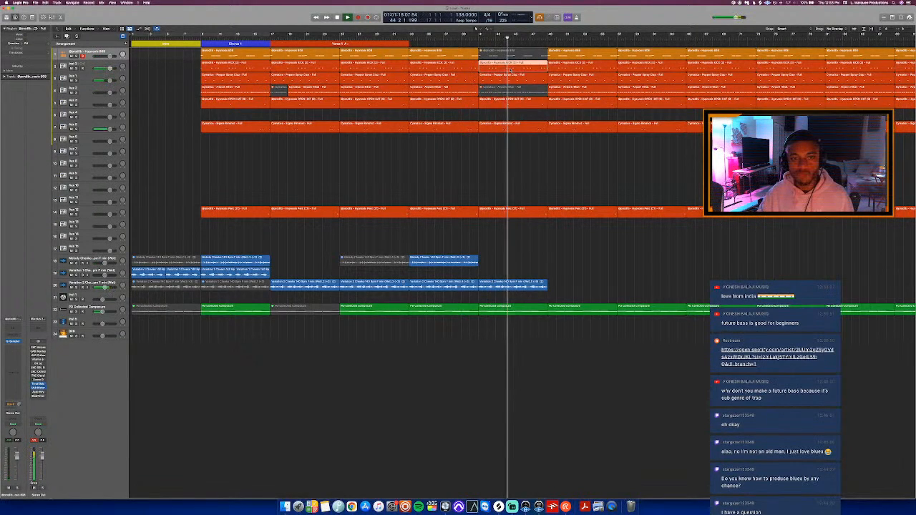
pyautogui.press('space')
pyautogui.moveTo(480, 34); pyautogui.dragTo(541, 54)
pyautogui.press('space')
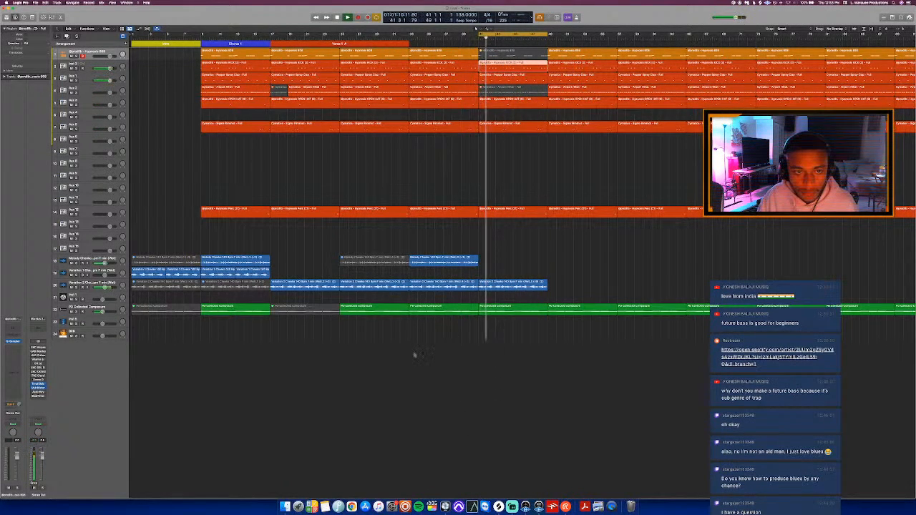
pyautogui.press('p')
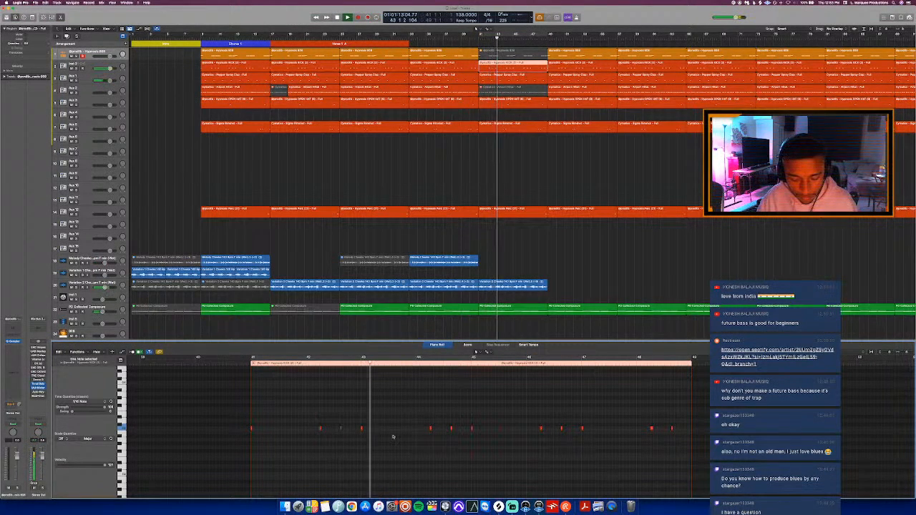
pyautogui.click(451, 429)
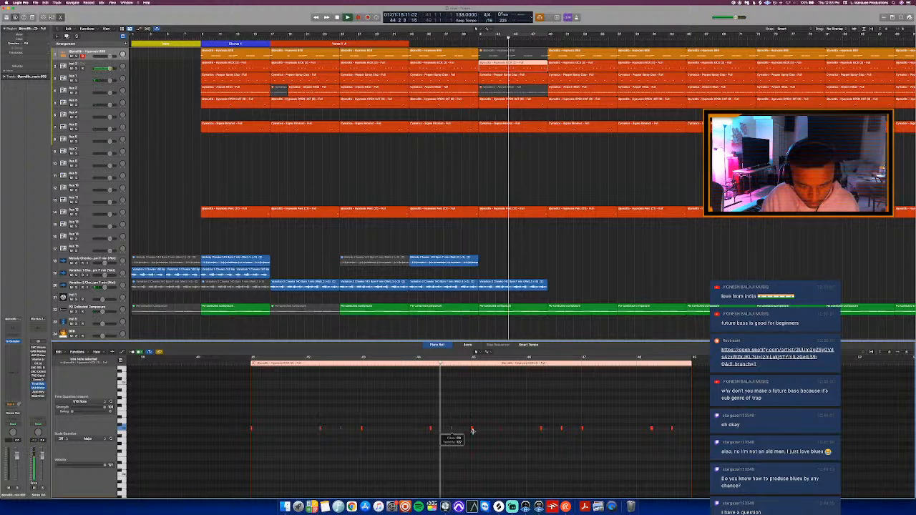
pyautogui.moveTo(512, 417); pyautogui.dragTo(706, 440)
pyautogui.hotkey('ctrl', 'm')
pyautogui.press('space')
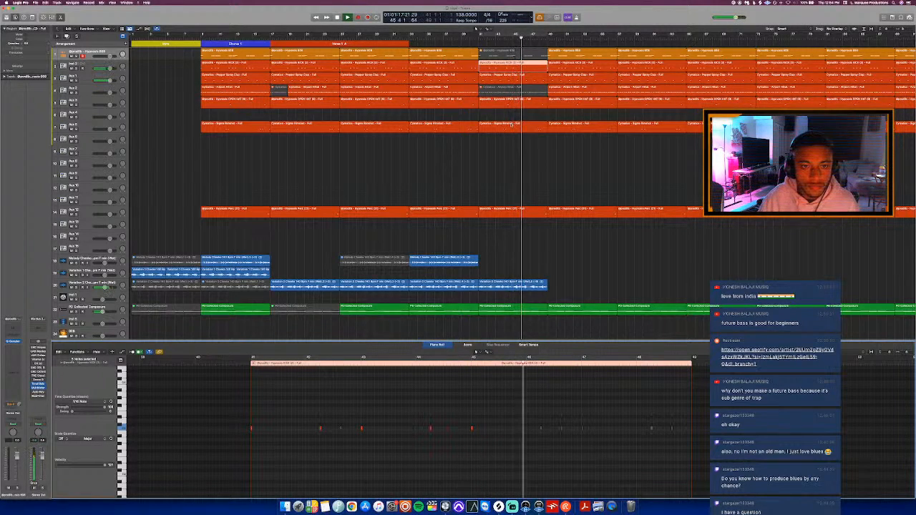
# - Mute the Cymatics Sigma region at bar 41 and the last note of the clap region above it
pyautogui.click(511, 125)
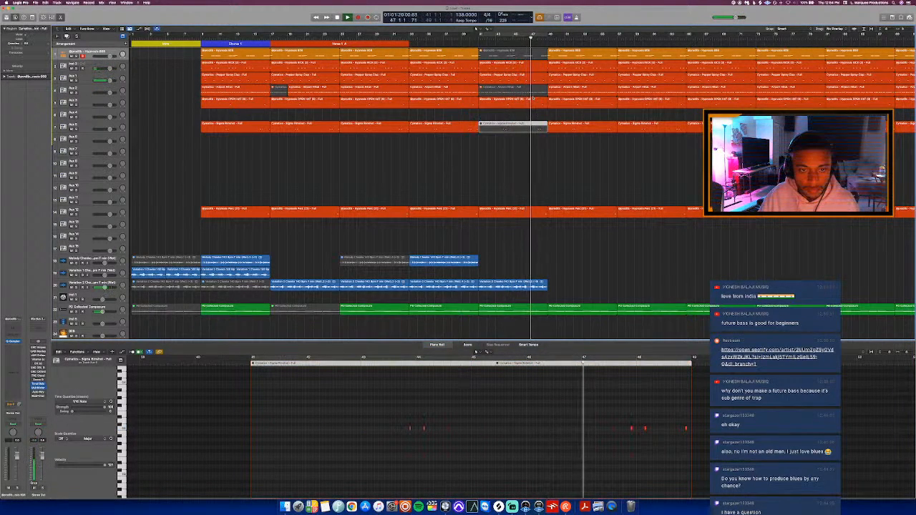
pyautogui.click(537, 80)
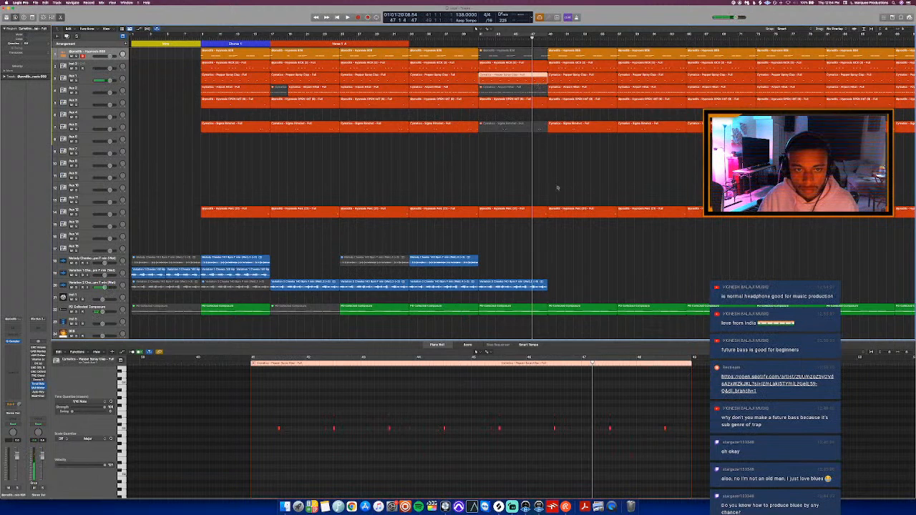
pyautogui.press('e')
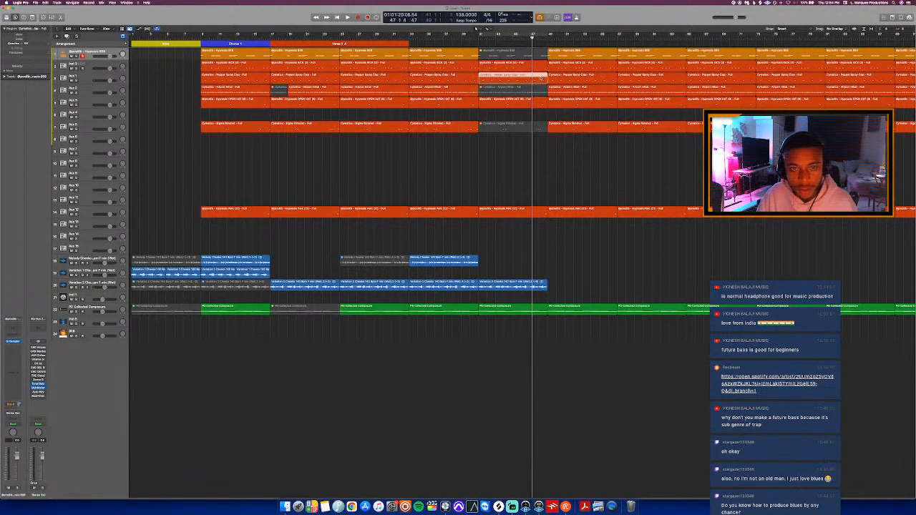
pyautogui.press('e')
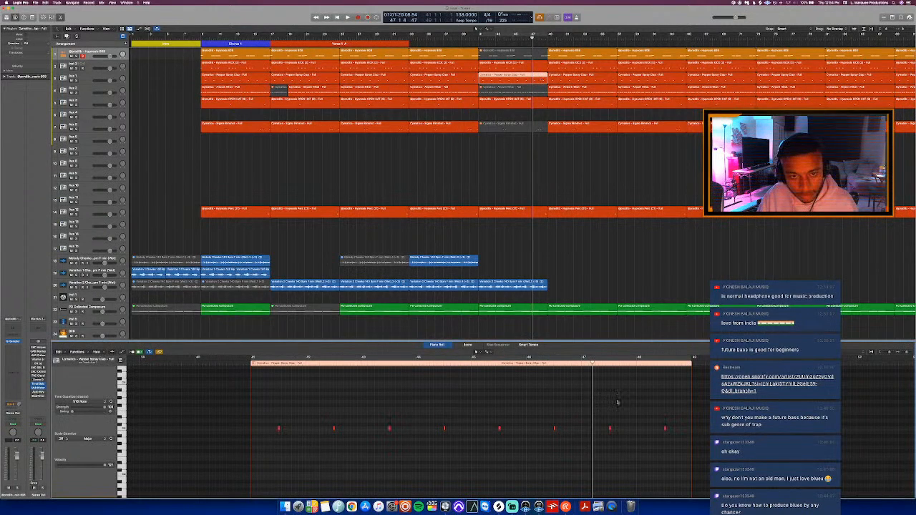
pyautogui.moveTo(672, 434); pyautogui.dragTo(706, 439)
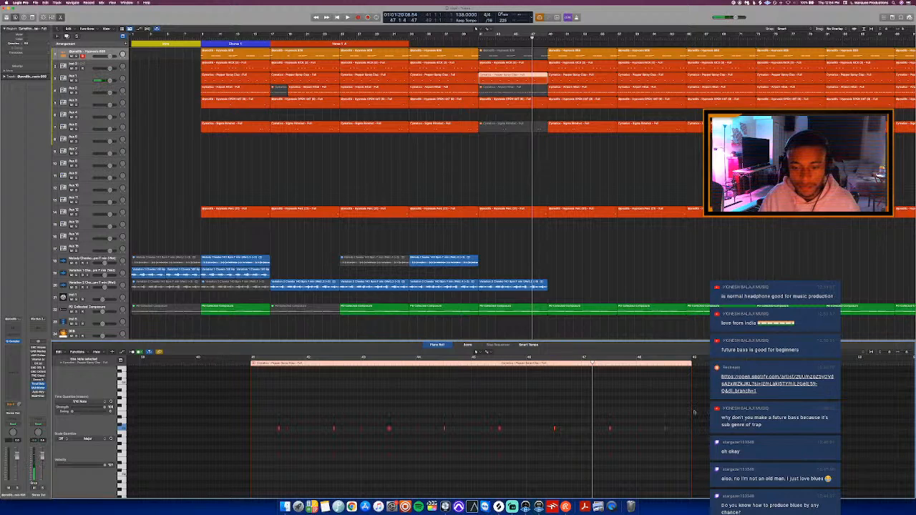
pyautogui.press('e')
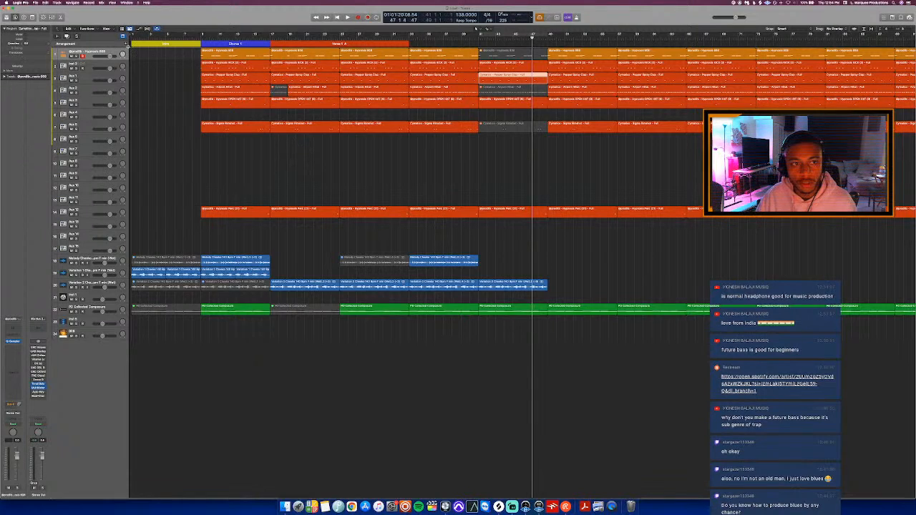
# - Add an arrangement marker from bar 33 to bar 49 and name it Verse 1 B
pyautogui.click(409, 44)
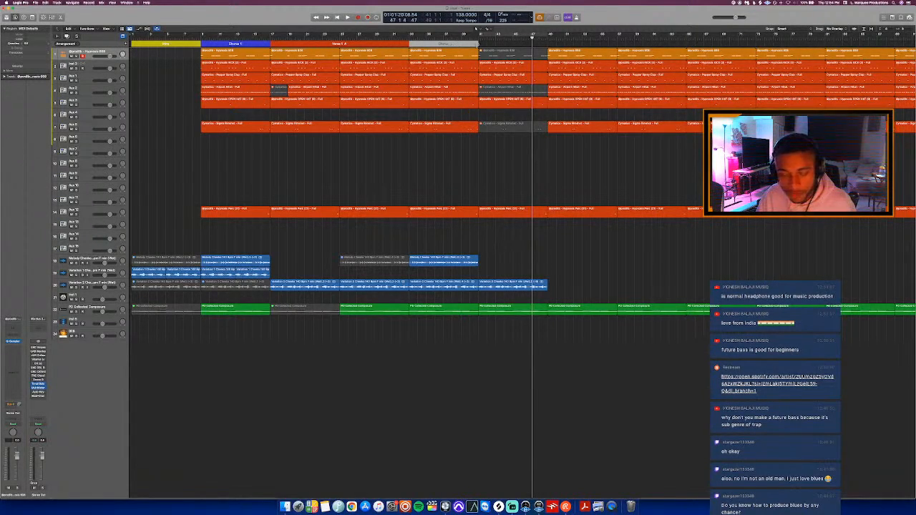
pyautogui.moveTo(477, 44); pyautogui.dragTo(548, 49)
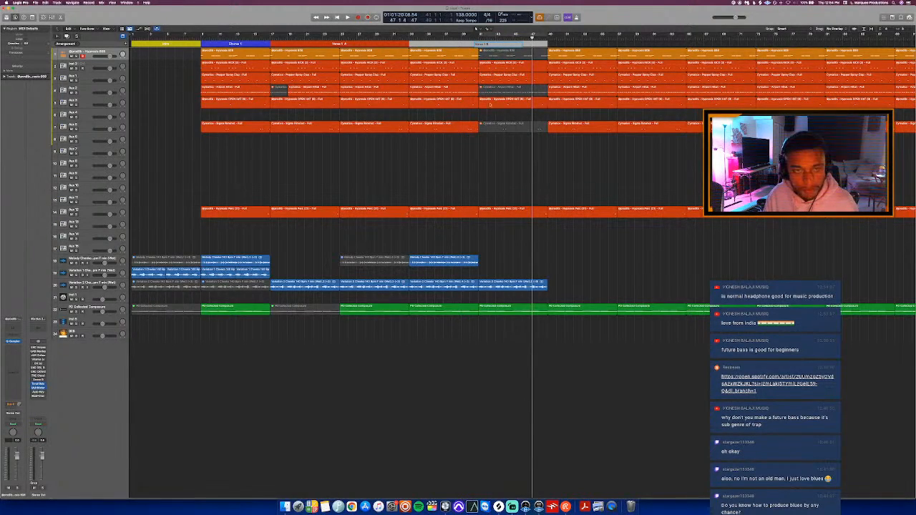
pyautogui.click(467, 164)
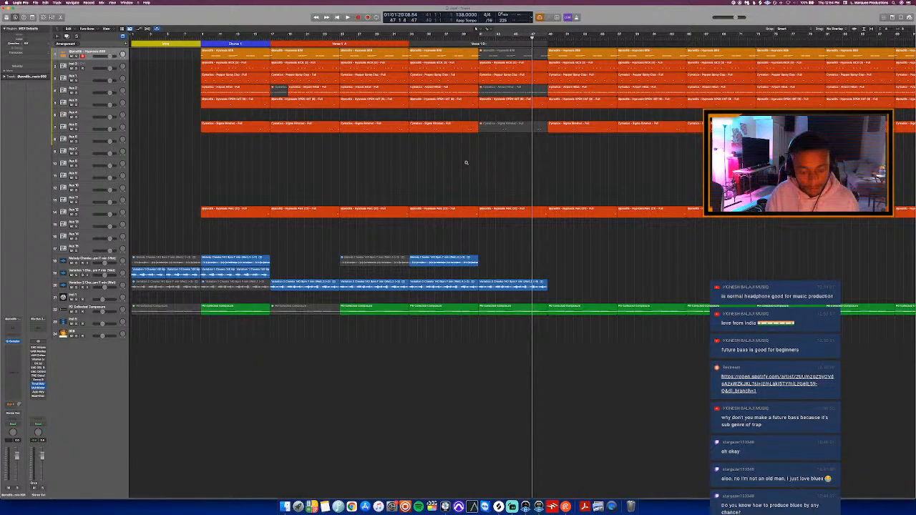
# - Color the Verse 1 B marker a darker red than Verse 1 A
pyautogui.hotkey('alt', 'c')
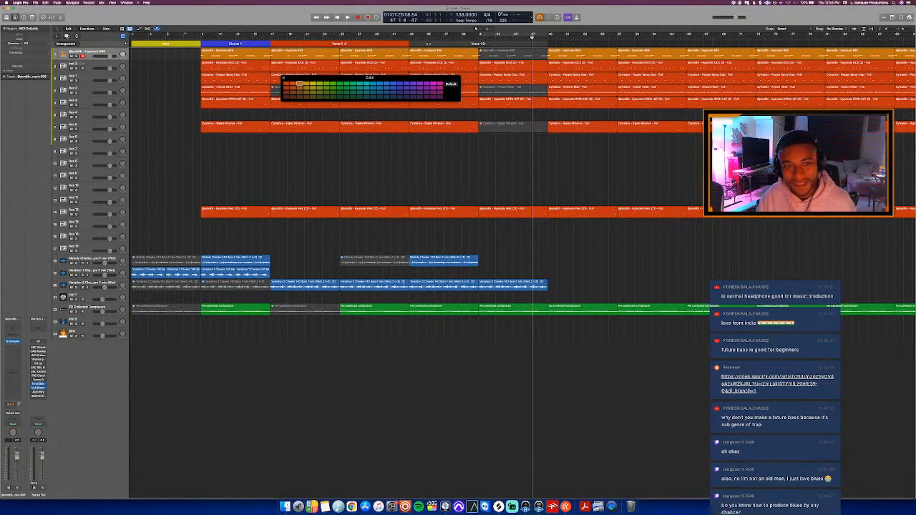
pyautogui.click(427, 44)
pyautogui.click(287, 87)
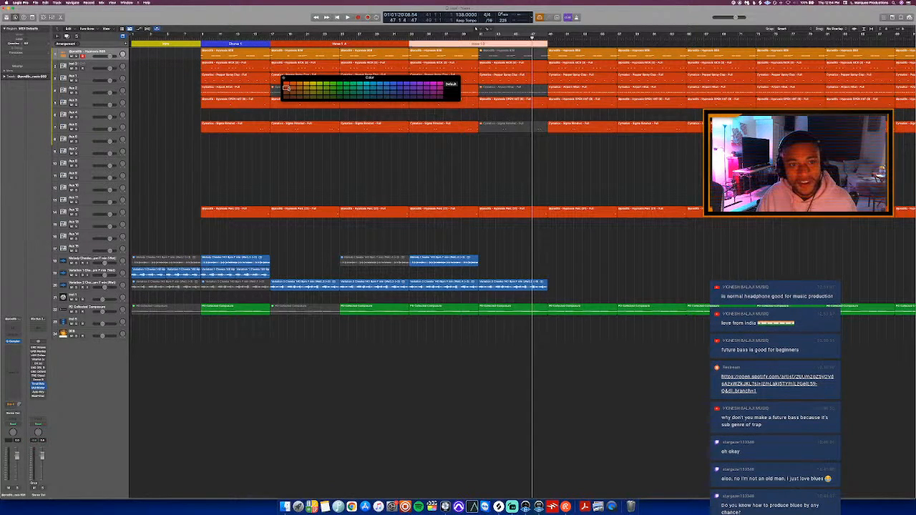
pyautogui.hotkey('alt', 'c')
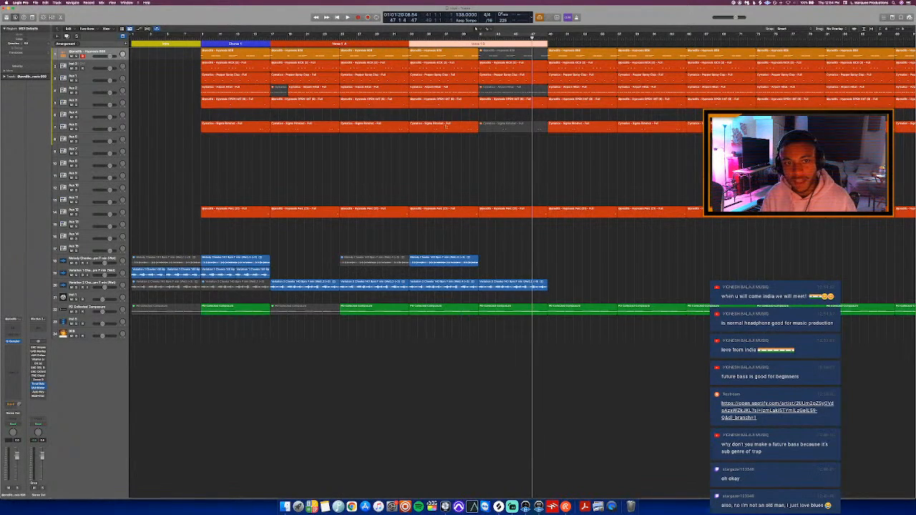
# - Add a Chorus 2 arrangement marker from bar 49 to bar 57 and color it blue like Chorus 1
pyautogui.click(430, 151)
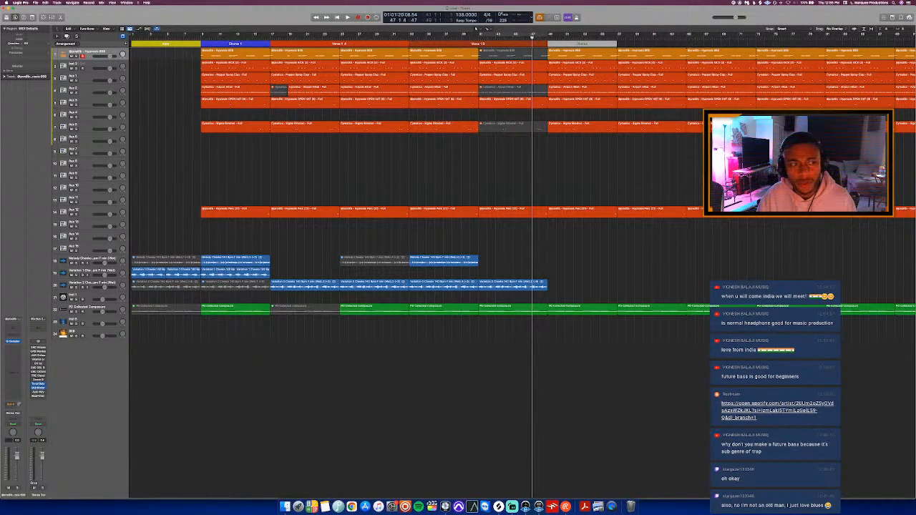
pyautogui.click(583, 44)
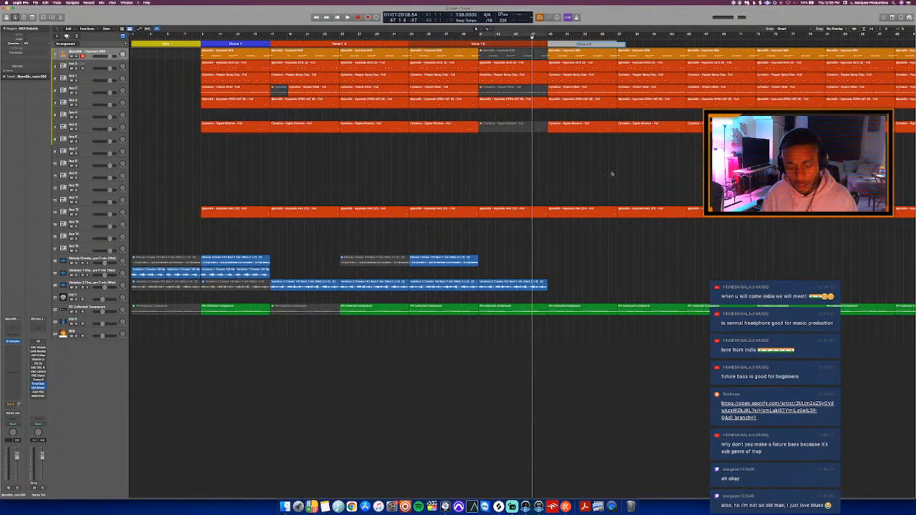
pyautogui.hotkey('alt', 'c')
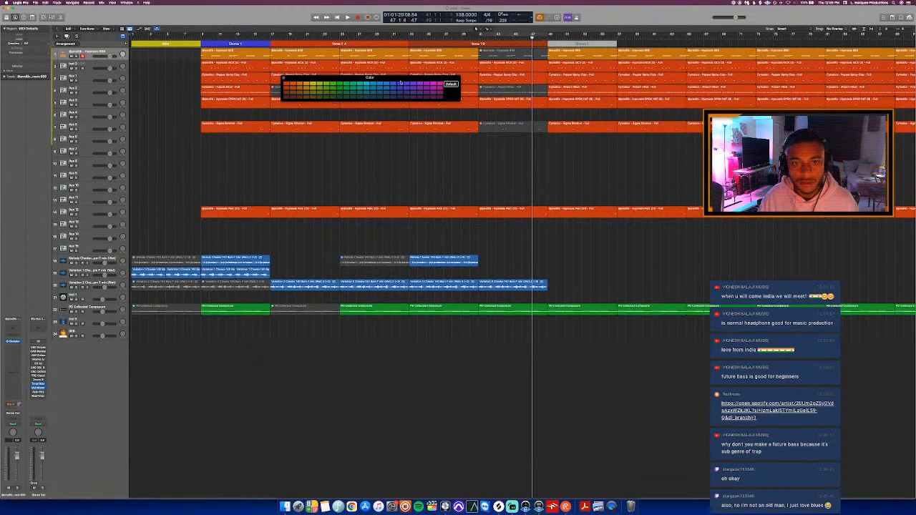
pyautogui.hotkey('alt', 'c')
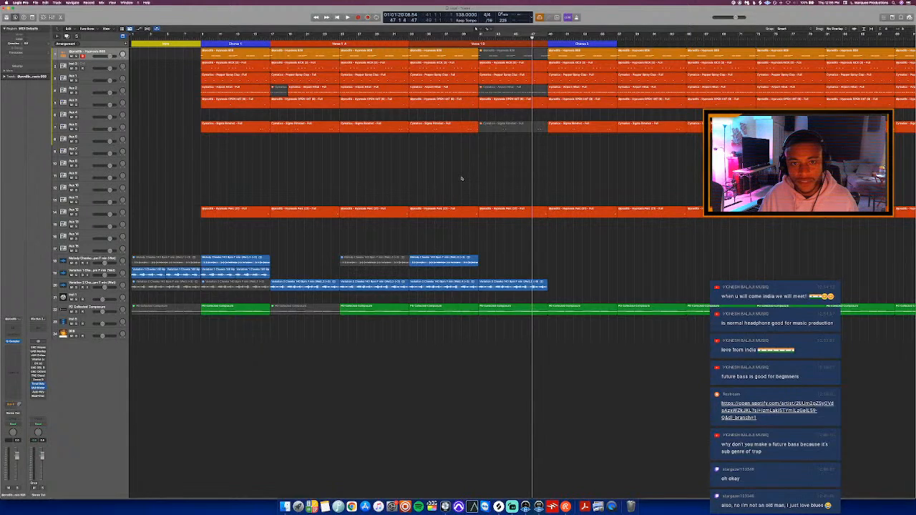
# - Copy the Melody and Variation 1 audio regions from Chorus 1 to the start of Chorus 2 at bar 49
pyautogui.scroll(-5, 461, 178)
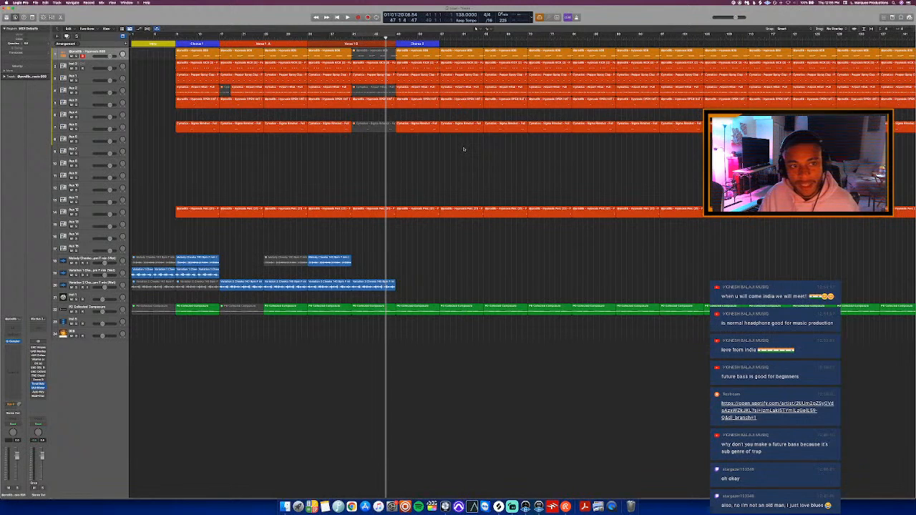
pyautogui.moveTo(187, 250); pyautogui.dragTo(212, 277)
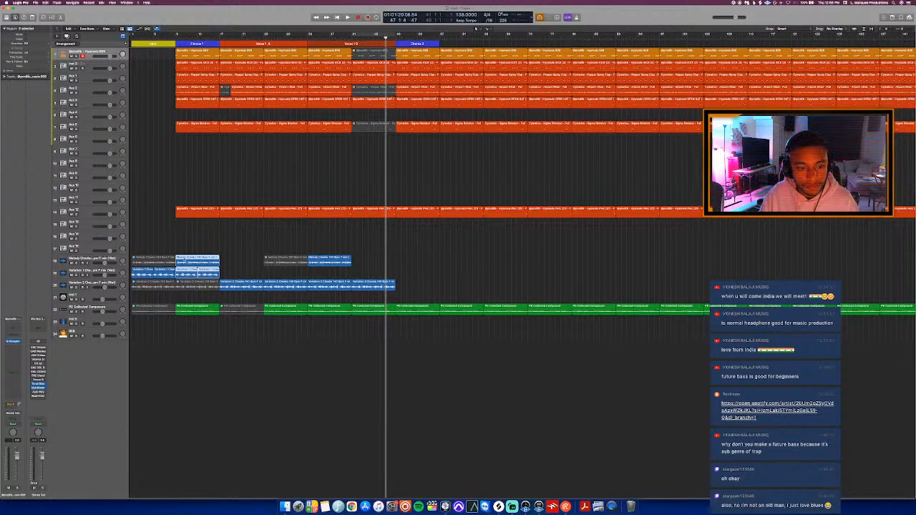
pyautogui.moveTo(188, 262); pyautogui.dragTo(407, 264)
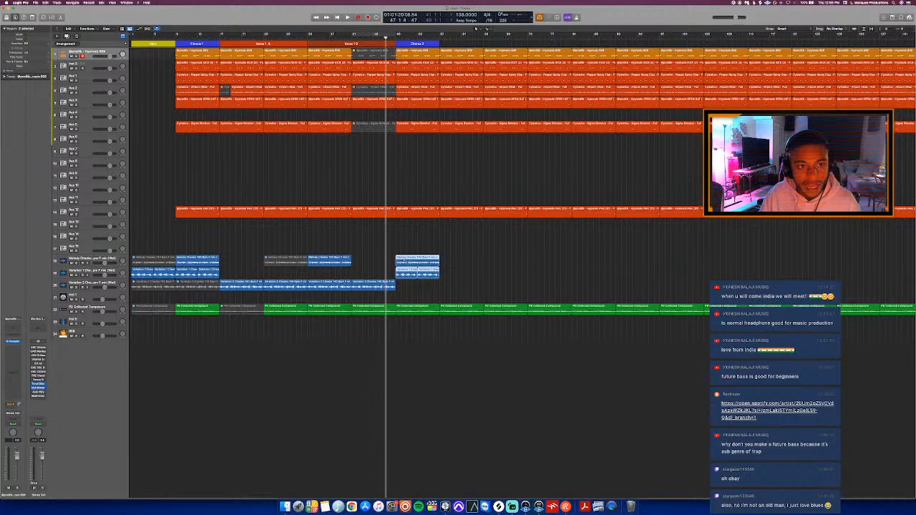
pyautogui.click(402, 245)
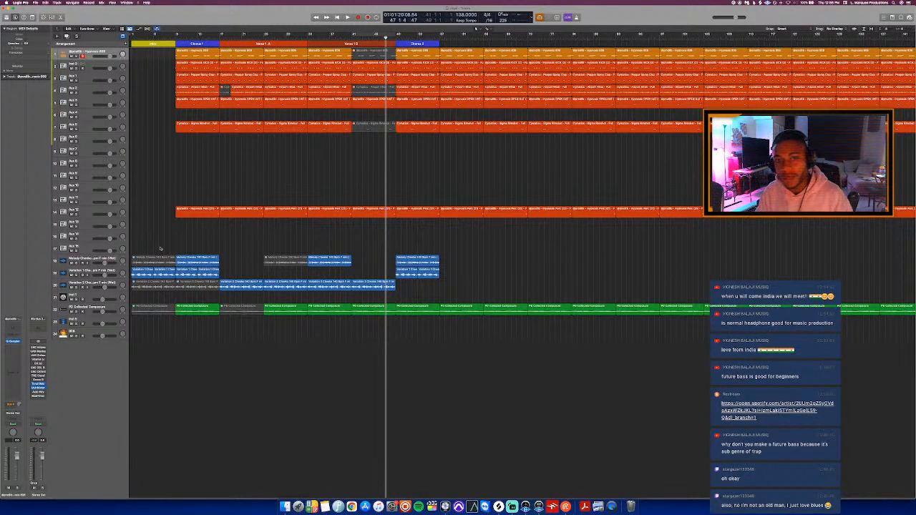
# - Set a cycle range from bar 49 to 56 and try a Channel EQ with a low cut on the Melody track
pyautogui.moveTo(397, 35); pyautogui.dragTo(436, 43)
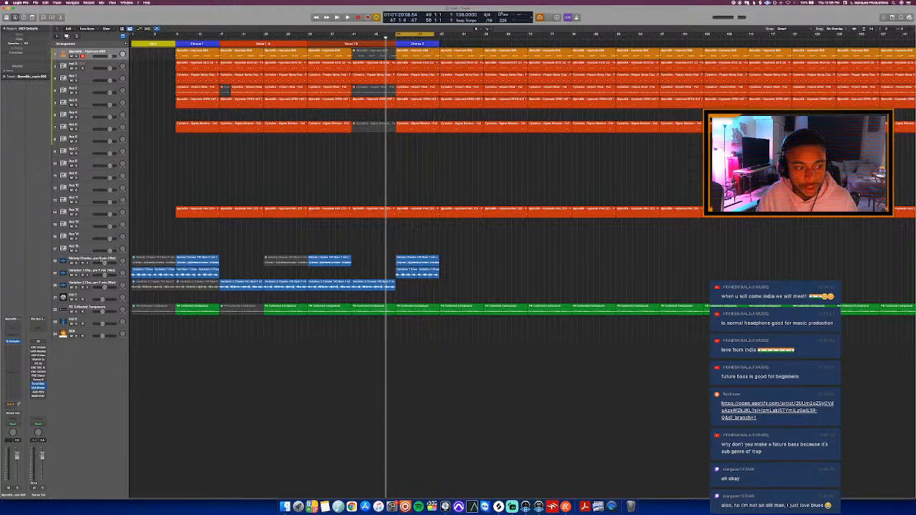
pyautogui.click(96, 259)
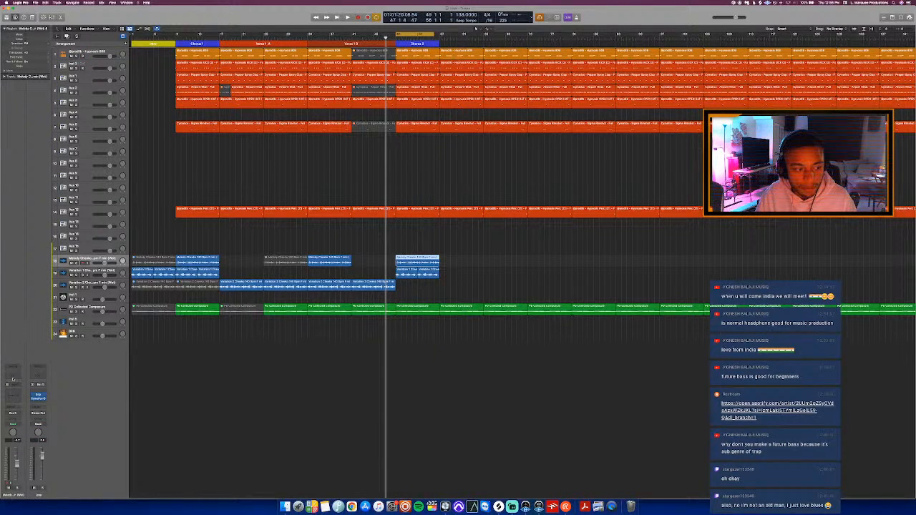
pyautogui.click(13, 374)
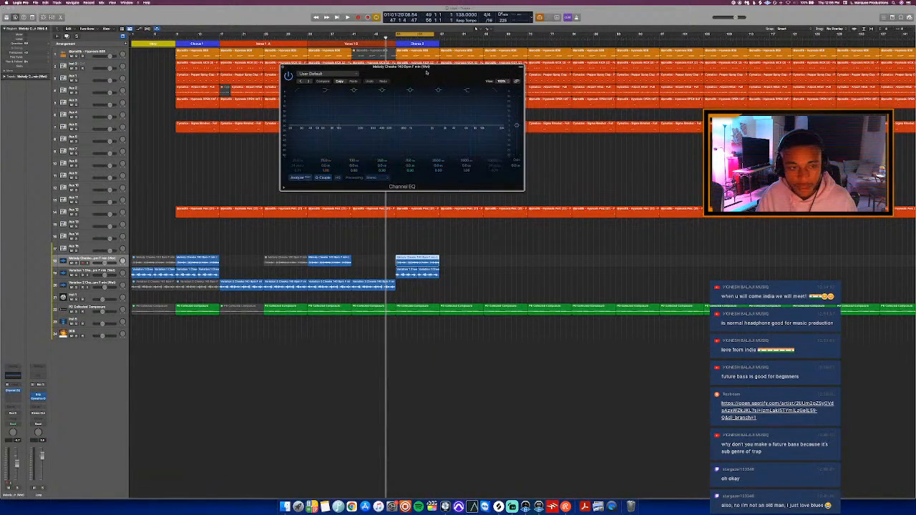
pyautogui.moveTo(315, 66); pyautogui.dragTo(378, 76)
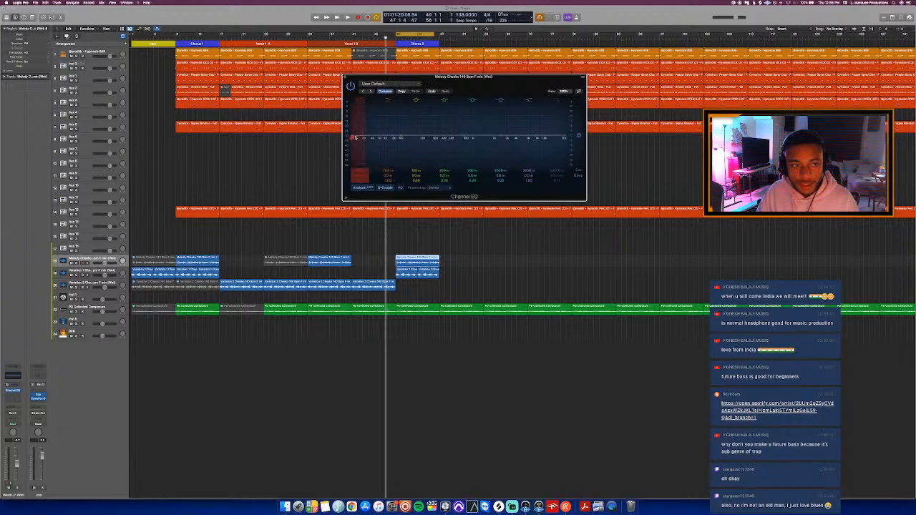
pyautogui.moveTo(357, 139); pyautogui.dragTo(391, 146)
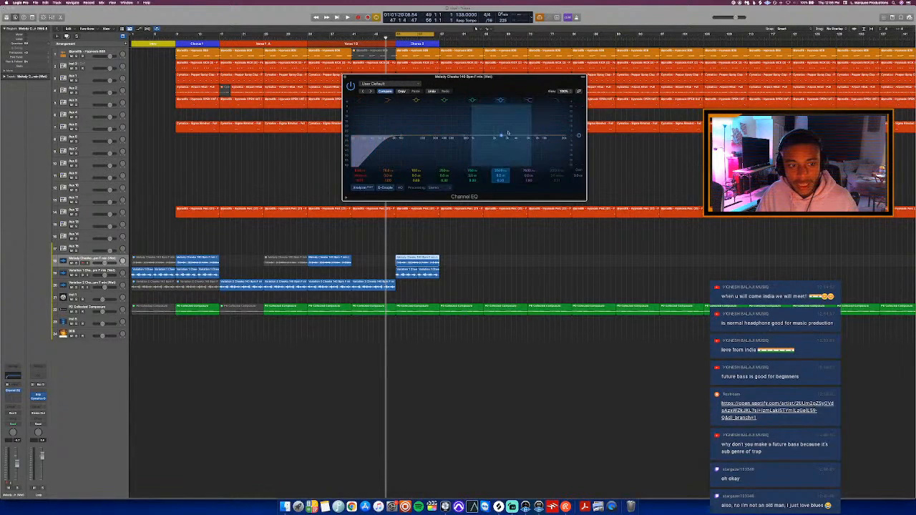
# - Try an upper-midrange boost in the Melody track's Channel EQ and remove the plug-in
pyautogui.moveTo(513, 132); pyautogui.dragTo(513, 141)
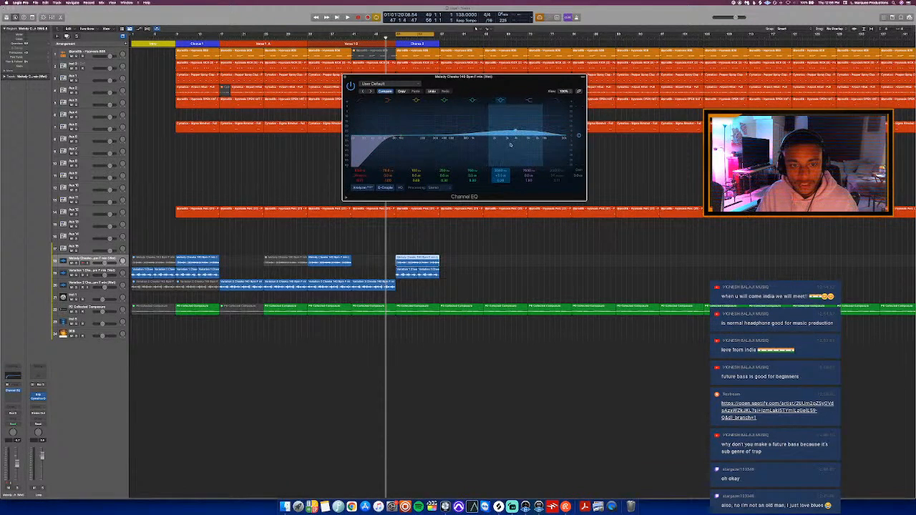
pyautogui.moveTo(499, 180); pyautogui.dragTo(500, 177)
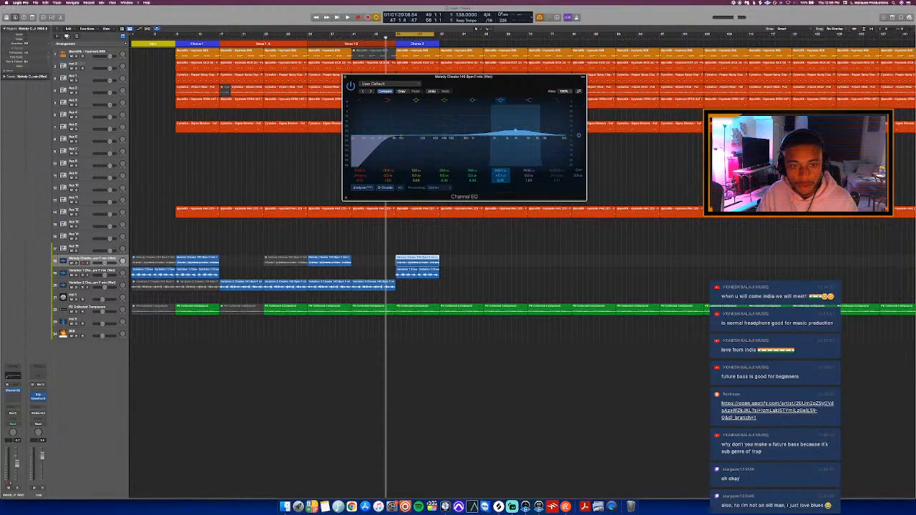
pyautogui.moveTo(515, 131); pyautogui.dragTo(517, 124)
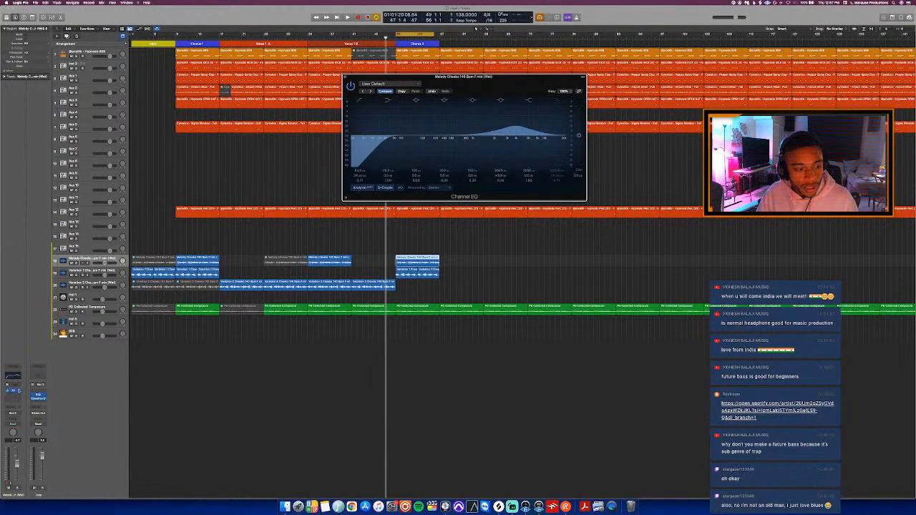
pyautogui.click(16, 389)
pyautogui.click(29, 382)
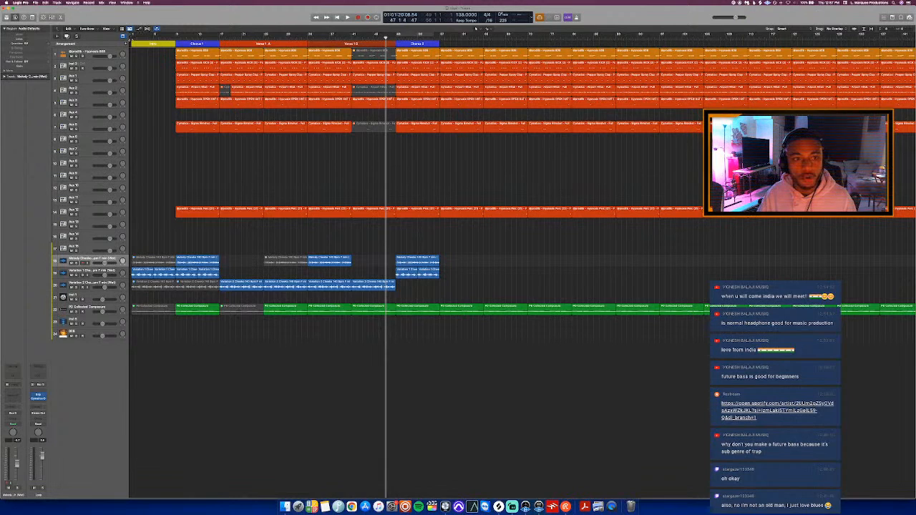
# - Add a verse arrangement marker after Chorus 2, extend it to bar 73 and name it Verse 2 A
pyautogui.click(126, 44)
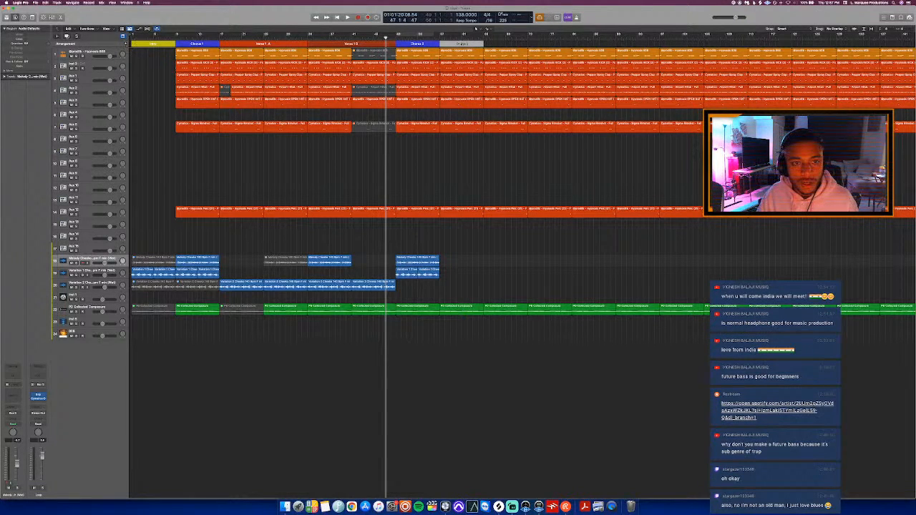
pyautogui.click(464, 44)
pyautogui.click(478, 49)
pyautogui.moveTo(484, 45)
pyautogui.mouseDown()
pyautogui.moveTo(528, 57)
pyautogui.moveTo(528, 66)
pyautogui.mouseUp()
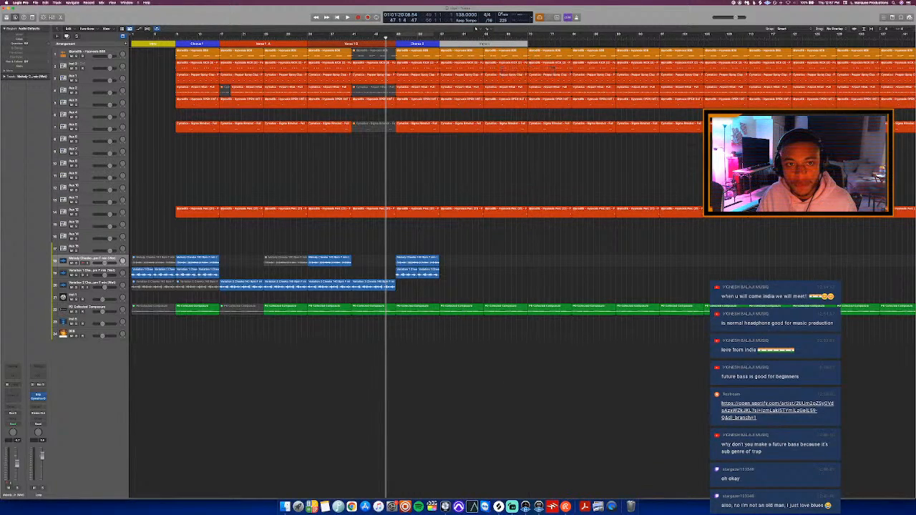
pyautogui.click(483, 44)
pyautogui.click(492, 69)
pyautogui.press('Right')
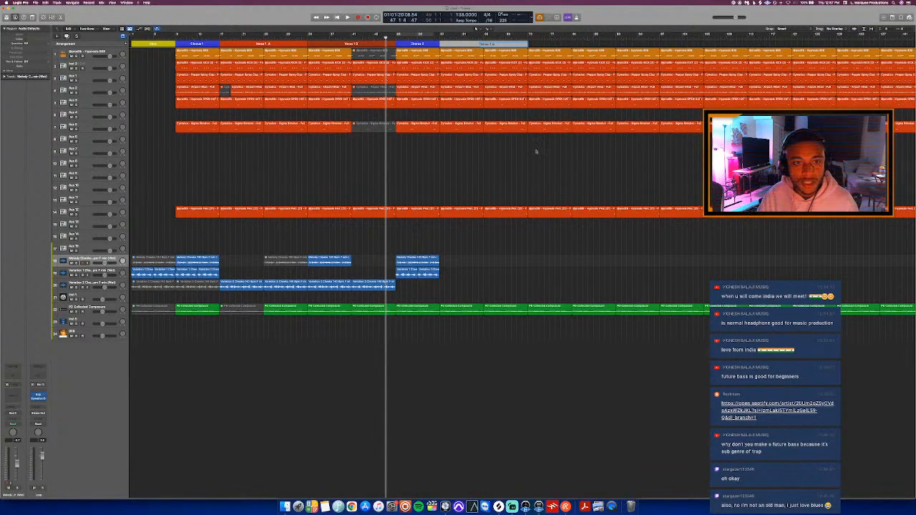
pyautogui.write('2 A')
pyautogui.press('Return')
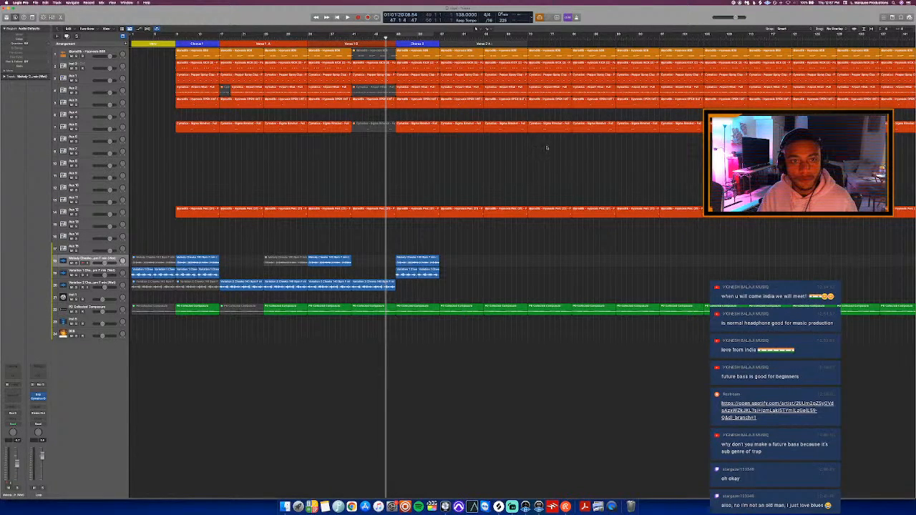
# - Add another verse marker from bar 73 to bar 89 and name it Verse 2 B
pyautogui.click(128, 45)
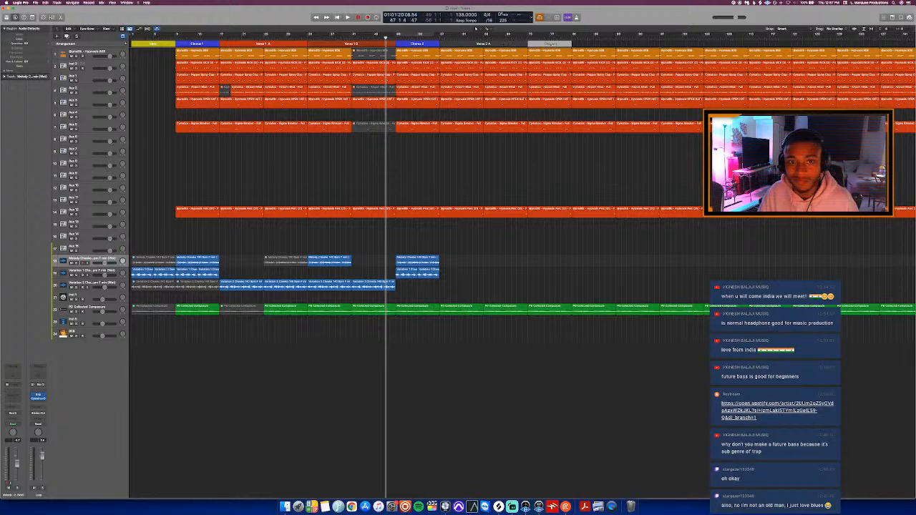
pyautogui.moveTo(571, 45); pyautogui.dragTo(615, 44)
pyautogui.click(575, 44)
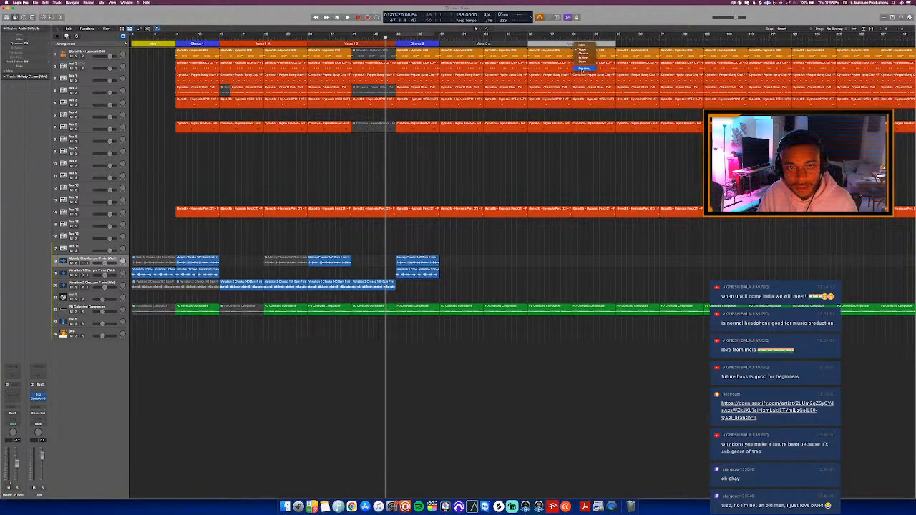
pyautogui.click(584, 68)
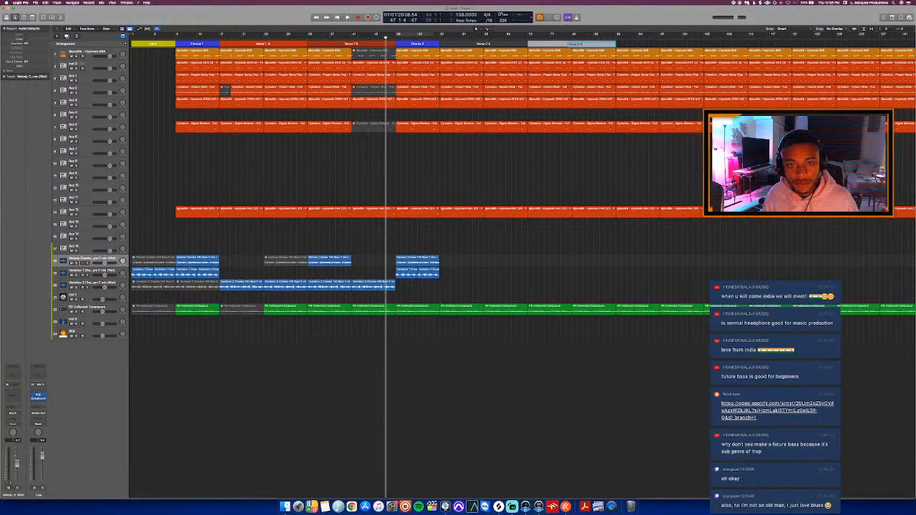
pyautogui.click(549, 147)
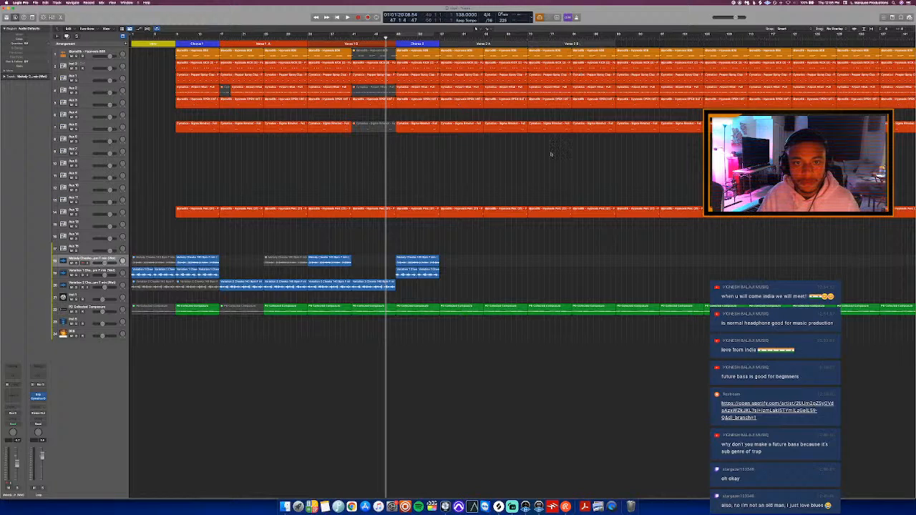
# - Color the Verse 2 A marker red and the Verse 2 B marker a darker red
pyautogui.hotkey('alt', 'c')
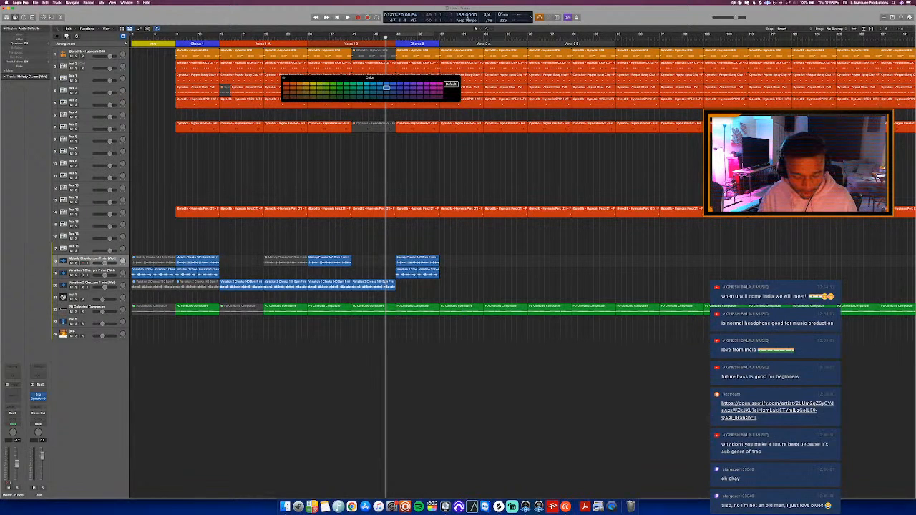
pyautogui.click(458, 44)
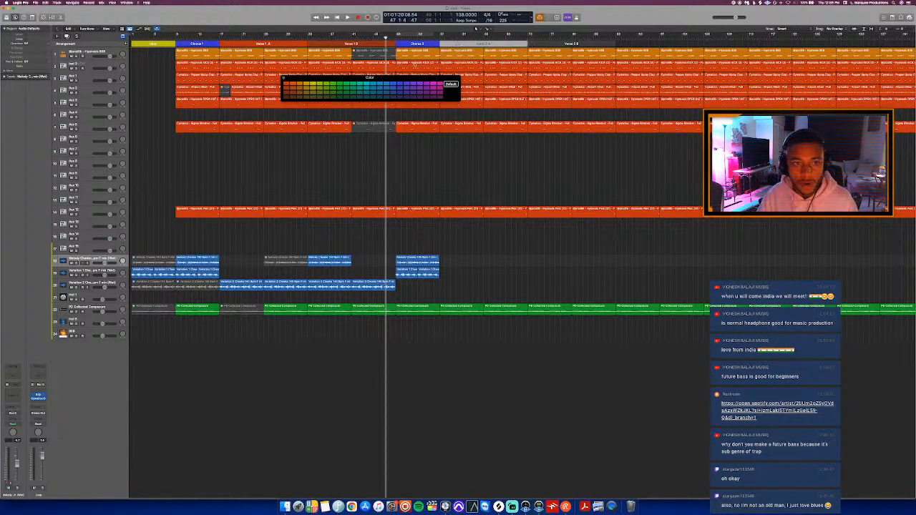
pyautogui.click(286, 83)
pyautogui.click(546, 44)
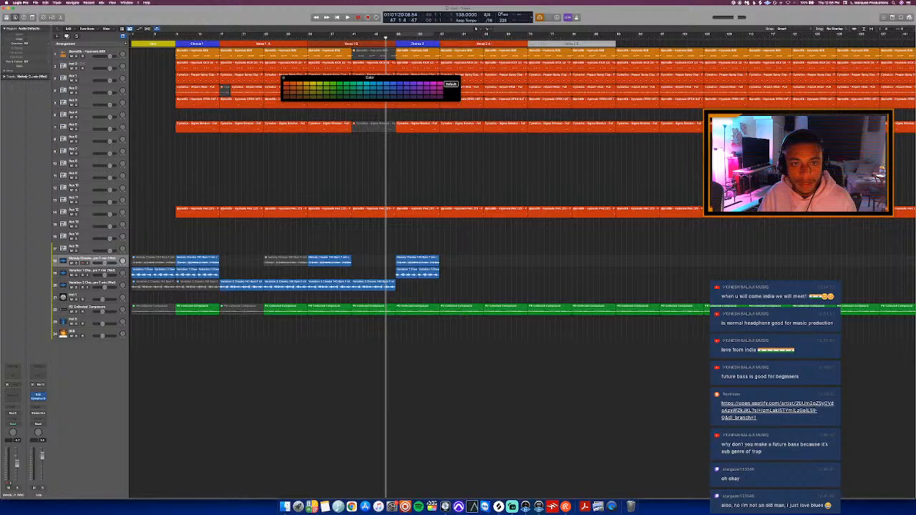
pyautogui.click(286, 86)
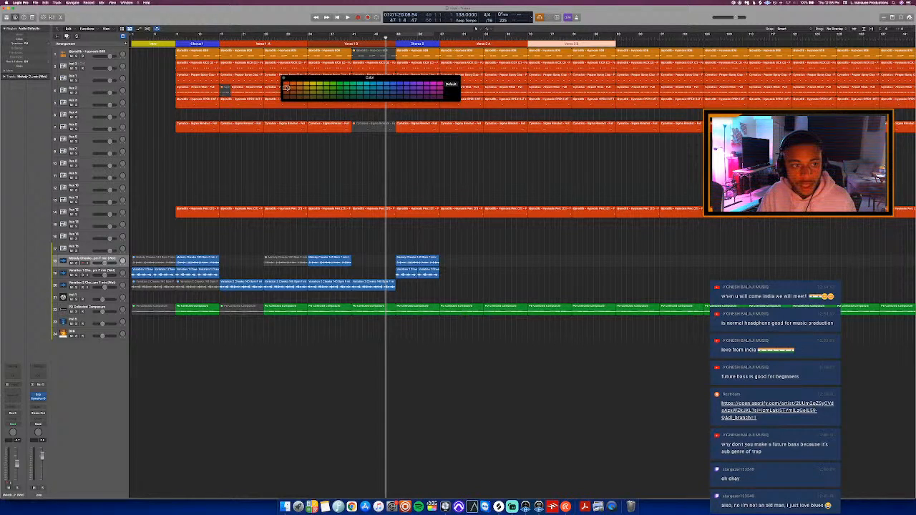
# - Close the color palette and mute the open hi-hat and percussion regions in the second half of Verse 1 B during playback
pyautogui.hotkey('alt', 'c')
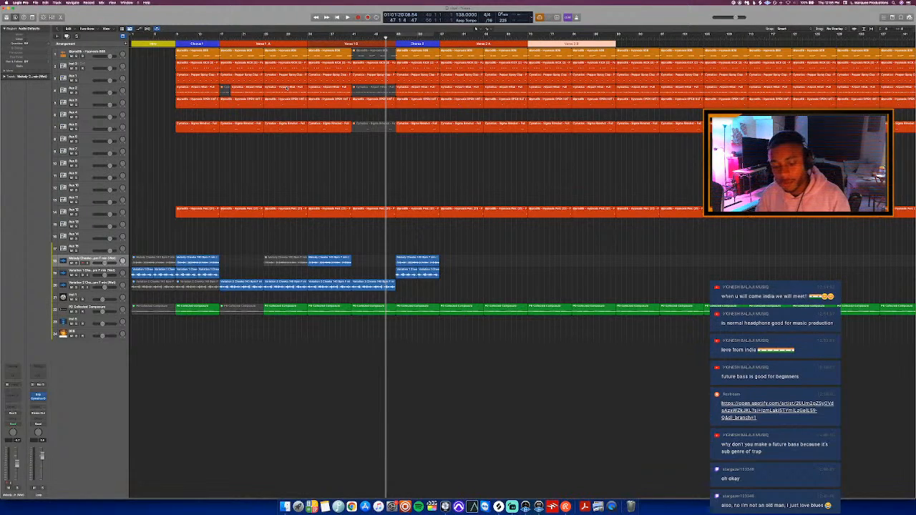
pyautogui.click(454, 169)
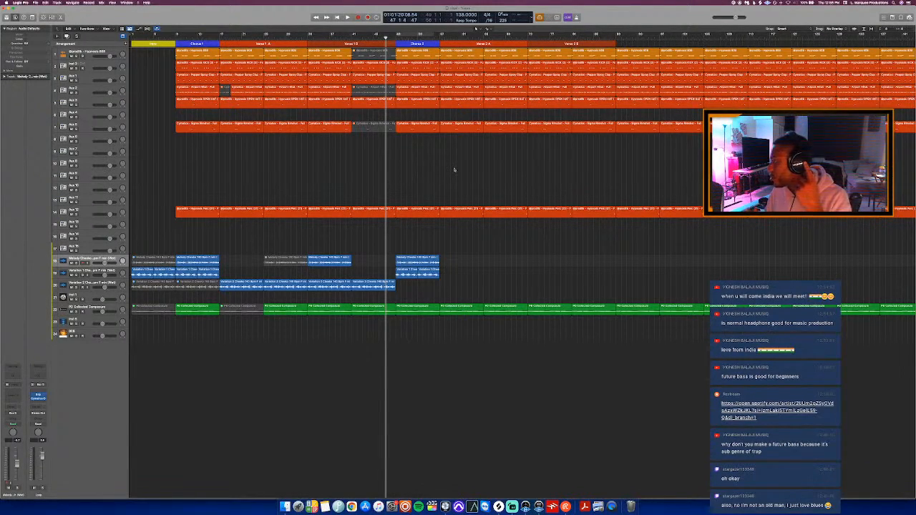
pyautogui.press('space')
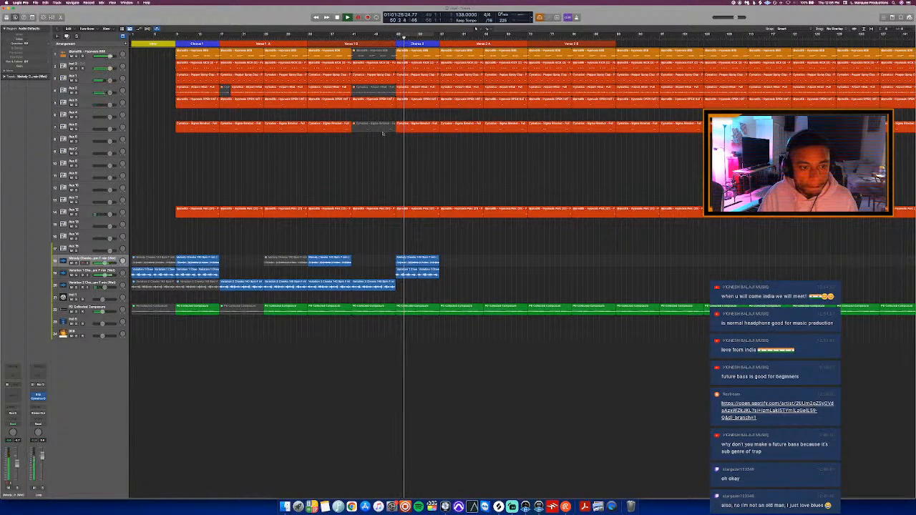
pyautogui.click(375, 102)
pyautogui.keyDown('shift'); pyautogui.click(378, 209); pyautogui.keyUp('shift')
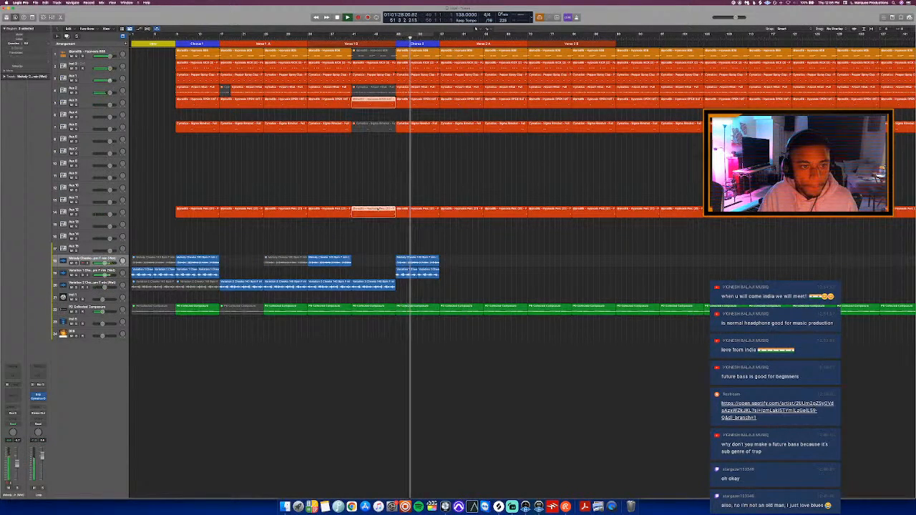
pyautogui.hotkey('ctrl', 'm')
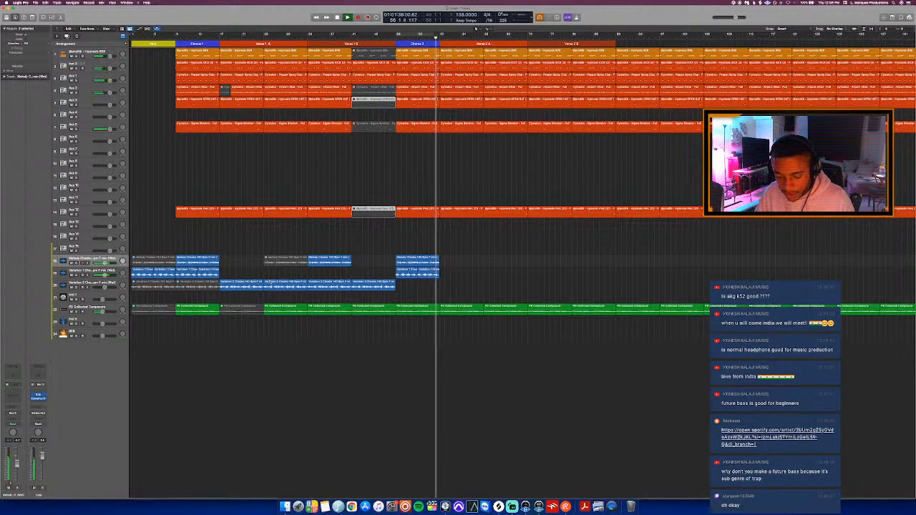
pyautogui.press('space')
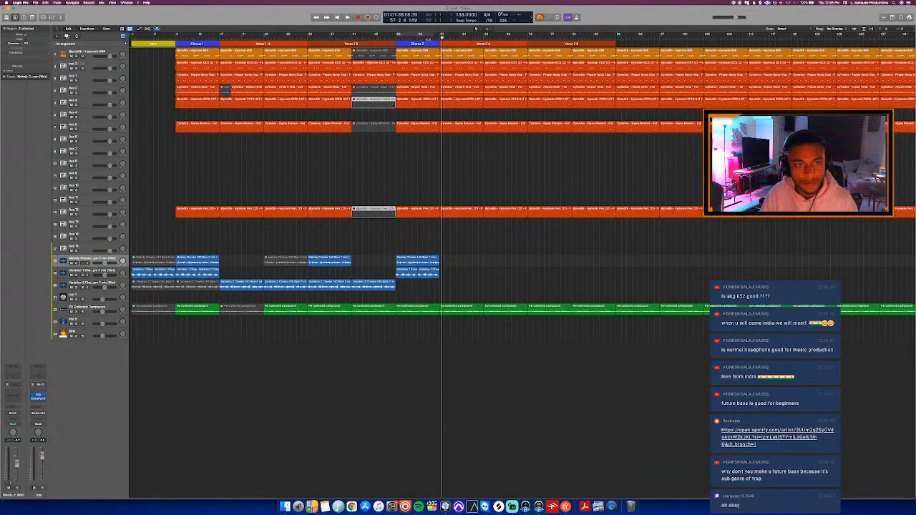
# - Play the arrangement from Verse 1 B through Chorus 2 into the start of Verse 2 A
pyautogui.click(417, 38)
pyautogui.click(339, 38)
pyautogui.press('space')
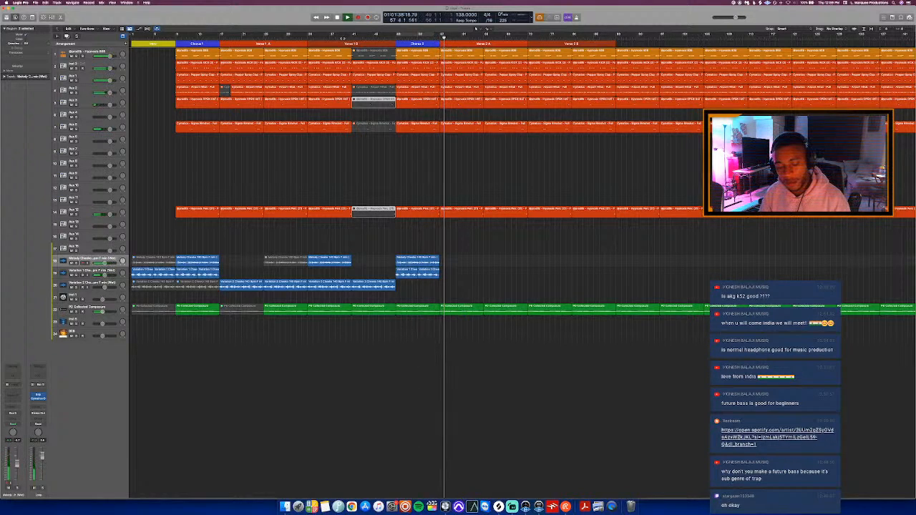
pyautogui.press('space')
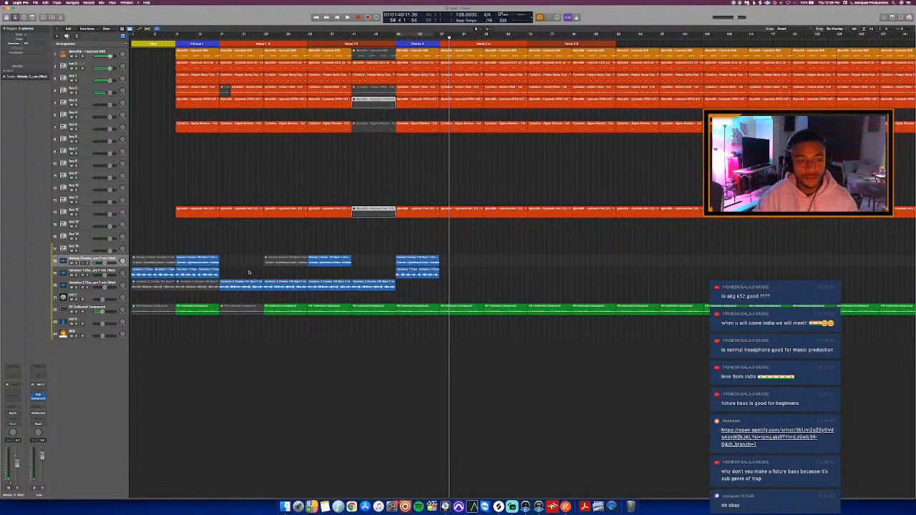
# - Copy the unmuted Melody and Variation 2 regions of Verse 1 into Verse 2, starting at bar 57
pyautogui.click(248, 265)
pyautogui.click(217, 199)
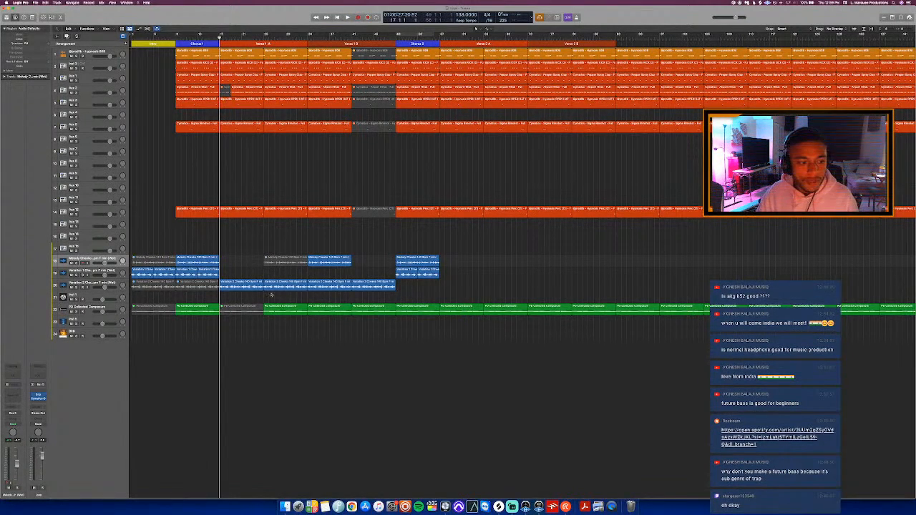
pyautogui.moveTo(243, 271); pyautogui.dragTo(368, 298)
pyautogui.click(334, 263)
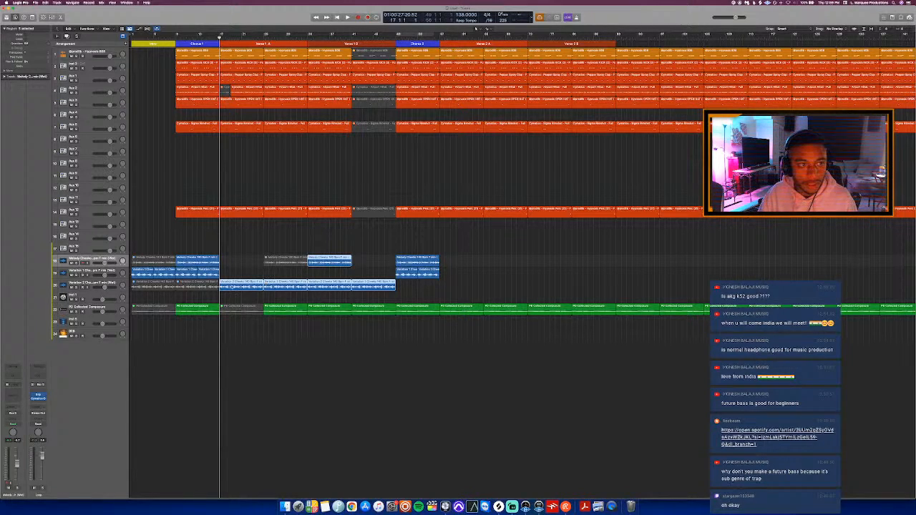
pyautogui.moveTo(231, 286); pyautogui.dragTo(453, 290)
pyautogui.click(457, 257)
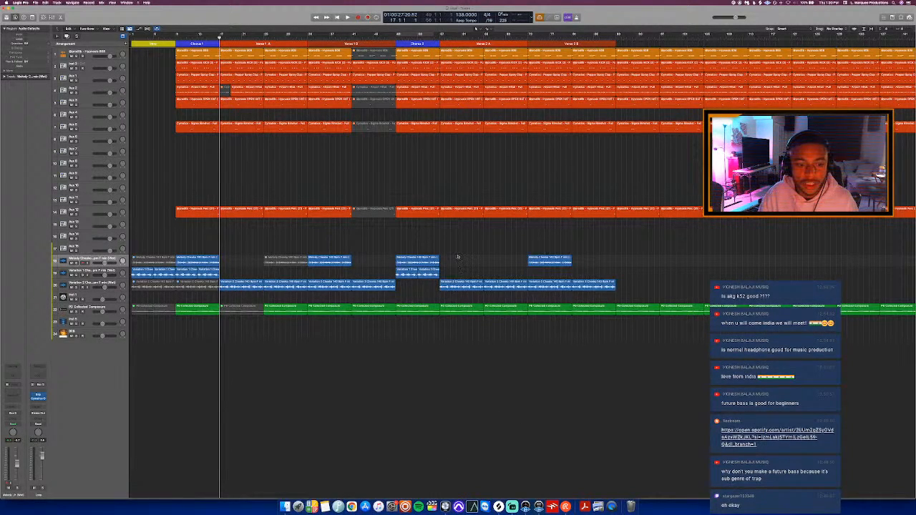
# - Play the end of Chorus 2 and mute the 808 and closed hi-hat regions in the first eight bars of Verse 2 A
pyautogui.click(428, 36)
pyautogui.press('space')
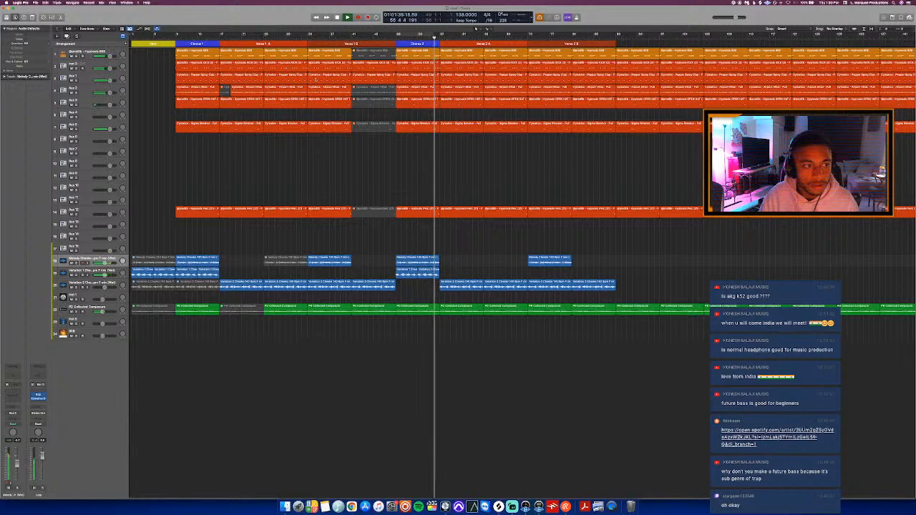
pyautogui.press('space')
pyautogui.click(460, 55)
pyautogui.hotkey('ctrl', 'm')
pyautogui.press(',')
pyautogui.press(',')
pyautogui.click(455, 94)
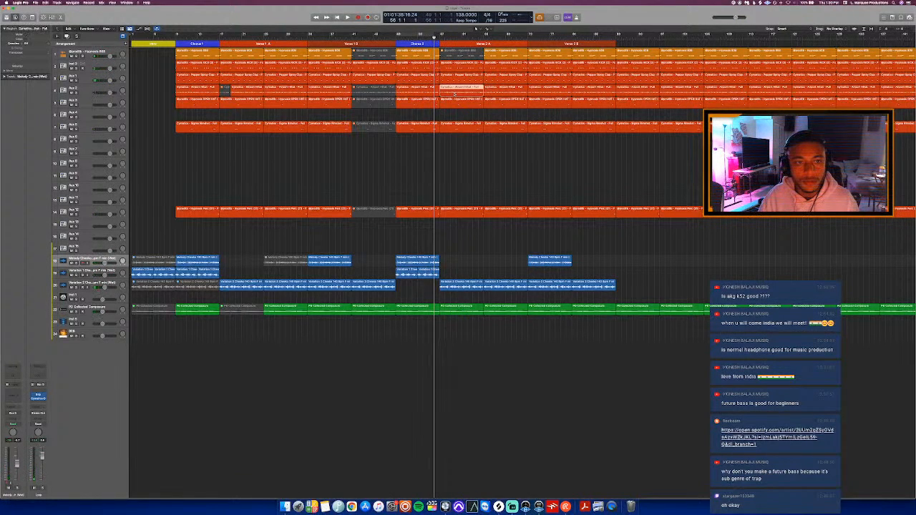
pyautogui.hotkey('ctrl', 'm')
# - Try muting the kick region in the first eight bars of Verse 2 A during playback
pyautogui.press('space')
pyautogui.click(447, 65)
pyautogui.hotkey('ctrl', 'm')
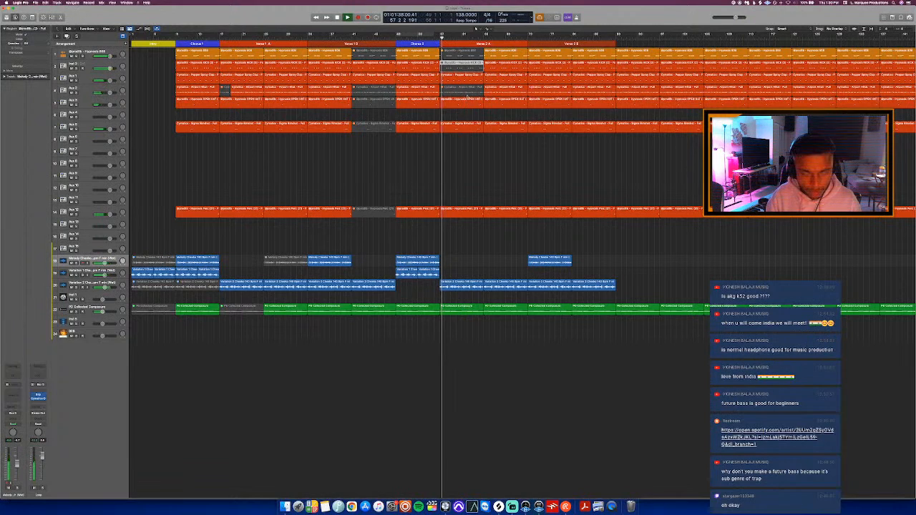
pyautogui.press('space')
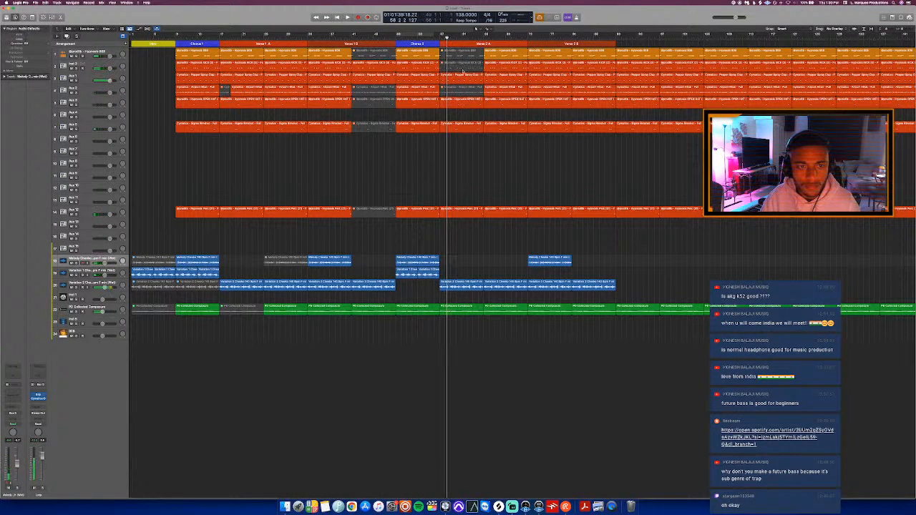
# - Cycle the first eight bars of Verse 2 A, mute the two kick notes in bar 58 in the Piano Roll, and close the editor
pyautogui.moveTo(440, 34); pyautogui.dragTo(486, 31)
pyautogui.doubleClick(469, 65)
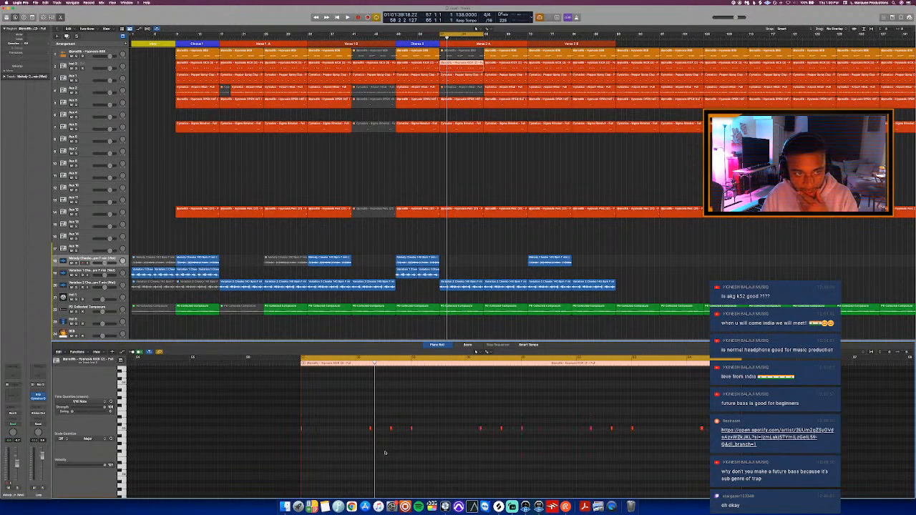
pyautogui.hscroll(-1, 359, 440)
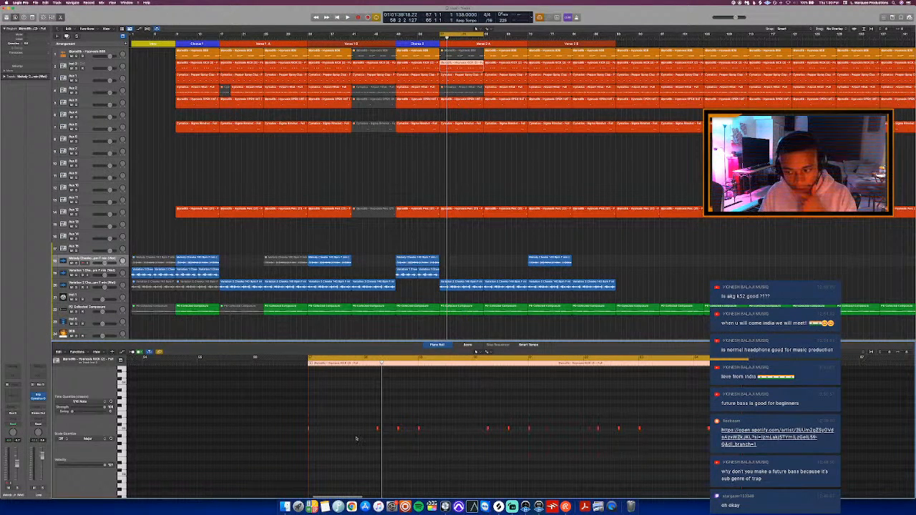
pyautogui.press('space')
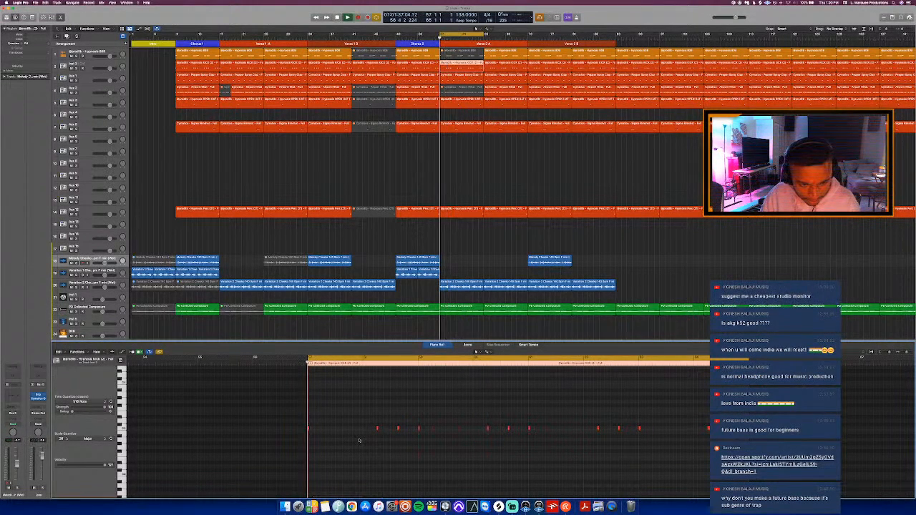
pyautogui.press('space')
pyautogui.moveTo(401, 441); pyautogui.dragTo(370, 425)
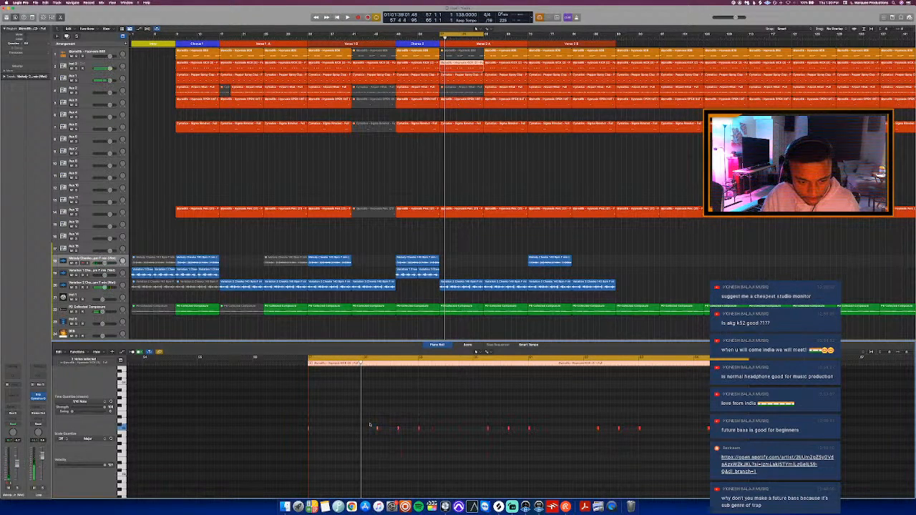
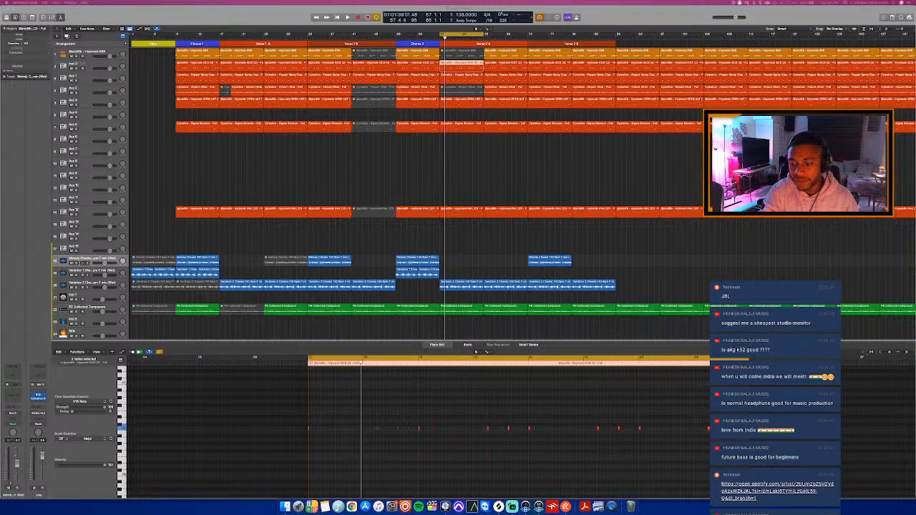
pyautogui.click(578, 167)
pyautogui.press('e')
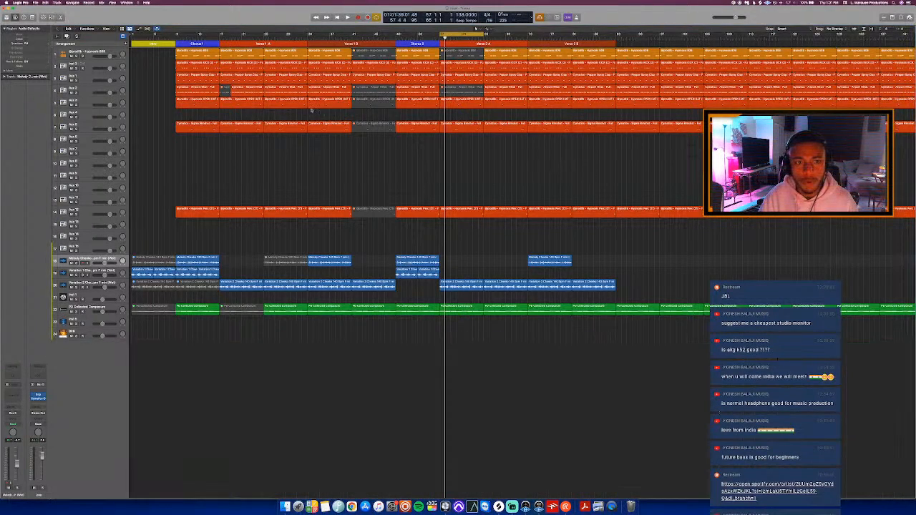
# - Rename the first three tracks as 808, Kick and Clap
pyautogui.click(87, 51)
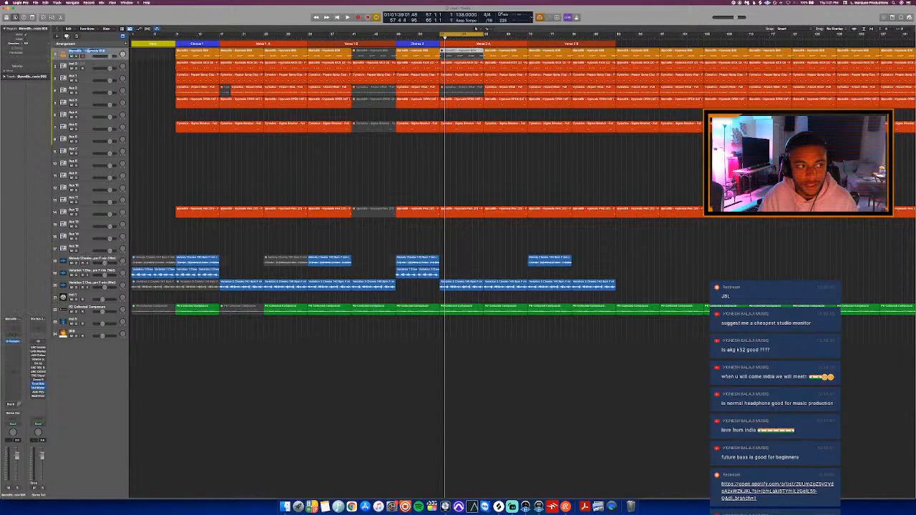
pyautogui.write('808')
pyautogui.press('Return')
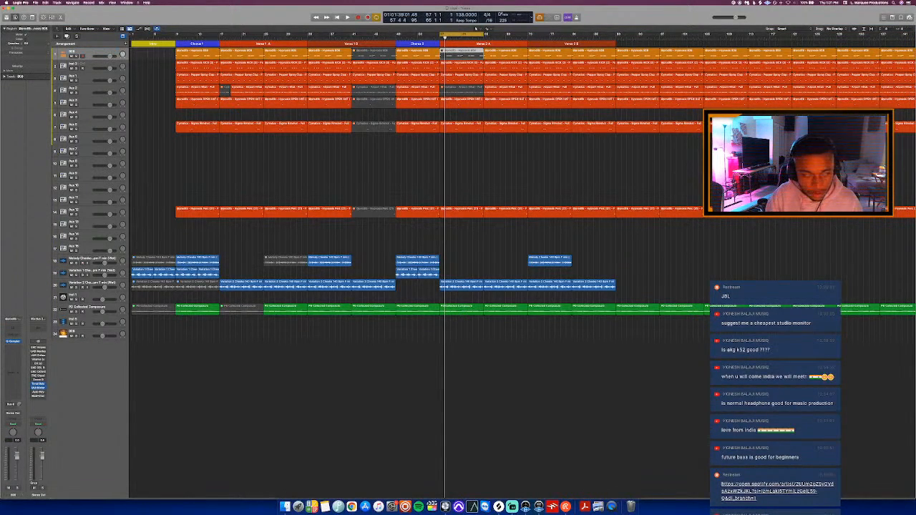
pyautogui.click(87, 65)
pyautogui.write('Ki')
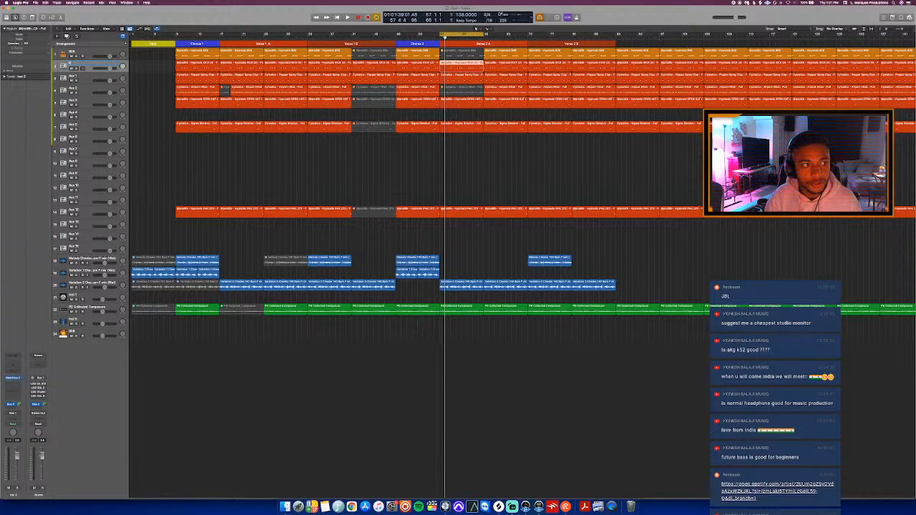
pyautogui.write('ck')
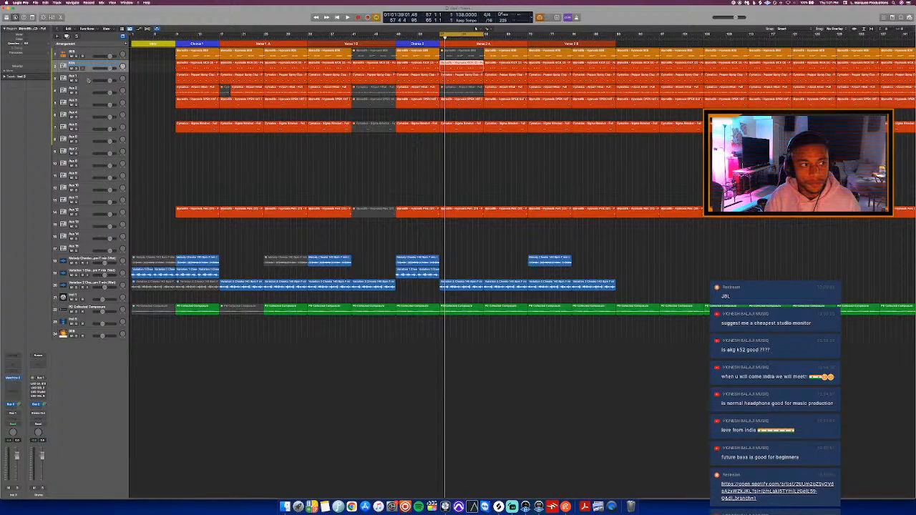
pyautogui.click(84, 77)
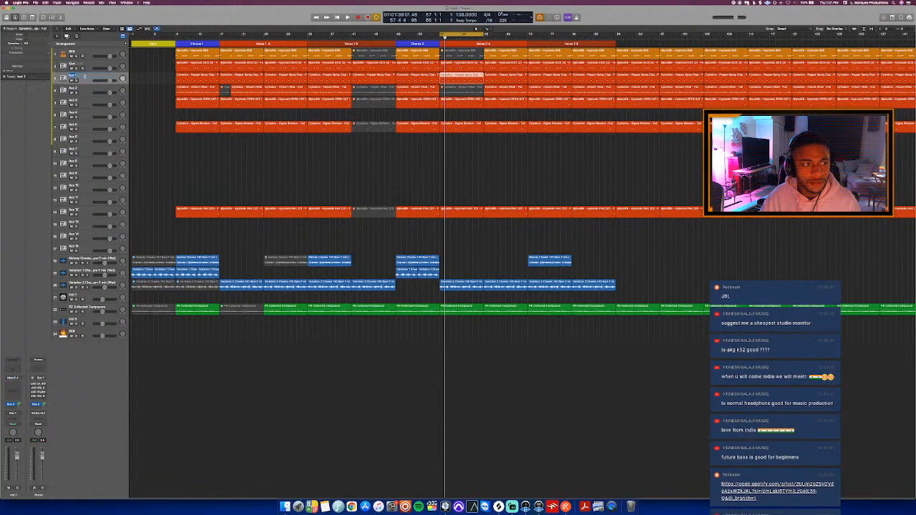
pyautogui.write('C')
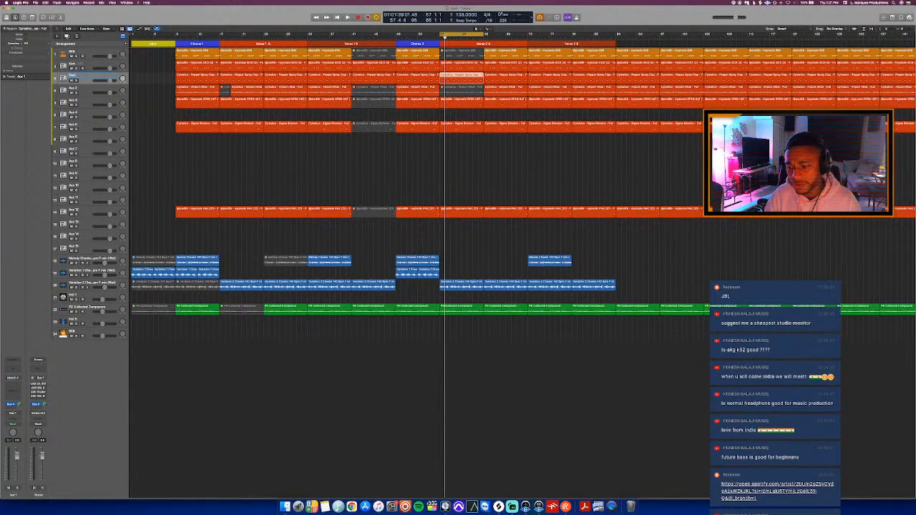
# - Rename the Aux 2 track as Closed Hi Hat and the track below it as Open Hi Hat
pyautogui.doubleClick(86, 90)
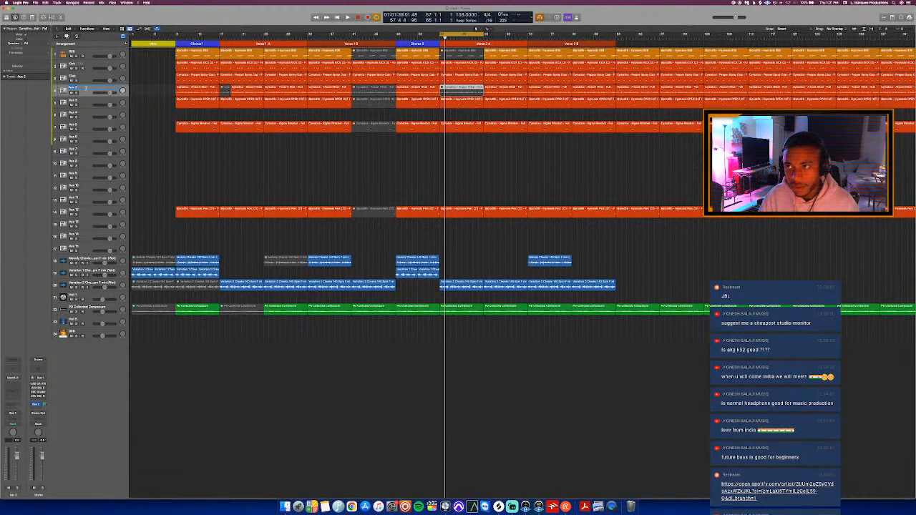
pyautogui.write('H')
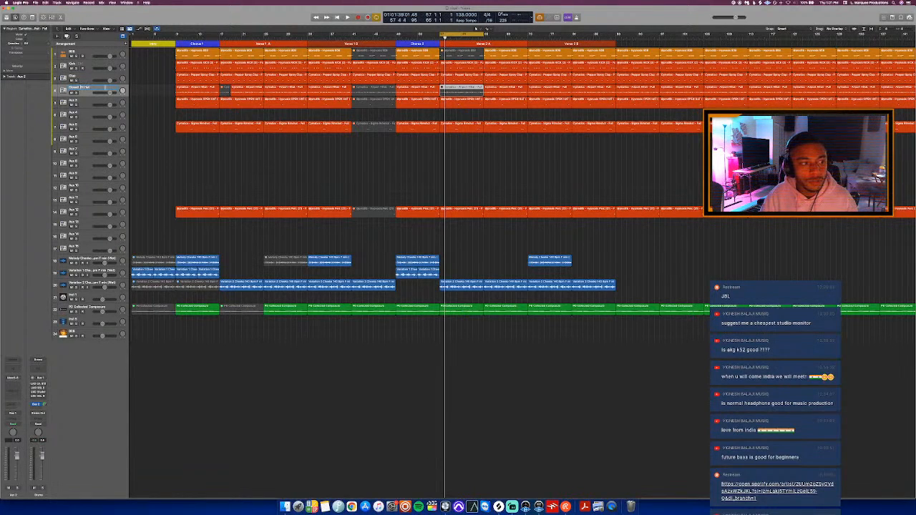
pyautogui.click(153, 101)
pyautogui.click(89, 101)
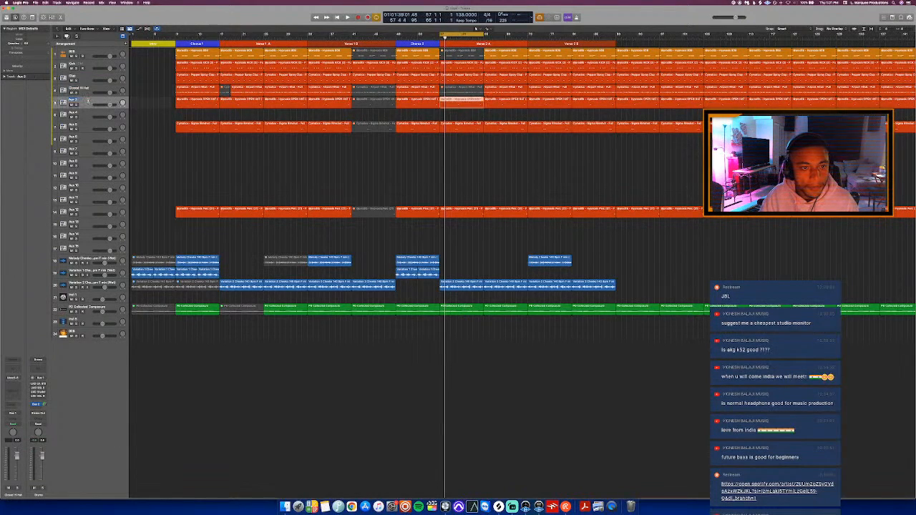
pyautogui.write('Open Hi Hat')
pyautogui.press('Return')
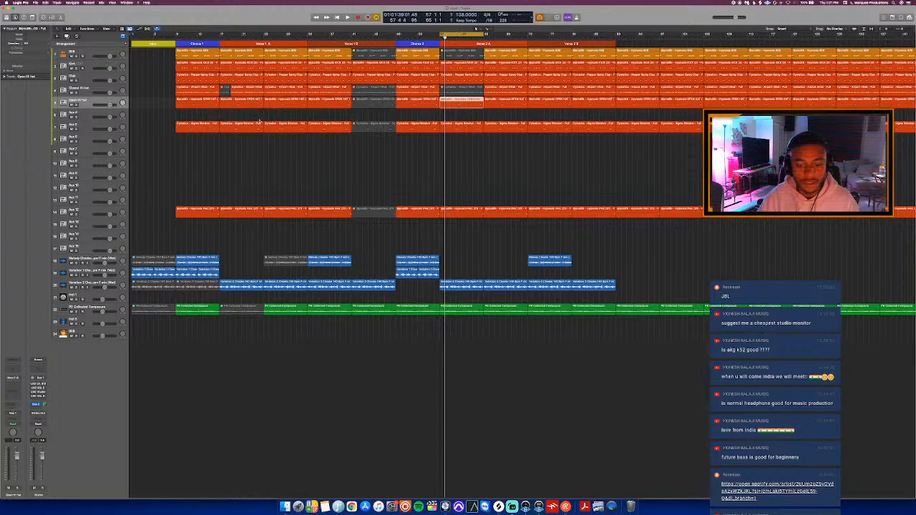
pyautogui.click(364, 142)
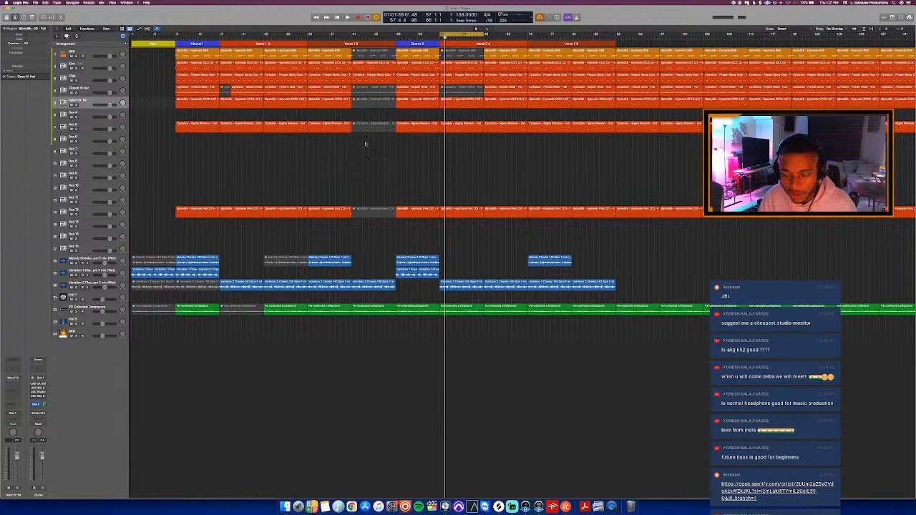
# - Rename the Aux 5 track as Rim and the Aux 12 track as Perc
pyautogui.click(428, 39)
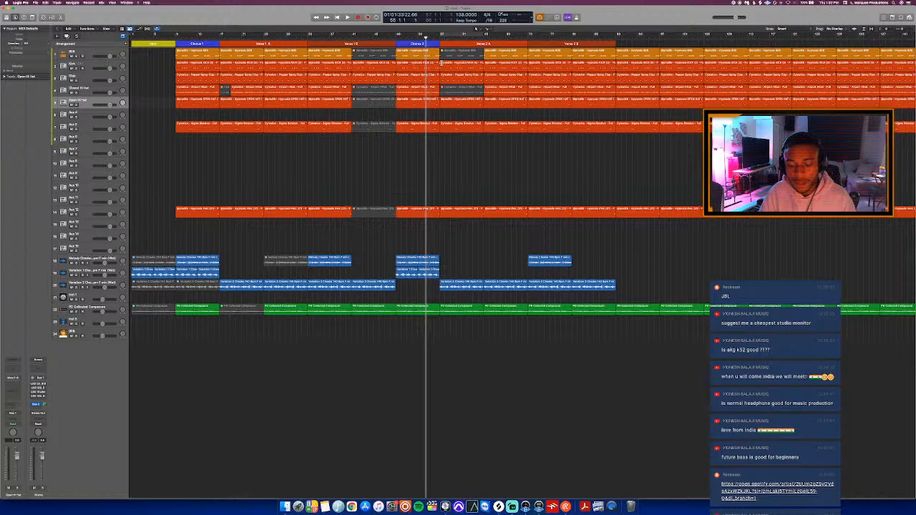
pyautogui.press('super+Left')
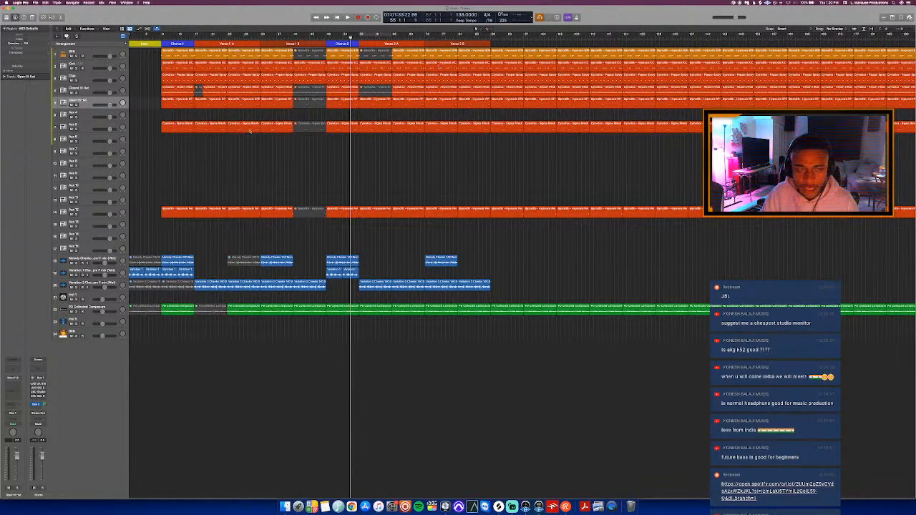
pyautogui.click(92, 127)
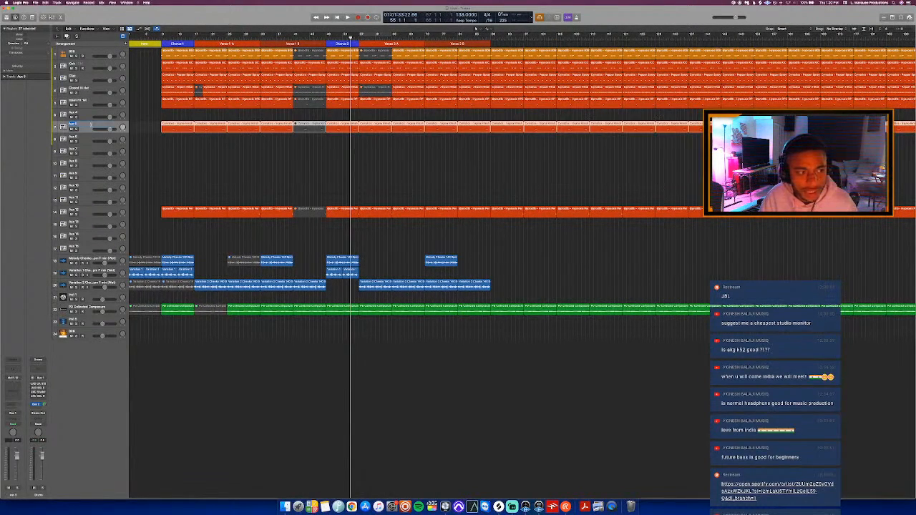
pyautogui.press('space')
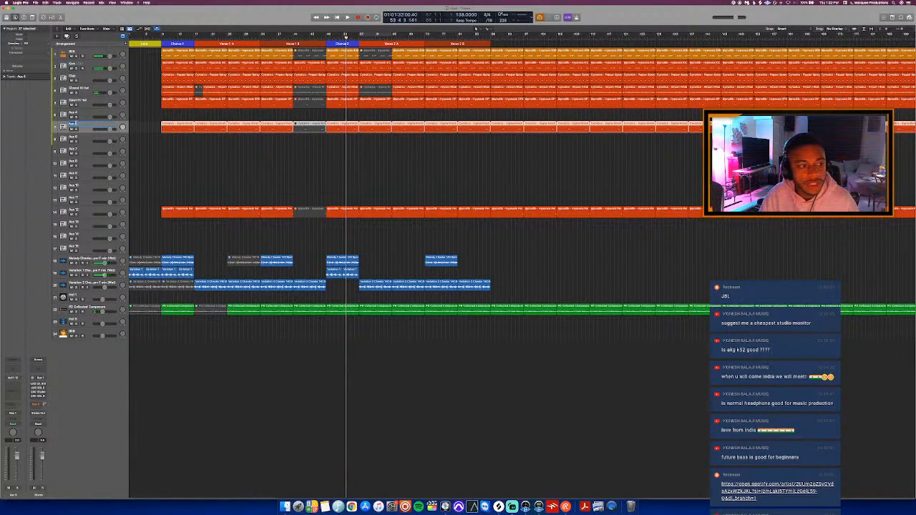
pyautogui.press('space')
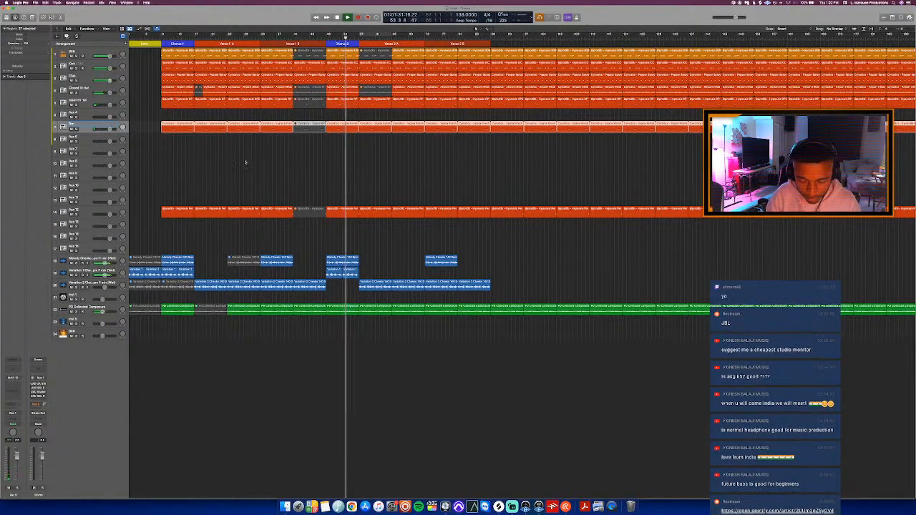
pyautogui.click(88, 210)
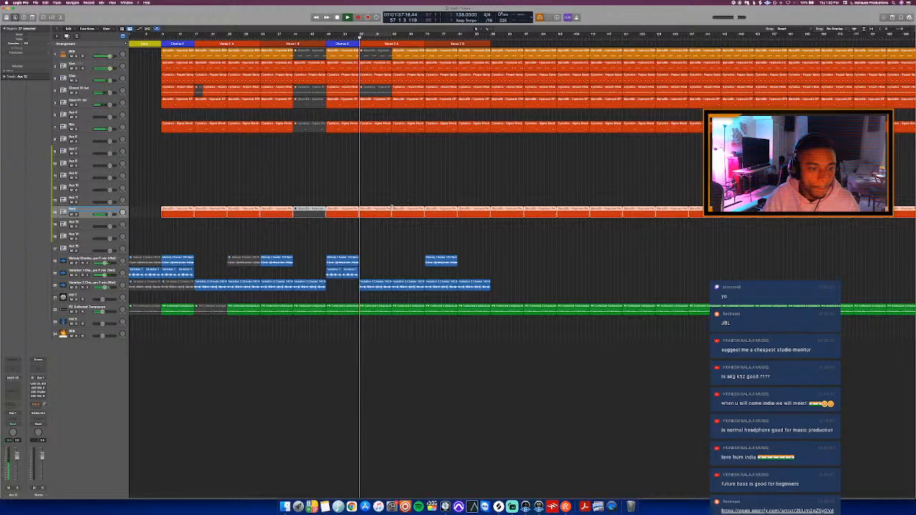
# - Mute the PD Collected Composure, open hi-hat, rim and perc regions in the first eight bars of Verse 2 A
pyautogui.click(382, 309)
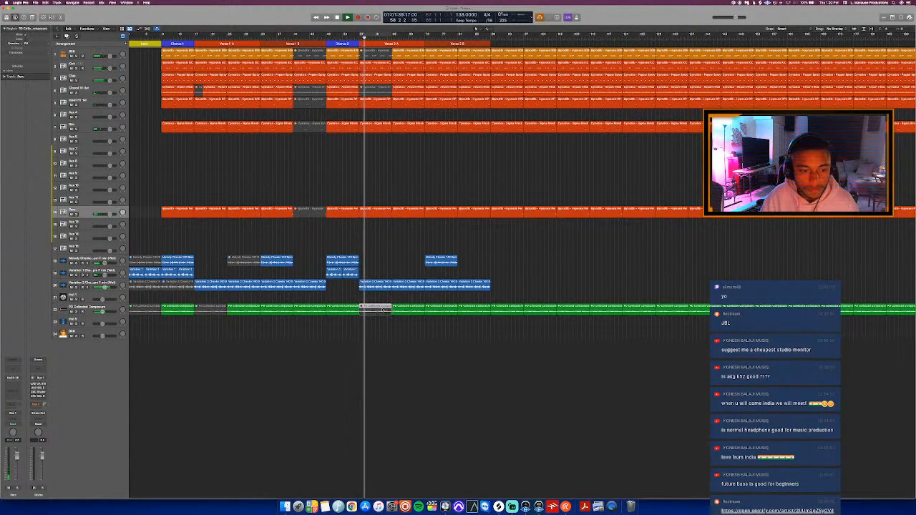
pyautogui.click(406, 313)
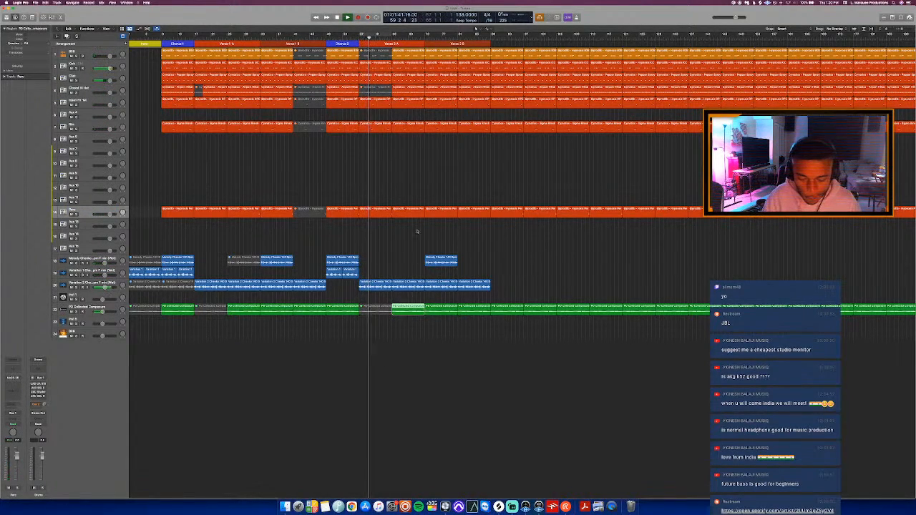
pyautogui.scroll(5, 417, 189)
pyautogui.scroll(4, 418, 194)
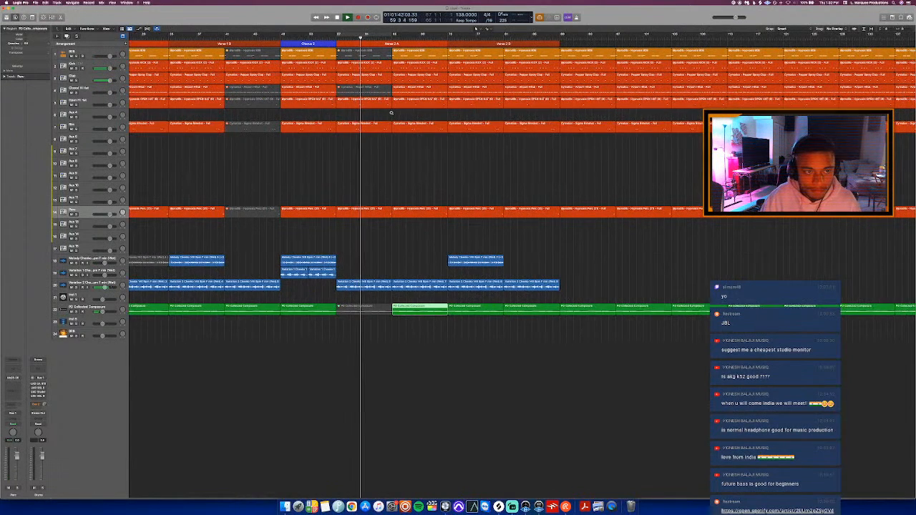
pyautogui.click(336, 107)
pyautogui.keyDown('shift'); pyautogui.click(334, 127); pyautogui.keyUp('shift')
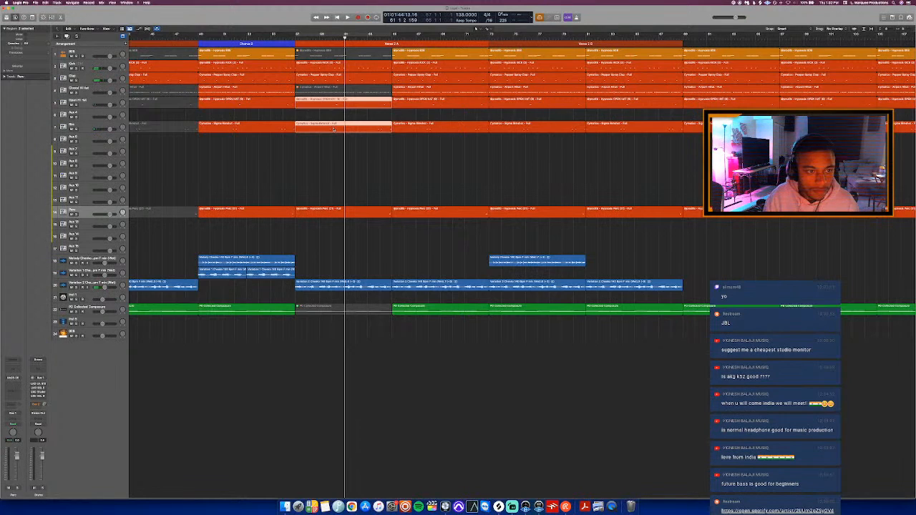
pyautogui.hotkey('ctrl', 'm')
pyautogui.click(348, 213)
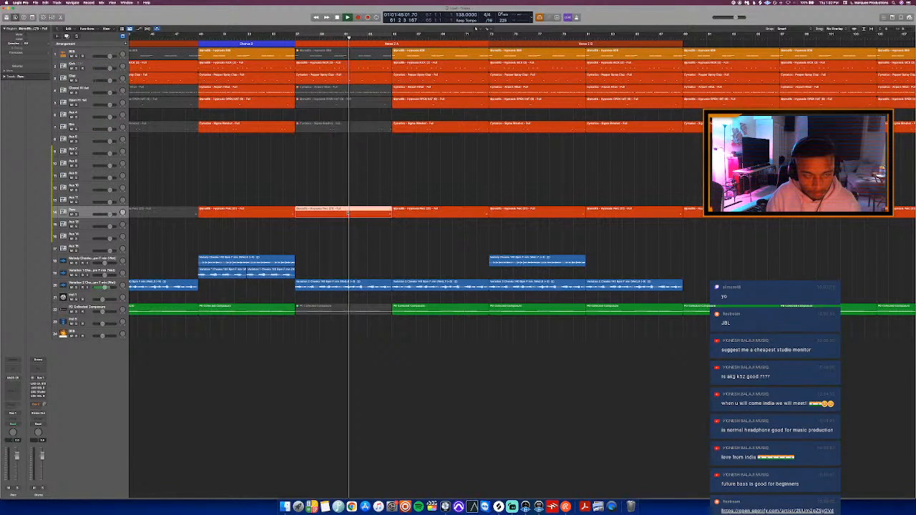
pyautogui.hotkey('ctrl', 'm')
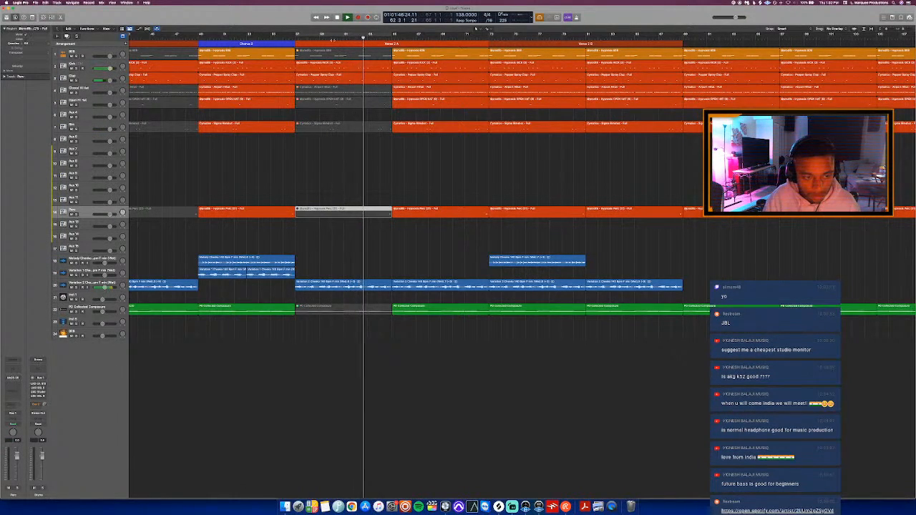
# - Mute the last four kick notes, in bars 62 to 64 of Verse 2 A, in the Piano Roll
pyautogui.click(335, 36)
pyautogui.click(348, 66)
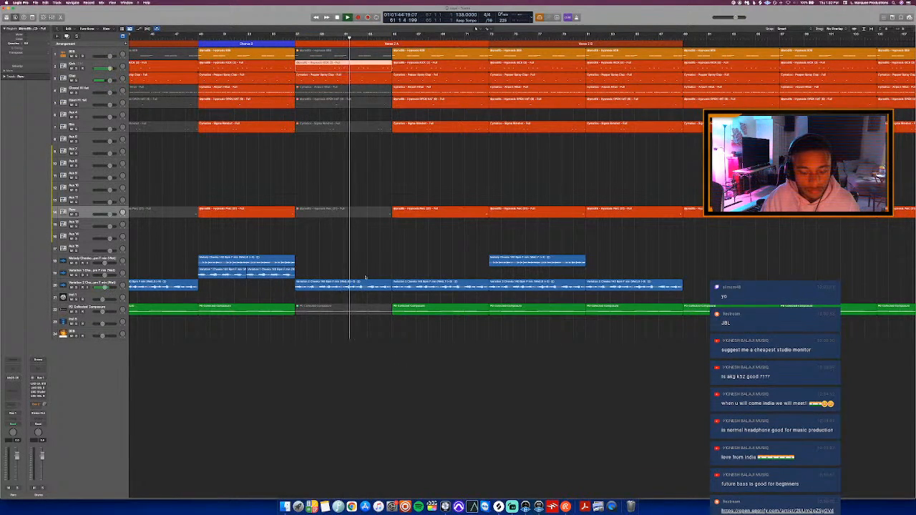
pyautogui.press('p')
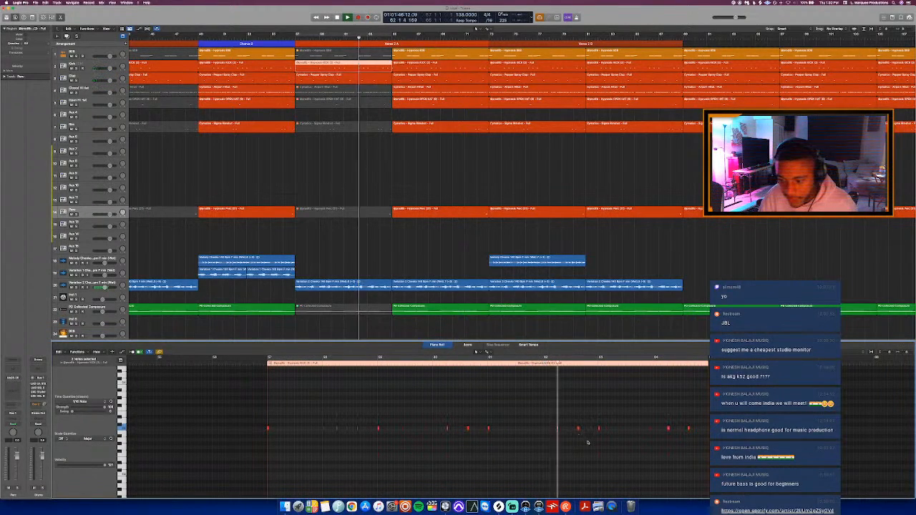
pyautogui.moveTo(575, 433); pyautogui.dragTo(743, 410)
pyautogui.hotkey('ctrl', 'm')
pyautogui.press('space')
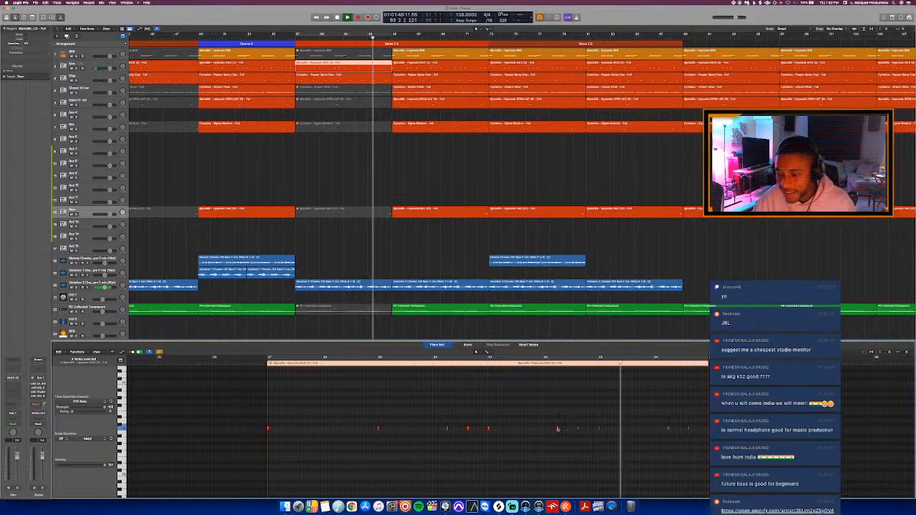
# - Mute the last clap note in bar 64 of Verse 2 A in the Piano Roll
pyautogui.press('space')
pyautogui.click(374, 76)
pyautogui.moveTo(692, 427); pyautogui.dragTo(665, 433)
pyautogui.press('space')
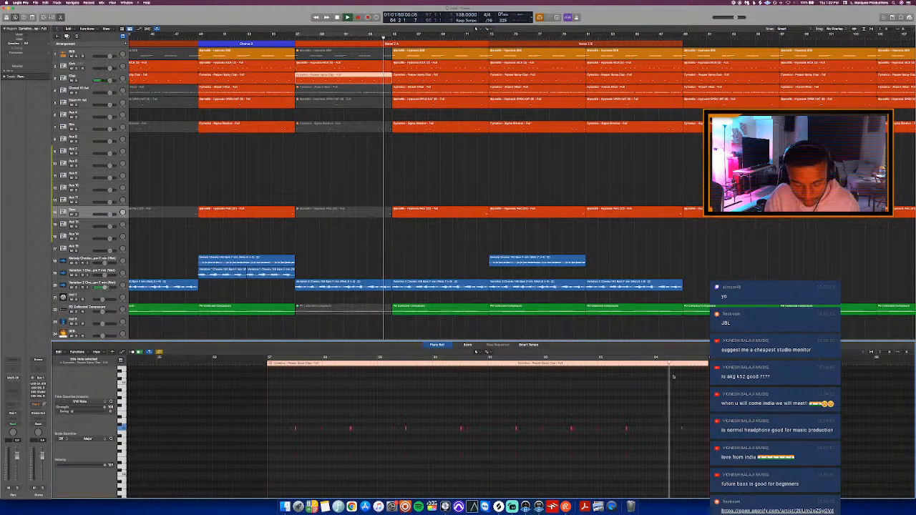
# - Split the muted rim region within bar 64 of Verse 2 A and unmute the short end piece
pyautogui.click(366, 126)
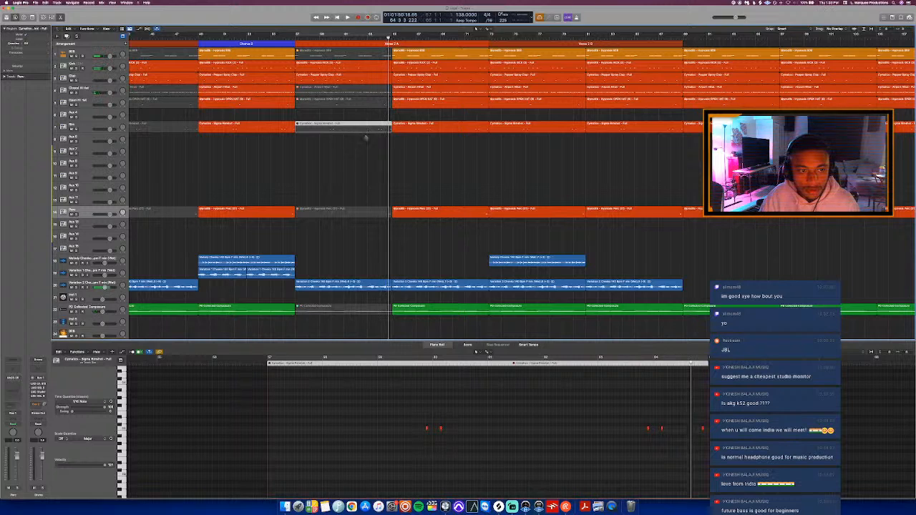
pyautogui.click(367, 36)
pyautogui.press('space')
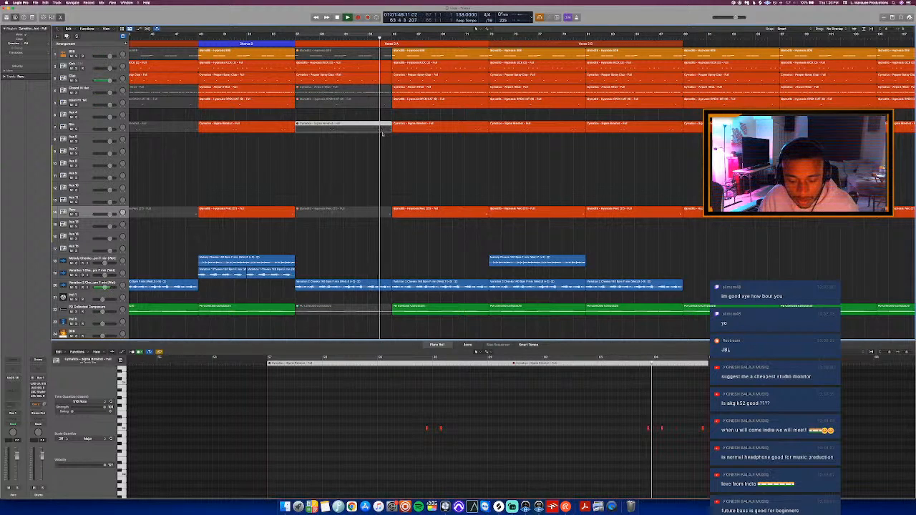
pyautogui.keyDown('super'); pyautogui.click(387, 130); pyautogui.keyUp('super')
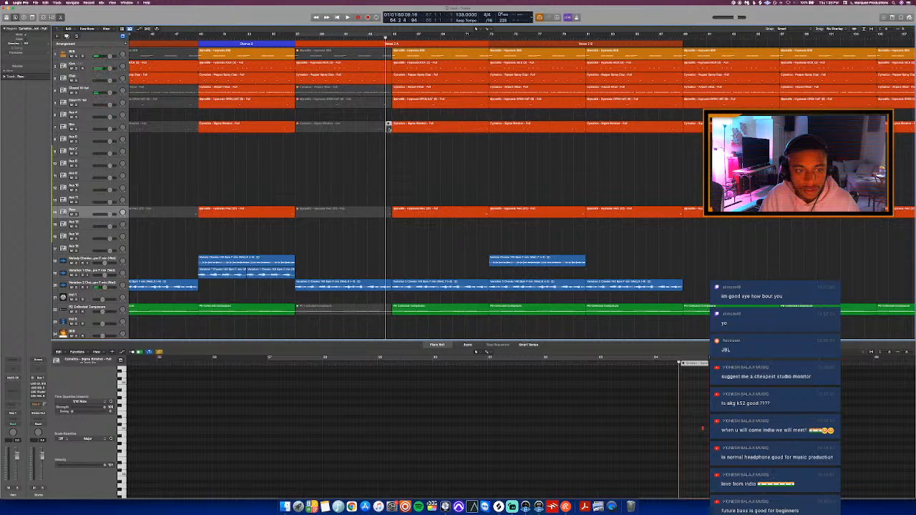
pyautogui.click(389, 128)
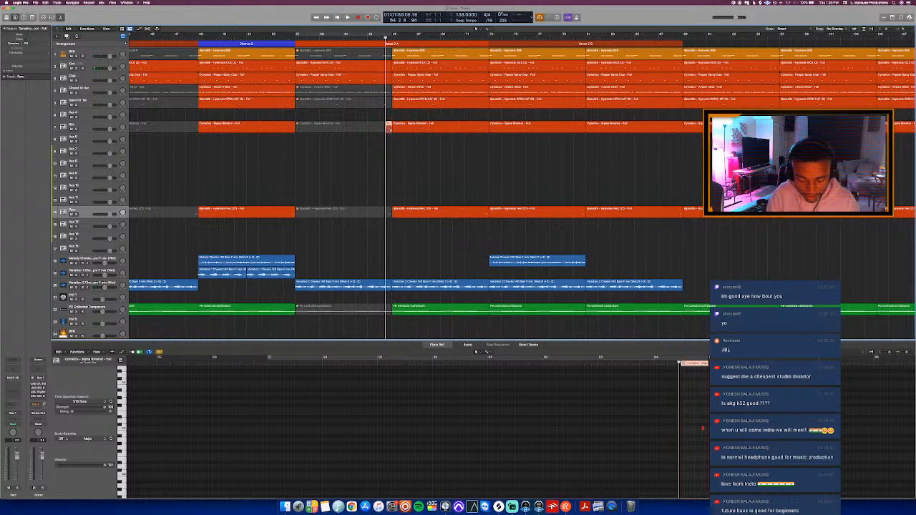
# - Examine the short rim piece at bar 64 in the Piano Roll and play it back
pyautogui.press('p')
pyautogui.press('p')
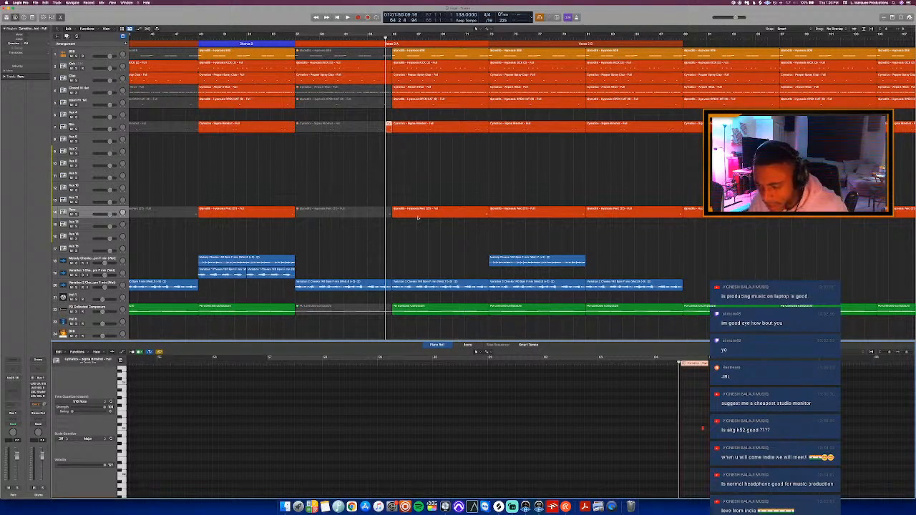
pyautogui.press('p')
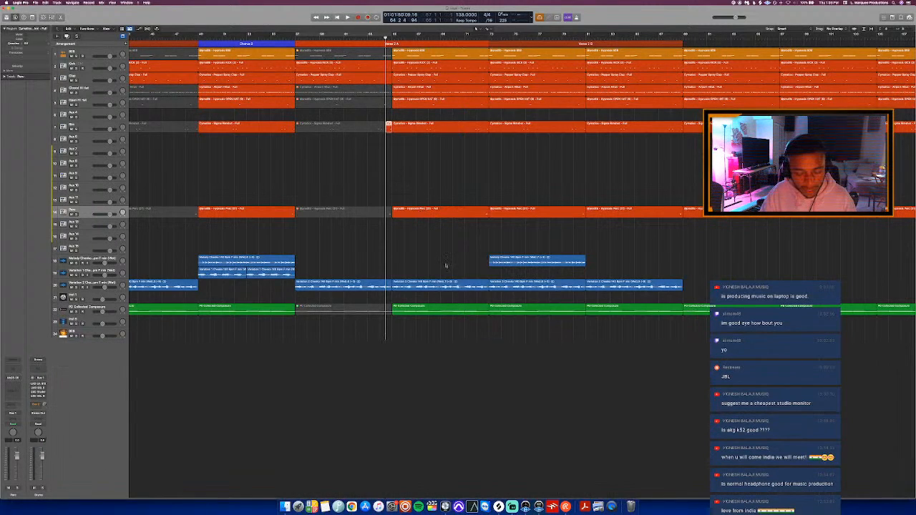
pyautogui.press('p')
pyautogui.scroll(5, 659, 426)
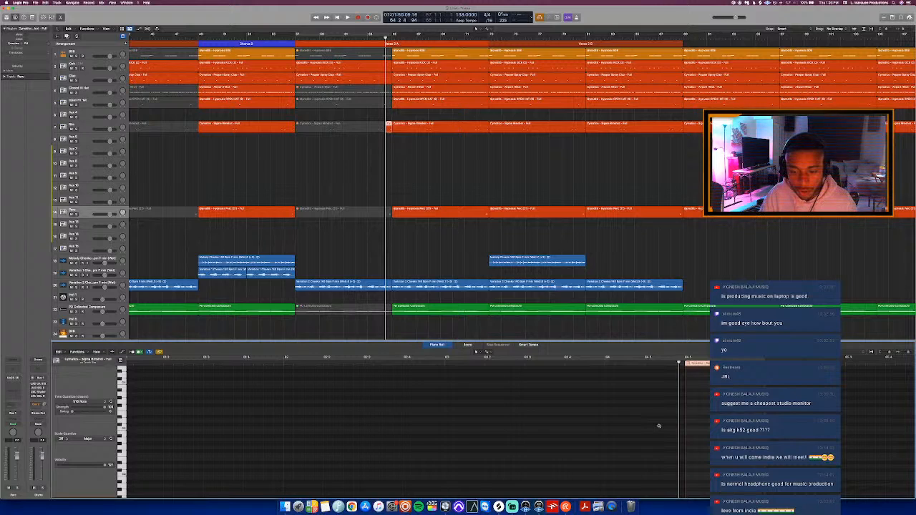
pyautogui.scroll(1, 659, 427)
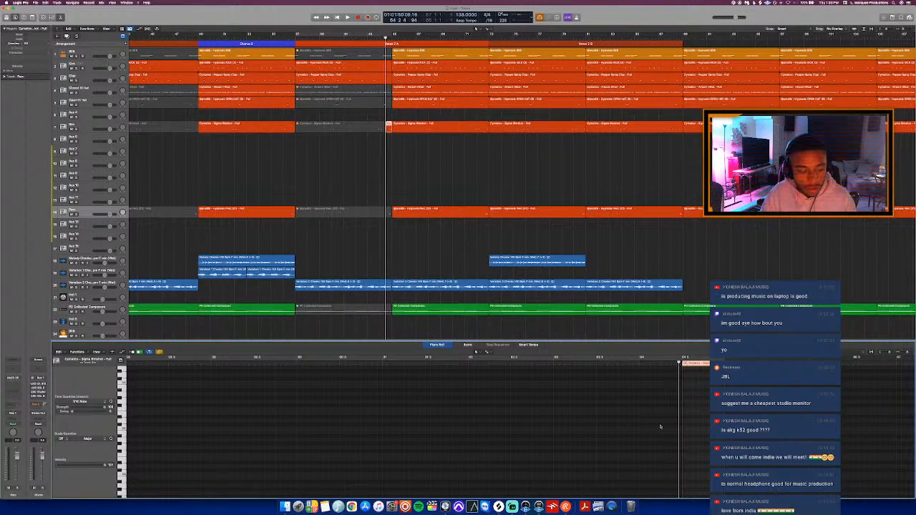
pyautogui.scroll(-1, 660, 426)
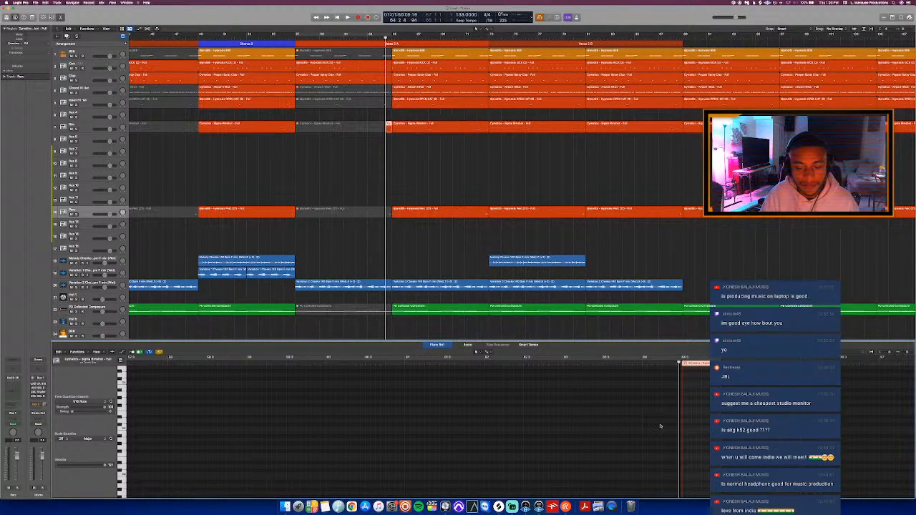
pyautogui.press('space')
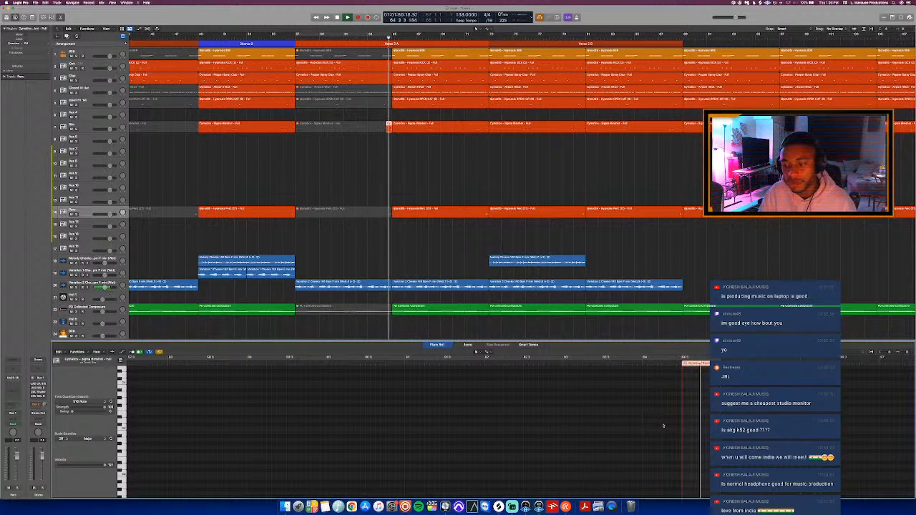
# - Delete the short rim piece at the end of bar 64 with the rim track selected
pyautogui.click(93, 124)
pyautogui.click(380, 177)
pyautogui.click(377, 39)
pyautogui.click(388, 130)
pyautogui.press('Delete')
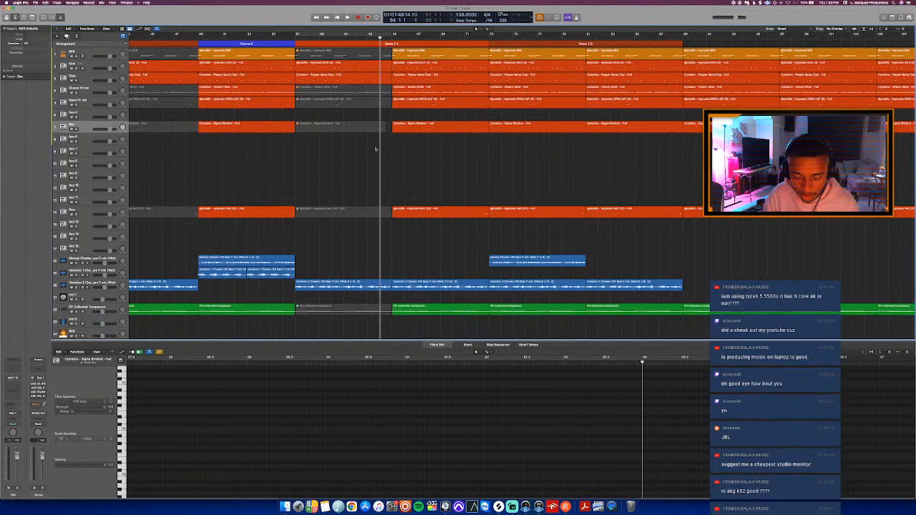
# - Record a new three-note rim fill in bar 64, leading into the second half of Verse 2 A
pyautogui.press('space')
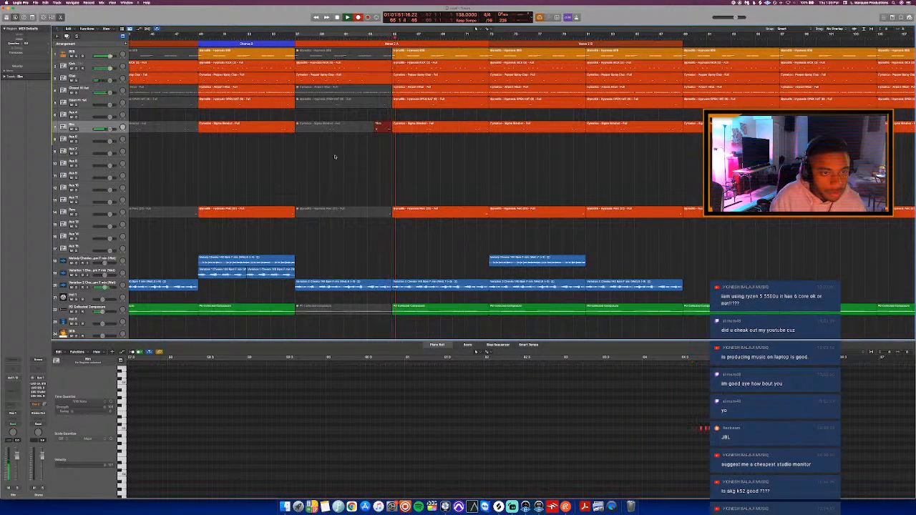
pyautogui.scroll(-1, 387, 149)
pyautogui.press('space')
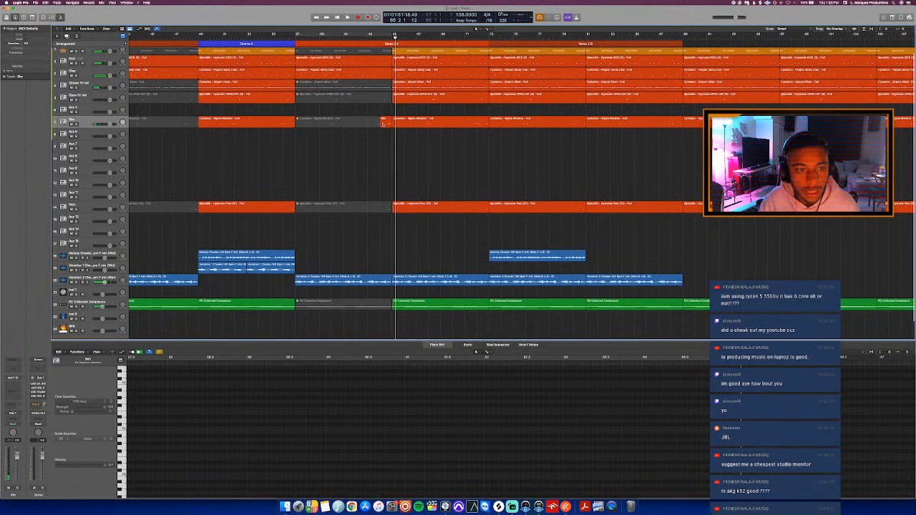
# - Examine the recorded rim fill at bar 64 in the Piano Roll and play it back from bar 63
pyautogui.scroll(5, 701, 416)
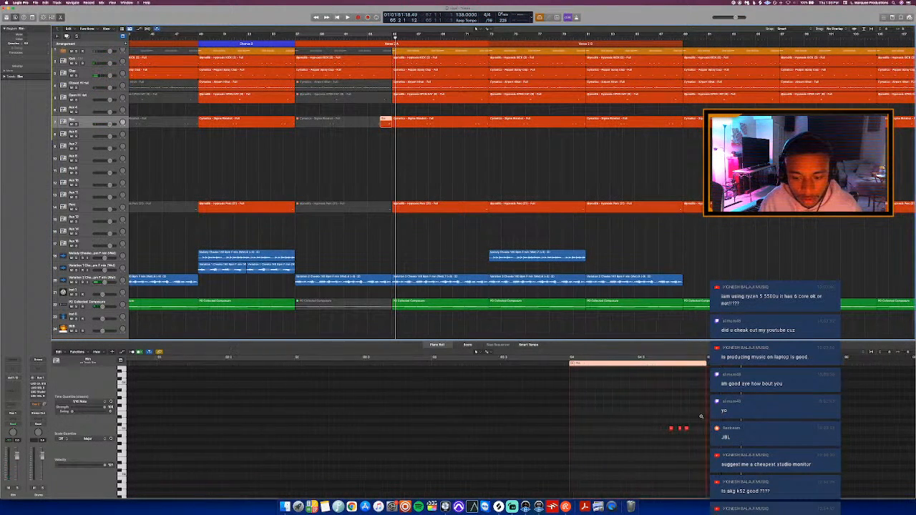
pyautogui.scroll(5, 702, 416)
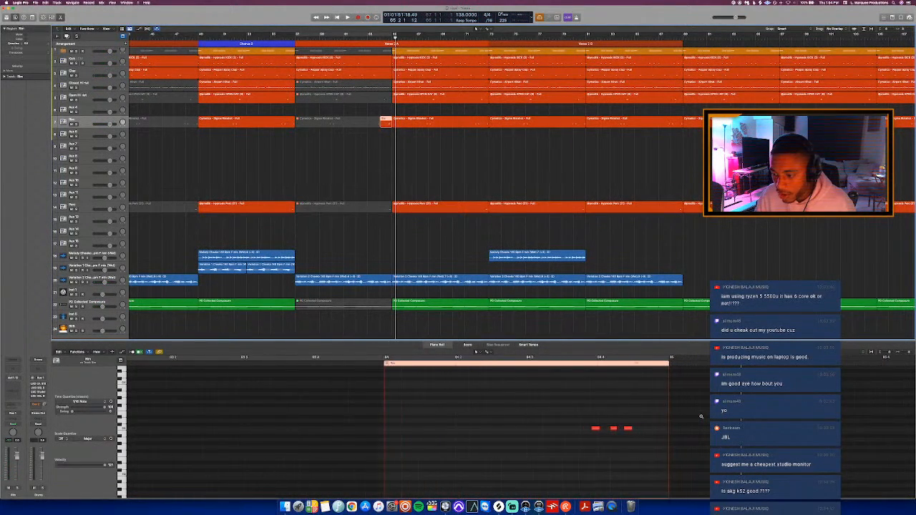
pyautogui.click(336, 363)
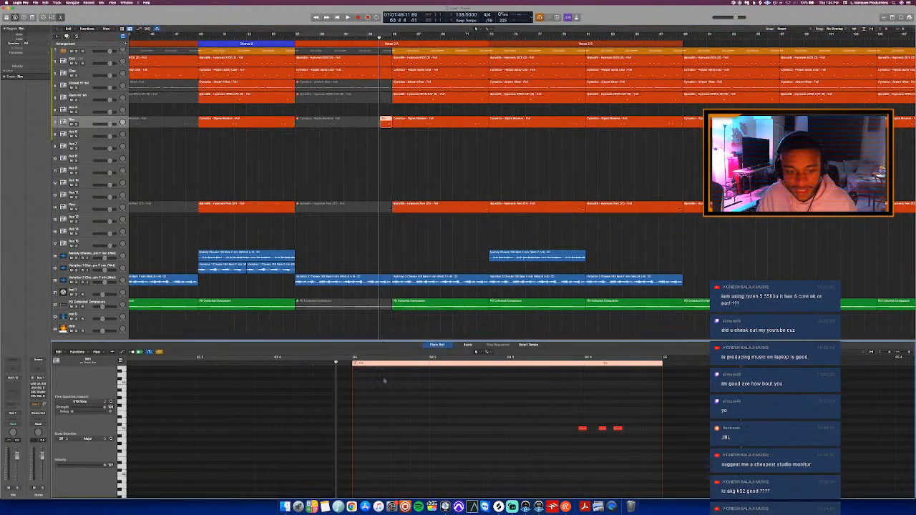
pyautogui.scroll(-1, 444, 391)
pyautogui.moveTo(557, 414); pyautogui.dragTo(605, 437)
pyautogui.click(592, 428)
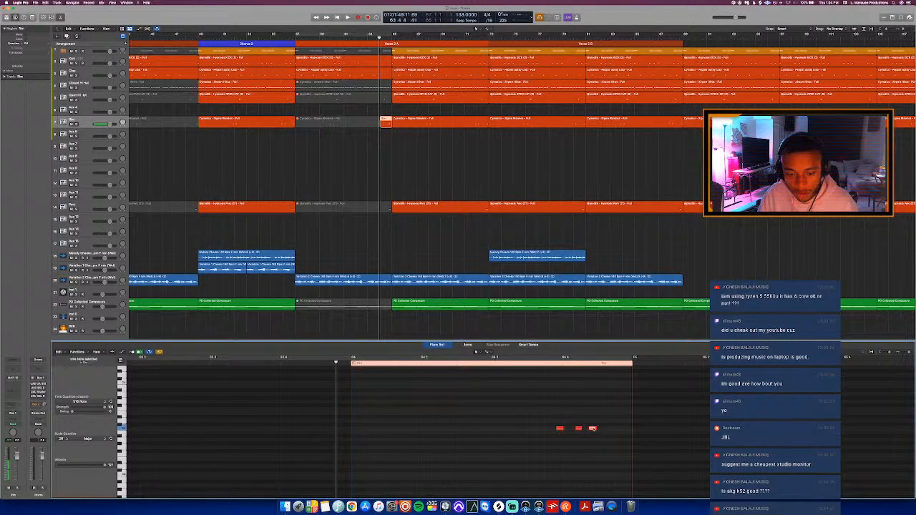
pyautogui.click(592, 428)
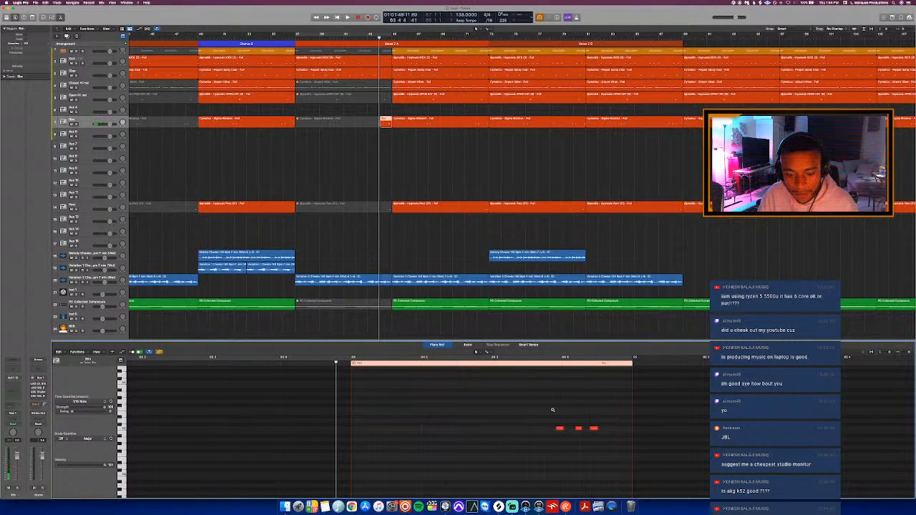
pyautogui.press('super+Left')
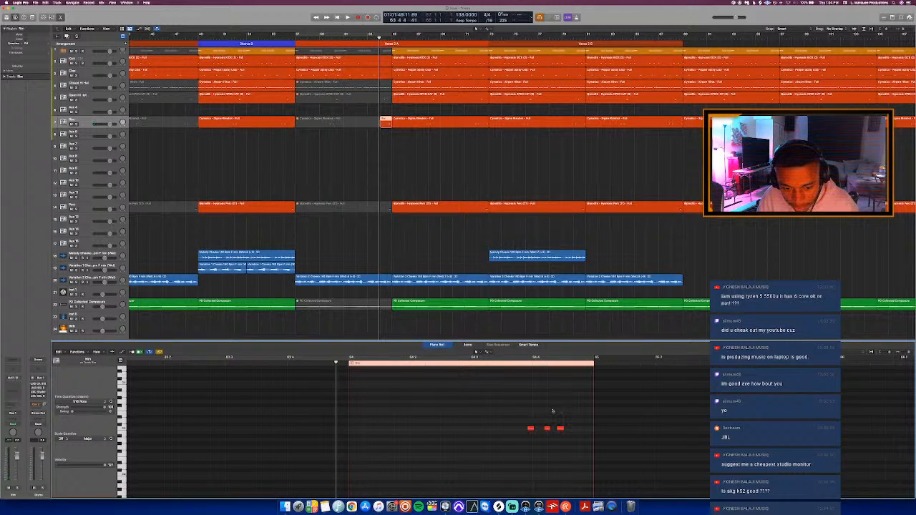
pyautogui.press('space')
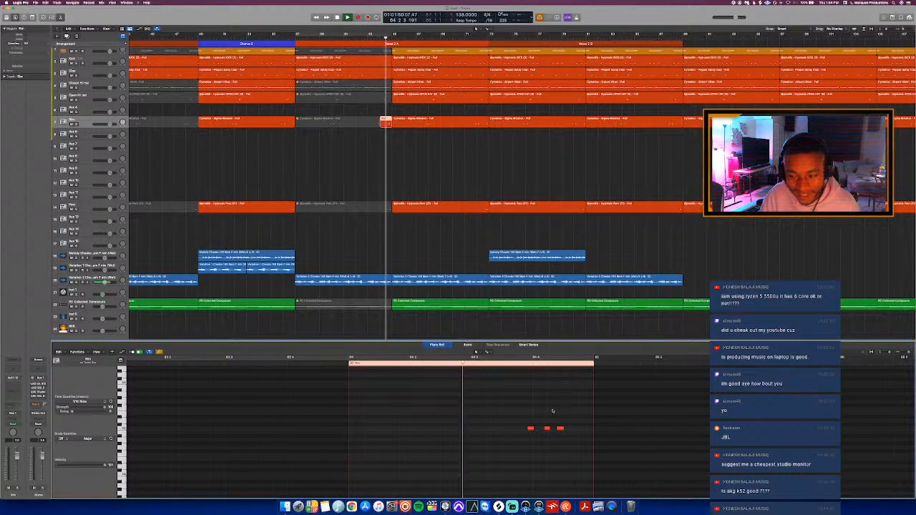
pyautogui.press('space')
# - Quantize the three rim fill notes, trying 1/8 Triplet before settling on 1/16 Note
pyautogui.moveTo(511, 412); pyautogui.dragTo(641, 451)
pyautogui.click(84, 402)
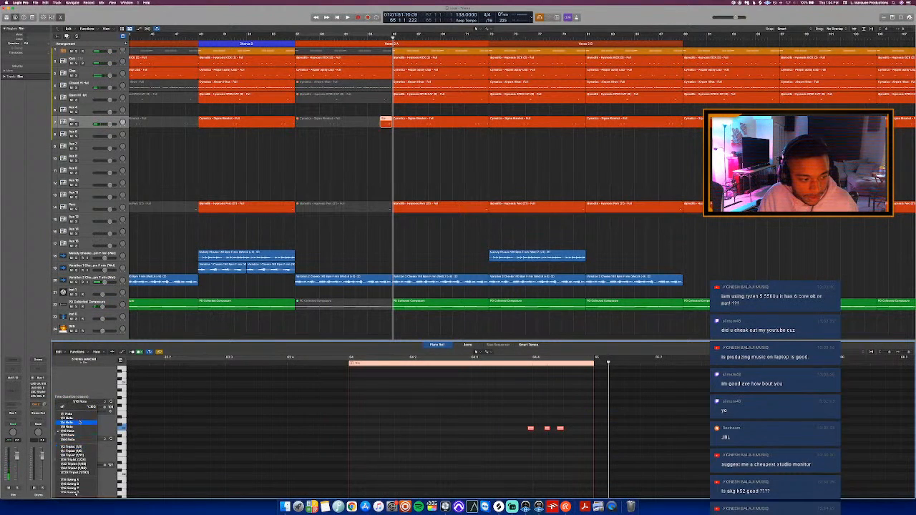
pyautogui.click(76, 455)
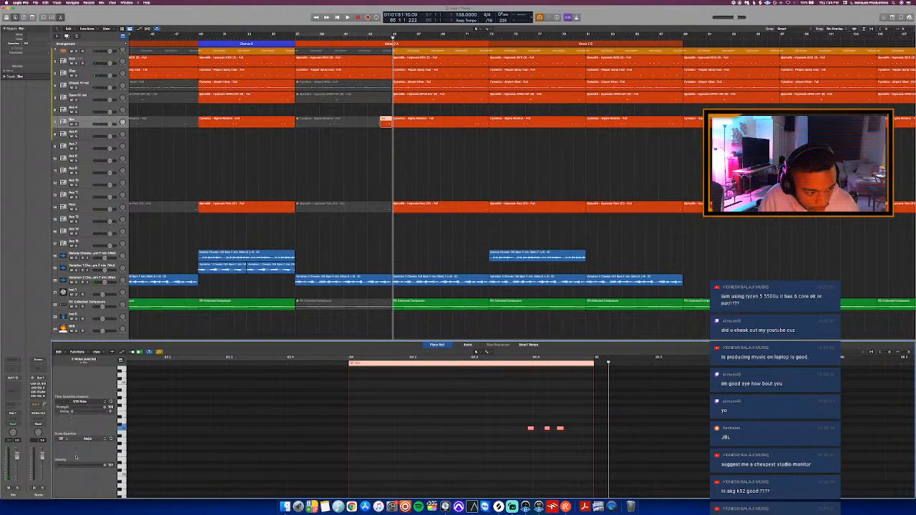
pyautogui.click(83, 402)
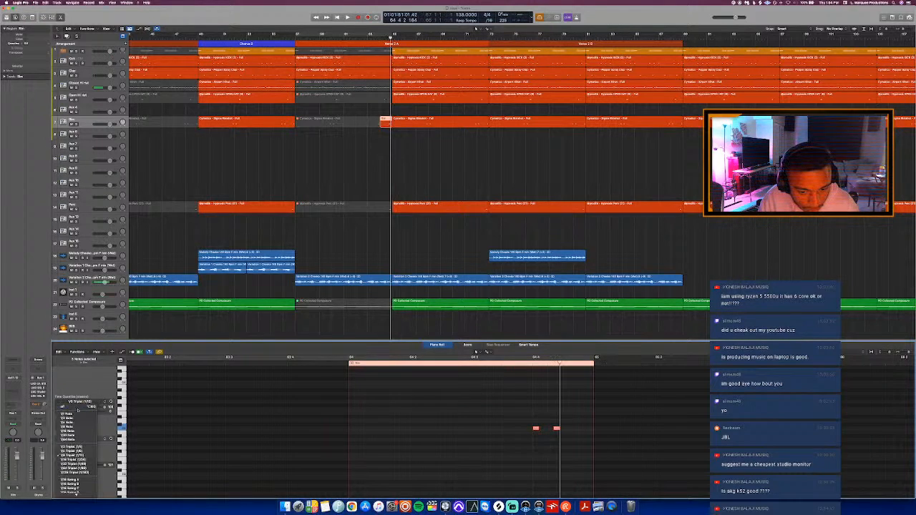
pyautogui.click(74, 430)
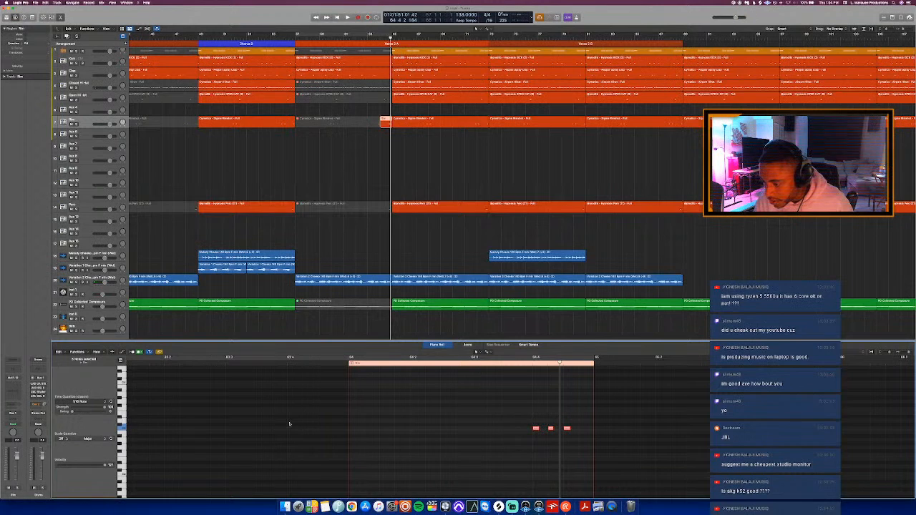
pyautogui.scroll(-5, 295, 422)
pyautogui.click(456, 369)
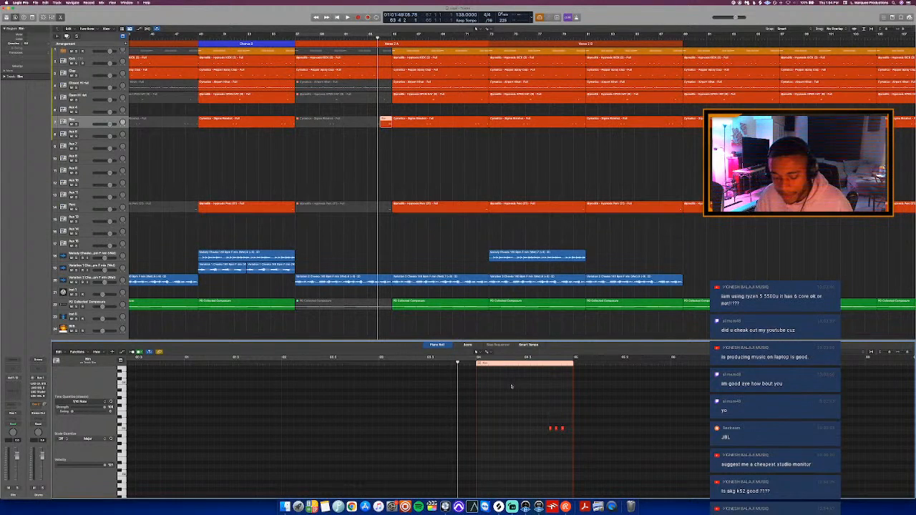
pyautogui.scroll(-3, 529, 401)
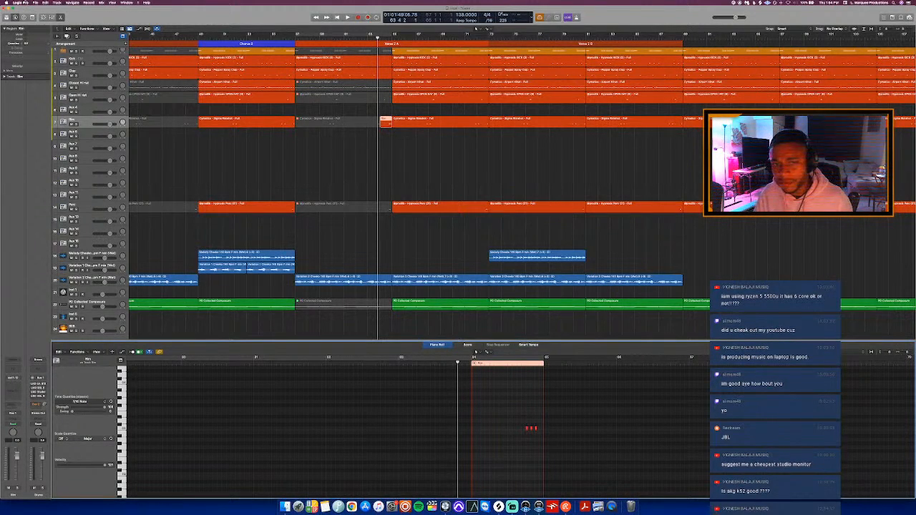
# - Check the computer's processor and memory in the About This Mac overview, and close it
pyautogui.click(17, 4)
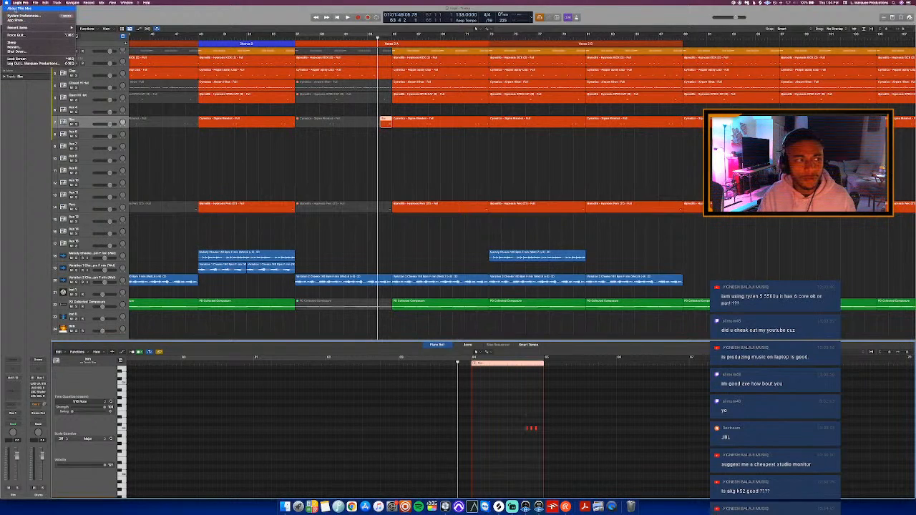
pyautogui.click(19, 8)
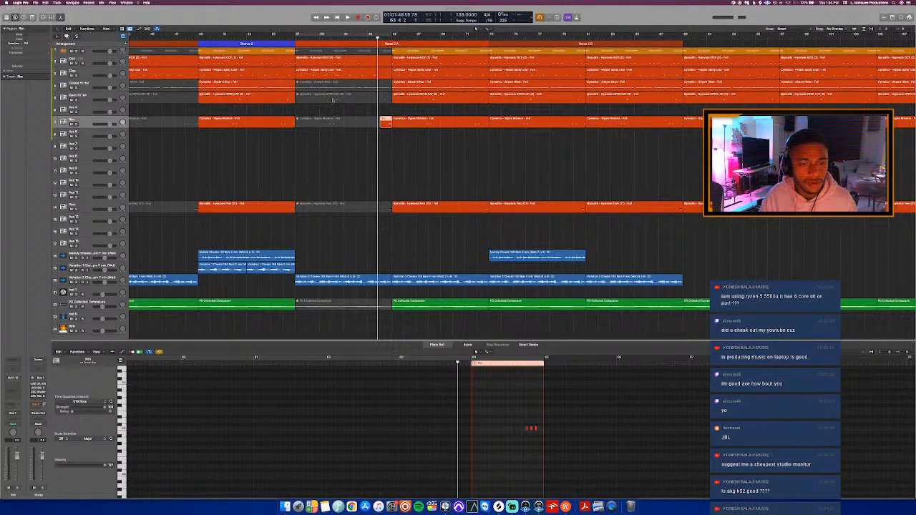
pyautogui.click(450, 118)
pyautogui.click(429, 117)
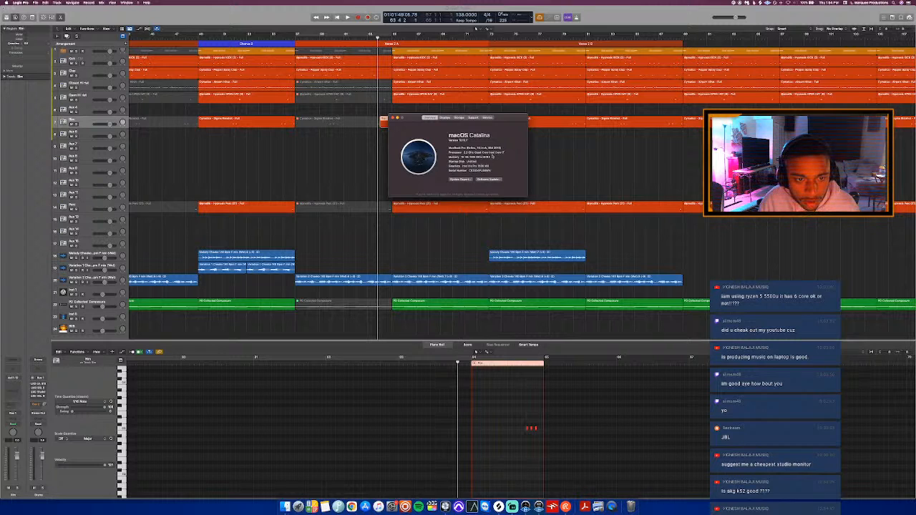
pyautogui.click(393, 118)
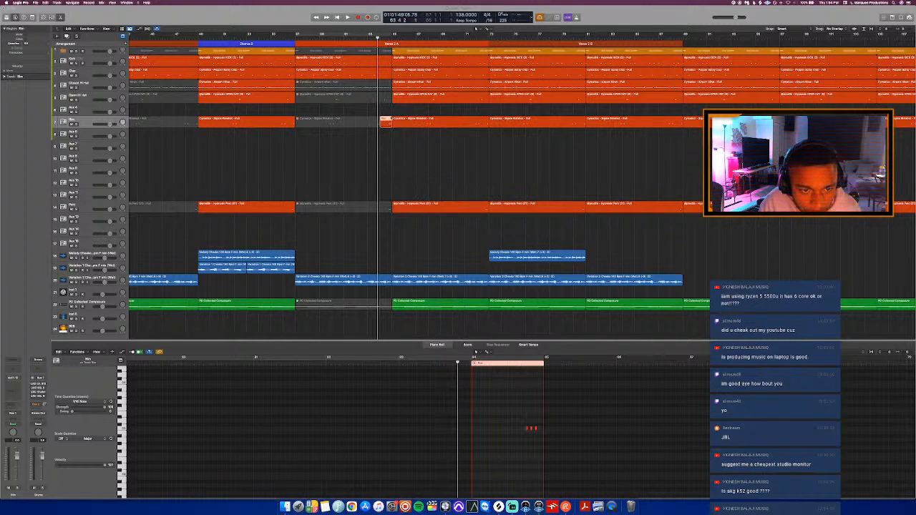
# - Play the rim fill and the rest of Verse 2 A into Verse 2 B, and close the Piano Roll
pyautogui.click(400, 156)
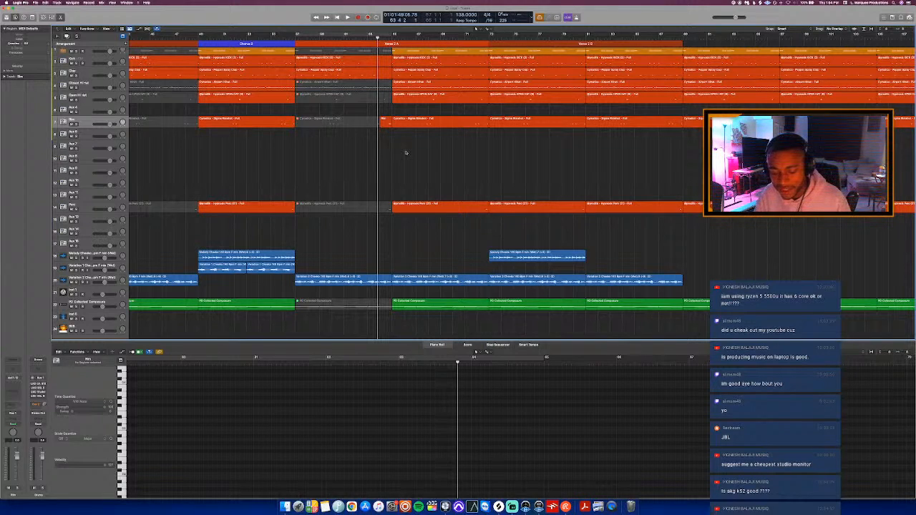
pyautogui.press('space')
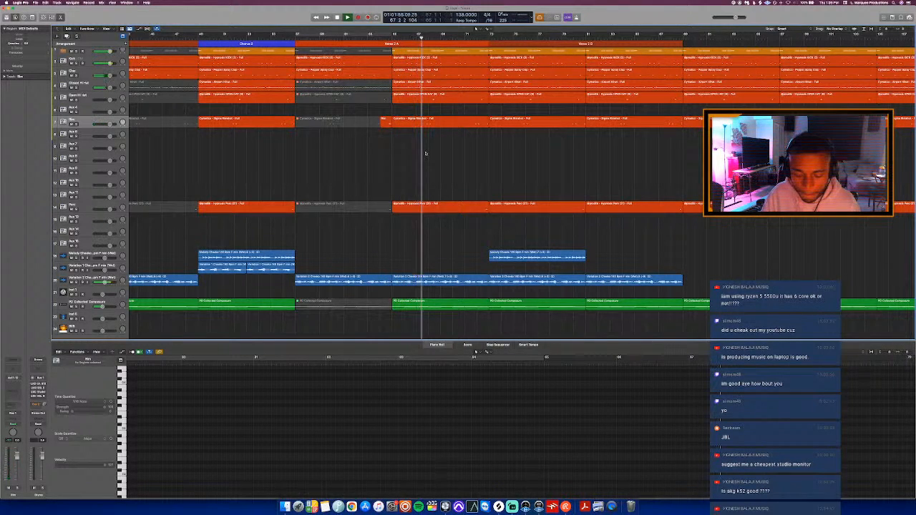
pyautogui.press('e')
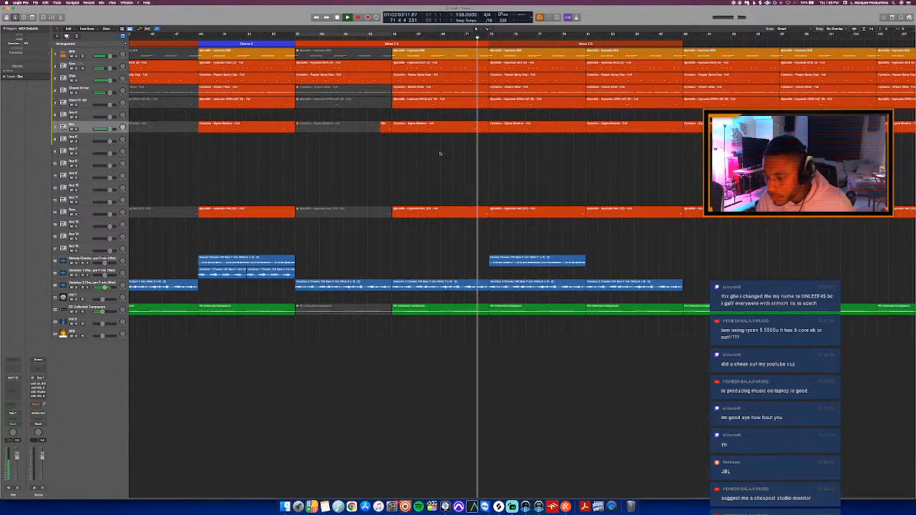
pyautogui.press('space')
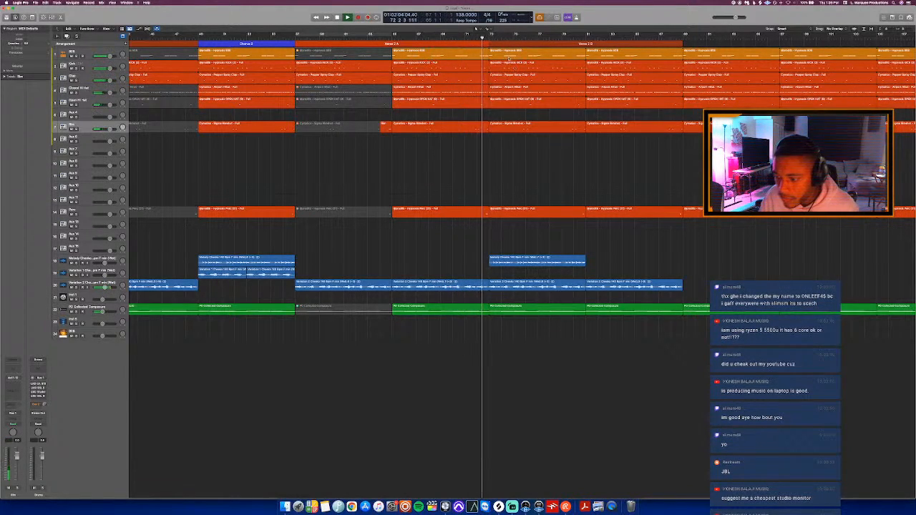
pyautogui.press('space')
# - Set the cycle range over the first eight bars of Verse 2 B, turn cycling off and start playback from bar 73
pyautogui.moveTo(489, 32); pyautogui.dragTo(586, 32)
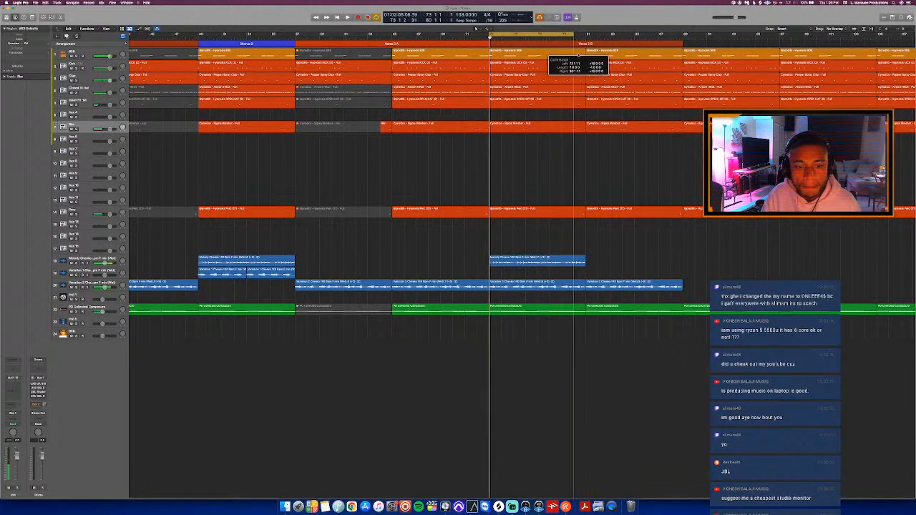
pyautogui.press('c')
pyautogui.press('space')
# - Mute the opening closed hi-hat notes of the region at bar 73 in Verse 2 B and play back the result
pyautogui.click(507, 93)
pyautogui.press('p')
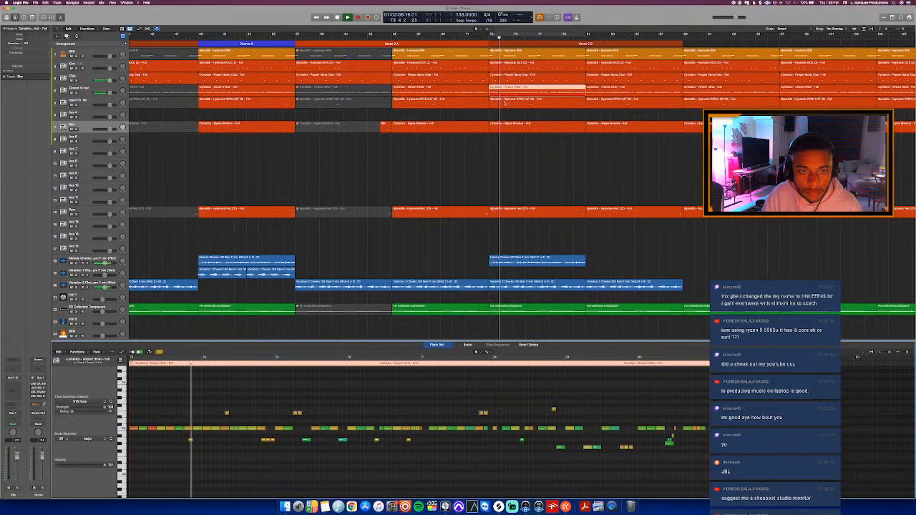
pyautogui.hscroll(-5, 454, 407)
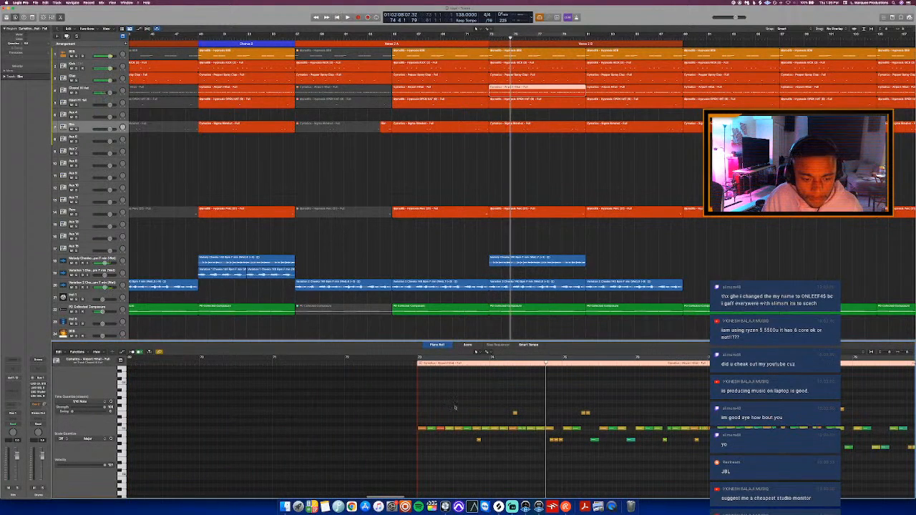
pyautogui.moveTo(395, 402); pyautogui.dragTo(555, 456)
pyautogui.hotkey('ctrl', 'm')
pyautogui.click(399, 363)
pyautogui.press('space')
pyautogui.press('space')
# - Mute the first 808 note at bar 73 of Verse 2 B and play back the drop
pyautogui.click(518, 52)
pyautogui.hscroll(-6, 293, 374)
pyautogui.click(354, 400)
pyautogui.hotkey('ctrl', 'm')
pyautogui.press('space')
pyautogui.press('space')
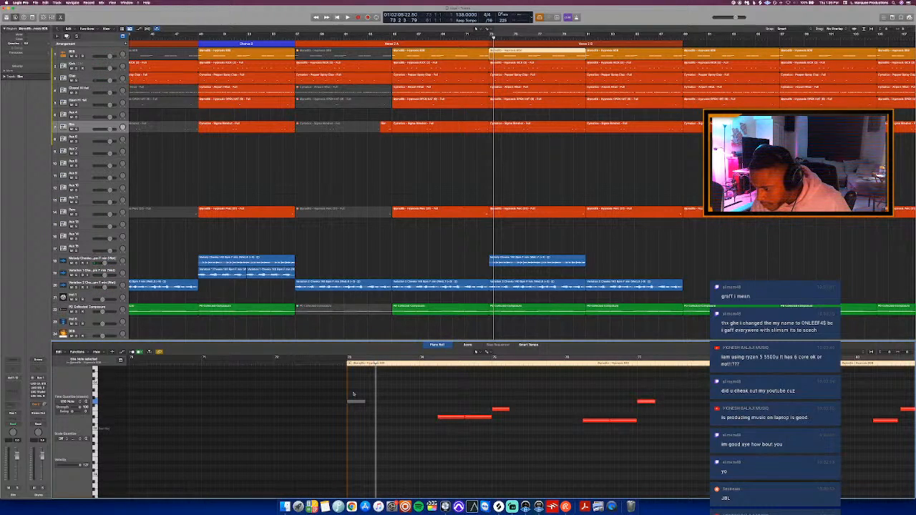
pyautogui.scroll(-4, 352, 392)
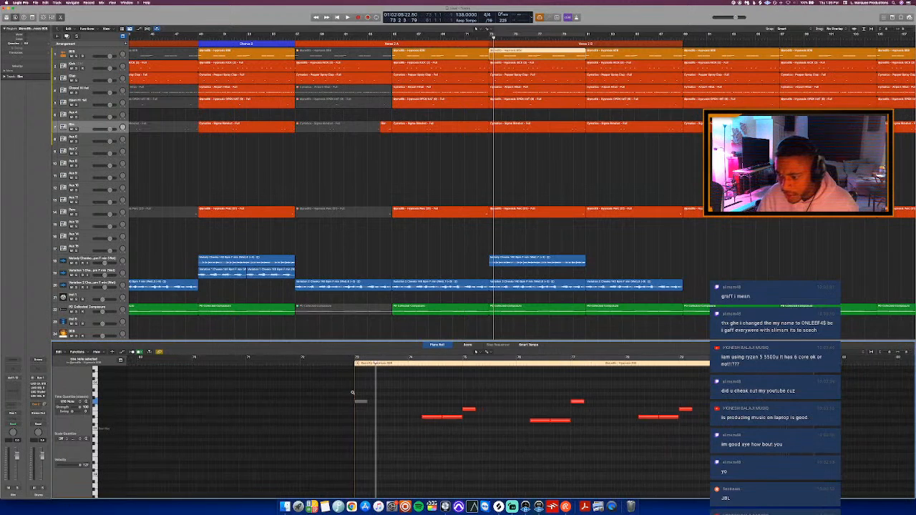
pyautogui.click(347, 364)
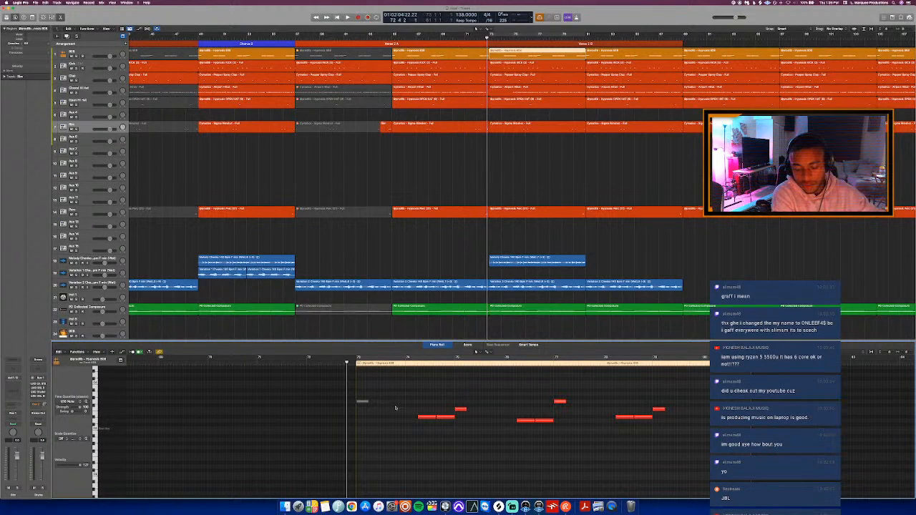
# - Mute the first clap note in bar 73 of Verse 2 B and play the section back
pyautogui.scroll(4, 395, 403)
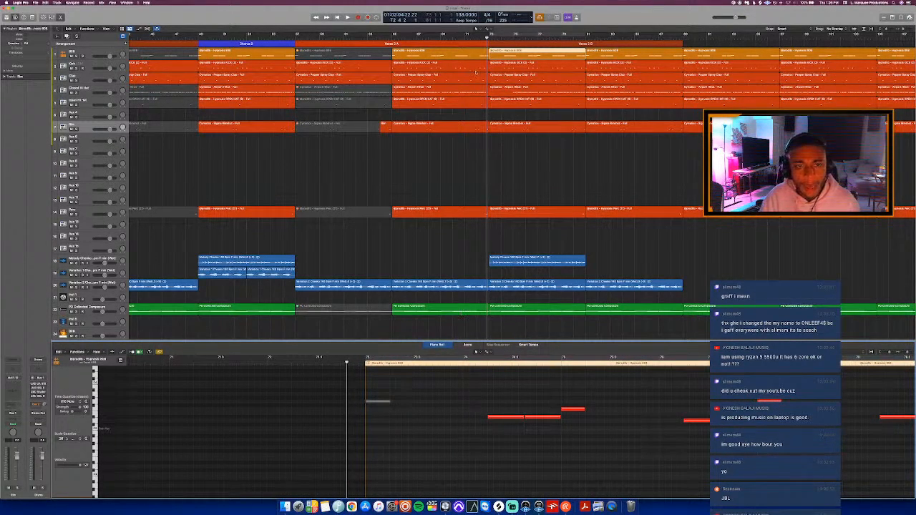
pyautogui.click(478, 38)
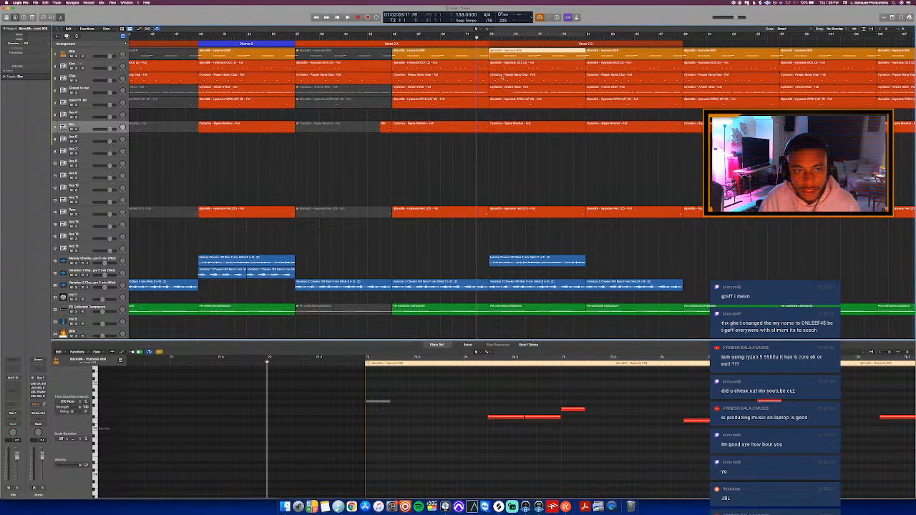
pyautogui.click(501, 77)
pyautogui.press('space')
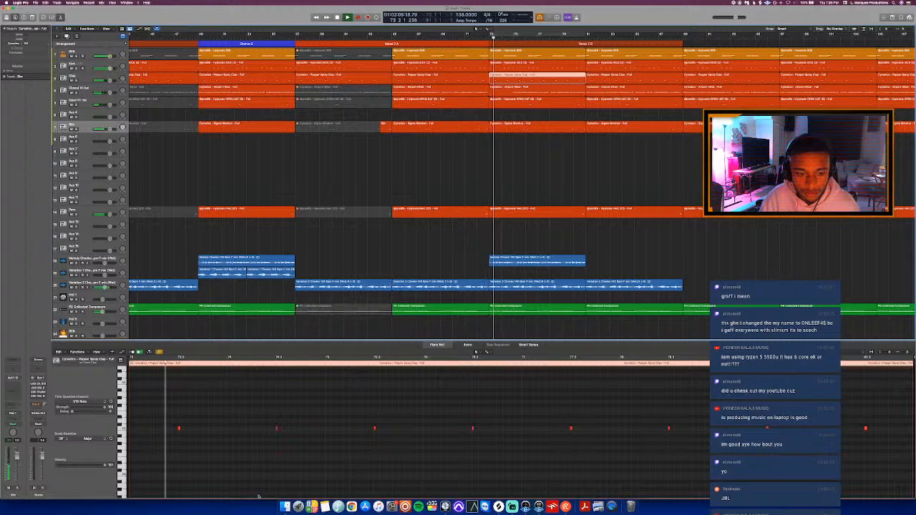
pyautogui.scroll(2, 269, 448)
pyautogui.moveTo(245, 430); pyautogui.dragTo(208, 425)
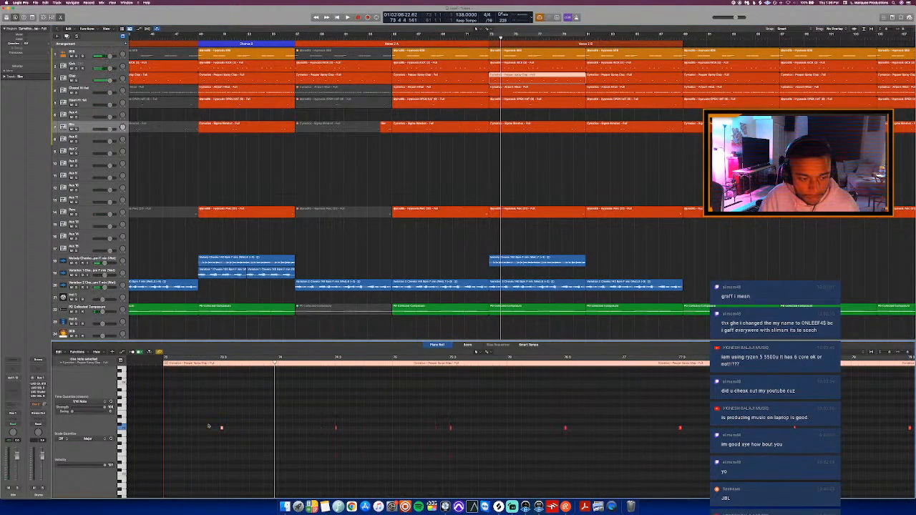
pyautogui.click(152, 363)
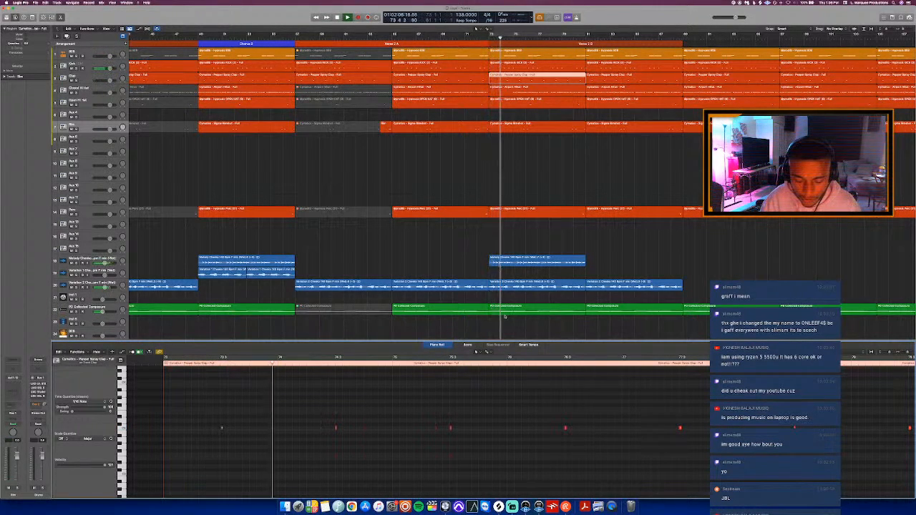
# - Rework the sustained 808 notes in bar 74 into three shorter hits of about one beat each and play them back
pyautogui.click(530, 55)
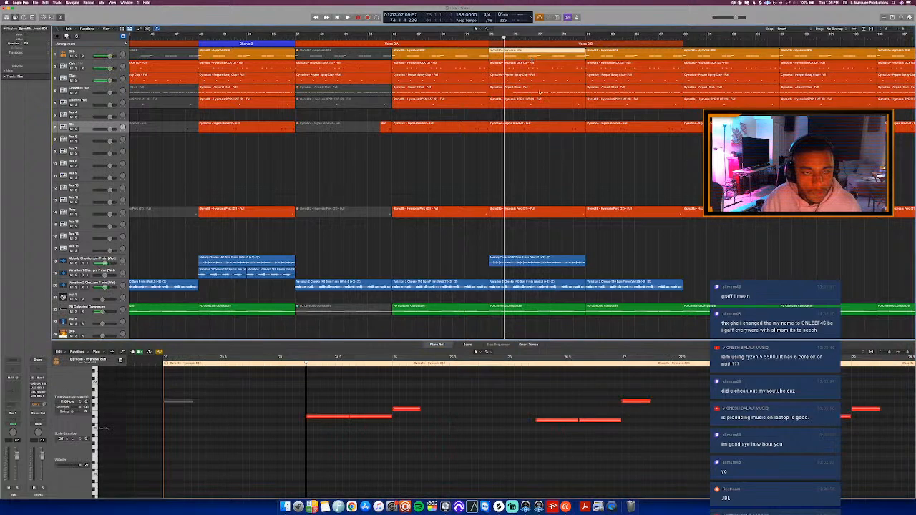
pyautogui.hscroll(3, 356, 407)
pyautogui.scroll(2, 355, 408)
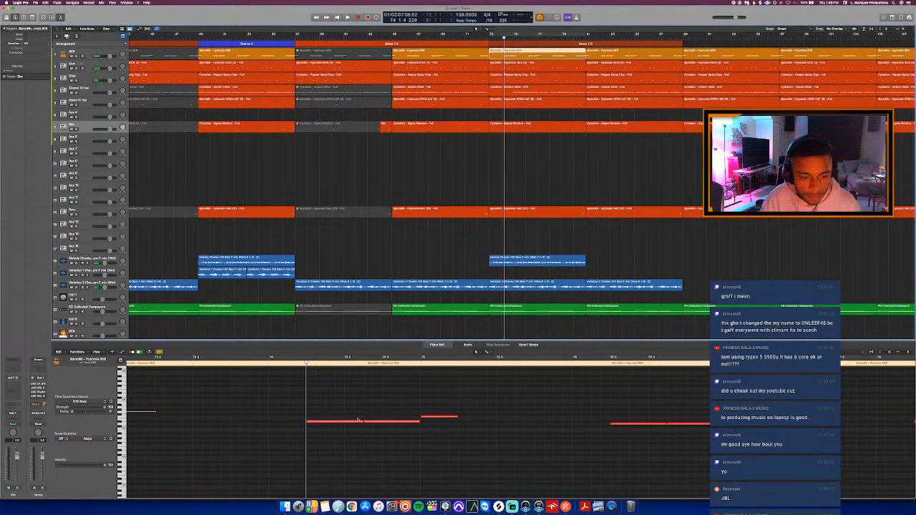
pyautogui.moveTo(361, 423); pyautogui.dragTo(346, 422)
pyautogui.keyDown('super'); pyautogui.click(346, 422); pyautogui.keyUp('super')
pyautogui.press('space')
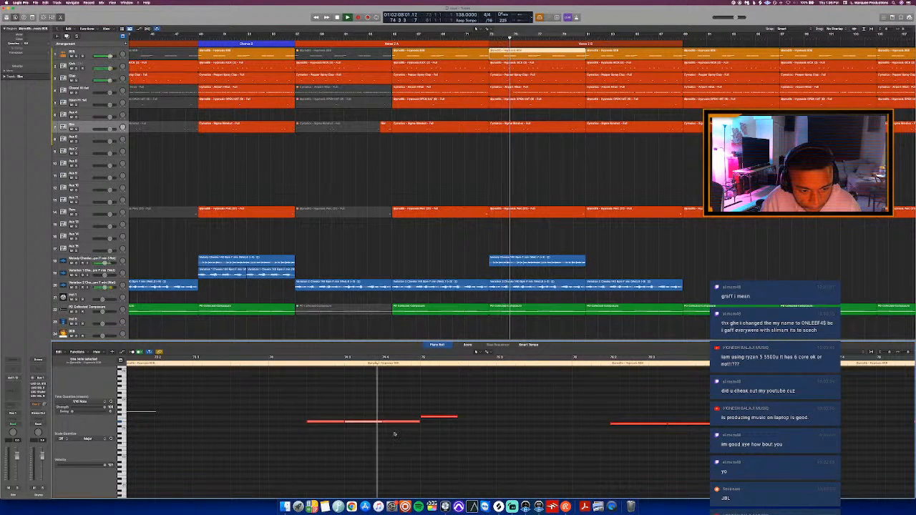
# - Add a one-beat kick note at 74.3 in the Verse 2 B kick region, move the neighbouring kick to 74.4, and play them back
pyautogui.click(307, 362)
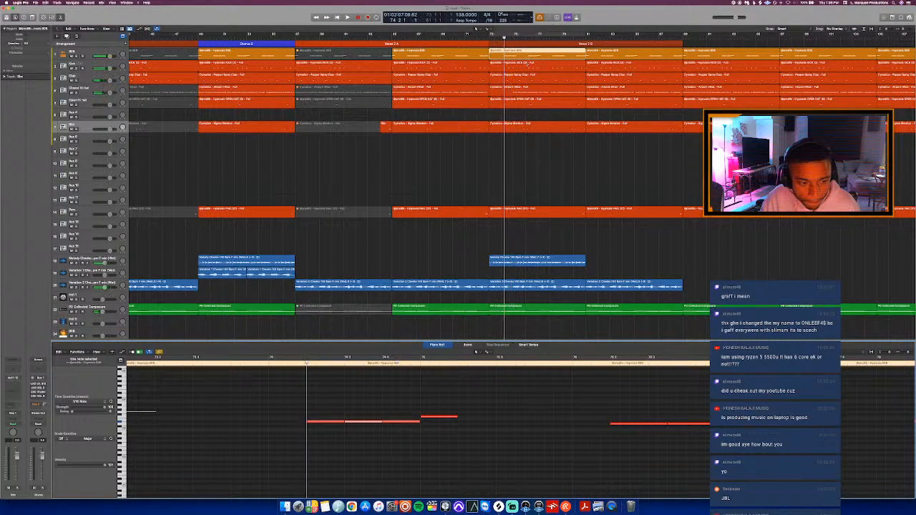
pyautogui.click(524, 65)
pyautogui.scroll(3, 414, 386)
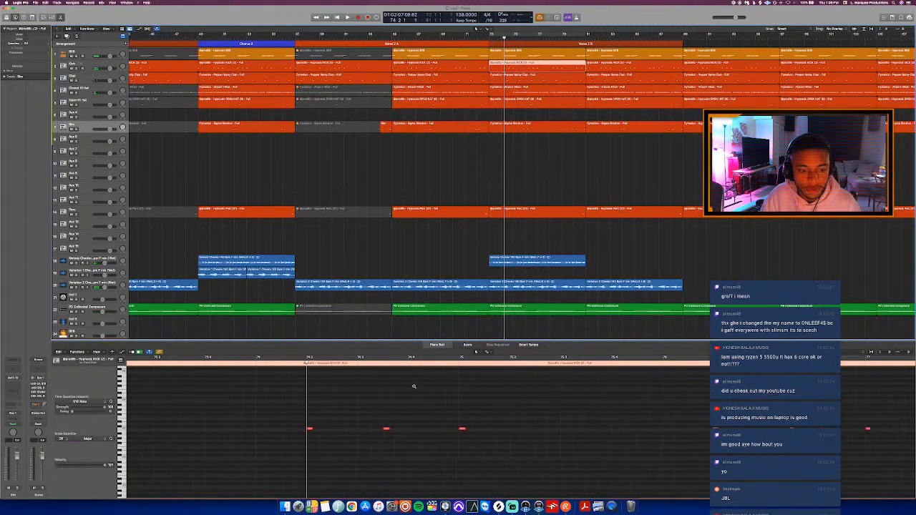
pyautogui.scroll(5, 391, 389)
pyautogui.keyDown('super'); pyautogui.click(404, 432); pyautogui.keyUp('super')
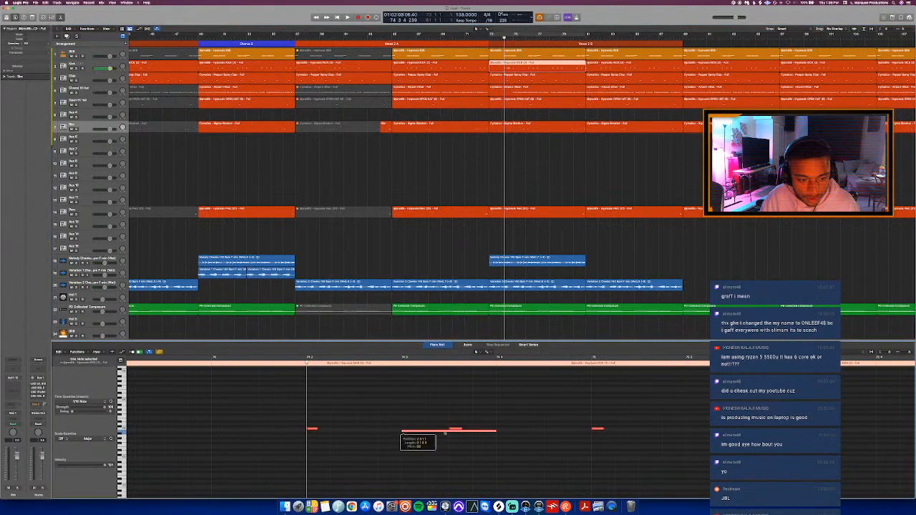
pyautogui.moveTo(455, 429); pyautogui.dragTo(502, 430)
pyautogui.click(410, 431)
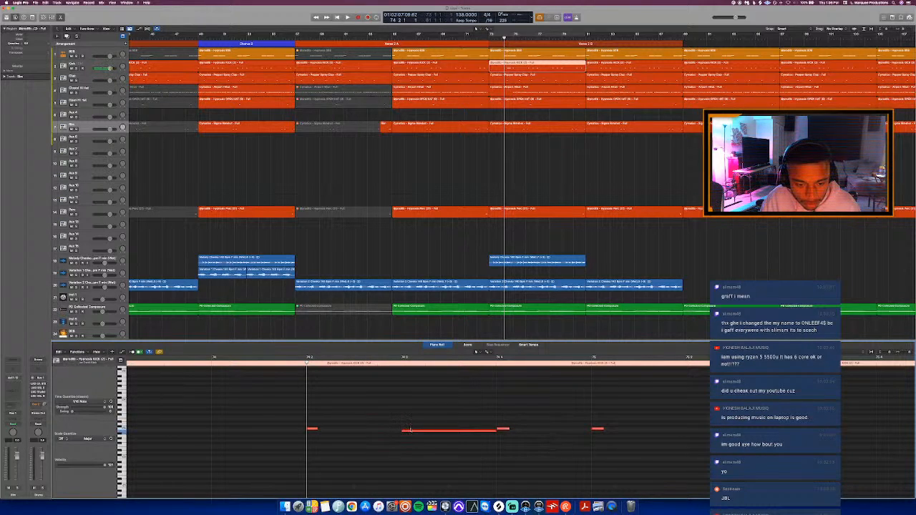
pyautogui.click(409, 430)
pyautogui.press('space')
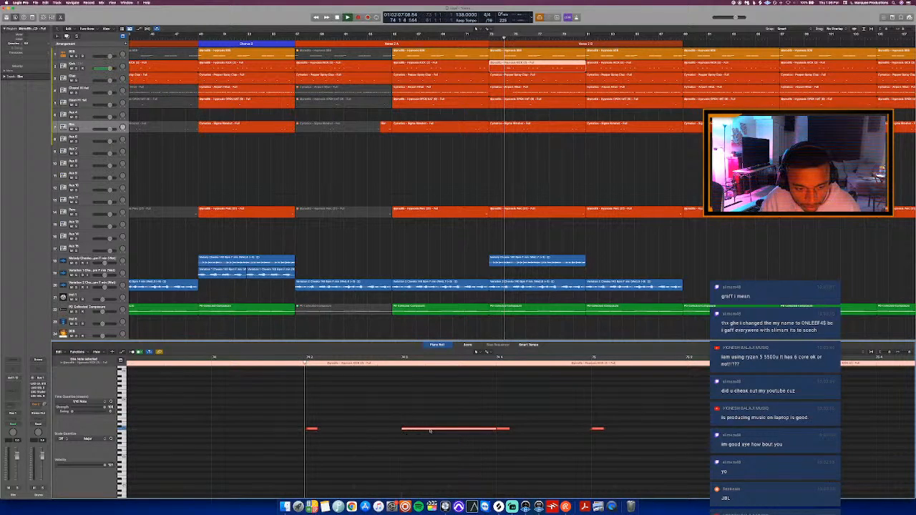
pyautogui.press('space')
pyautogui.press(',')
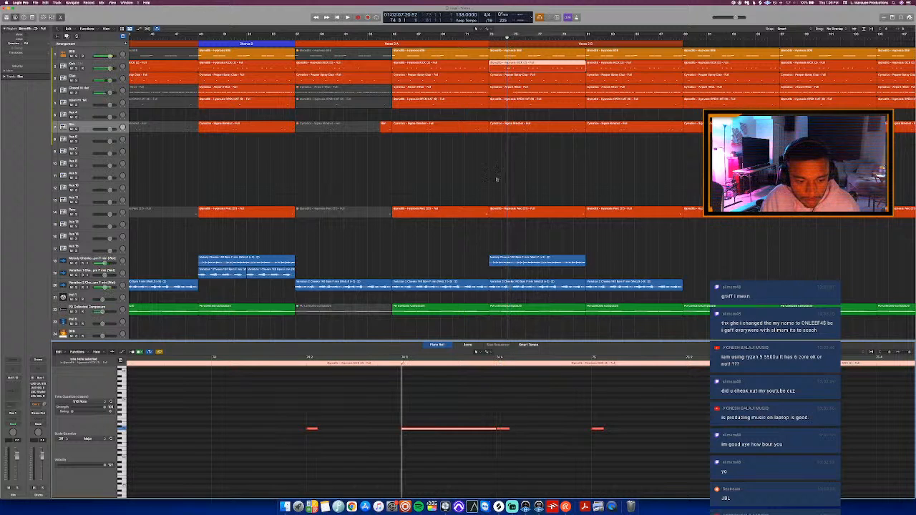
# - Cycle the first eight bars of Verse 2 B and play back the 808 notes in bar 74 against the kicks
pyautogui.click(519, 54)
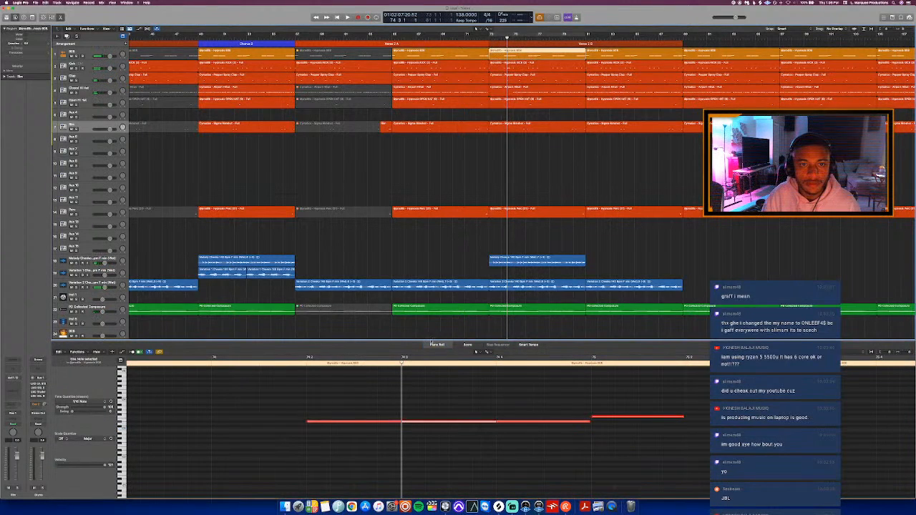
pyautogui.click(527, 33)
pyautogui.press('space')
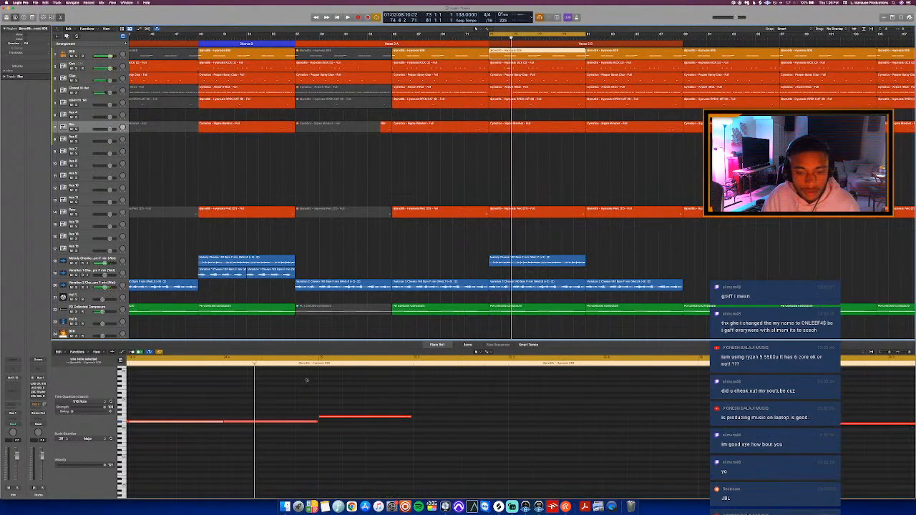
pyautogui.scroll(-3, 227, 457)
pyautogui.click(214, 430)
pyautogui.hscroll(-5, 209, 422)
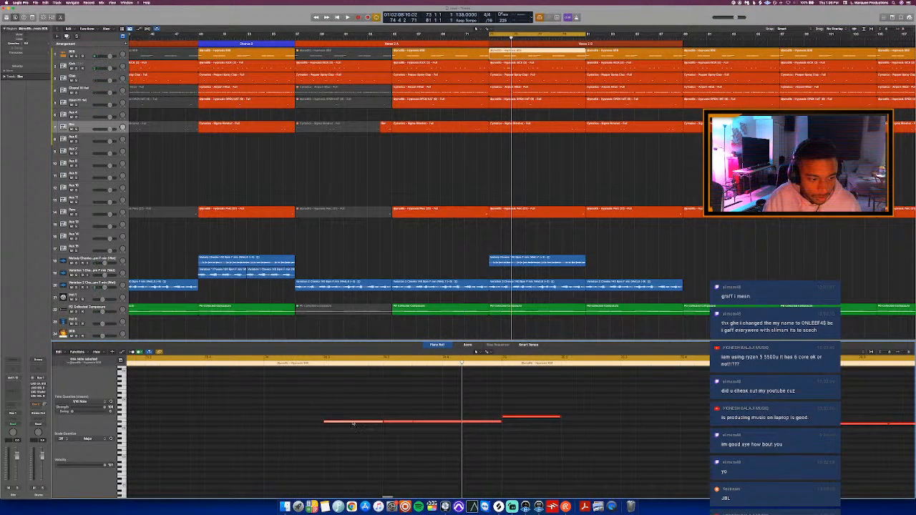
pyautogui.press('space')
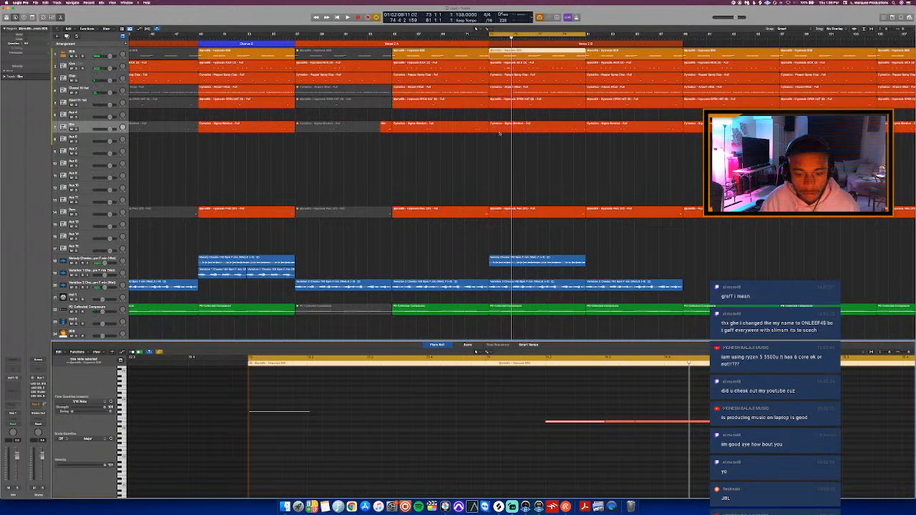
# - Play back the Verse 2 B kick region and shorten the long kick note at 74.3 to a brief hit
pyautogui.click(508, 64)
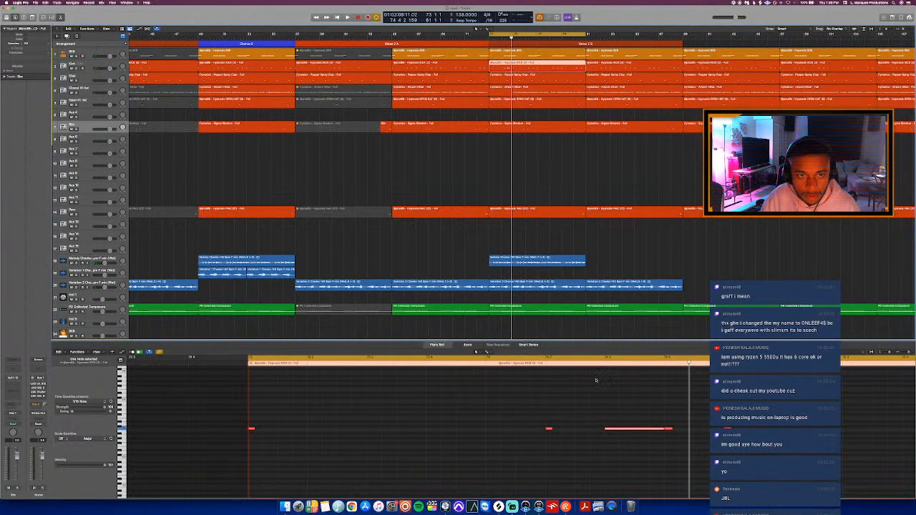
pyautogui.press('space')
pyautogui.click(634, 430)
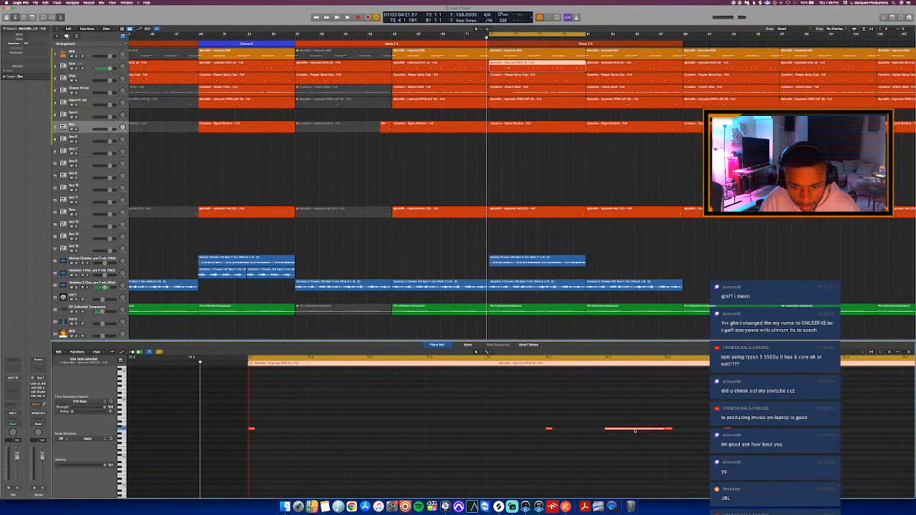
pyautogui.press('space')
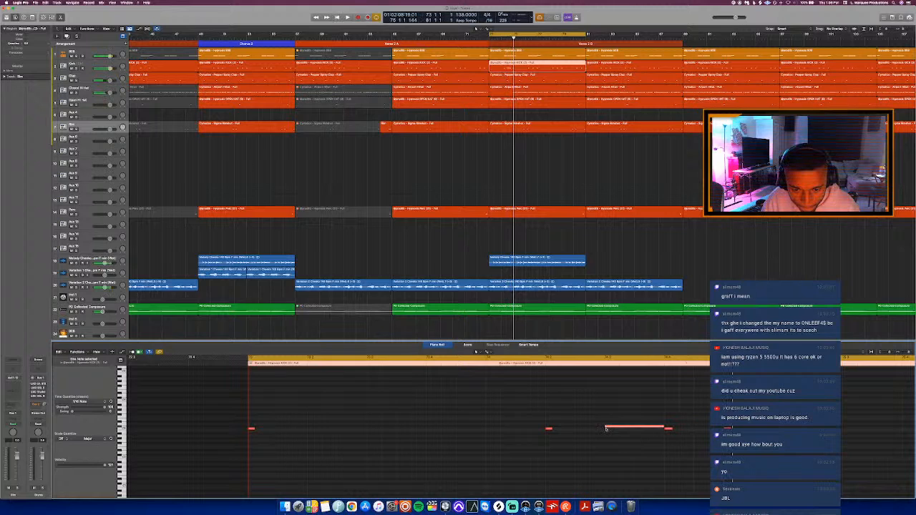
pyautogui.moveTo(664, 427); pyautogui.dragTo(607, 431)
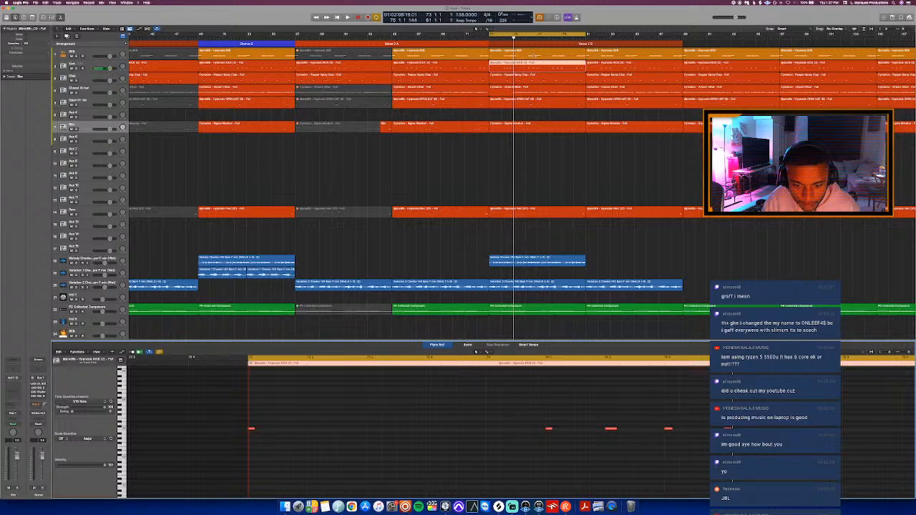
# - Play back the 808 region at bar 73 and check its second short note in bar 74
pyautogui.click(533, 55)
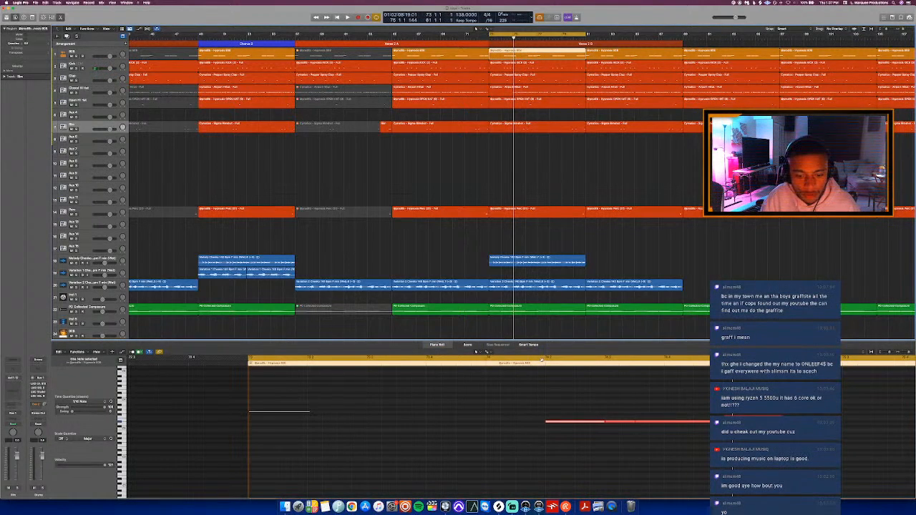
pyautogui.press('space')
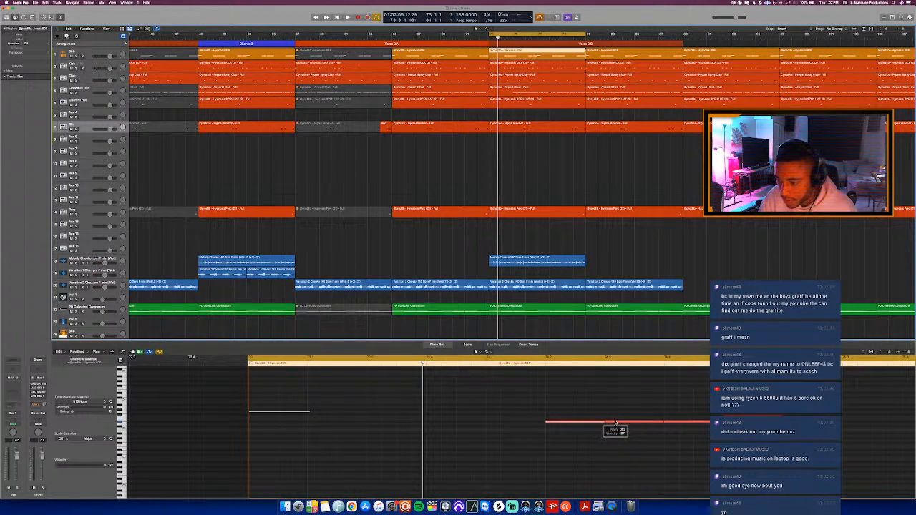
pyautogui.moveTo(618, 422)
pyautogui.mouseDown()
pyautogui.moveTo(665, 427)
pyautogui.moveTo(621, 424)
pyautogui.mouseUp()
pyautogui.press('space')
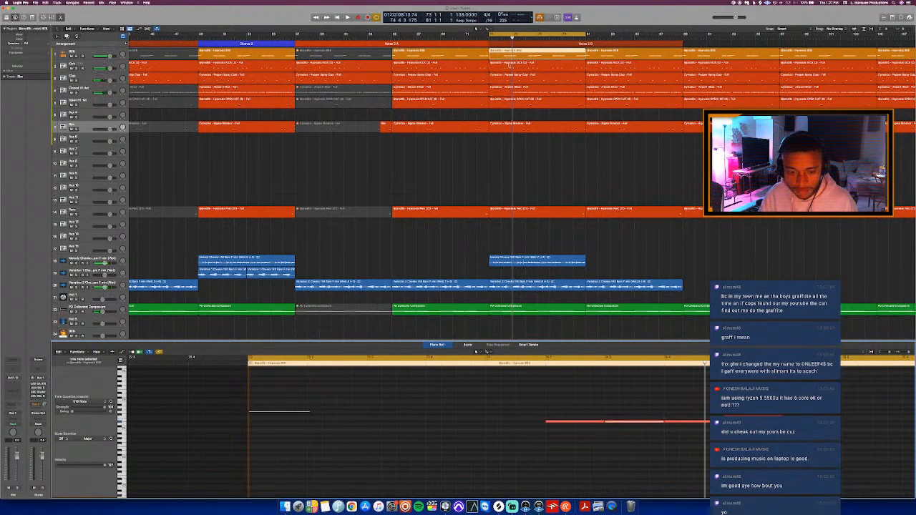
# - Add a very short kick note halfway between 74.3 and 74.4 in the Verse 2 B kick region and play it back
pyautogui.click(509, 64)
pyautogui.press('space')
pyautogui.press('space')
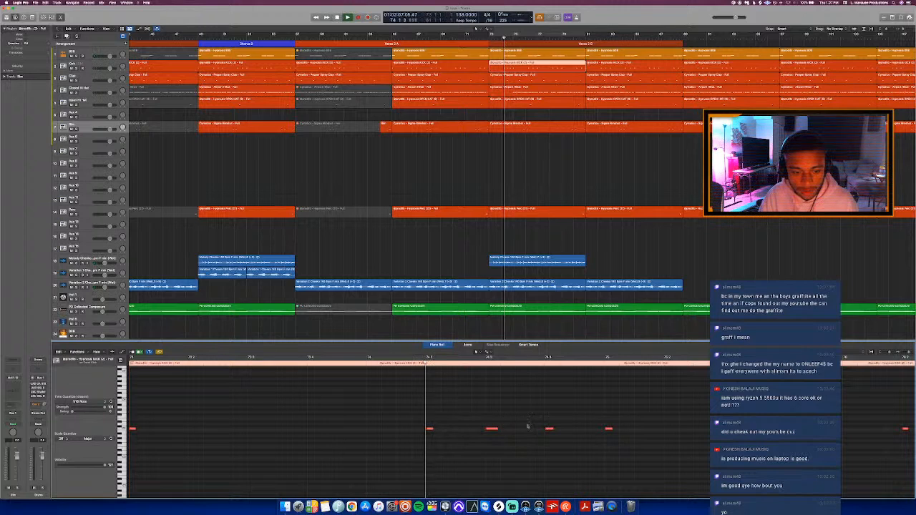
pyautogui.press('space')
pyautogui.keyDown('super'); pyautogui.click(528, 429); pyautogui.keyUp('super')
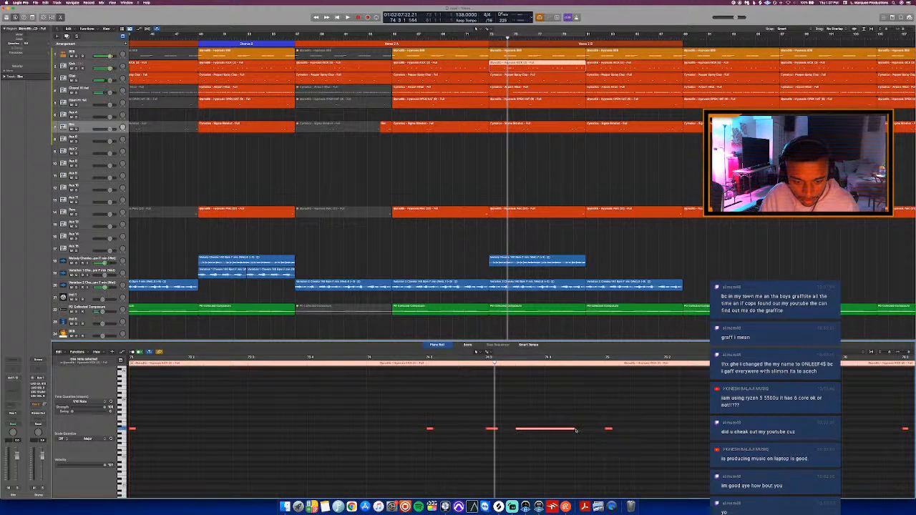
pyautogui.moveTo(574, 429); pyautogui.dragTo(515, 447)
pyautogui.click(406, 363)
pyautogui.press('space')
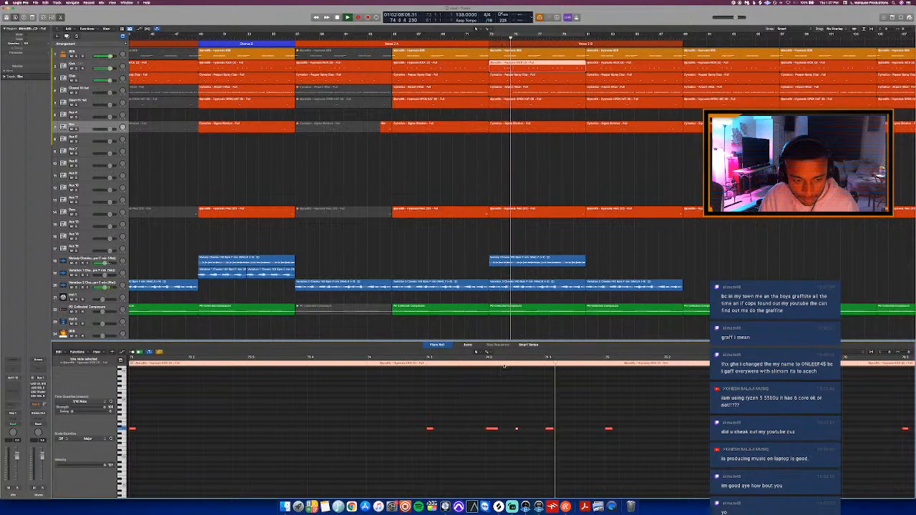
# - Add a short clap note at 74.4 in the clap region at bar 73 and play the fill back
pyautogui.click(516, 77)
pyautogui.press('space')
pyautogui.press('space')
pyautogui.keyDown('super'); pyautogui.click(546, 429); pyautogui.keyUp('super')
pyautogui.click(456, 364)
pyautogui.press('space')
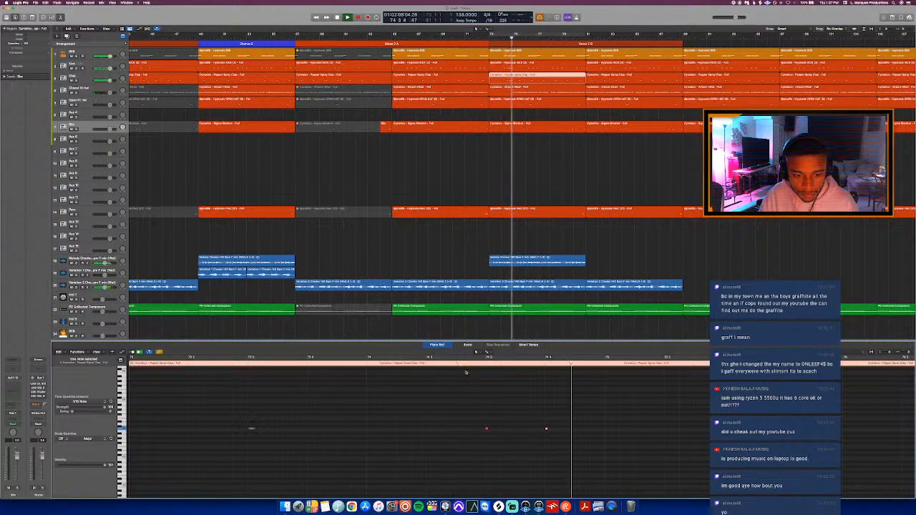
# - Close the note editor, turn cycling off, and play back the fill in bars 73 and 74 of Verse 2 B
pyautogui.press('p')
pyautogui.press('super+u')
pyautogui.press('space')
pyautogui.press('space')
pyautogui.press('super+Right')
pyautogui.press('c')
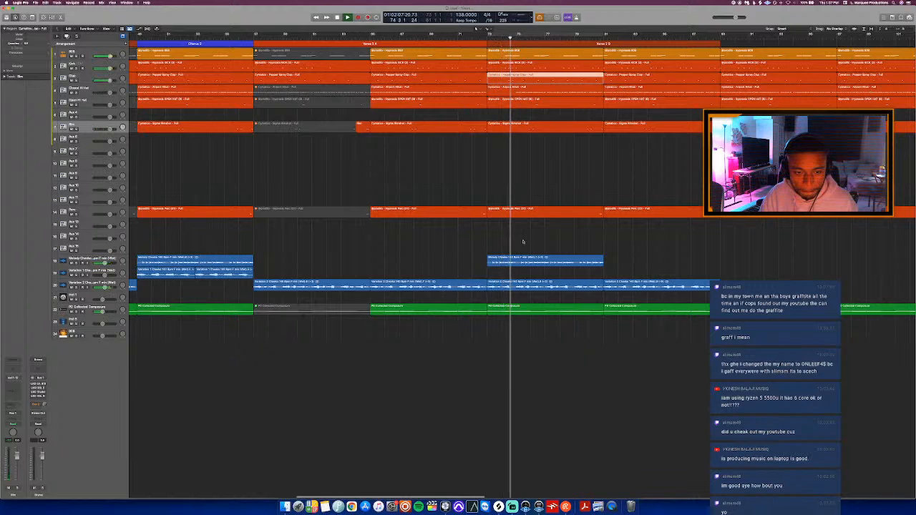
pyautogui.press('space')
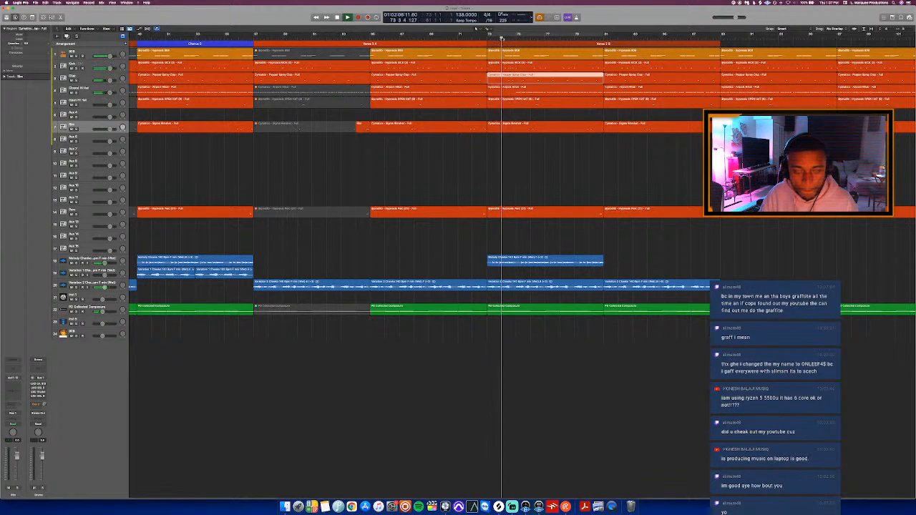
pyautogui.press('space')
pyautogui.press('space')
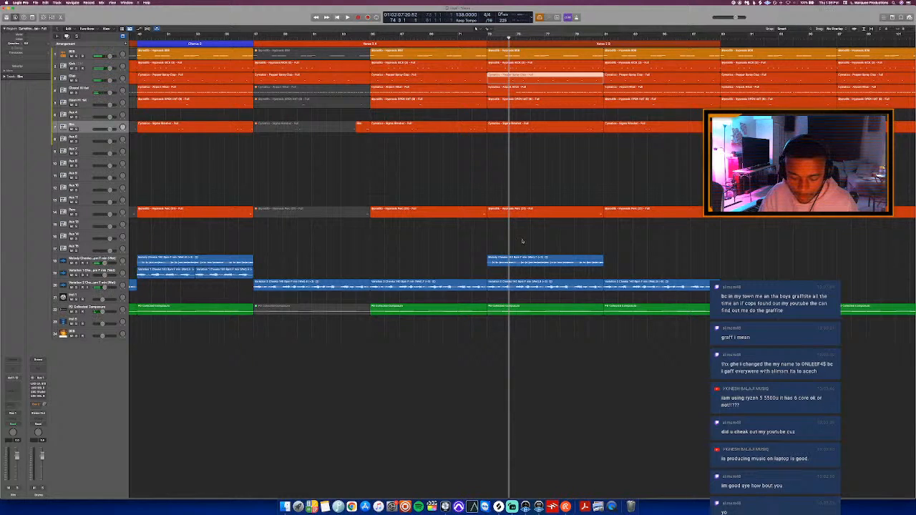
# - Split the Melody and Variation 2 audio regions in Verse 2 B around the last beat of bar 74 and play the section back
pyautogui.moveTo(522, 240); pyautogui.dragTo(518, 286)
pyautogui.click(508, 265)
pyautogui.press('space')
pyautogui.press('space')
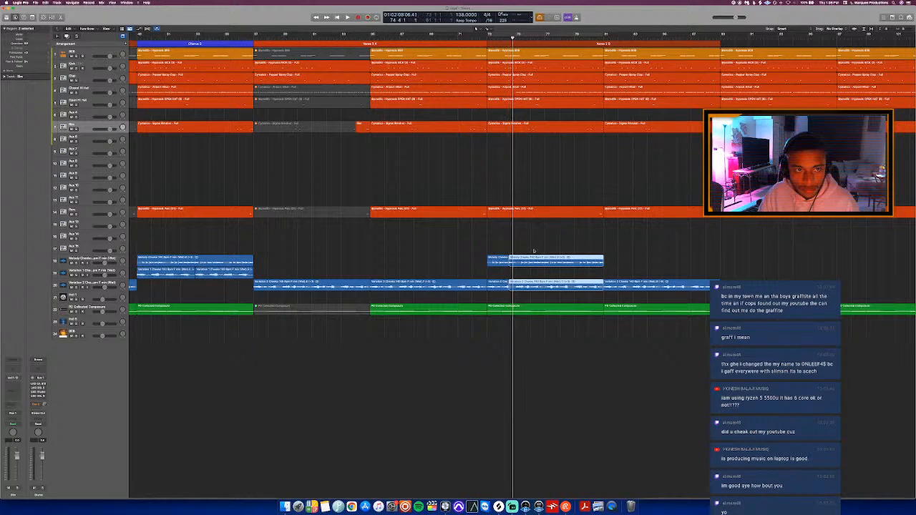
pyautogui.click(512, 264)
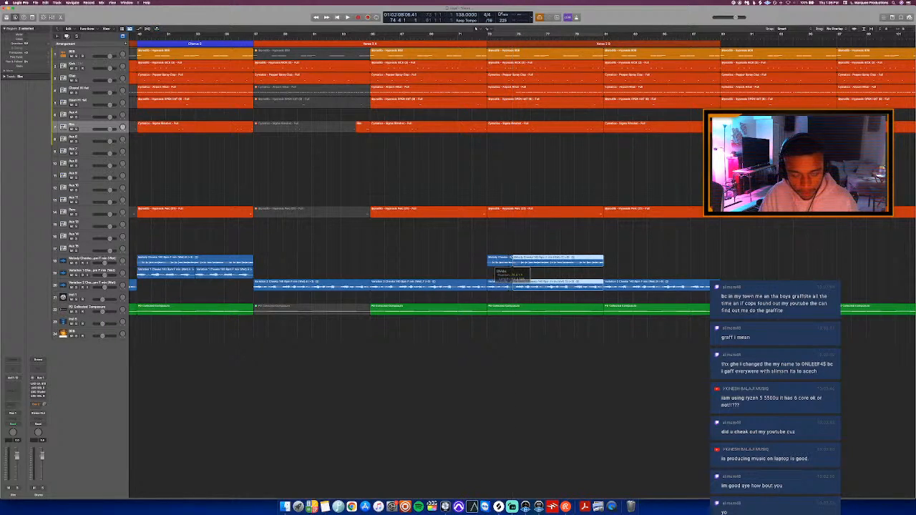
pyautogui.press('super+r')
pyautogui.press('c')
pyautogui.press('space')
pyautogui.press('c')
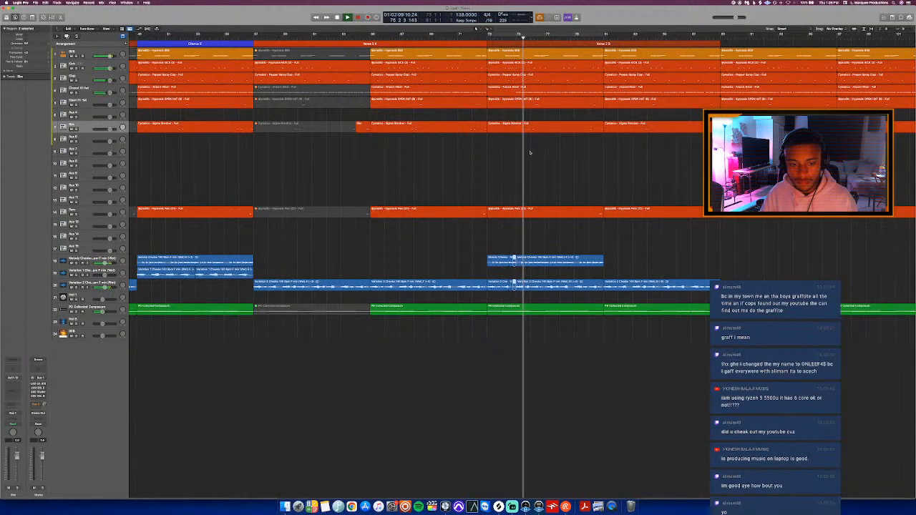
pyautogui.press('super+Left')
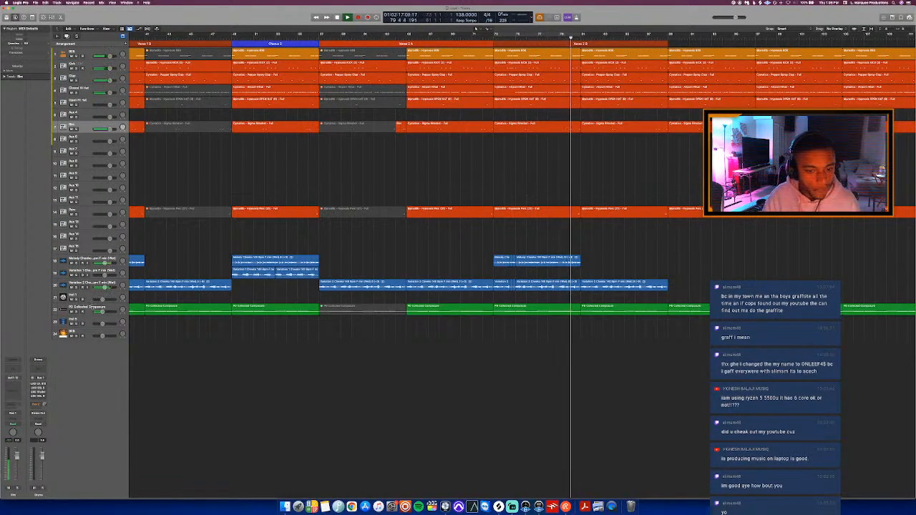
# - Rename the PD Collected Composure track as Pad
pyautogui.doubleClick(93, 307)
pyautogui.write('Pa')
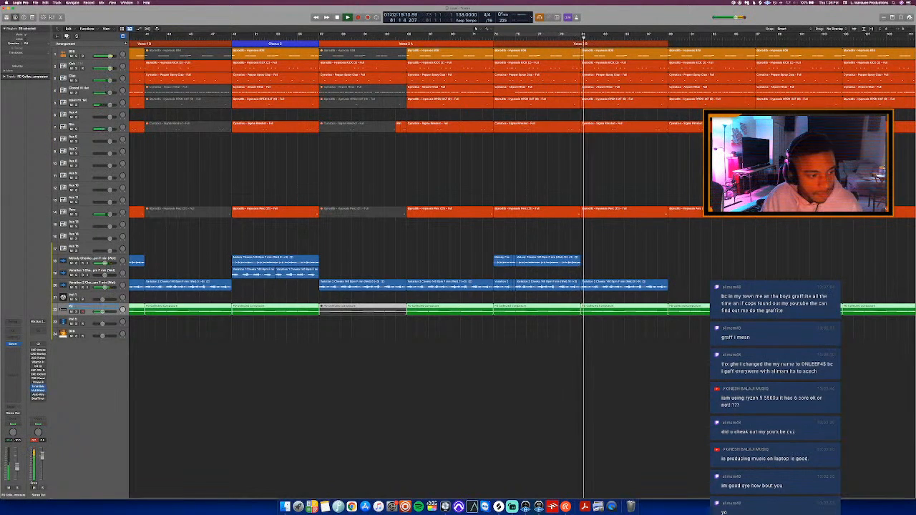
pyautogui.click(353, 191)
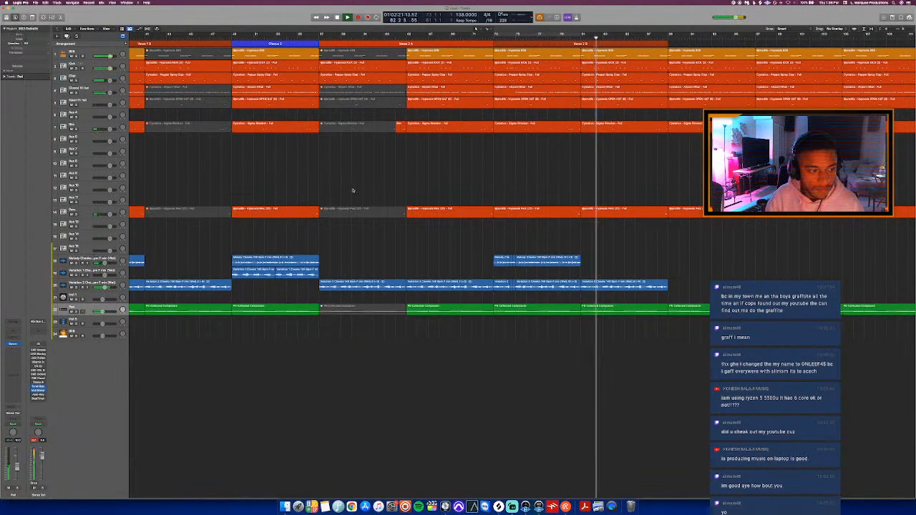
# - Mute the 808 region at bar 81 in Verse 2 B and play into it from bar 80
pyautogui.hscroll(-1, 353, 190)
pyautogui.hscroll(-3, 353, 190)
pyautogui.press('space')
pyautogui.click(622, 54)
pyautogui.click(595, 38)
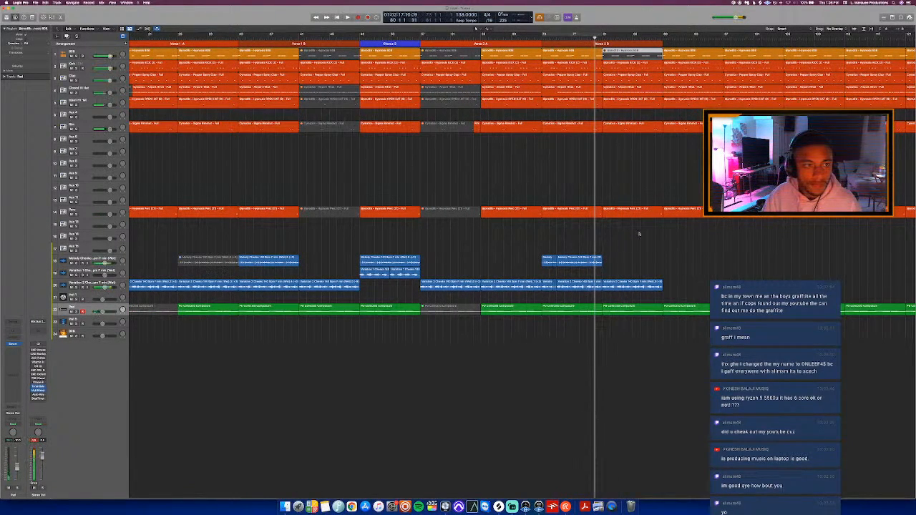
# - Replace the 808 and drum regions at bar 81 with the kick and clap regions copied from bar 41 of Verse 1 B and play back
pyautogui.click(329, 66)
pyautogui.keyDown('shift'); pyautogui.click(327, 78); pyautogui.keyUp('shift')
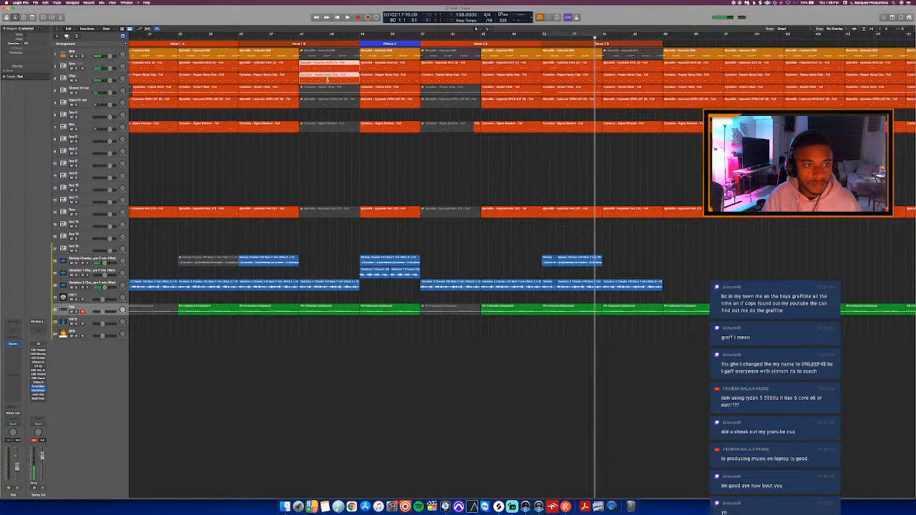
pyautogui.click(605, 38)
pyautogui.moveTo(631, 238); pyautogui.dragTo(634, 2)
pyautogui.press('Delete')
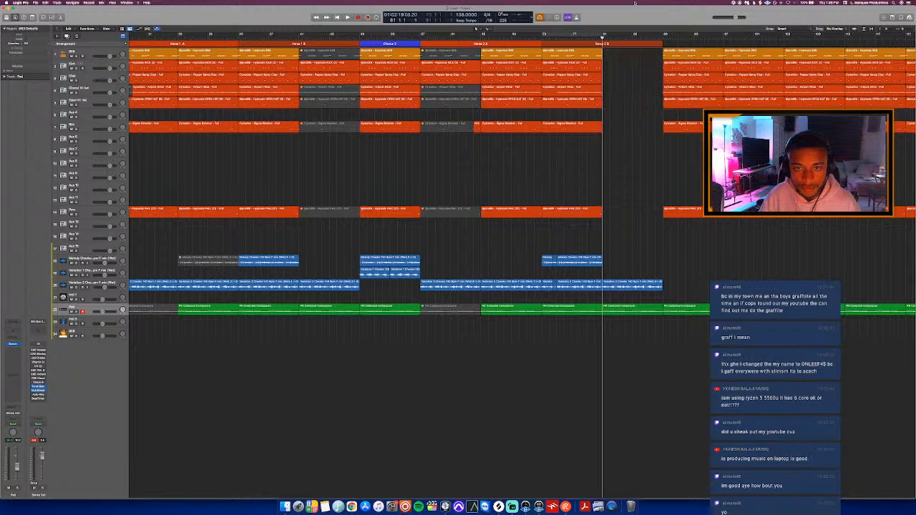
pyautogui.press('super+b')
pyautogui.click(509, 201)
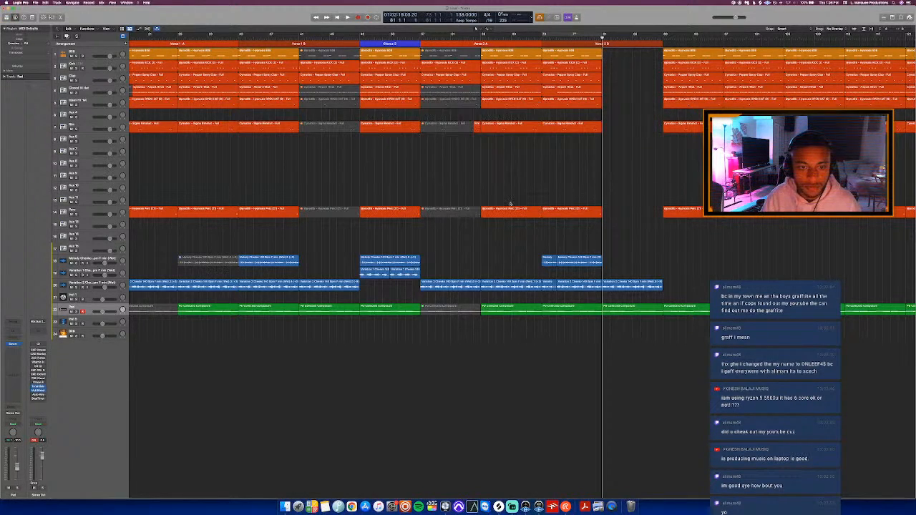
pyautogui.press('super+v')
pyautogui.click(595, 39)
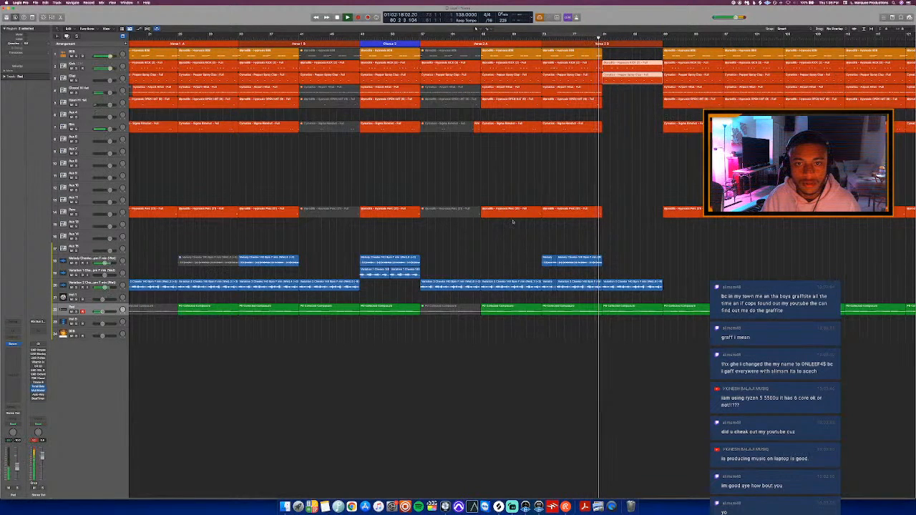
# - Copy the Melody and Variation 1 regions from Chorus 2 to bar 89 after Verse 2 B and play back from bar 73
pyautogui.click(387, 273)
pyautogui.moveTo(387, 272); pyautogui.dragTo(394, 273)
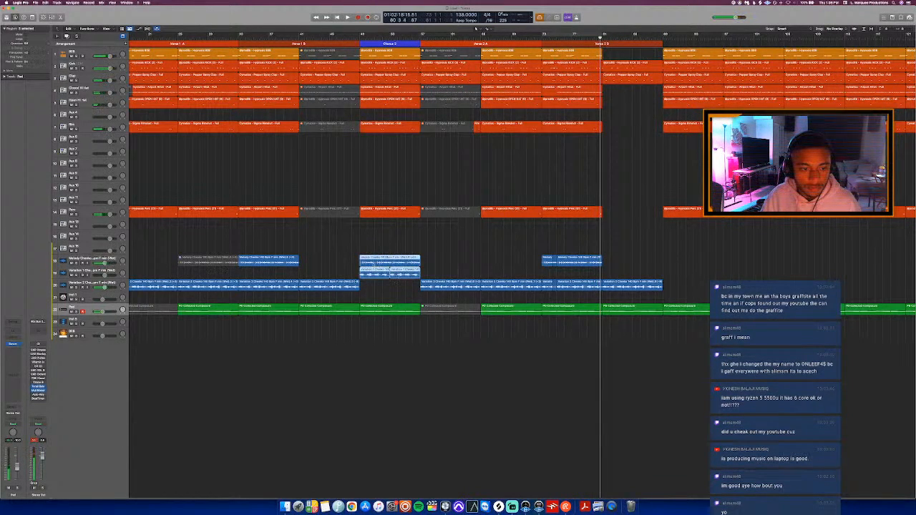
pyautogui.click(663, 38)
pyautogui.press('super+v')
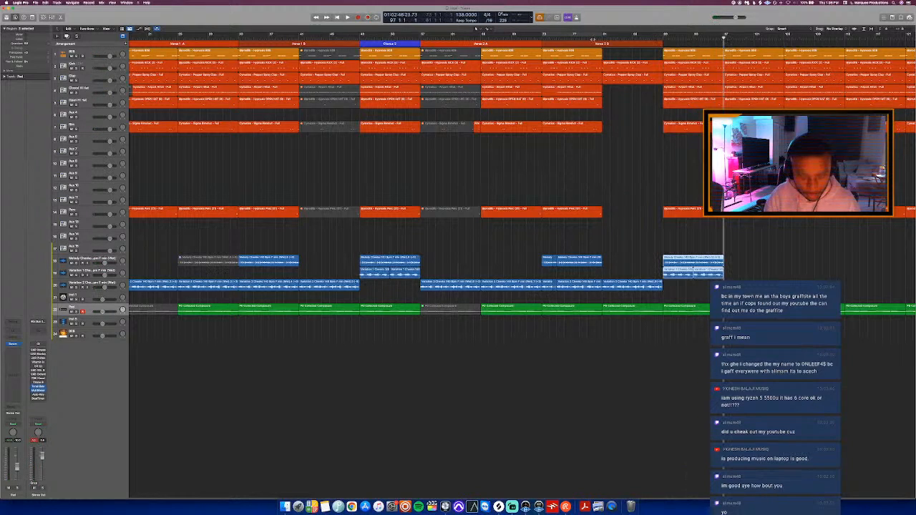
pyautogui.press('space')
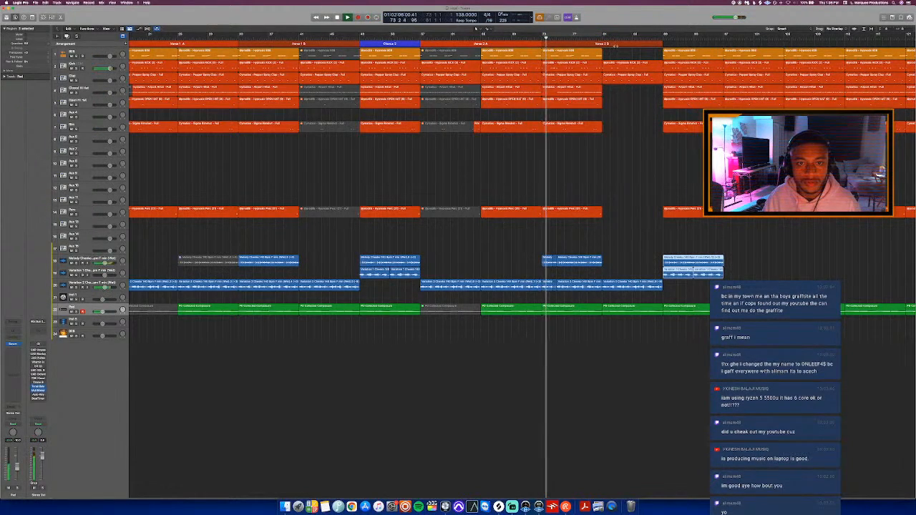
# - Select all regions, name the MIDI regions after their tracks, and clear the selection
pyautogui.click(630, 101)
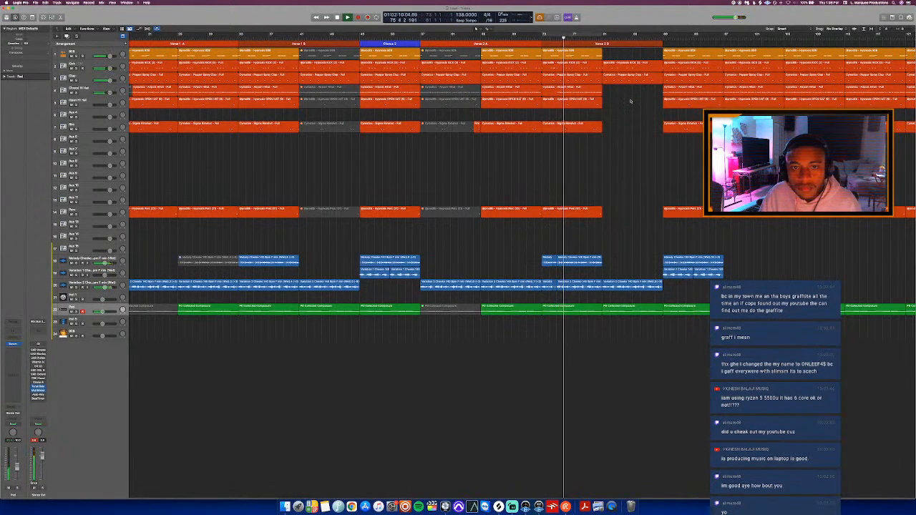
pyautogui.press('super+a')
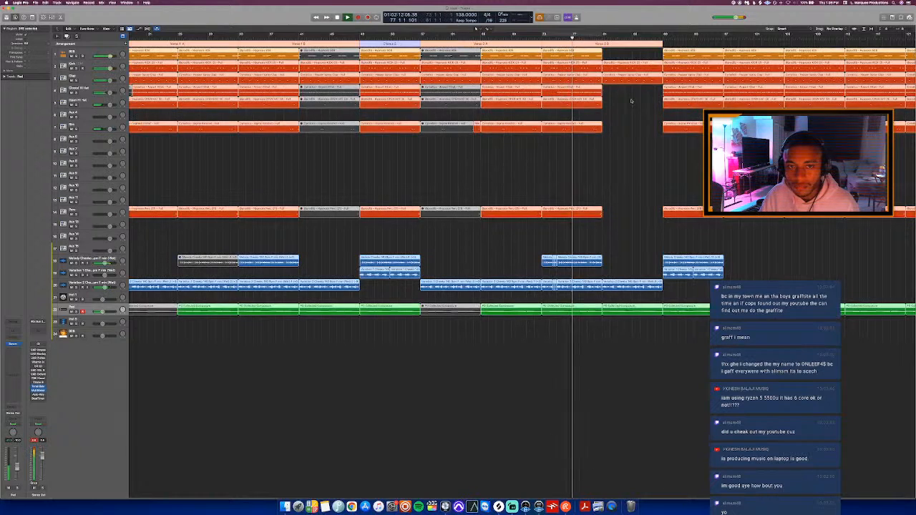
pyautogui.click(631, 101)
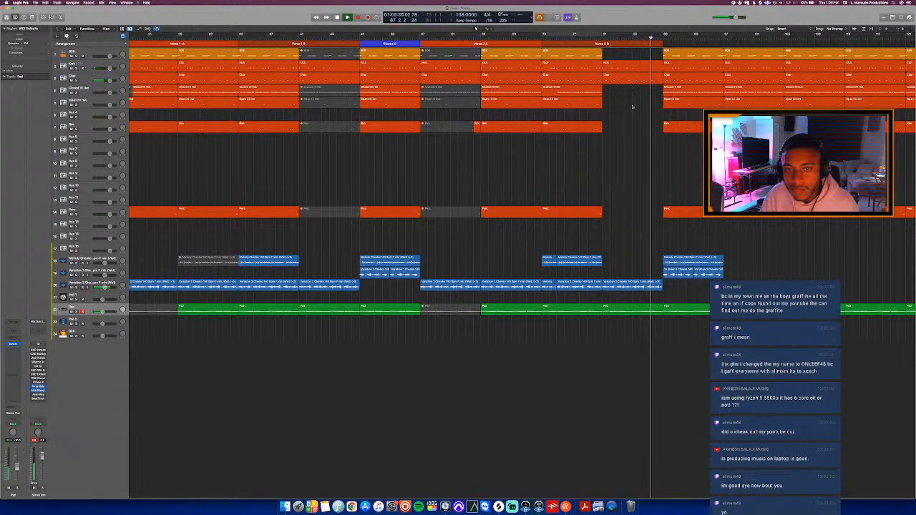
# - Add a Chorus 3 arrangement marker at bar 89 and play through the end of that section
pyautogui.scroll(-2, 633, 105)
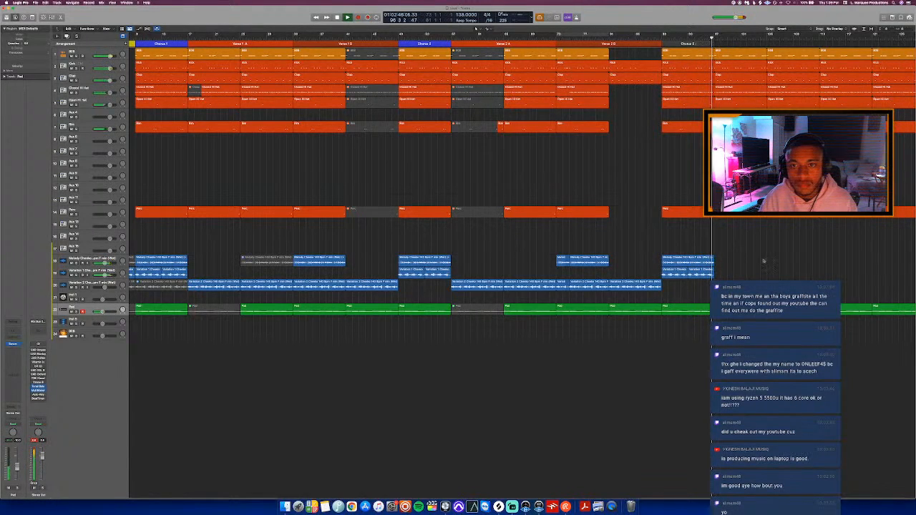
pyautogui.hscroll(5, 775, 263)
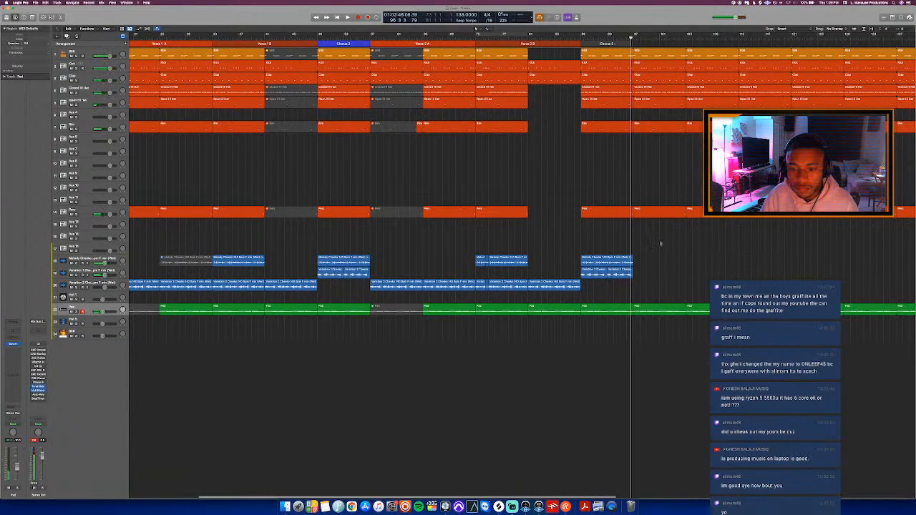
pyautogui.press('space')
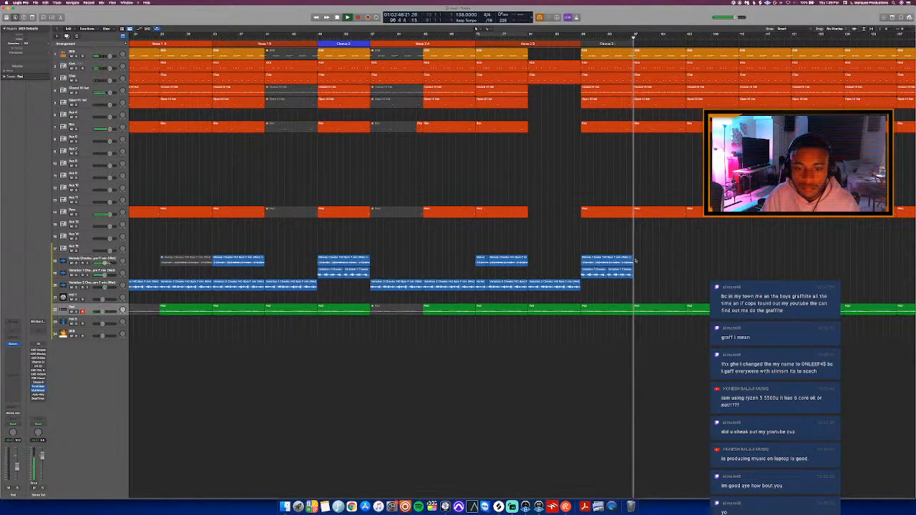
# - Copy a Variation 2 region to bar 97 and repeat the Chorus 3 Melody region above it
pyautogui.scroll(-2, 636, 258)
pyautogui.press('space')
pyautogui.moveTo(448, 284); pyautogui.dragTo(662, 286)
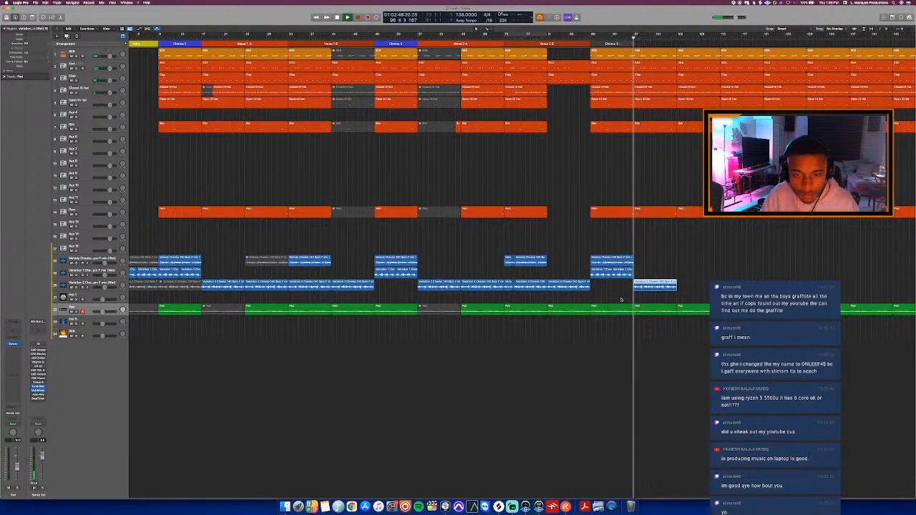
pyautogui.click(621, 262)
pyautogui.press('super+r')
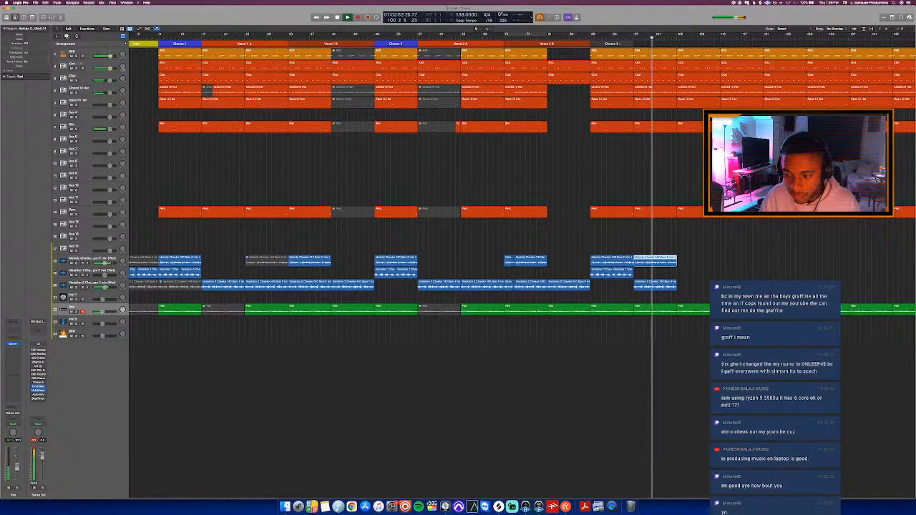
# - Add an Outro arrangement marker over bars 97 to 105 and play into it from the end of Chorus 3
pyautogui.click(126, 44)
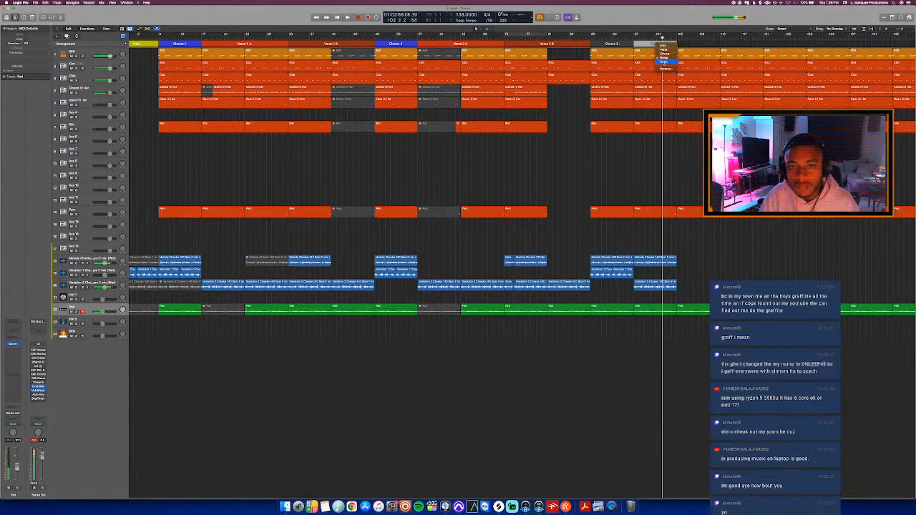
pyautogui.click(627, 38)
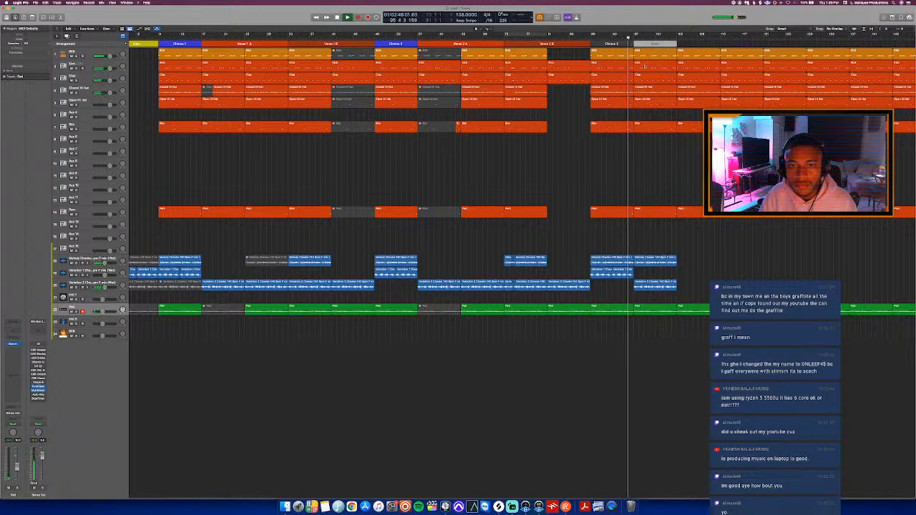
# - Mute the Outro kick and closed hi-hat regions, split the hi-hat at bar 101 with Keep, and unmute its first half
pyautogui.click(645, 66)
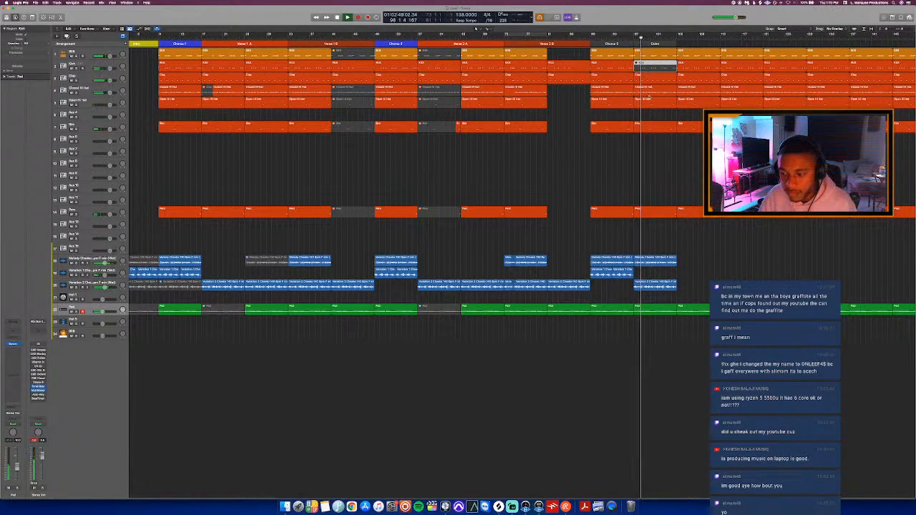
pyautogui.click(648, 90)
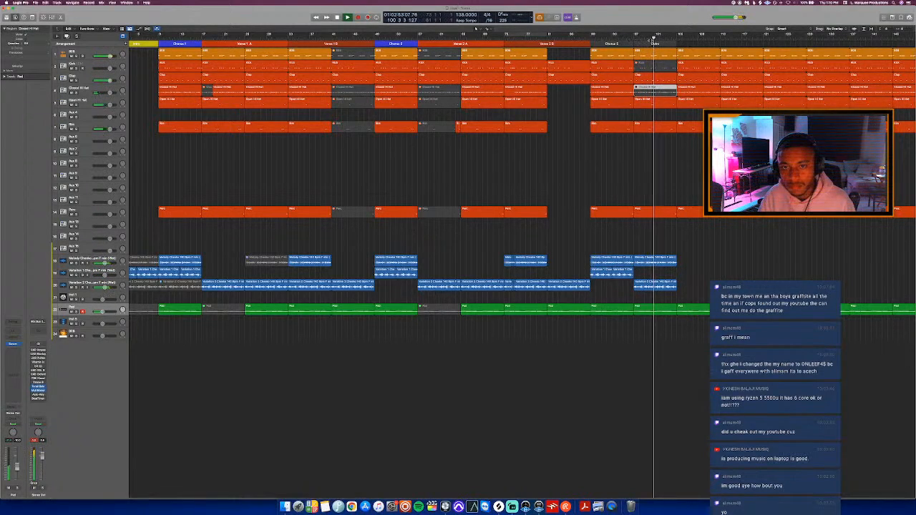
pyautogui.click(646, 92)
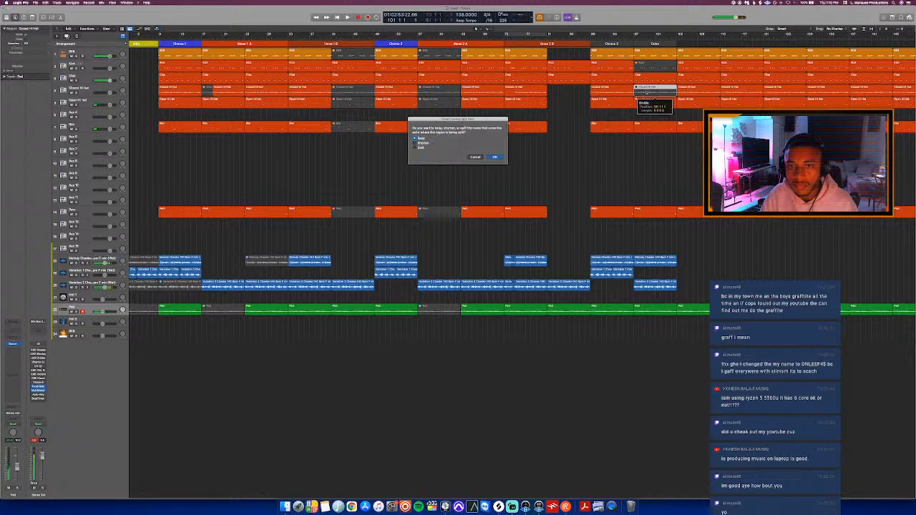
pyautogui.click(494, 157)
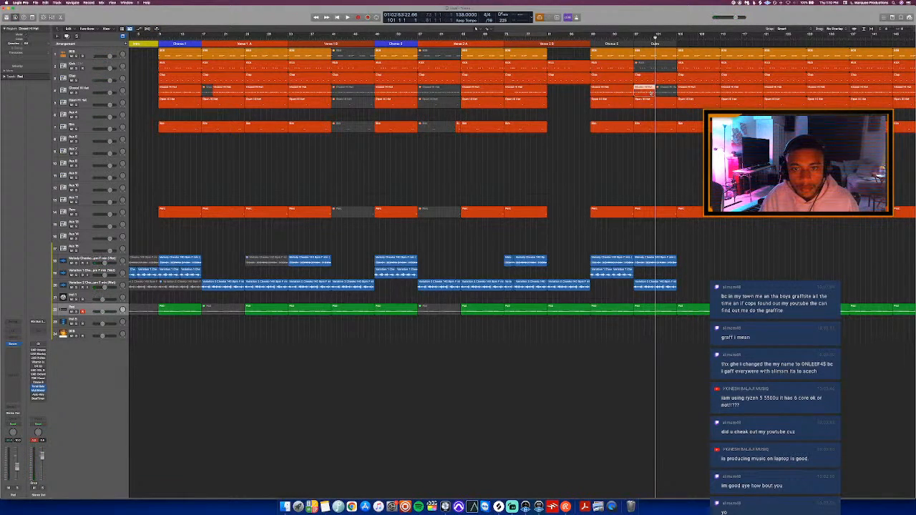
pyautogui.press('space')
# - Colour the Chorus 3 marker blue and the Outro marker dark purple
pyautogui.hotkey('alt', 'c')
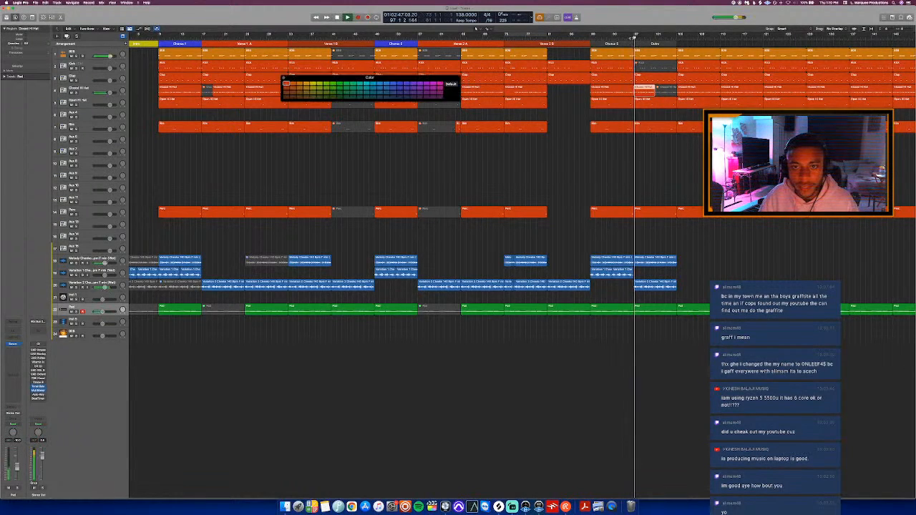
pyautogui.click(600, 43)
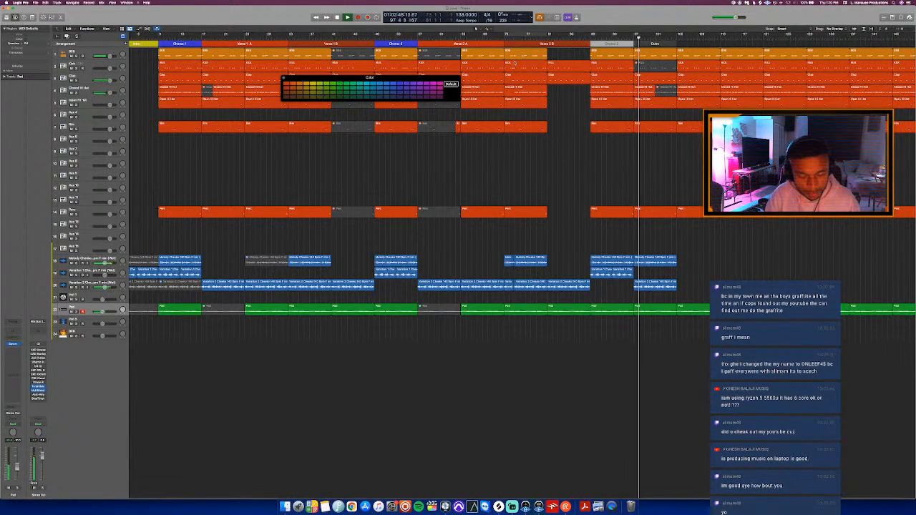
pyautogui.click(393, 86)
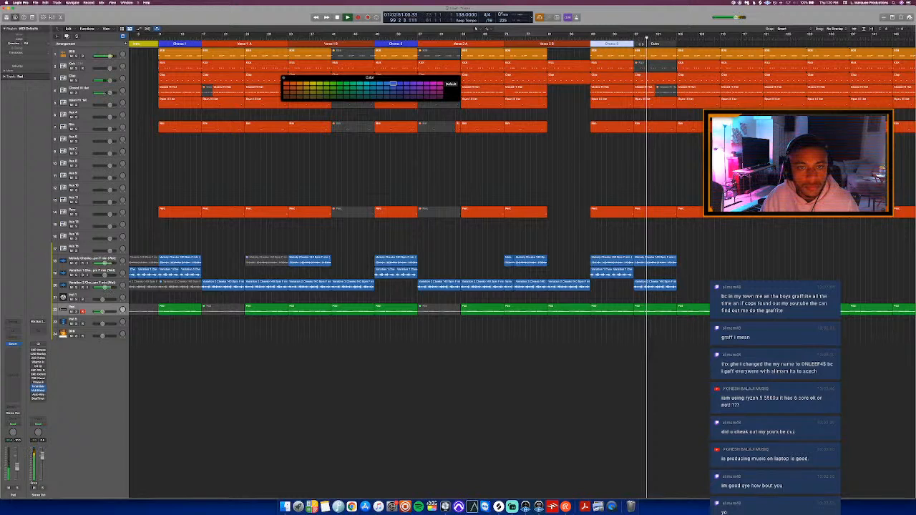
pyautogui.click(426, 96)
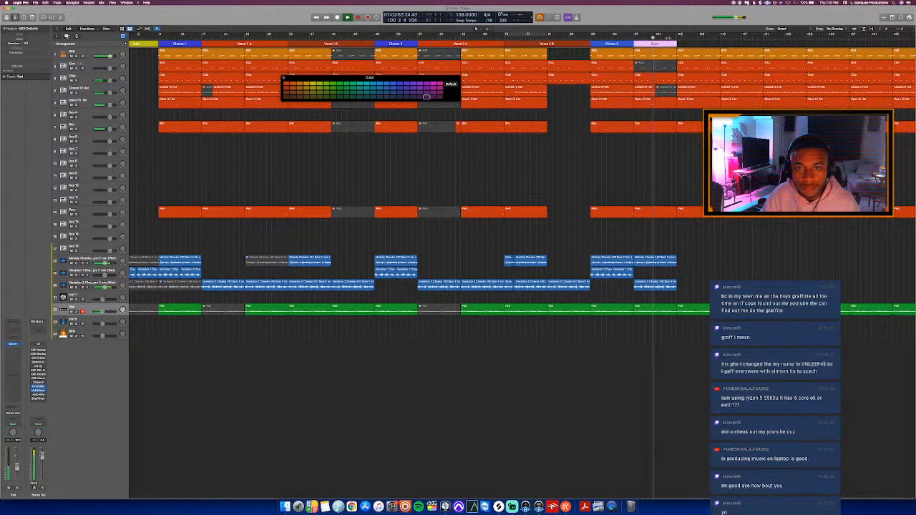
# - Split the Outro kick region at bar 101, unmute its first half, and play back from the end of Chorus 3
pyautogui.keyDown('super'); pyautogui.click(655, 69); pyautogui.keyUp('super')
pyautogui.click(652, 68)
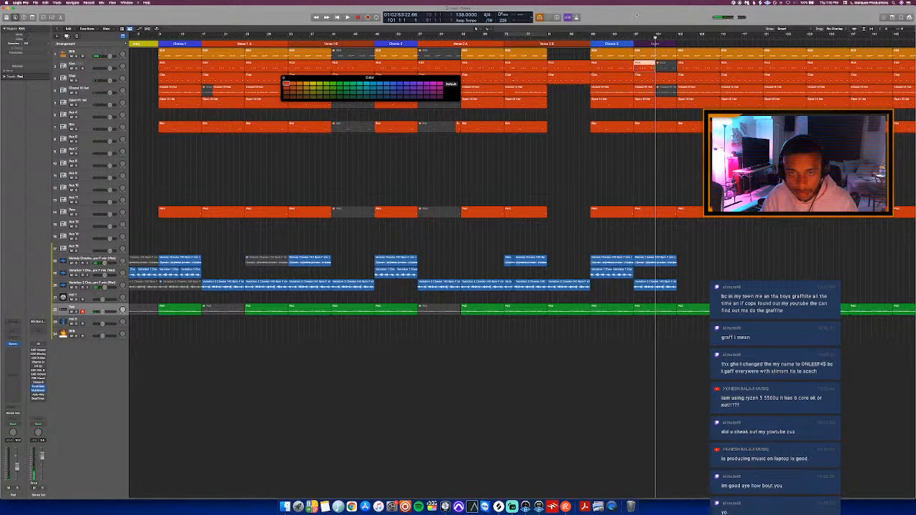
pyautogui.click(624, 37)
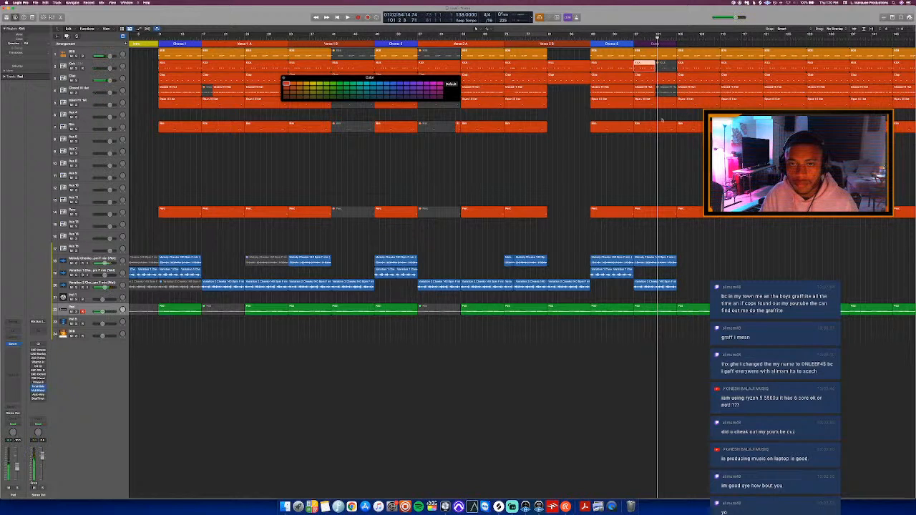
# - Split the Outro open hi-hat, rim and perc regions at bar 101 and move the playhead back to bar 96
pyautogui.click(655, 38)
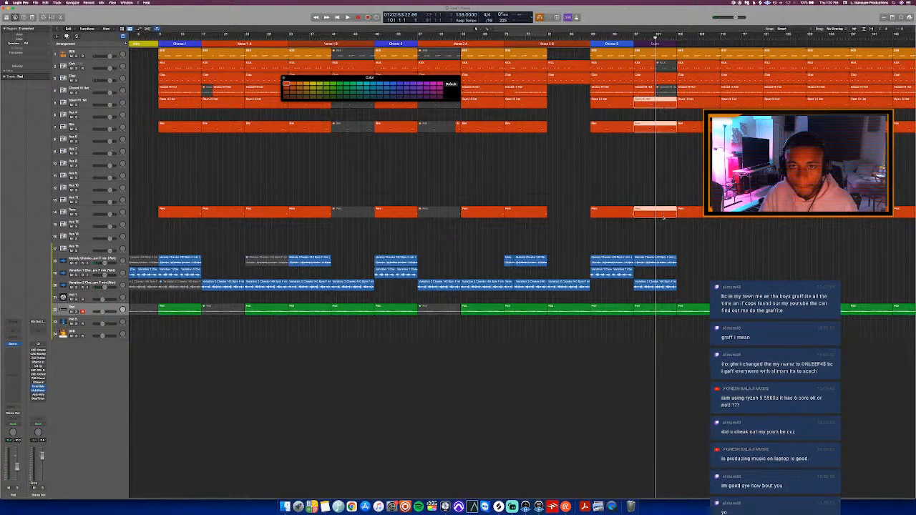
pyautogui.keyDown('super'); pyautogui.click(655, 130); pyautogui.keyUp('super')
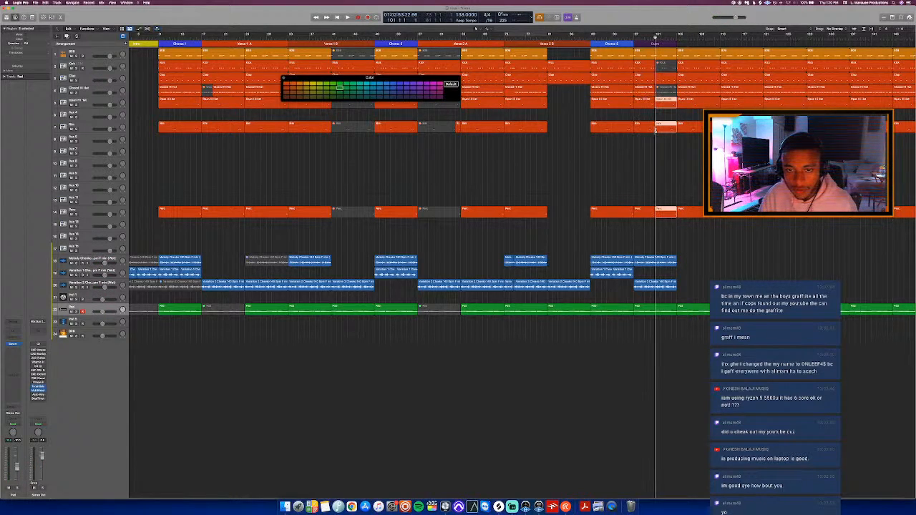
pyautogui.click(629, 38)
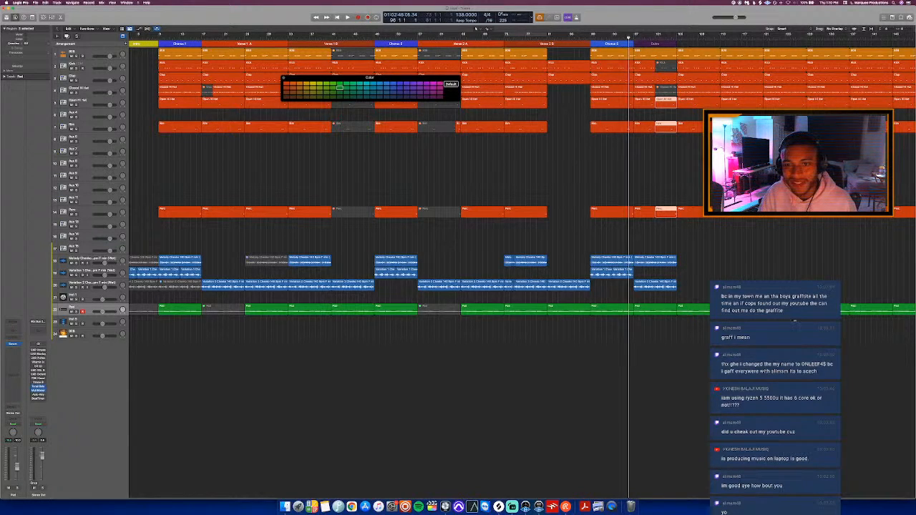
# - Delete all regions beyond the end of the Outro at bar 105, close the colour palette, and play from bar 96
pyautogui.press('super+Left')
pyautogui.press('super+Left')
pyautogui.press('super+Left')
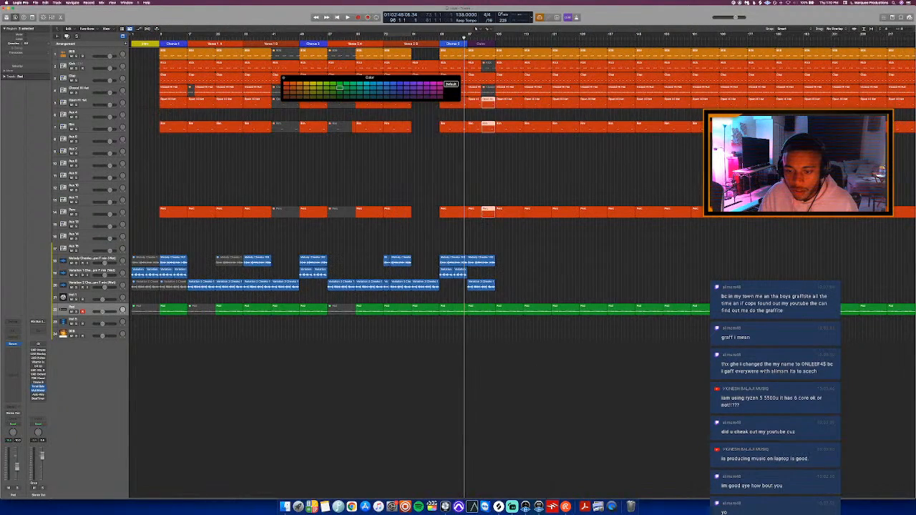
pyautogui.moveTo(906, 328); pyautogui.dragTo(504, 13)
pyautogui.press('BackSpace')
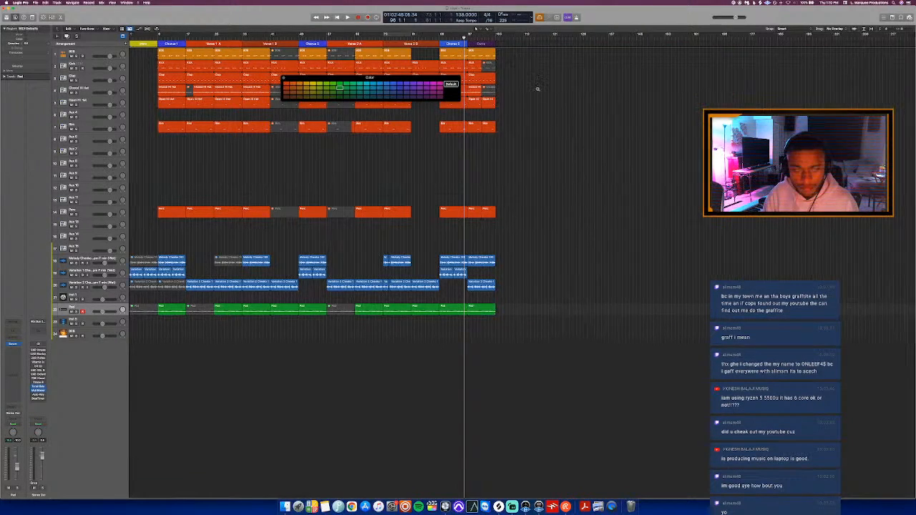
pyautogui.press('super+Right')
pyautogui.press('super+Right')
pyautogui.hotkey('alt', 'c')
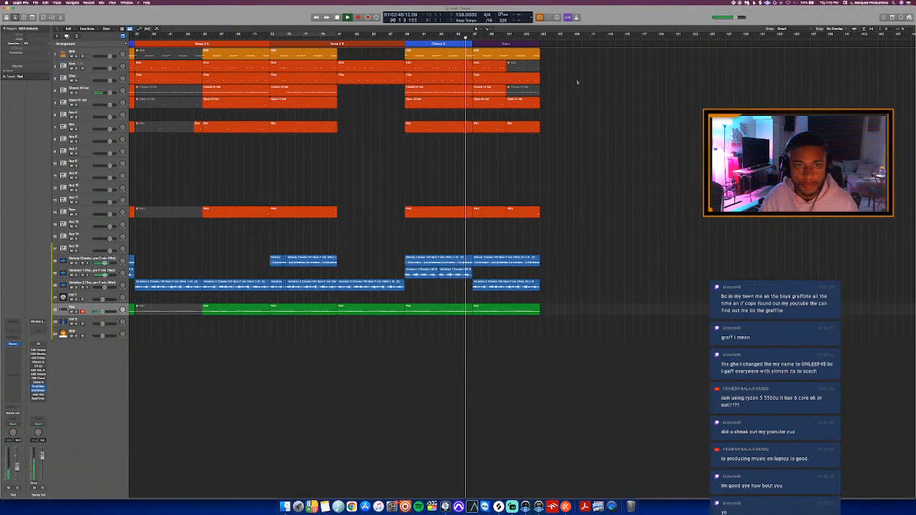
pyautogui.hscroll(-3, 579, 85)
# - Recolour the Chorus 3 marker to the same blue as the other chorus markers, closing the preferences and colour palette
pyautogui.hotkey('alt', 'c')
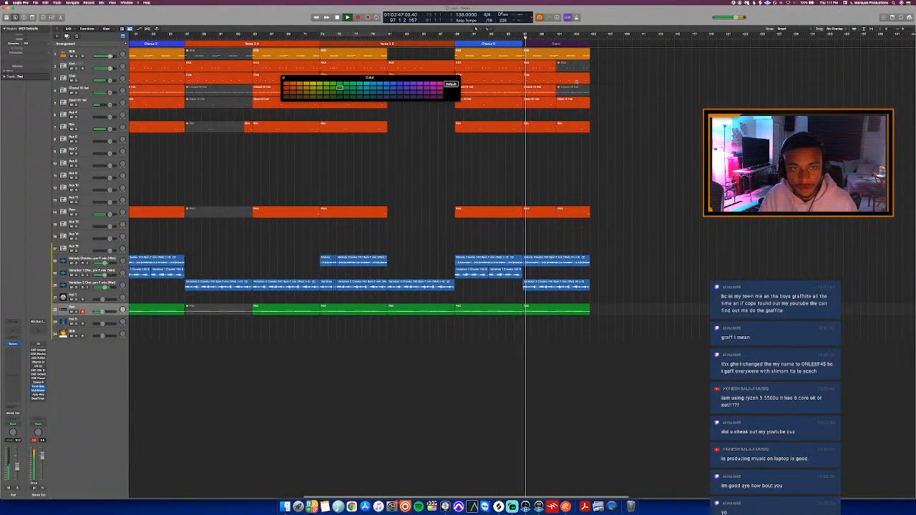
pyautogui.press('super+comma')
pyautogui.click(473, 43)
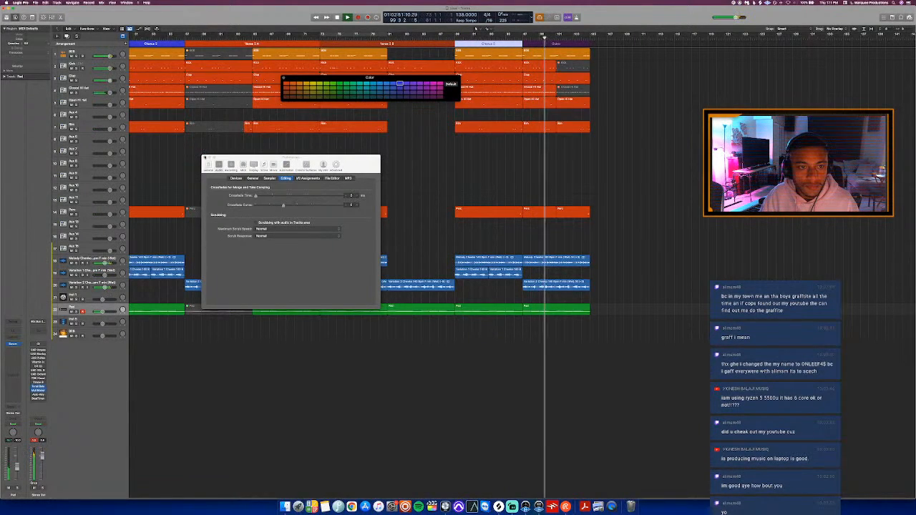
pyautogui.click(204, 158)
pyautogui.hotkey('alt', 'c')
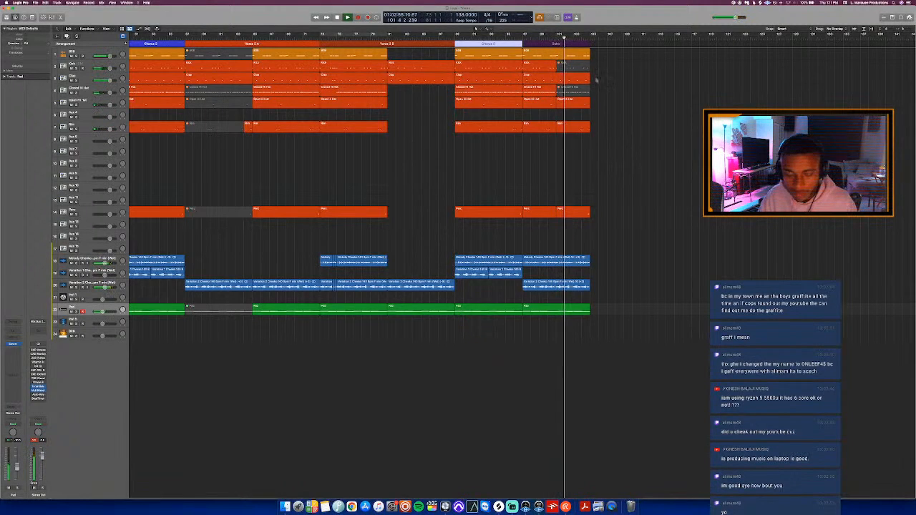
# - Open the Outro 808 region in the Piano Roll and play it with bars 101 to 105 set as the cycle range
pyautogui.press('space')
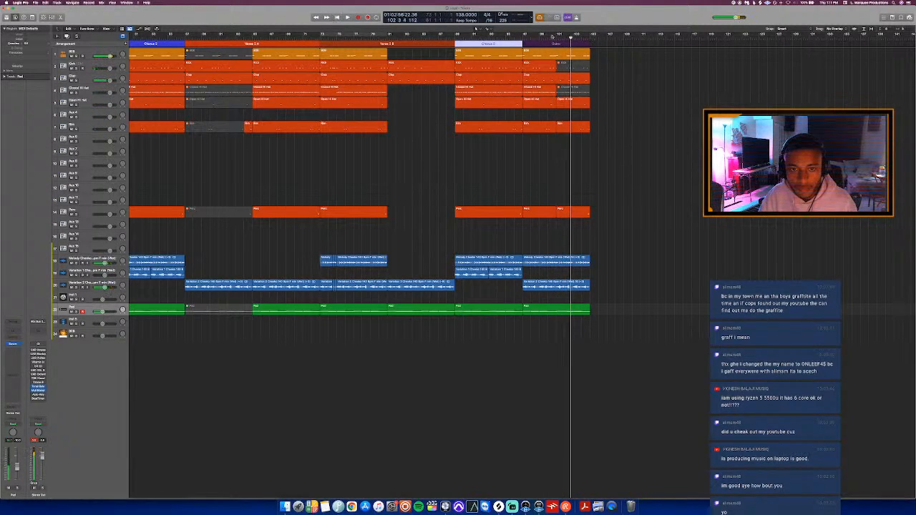
pyautogui.doubleClick(578, 54)
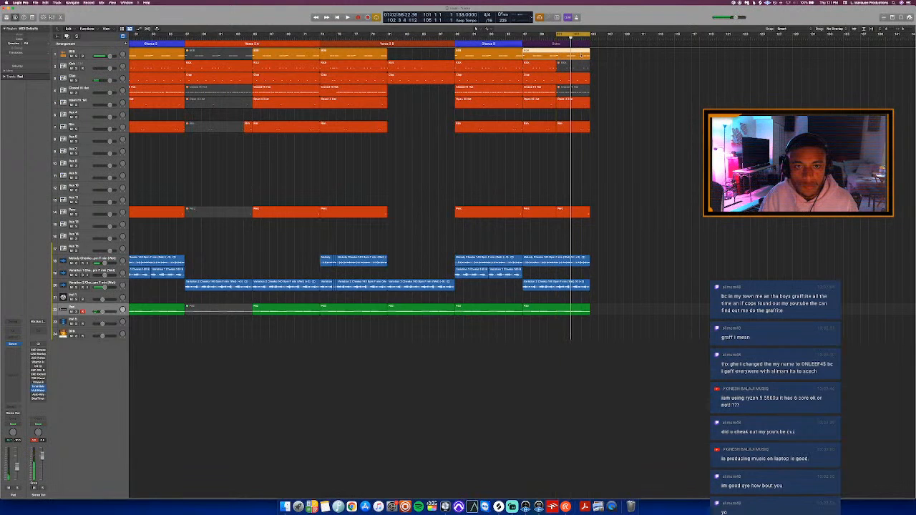
pyautogui.press('space')
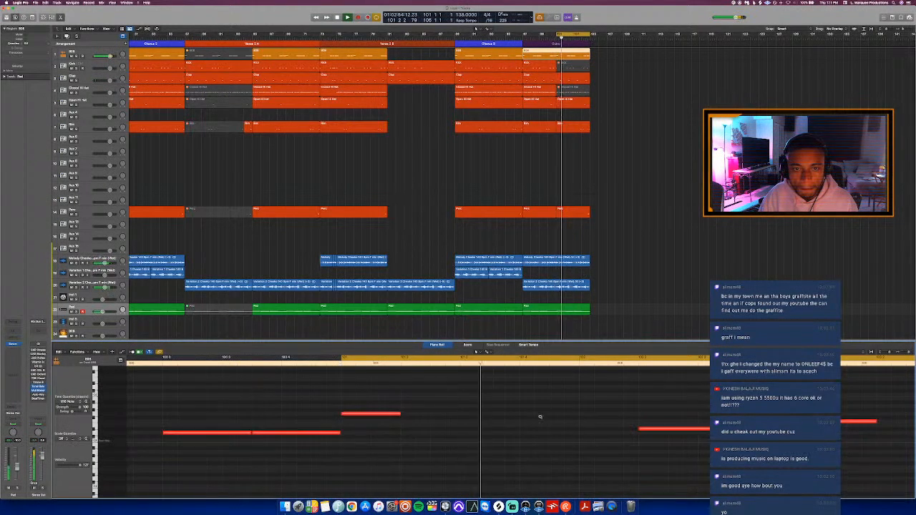
# - Shorten the Outro 808 note in bar 102 and mute the 808 notes from bar 103 to the end
pyautogui.press('space')
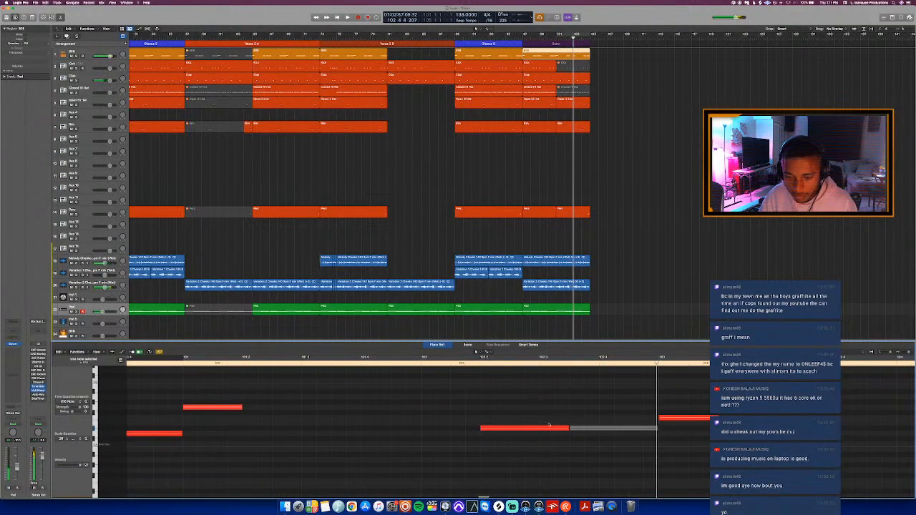
pyautogui.moveTo(567, 428); pyautogui.dragTo(541, 432)
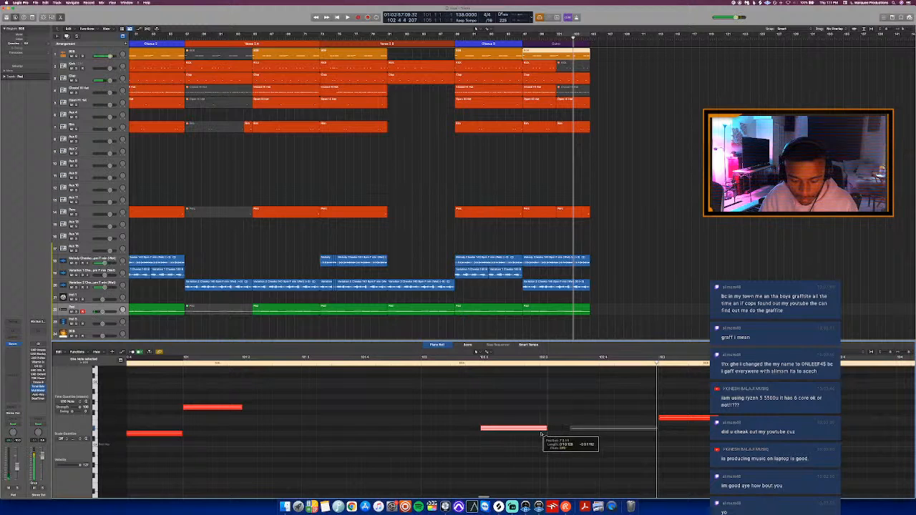
pyautogui.click(450, 363)
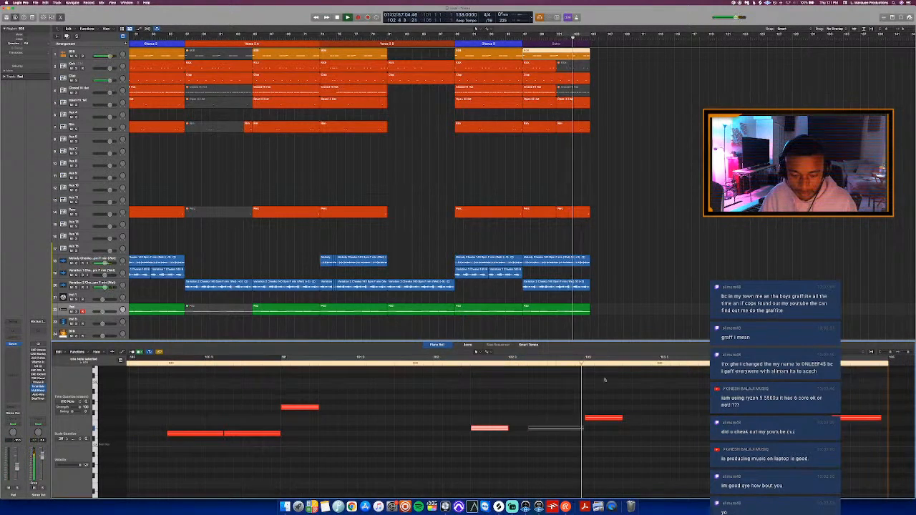
pyautogui.moveTo(600, 389); pyautogui.dragTo(885, 444)
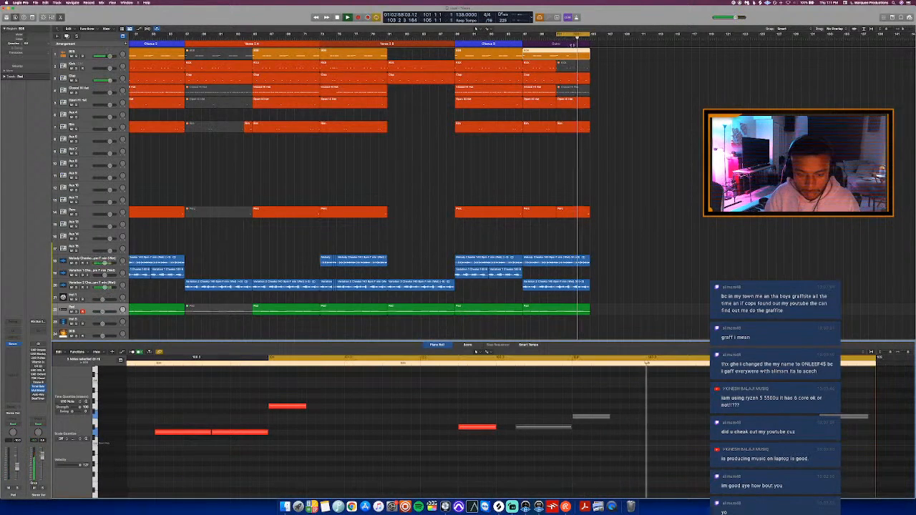
pyautogui.press('p')
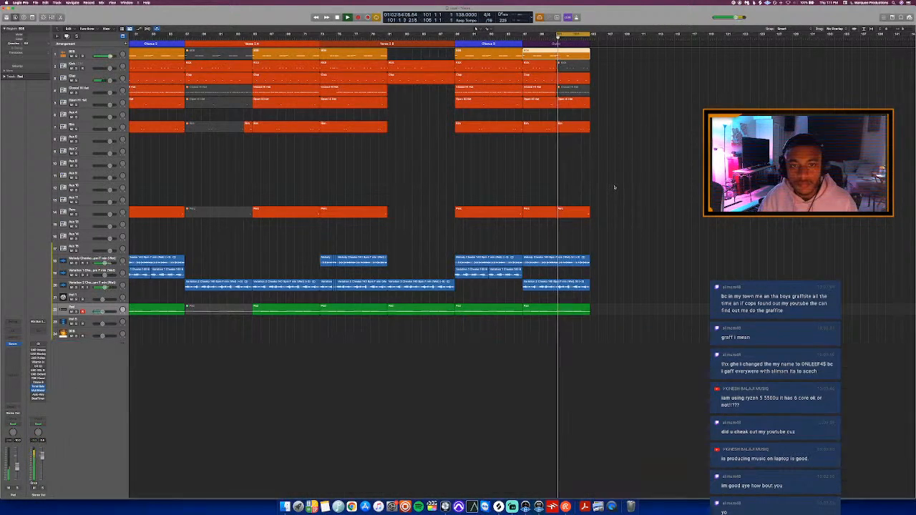
# - Open the Outro clap region in the Piano Roll to check its notes
pyautogui.click(583, 79)
pyautogui.press('p')
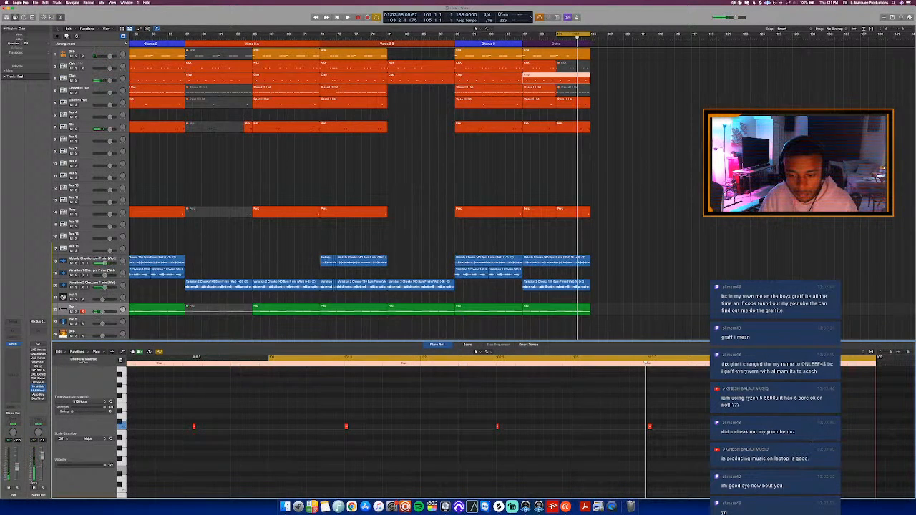
pyautogui.press('p')
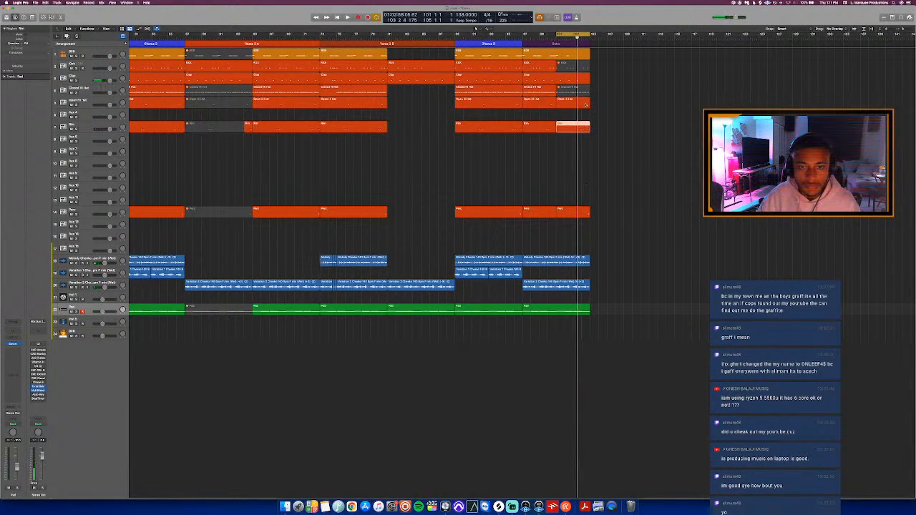
# - Mute the Outro open hi-hat region from bar 101 and the last rim note, then turn the cycle off and play from bar 102
pyautogui.click(576, 128)
pyautogui.press('p')
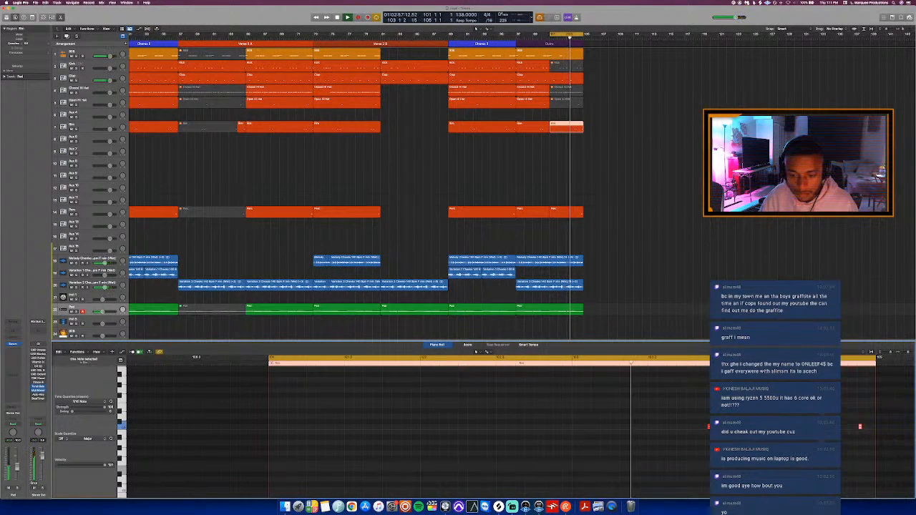
pyautogui.press('c')
pyautogui.press('super+Right')
pyautogui.press('super+Right')
pyautogui.press('super+Right')
pyautogui.press('super+Right')
pyautogui.press('super+Right')
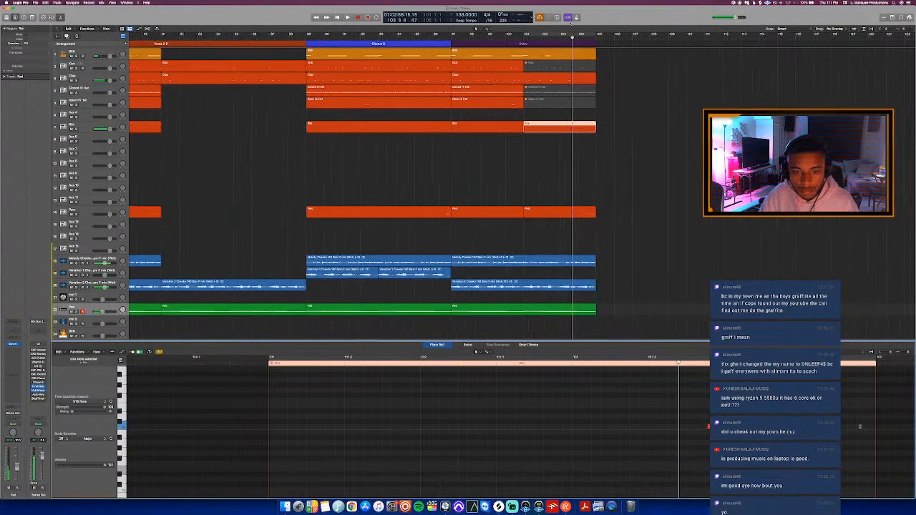
pyautogui.press('p')
pyautogui.click(542, 38)
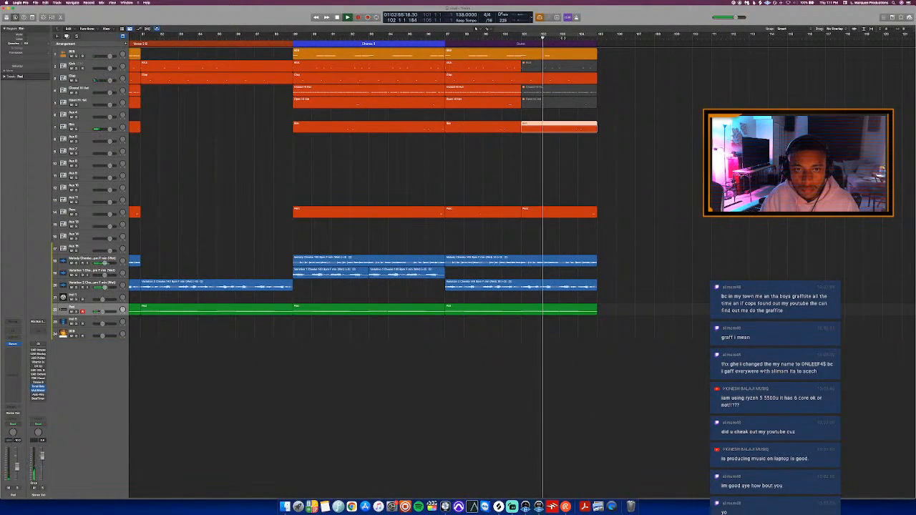
# - Split the Outro melody region in the second half of the Outro, after bar 103, with the Scissors tool and mute its tail
pyautogui.click(569, 264)
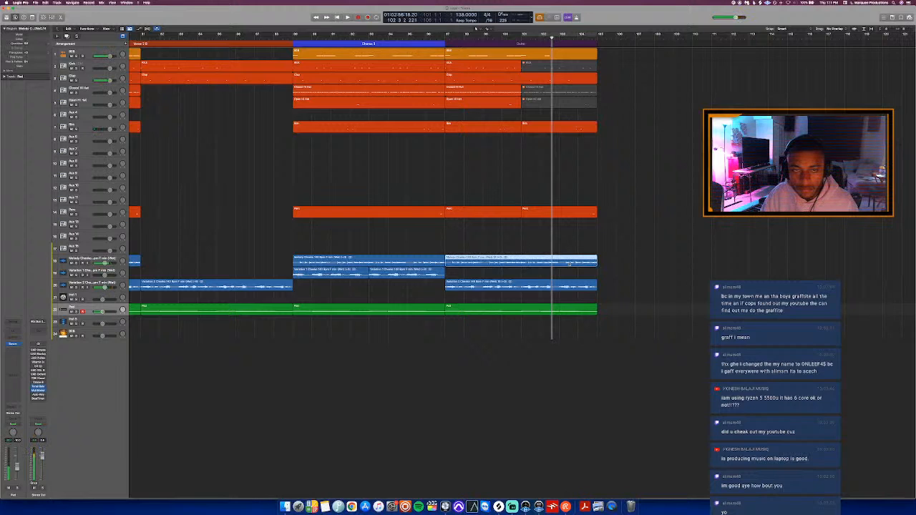
pyautogui.press('e')
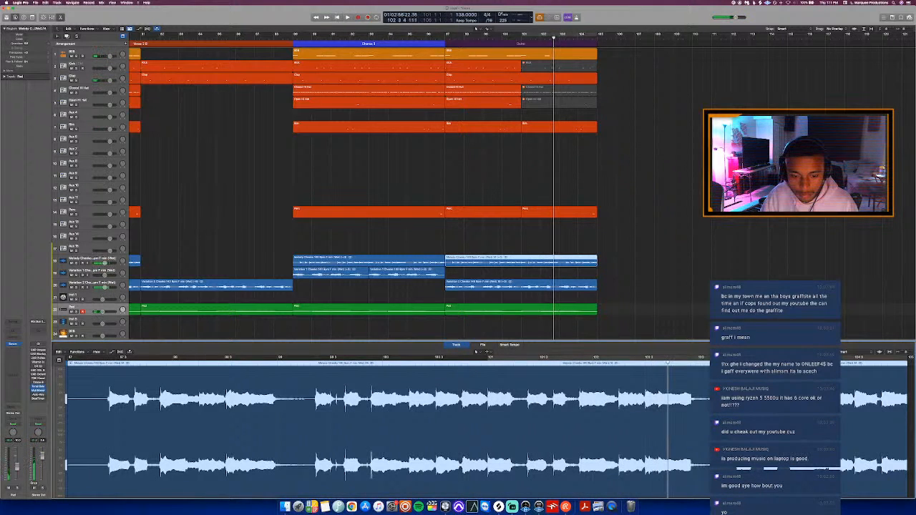
pyautogui.click(489, 352)
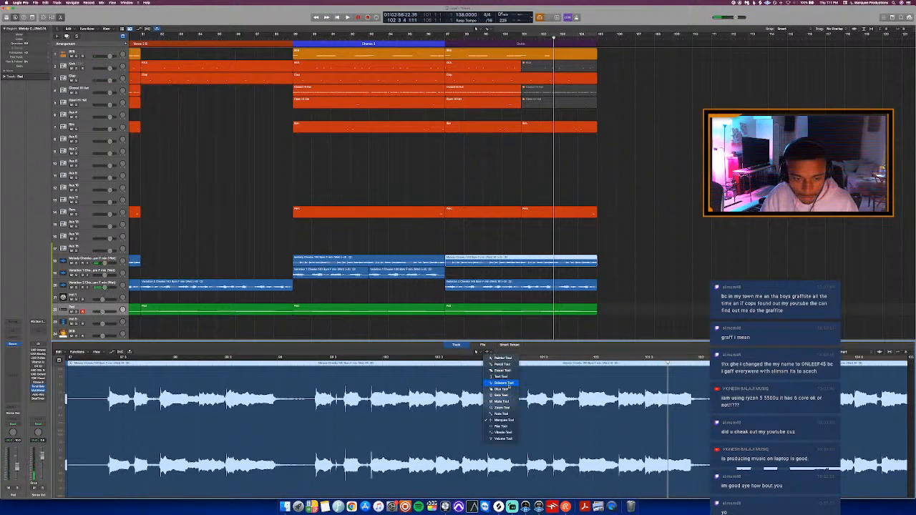
pyautogui.click(505, 384)
pyautogui.keyDown('super'); pyautogui.click(741, 415); pyautogui.keyUp('super')
pyautogui.hotkey('ctrl', 'm')
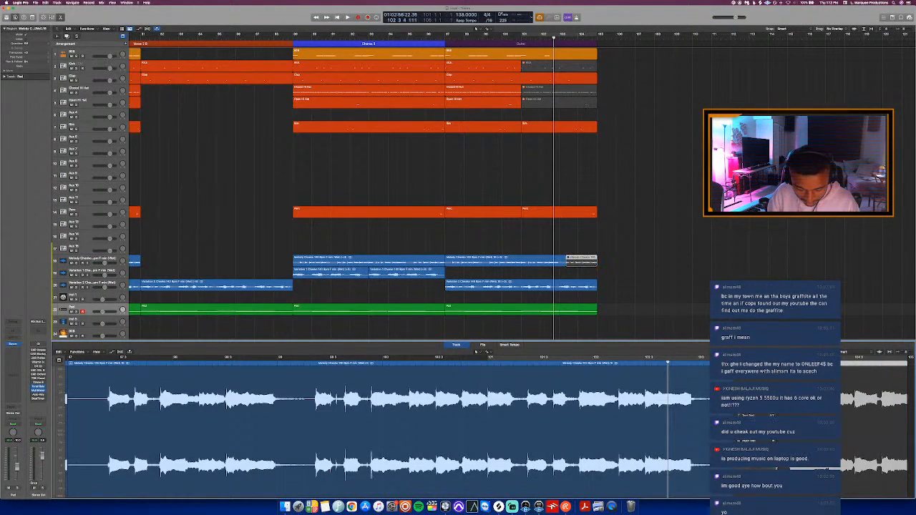
pyautogui.click(726, 417)
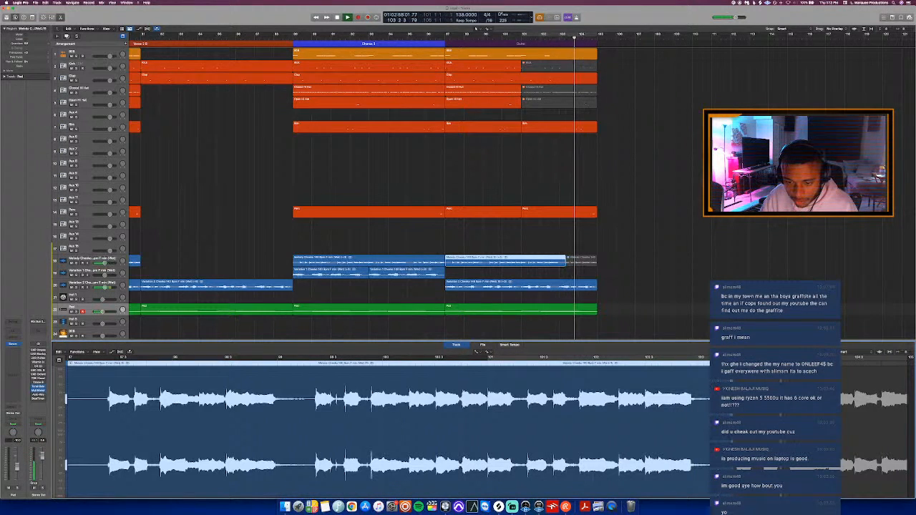
# - Split the Outro Variation 2 region at bar 104 beat 3, mute its tail, and play the ending
pyautogui.press('e')
pyautogui.click(540, 35)
pyautogui.moveTo(580, 287); pyautogui.dragTo(580, 289)
pyautogui.press('e')
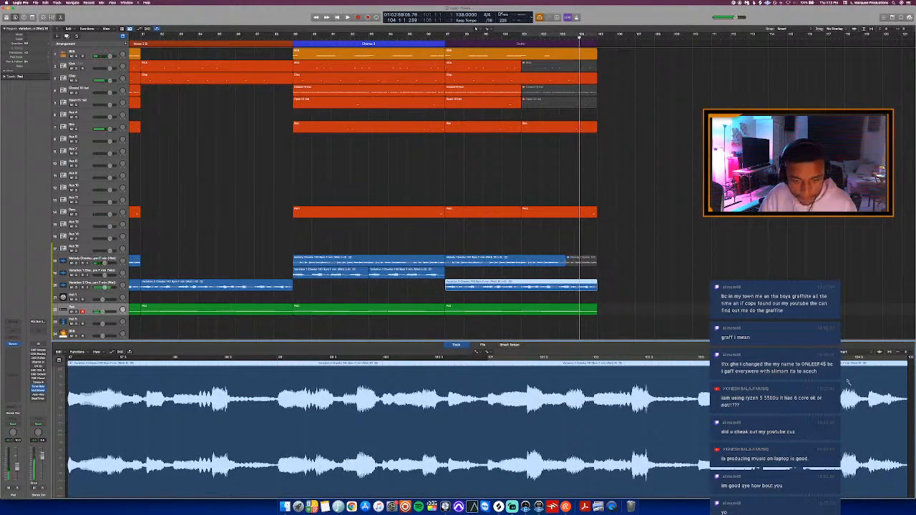
pyautogui.hscroll(5, 849, 380)
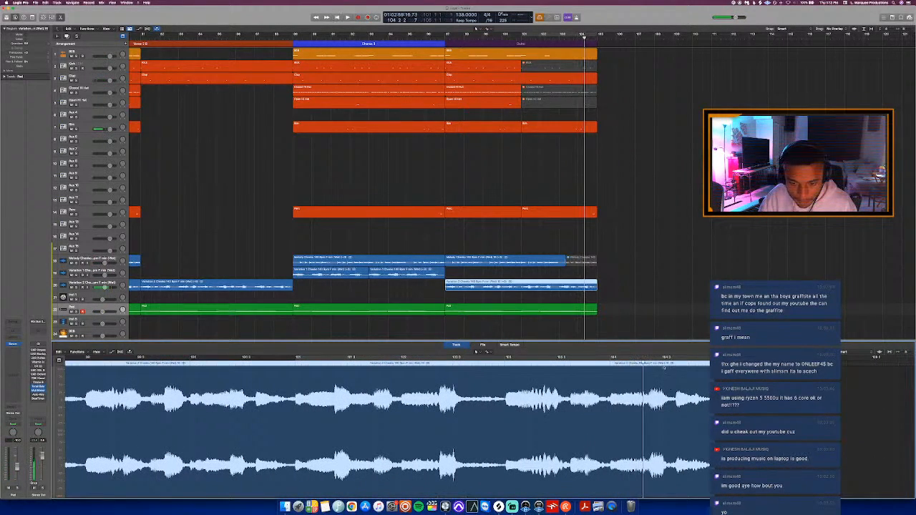
pyautogui.click(664, 379)
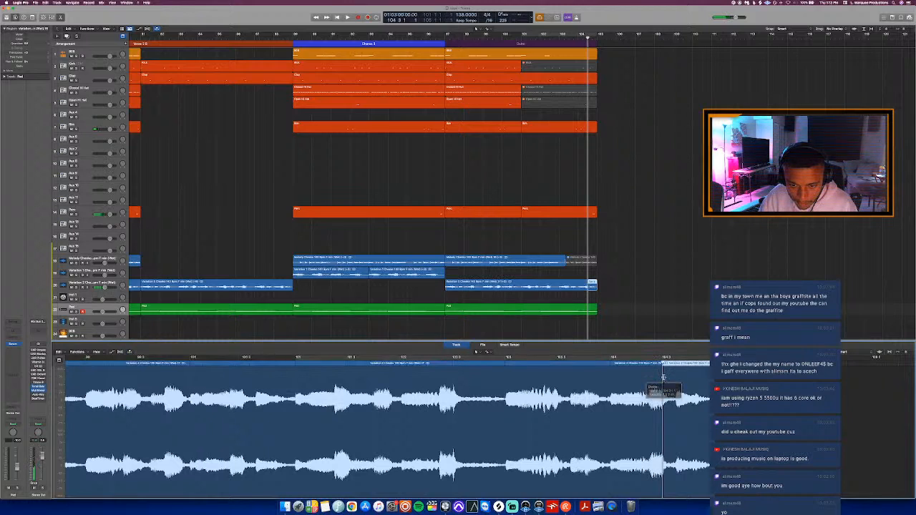
pyautogui.hotkey('ctrl', 'm')
pyautogui.click(601, 358)
pyautogui.press('space')
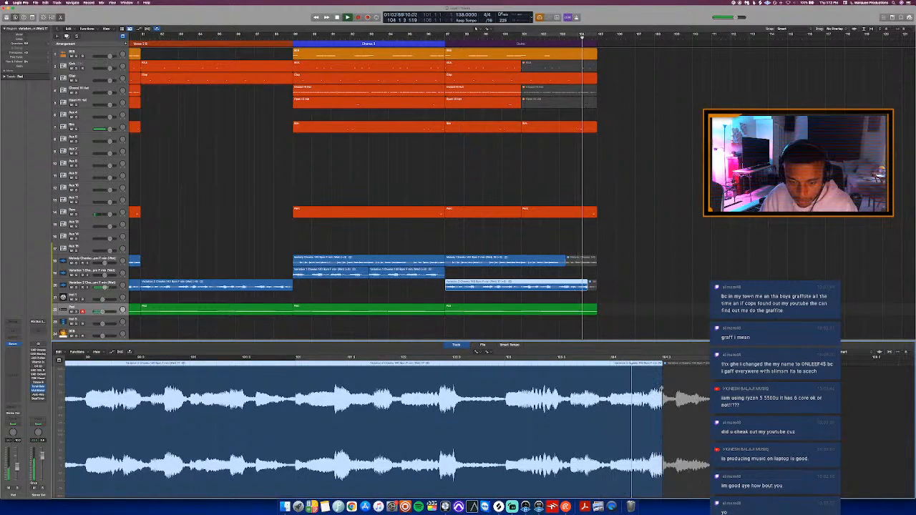
# - Extend the end of the unmuted Outro Variation 2 region slightly past bar 104 beat 3
pyautogui.press('space')
pyautogui.press('t')
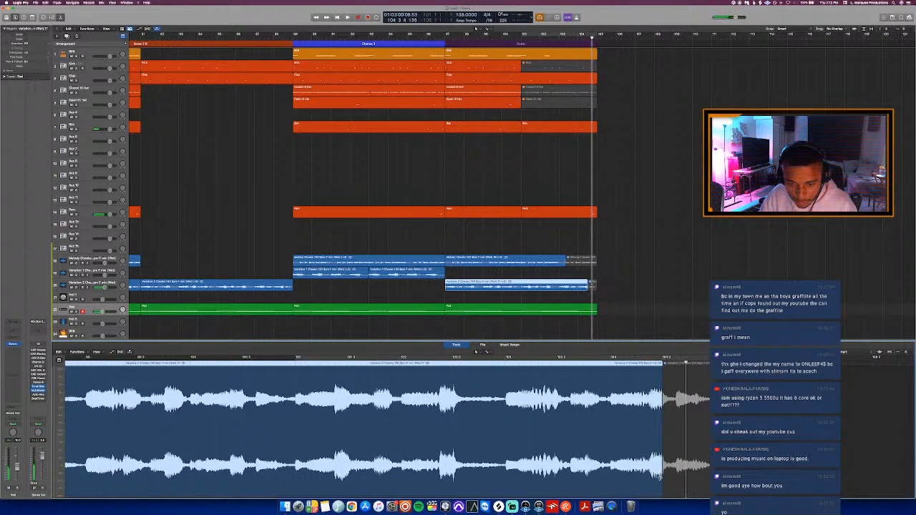
pyautogui.moveTo(660, 480); pyautogui.dragTo(675, 480)
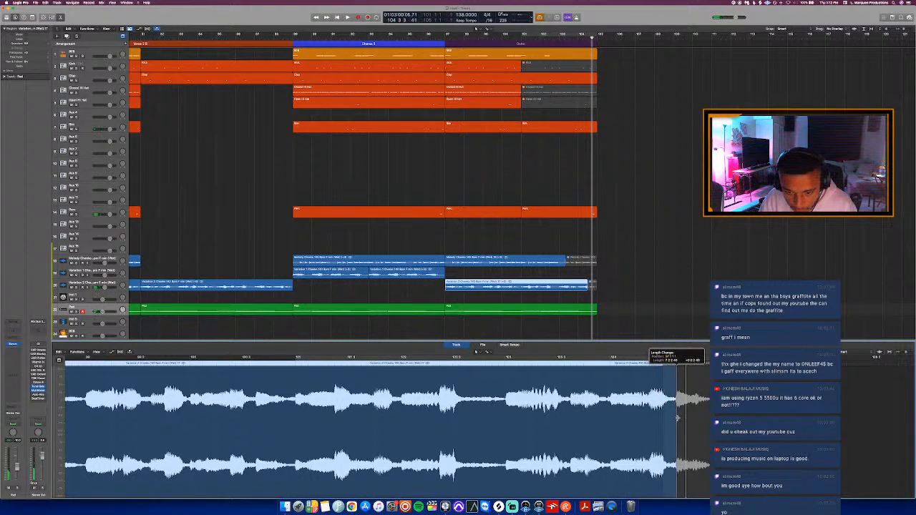
pyautogui.press('super+z')
pyautogui.press('t')
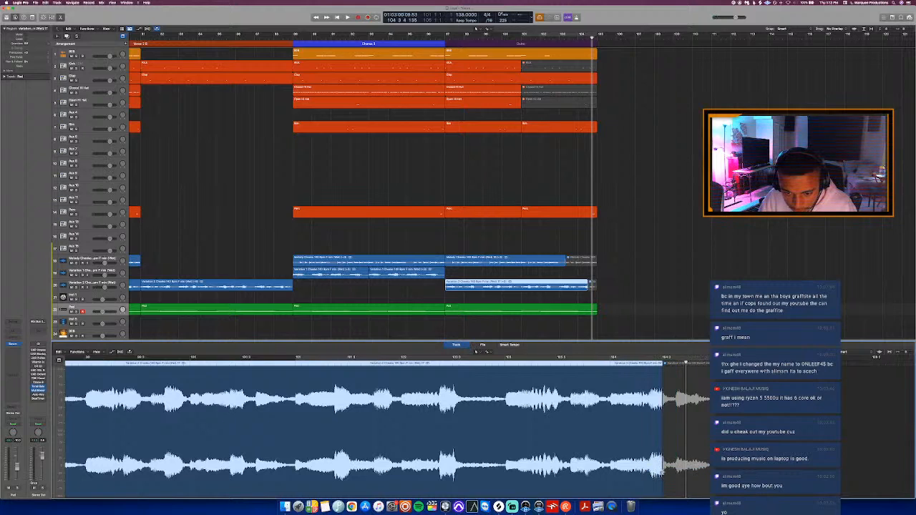
pyautogui.moveTo(672, 474); pyautogui.dragTo(672, 475)
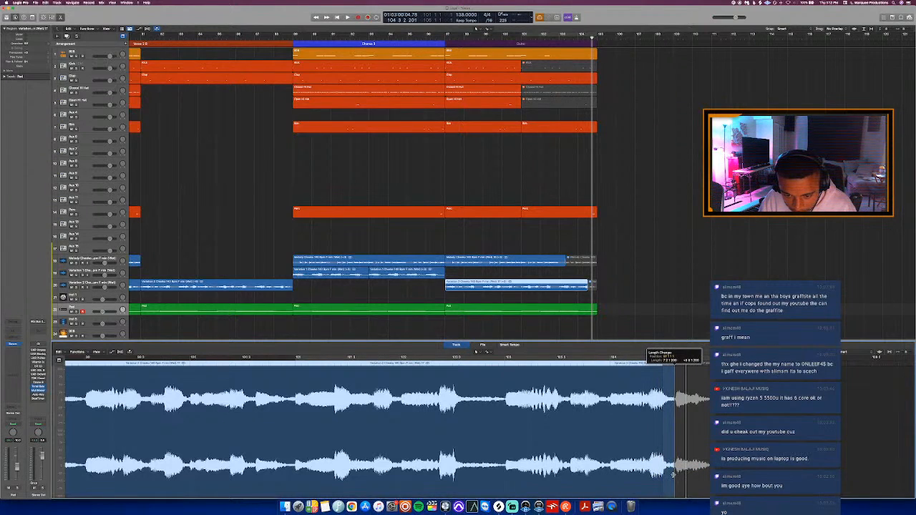
pyautogui.press('a')
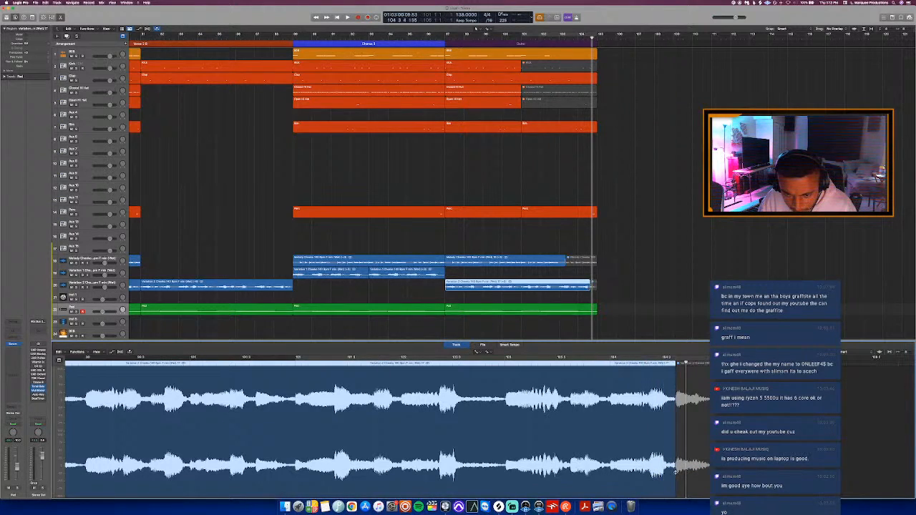
pyautogui.click(675, 472)
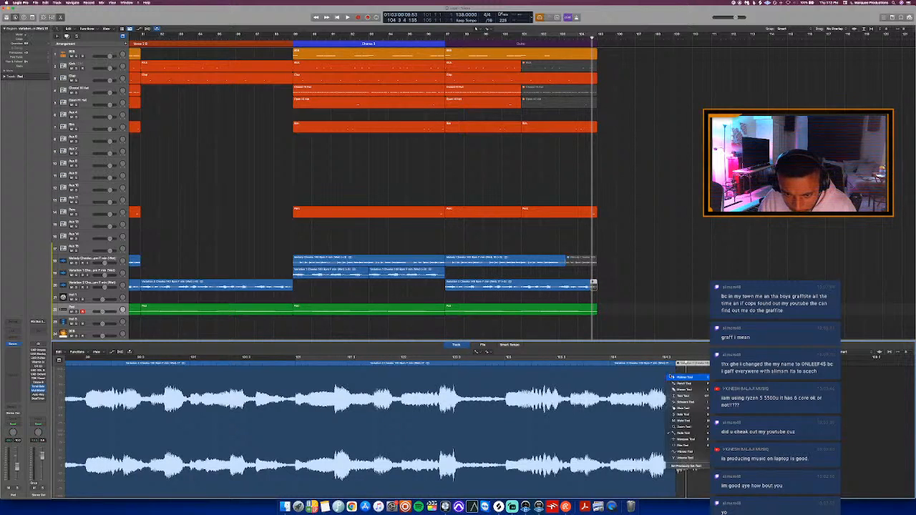
pyautogui.click(675, 372)
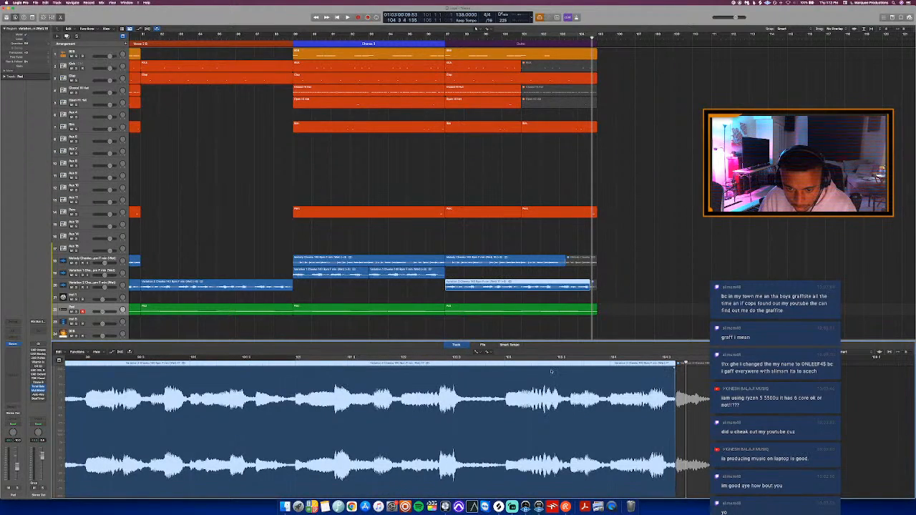
# - Loop bars 101 to 105 and mute the last four notes of the Outro pad region in the Piano Roll
pyautogui.press('c')
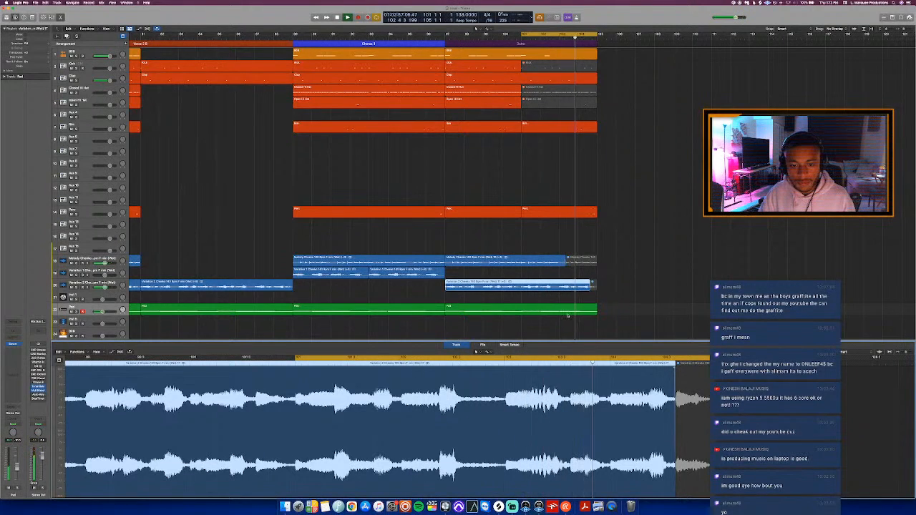
pyautogui.click(582, 310)
pyautogui.press('space')
pyautogui.moveTo(628, 406); pyautogui.dragTo(778, 484)
pyautogui.hotkey('ctrl', 'm')
pyautogui.press('space')
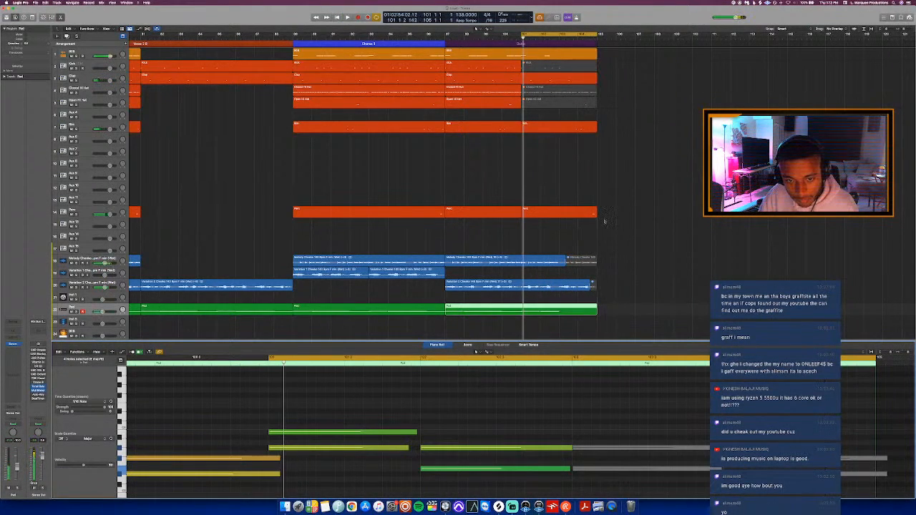
# - Mute the Outro perc region from bar 101 and play the section
pyautogui.click(587, 214)
pyautogui.hotkey('ctrl', 'm')
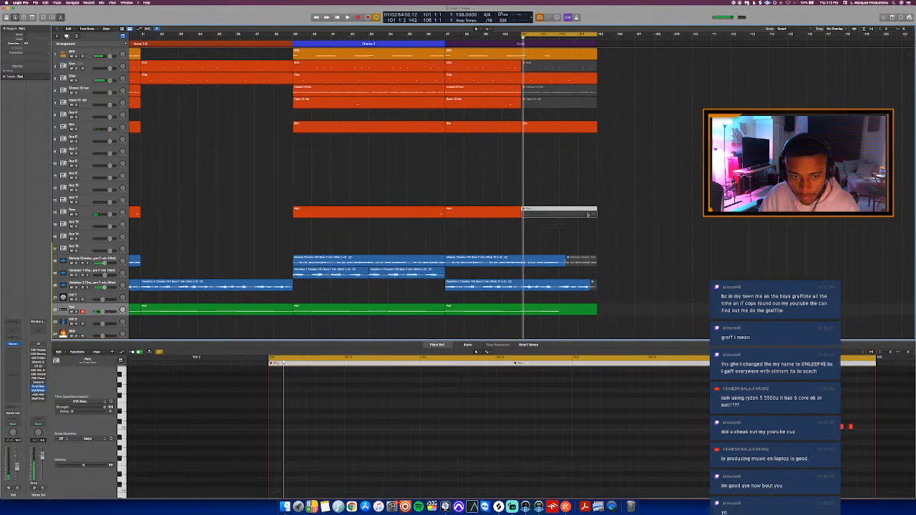
pyautogui.press('space')
pyautogui.press('super+Left')
pyautogui.press('super+Left')
pyautogui.press('super+Left')
pyautogui.press('super+Left')
pyautogui.press('super+Left')
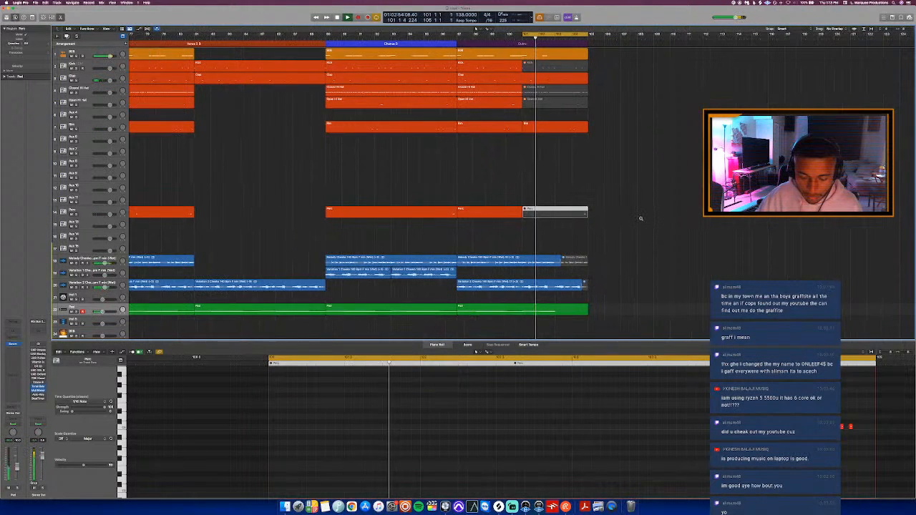
pyautogui.press('super+Left')
pyautogui.press('super+Left')
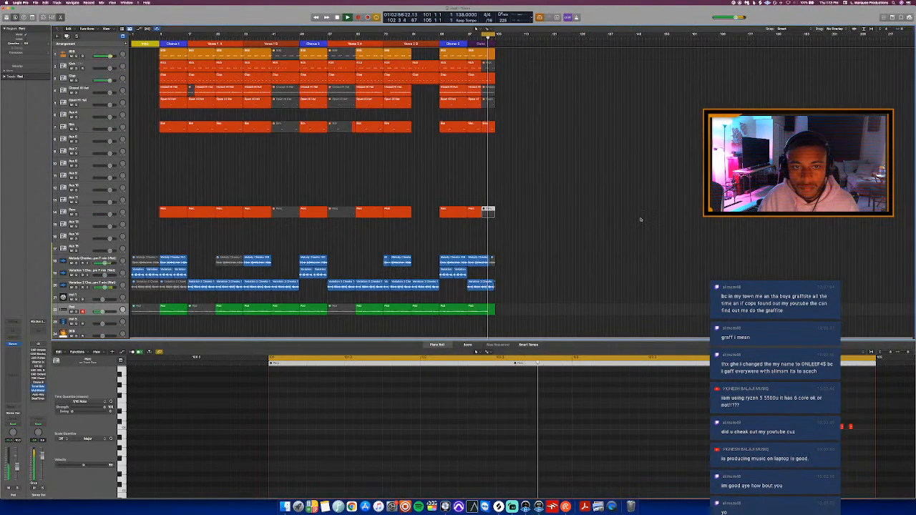
# - Check the Outro rim region from bar 101 in the Piano Roll and play through to the end of the beat
pyautogui.press('p')
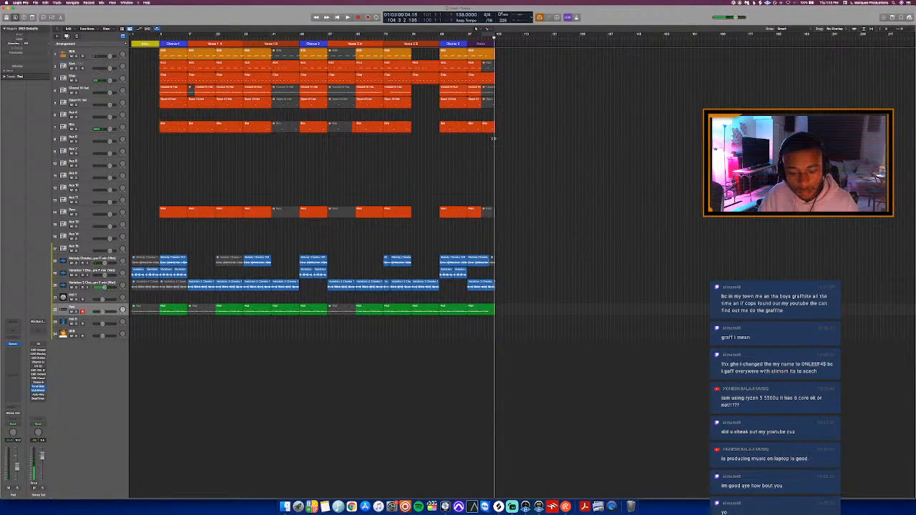
pyautogui.press('p')
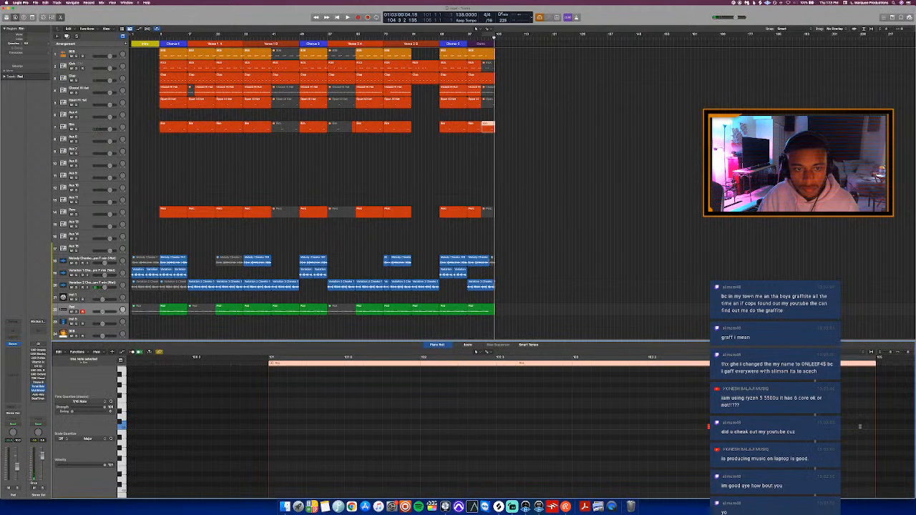
pyautogui.click(648, 364)
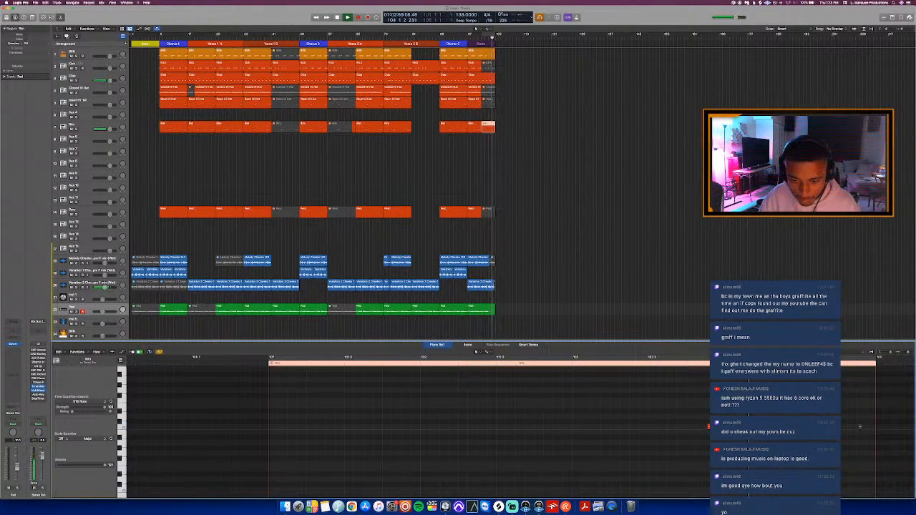
pyautogui.press('p')
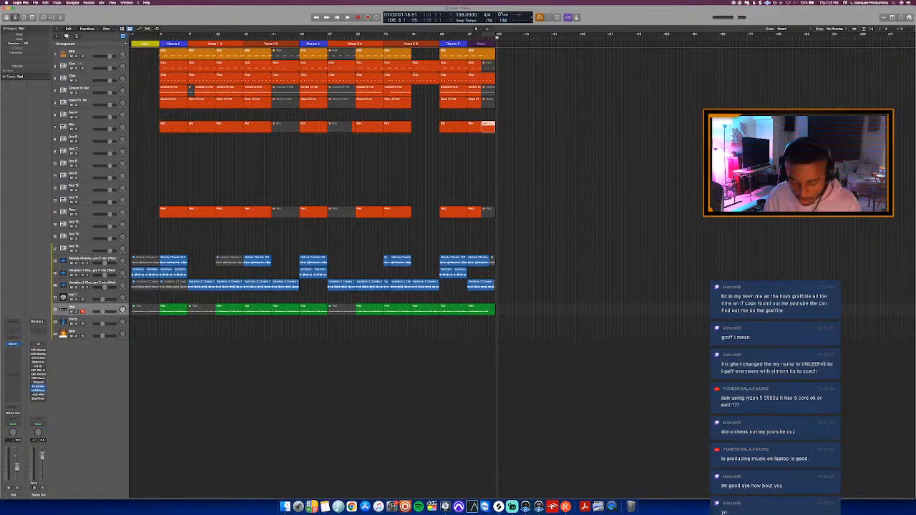
# - Play the full arrangement from the beginning of the Intro
pyautogui.press('Return')
pyautogui.scroll(10, 514, 55)
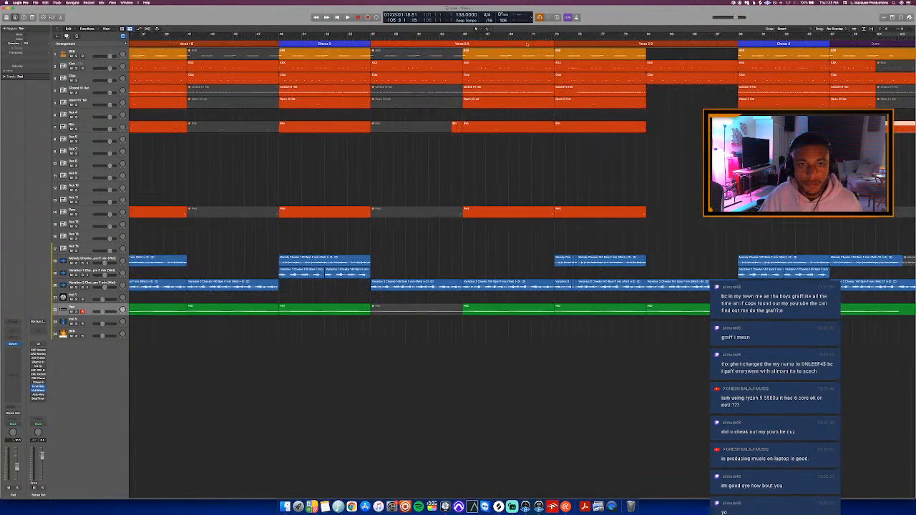
pyautogui.hscroll(2, 614, 50)
pyautogui.hscroll(-1, 613, 50)
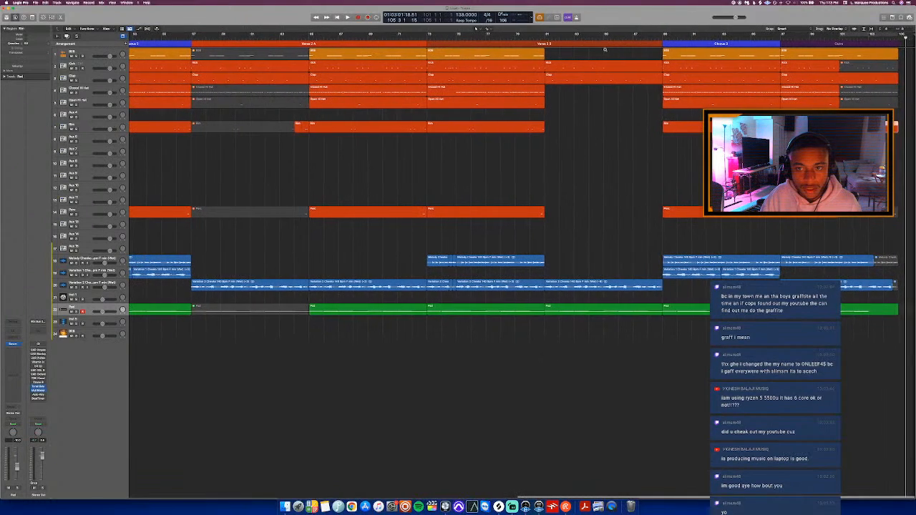
pyautogui.moveTo(899, 46); pyautogui.dragTo(912, 51)
pyautogui.scroll(-6, 619, 129)
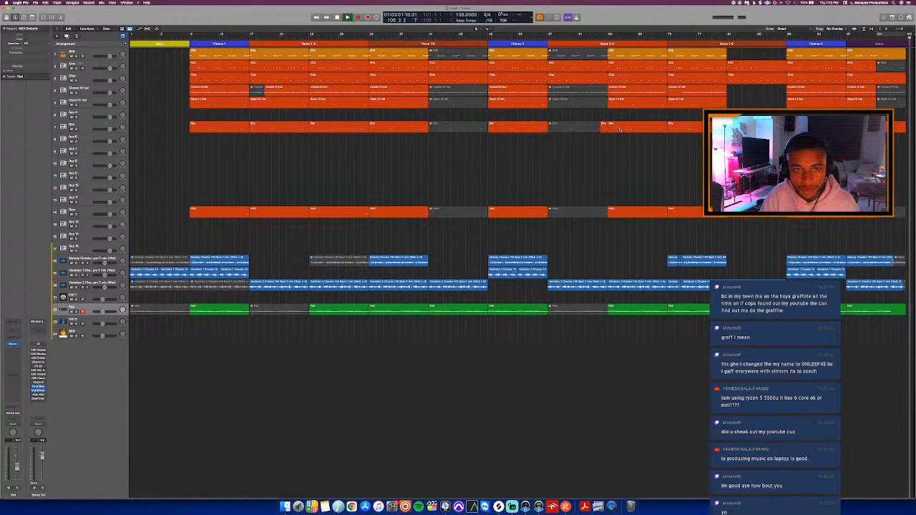
pyautogui.press('Return')
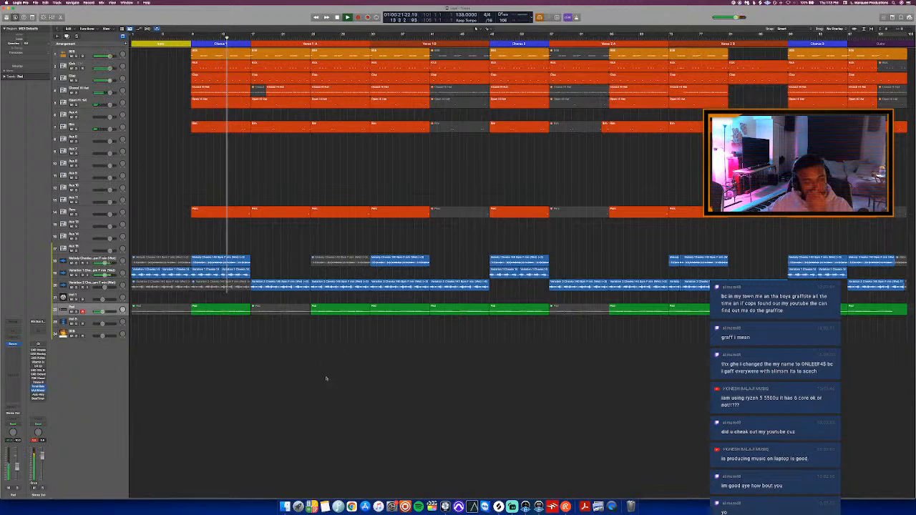
# - Create an arrangement track for the Loop bus channel and place it at the end of the track list
pyautogui.press('x')
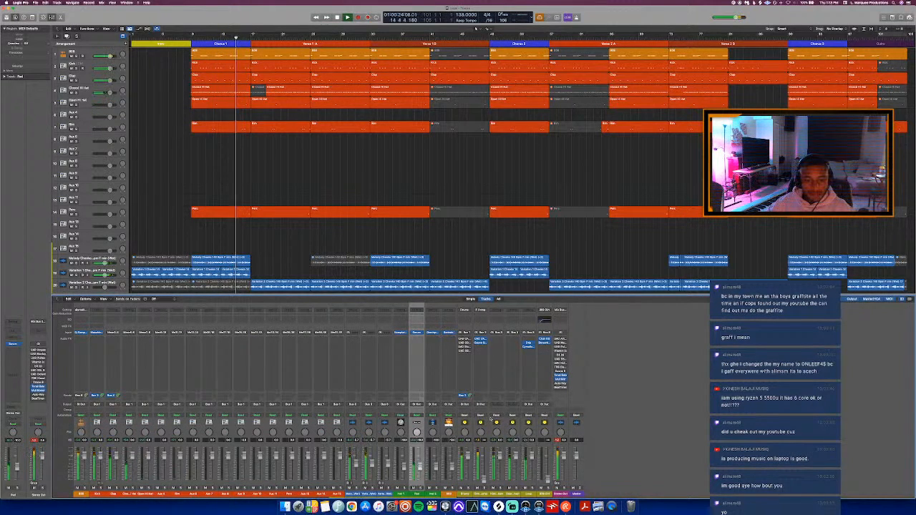
pyautogui.rightClick(531, 423)
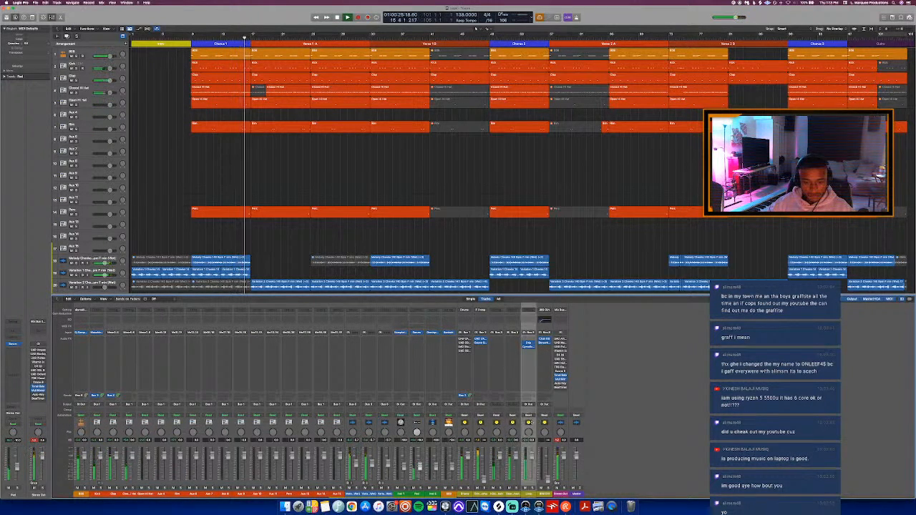
pyautogui.click(533, 422)
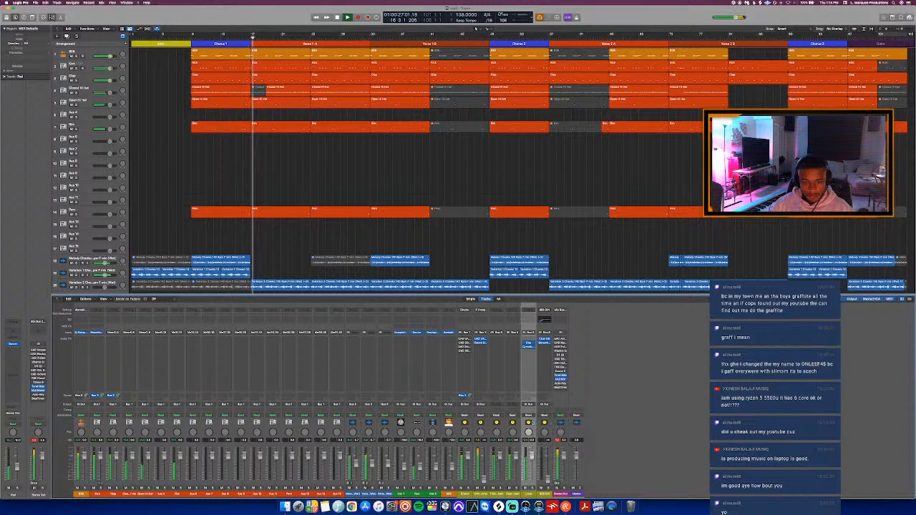
pyautogui.press('x')
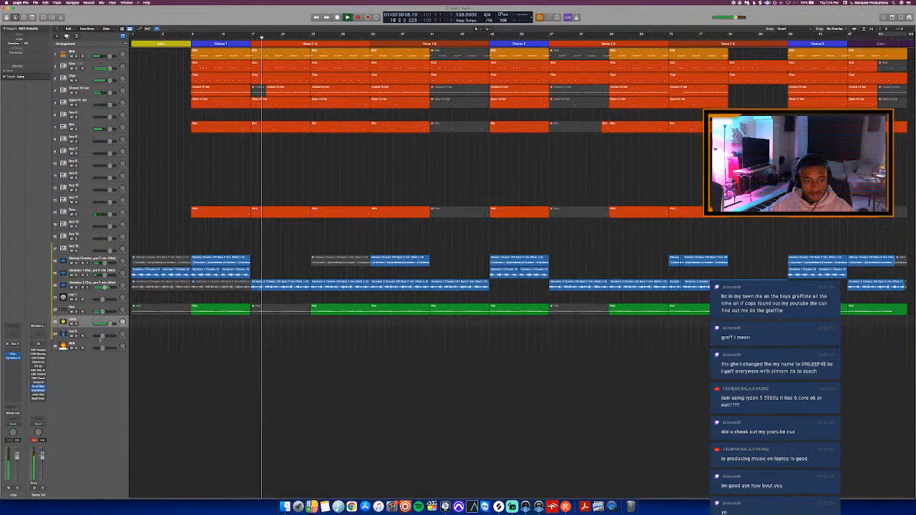
pyautogui.moveTo(89, 326); pyautogui.dragTo(86, 375)
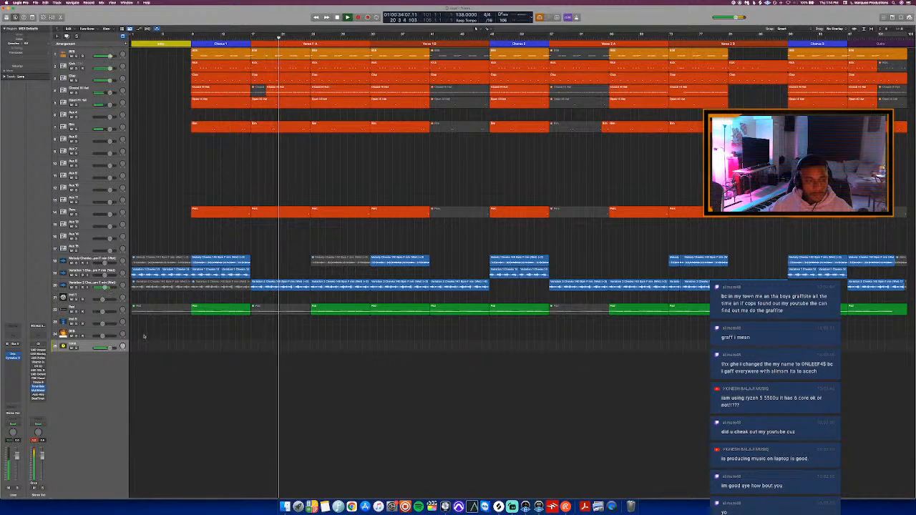
# - Insert the AutoFilter effect on the Loop bus track and close its plug-in window
pyautogui.click(10, 392)
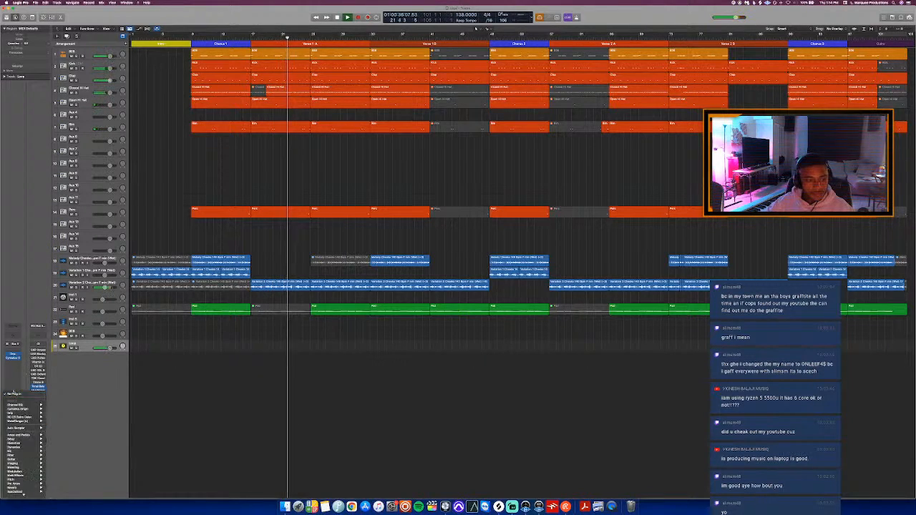
pyautogui.moveTo(34, 464)
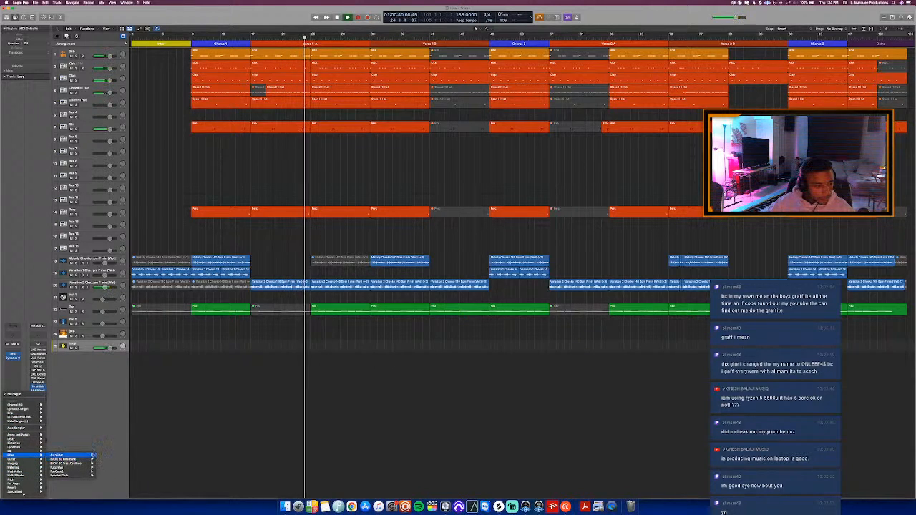
pyautogui.click(104, 457)
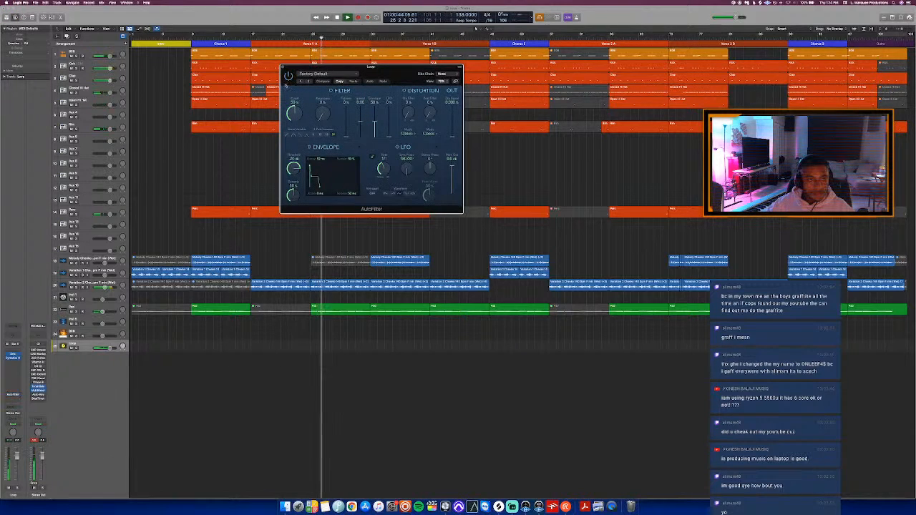
pyautogui.press('super+w')
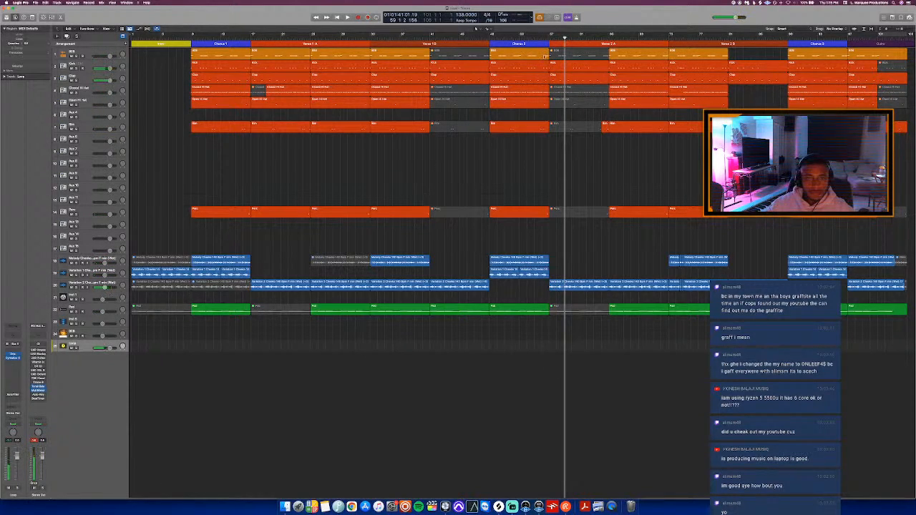
# - Stop playback and show the automation lanes of the arrangement's tracks
pyautogui.press('space')
pyautogui.press('a')
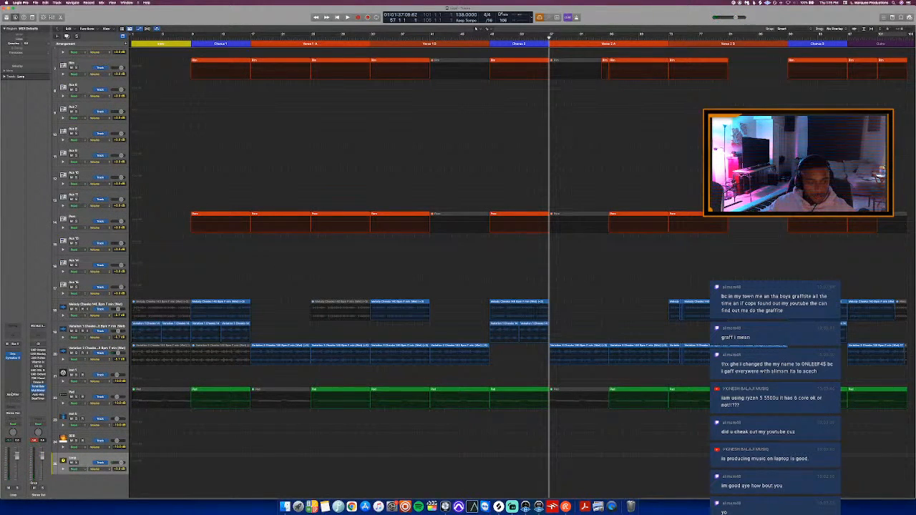
# - Open the AutoFilter effect on the Loop channel and sweep its filter Cutoff down to 0% during playback
pyautogui.click(13, 394)
pyautogui.click(13, 394)
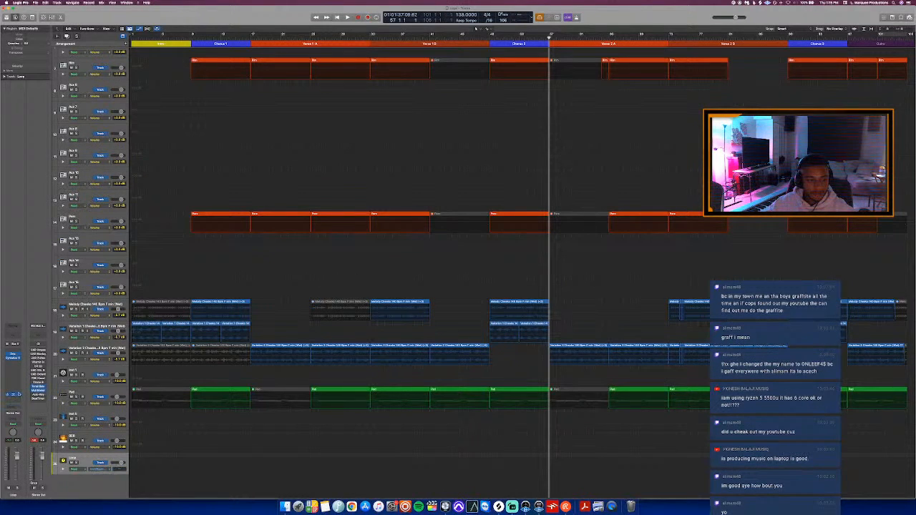
pyautogui.click(14, 394)
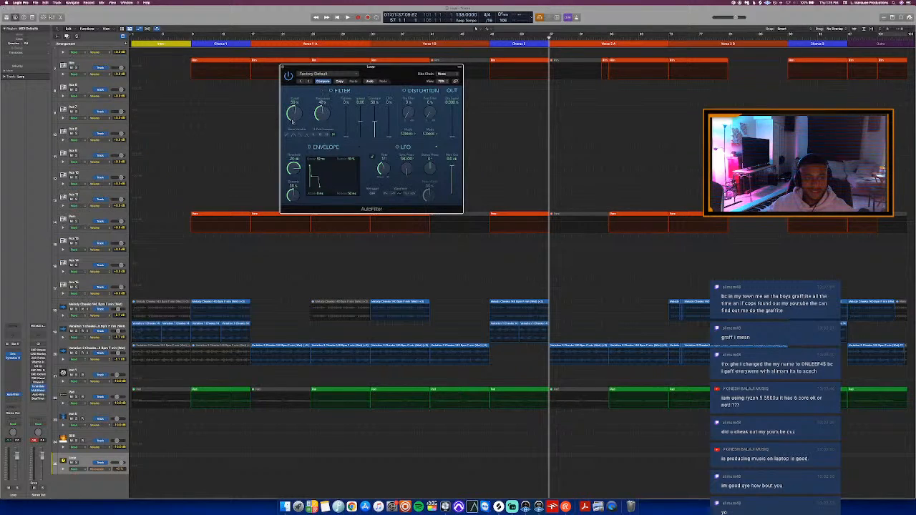
pyautogui.press('a')
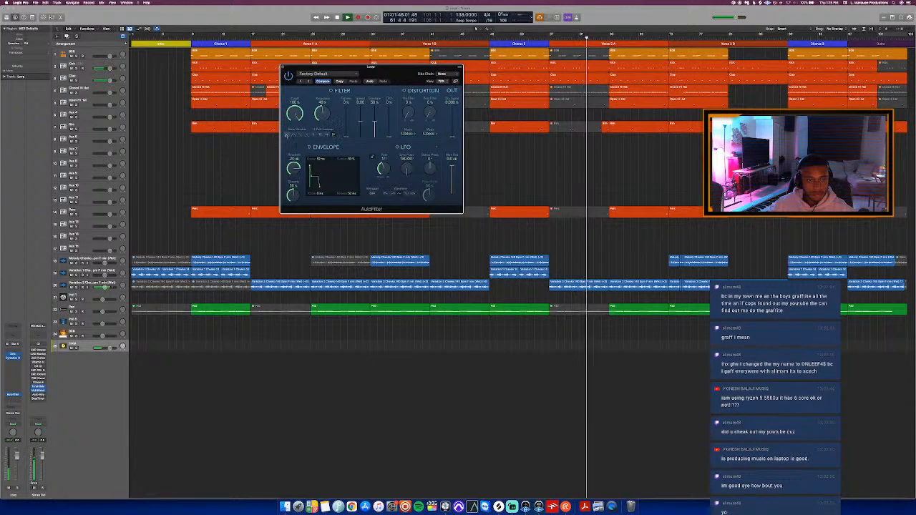
pyautogui.press('space')
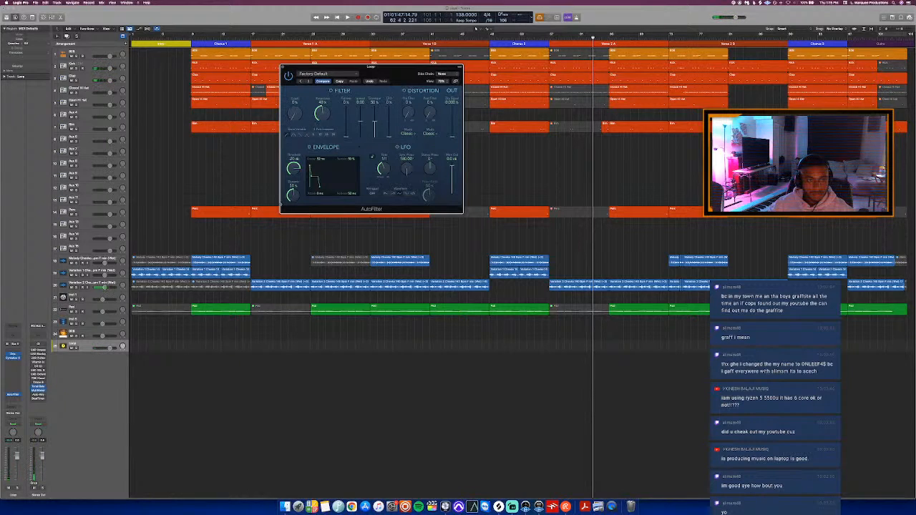
# - Automate the Loop track's AutoFilter Cutoff to rise from 0% at bar 56 to about 49% at bar 57, then play the transition
pyautogui.click(541, 37)
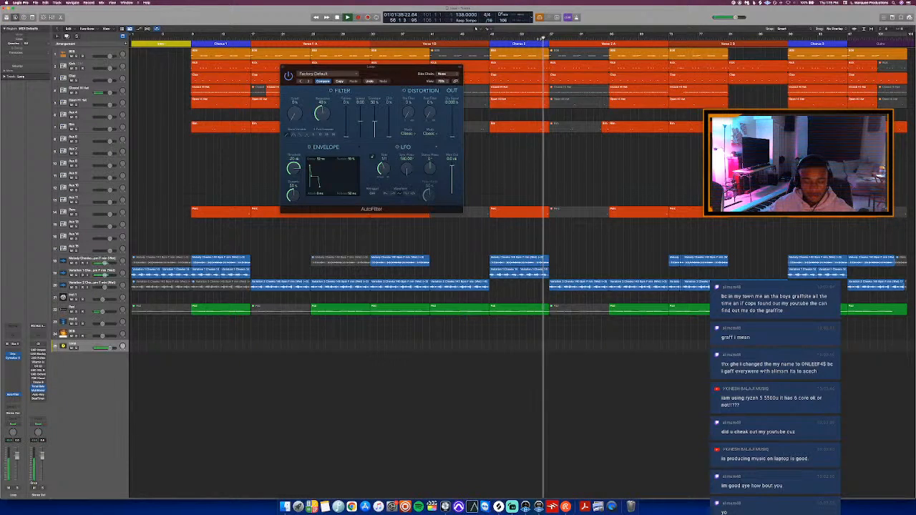
pyautogui.press('space')
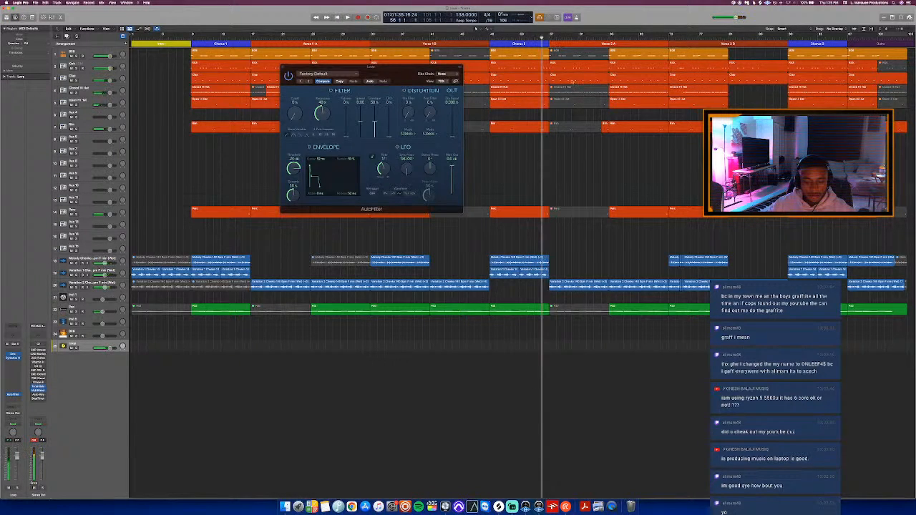
pyautogui.press('super+Right')
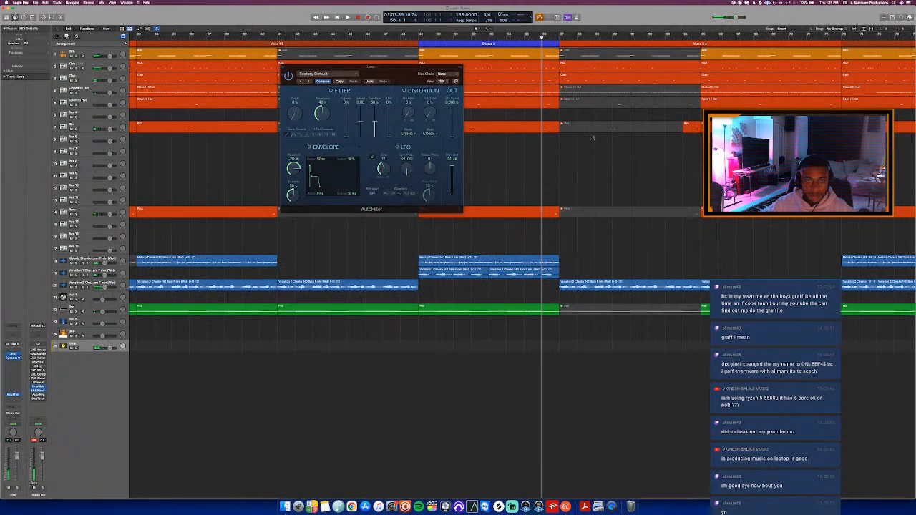
pyautogui.press('super+Down')
pyautogui.press('a')
pyautogui.click(312, 166)
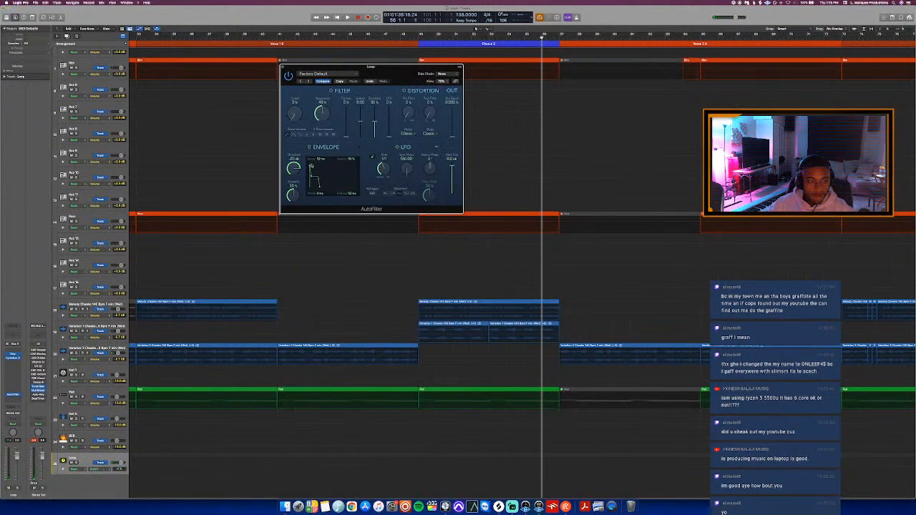
pyautogui.click(527, 472)
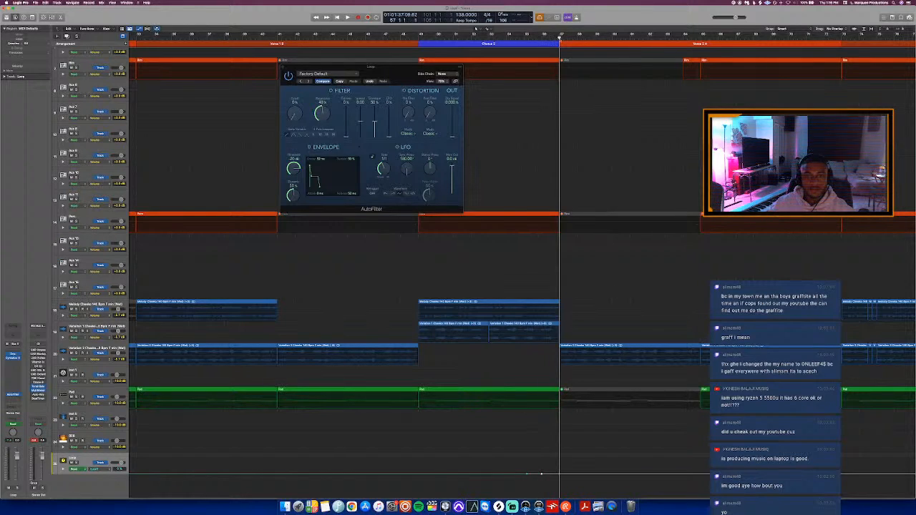
pyautogui.moveTo(559, 474); pyautogui.dragTo(562, 466)
pyautogui.click(536, 38)
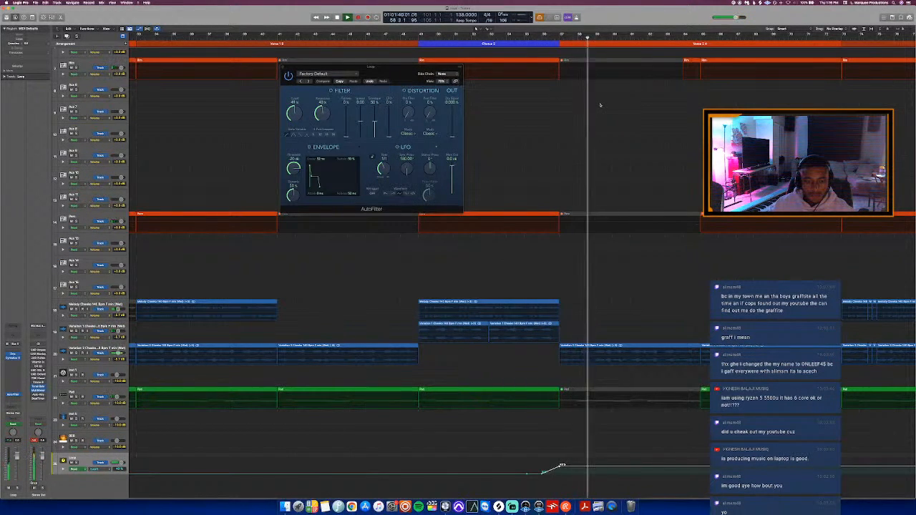
# - Shape the AutoFilter from the Crunch Modulator preset with Distortion off and Fatness at 30%, while cycling bars 57 to 64
pyautogui.click(397, 147)
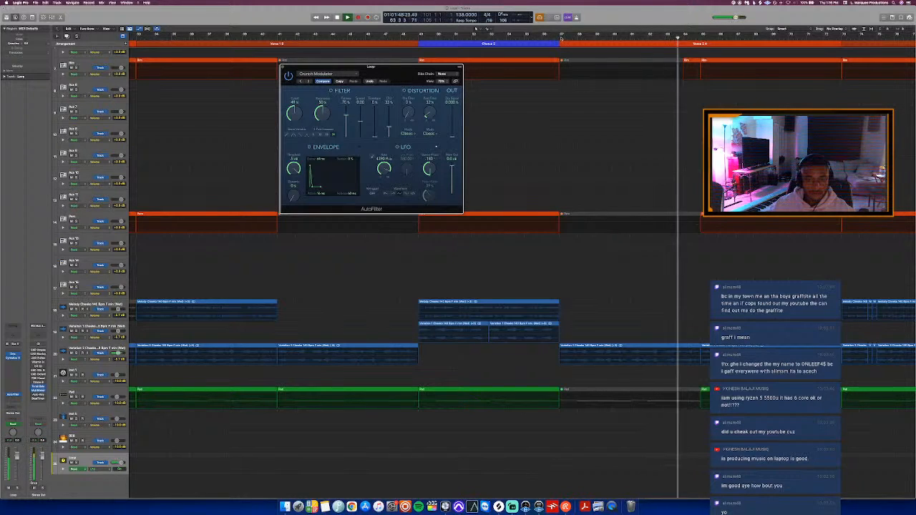
pyautogui.moveTo(561, 33); pyautogui.dragTo(685, 42)
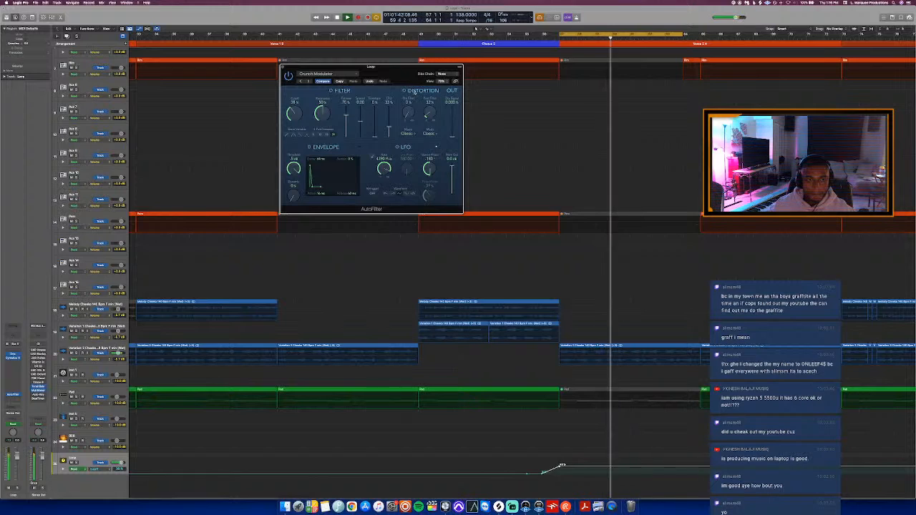
pyautogui.click(404, 91)
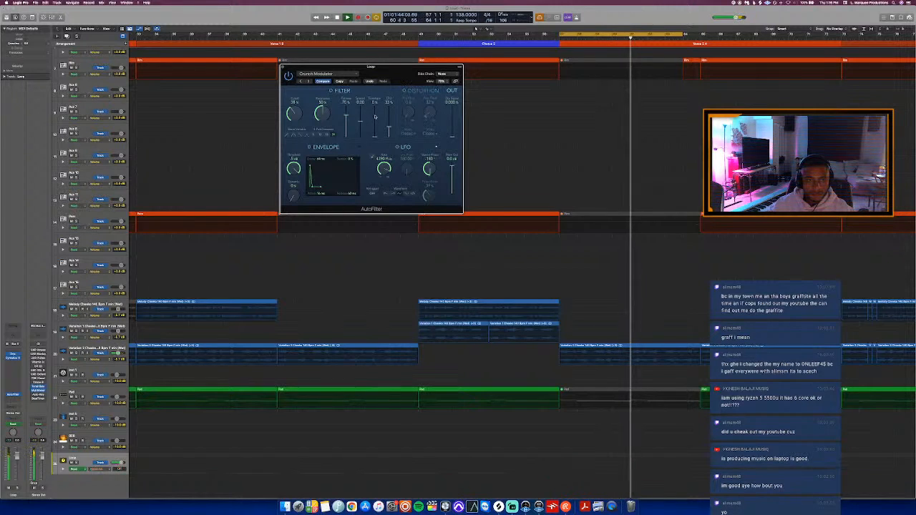
pyautogui.moveTo(346, 116); pyautogui.dragTo(346, 131)
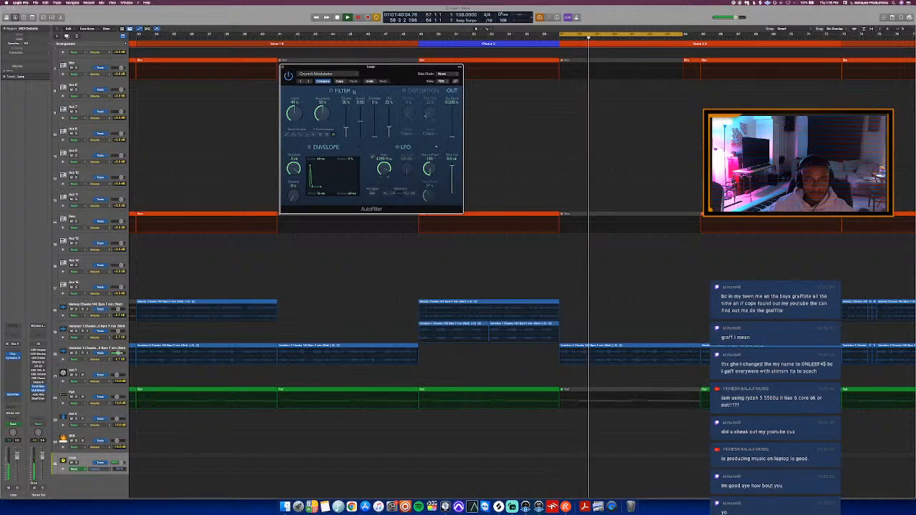
# - Automate the AutoFilter bypass on the Loop track so the effect stays bypassed until bar 57 and turns active there
pyautogui.press('a')
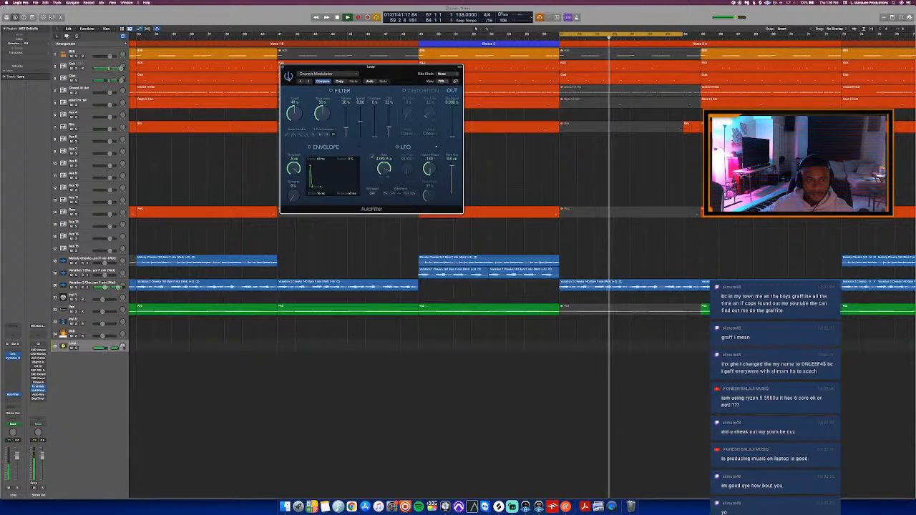
pyautogui.press('a')
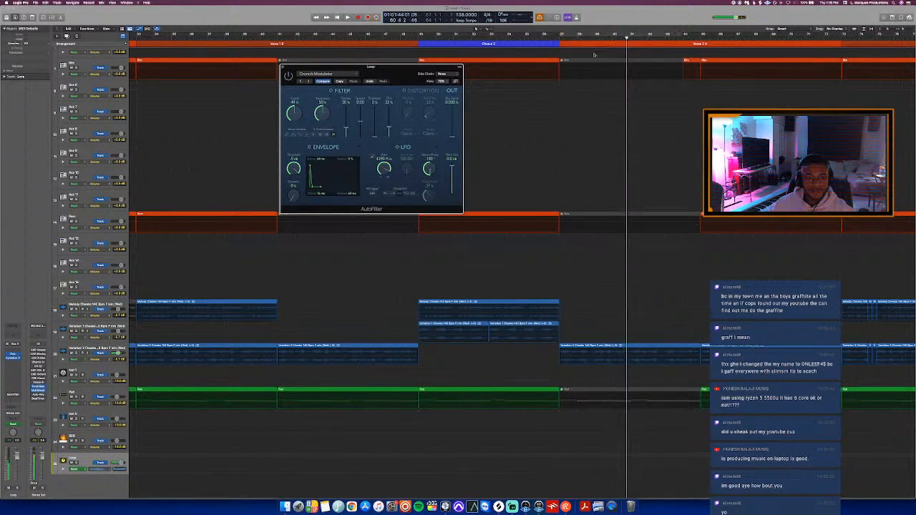
pyautogui.click(560, 41)
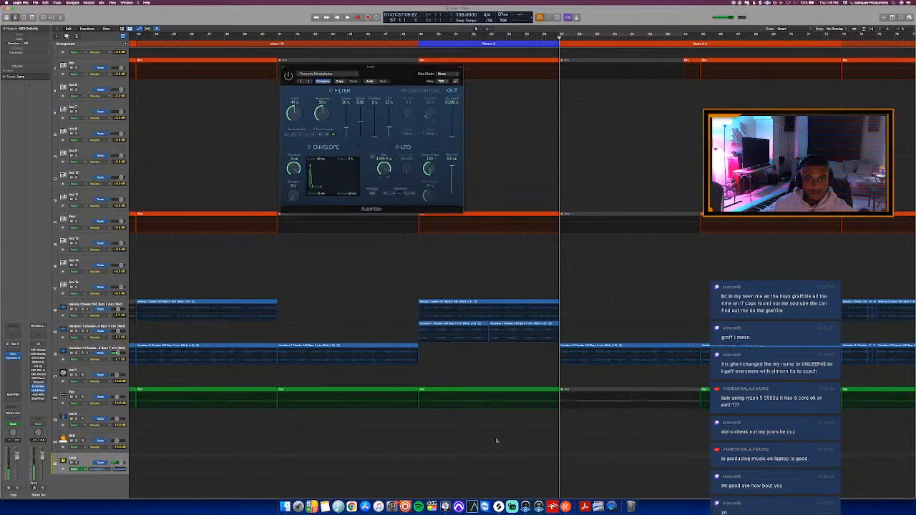
pyautogui.click(508, 466)
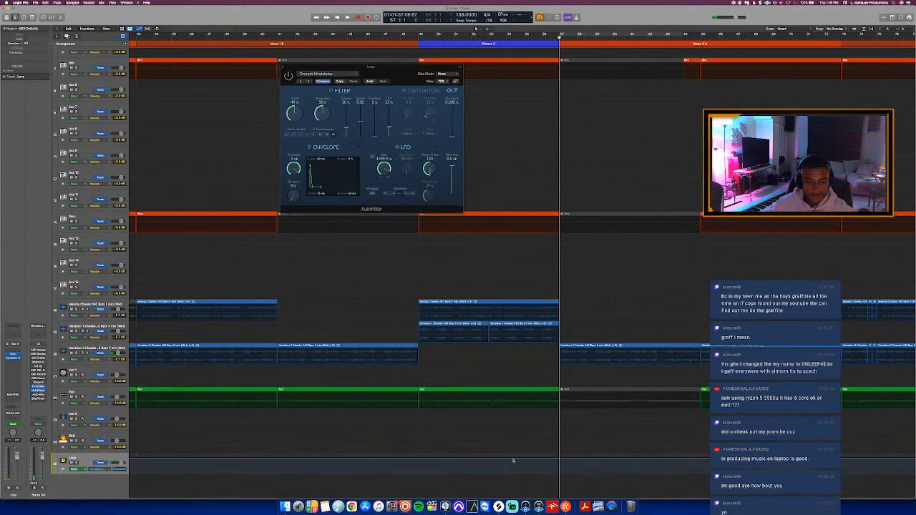
pyautogui.click(514, 460)
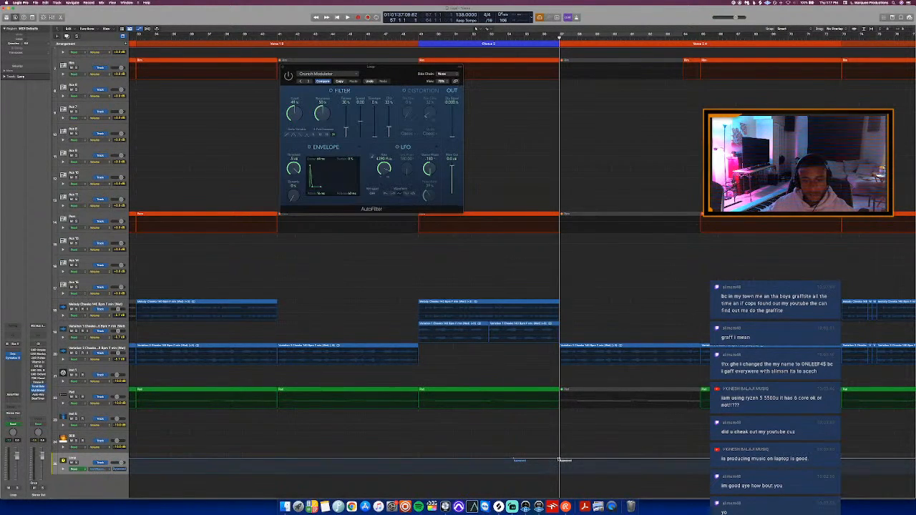
pyautogui.moveTo(559, 460); pyautogui.dragTo(559, 473)
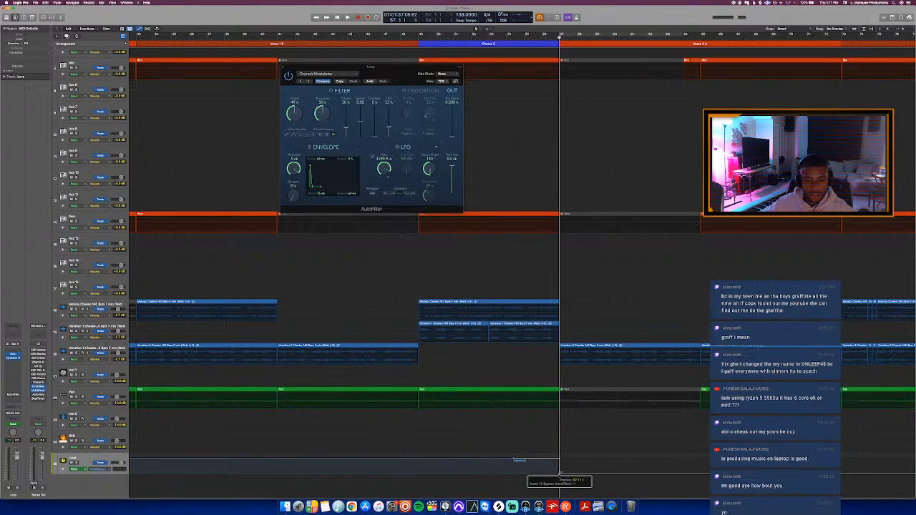
# - Paste the bypass automation point at bar 65 to switch the AutoFilter off again, and play from bar 56
pyautogui.click(702, 39)
pyautogui.press('super+v')
pyautogui.click(541, 39)
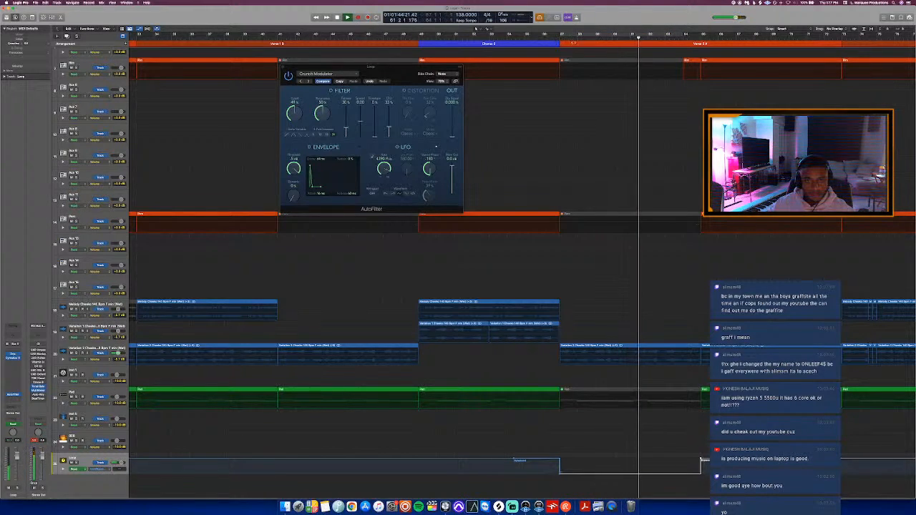
# - Split the Variation 2 audio region in Verse 2 A at 64 3 1 and mute its tail up to bar 65
pyautogui.press('a')
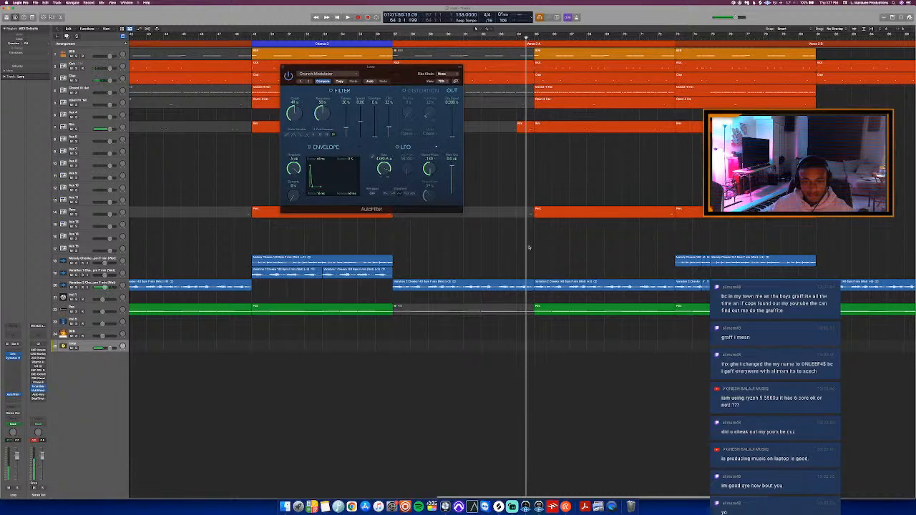
pyautogui.click(520, 288)
pyautogui.press('e')
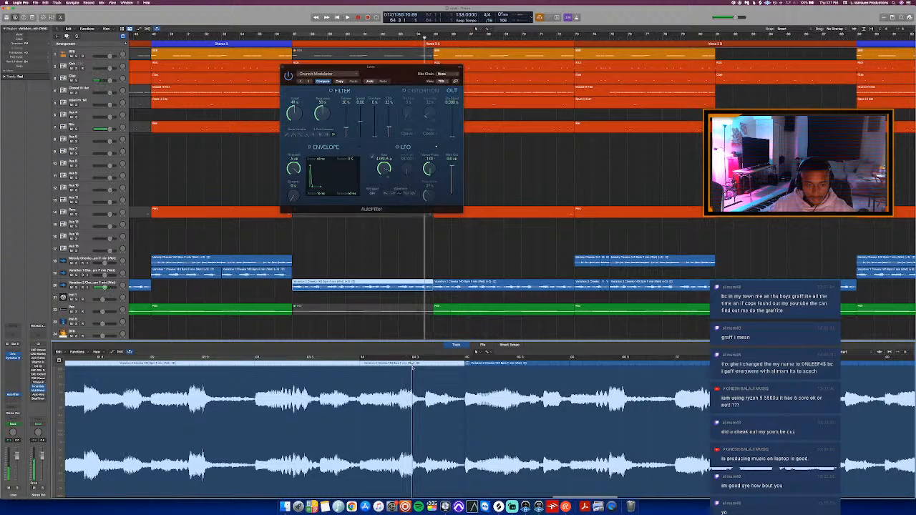
pyautogui.click(413, 368)
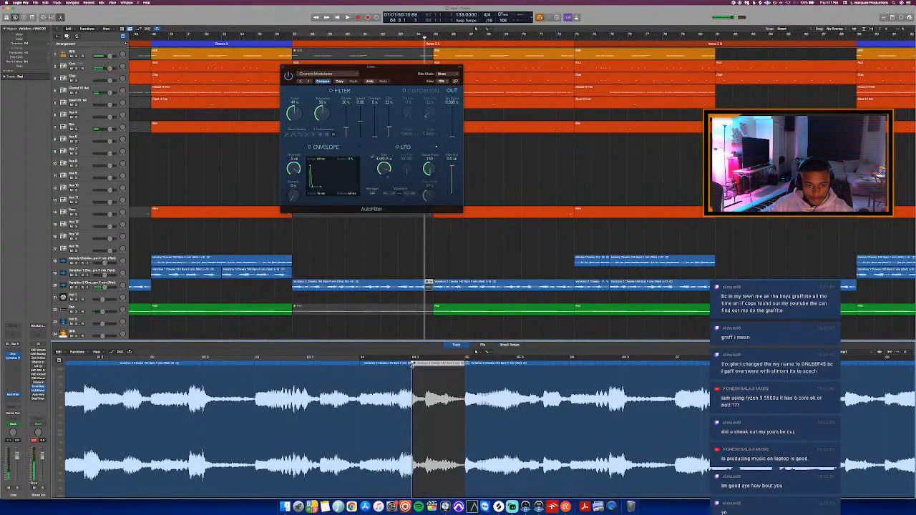
pyautogui.press('e')
# - Move the AutoFilter bypass point at bar 65 slightly earlier on the Loop track and play the section from its start
pyautogui.press('a')
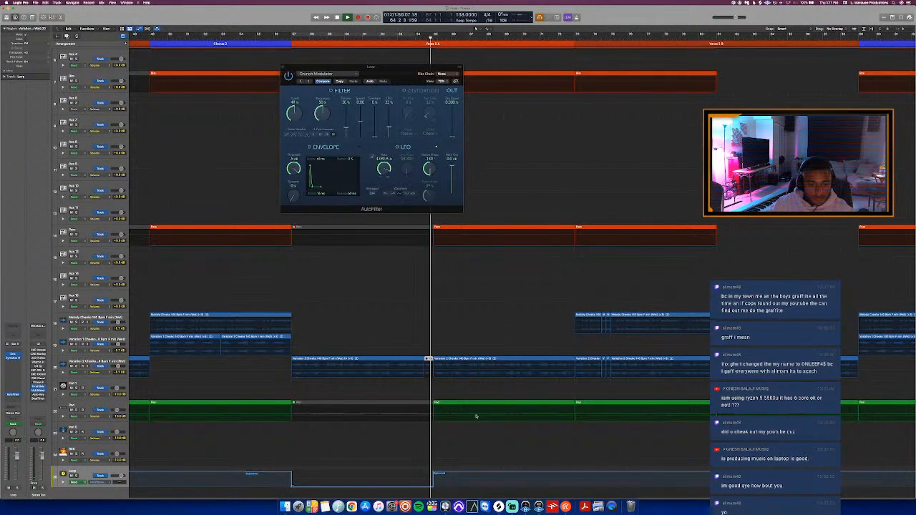
pyautogui.press('super+Right')
pyautogui.press('super+Right')
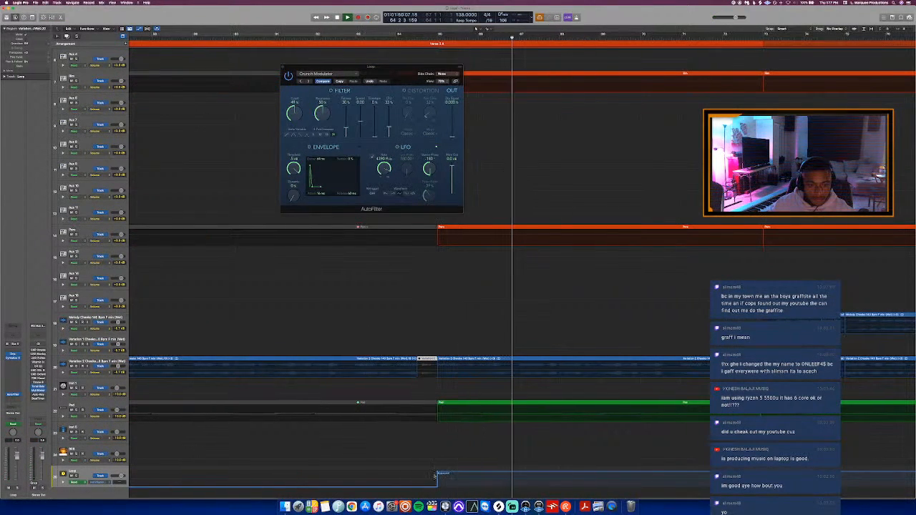
pyautogui.press('super+Right')
pyautogui.moveTo(449, 459); pyautogui.dragTo(438, 459)
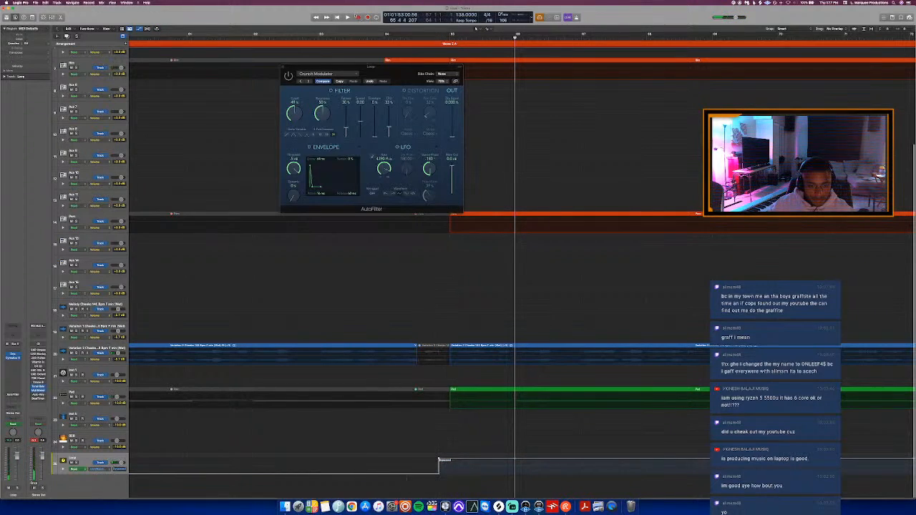
pyautogui.click(321, 33)
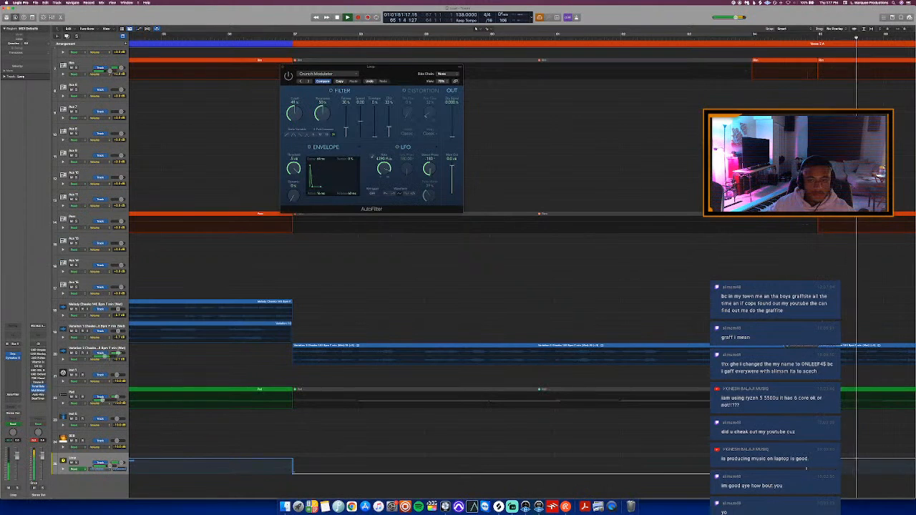
# - Hide the track automation and open the Variation 2 audio region preceding the muted tail in the audio track editor
pyautogui.press('a')
pyautogui.hscroll(-5, 573, 330)
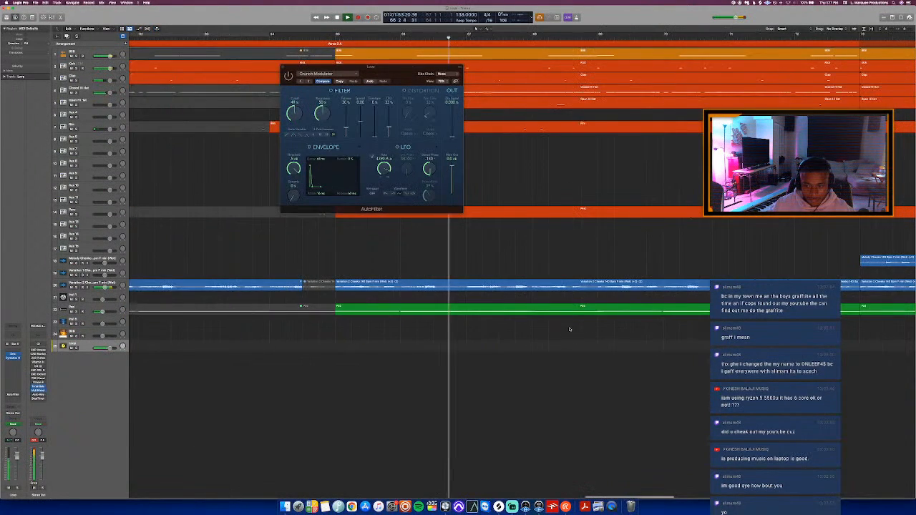
pyautogui.press('super+Left')
pyautogui.press('super+Left')
pyautogui.click(326, 288)
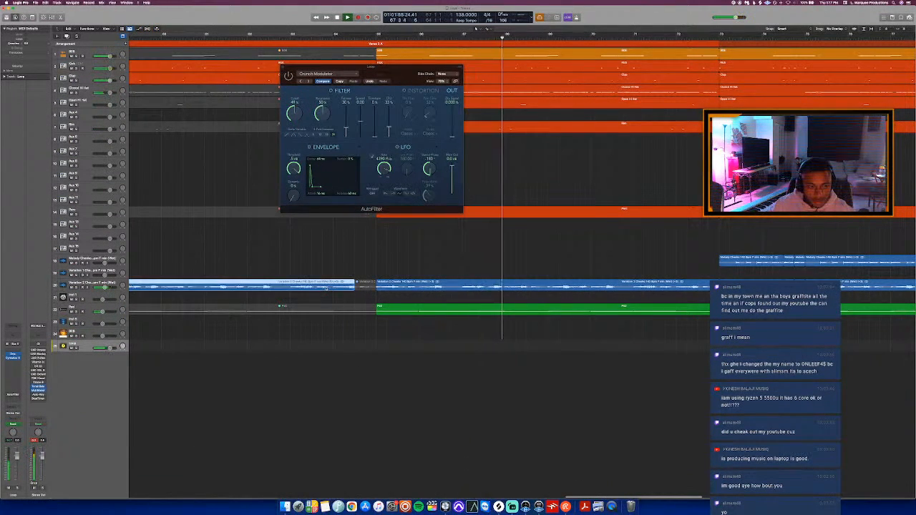
pyautogui.press('e')
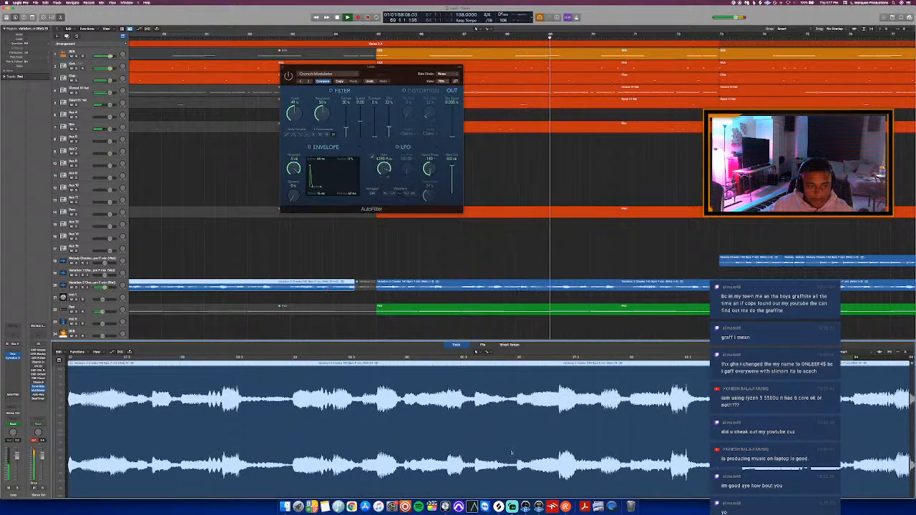
# - Extend the end of the Variation 2 region slightly over the muted tail before bar 65
pyautogui.hscroll(9, 535, 449)
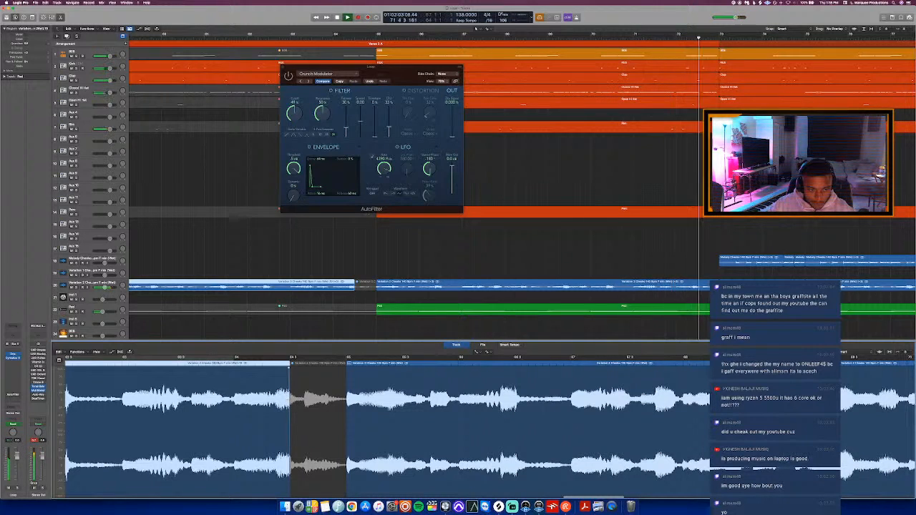
pyautogui.hscroll(1, 214, 364)
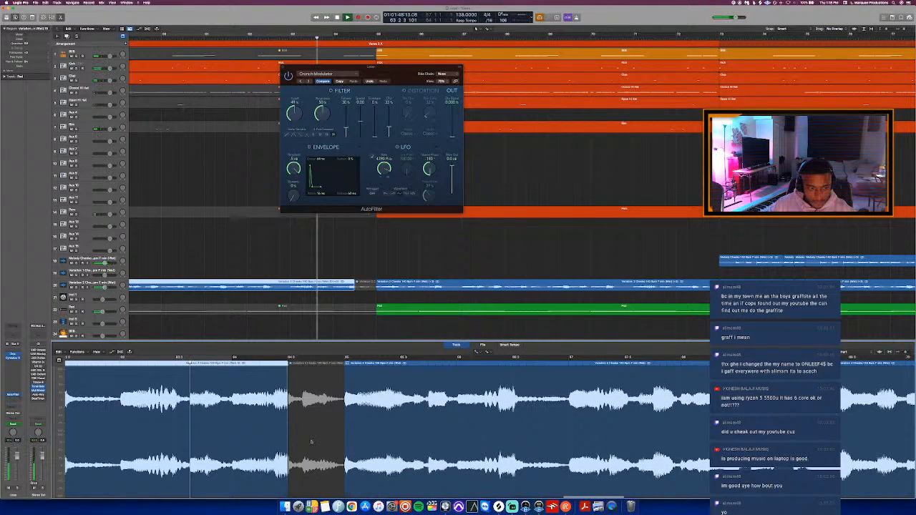
pyautogui.scroll(4, 312, 444)
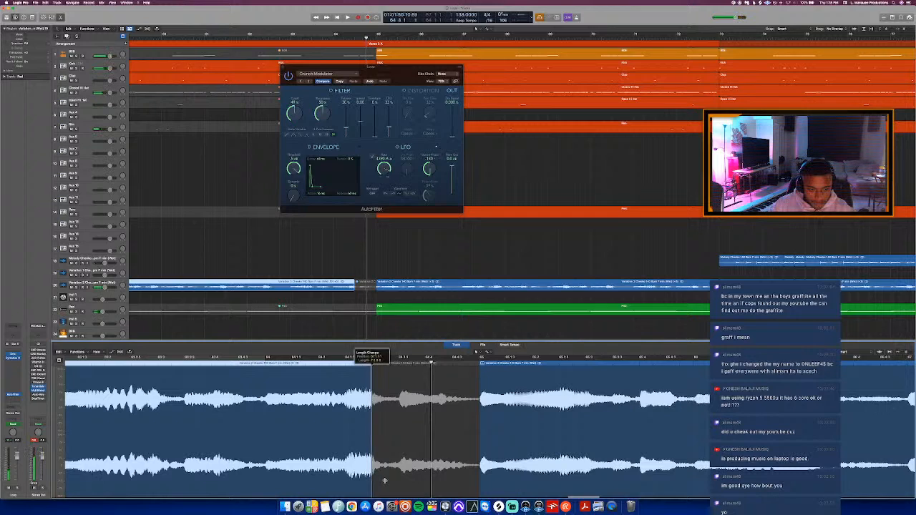
pyautogui.moveTo(382, 481); pyautogui.dragTo(392, 481)
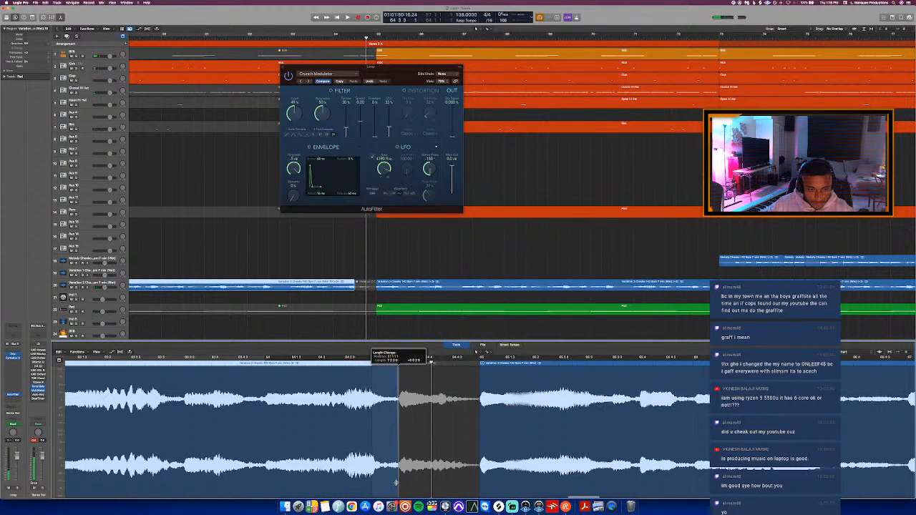
# - Add a short fade-out at the end of the Variation 2 region, set it to Slow Down, and play the transition
pyautogui.press('t')
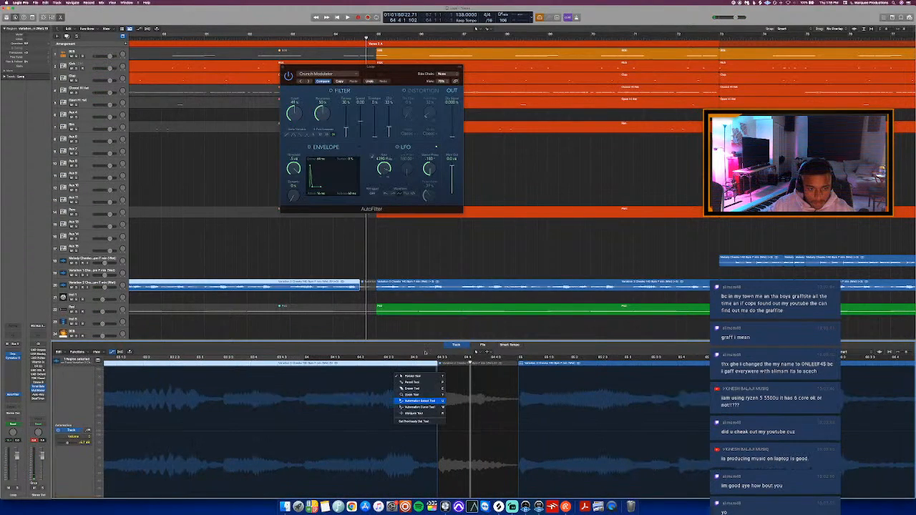
pyautogui.click(423, 350)
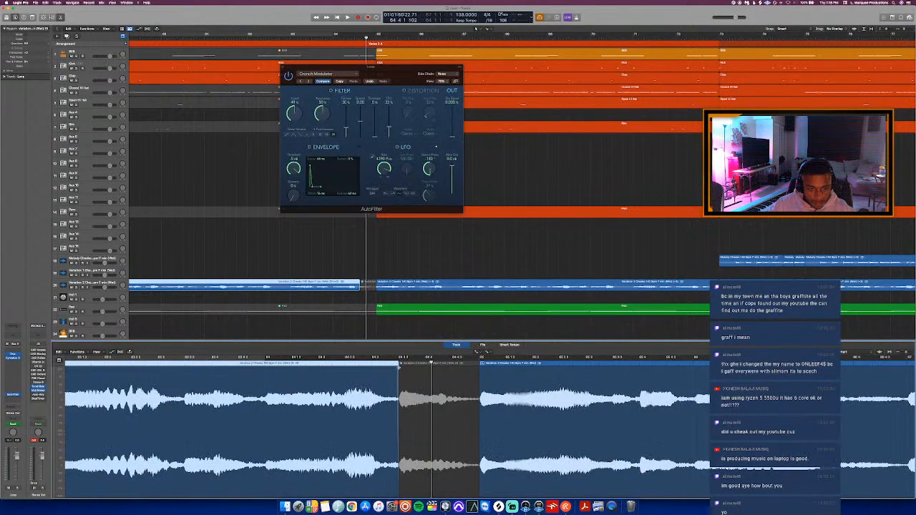
pyautogui.moveTo(396, 367); pyautogui.dragTo(370, 371)
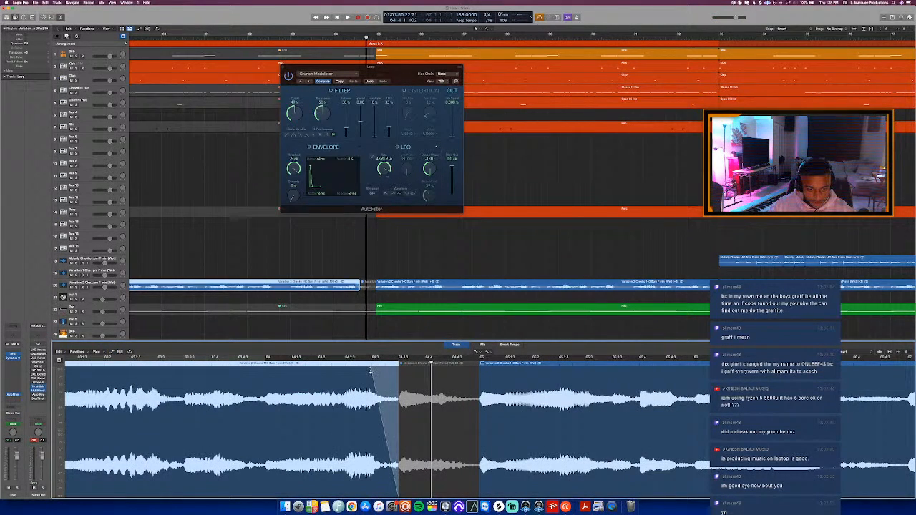
pyautogui.rightClick(379, 370)
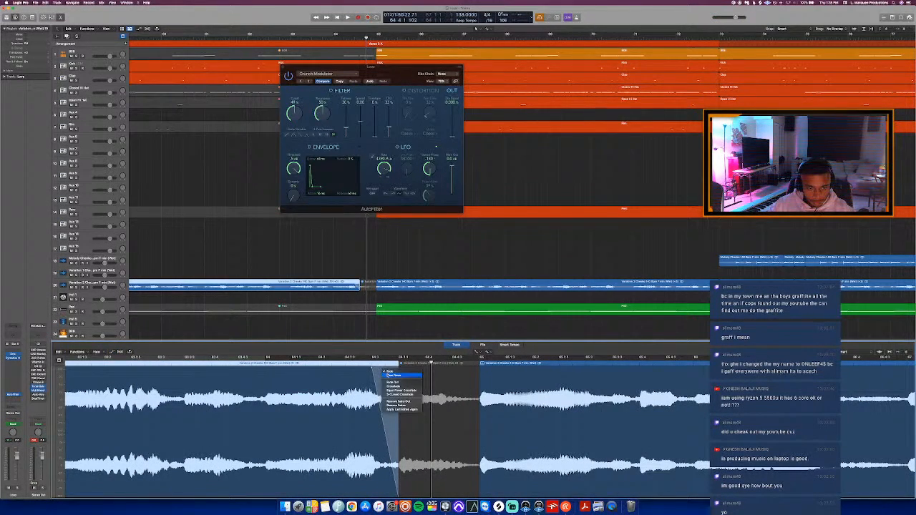
pyautogui.click(389, 376)
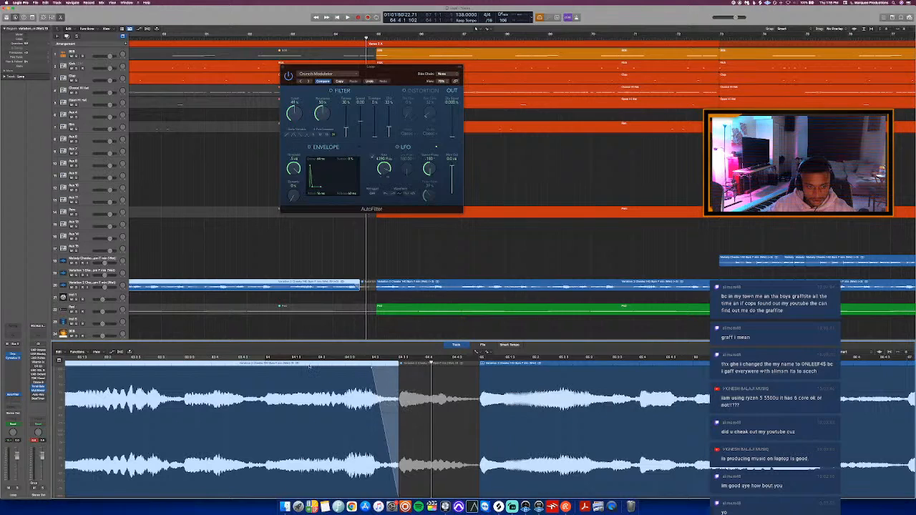
pyautogui.click(278, 360)
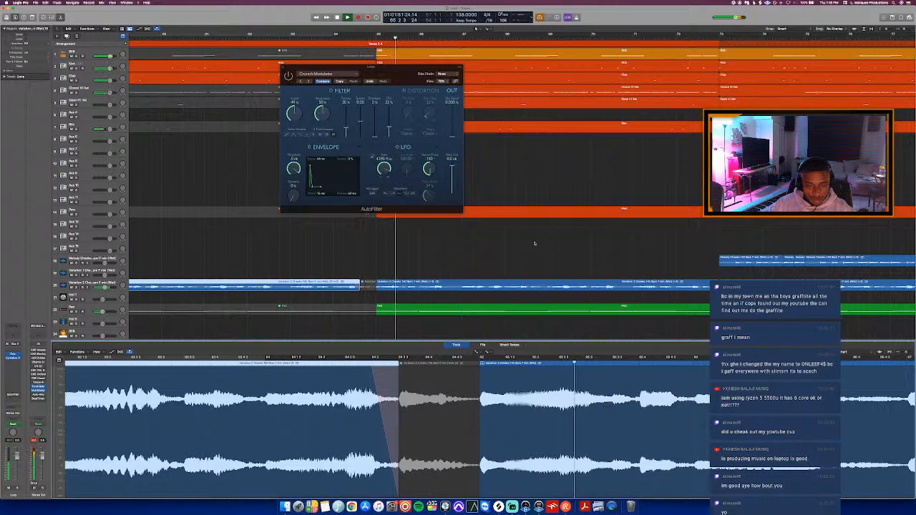
# - Play from the start of Verse 2 A, close the audio editor, deselect the region and save the project
pyautogui.scroll(-2, 466, 144)
pyautogui.click(271, 36)
pyautogui.scroll(-5, 439, 143)
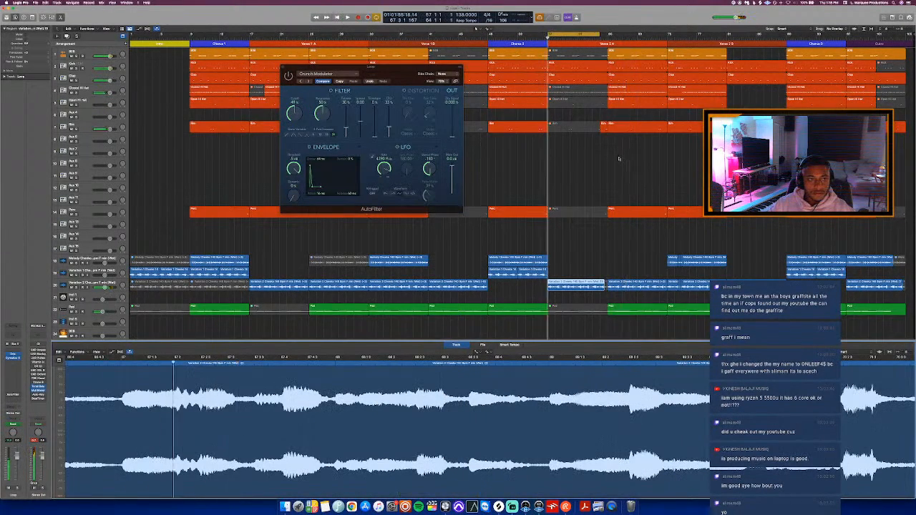
pyautogui.press('e')
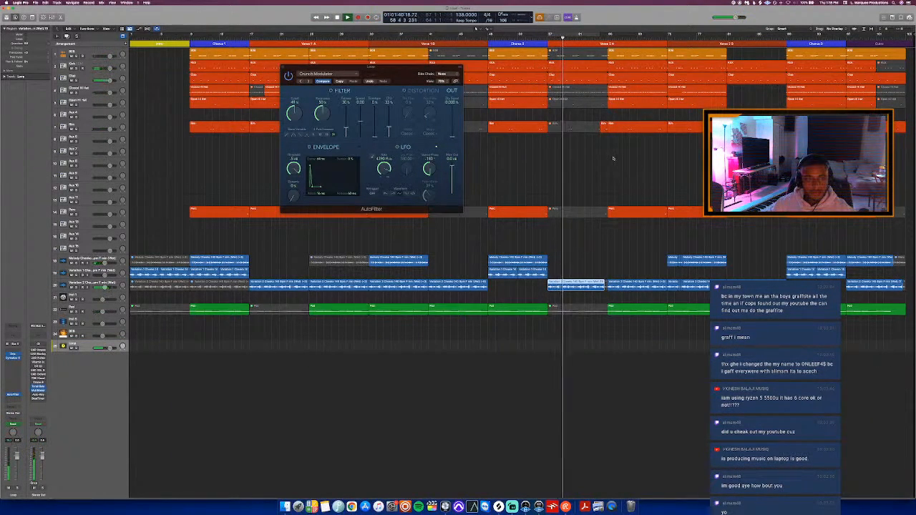
pyautogui.click(613, 159)
pyautogui.press('super+s')
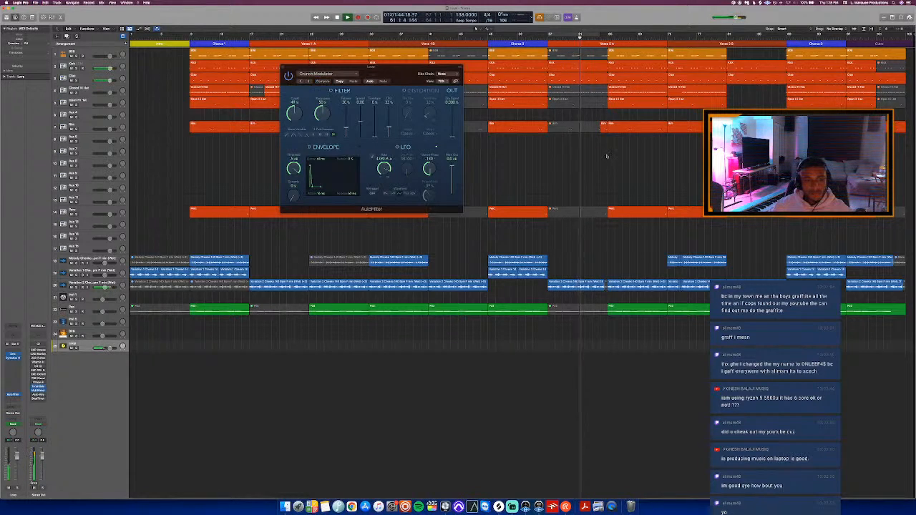
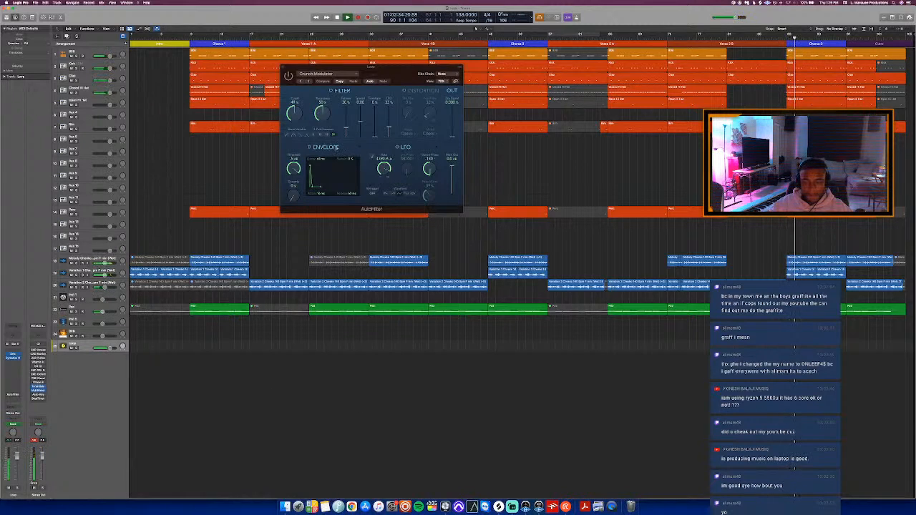
# - Close the AutoFilter window, stop playback and return the playhead to the project start
pyautogui.click(283, 67)
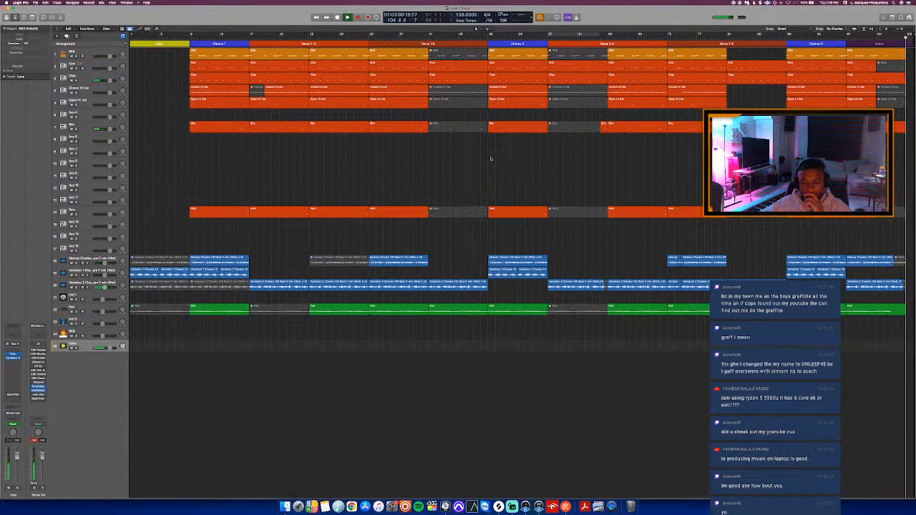
pyautogui.press('space')
pyautogui.press('Return')
# - Close the current project and create a new one from the Beat Template
pyautogui.press('super+n')
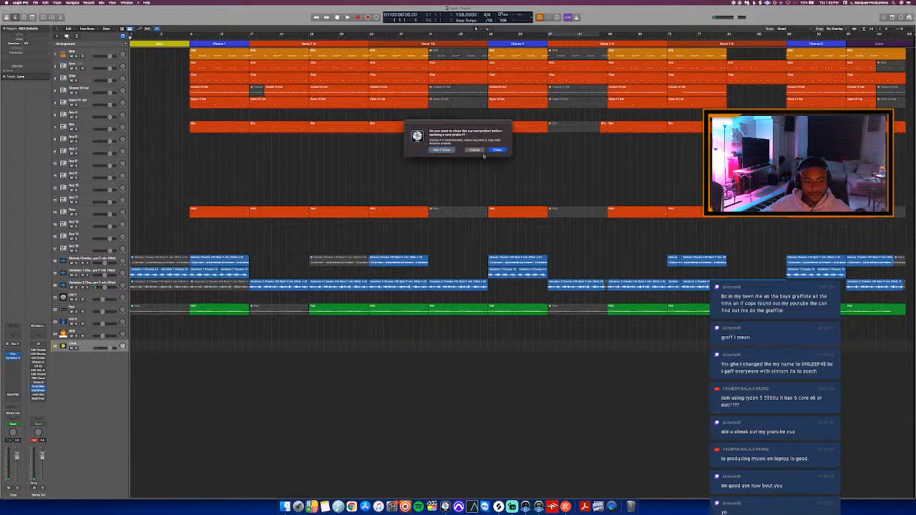
pyautogui.click(494, 151)
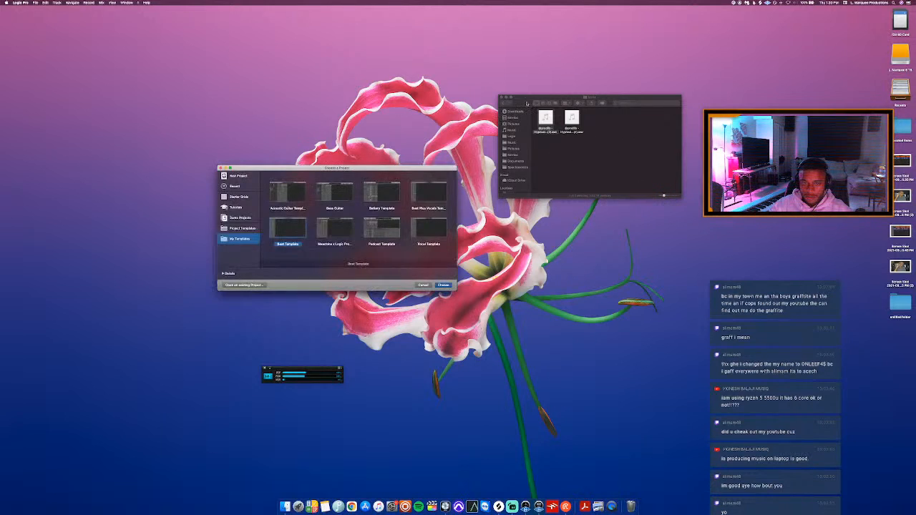
pyautogui.click(444, 285)
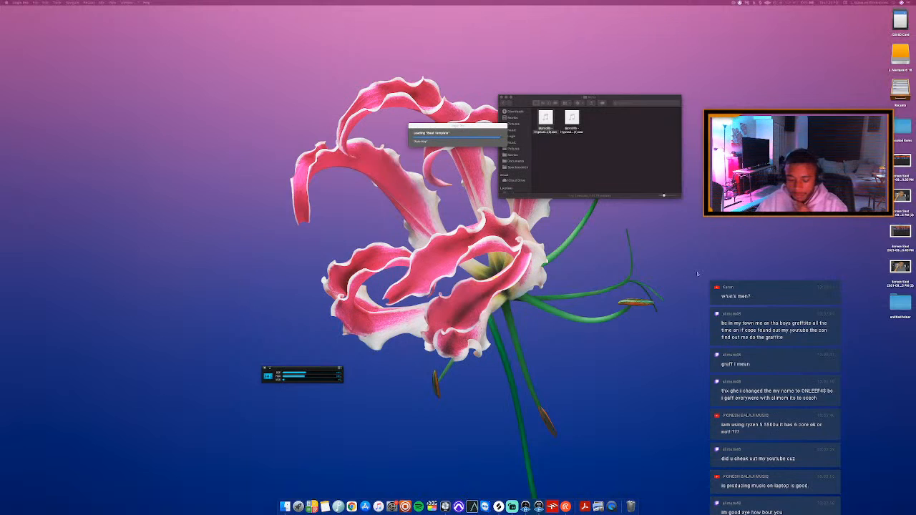
# - Switch to the Finder window and open the Sample Packs folder inside the Music folder
pyautogui.click(521, 101)
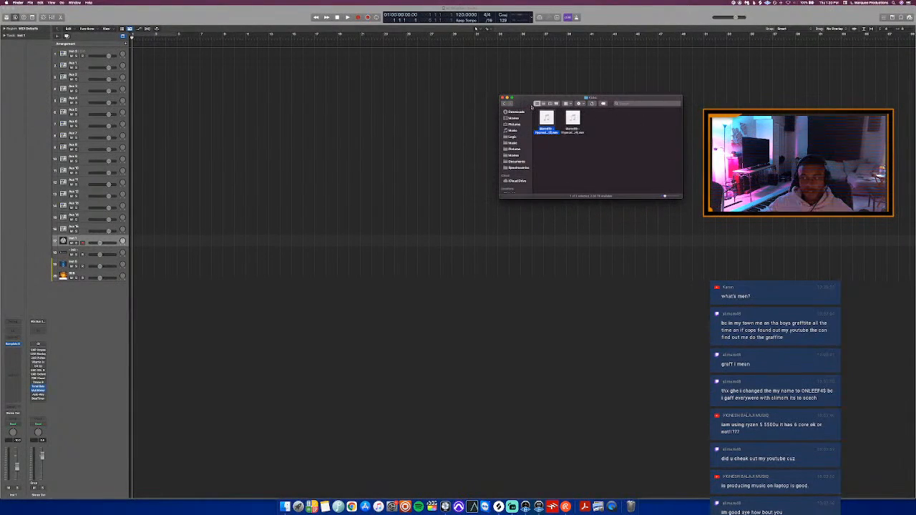
pyautogui.click(504, 104)
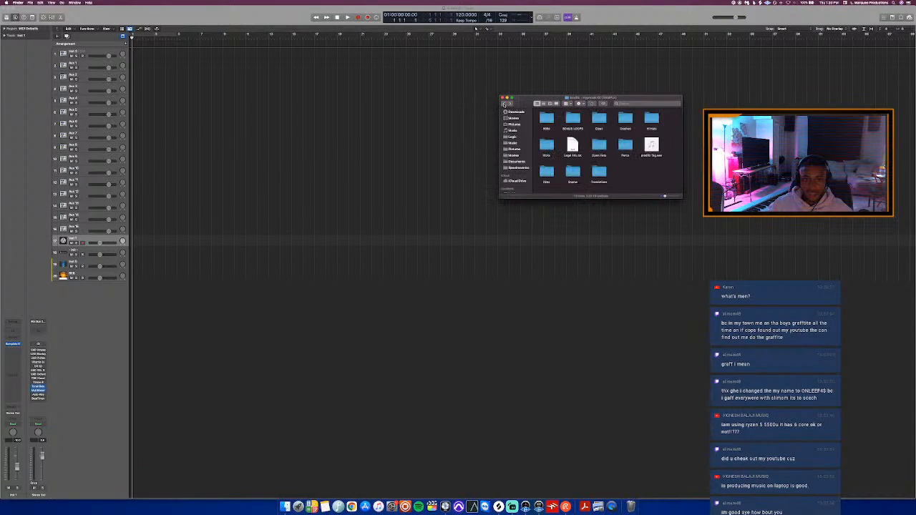
pyautogui.hotkey('ctrl', 'Up')
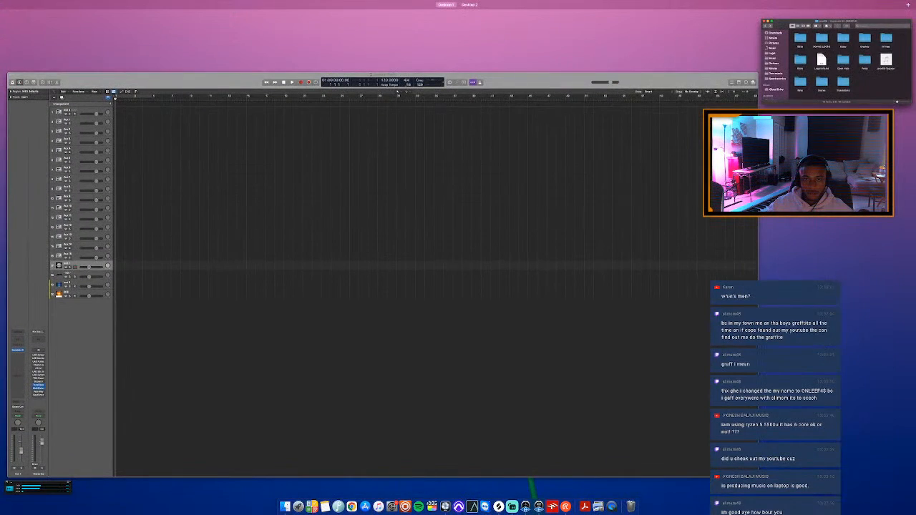
pyautogui.hotkey('ctrl', 'Up')
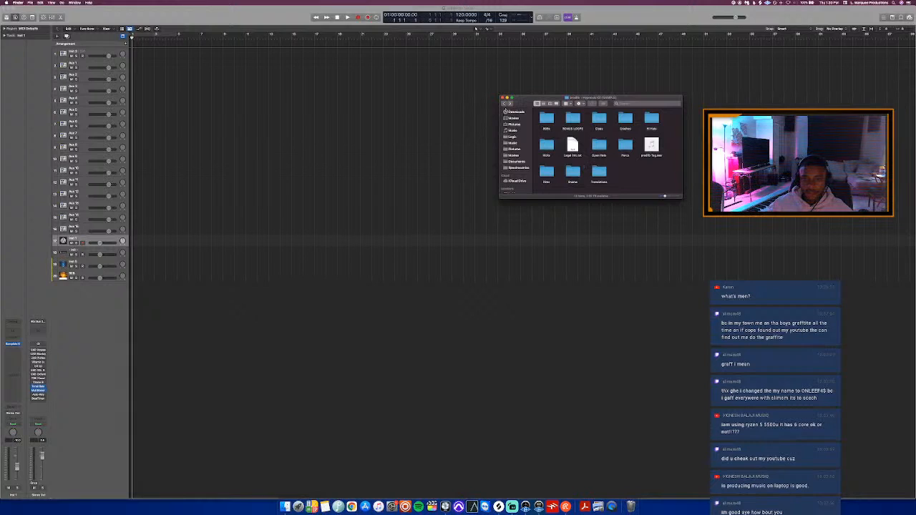
pyautogui.click(504, 105)
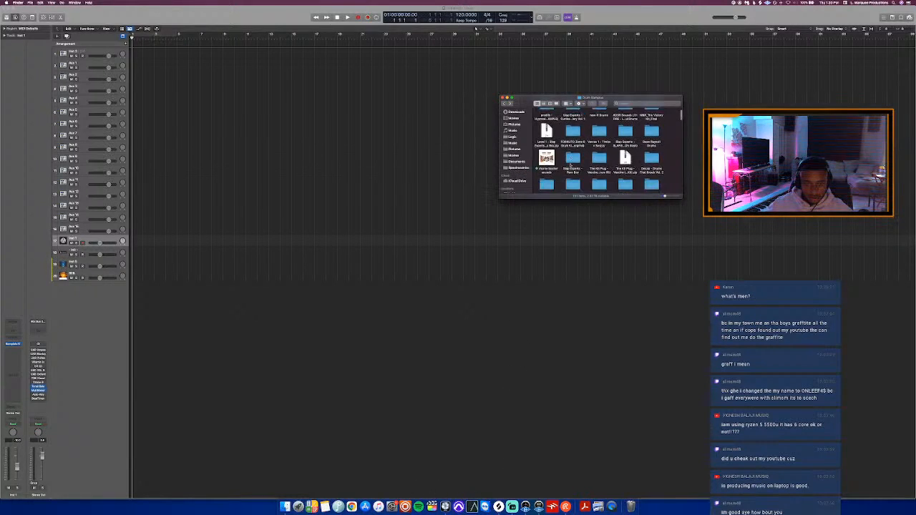
pyautogui.click(512, 142)
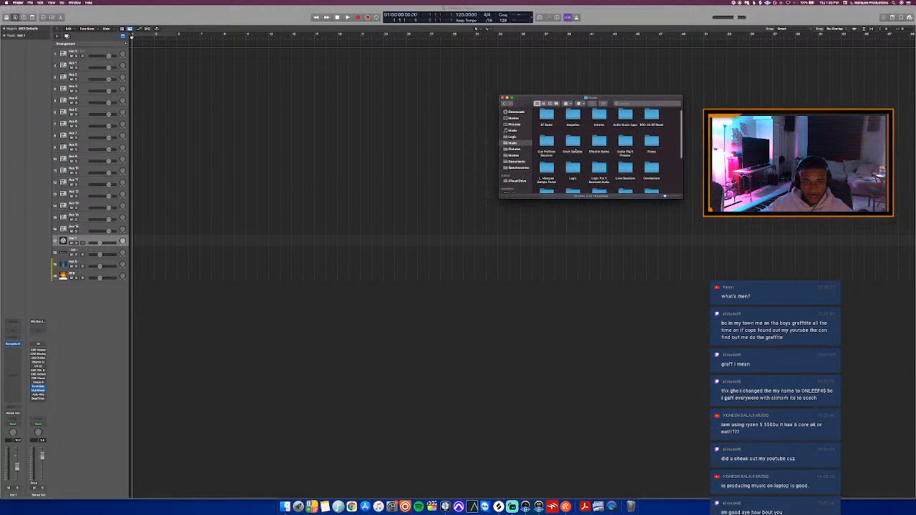
pyautogui.scroll(-5, 578, 151)
pyautogui.doubleClick(548, 161)
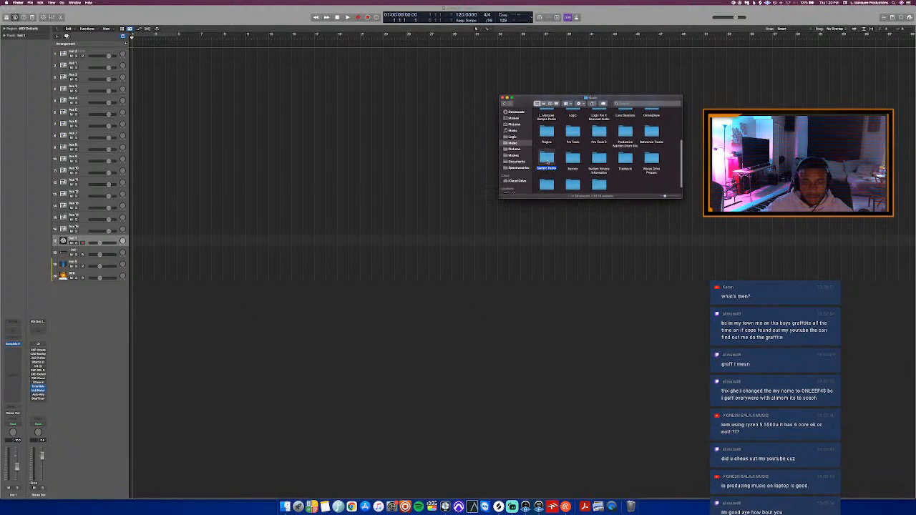
# - Look through the contents of the Sample Packs folder for a pack to start the new beat from
pyautogui.scroll(-5, 548, 162)
pyautogui.scroll(-5, 636, 159)
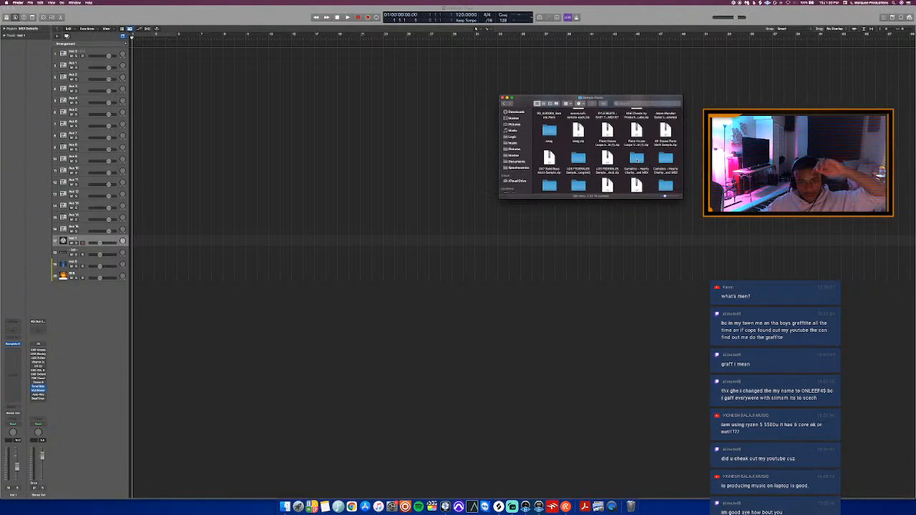
pyautogui.scroll(2, 636, 159)
pyautogui.scroll(-3, 636, 162)
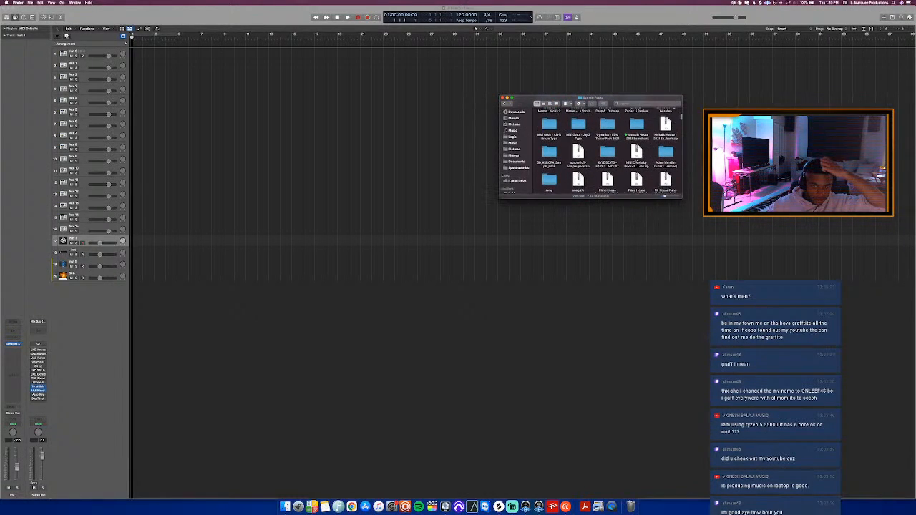
pyautogui.scroll(-10, 636, 162)
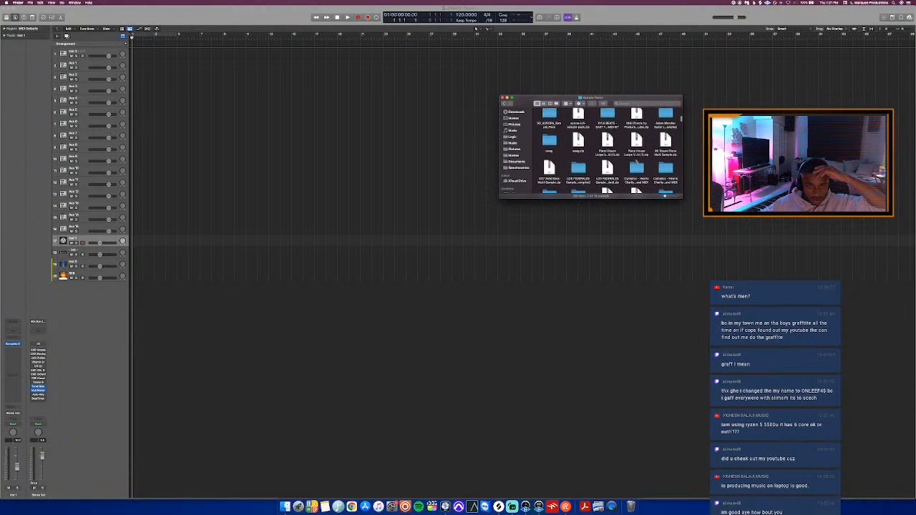
pyautogui.scroll(-5, 636, 162)
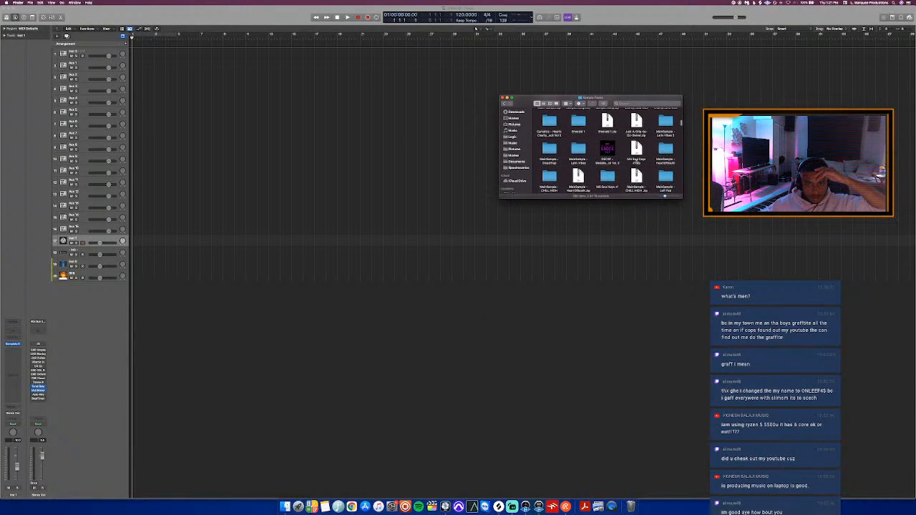
pyautogui.scroll(-4, 636, 162)
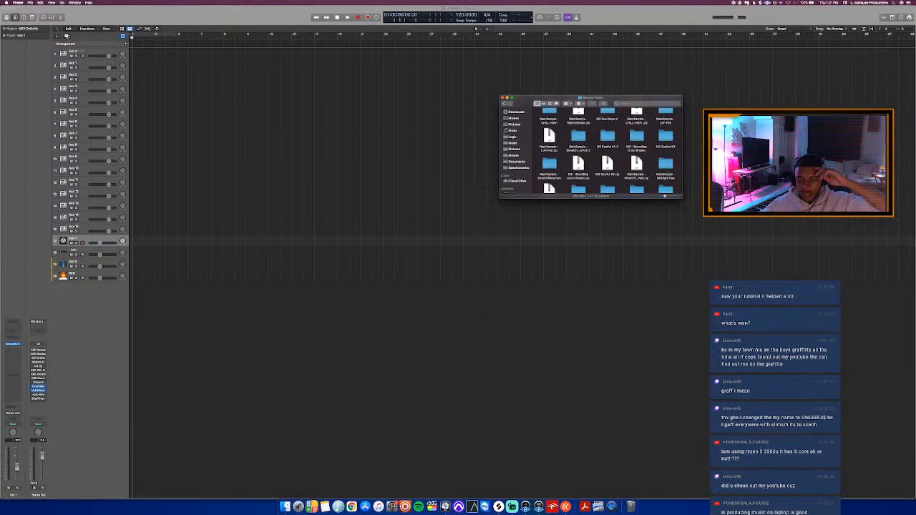
pyautogui.scroll(-4, 636, 162)
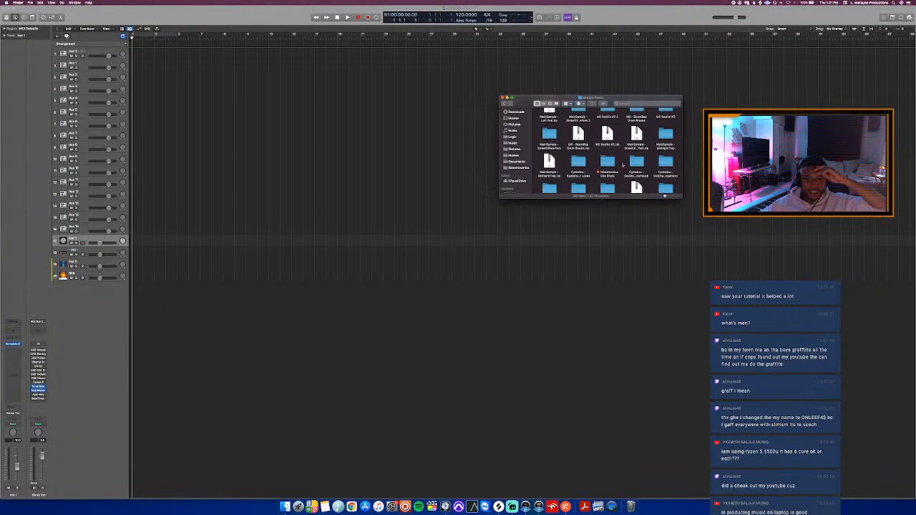
pyautogui.scroll(-6, 623, 165)
pyautogui.scroll(-6, 622, 166)
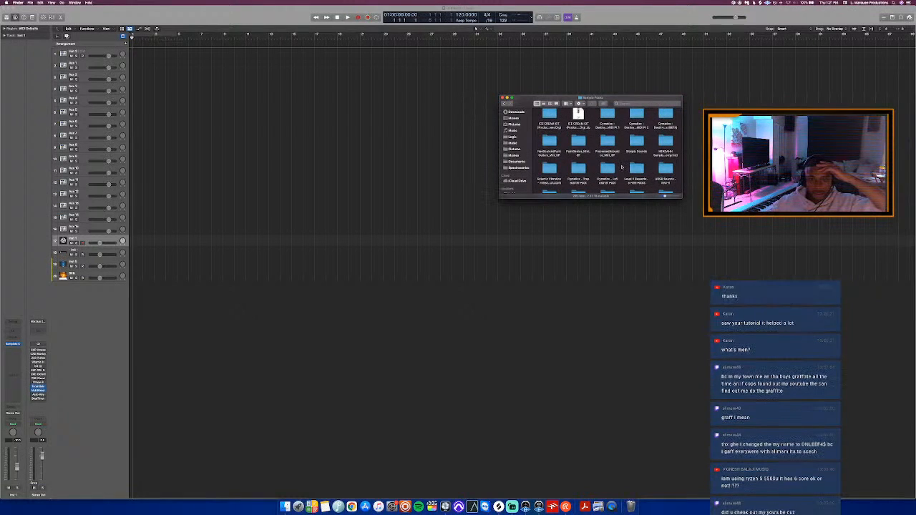
pyautogui.scroll(-2, 622, 167)
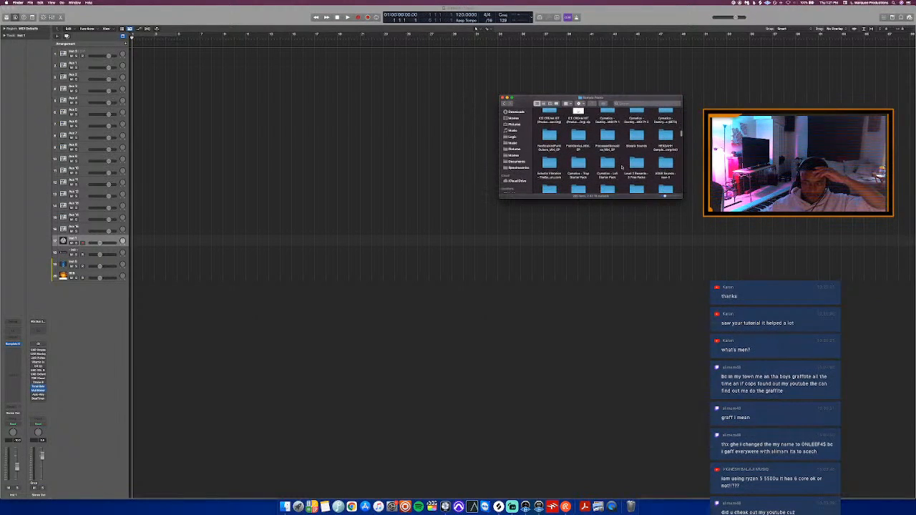
pyautogui.scroll(-3, 621, 167)
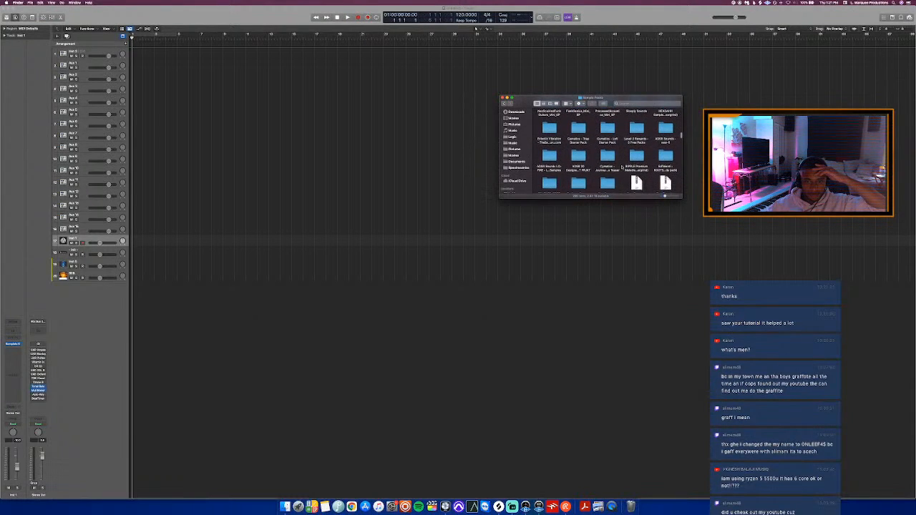
pyautogui.scroll(-5, 622, 167)
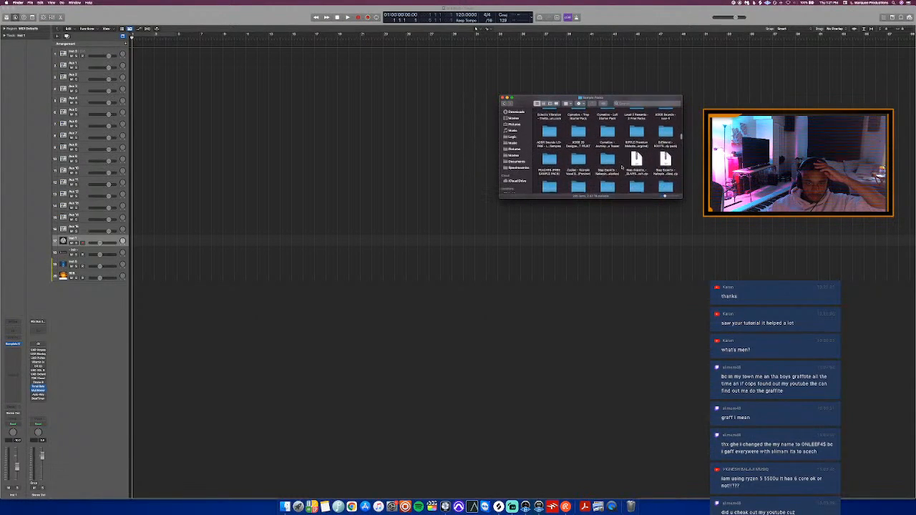
pyautogui.scroll(-8, 622, 167)
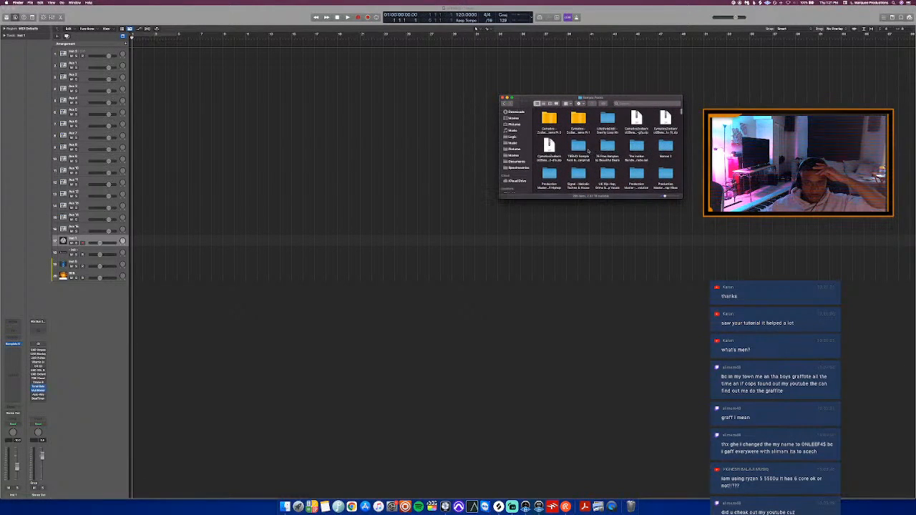
# - Open the TREND sample pack and its Melodies folder
pyautogui.doubleClick(578, 148)
pyautogui.click(576, 117)
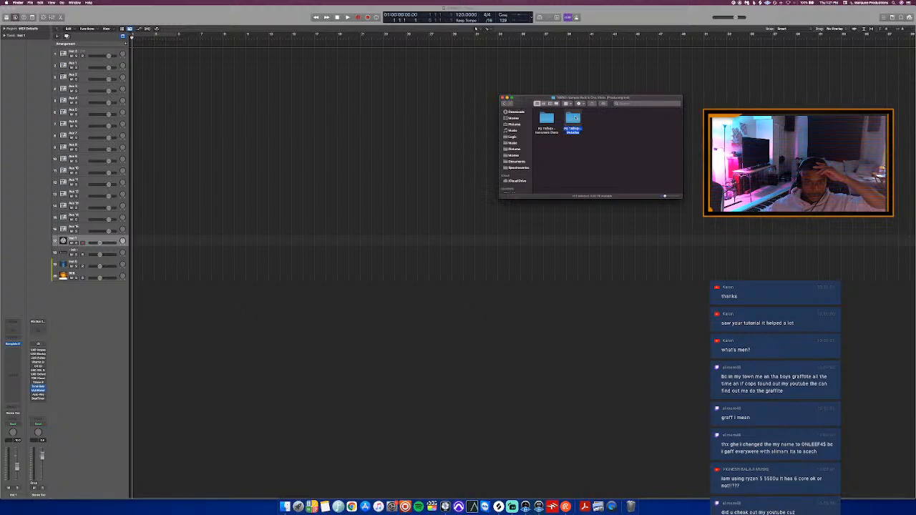
pyautogui.doubleClick(575, 118)
# - Preview the pack's melody loops one after another, including Darkness and Forest
pyautogui.click(599, 119)
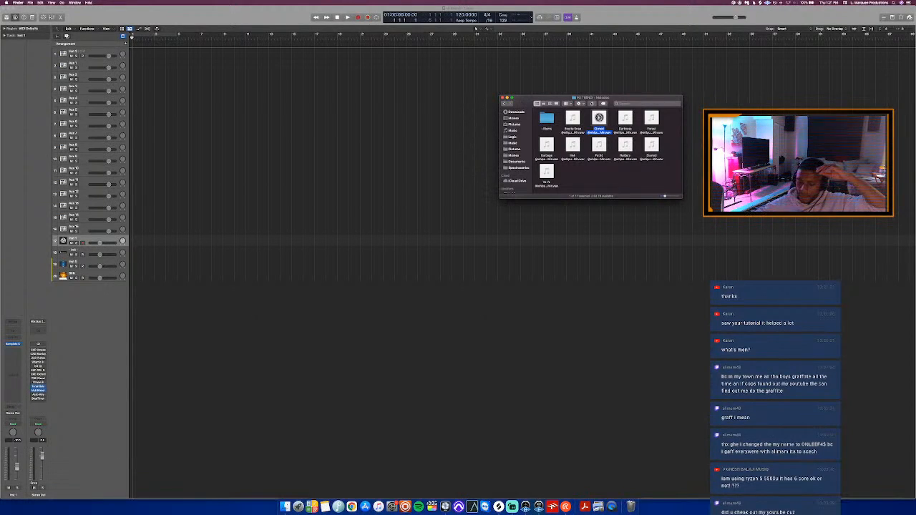
pyautogui.click(625, 118)
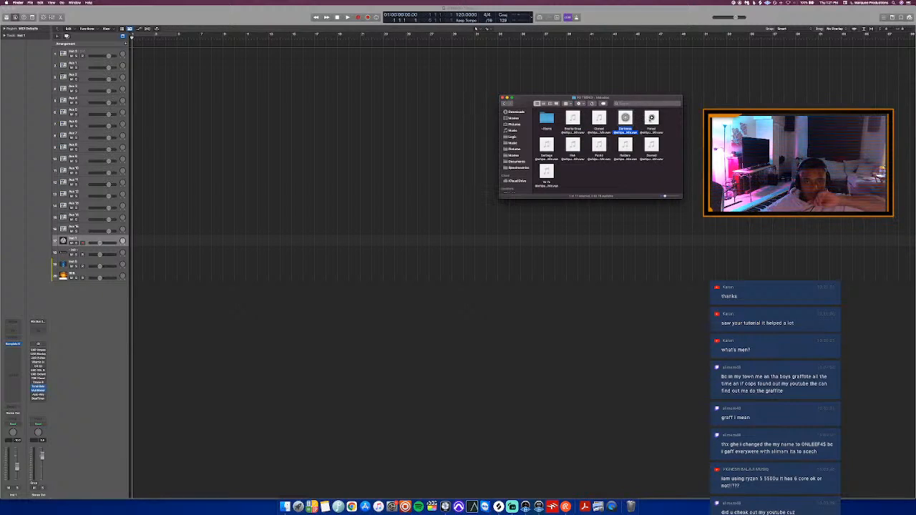
pyautogui.click(651, 118)
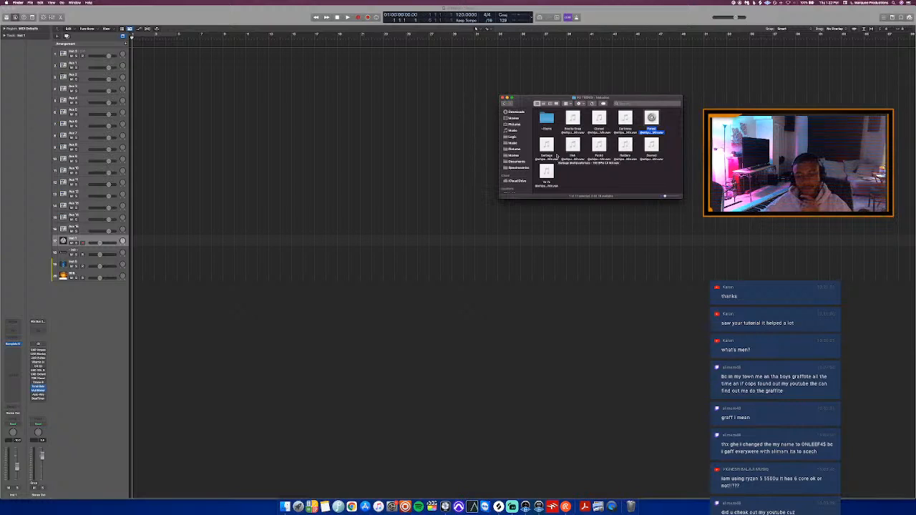
pyautogui.moveTo(547, 147)
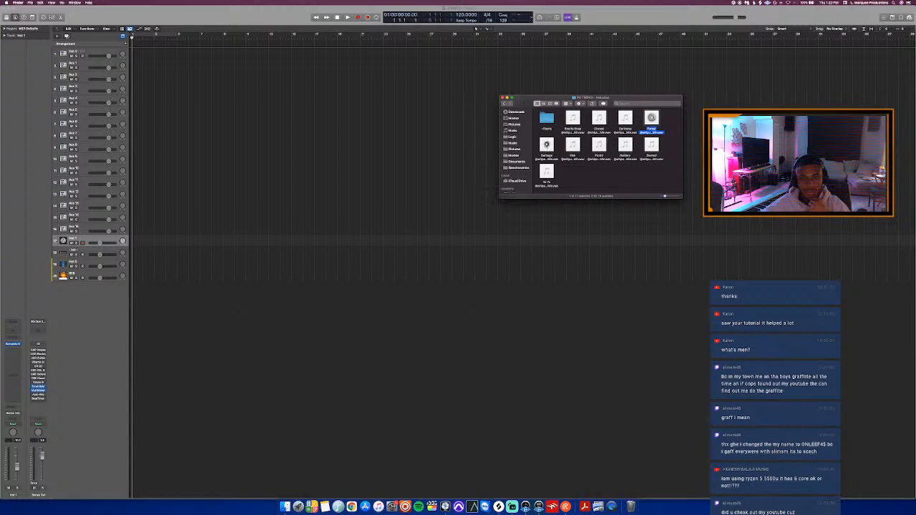
pyautogui.click(546, 145)
pyautogui.moveTo(571, 147)
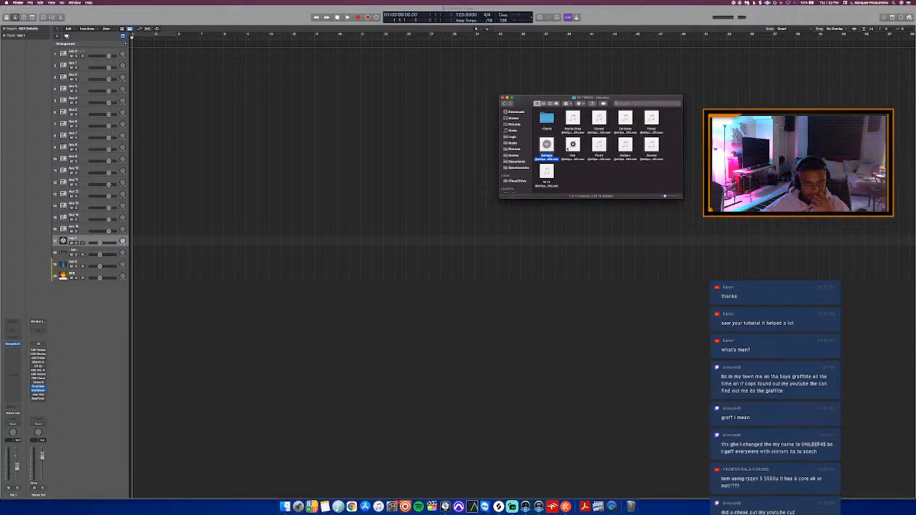
pyautogui.click(572, 145)
pyautogui.moveTo(599, 145)
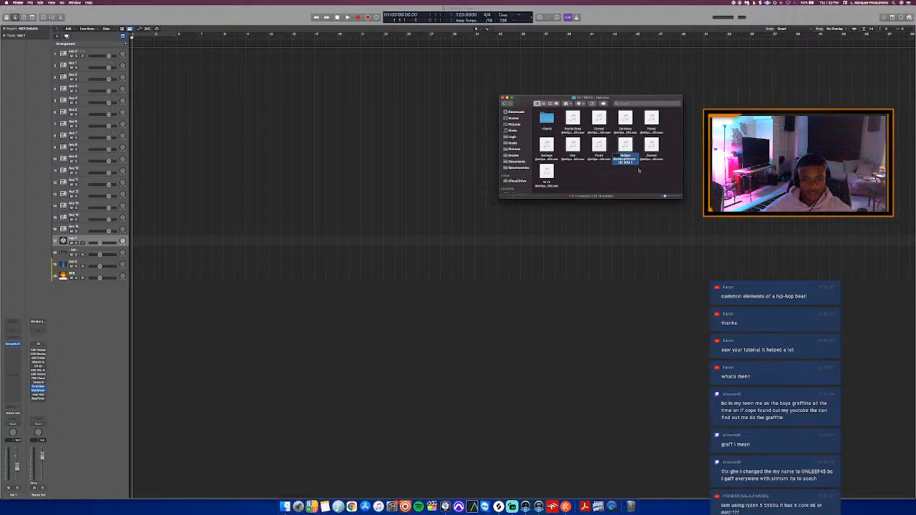
# - Set the project tempo to 155 BPM and import the Raiden loop at bar 1 on a new track above Inst 1
pyautogui.click(458, 15)
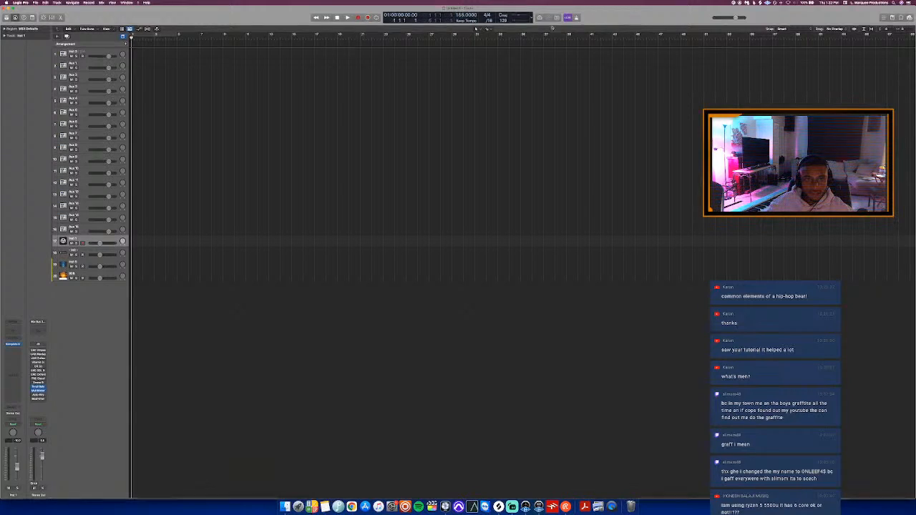
pyautogui.hotkey('ctrl', 'Up')
pyautogui.click(781, 63)
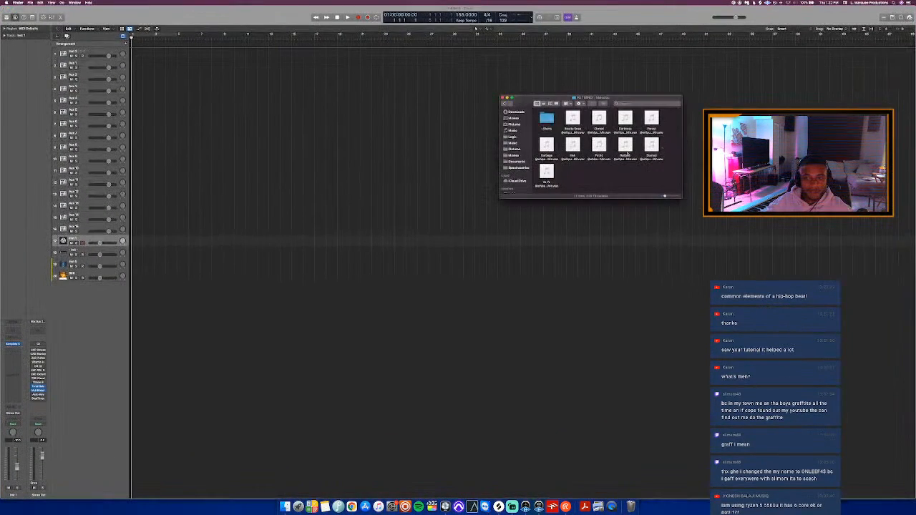
pyautogui.moveTo(553, 206); pyautogui.dragTo(132, 292)
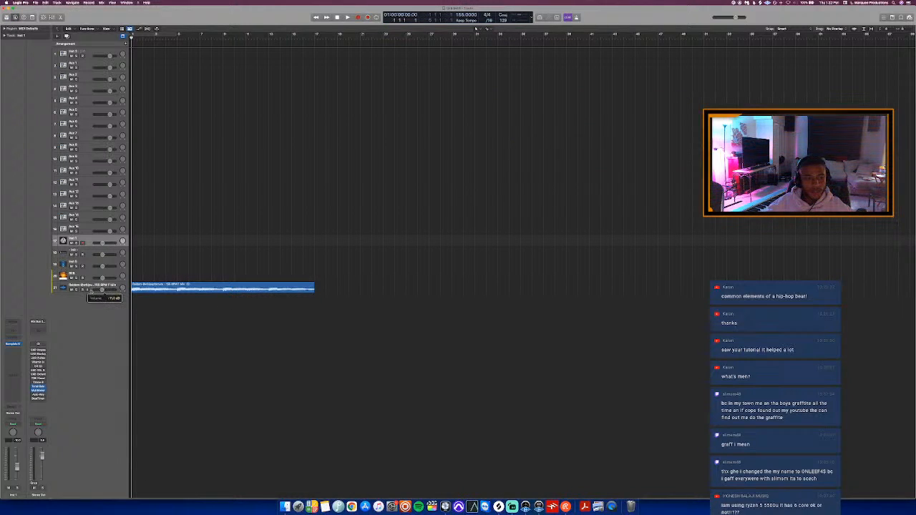
pyautogui.moveTo(91, 289); pyautogui.dragTo(96, 238)
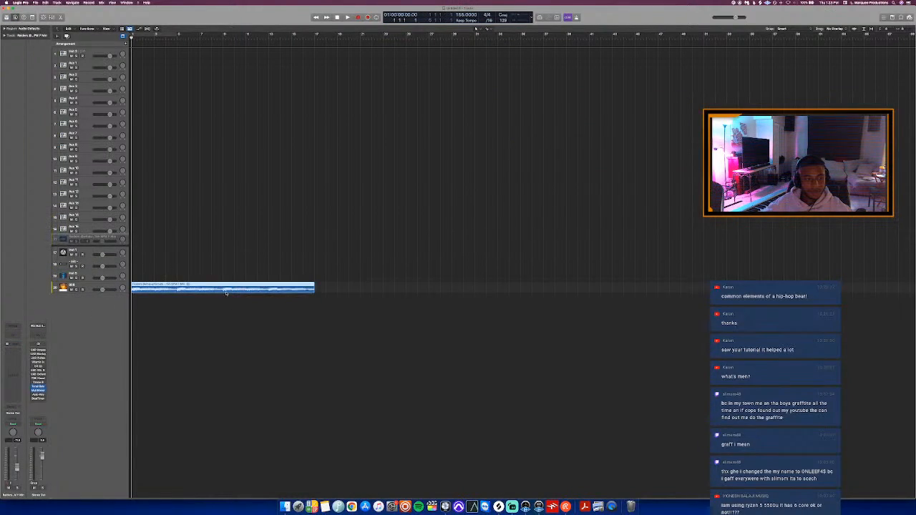
# - Play the Raiden loop, enable Flex on its track with a flex mode chosen, and hide the Flex view again
pyautogui.press('space')
pyautogui.press('super+f')
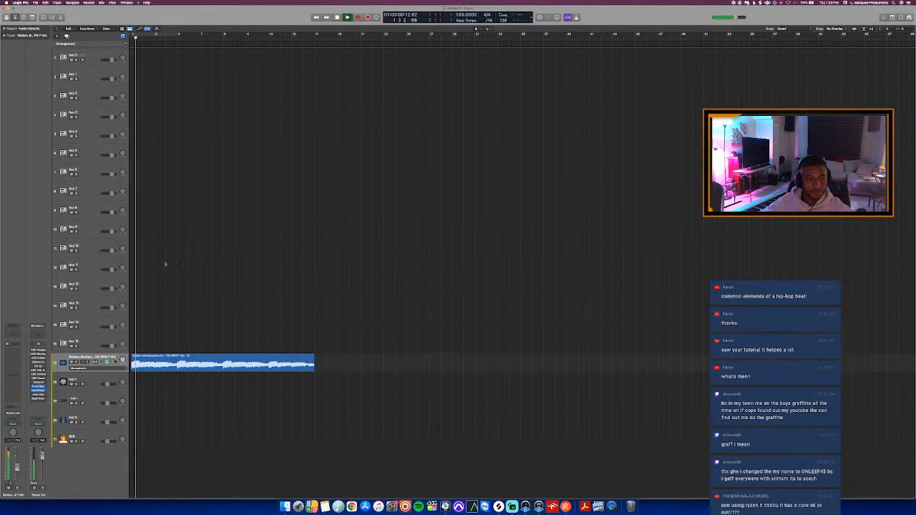
pyautogui.click(95, 363)
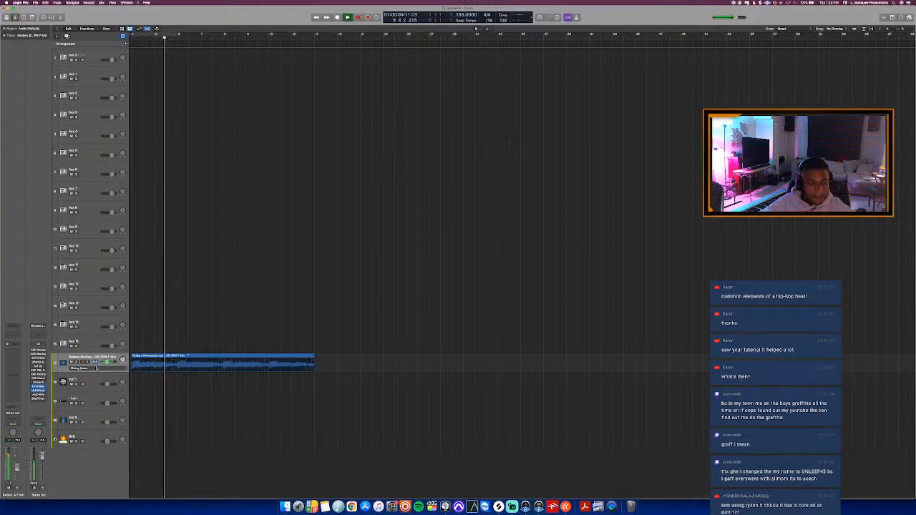
pyautogui.click(96, 363)
pyautogui.click(90, 385)
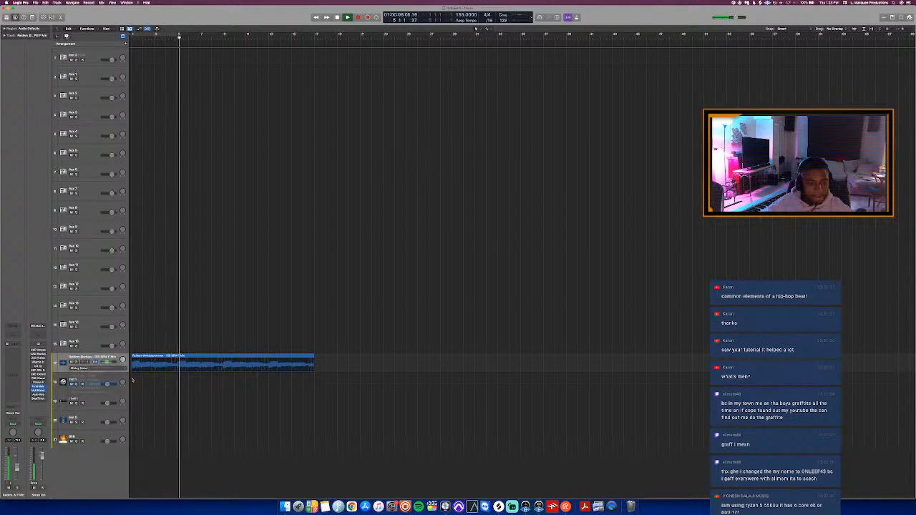
pyautogui.press('super+f')
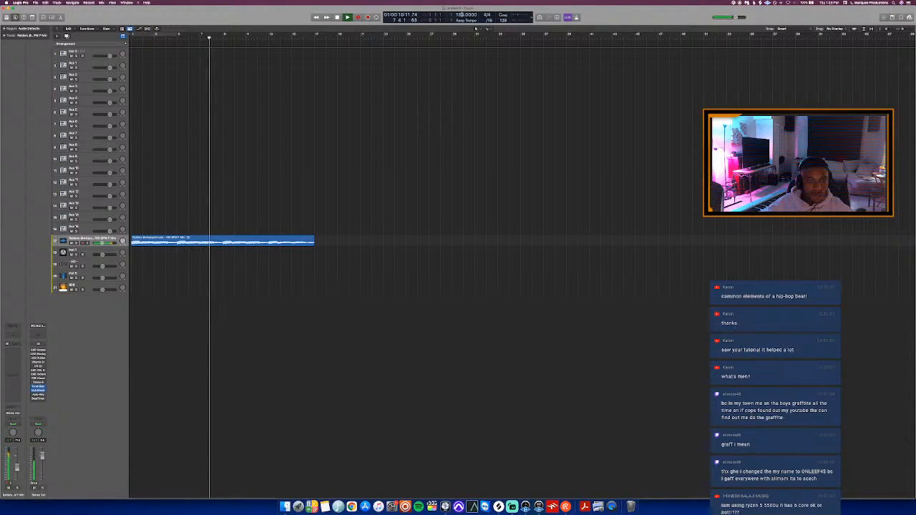
# - Set the project tempo to 165 BPM and play the Raiden loop in a cycle from bar 1 to bar 17
pyautogui.press('space')
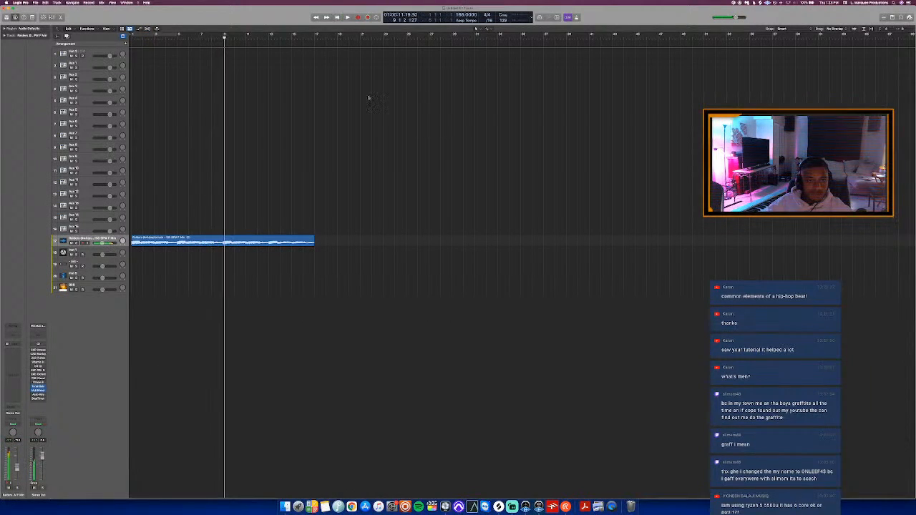
pyautogui.moveTo(132, 34); pyautogui.dragTo(310, 70)
pyautogui.click(179, 243)
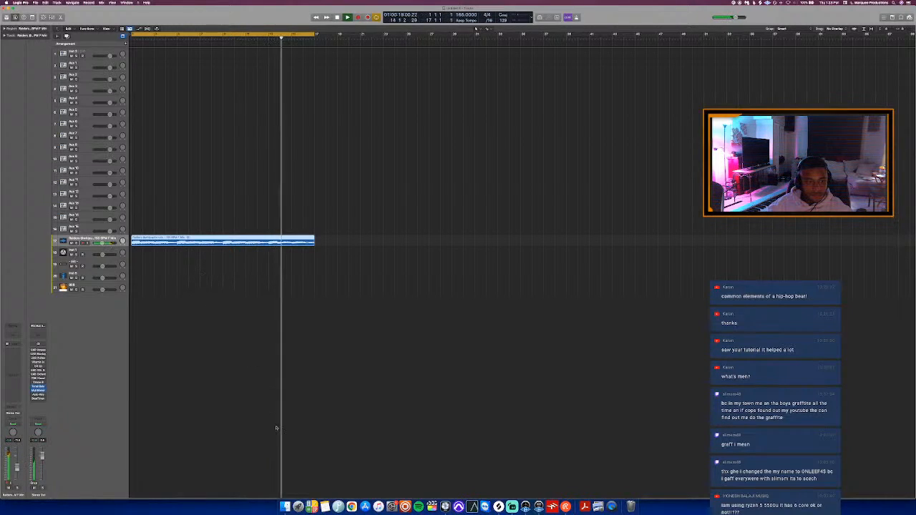
# - Stop playback, switch to the Finder window and preview the Forest melody loop
pyautogui.click(284, 507)
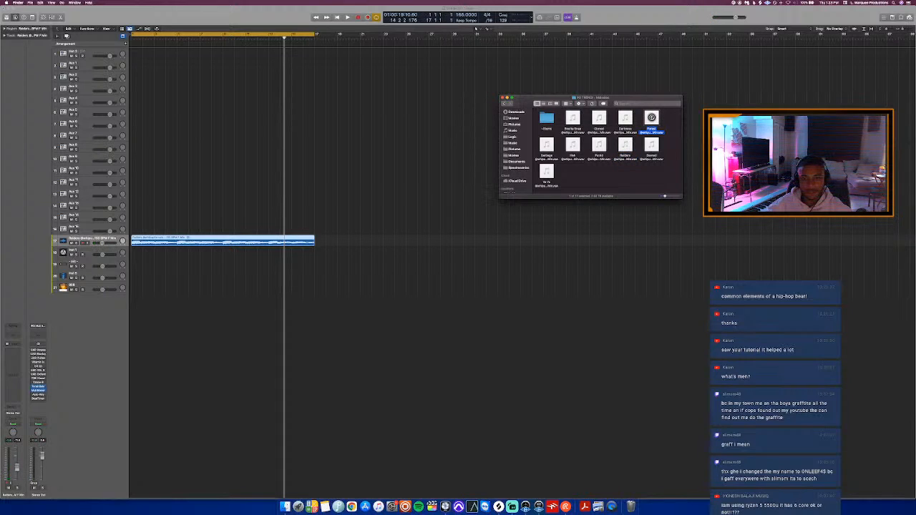
pyautogui.press('space')
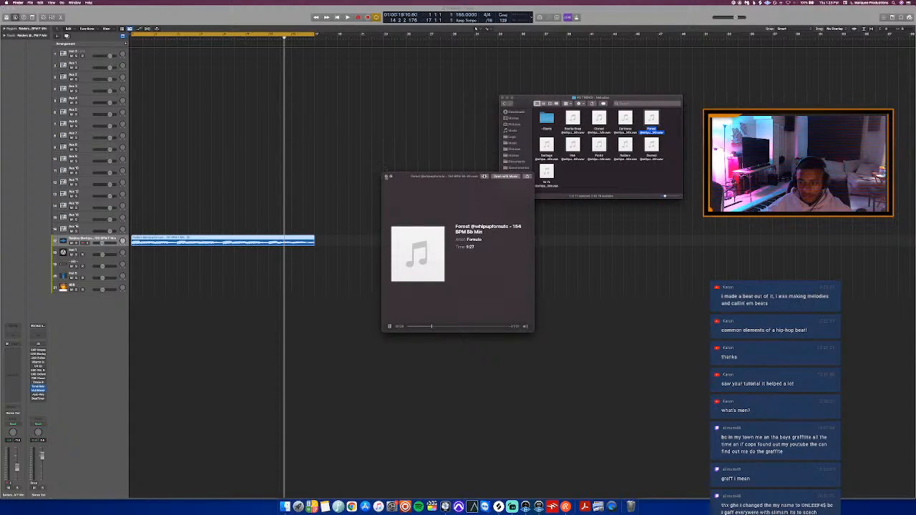
pyautogui.click(385, 176)
# - Return to Logic Pro and delete the Raiden loop's track together with its region
pyautogui.click(332, 239)
pyautogui.click(80, 238)
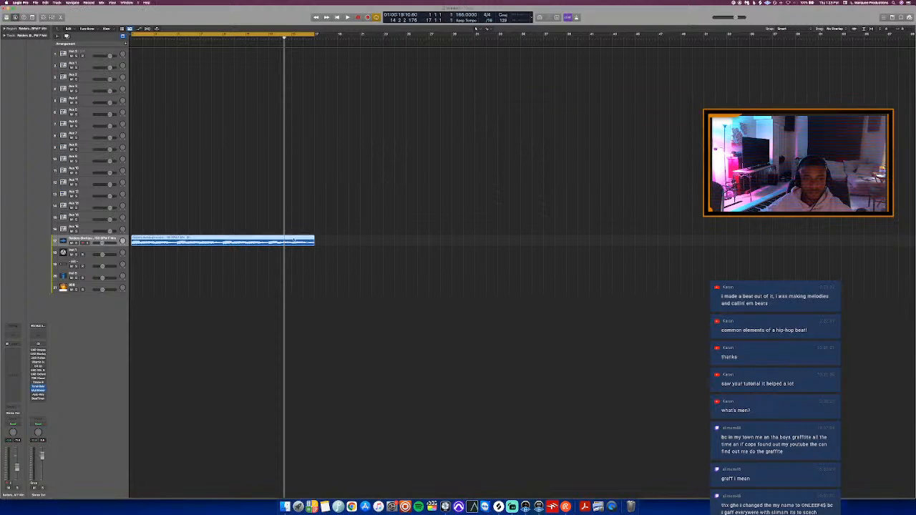
pyautogui.rightClick(79, 238)
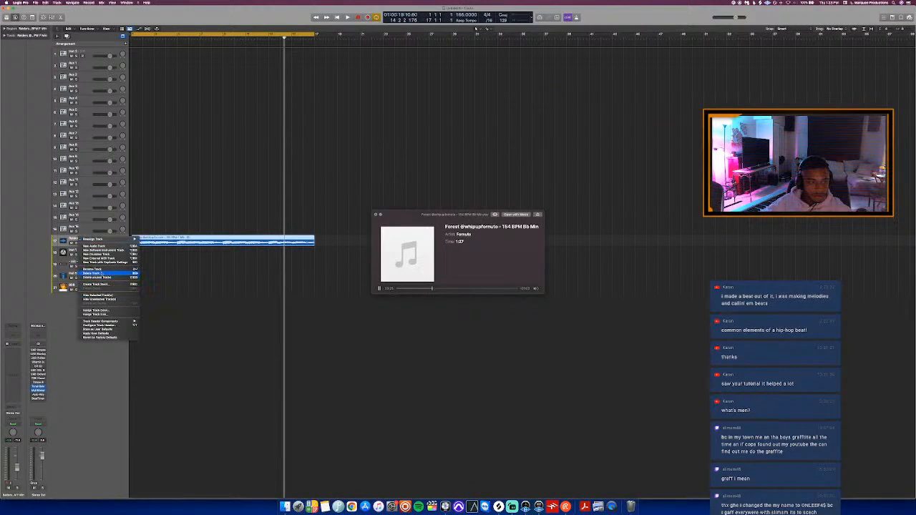
pyautogui.click(102, 273)
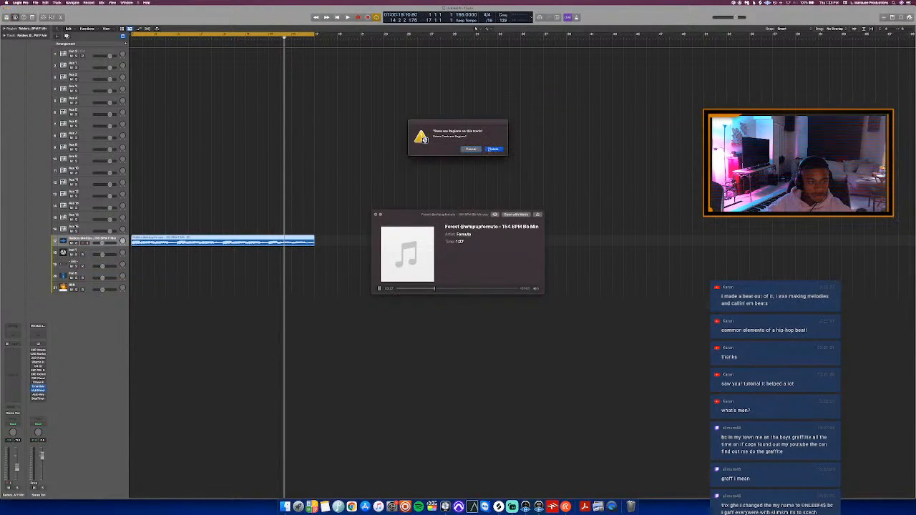
pyautogui.click(498, 145)
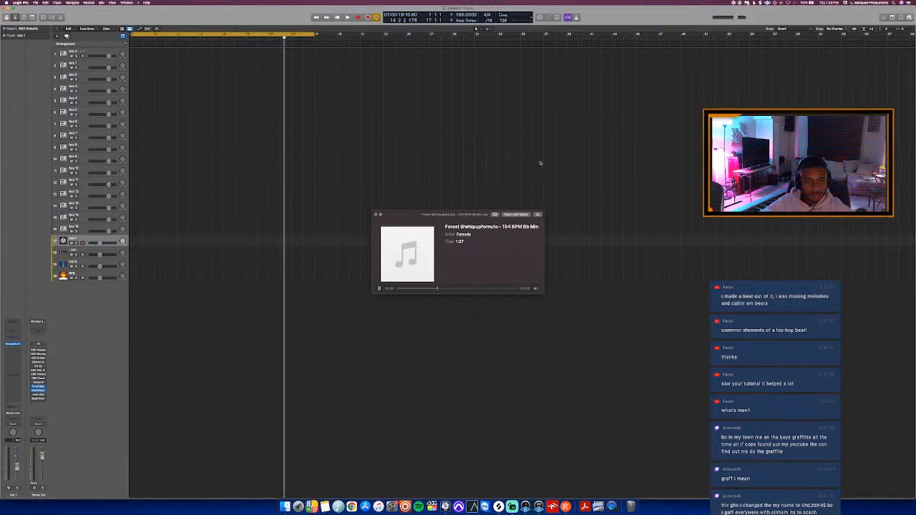
# - Switch to the Finder window and open the Forest folder inside the sample pack's Stems folder
pyautogui.hotkey('ctrl', 'Up')
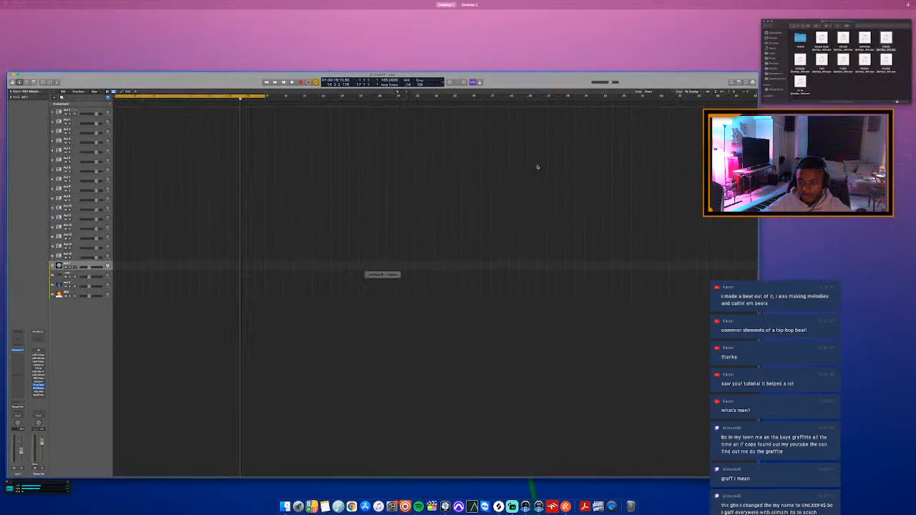
pyautogui.click(847, 88)
pyautogui.doubleClick(547, 119)
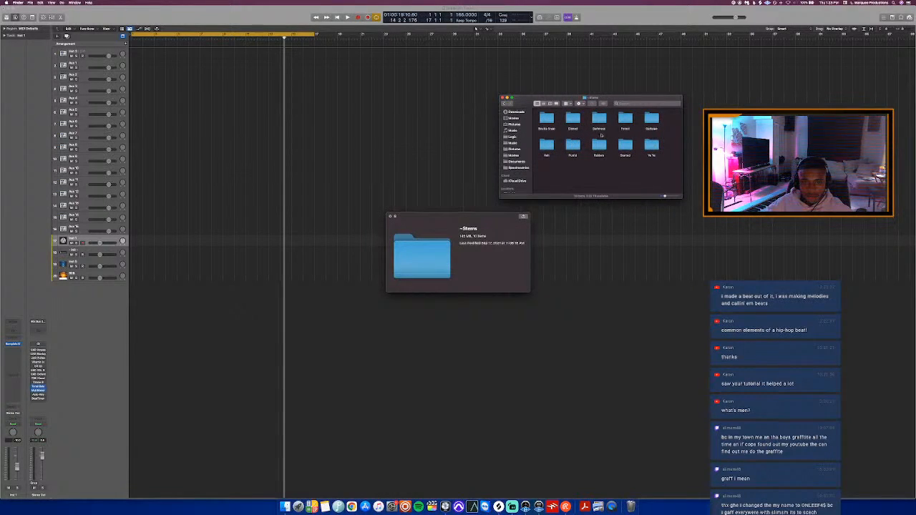
pyautogui.doubleClick(622, 120)
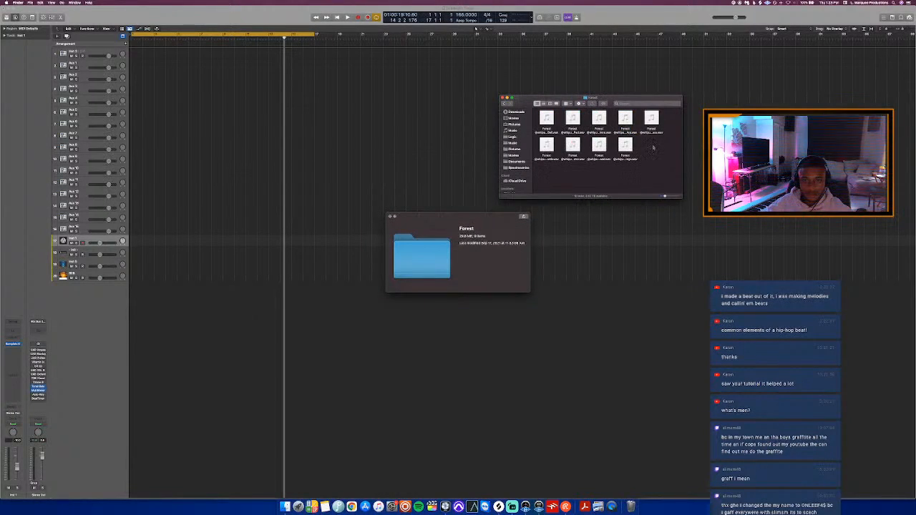
# - Import all the Forest stems into the Logic project at bar 1 on newly created tracks and close the file preview
pyautogui.press('super+a')
pyautogui.moveTo(572, 145); pyautogui.dragTo(129, 292)
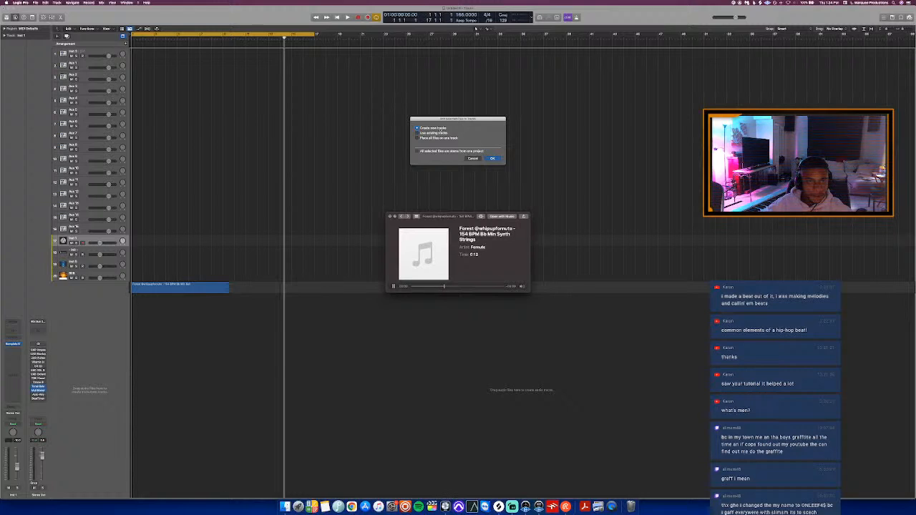
pyautogui.click(493, 159)
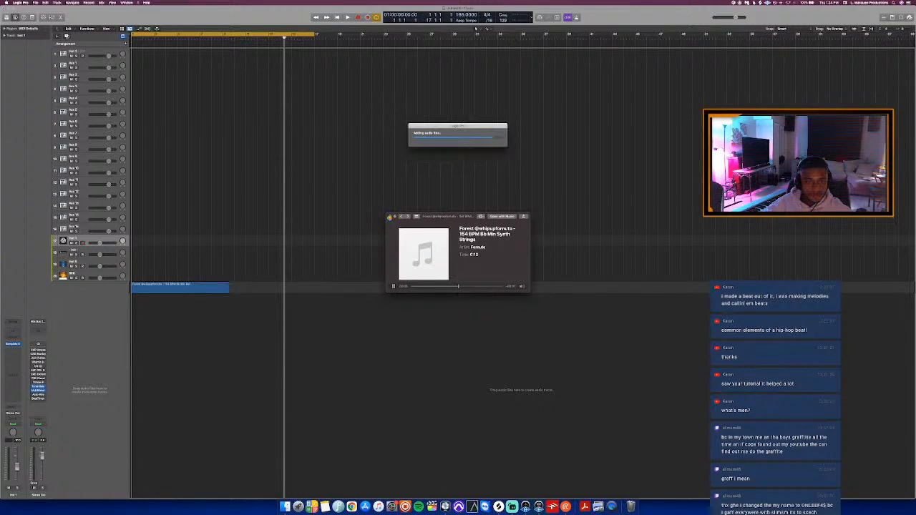
pyautogui.click(391, 216)
pyautogui.click(449, 256)
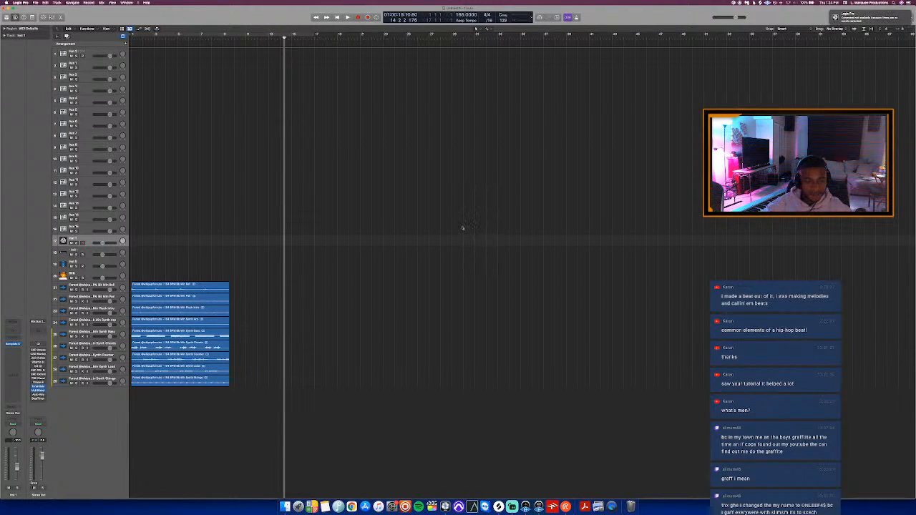
# - Return the playhead to the beginning, set the project tempo to 154 BPM and play the stems
pyautogui.press('Return')
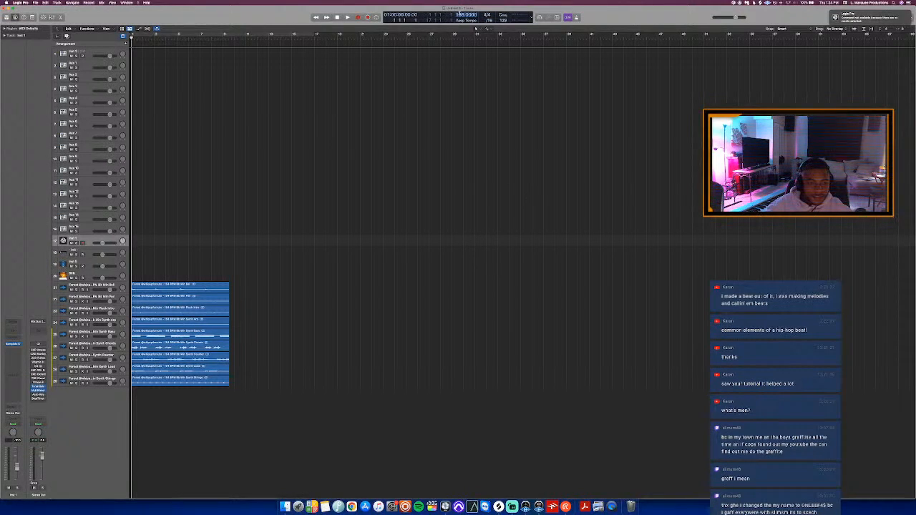
pyautogui.write('154')
pyautogui.press('Return')
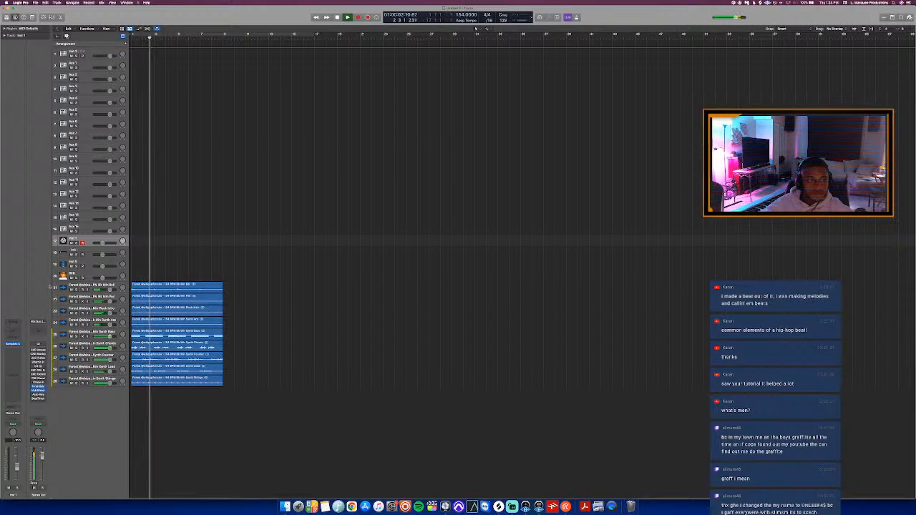
# - Lower the volume of all the Forest stem tracks together, then mute the Synth Bass track
pyautogui.click(113, 285)
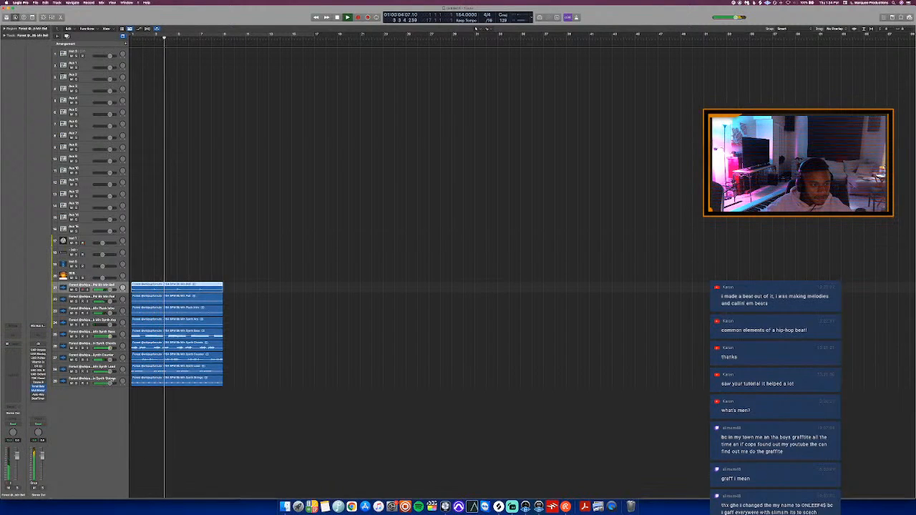
pyautogui.keyDown('shift'); pyautogui.click(112, 380); pyautogui.keyUp('shift')
pyautogui.moveTo(110, 290); pyautogui.dragTo(109, 289)
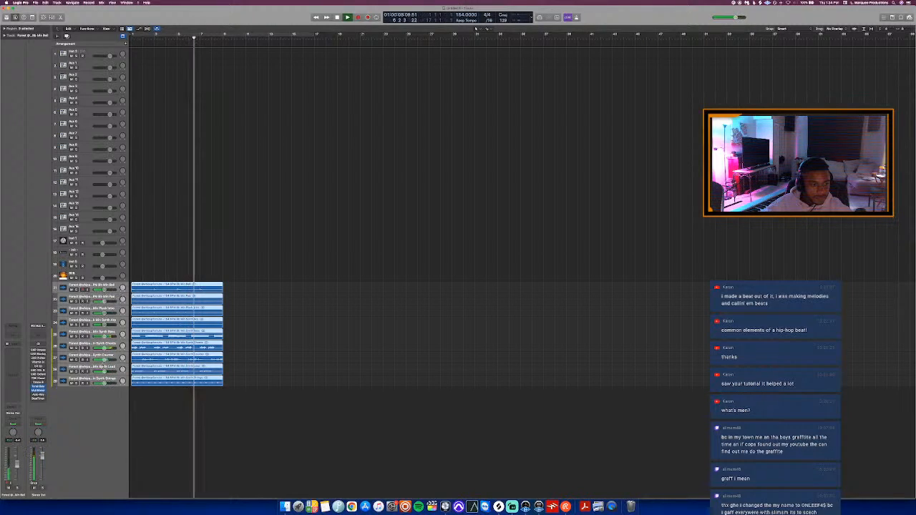
pyautogui.click(105, 335)
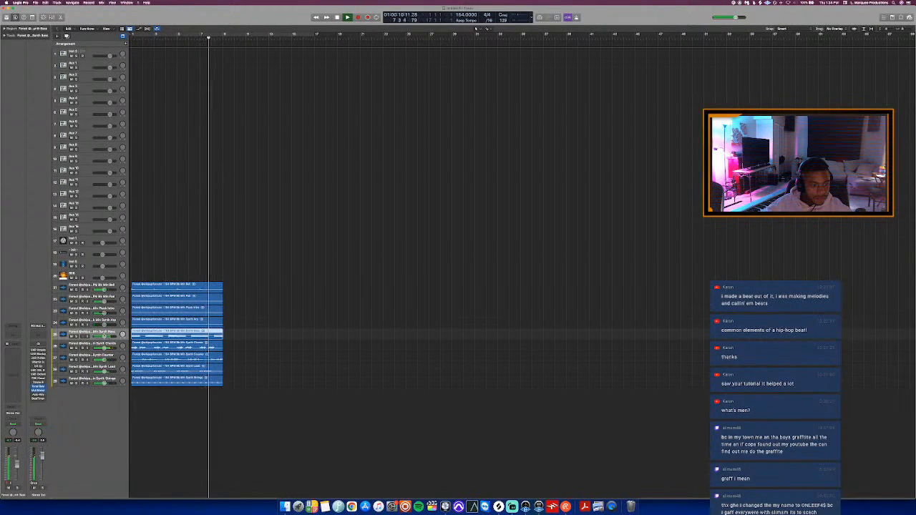
# - Repeat all the Forest stem regions once and cycle playback from bar 1 to bar 17
pyautogui.moveTo(199, 217); pyautogui.dragTo(177, 425)
pyautogui.press('super+r')
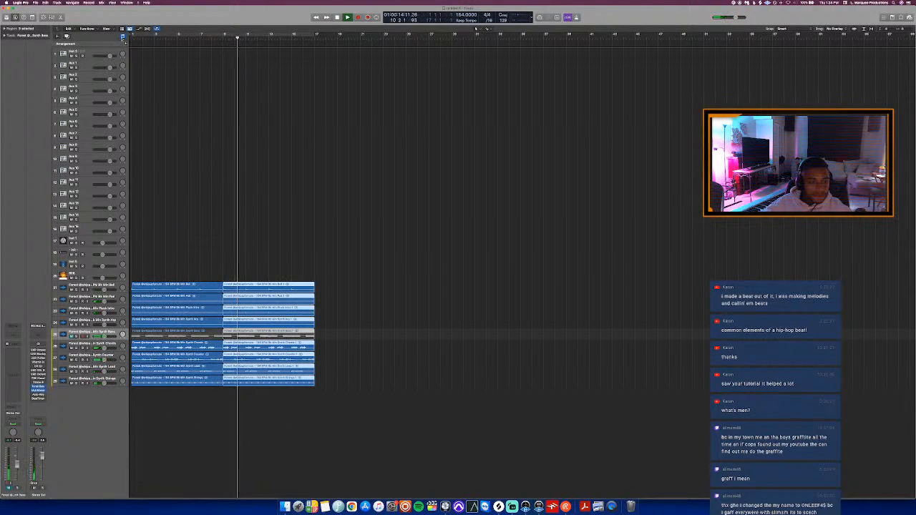
pyautogui.moveTo(132, 34); pyautogui.dragTo(315, 91)
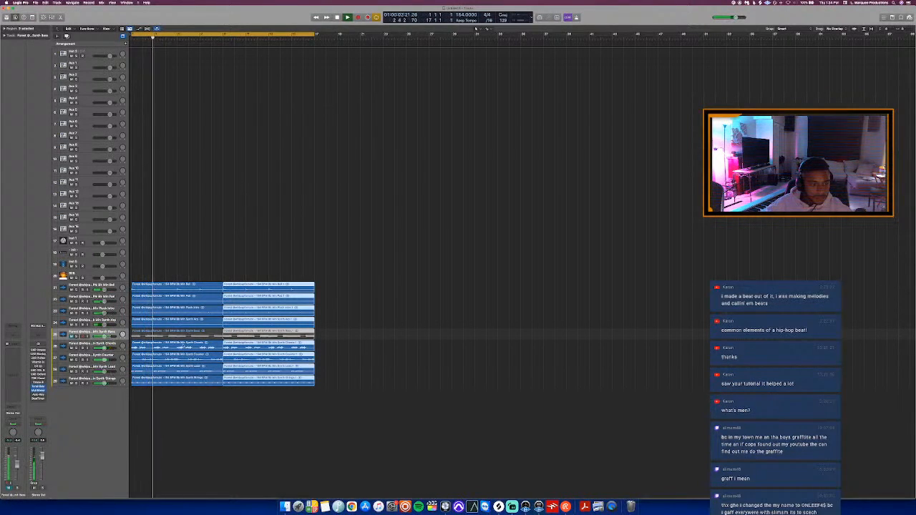
# - Audition the Synth Counter and Synth Lead tracks in solo and mute the first Synth Lead region
pyautogui.click(101, 355)
pyautogui.press('s')
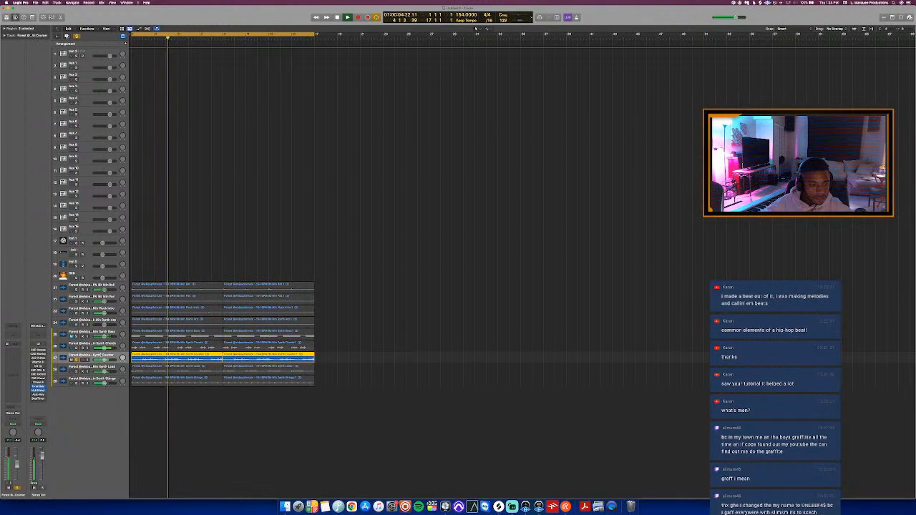
pyautogui.press('s')
pyautogui.press('Down')
pyautogui.press('s')
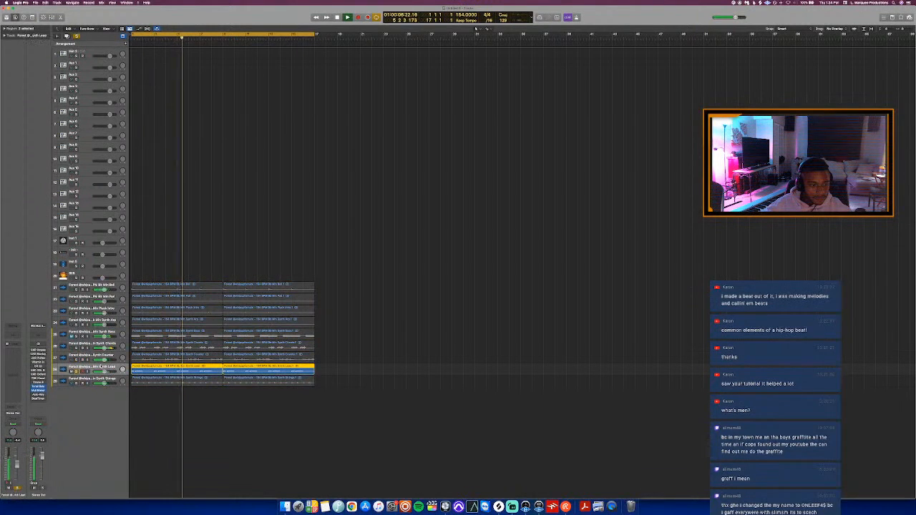
pyautogui.press('s')
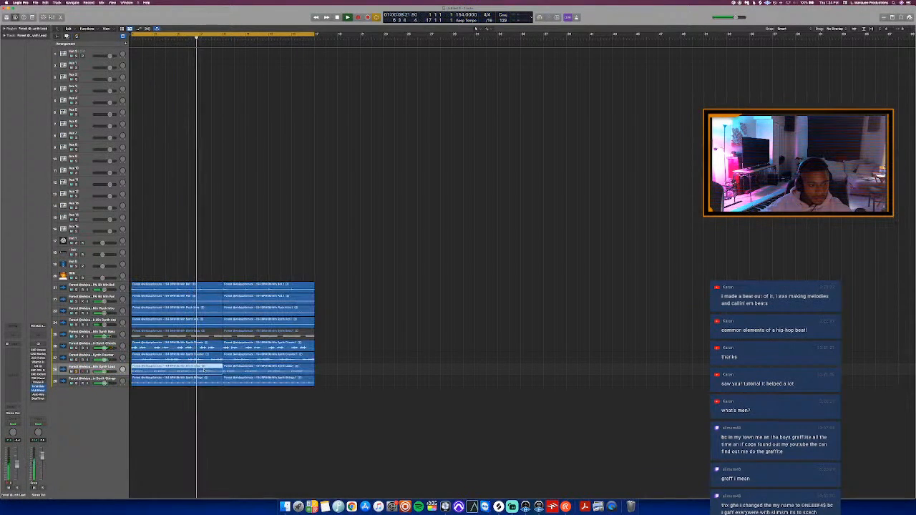
pyautogui.click(205, 369)
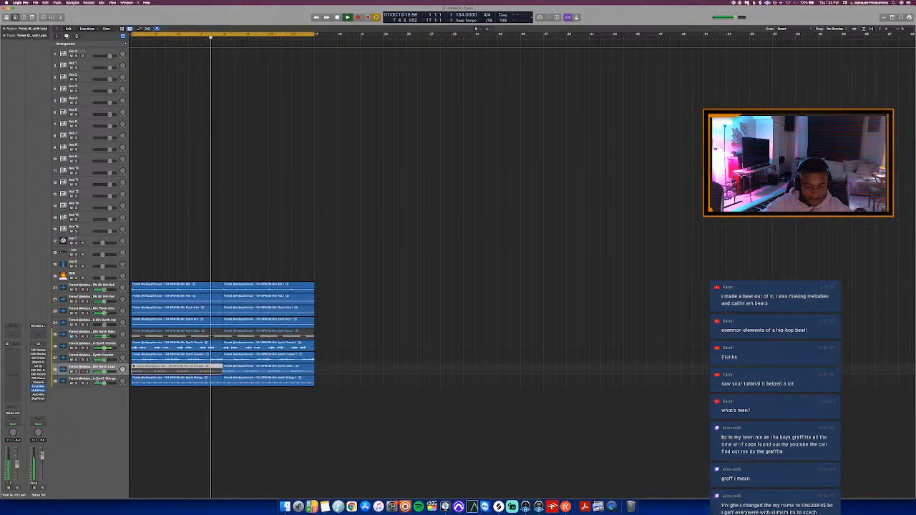
# - Audition the Synth Strings track in solo and mute its first region
pyautogui.press('Down')
pyautogui.press('s')
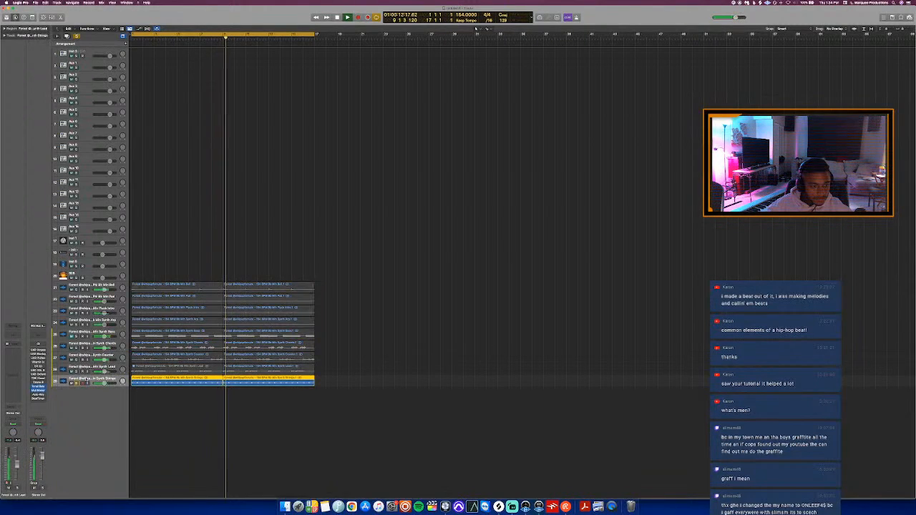
pyautogui.press('s')
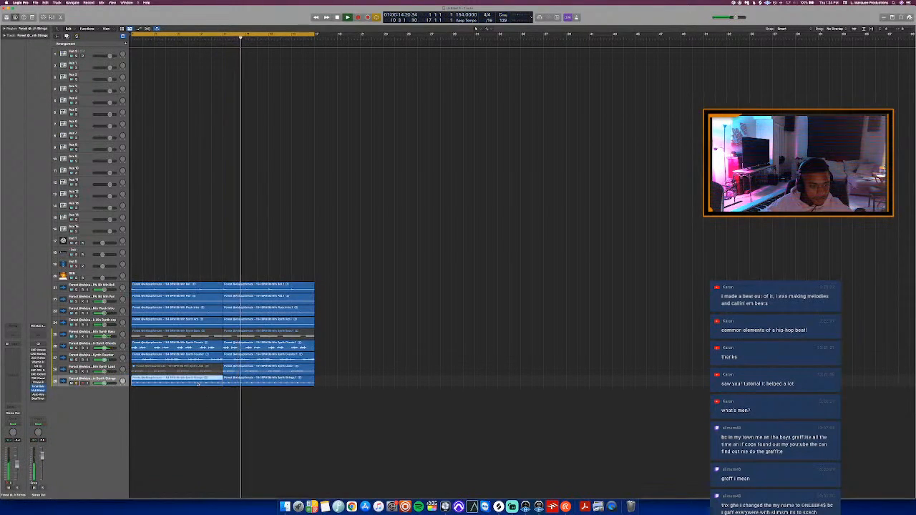
pyautogui.click(198, 384)
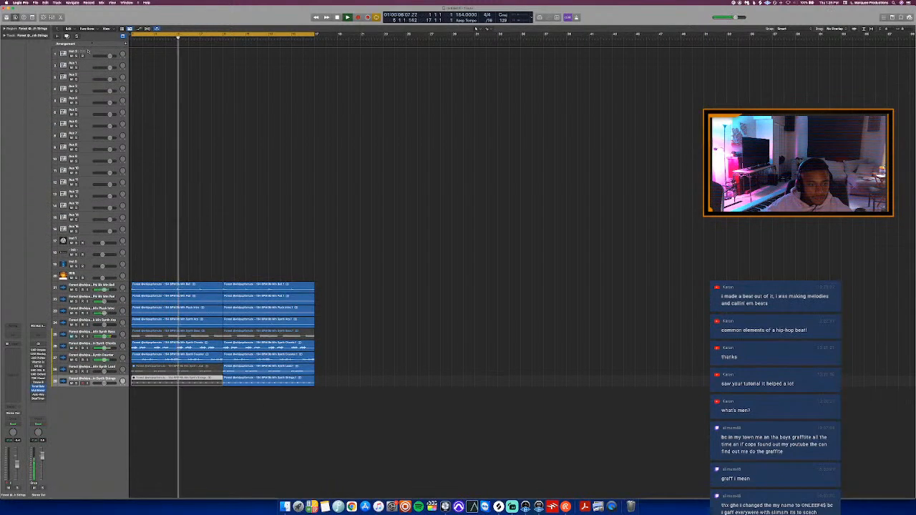
# - Unmute the first Synth Lead region and restart playback from the beginning
pyautogui.click(182, 405)
pyautogui.click(181, 373)
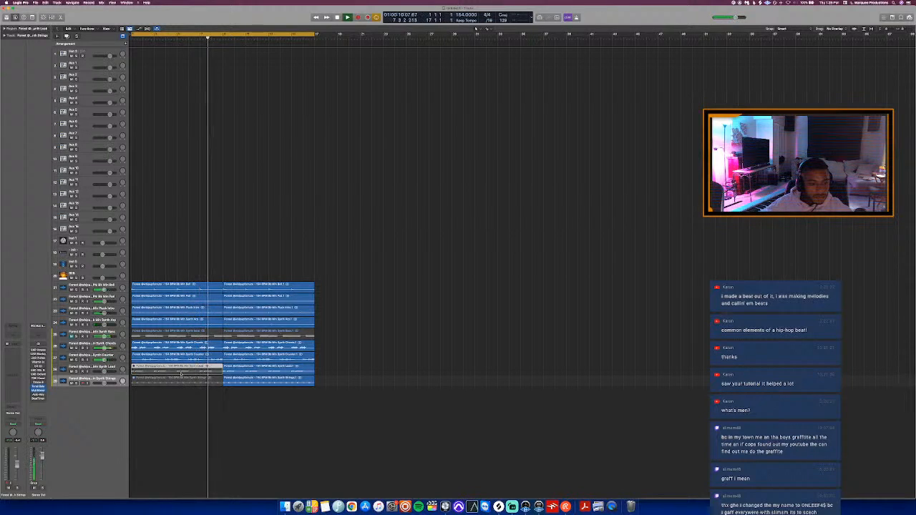
pyautogui.hotkey('ctrl', 'm')
pyautogui.press('Return')
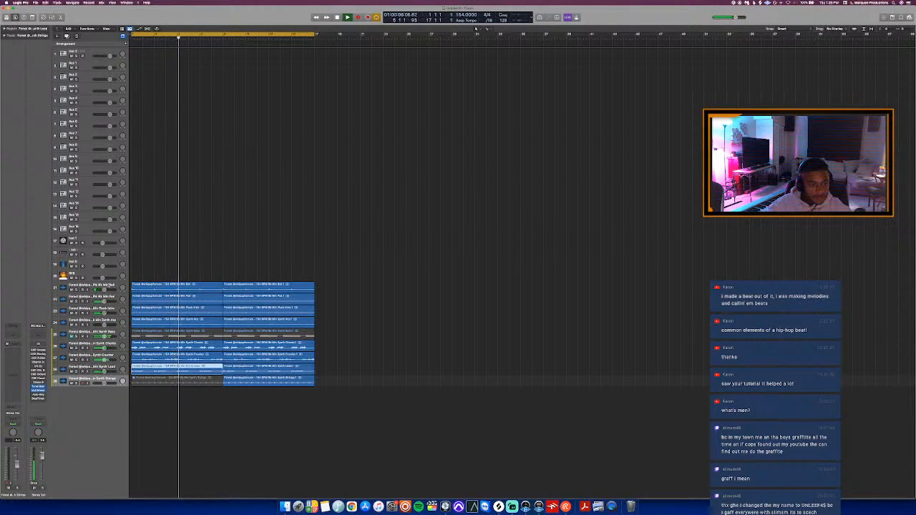
# - Audition the Bell track in solo and mute its first region
pyautogui.click(134, 285)
pyautogui.keyDown('shift'); pyautogui.click(229, 286); pyautogui.keyUp('shift')
pyautogui.press('s')
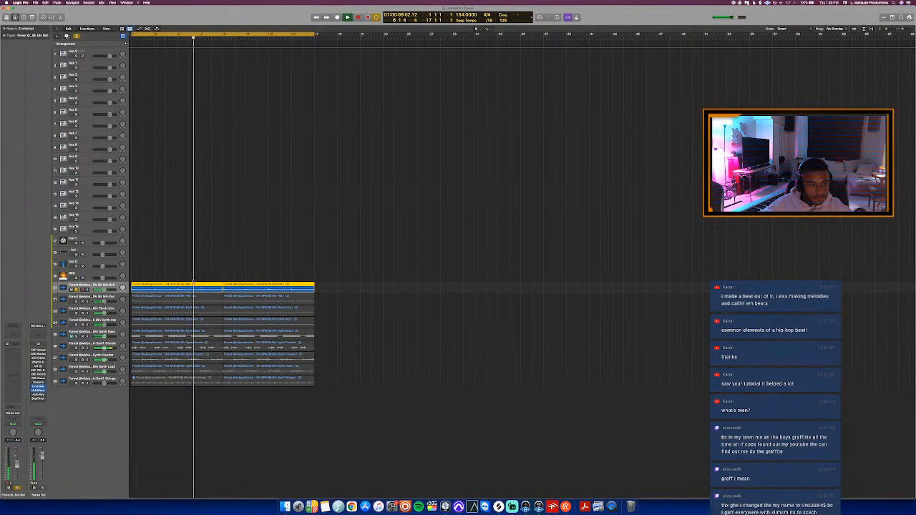
pyautogui.press('s')
pyautogui.click(184, 285)
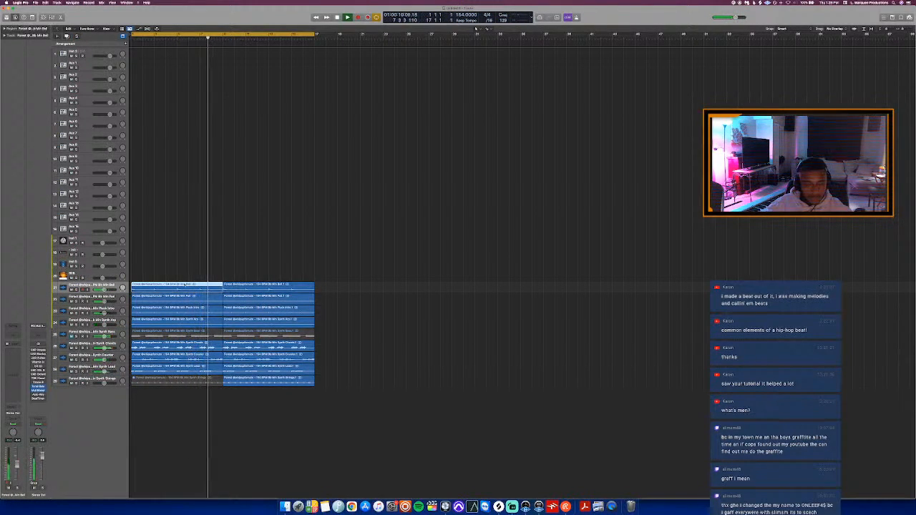
pyautogui.hotkey('ctrl', 'm')
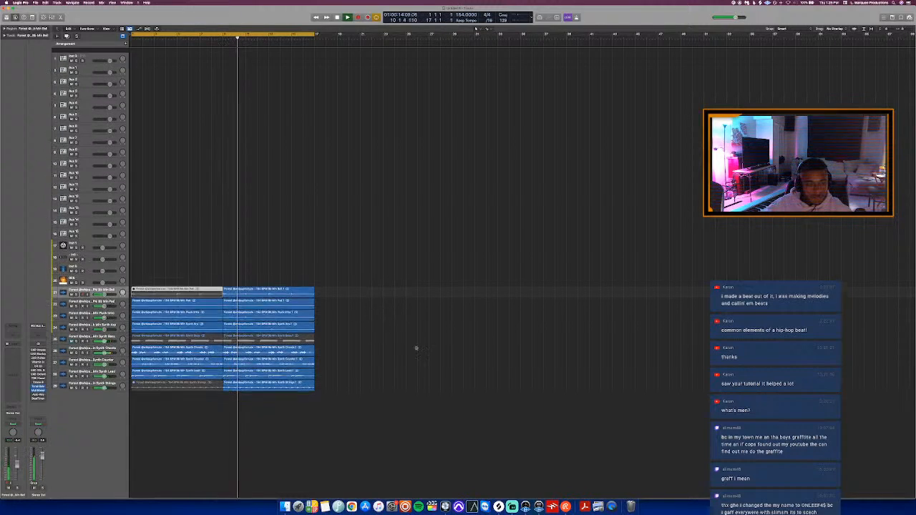
# - Open the Maschine 2 instrument on the first track and browse in Finder to the Drum Samples folder within Music
pyautogui.click(83, 53)
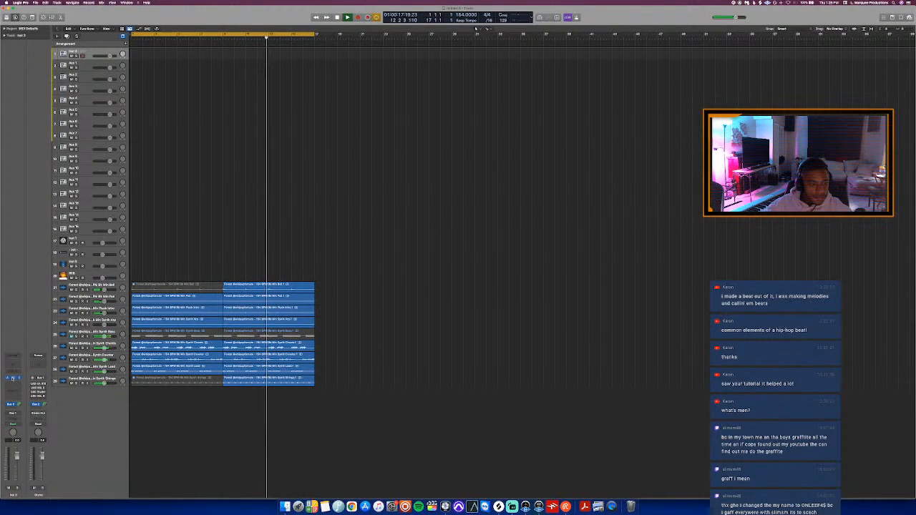
pyautogui.click(13, 379)
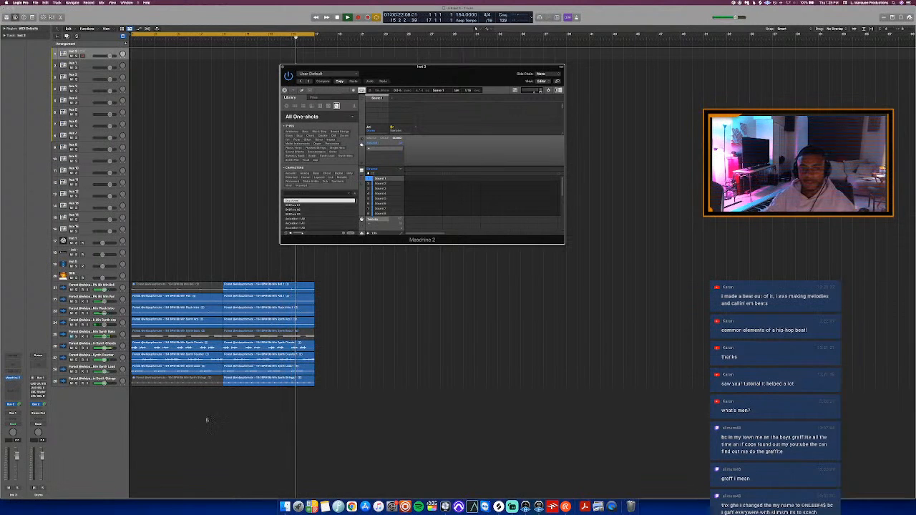
pyautogui.click(284, 507)
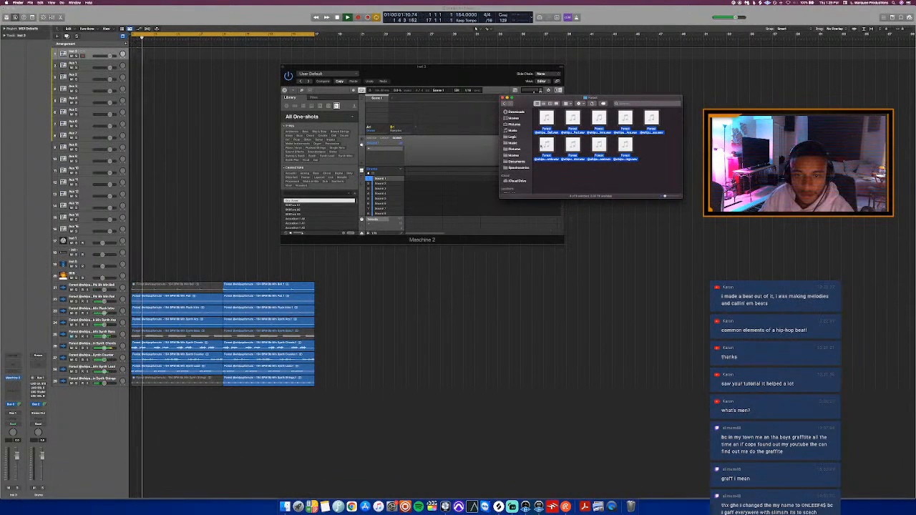
pyautogui.click(505, 104)
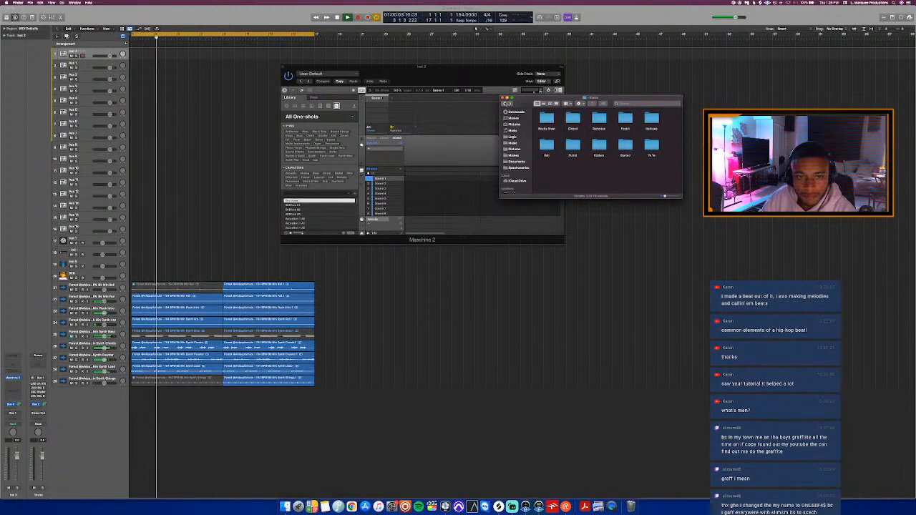
pyautogui.click(505, 103)
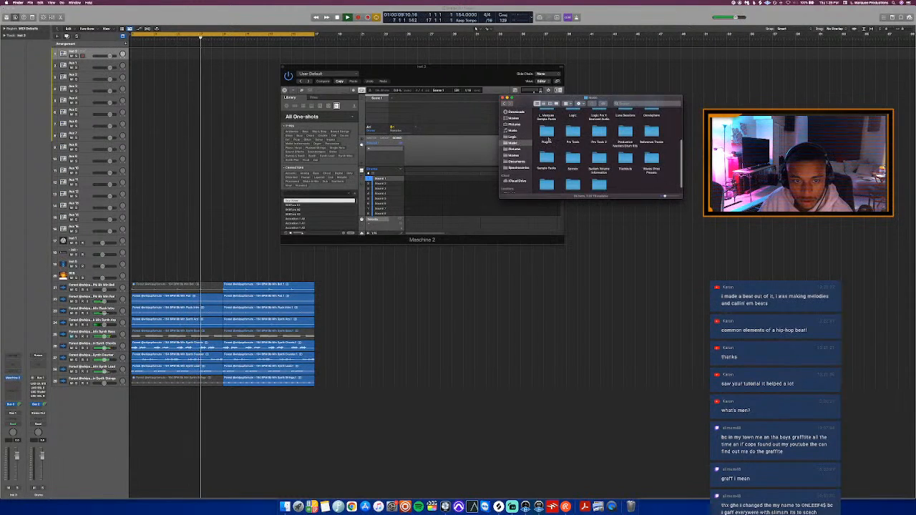
pyautogui.scroll(2, 551, 146)
pyautogui.scroll(3, 551, 145)
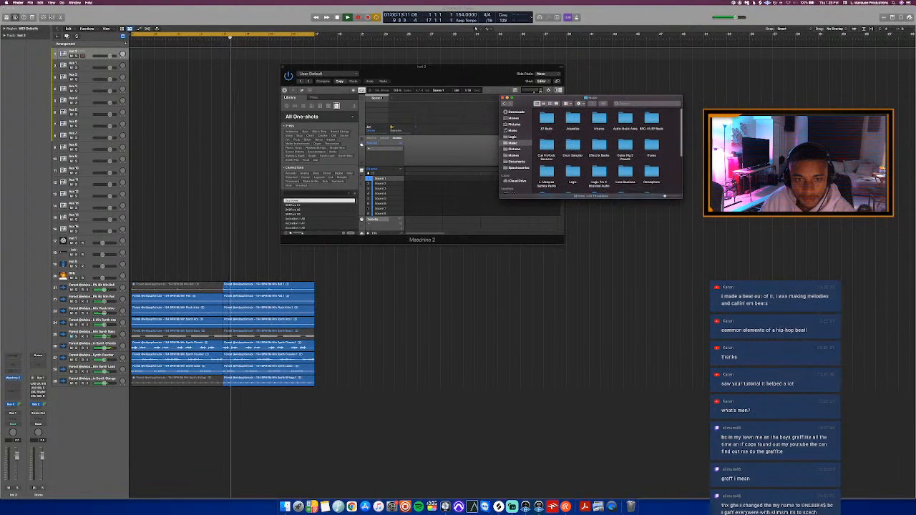
pyautogui.doubleClick(572, 145)
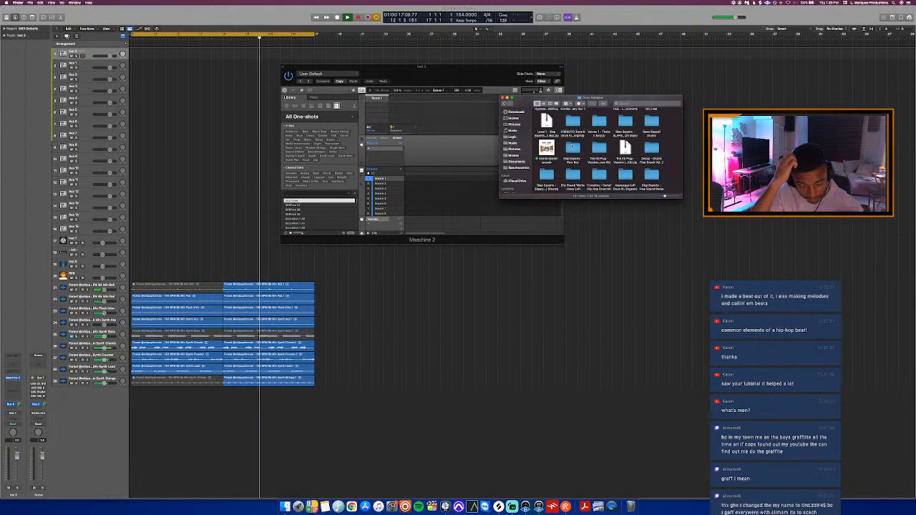
# - Select all the Forest stem tracks, enlarge them vertically and enable Flex on them together
pyautogui.click(85, 287)
pyautogui.keyDown('shift'); pyautogui.click(98, 380); pyautogui.keyUp('shift')
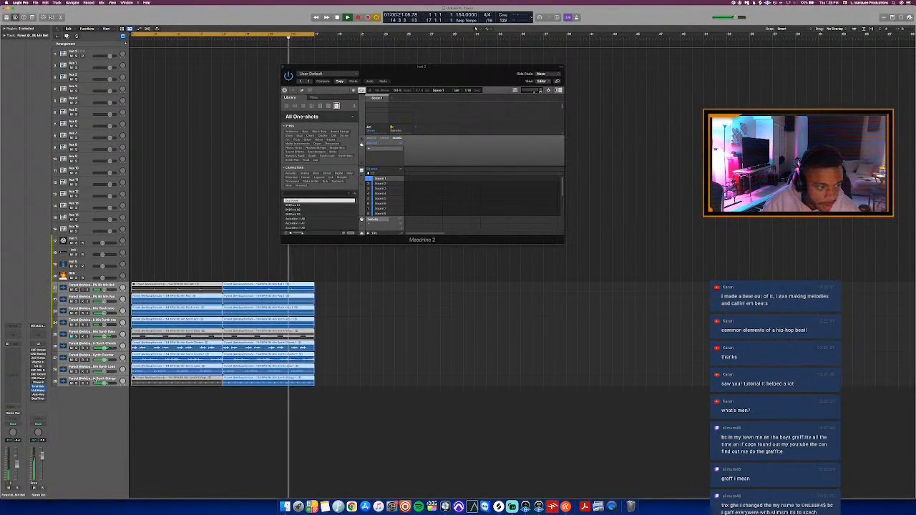
pyautogui.press('super+Down')
pyautogui.press('super+Down')
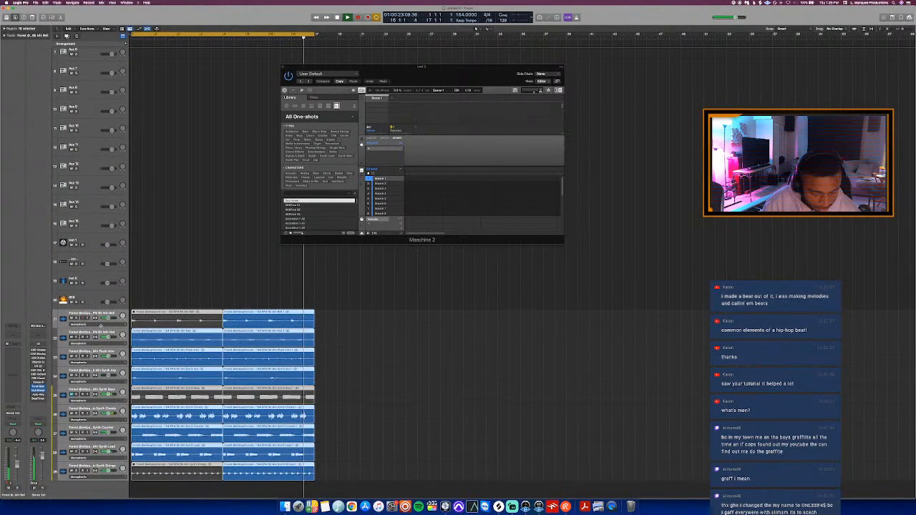
pyautogui.click(96, 319)
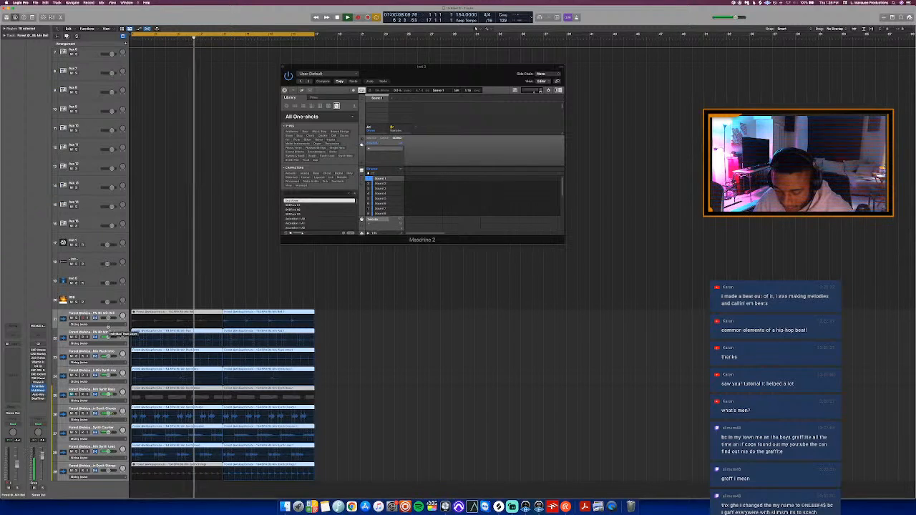
# - Set Flex Time Polyphonic on all selected Forest stems, raise the project tempo to 162 BPM and replay from the beginning
pyautogui.click(107, 327)
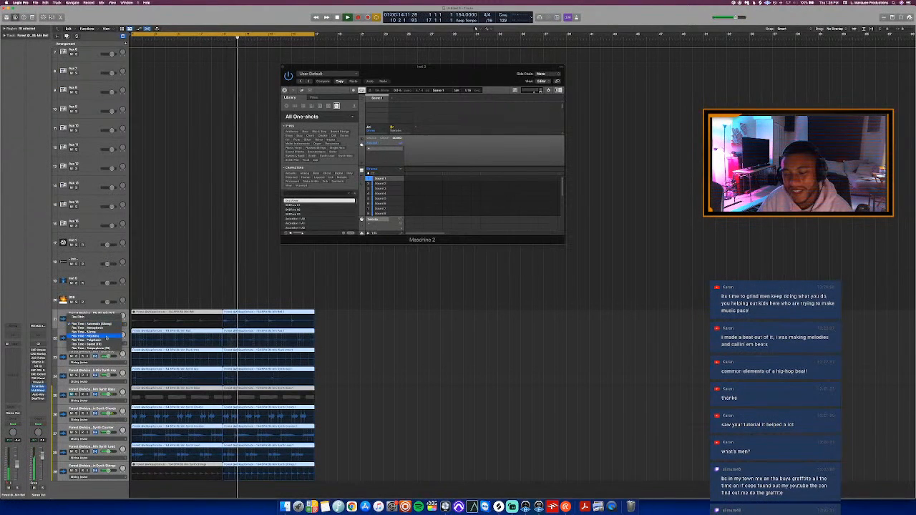
pyautogui.click(106, 340)
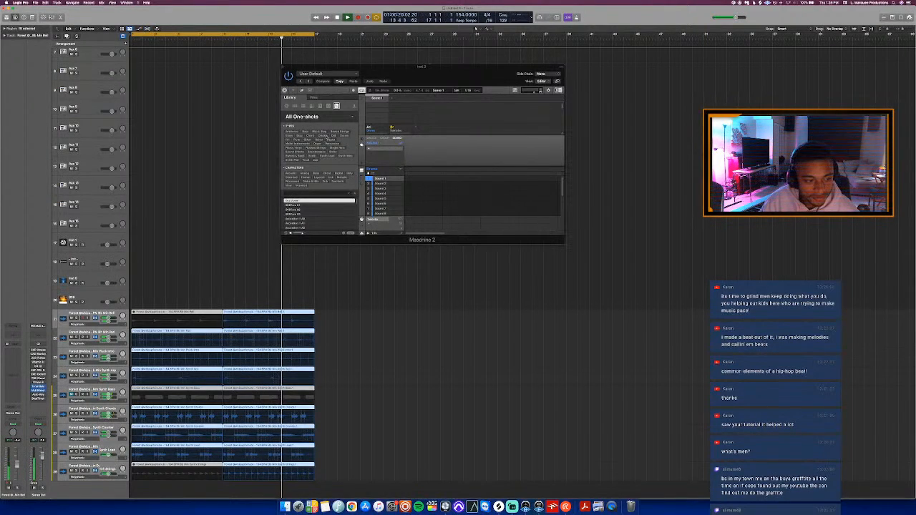
pyautogui.press('super+f')
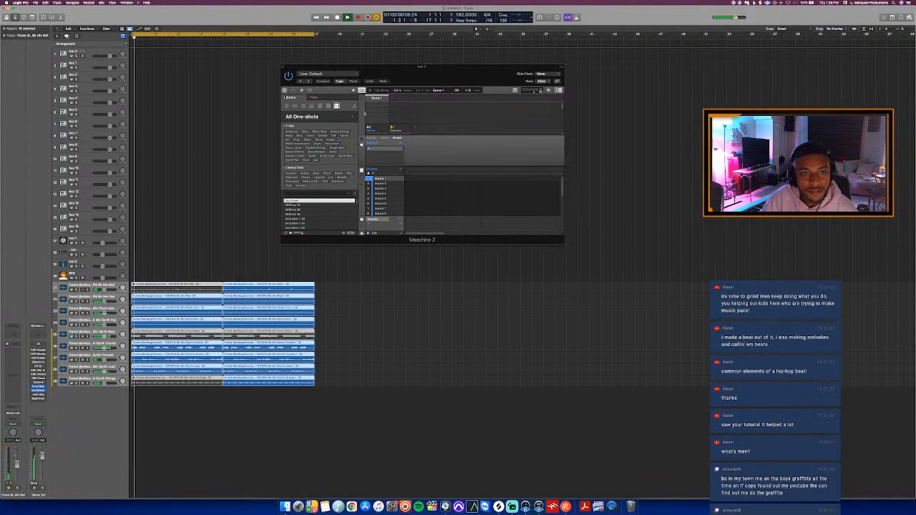
pyautogui.click(5, 29)
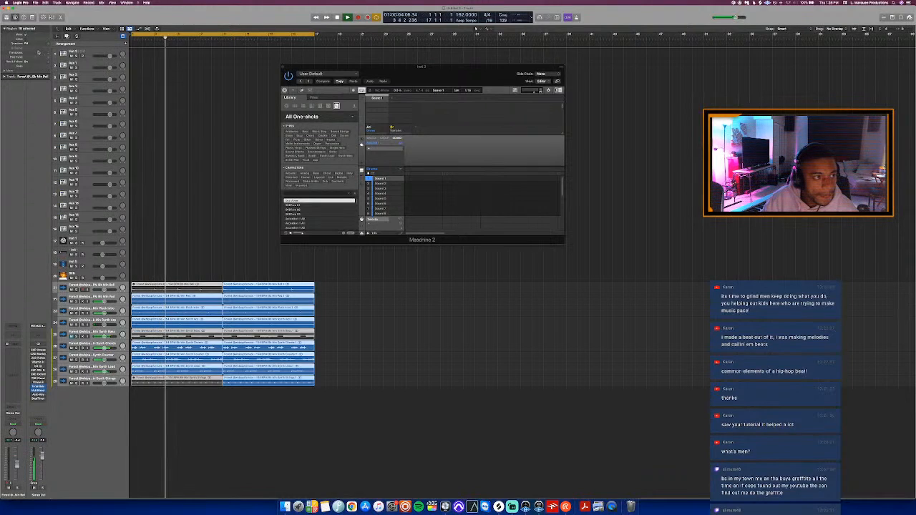
pyautogui.press('Return')
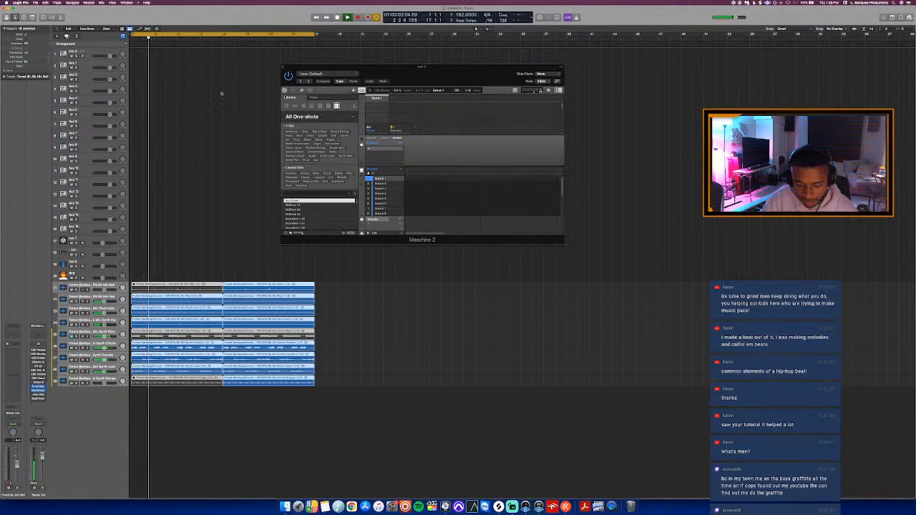
# - Switch to the Finder Drum Samples window and open the Claps folder of the Hypnosis sample pack
pyautogui.hotkey('ctrl', 'Up')
pyautogui.hotkey('ctrl', 'Up')
pyautogui.hotkey('ctrl', 'Up')
pyautogui.click(836, 75)
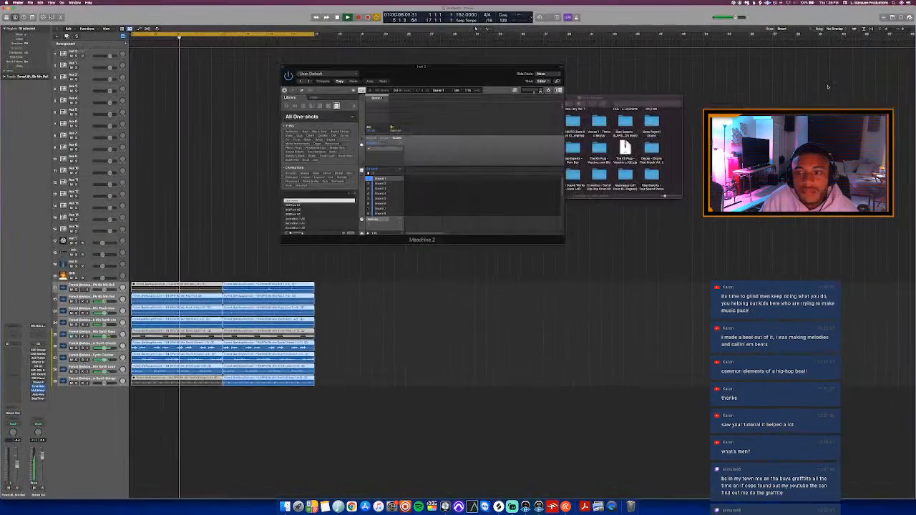
pyautogui.scroll(3, 617, 136)
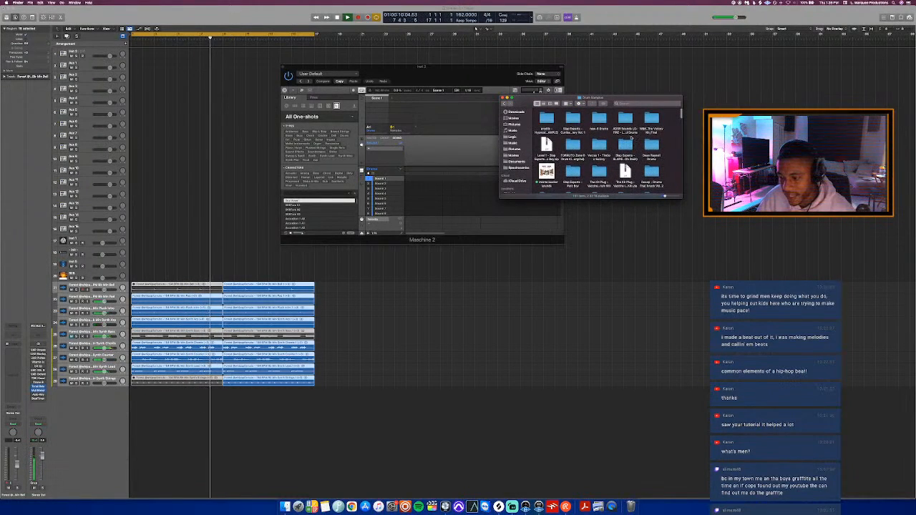
pyautogui.doubleClick(546, 119)
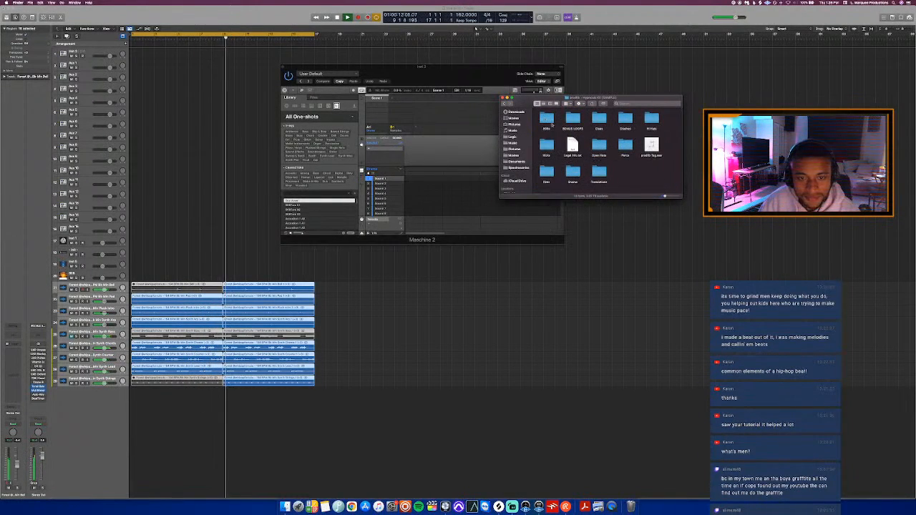
pyautogui.doubleClick(599, 119)
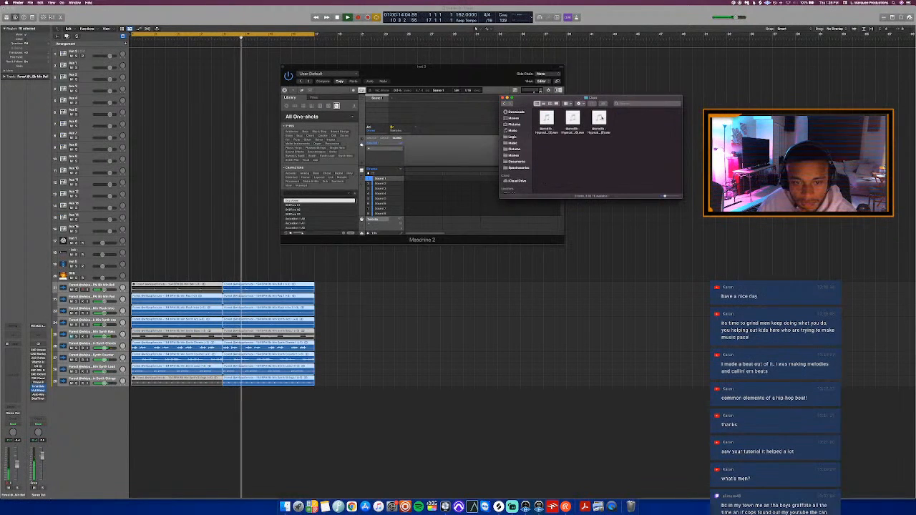
# - Audition the Hypnosis clap samples against the playing melody and return to the Drum Samples folder
pyautogui.click(599, 118)
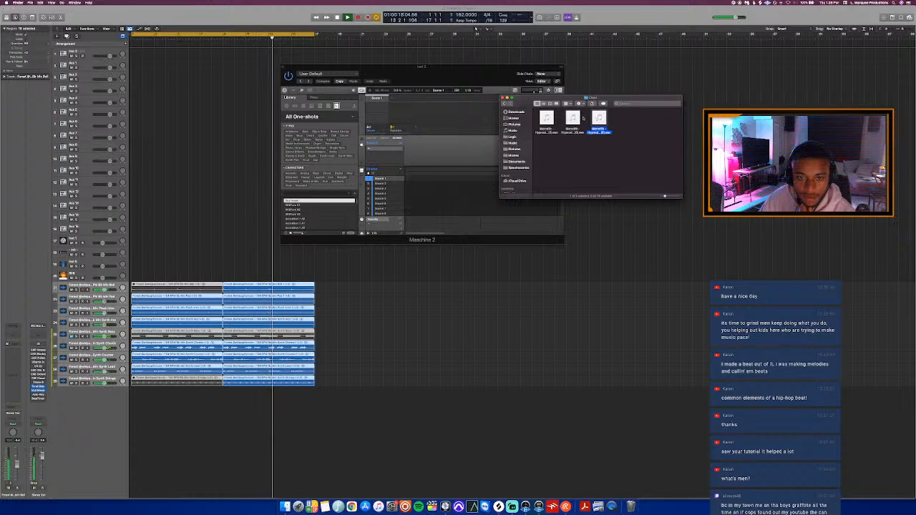
pyautogui.click(572, 118)
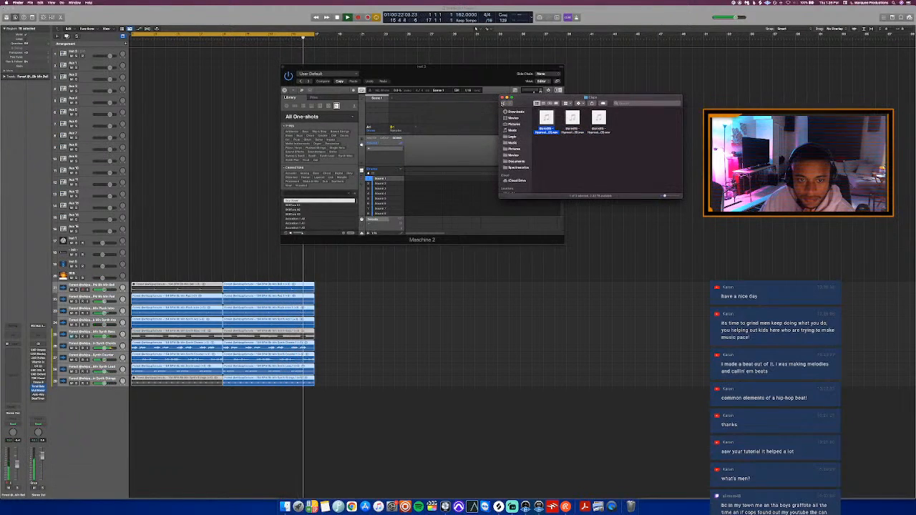
pyautogui.click(504, 103)
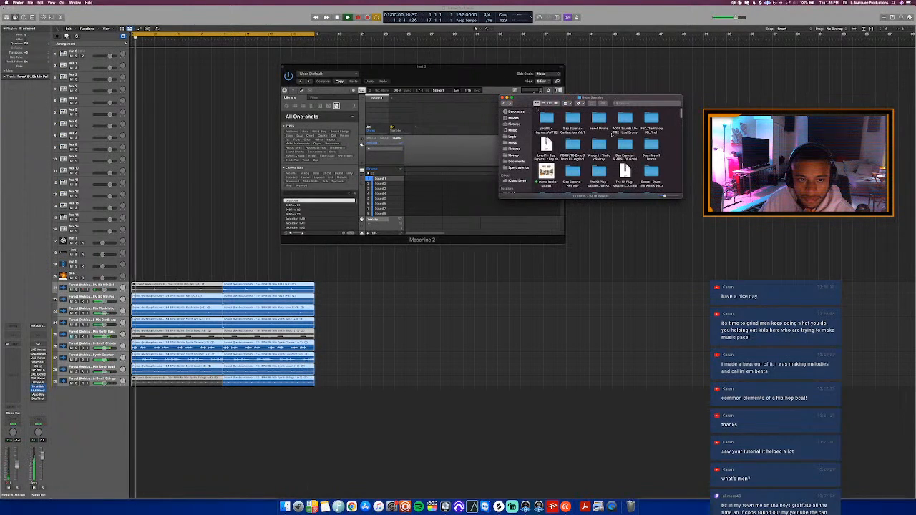
# - Browse further down the Drum Samples folder and open the Claps folder within the Cymatics pack's Drum One Shots
pyautogui.scroll(-3, 611, 134)
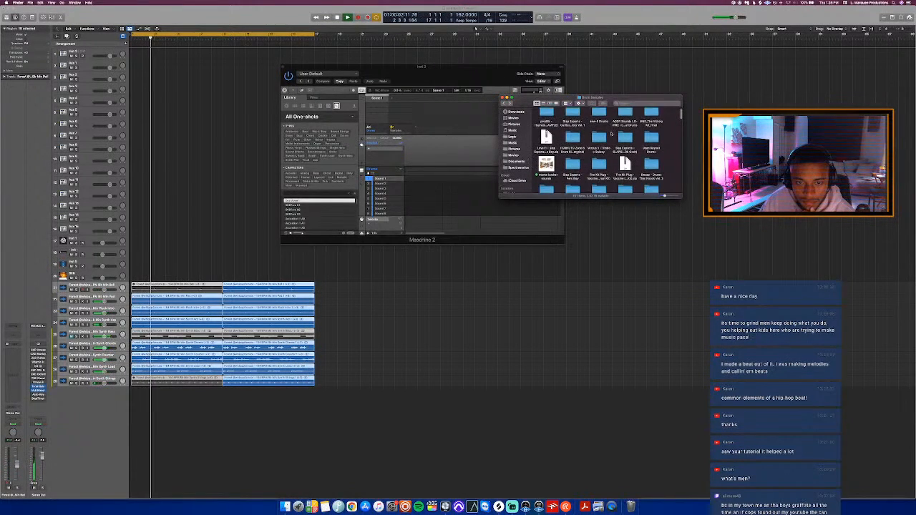
pyautogui.scroll(-4, 612, 133)
pyautogui.click(599, 119)
pyautogui.doubleClick(599, 119)
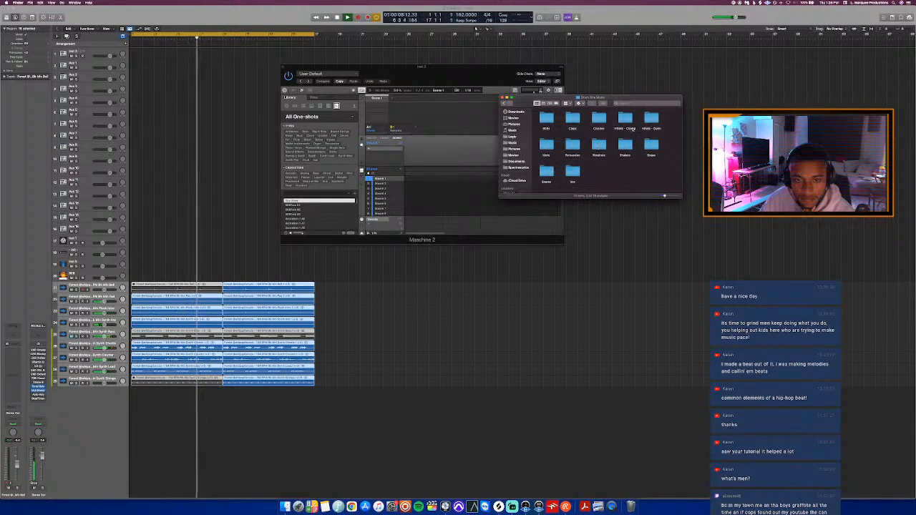
pyautogui.doubleClick(601, 122)
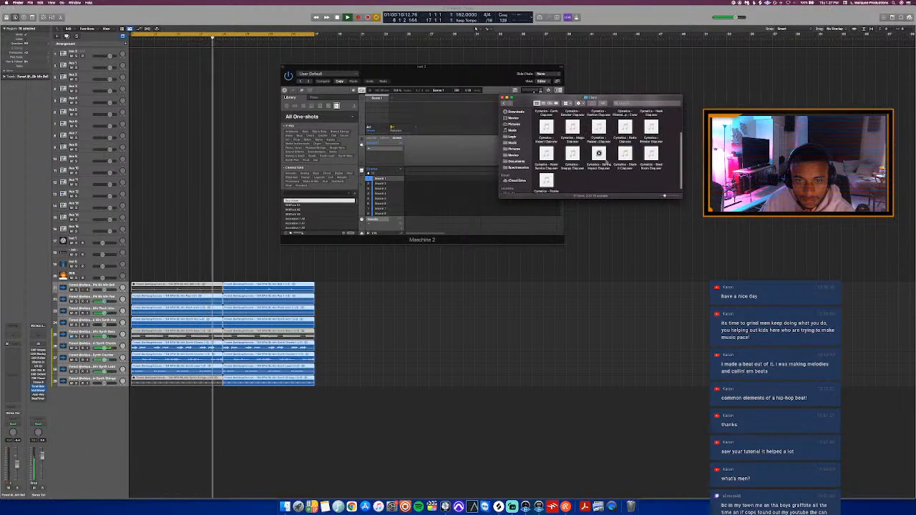
# - Audition several Cymatics claps and load the Pepper clap into the Sound 2 slot in Maschine 2
pyautogui.click(572, 154)
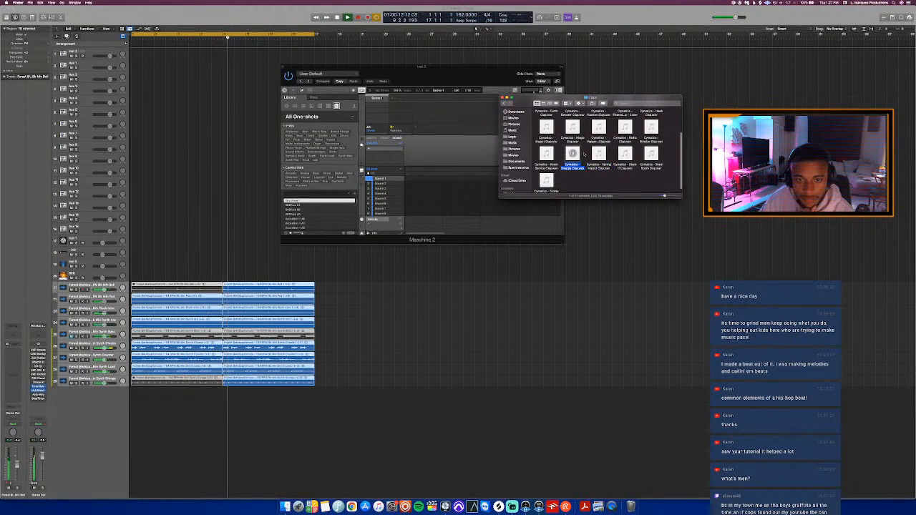
pyautogui.click(625, 127)
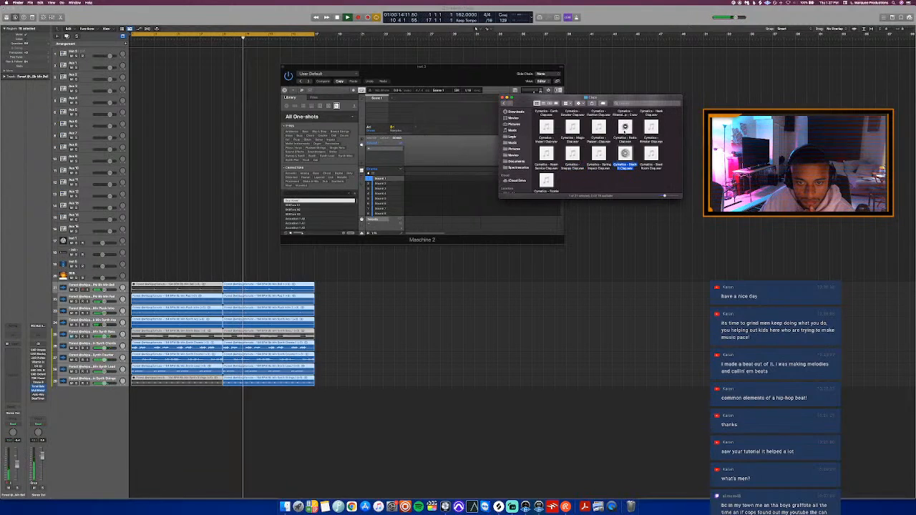
pyautogui.click(651, 127)
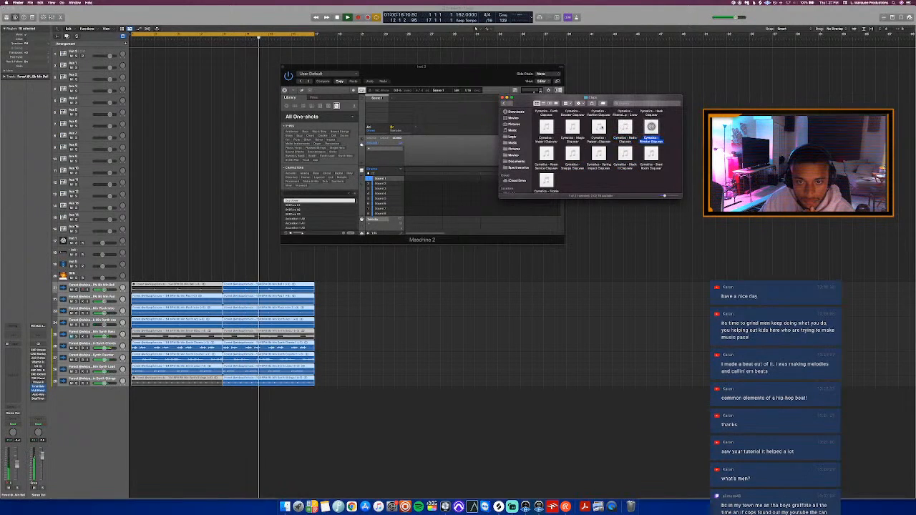
pyautogui.click(599, 128)
pyautogui.click(572, 127)
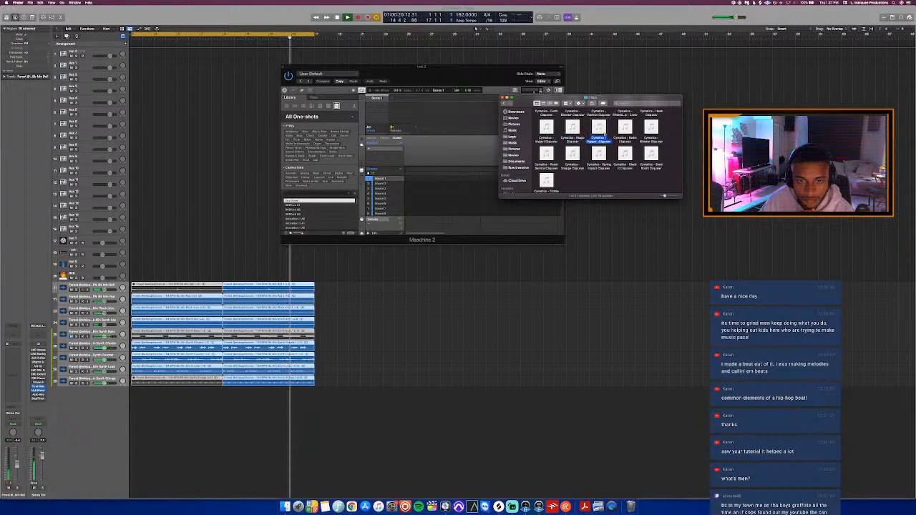
pyautogui.moveTo(568, 145); pyautogui.dragTo(384, 185)
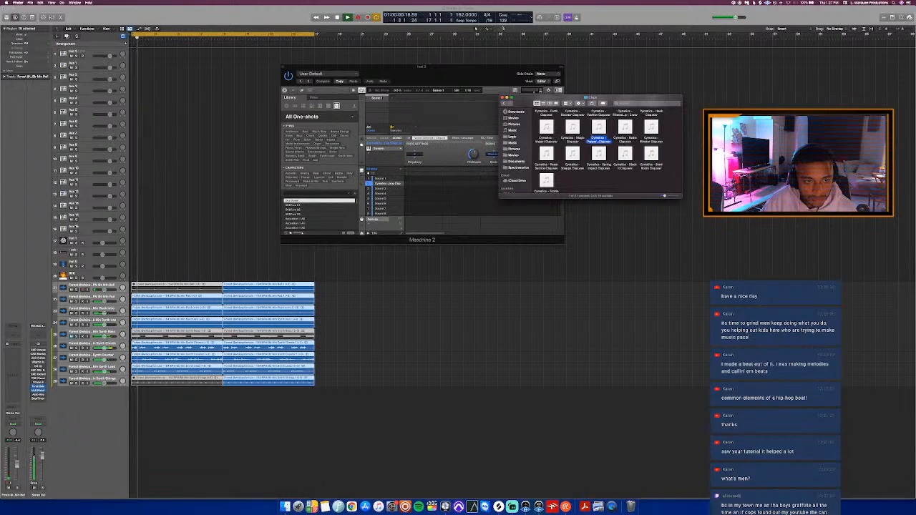
# - Duplicate the second section of all Forest stems, mute the new Pluck and Synth Lead regions, and hide the Maschine window
pyautogui.moveTo(475, 73); pyautogui.dragTo(444, 75)
pyautogui.moveTo(264, 266); pyautogui.dragTo(247, 386)
pyautogui.press('super+r')
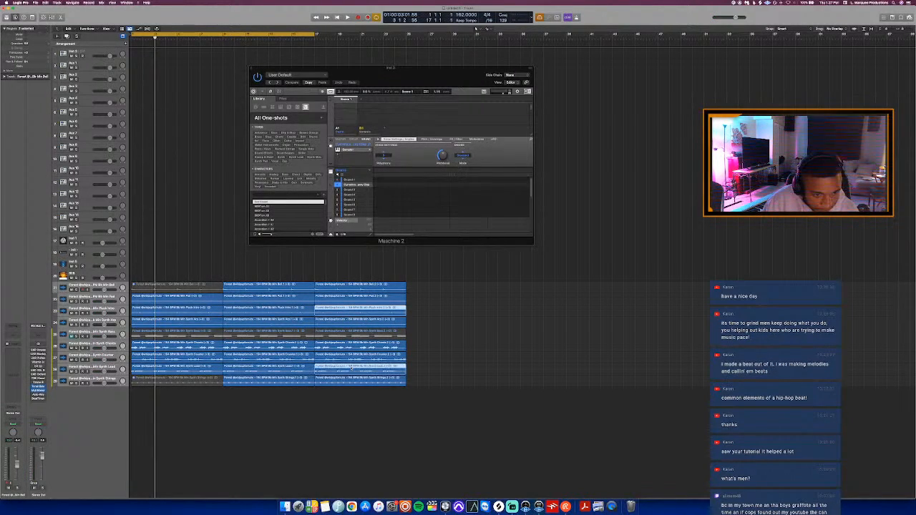
pyautogui.hotkey('ctrl', 'm')
pyautogui.press('v')
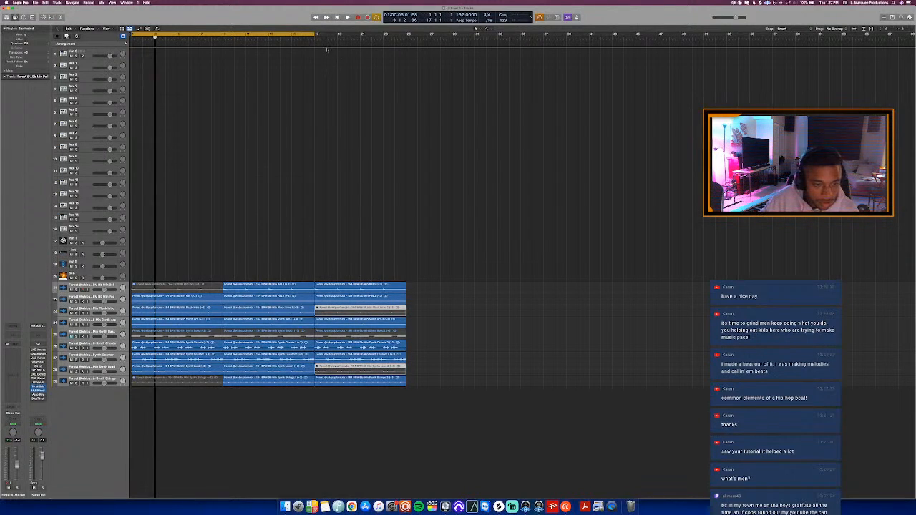
# - Cycle playback over the third section, bars 17 to 25, and audition the Synth Strings track in solo
pyautogui.click(311, 37)
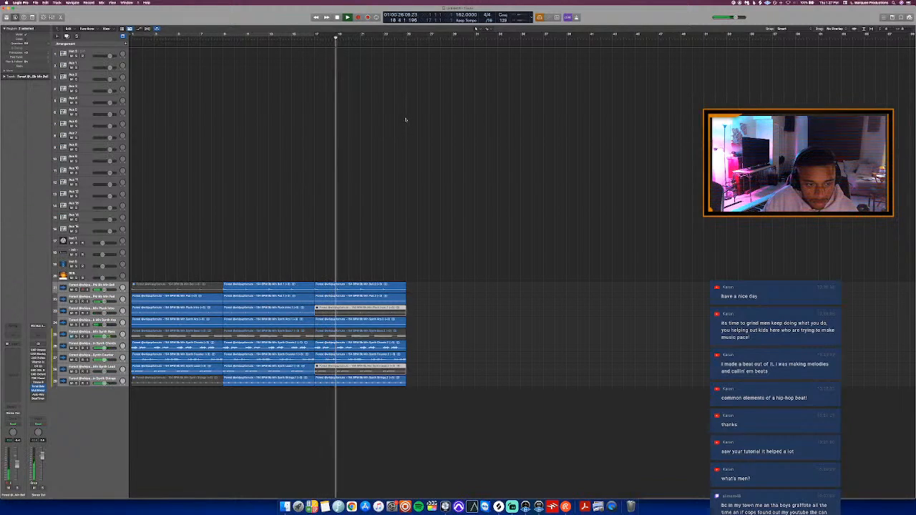
pyautogui.moveTo(316, 35); pyautogui.dragTo(407, 36)
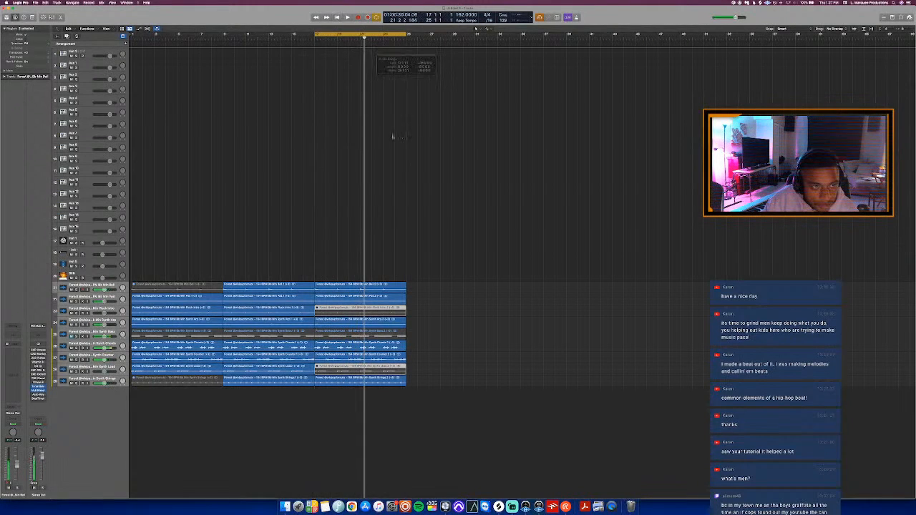
pyautogui.click(90, 379)
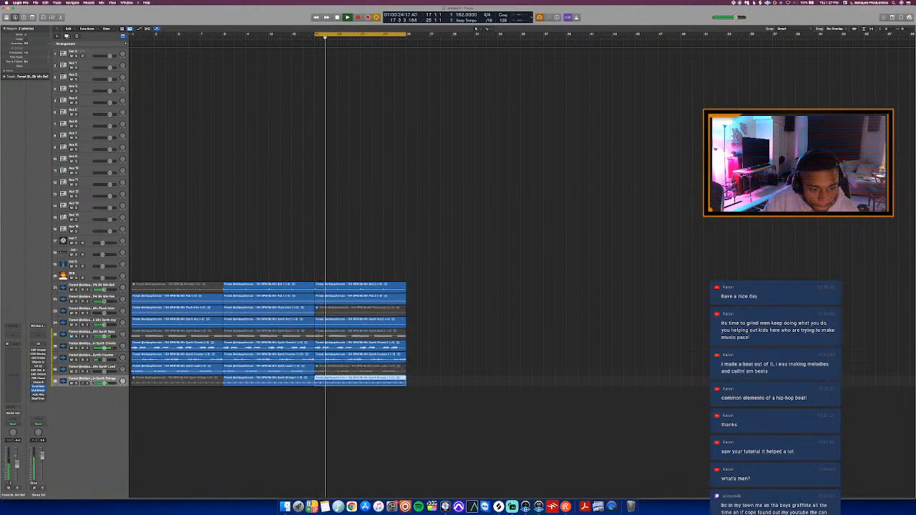
pyautogui.press('s')
pyautogui.click(184, 408)
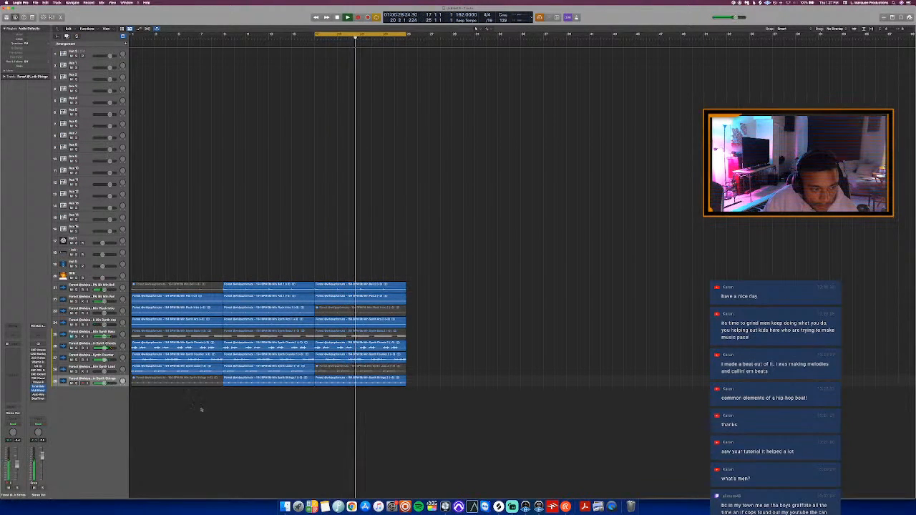
# - Duplicate the third section of all Forest stems after itself and mute the third Synth Strings region
pyautogui.moveTo(366, 417); pyautogui.dragTo(357, 240)
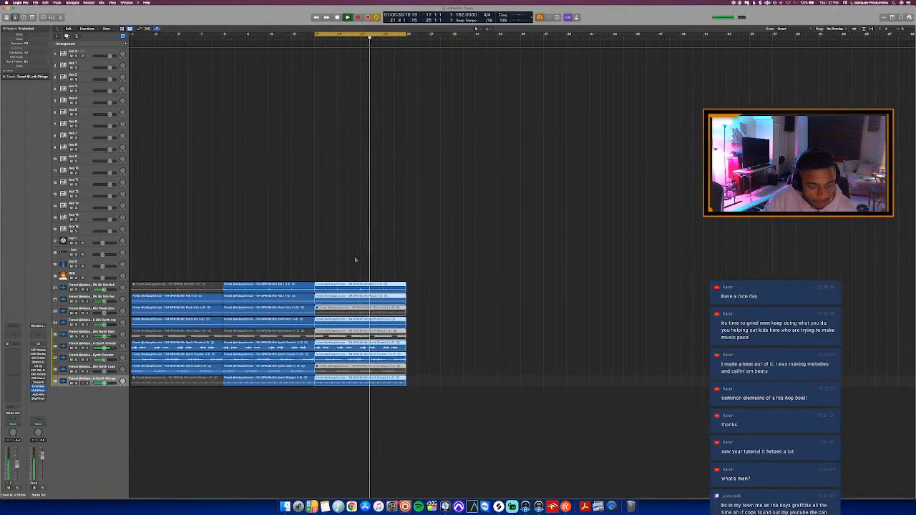
pyautogui.press('super+r')
pyautogui.click(355, 431)
pyautogui.press('space')
pyautogui.press('space')
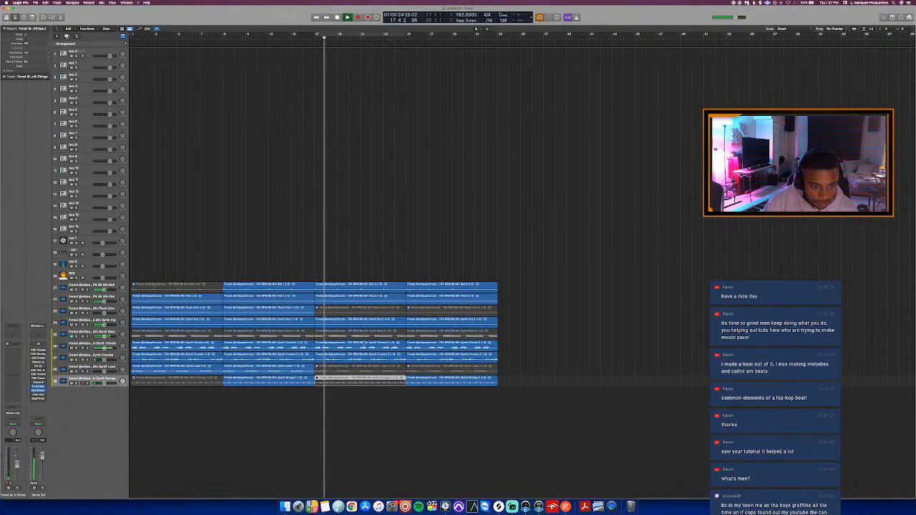
# - Audition the Synth Counter, Synth Chords and Synth Key tracks in solo one after another and stop playback
pyautogui.click(343, 288)
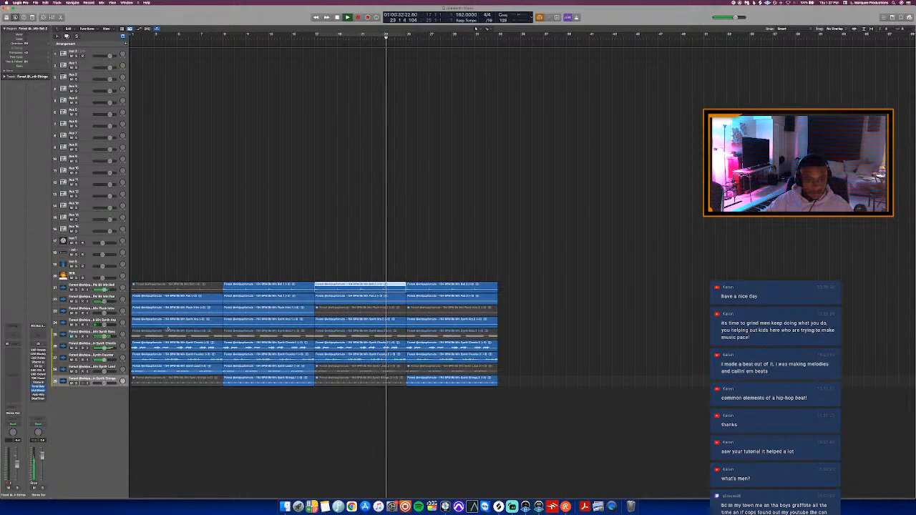
pyautogui.click(100, 354)
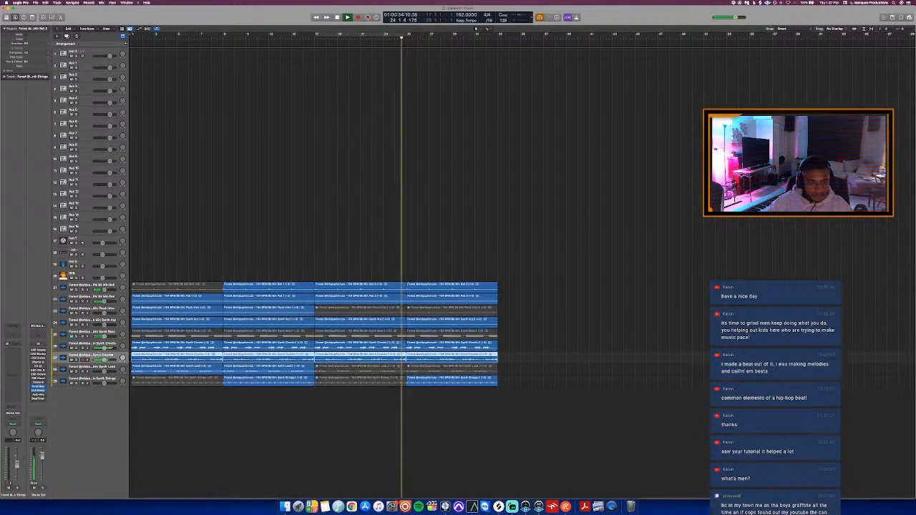
pyautogui.press('s')
pyautogui.press('s')
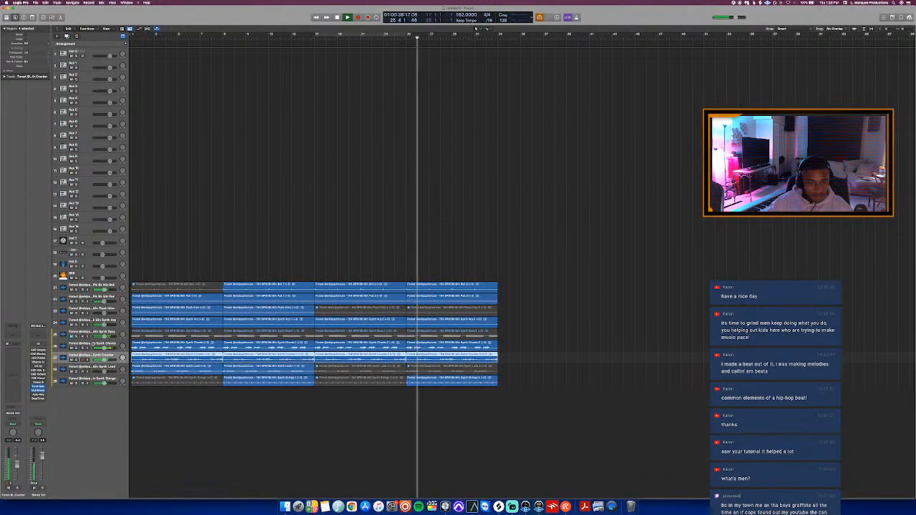
pyautogui.click(101, 344)
pyautogui.press('s')
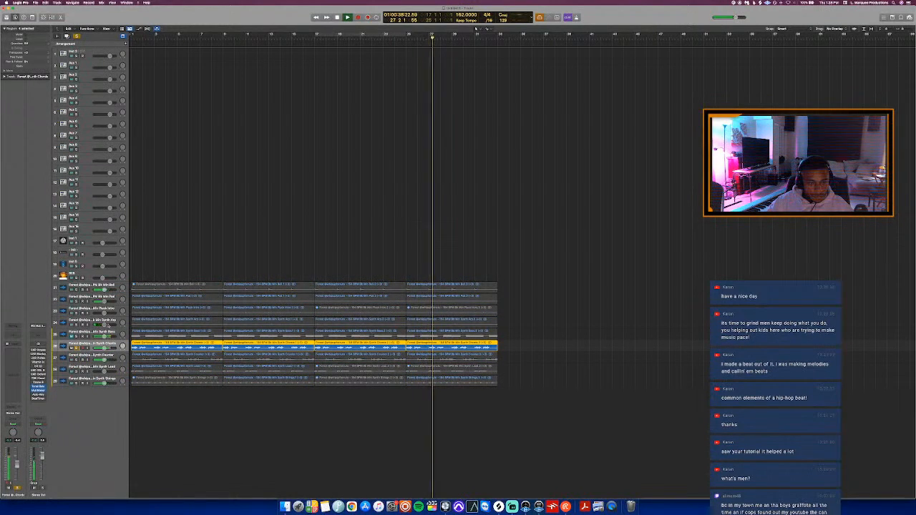
pyautogui.press('s')
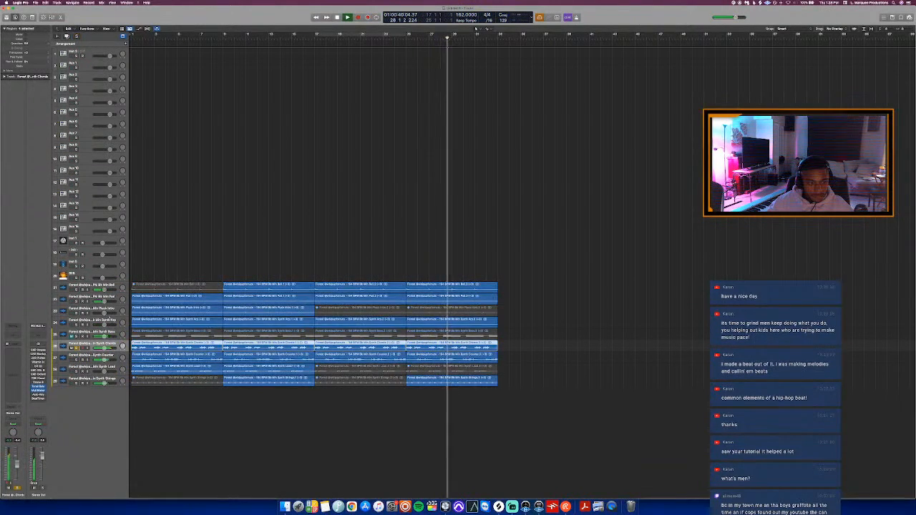
pyautogui.click(103, 321)
pyautogui.press('s')
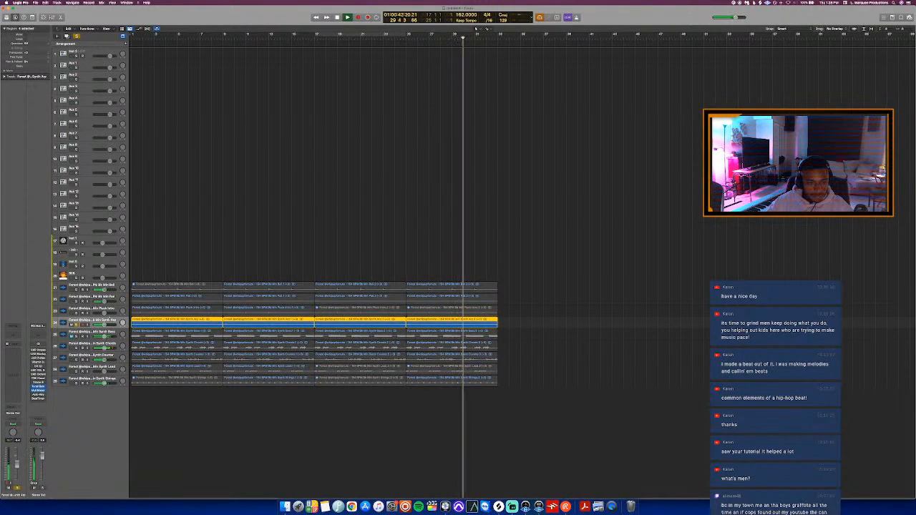
pyautogui.press('s')
pyautogui.press('space')
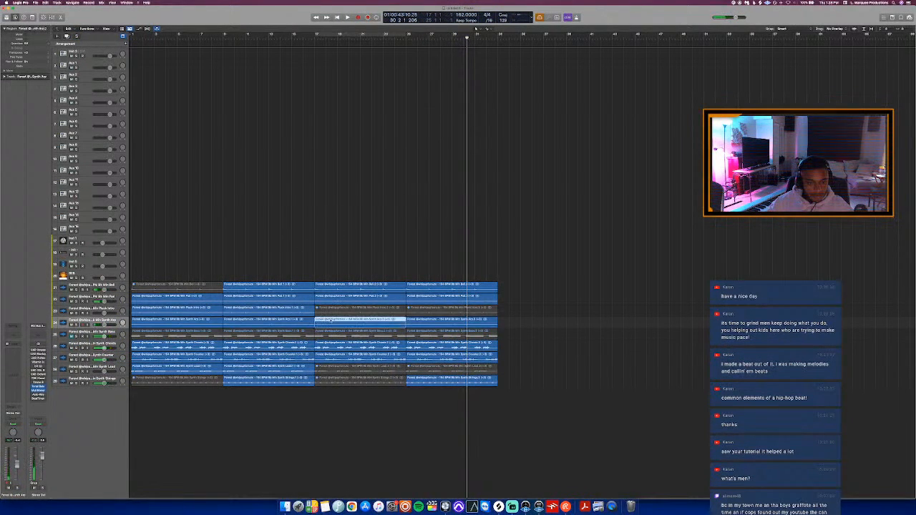
# - Mute the third Synth Arp region and extend the playback cycle across all four sections, bars 1 to 33
pyautogui.press('space')
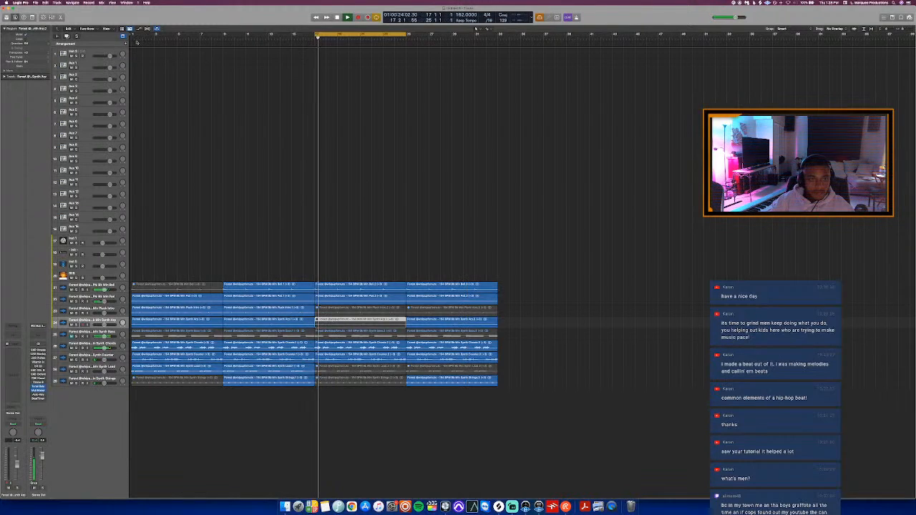
pyautogui.moveTo(132, 33); pyautogui.dragTo(498, 91)
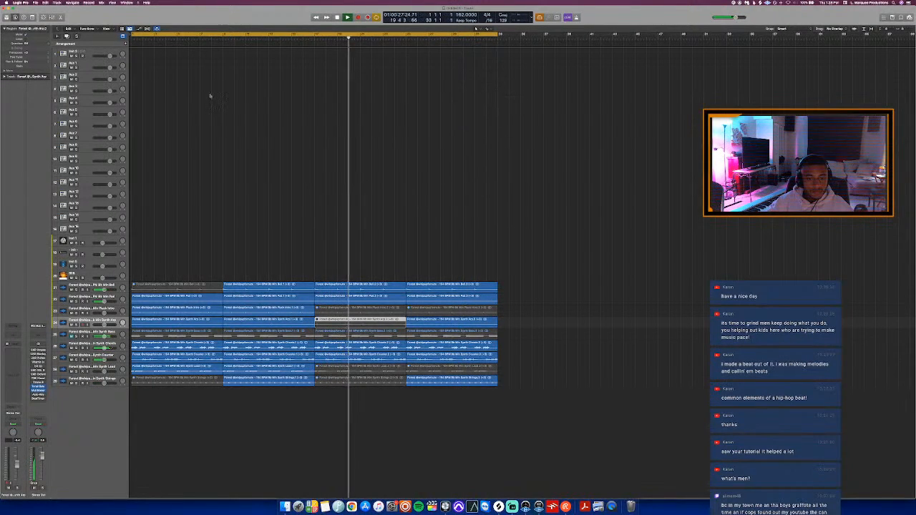
# - Show the Maschine 2 instrument of the Inst 2 track while the arrangement plays
pyautogui.click(86, 54)
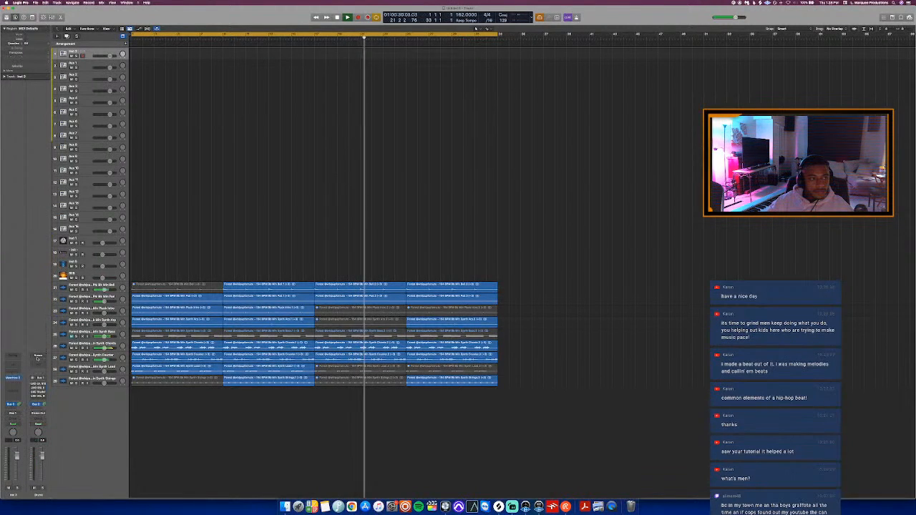
pyautogui.click(13, 378)
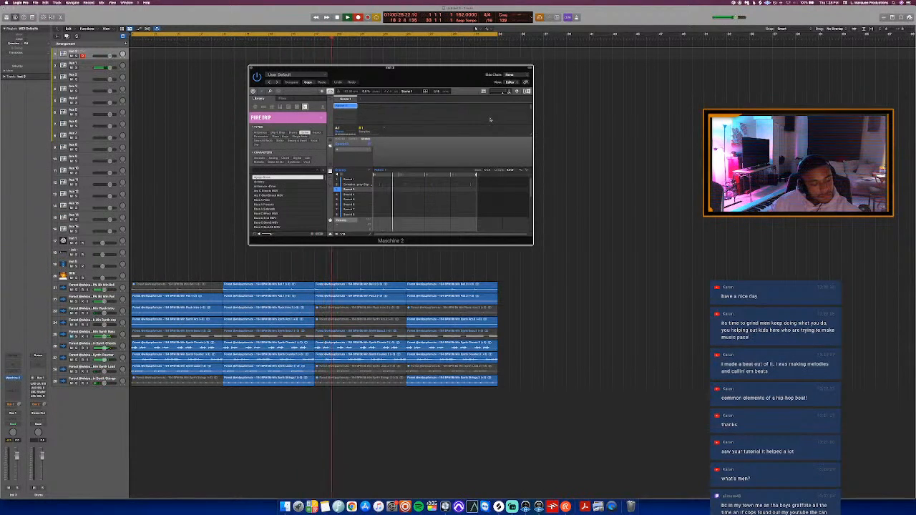
pyautogui.click(392, 354)
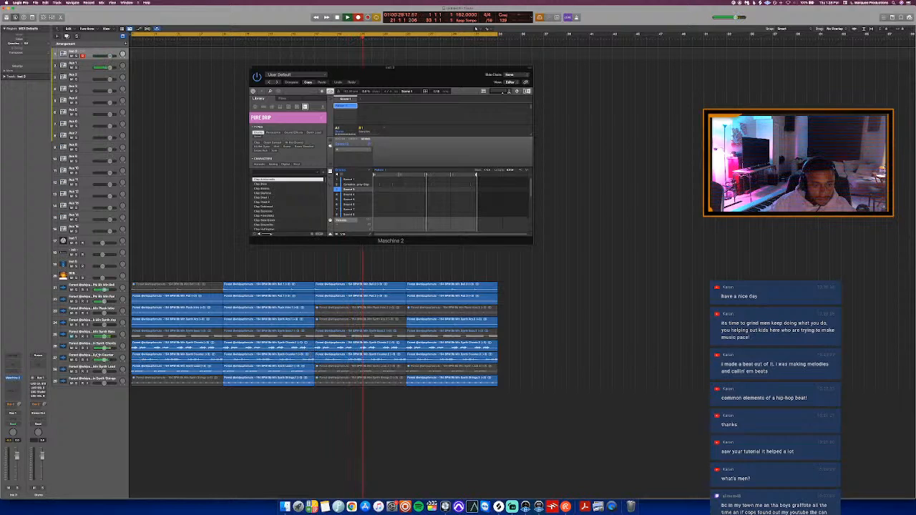
# - Audition the Synth Counter track in solo, mute its third region, and keep the four-section cycle enabled
pyautogui.click(98, 355)
pyautogui.press('s')
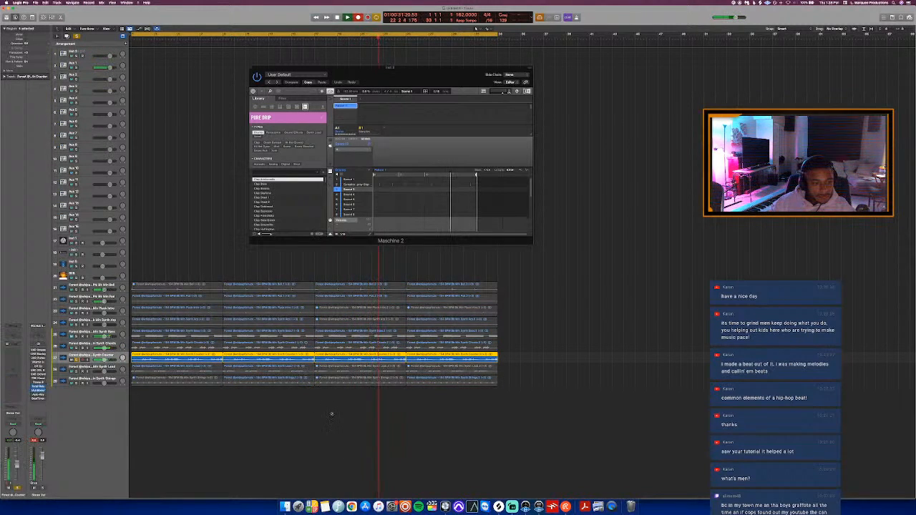
pyautogui.press('s')
pyautogui.click(372, 358)
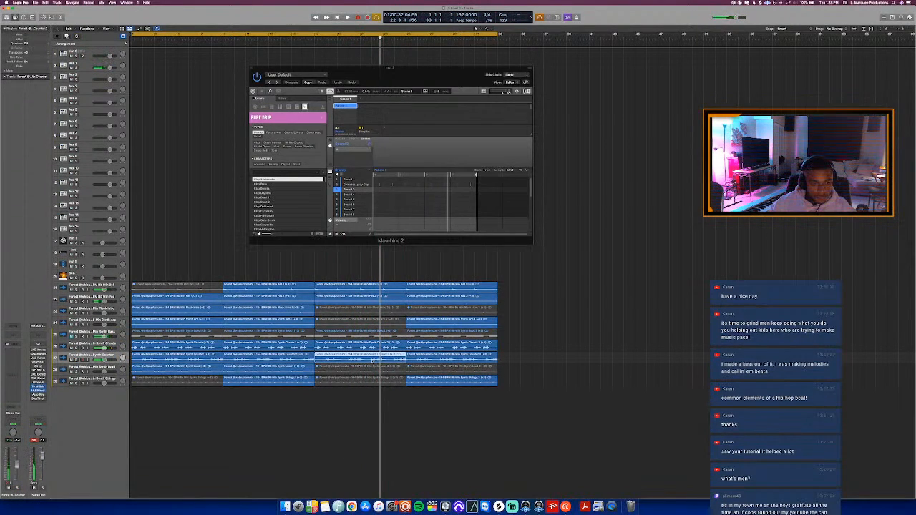
pyautogui.press('c')
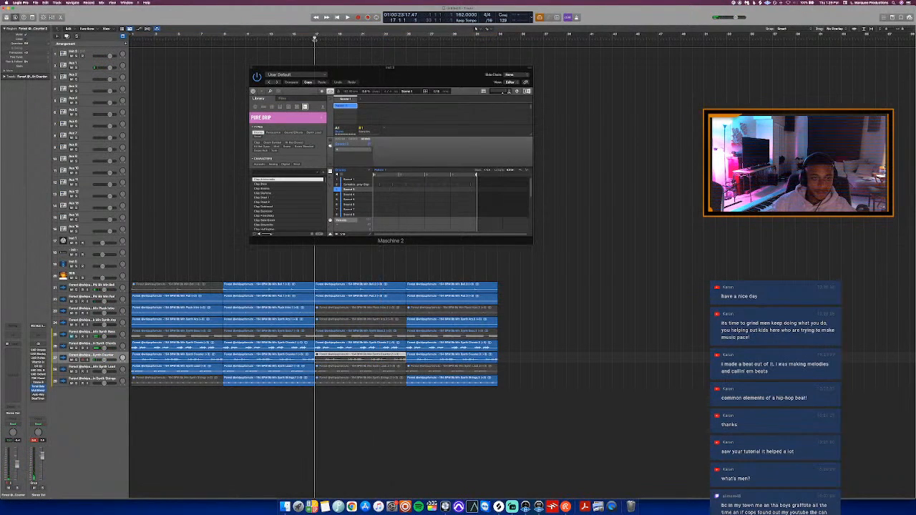
pyautogui.click(301, 41)
pyautogui.press('c')
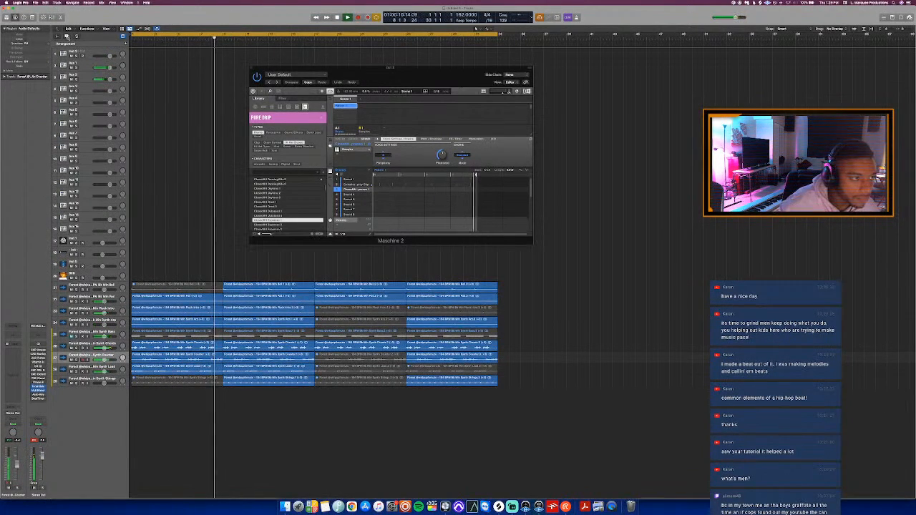
# - Select the Inst 2 track, play from bar 1, and browse up to the Drum Samples folder in Finder
pyautogui.click(97, 52)
pyautogui.press('Return')
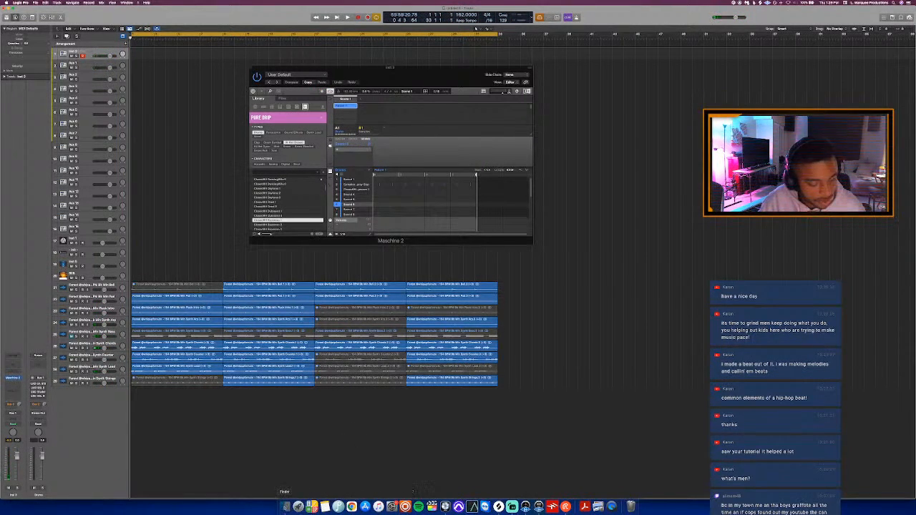
pyautogui.click(284, 506)
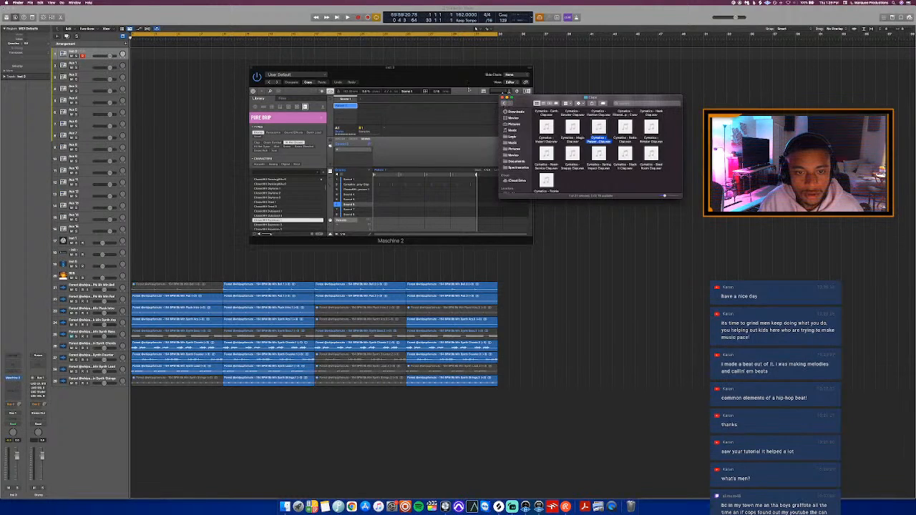
pyautogui.click(504, 103)
pyautogui.click(469, 88)
pyautogui.press('space')
pyautogui.moveTo(549, 98); pyautogui.dragTo(584, 98)
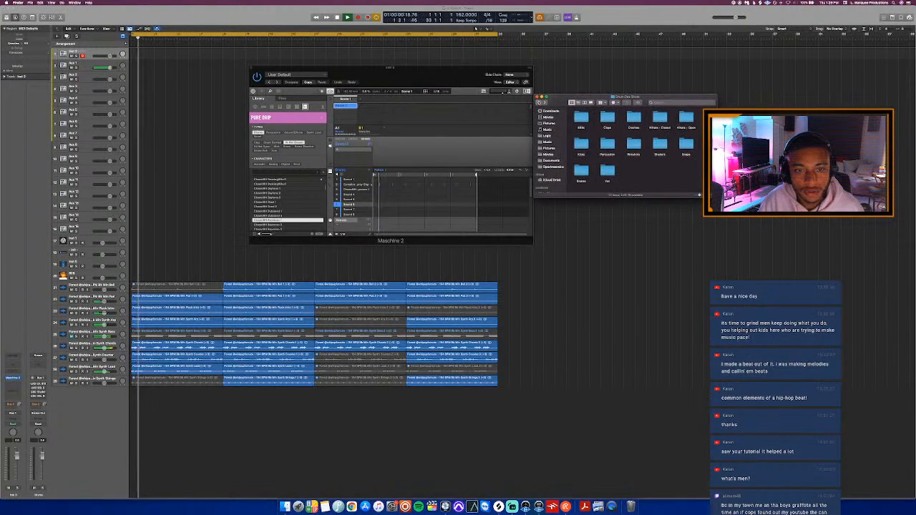
pyautogui.click(539, 102)
pyautogui.click(540, 103)
pyautogui.click(540, 102)
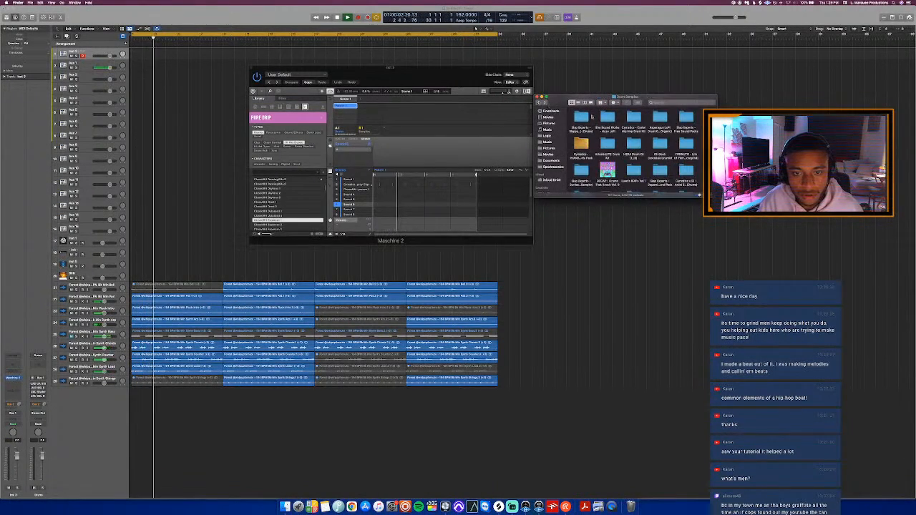
# - Find the FEEL CLAP sample in the drum sample subfolders and load it into Maschine's Sound 6 slot
pyautogui.scroll(-5, 639, 142)
pyautogui.scroll(-8, 638, 142)
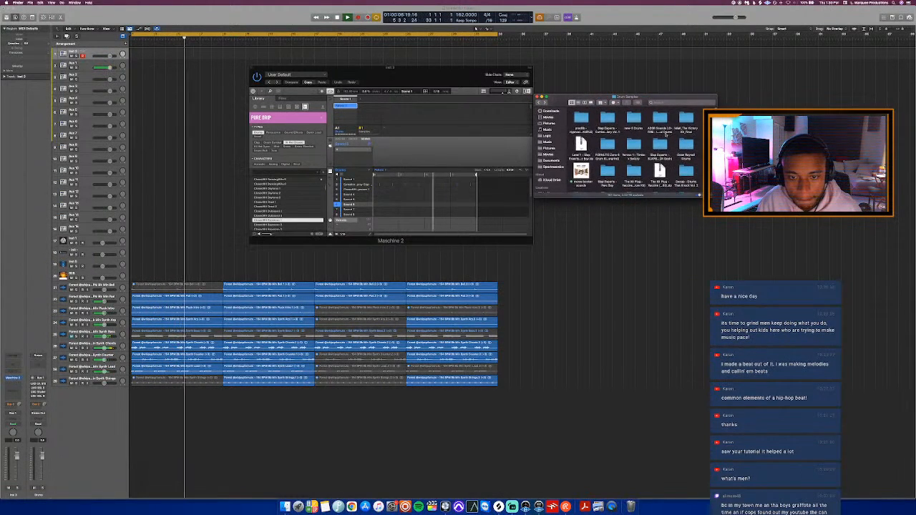
pyautogui.doubleClick(617, 123)
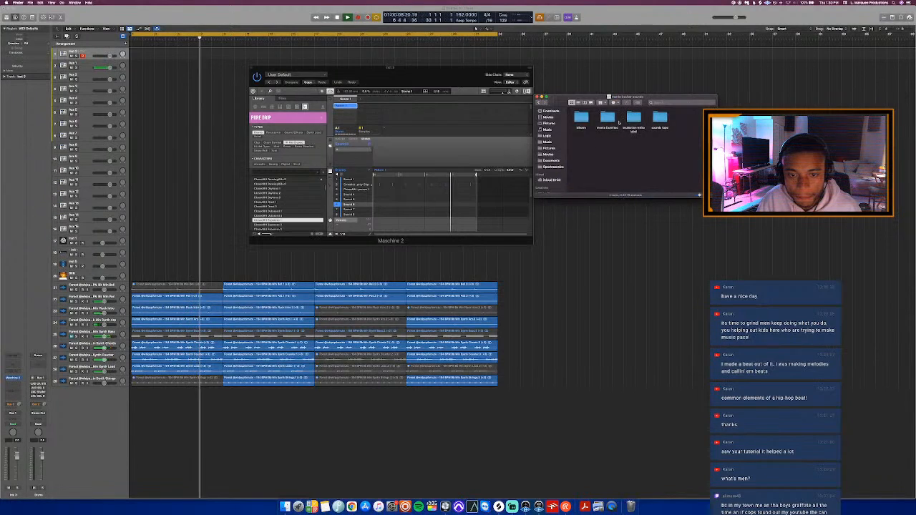
pyautogui.doubleClick(607, 118)
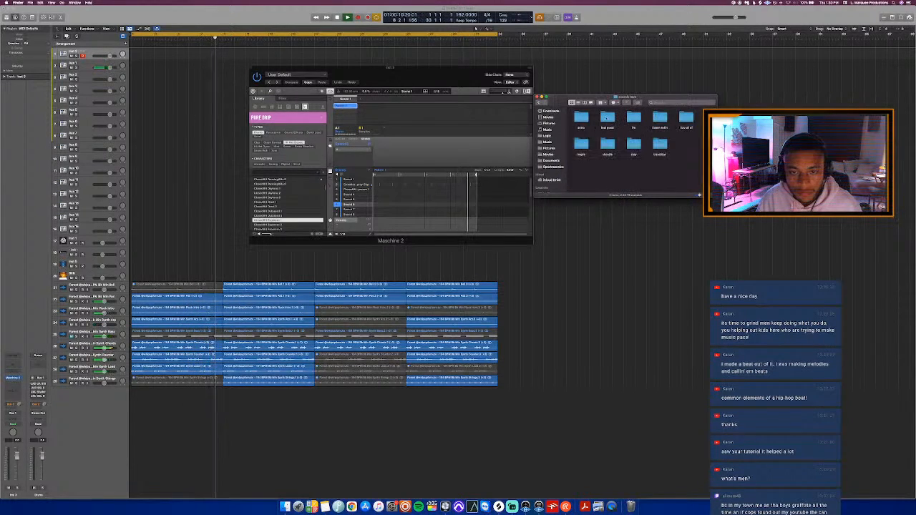
pyautogui.doubleClick(607, 118)
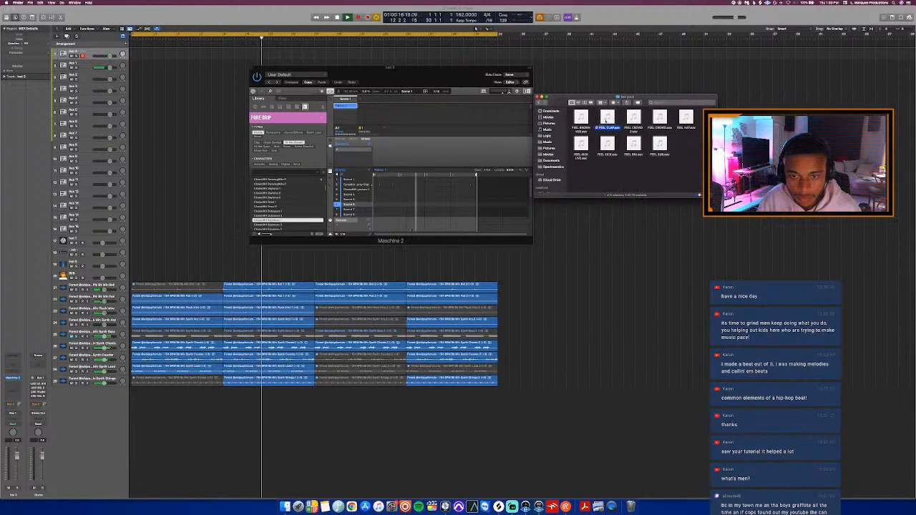
pyautogui.moveTo(606, 119); pyautogui.dragTo(365, 203)
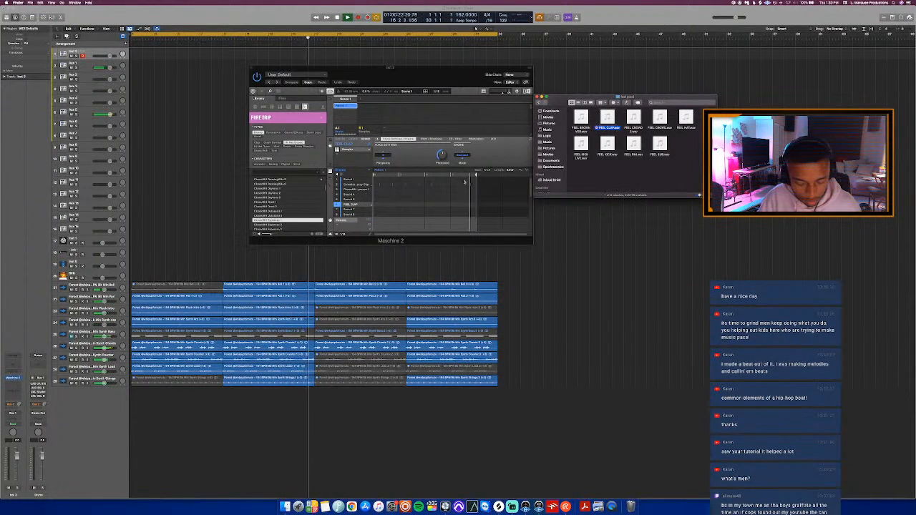
# - Browse the neighbouring sample folders for further drum sounds, including the FM, LUV and MAPLE samples, while the stems play
pyautogui.click(541, 103)
pyautogui.click(634, 117)
pyautogui.doubleClick(634, 116)
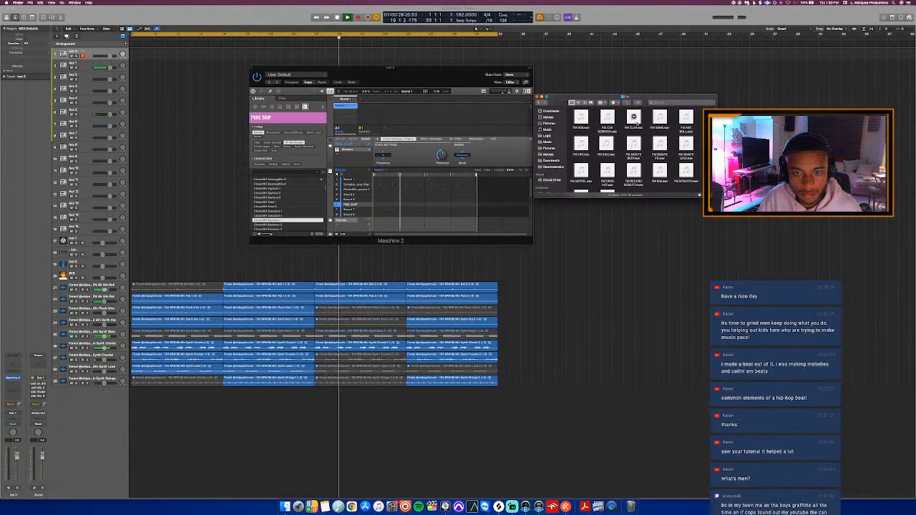
pyautogui.scroll(-2, 635, 133)
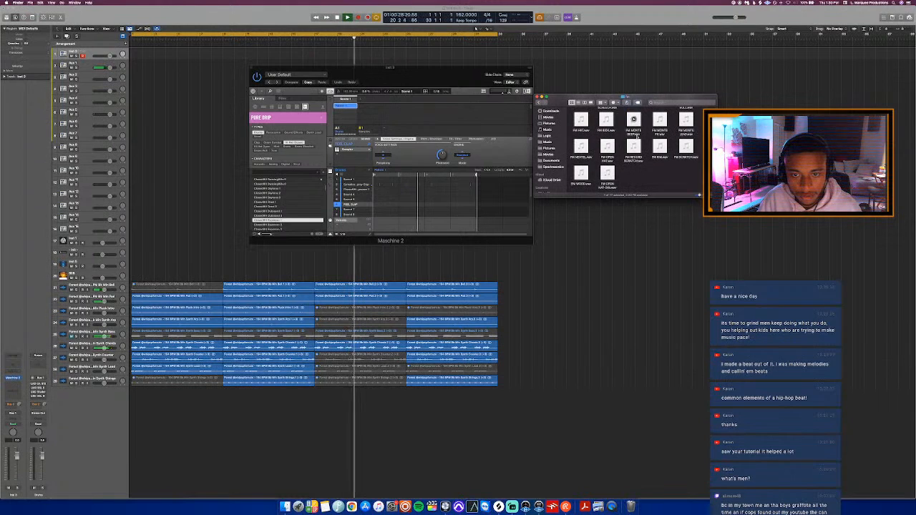
pyautogui.scroll(2, 635, 135)
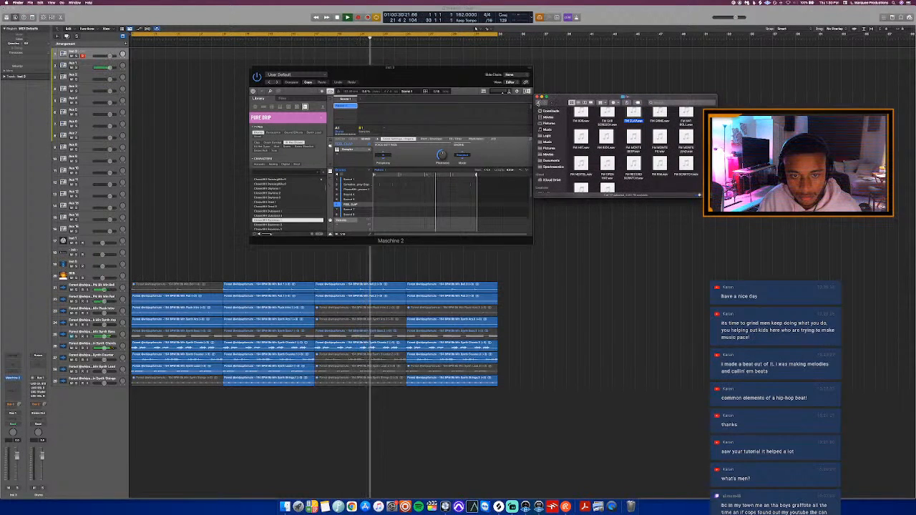
pyautogui.click(539, 103)
pyautogui.doubleClick(660, 121)
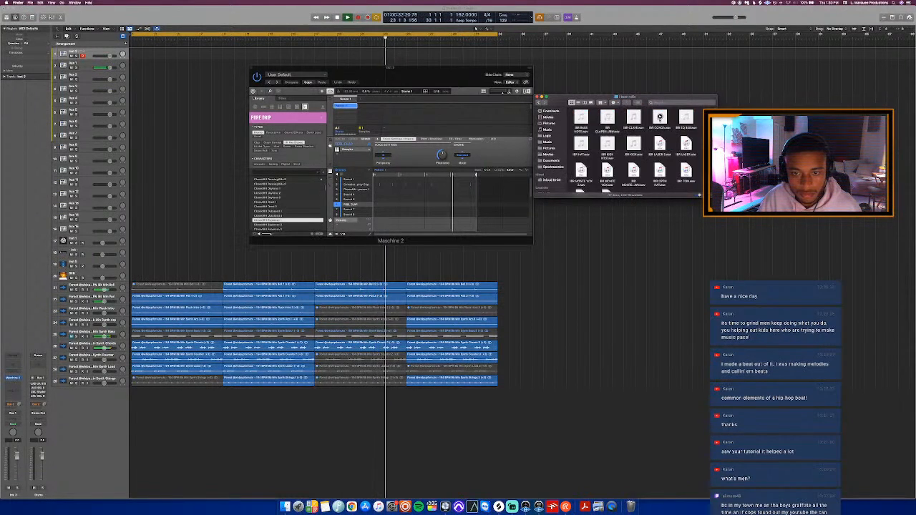
pyautogui.scroll(2, 657, 131)
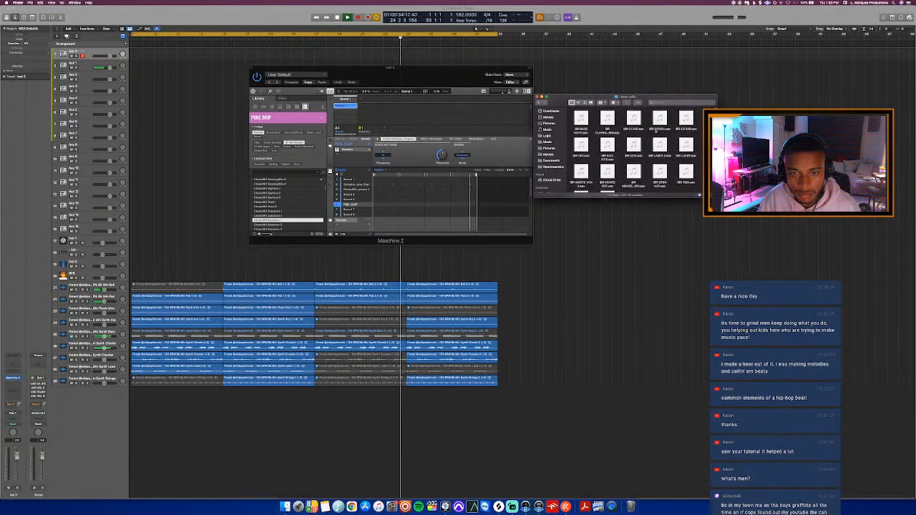
pyautogui.click(539, 102)
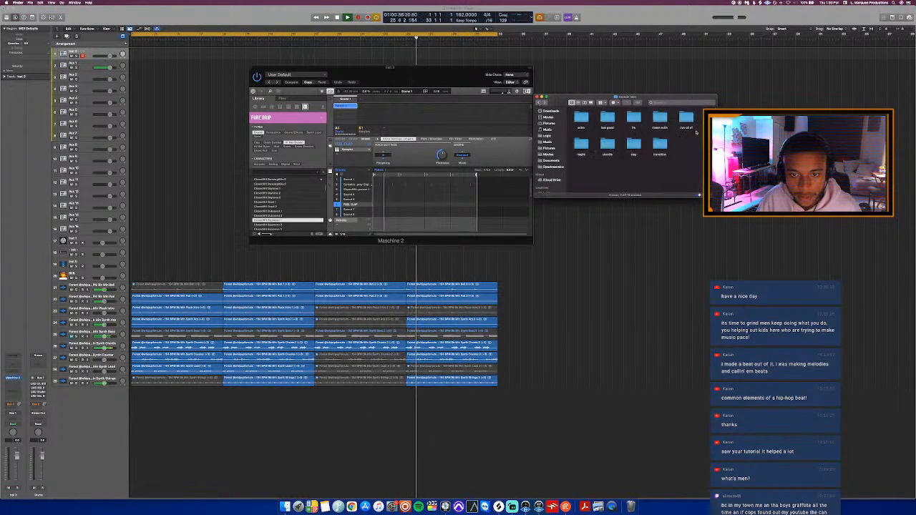
pyautogui.doubleClick(687, 120)
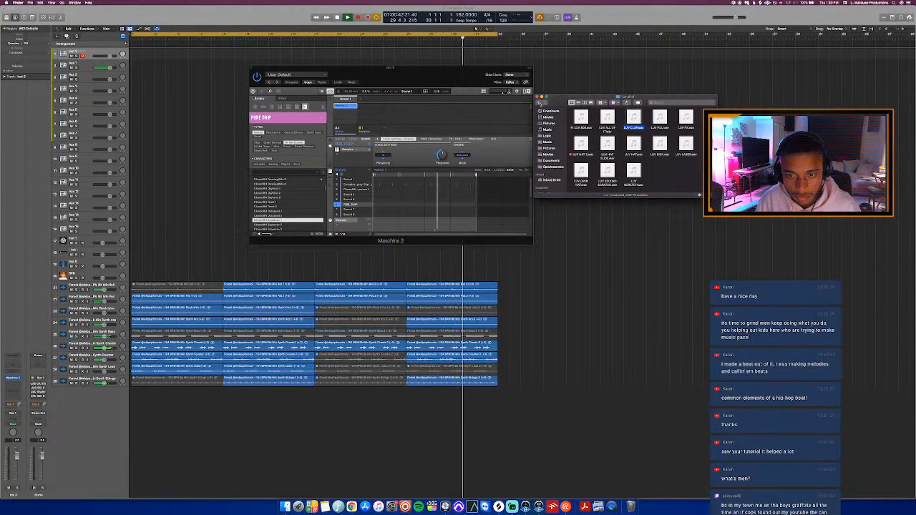
pyautogui.click(540, 103)
pyautogui.doubleClick(581, 145)
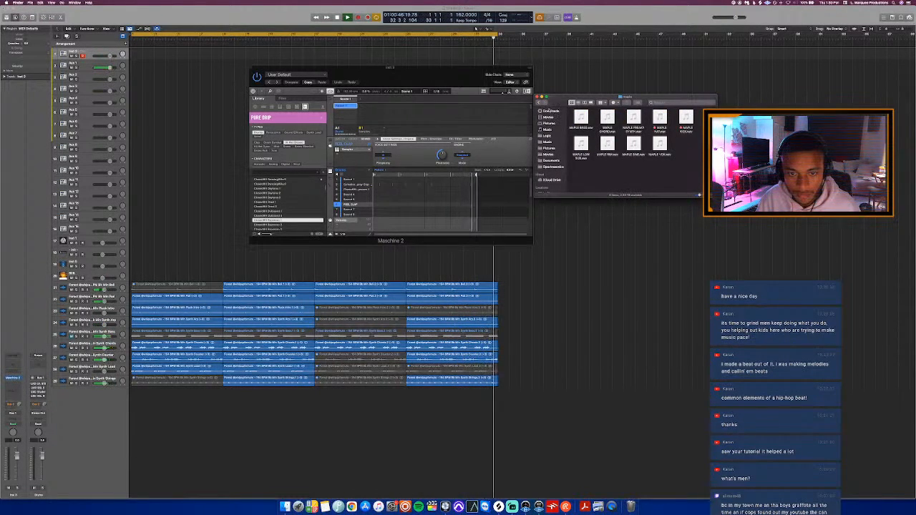
pyautogui.click(539, 103)
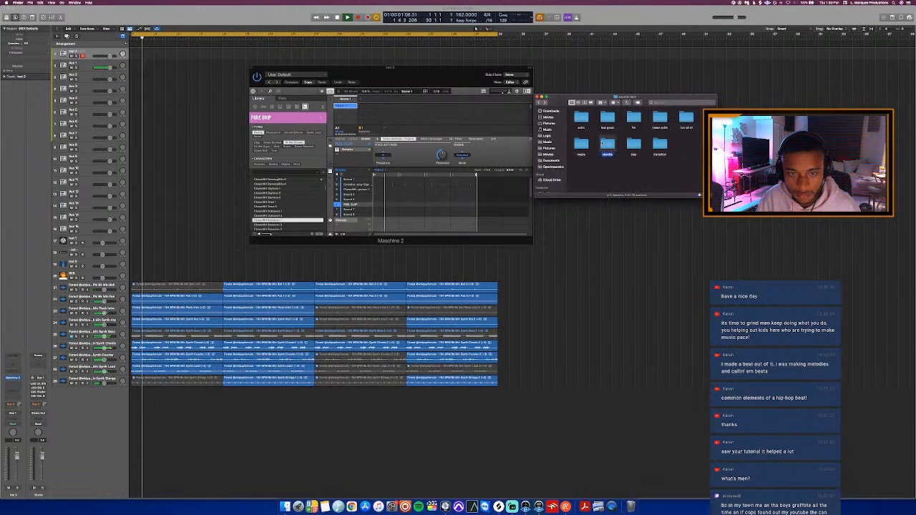
pyautogui.doubleClick(607, 144)
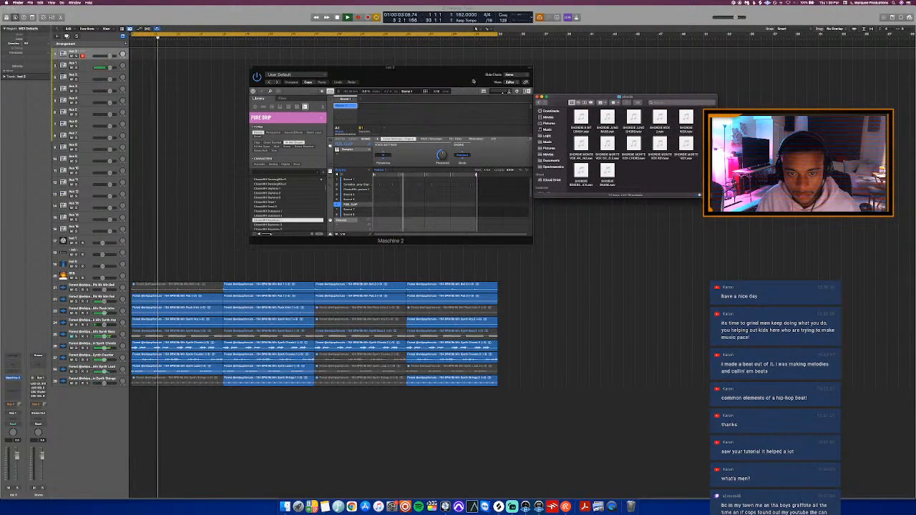
# - Return to Logic Pro and record a repeating FEEL CLAP pattern in Maschine over the stems
pyautogui.click(442, 78)
pyautogui.click(217, 51)
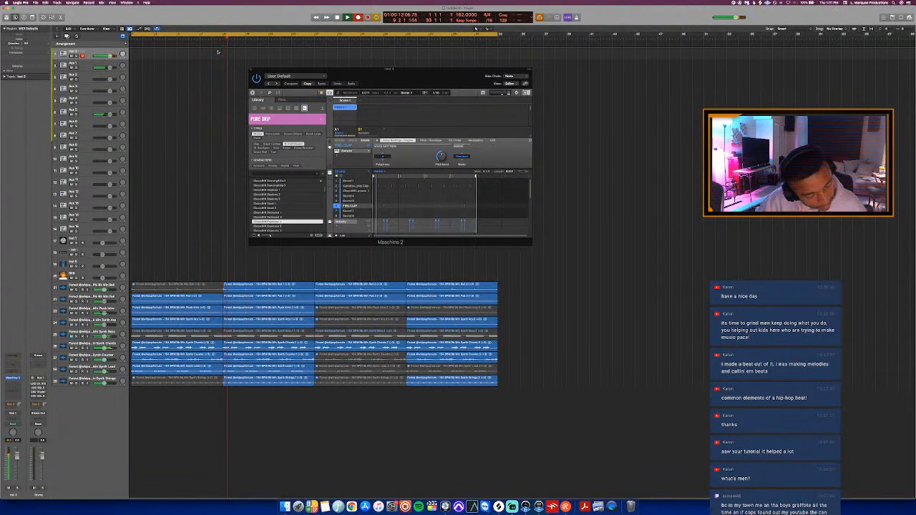
pyautogui.hscroll(1, 218, 52)
pyautogui.press('space')
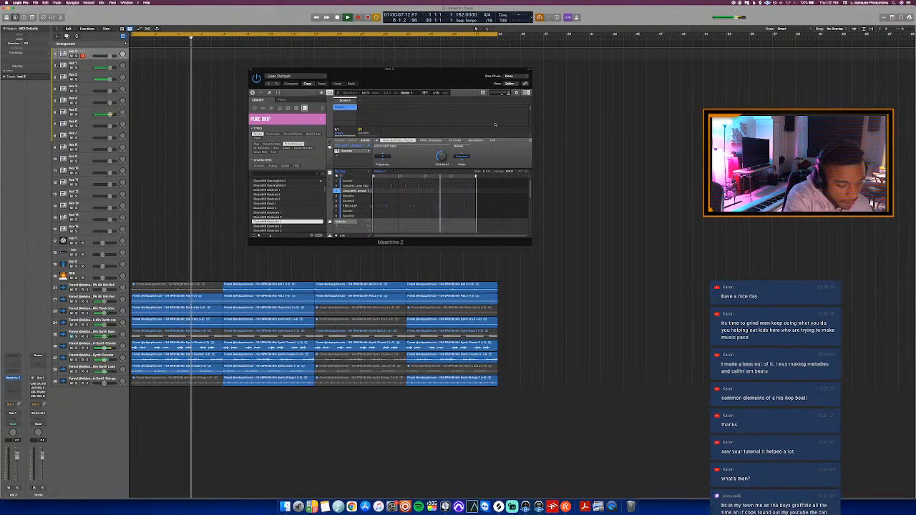
# - Record a continuous closed hi-hat part across the whole Maschine pattern and play it back from the start
pyautogui.click(465, 91)
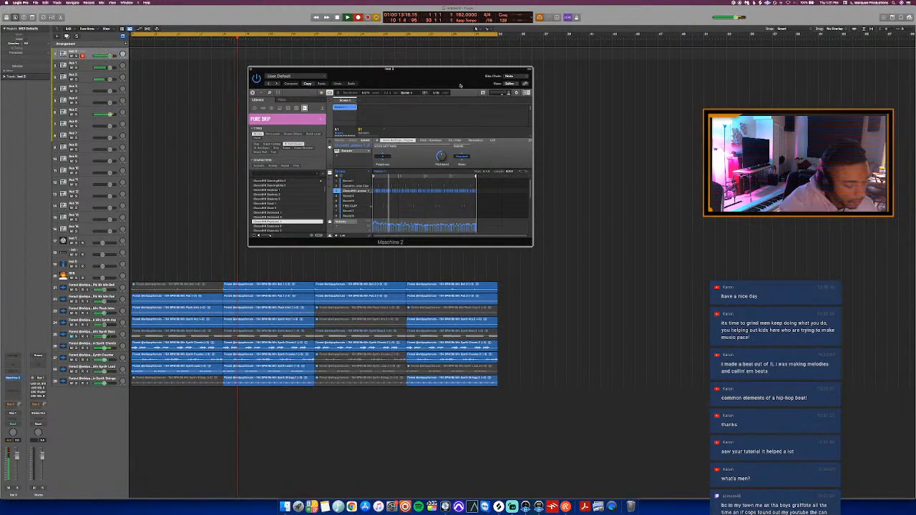
pyautogui.press('space')
pyautogui.press('Return')
pyautogui.press('space')
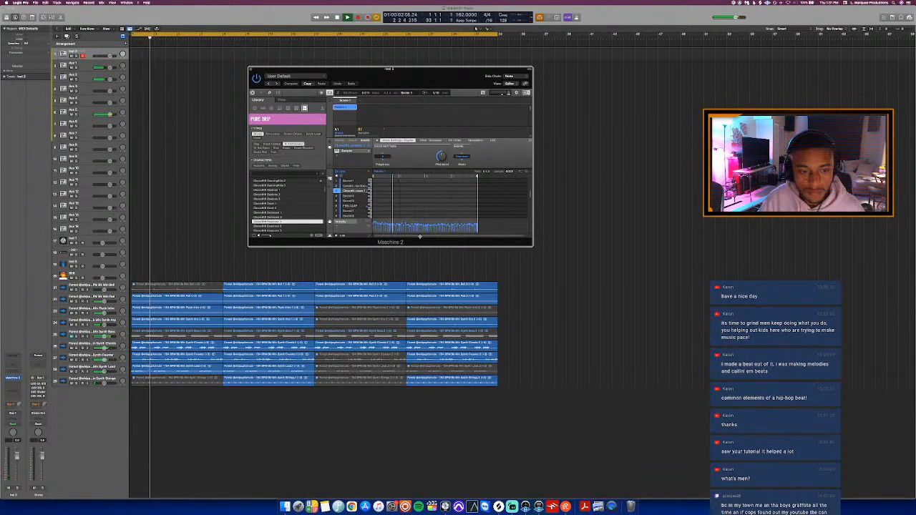
# - Bring the opening closed hi-hat notes into close view in the pattern editor and replay them from the start
pyautogui.moveTo(420, 237); pyautogui.dragTo(420, 241)
pyautogui.press('space')
pyautogui.press('Return')
pyautogui.press('space')
pyautogui.scroll(-3, 411, 203)
pyautogui.scroll(-3, 410, 203)
pyautogui.press('space')
pyautogui.press('Return')
pyautogui.scroll(3, 411, 204)
pyautogui.press('space')
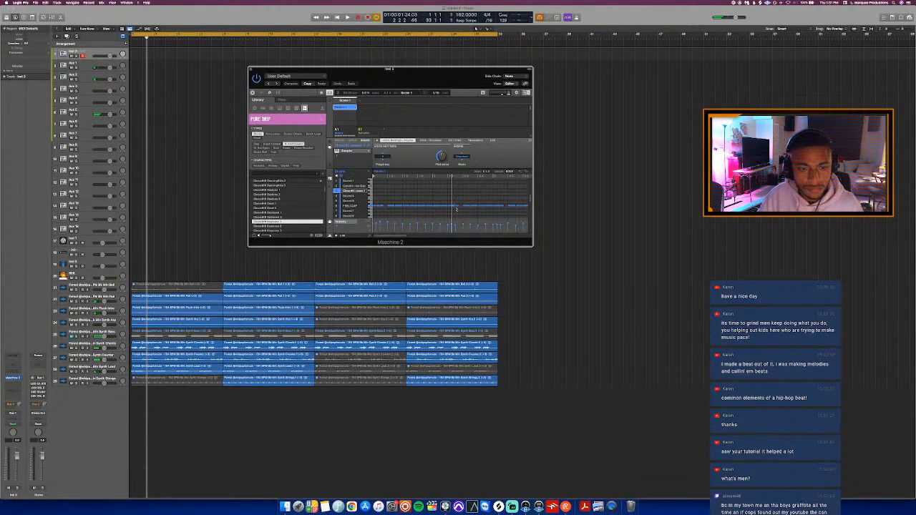
# - Vary the pitch of short groups of closed hi-hat notes early in the pattern and replay from the start
pyautogui.press('Down')
pyautogui.press('Down')
pyautogui.press('Return')
pyautogui.press('space')
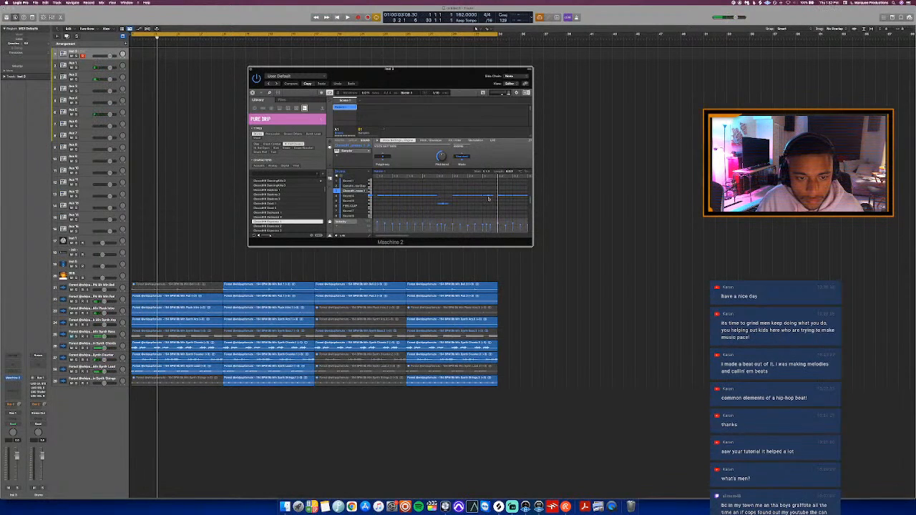
pyautogui.press('Return')
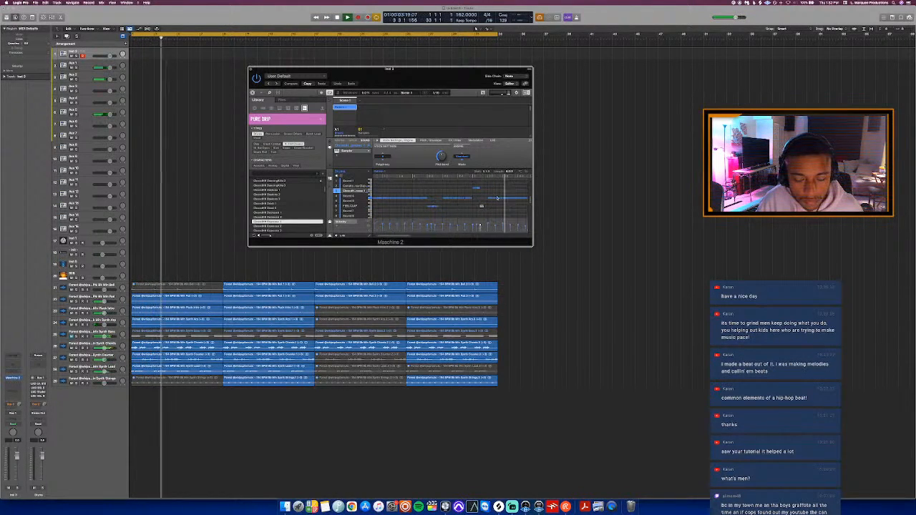
# - Loop bars 3 to 7 and lower the pitch of a short closed hi-hat group within that range
pyautogui.hscroll(1, 496, 197)
pyautogui.press('space')
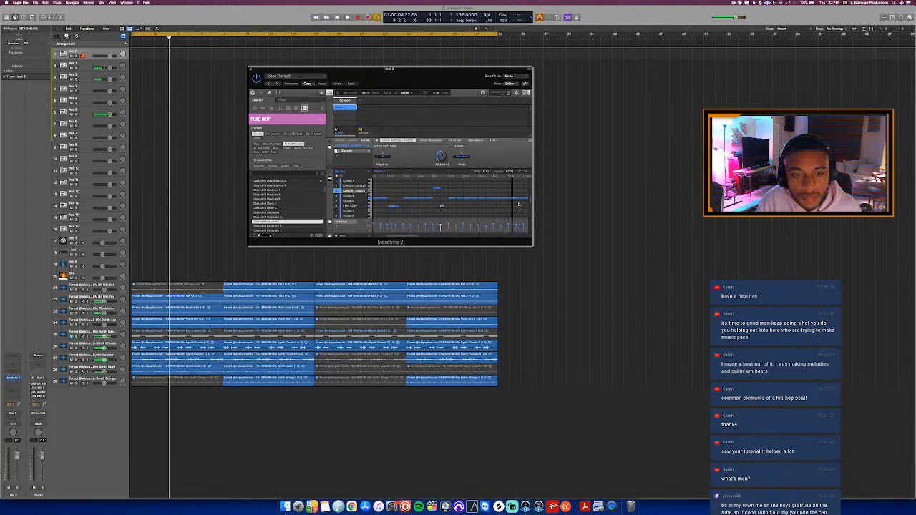
pyautogui.press('space')
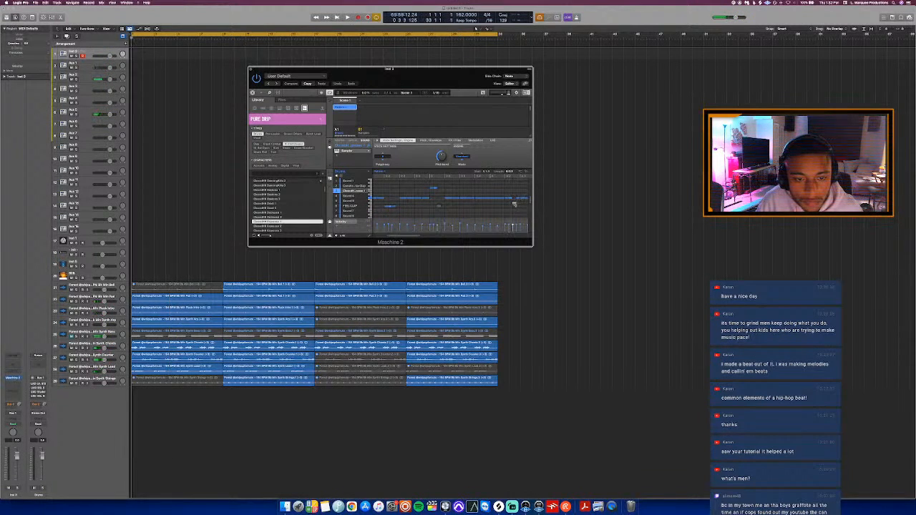
pyautogui.moveTo(147, 34); pyautogui.dragTo(204, 40)
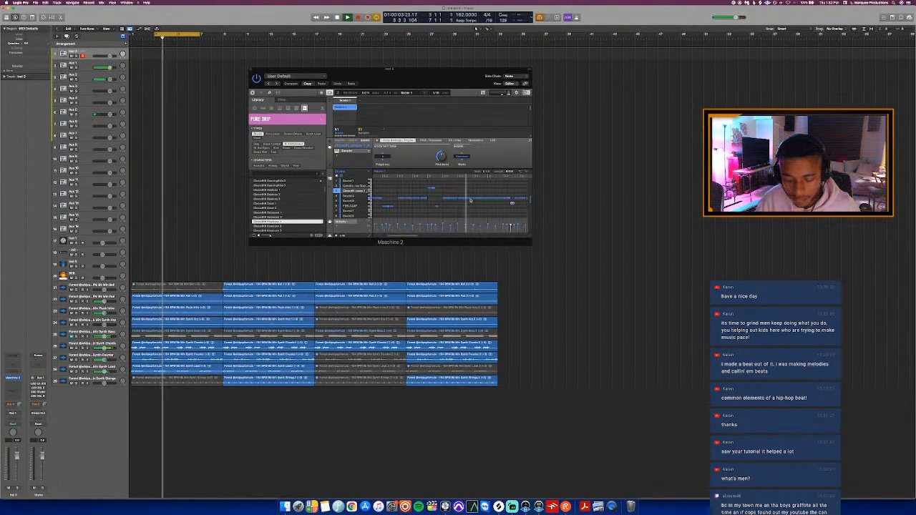
pyautogui.press('space')
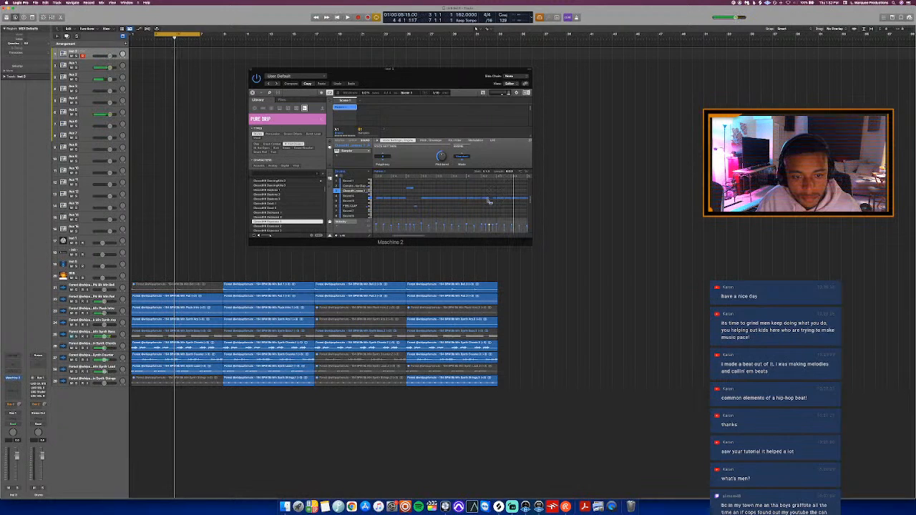
pyautogui.click(487, 204)
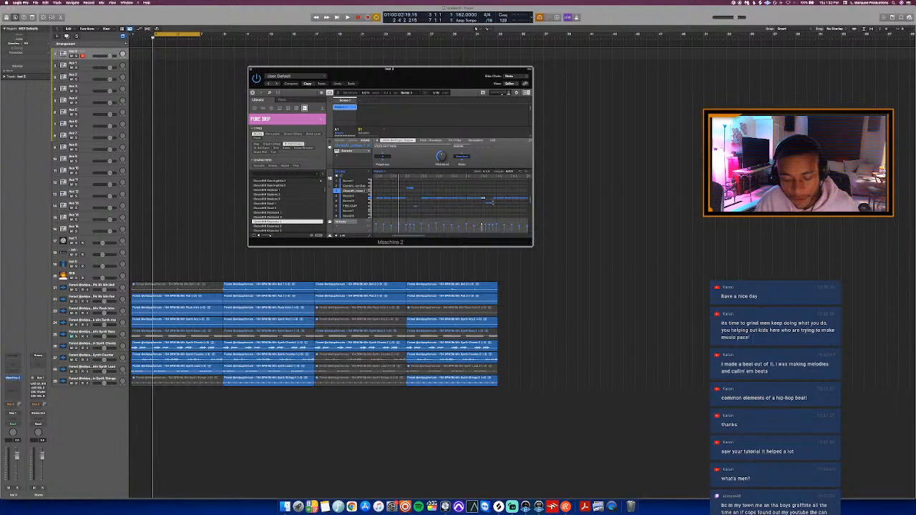
pyautogui.press('space')
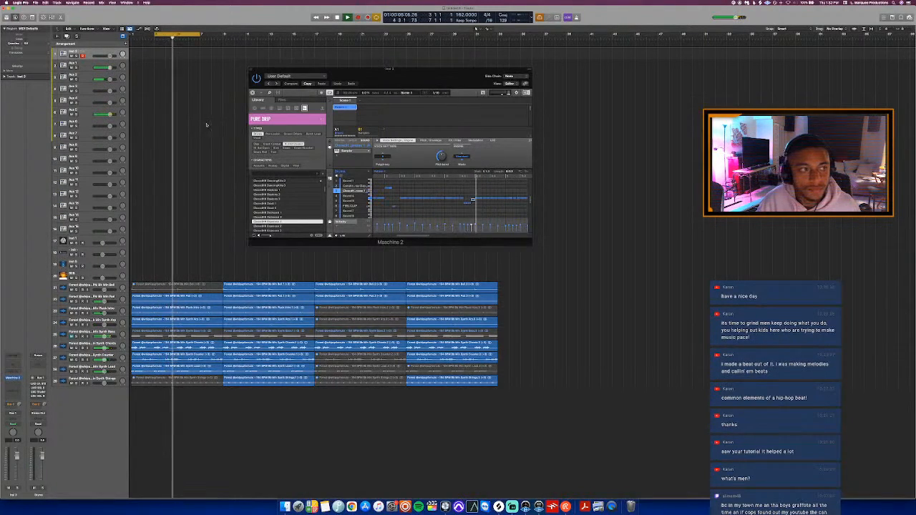
# - Turn off the loop, raise the pitch of the next short closed hi-hat group and lower the notes at its start
pyautogui.doubleClick(497, 192)
pyautogui.press('space')
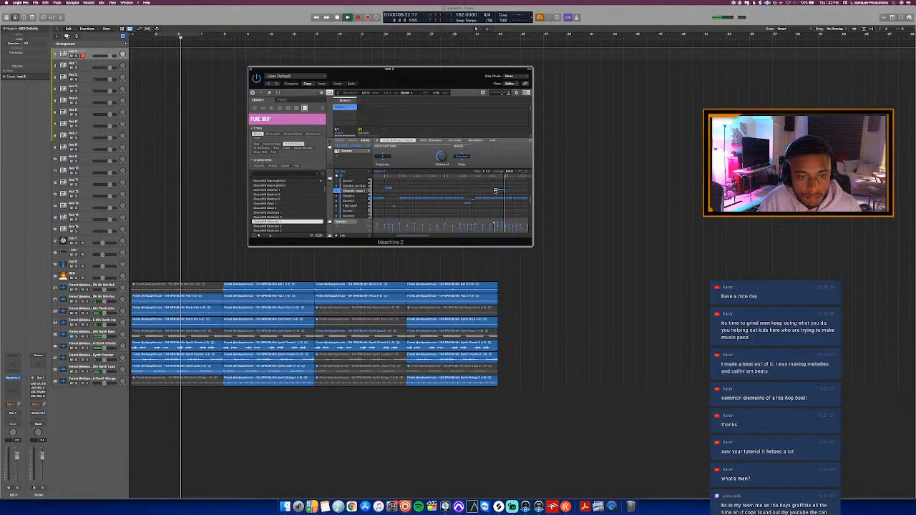
pyautogui.press('space')
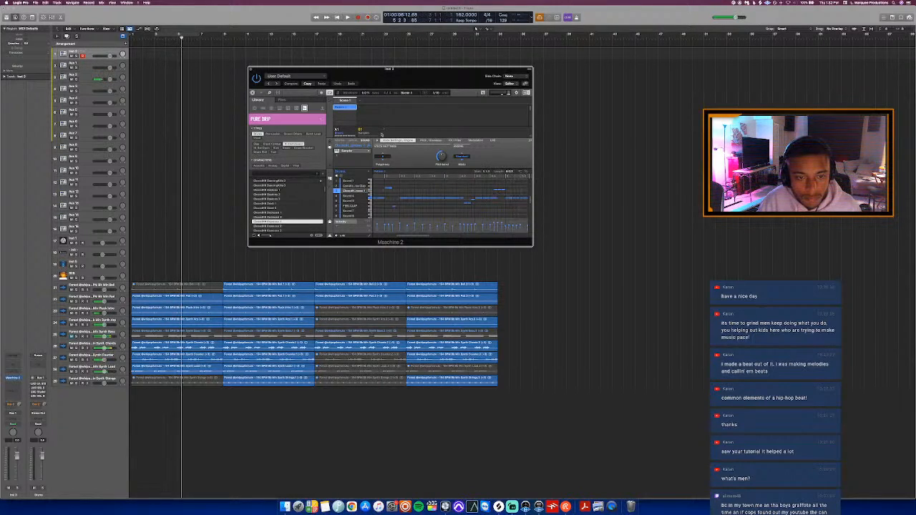
pyautogui.press('space')
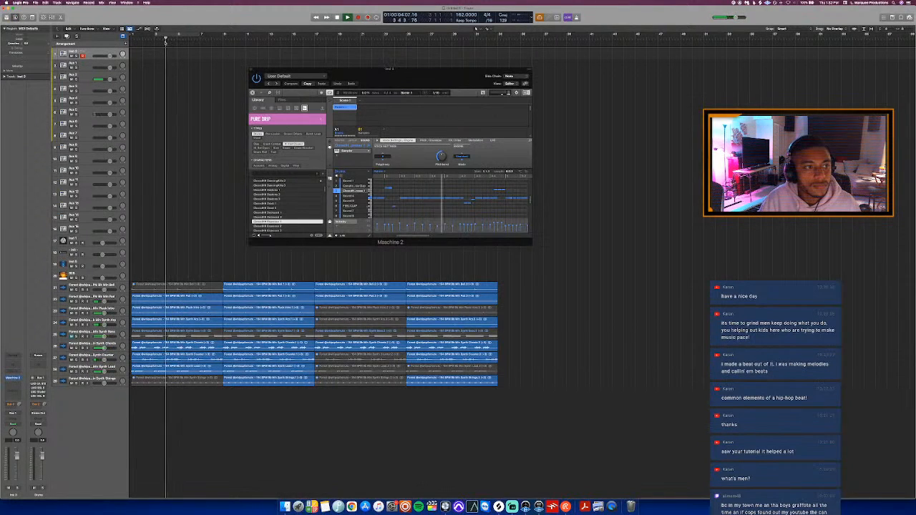
pyautogui.press('space')
pyautogui.click(494, 199)
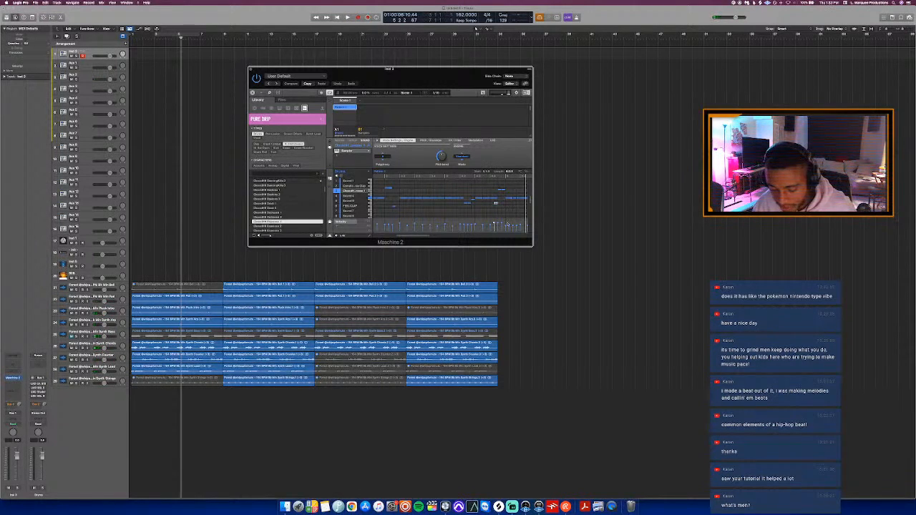
# - Play back the edited hi-hat pitches from around bar 4 and again from bar 3
pyautogui.click(165, 35)
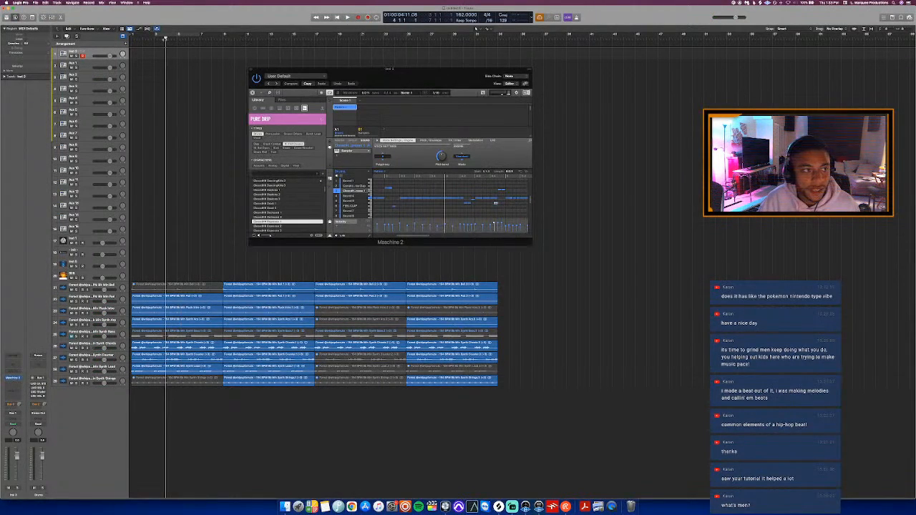
pyautogui.press('space')
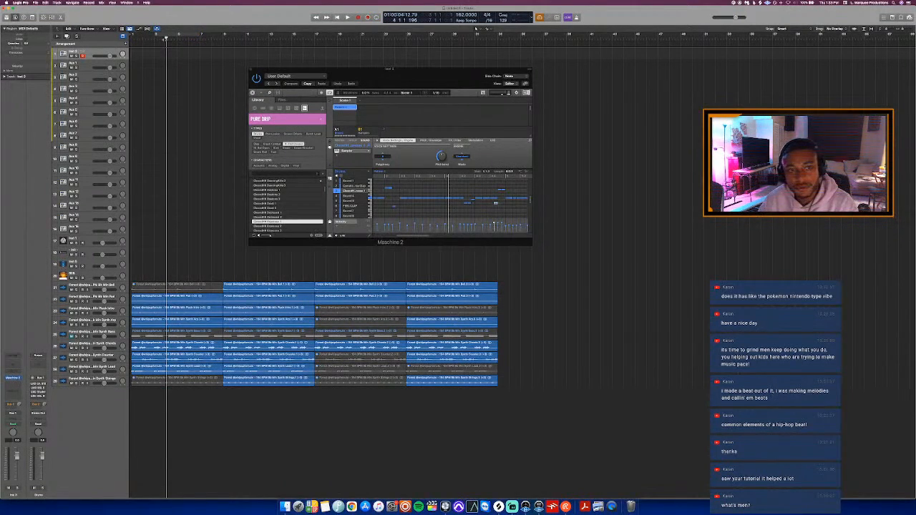
pyautogui.click(154, 37)
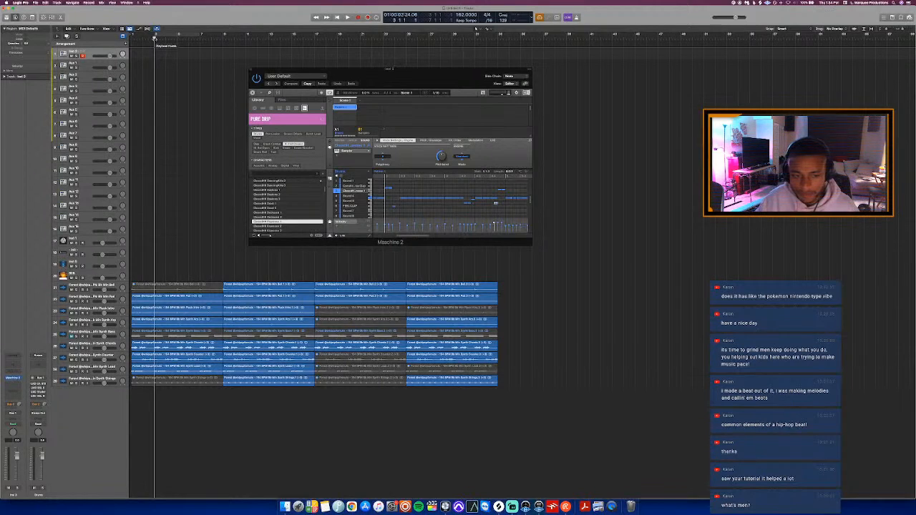
pyautogui.press('space')
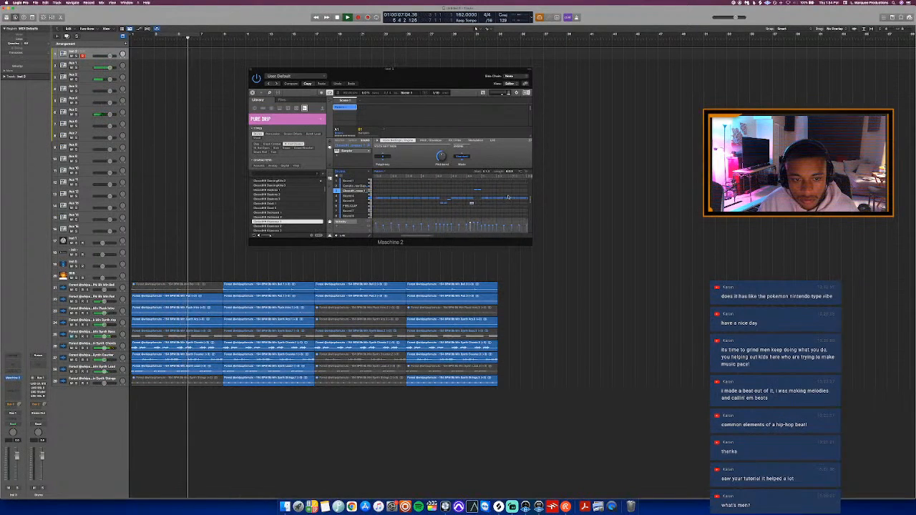
pyautogui.press('space')
# - Loop bars 5 to 9 and audition the closed hi-hats in that section against the stems
pyautogui.moveTo(179, 35); pyautogui.dragTo(222, 37)
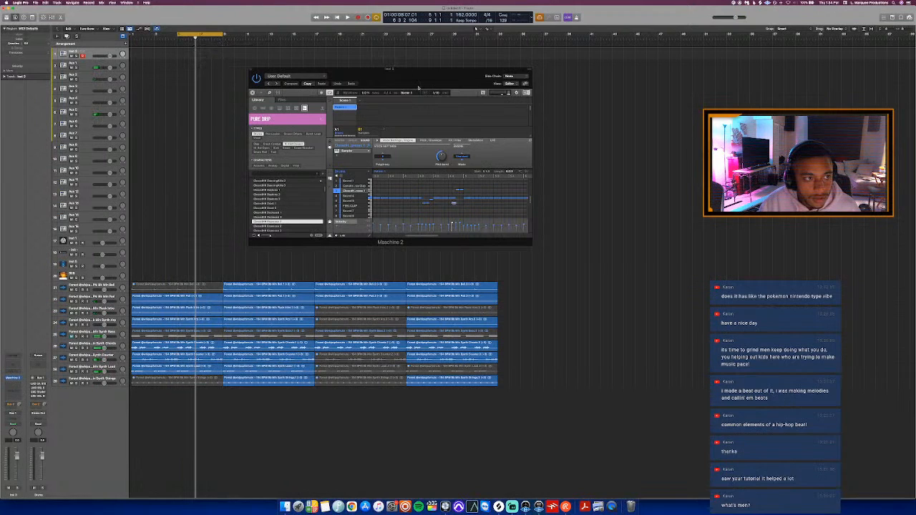
pyautogui.moveTo(417, 81)
pyautogui.mouseDown()
pyautogui.moveTo(400, 77)
pyautogui.moveTo(418, 85)
pyautogui.mouseUp()
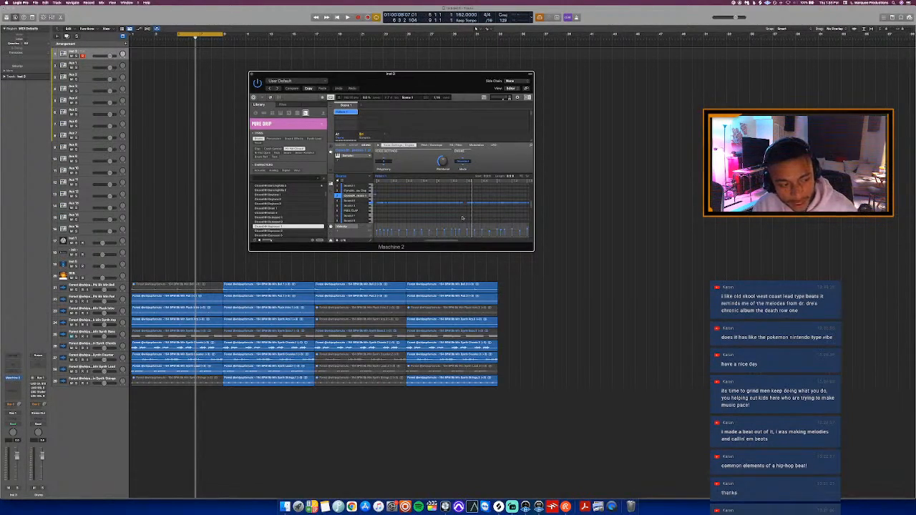
pyautogui.press('space')
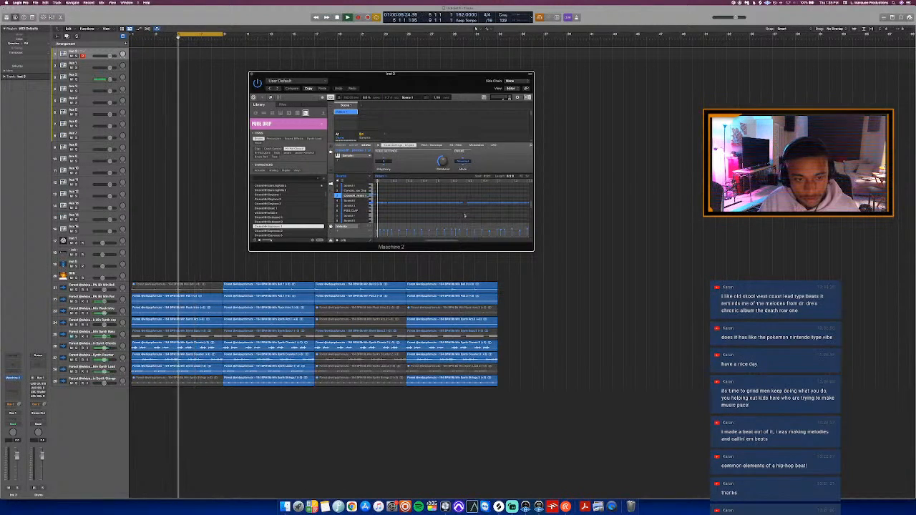
pyautogui.press('space')
pyautogui.press('space')
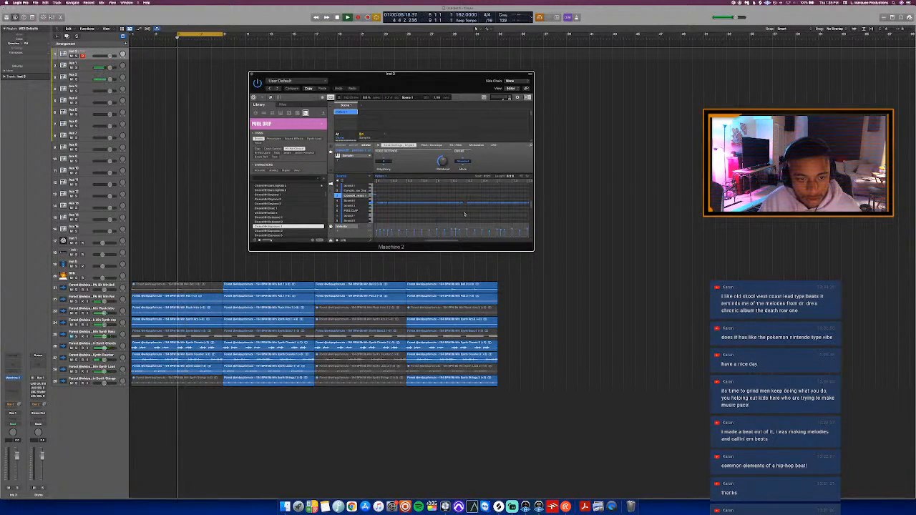
pyautogui.press('space')
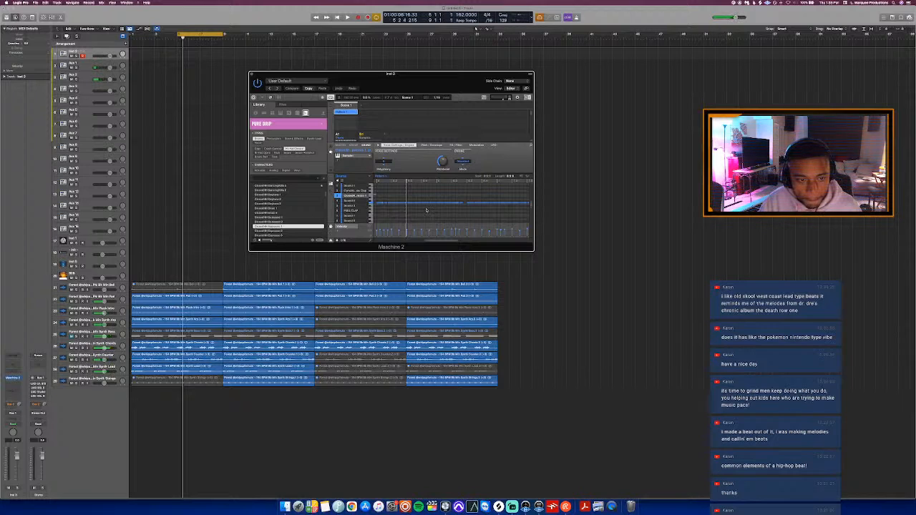
pyautogui.press('space')
# - Lower the pitch of two short closed hi-hat groups within bars 5 to 9, checking them in playback
pyautogui.press('space')
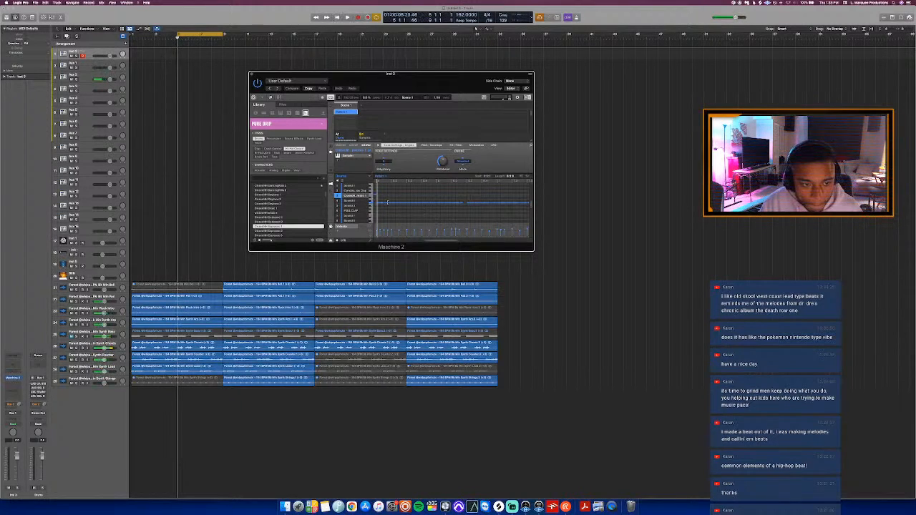
pyautogui.press('space')
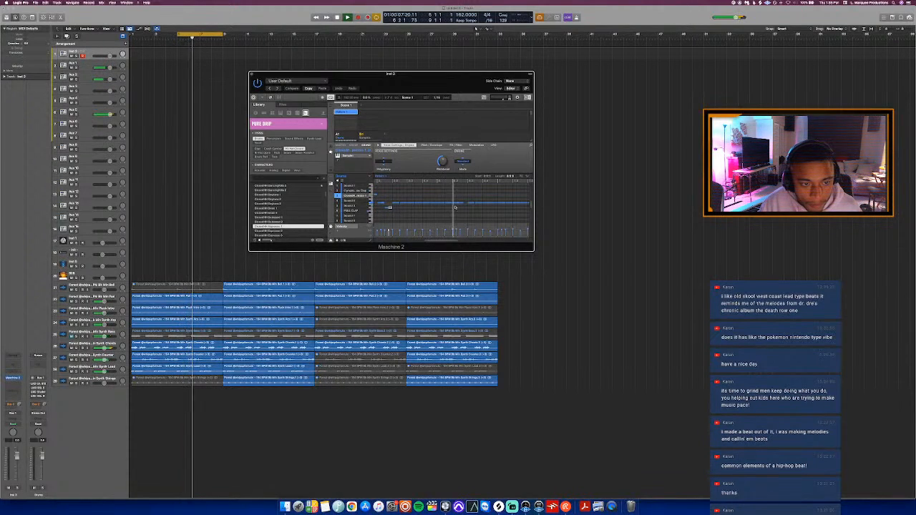
pyautogui.press('space')
pyautogui.press('space')
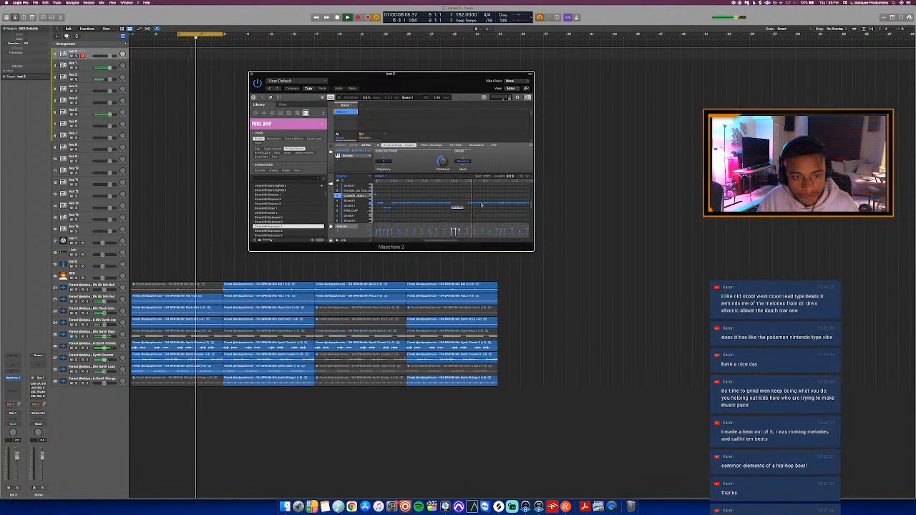
pyautogui.moveTo(460, 204); pyautogui.dragTo(462, 209)
pyautogui.press('space')
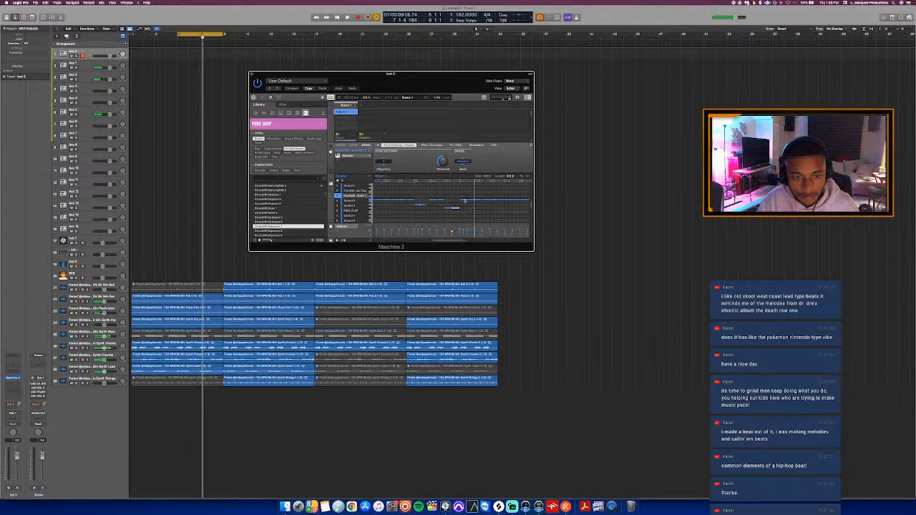
# - Raise one further closed hi-hat group, lower the short group following it and replay the looped section
pyautogui.click(466, 201)
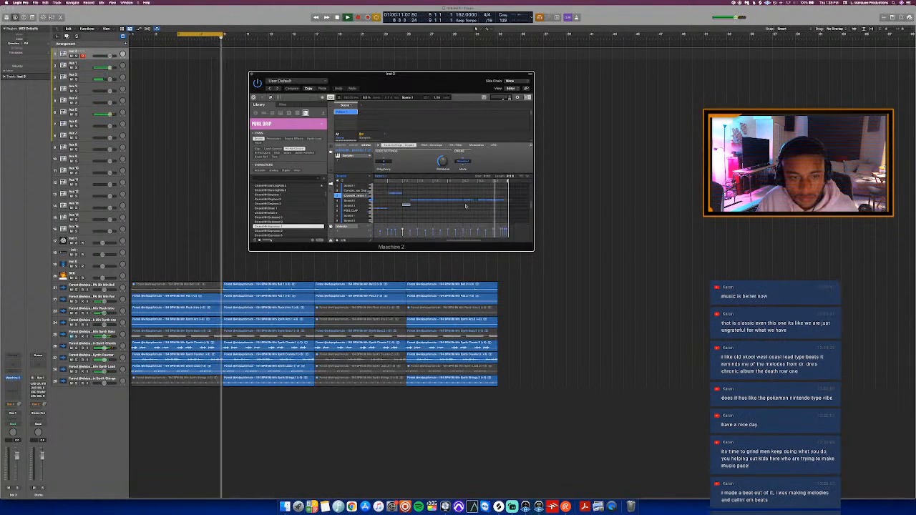
pyautogui.press('space')
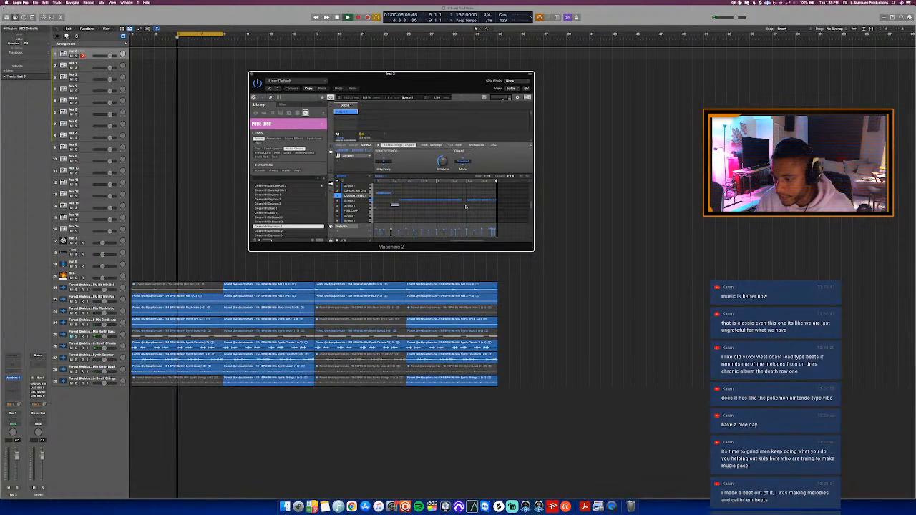
pyautogui.press('space')
pyautogui.press('space')
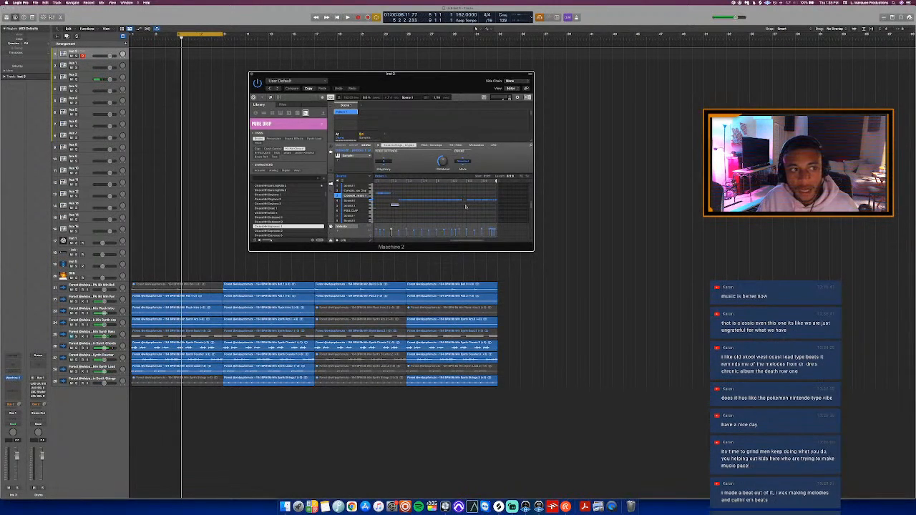
# - Save the project in the Logic folder under the name Legend Of Link and reposition the Maschine window
pyautogui.press('super+s')
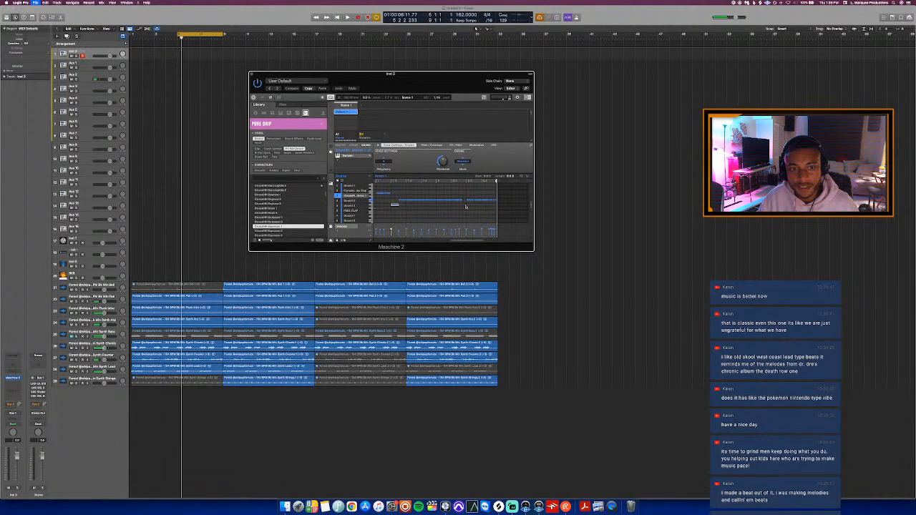
pyautogui.click(491, 158)
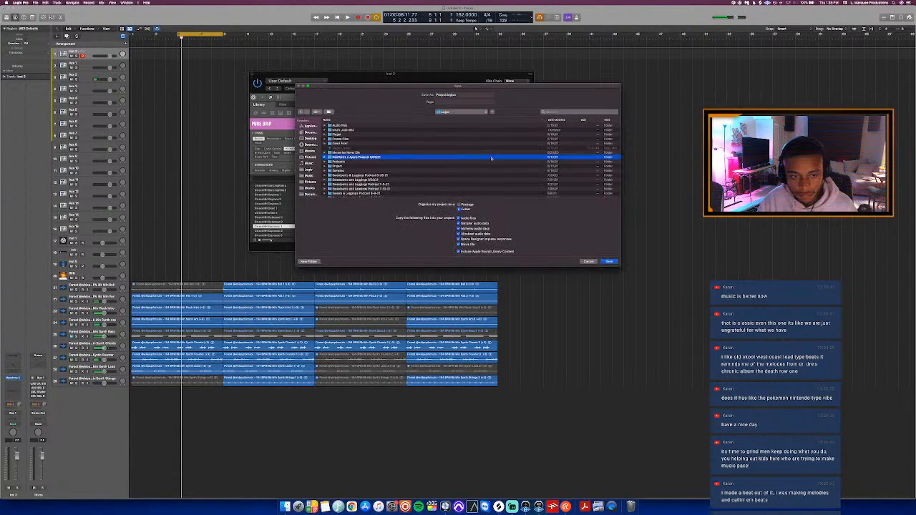
pyautogui.click(317, 171)
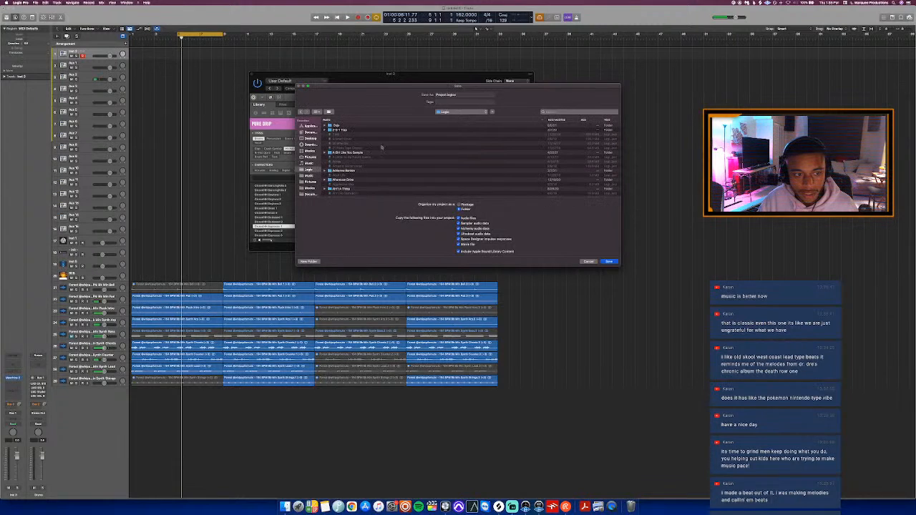
pyautogui.tripleClick(462, 95)
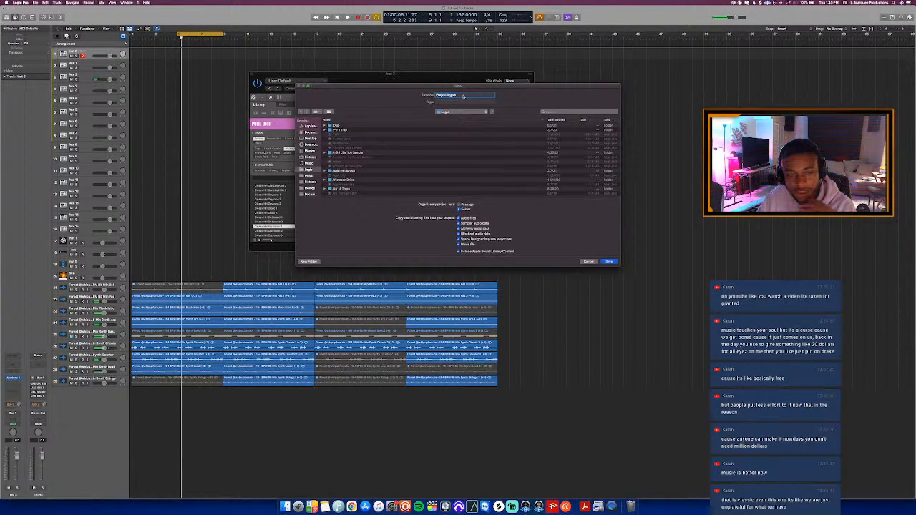
pyautogui.write('F')
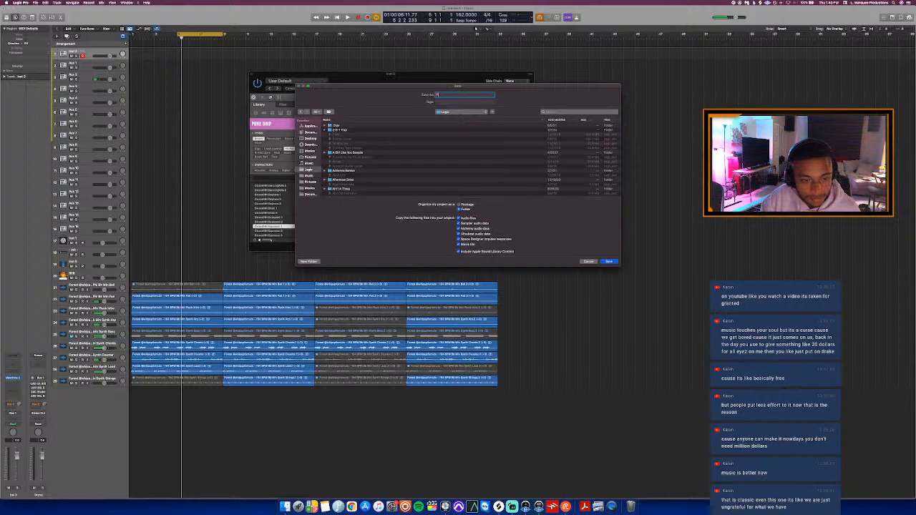
pyautogui.press('BackSpace')
pyautogui.press('BackSpace')
pyautogui.press('BackSpace')
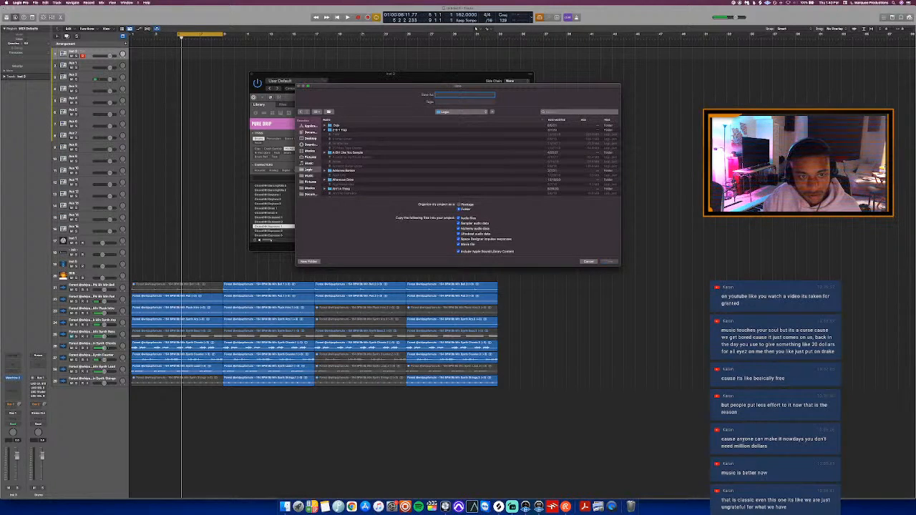
pyautogui.write('Th')
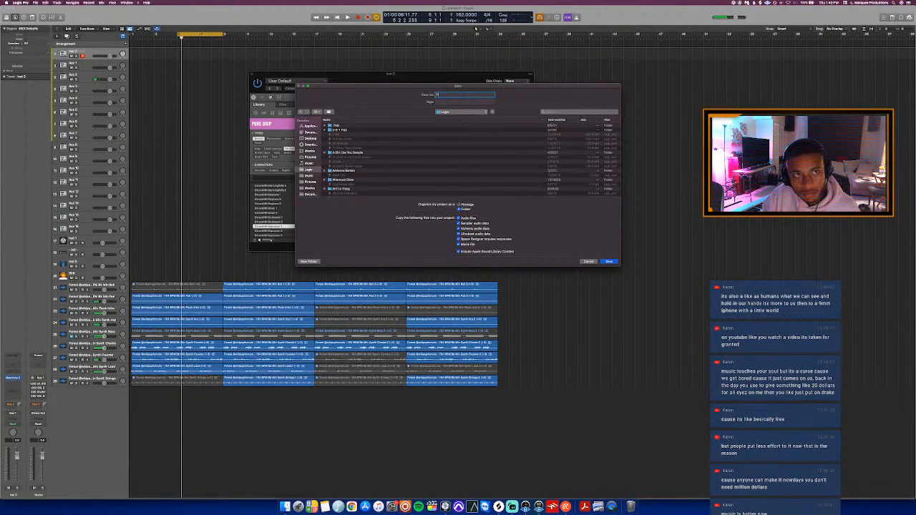
pyautogui.write('guna')
pyautogui.write(' Of Link')
pyautogui.press('Return')
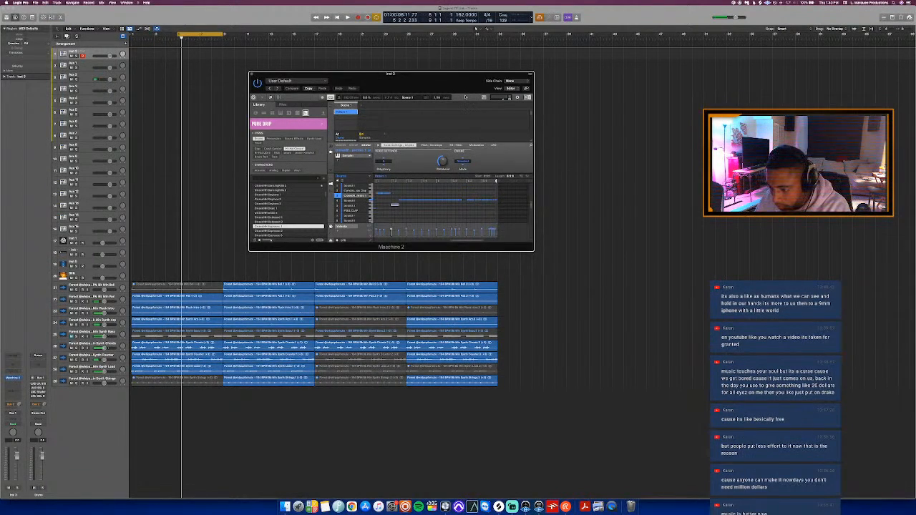
pyautogui.moveTo(456, 83); pyautogui.dragTo(434, 83)
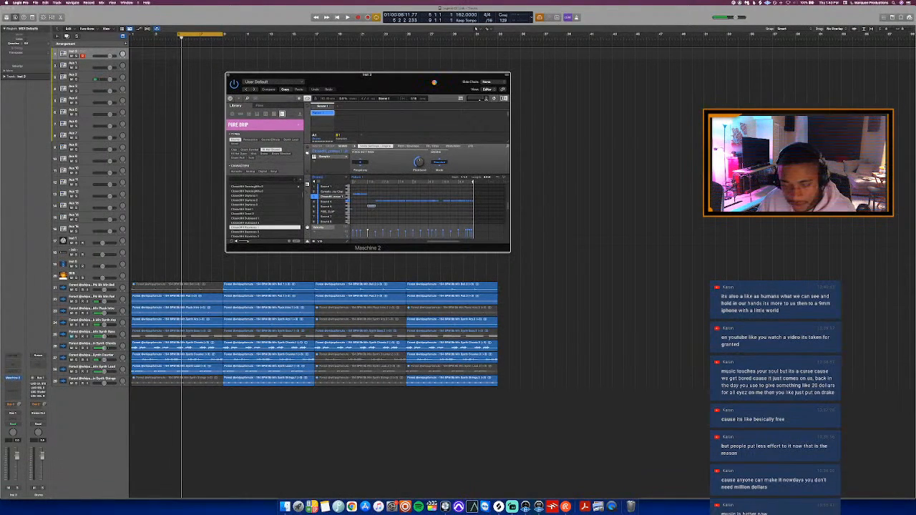
# - Raise another closed hi-hat group within bars 5 to 9, lower the two groups closing the section and check them in playback
pyautogui.press('space')
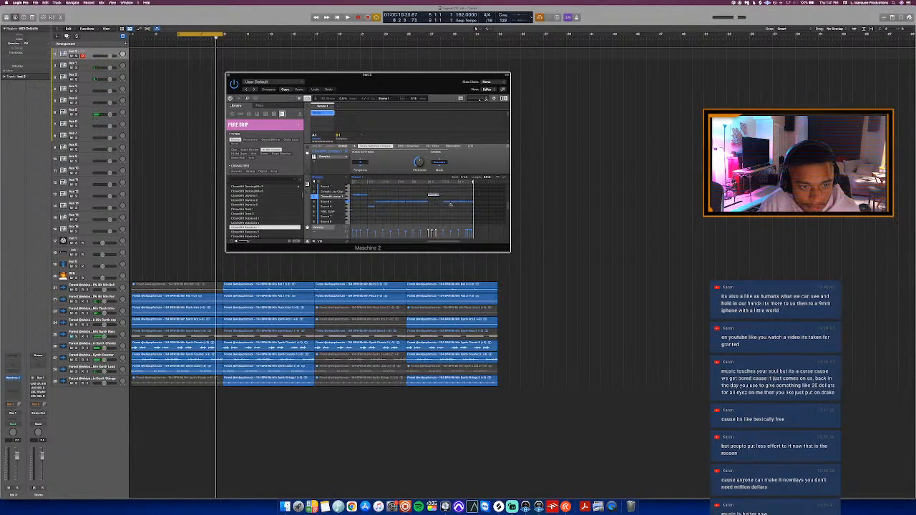
pyautogui.press('space')
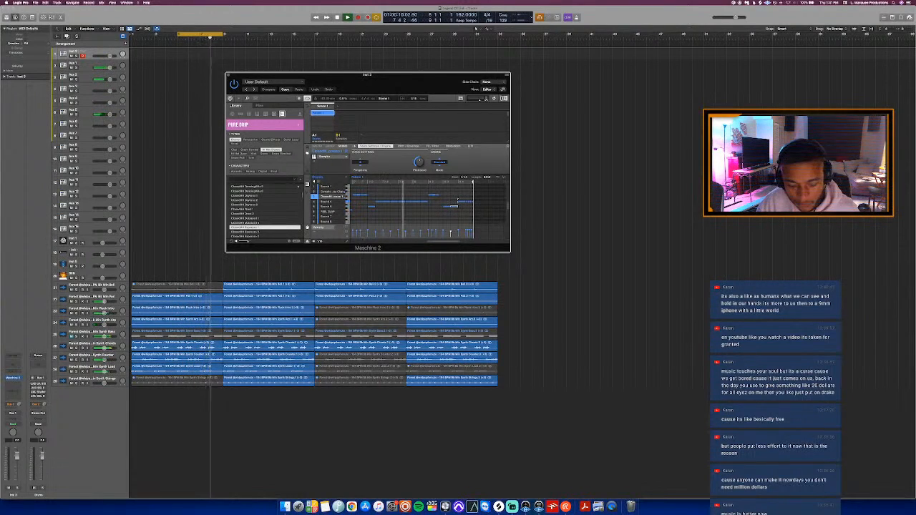
pyautogui.press('space')
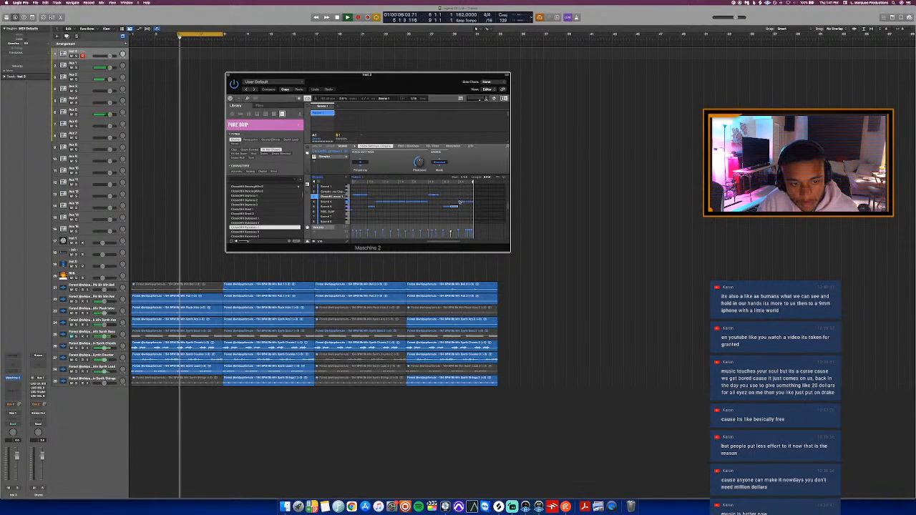
pyautogui.press('space')
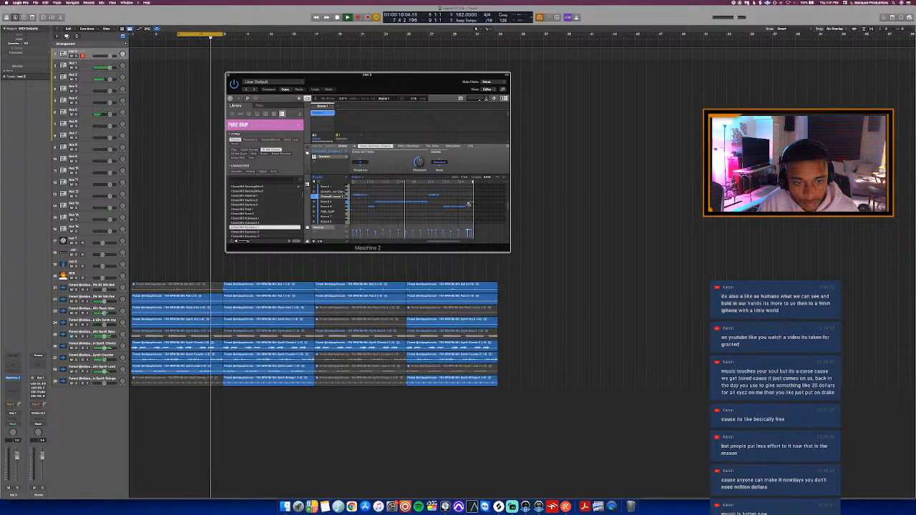
pyautogui.press('space')
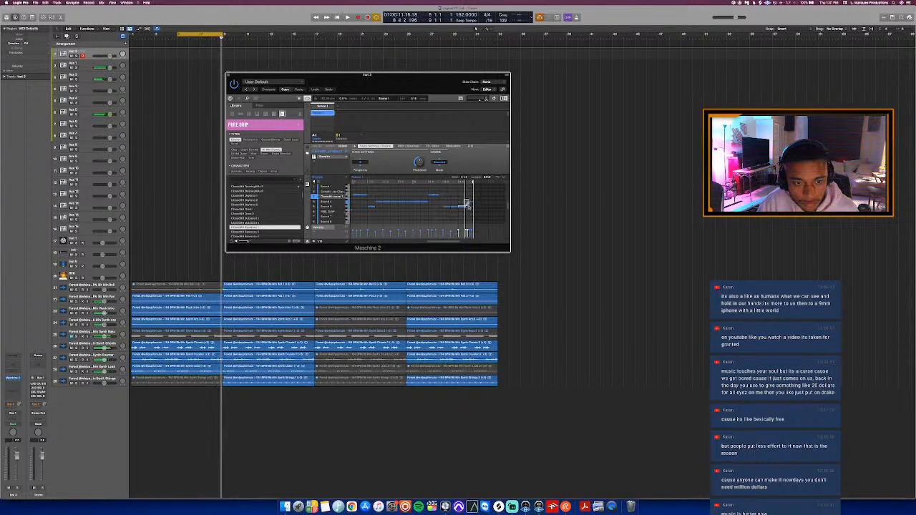
pyautogui.press('space')
# - Extend the loop from bar 1 across the full length of the stems and play the beat
pyautogui.moveTo(132, 34); pyautogui.dragTo(494, 127)
pyautogui.press('space')
pyautogui.press('space')
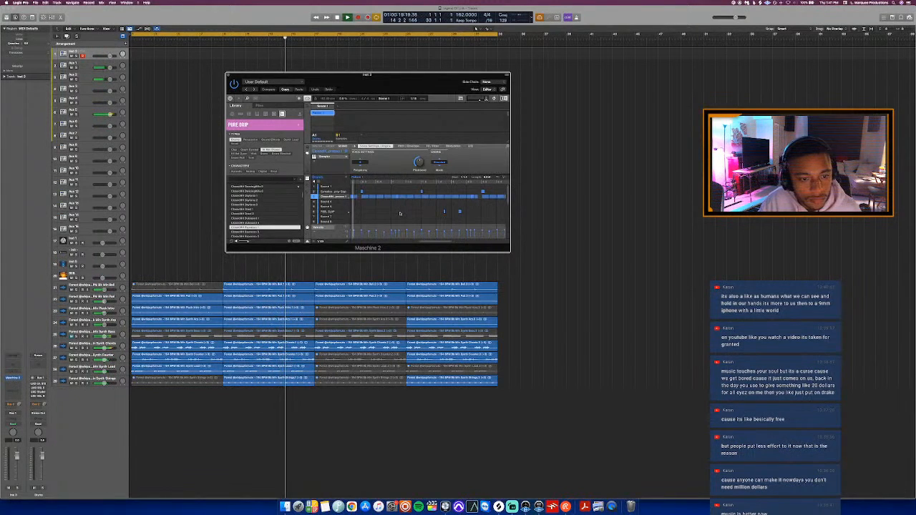
# - In Finder, return to the Drum Samples folder and open the Cymatics Pharaoh premium drum samples folder
pyautogui.click(285, 506)
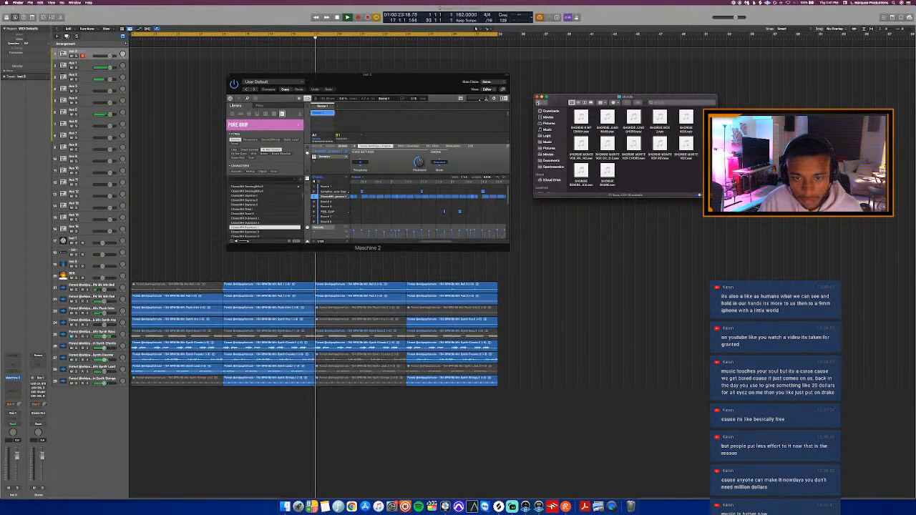
pyautogui.click(538, 103)
pyautogui.click(538, 103)
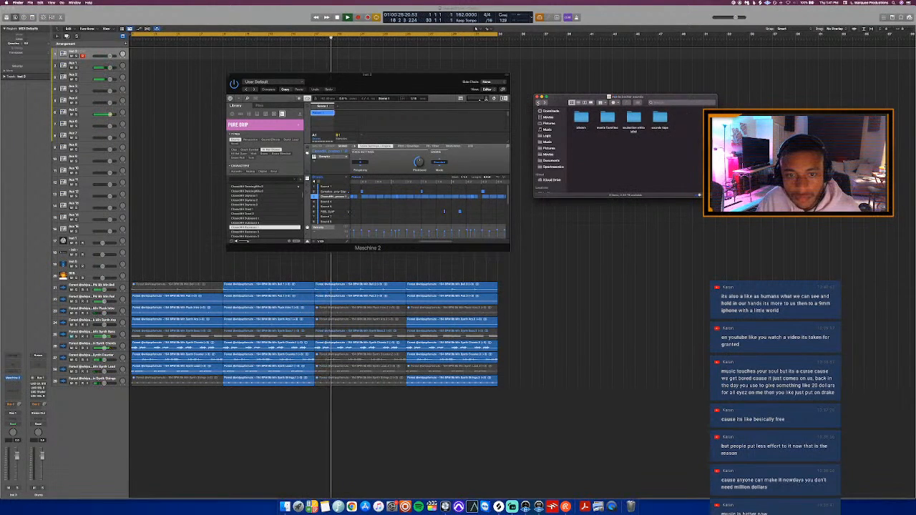
pyautogui.click(538, 103)
pyautogui.scroll(-2, 685, 160)
pyautogui.scroll(-3, 685, 160)
pyautogui.click(581, 145)
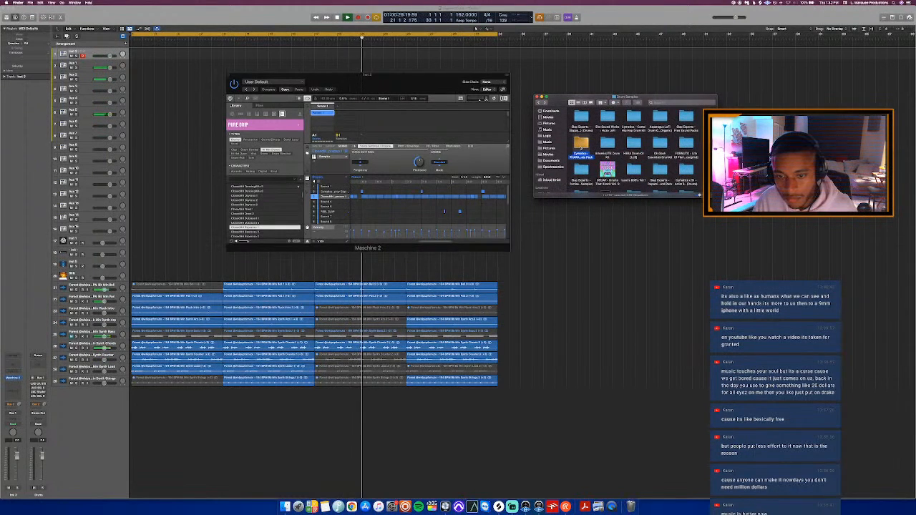
pyautogui.doubleClick(581, 145)
pyautogui.click(581, 118)
pyautogui.doubleClick(581, 120)
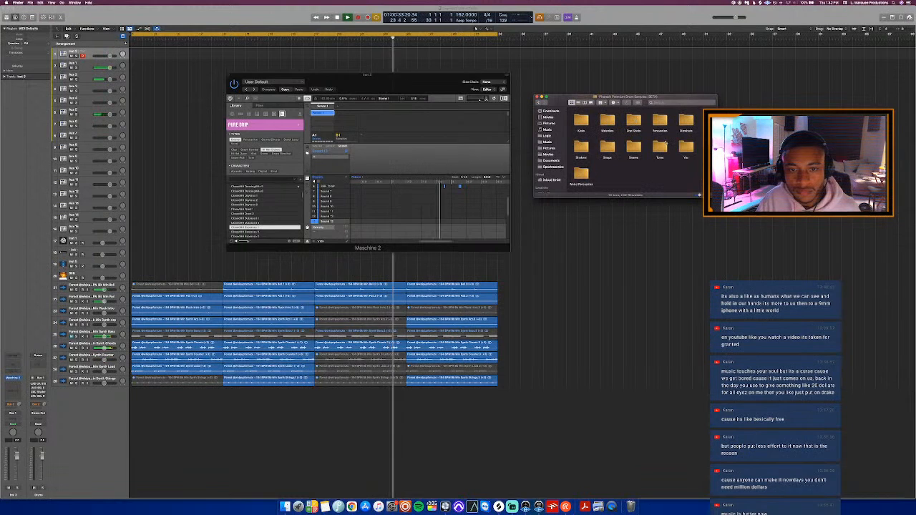
# - Load the Cymatics breath sample from the Vox folder into an empty Maschine sound slot
pyautogui.click(684, 147)
pyautogui.doubleClick(684, 147)
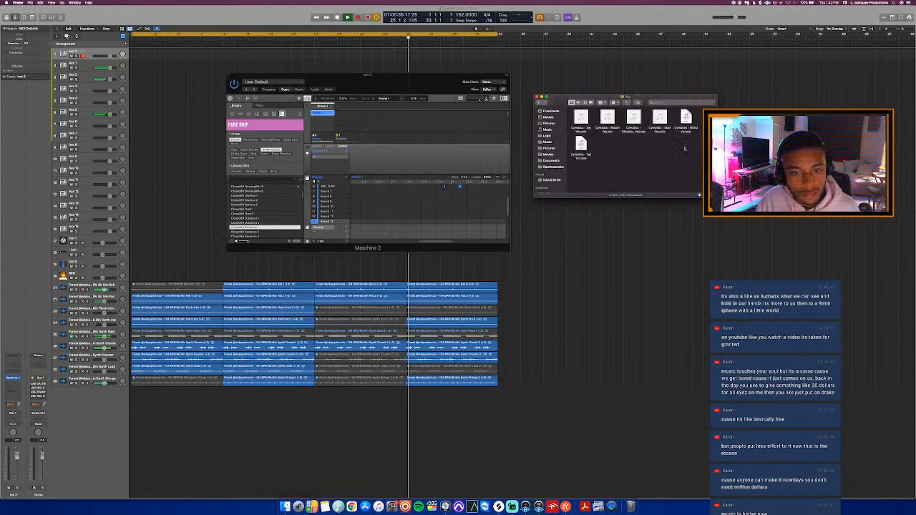
pyautogui.click(608, 118)
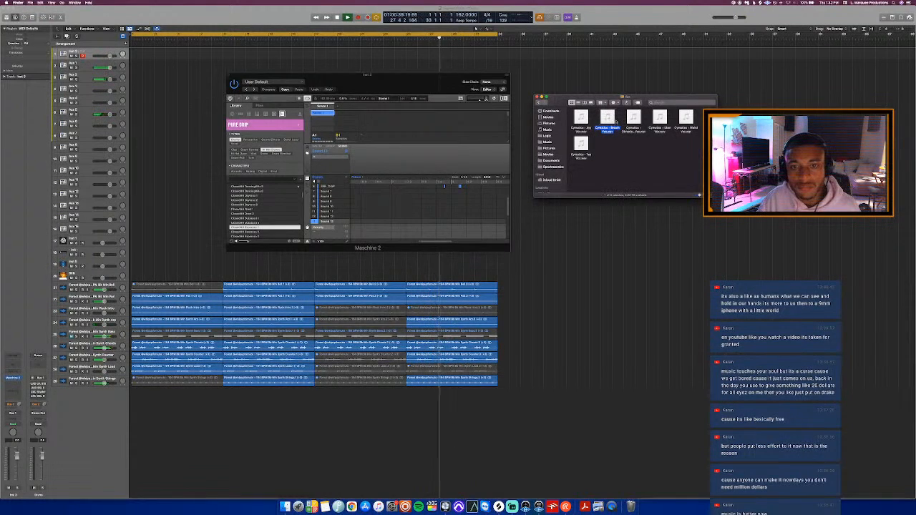
pyautogui.moveTo(608, 120); pyautogui.dragTo(326, 207)
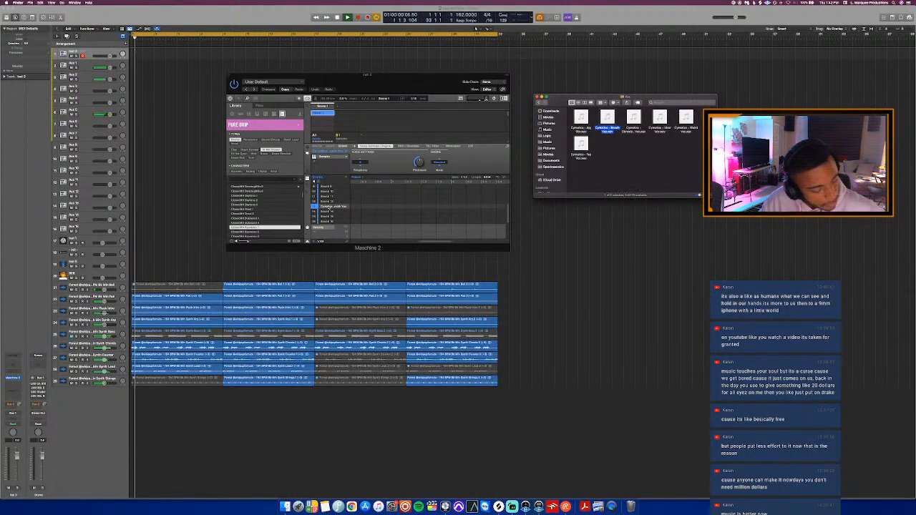
# - Add a Filter effect to the breath vox sound, replay the beat from the start and reposition the Maschine window
pyautogui.click(402, 89)
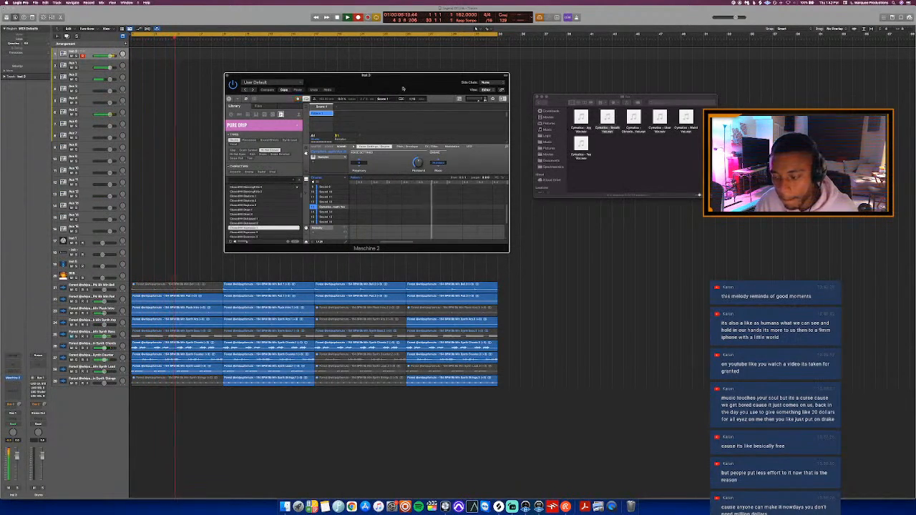
pyautogui.moveTo(424, 88); pyautogui.dragTo(406, 93)
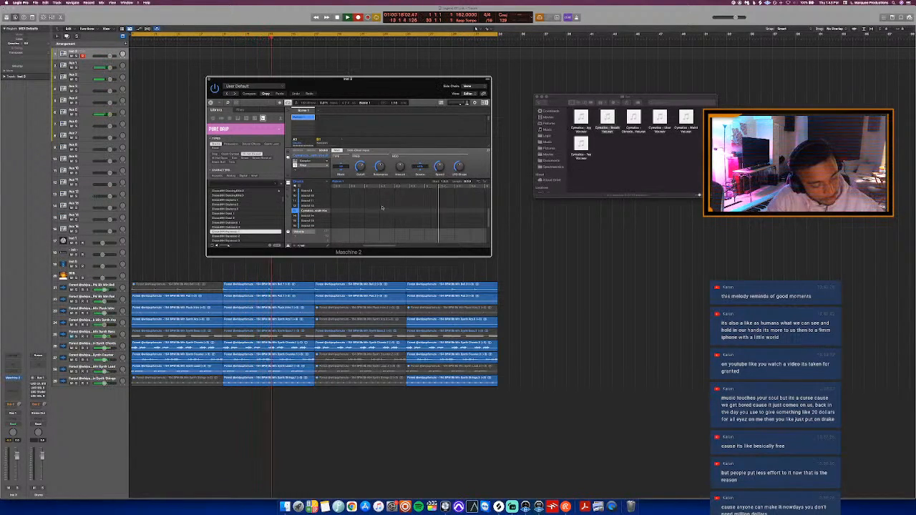
pyautogui.press('Return')
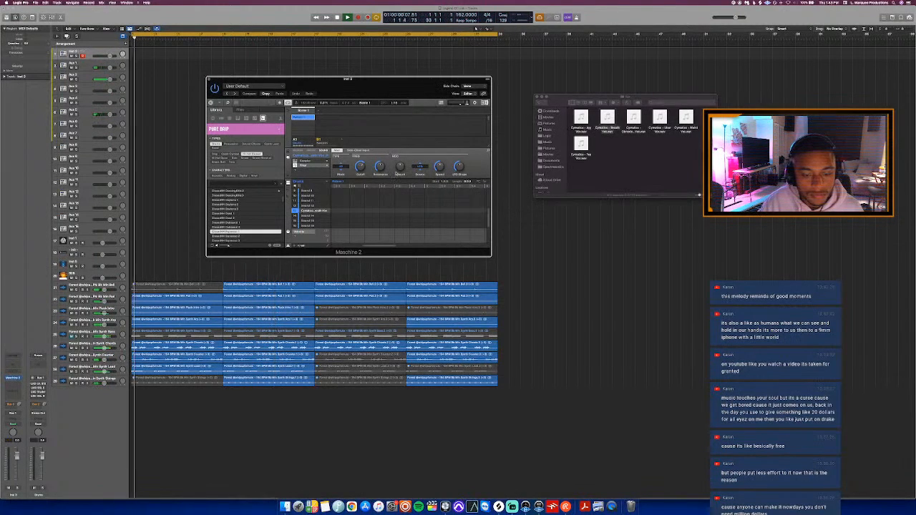
pyautogui.moveTo(414, 91); pyautogui.dragTo(386, 91)
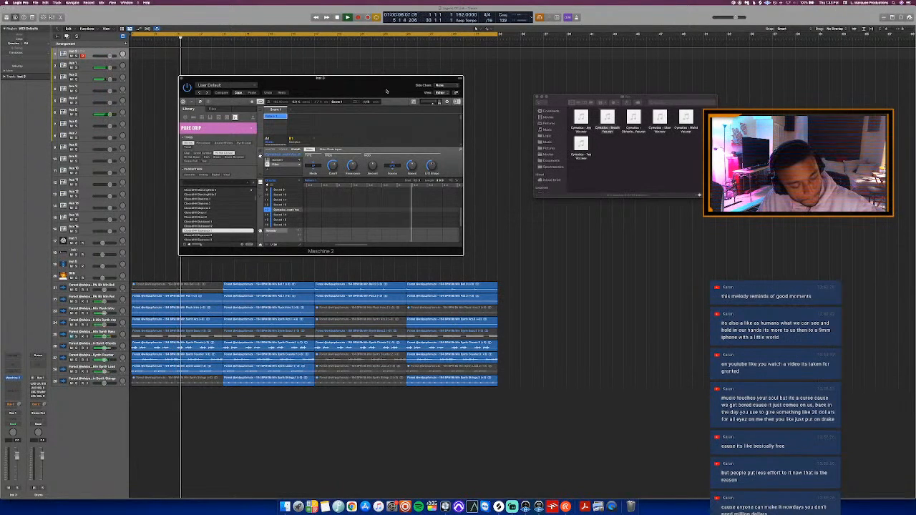
pyautogui.moveTo(386, 91); pyautogui.dragTo(396, 90)
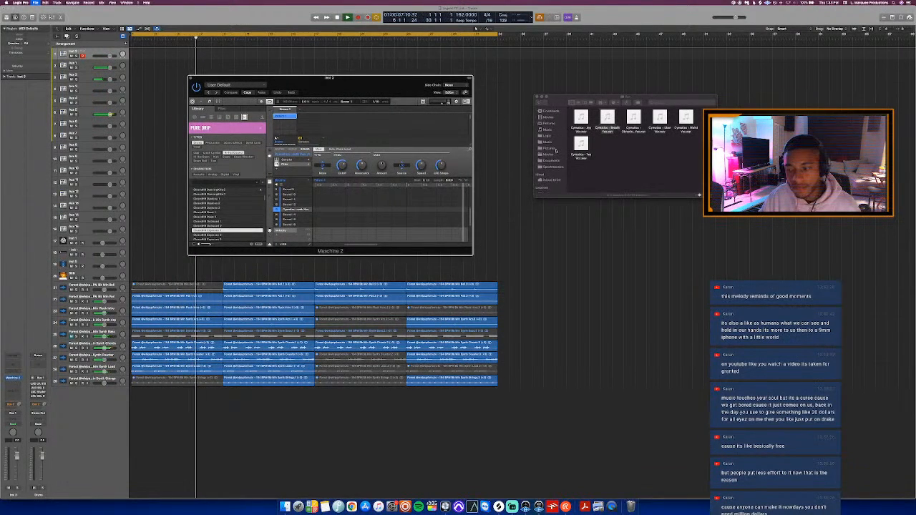
# - Shift the Finder window, go back to the Cymatics drum samples and open the 808s folder
pyautogui.click(560, 104)
pyautogui.moveTo(559, 105); pyautogui.dragTo(569, 106)
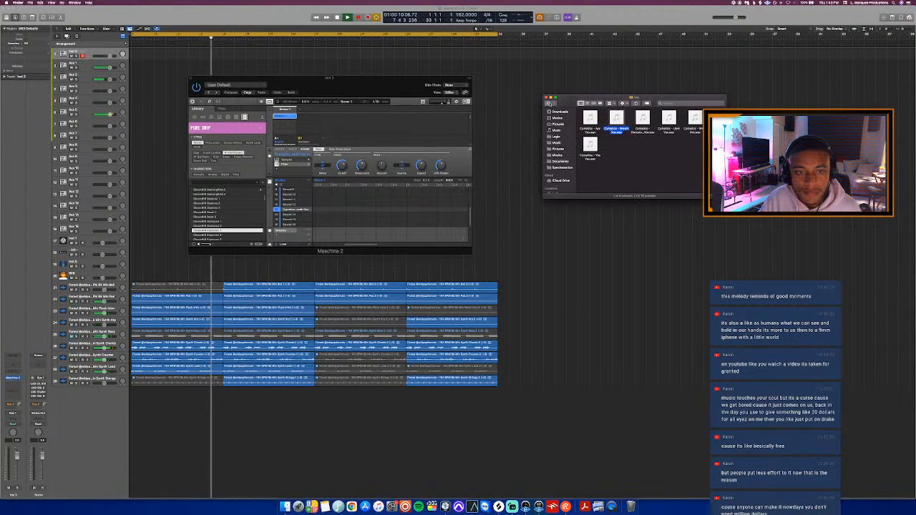
pyautogui.click(547, 103)
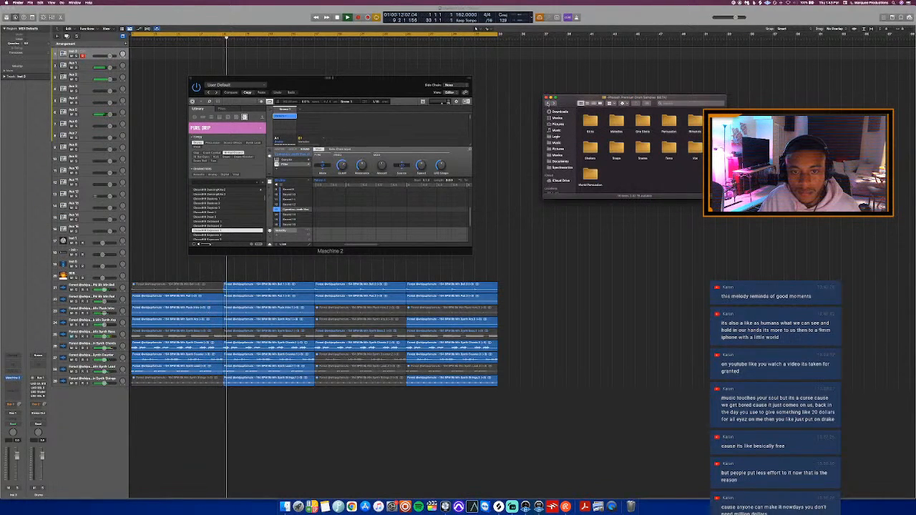
pyautogui.click(548, 104)
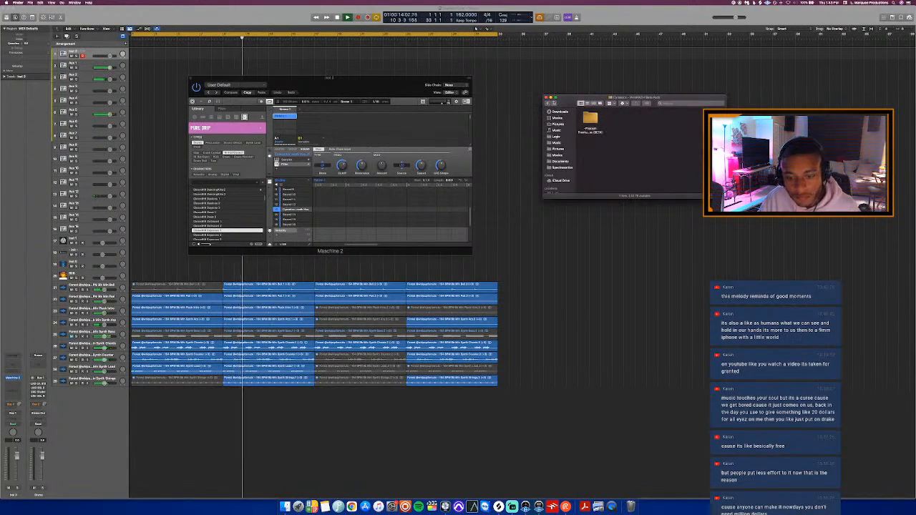
pyautogui.click(553, 103)
pyautogui.scroll(3, 616, 125)
pyautogui.doubleClick(590, 120)
# - Audition the 808 samples, load Cymatics - Motor City 808 - C into Quick Sampler on a new track and set its polyphony to Mono
pyautogui.click(617, 119)
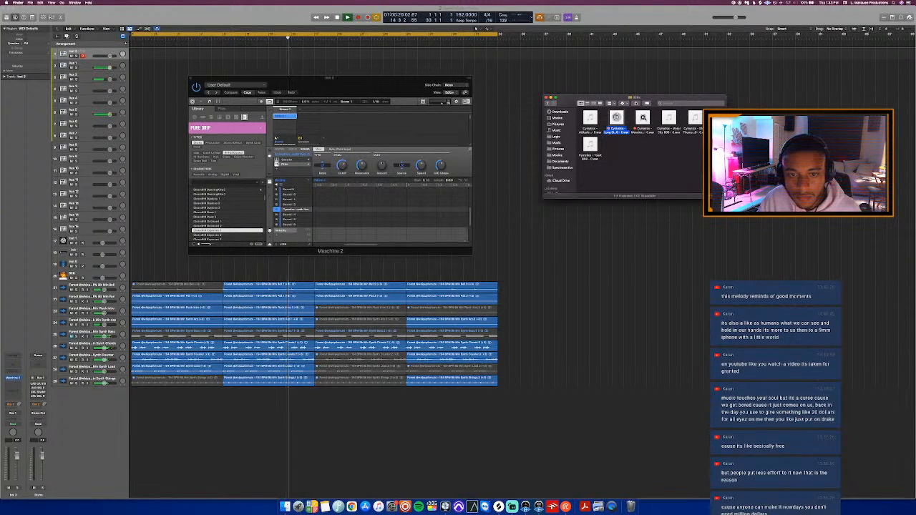
pyautogui.click(653, 123)
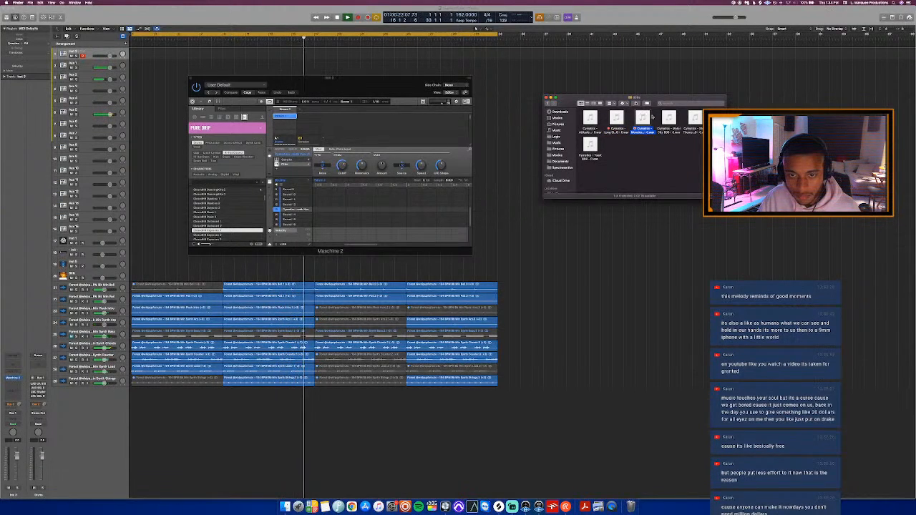
pyautogui.click(668, 120)
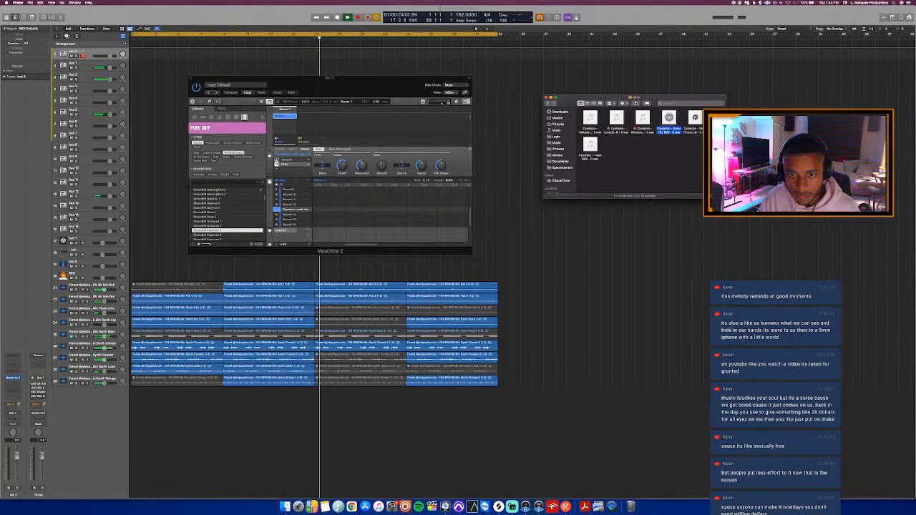
pyautogui.click(695, 118)
pyautogui.click(589, 117)
pyautogui.moveTo(668, 120); pyautogui.dragTo(98, 405)
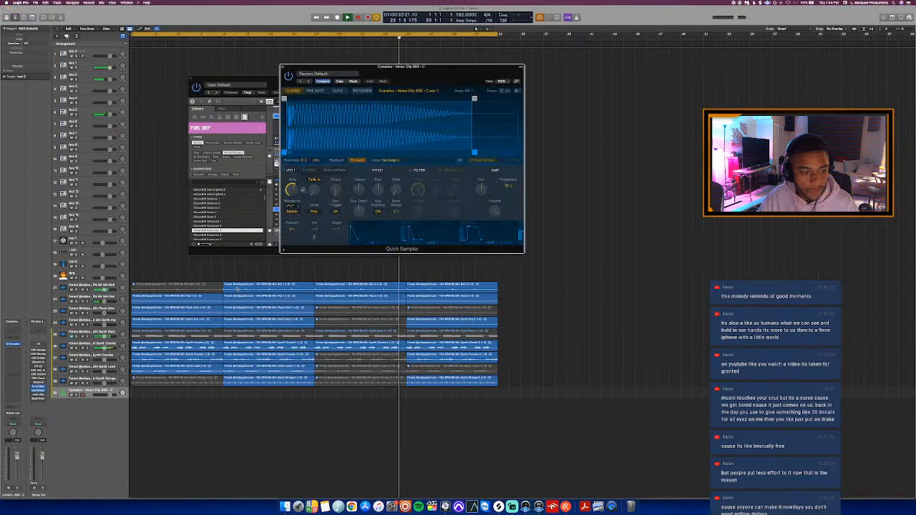
pyautogui.click(506, 186)
pyautogui.click(507, 146)
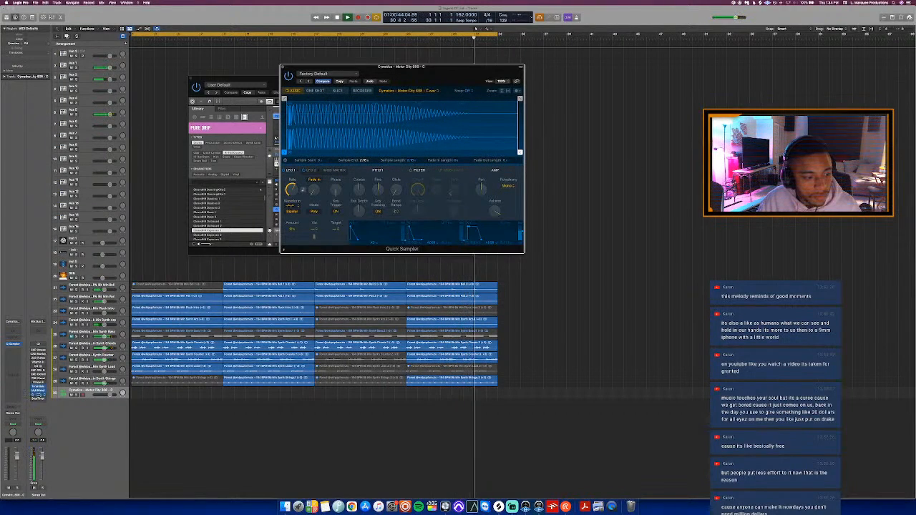
# - Check the song's key with Auto-Key on the stereo output and set the project key signature to C# minor
pyautogui.click(39, 395)
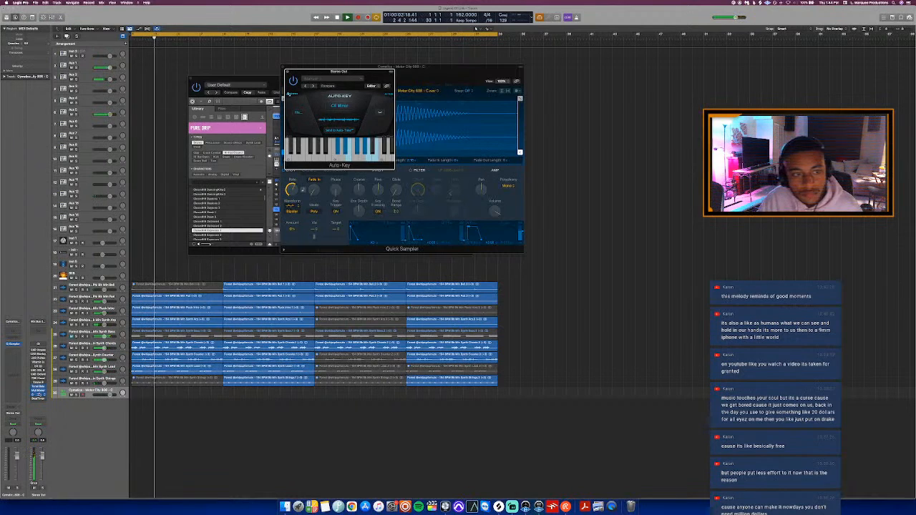
pyautogui.press('space')
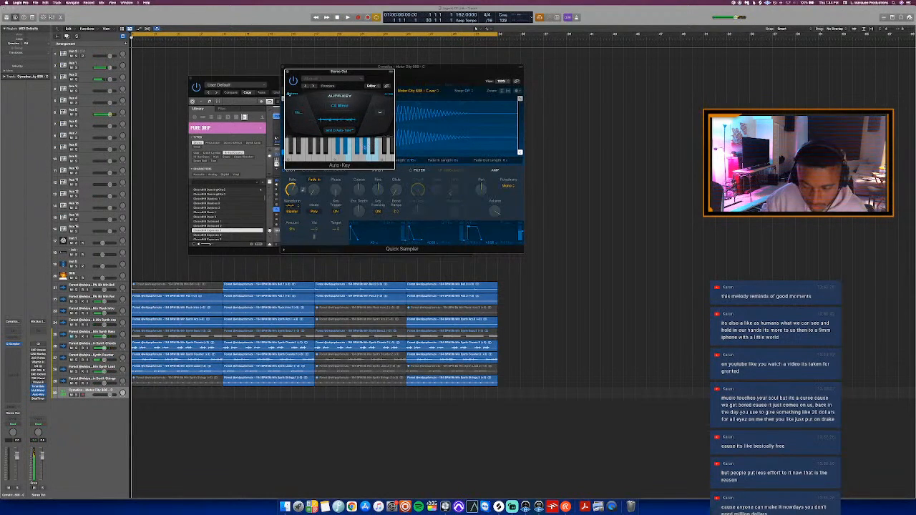
pyautogui.click(501, 15)
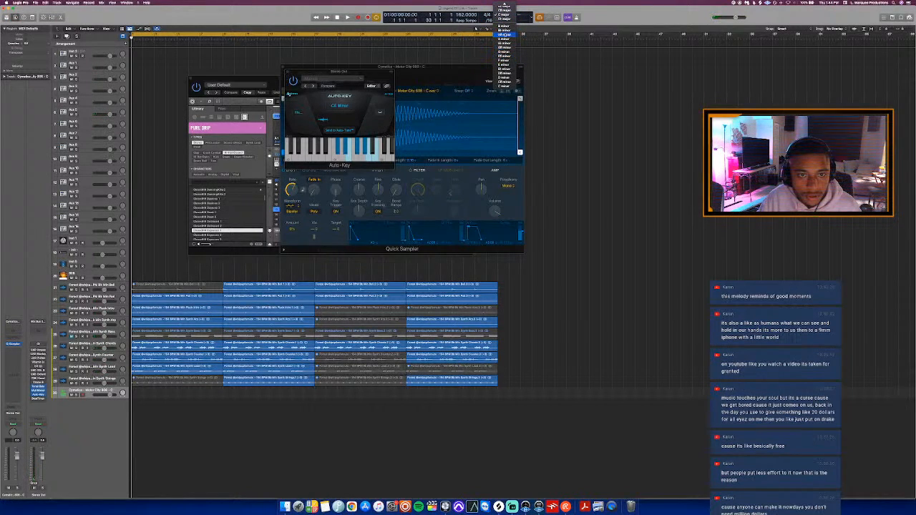
pyautogui.click(504, 83)
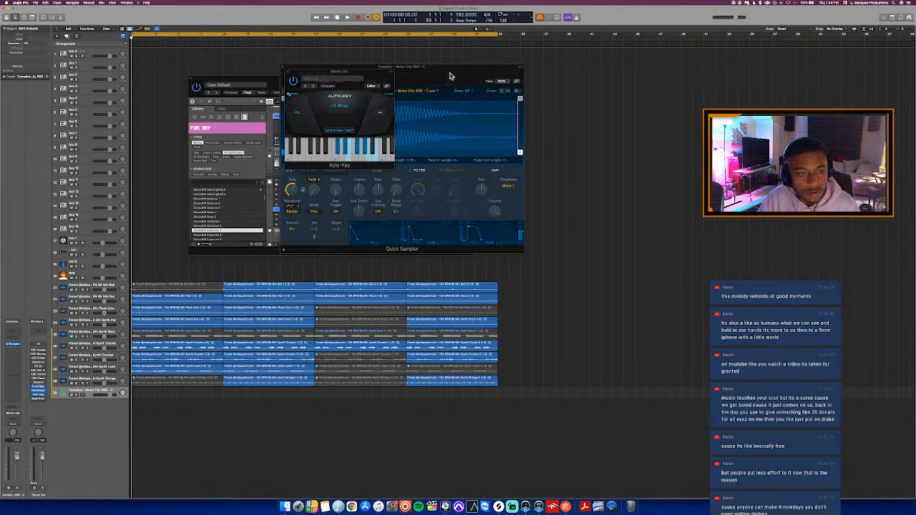
# - Move the Auto-Key window aside and record the Motor City 808 bass line over the first eight bars
pyautogui.moveTo(356, 75); pyautogui.dragTo(513, 87)
pyautogui.press('space')
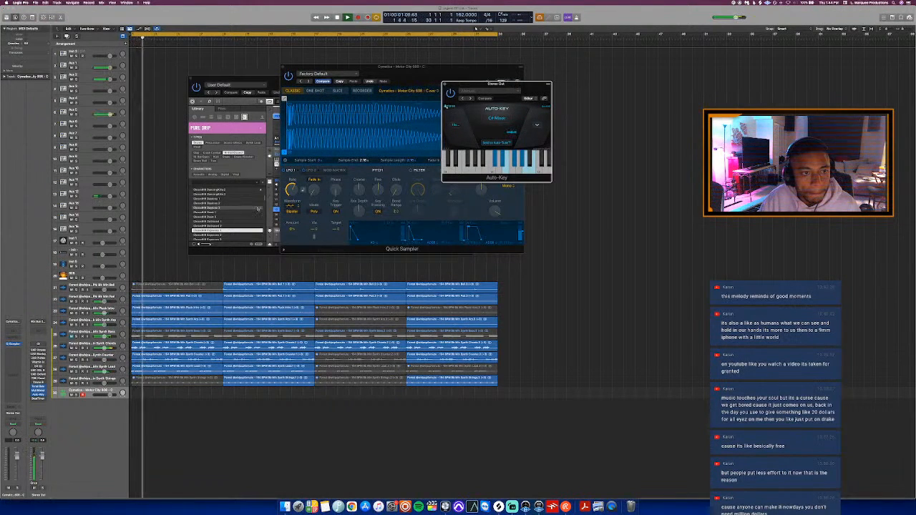
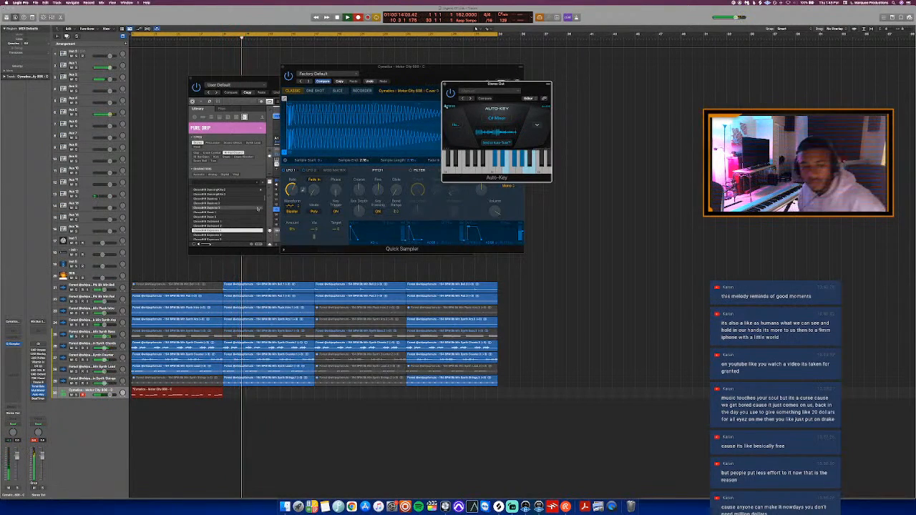
pyautogui.press('space')
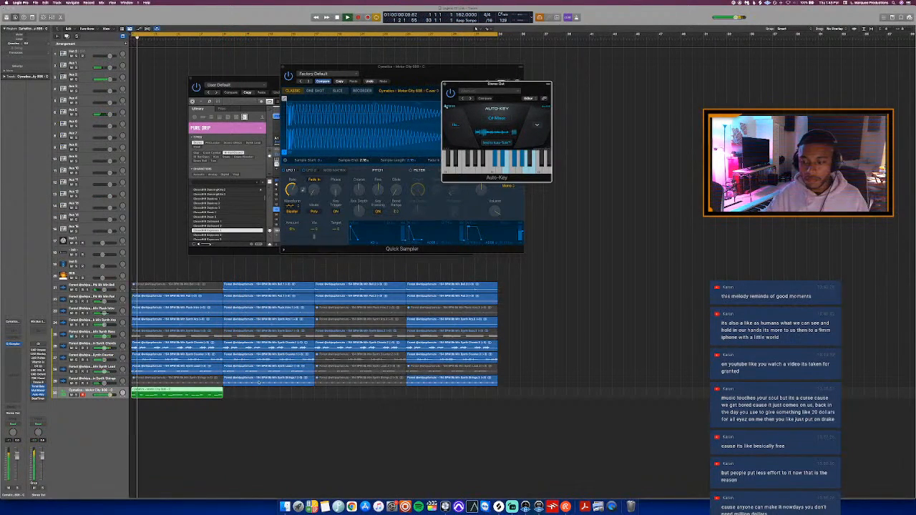
pyautogui.press('space')
# - Open the 808 bass region in the piano roll, select all its notes and raise their velocity to 127
pyautogui.click(272, 413)
pyautogui.click(208, 395)
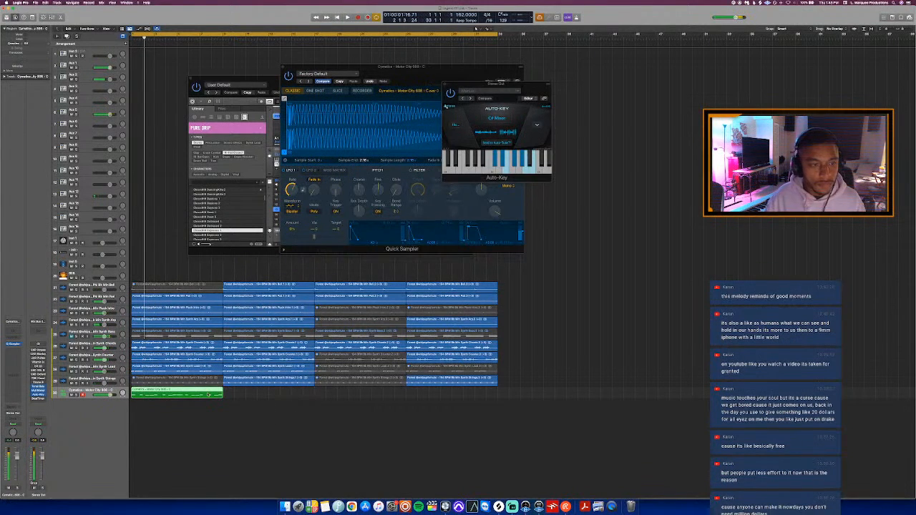
pyautogui.doubleClick(210, 395)
pyautogui.press('super+a')
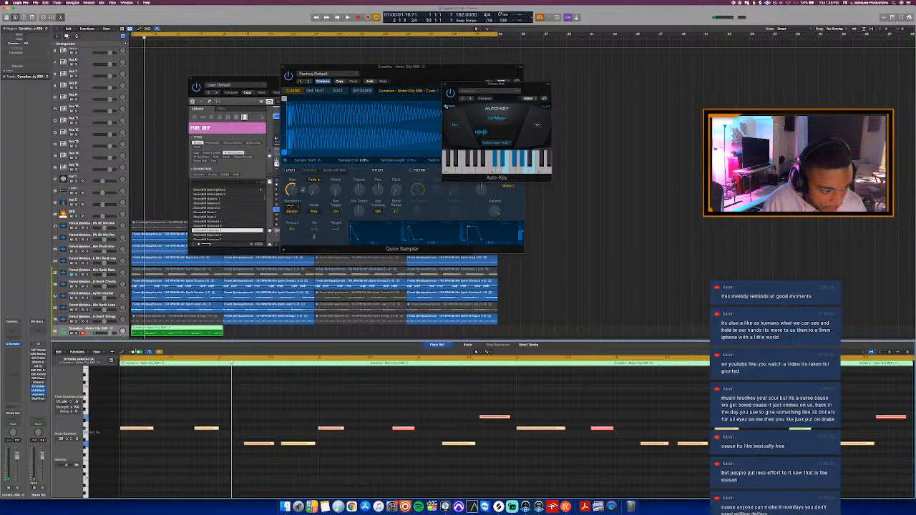
pyautogui.click(121, 353)
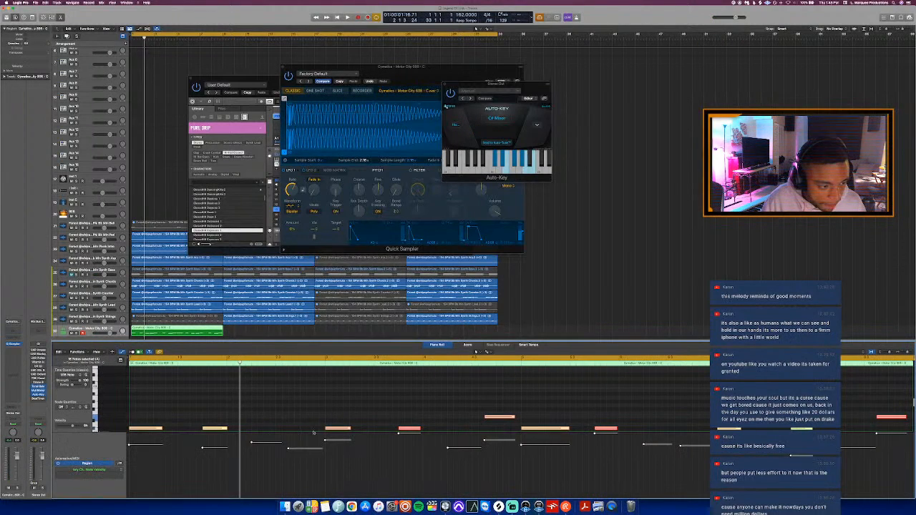
pyautogui.moveTo(289, 446); pyautogui.dragTo(339, 392)
pyautogui.press('space')
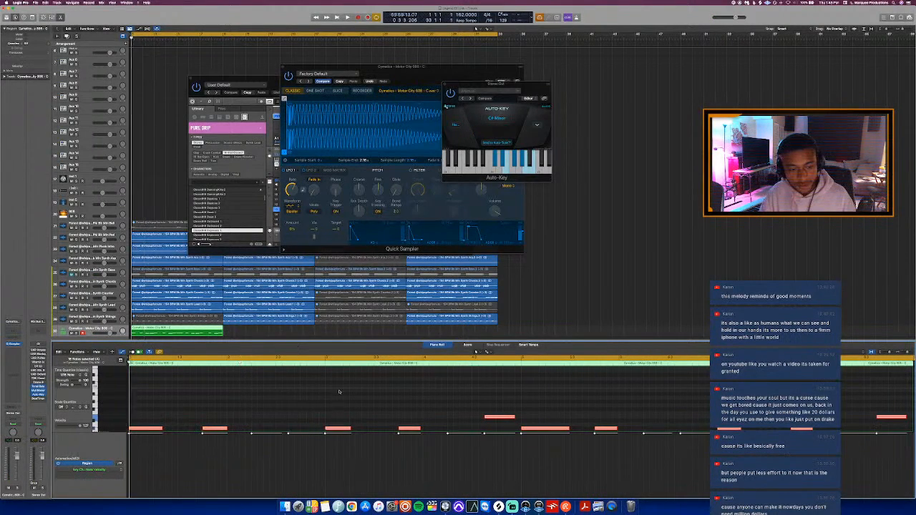
# - Try Cymatics - Toast 808 - C in Quick Sampler, shifting the Maschine 2 window out of the way, and play the bass line
pyautogui.click(285, 507)
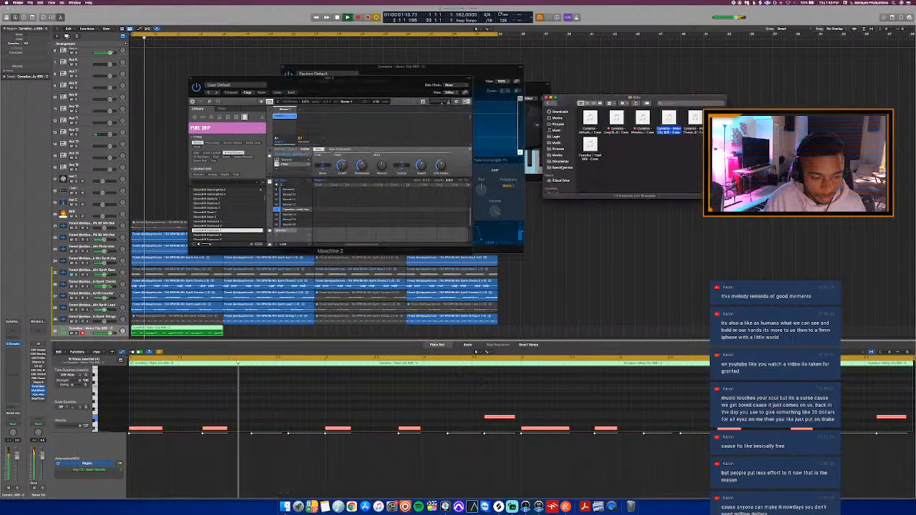
pyautogui.click(407, 78)
pyautogui.press('space')
pyautogui.click(642, 128)
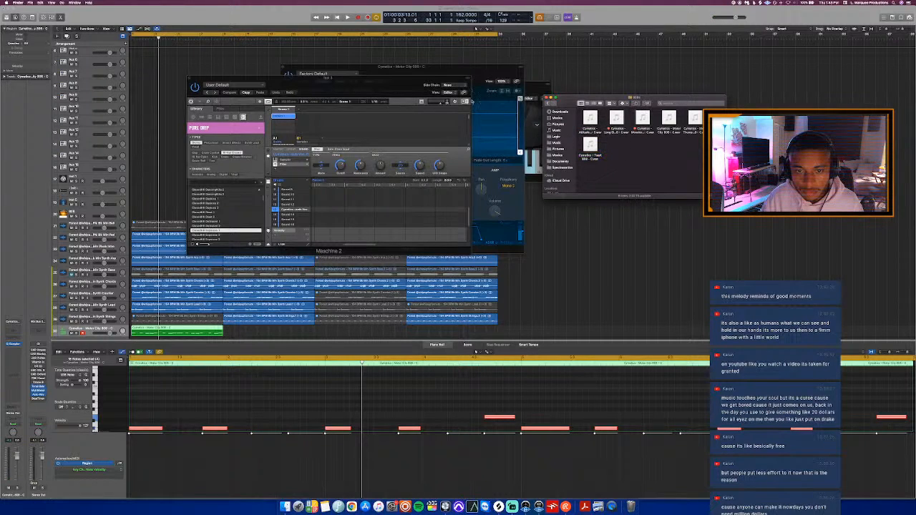
pyautogui.moveTo(387, 87); pyautogui.dragTo(384, 194)
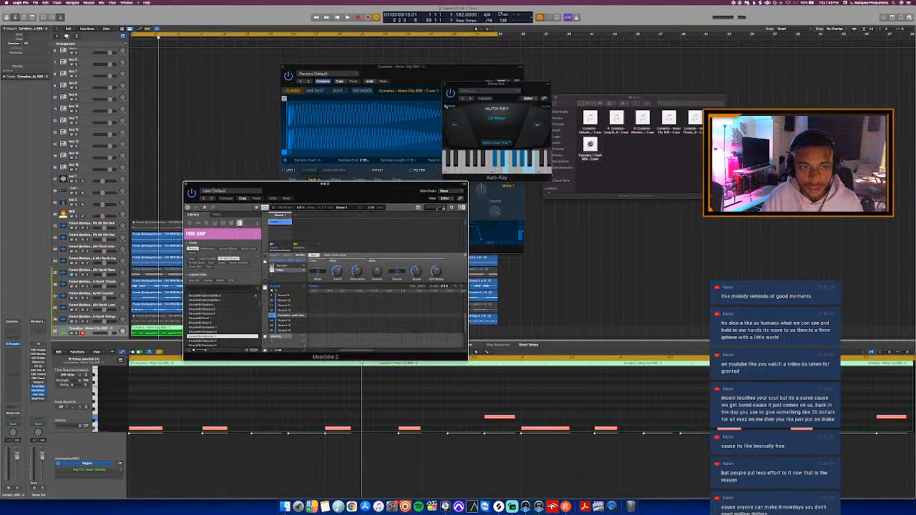
pyautogui.click(419, 81)
pyautogui.press('space')
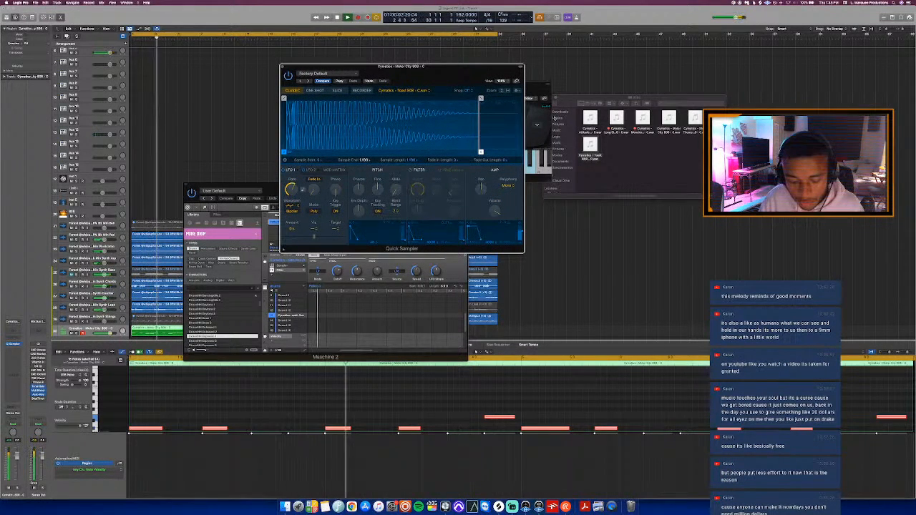
# - Go back to the drum samples folder and look through the HERA drum kit's 808 samples
pyautogui.click(557, 105)
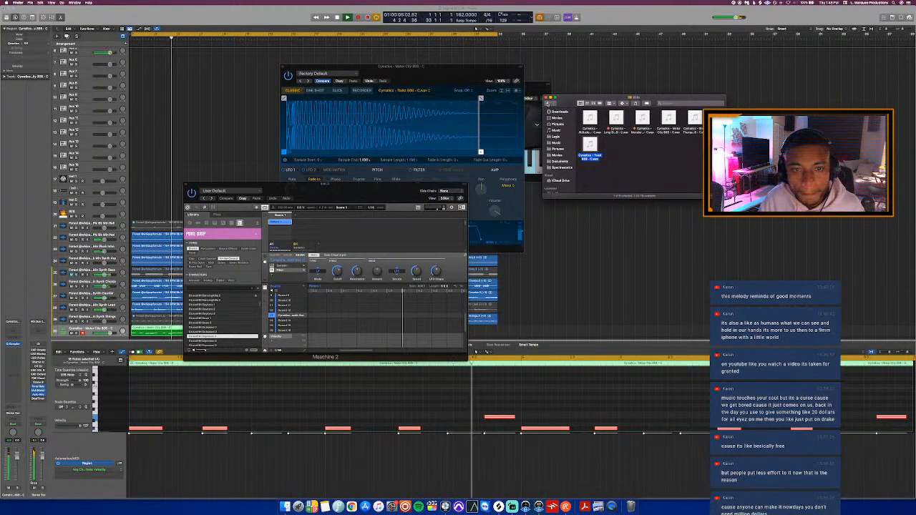
pyautogui.click(549, 105)
pyautogui.click(548, 104)
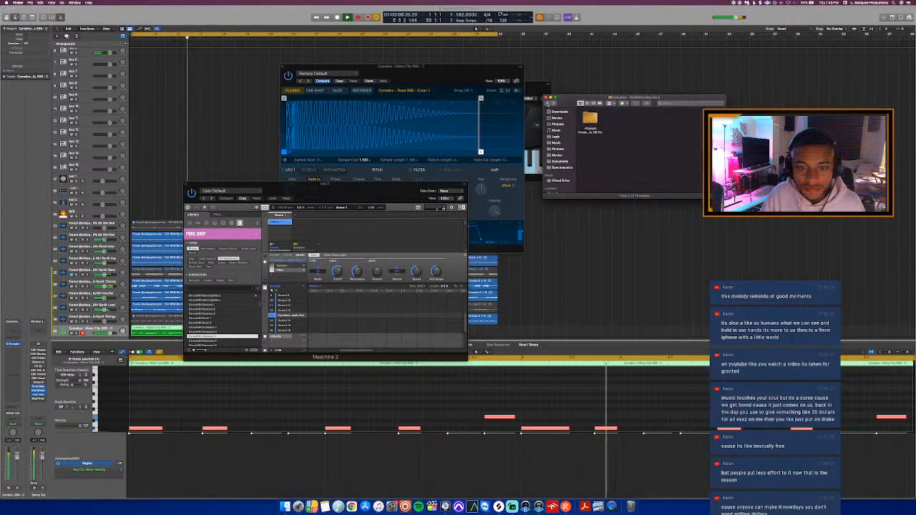
pyautogui.click(548, 104)
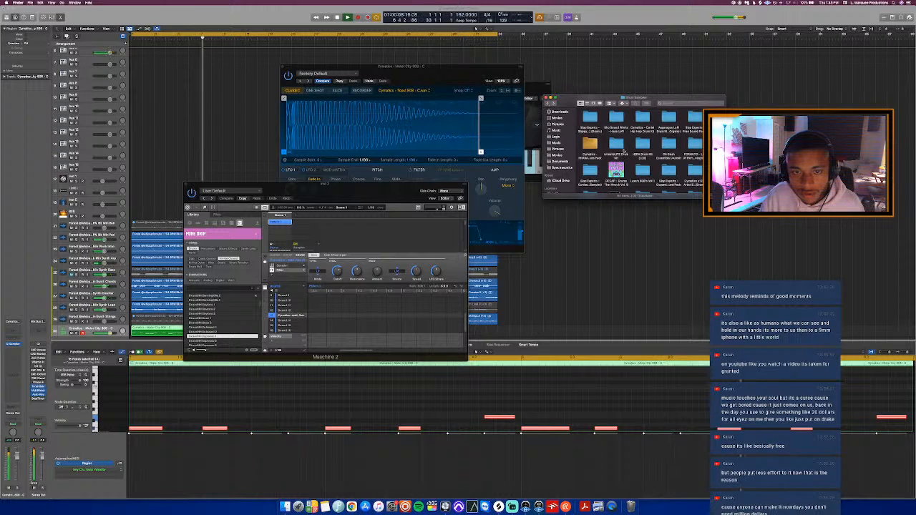
pyautogui.scroll(-1, 621, 146)
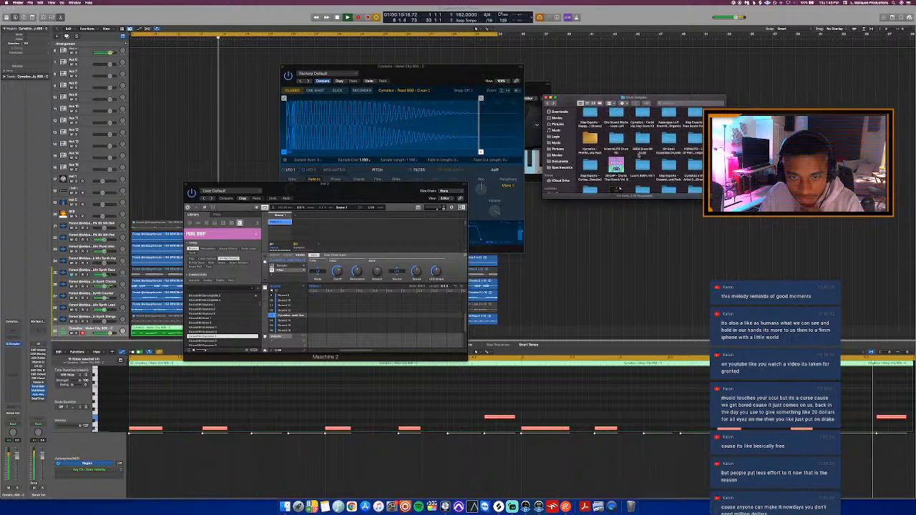
pyautogui.click(640, 141)
pyautogui.doubleClick(642, 142)
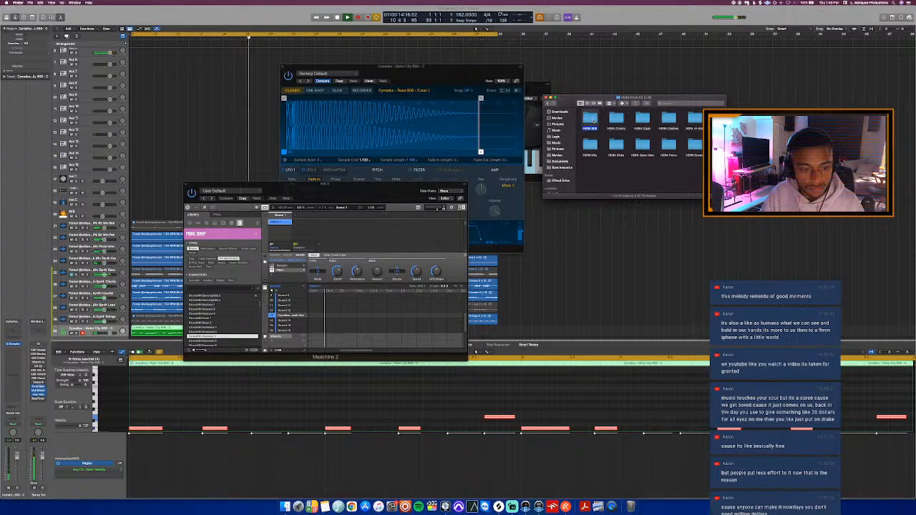
pyautogui.doubleClick(599, 122)
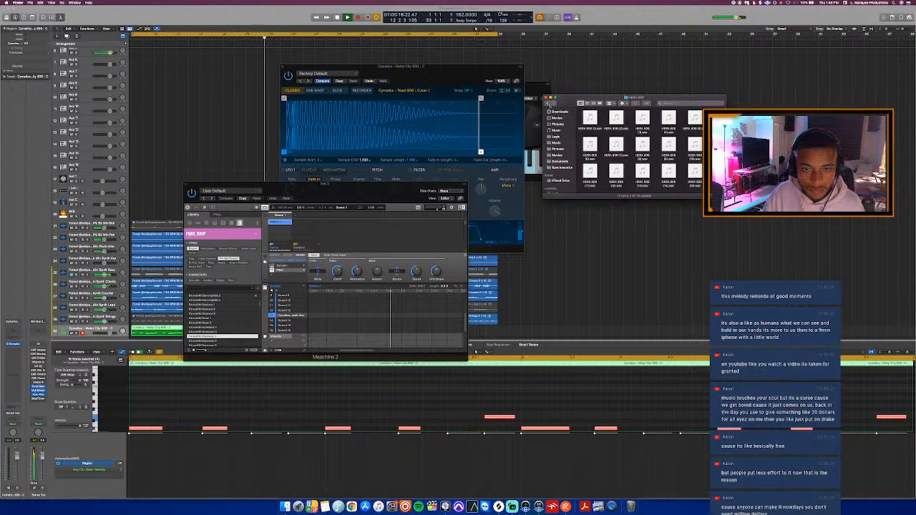
pyautogui.click(549, 104)
pyautogui.click(549, 103)
# - Open the Hypnosis kit's 808s folder, audition its samples and load Hypnosis 808.wav into Quick Sampler
pyautogui.scroll(-5, 596, 117)
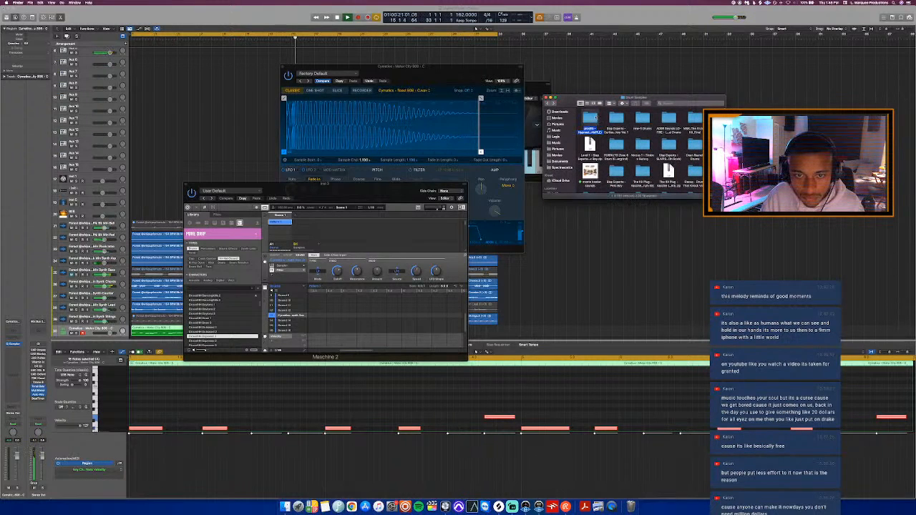
pyautogui.doubleClick(595, 117)
pyautogui.doubleClick(590, 118)
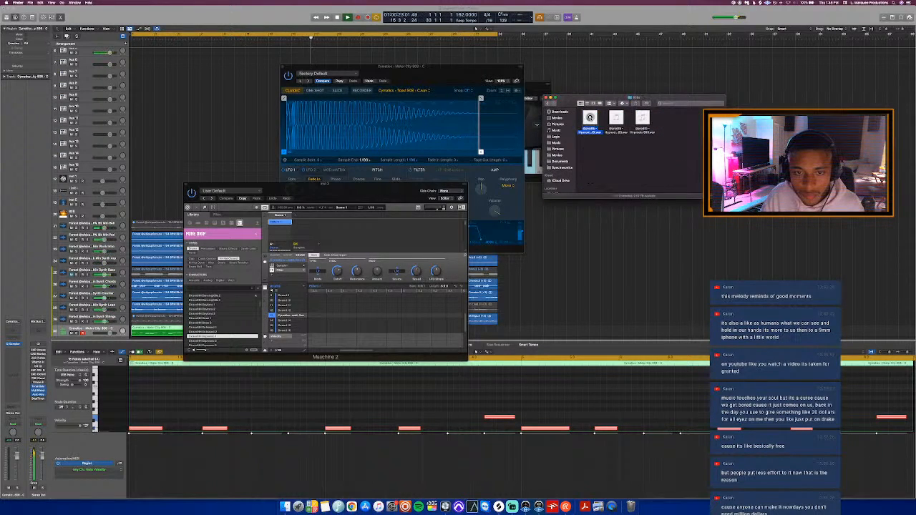
pyautogui.click(643, 117)
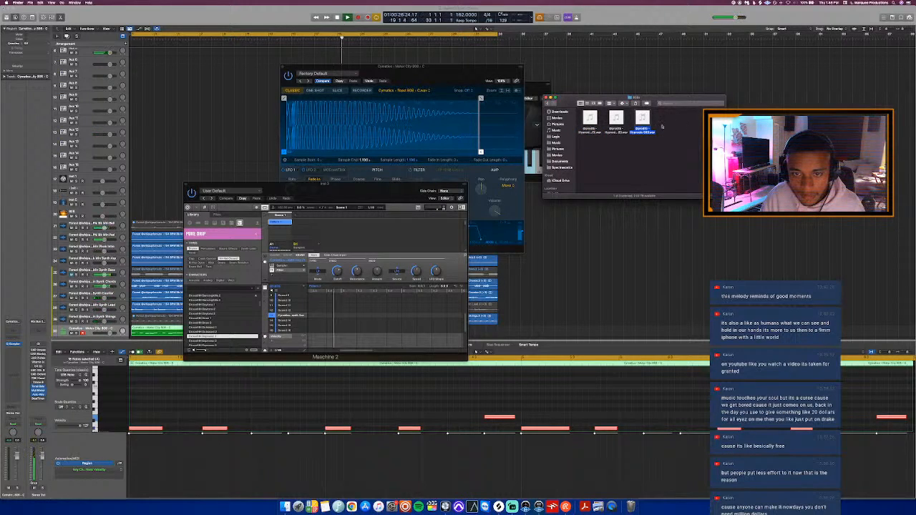
pyautogui.moveTo(642, 118); pyautogui.dragTo(494, 134)
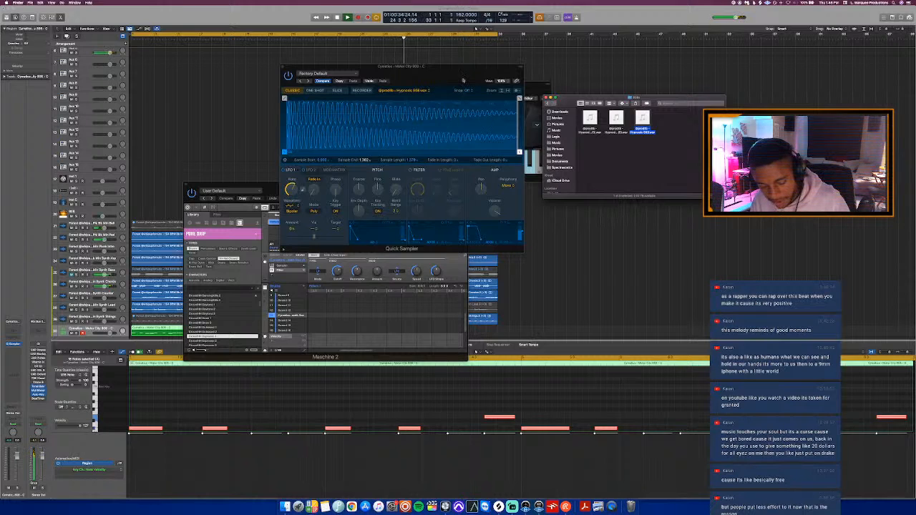
# - Move the Quick Sampler and Maschine 2 windows so they no longer cover the bass track and its piano roll
pyautogui.moveTo(463, 81); pyautogui.dragTo(446, 89)
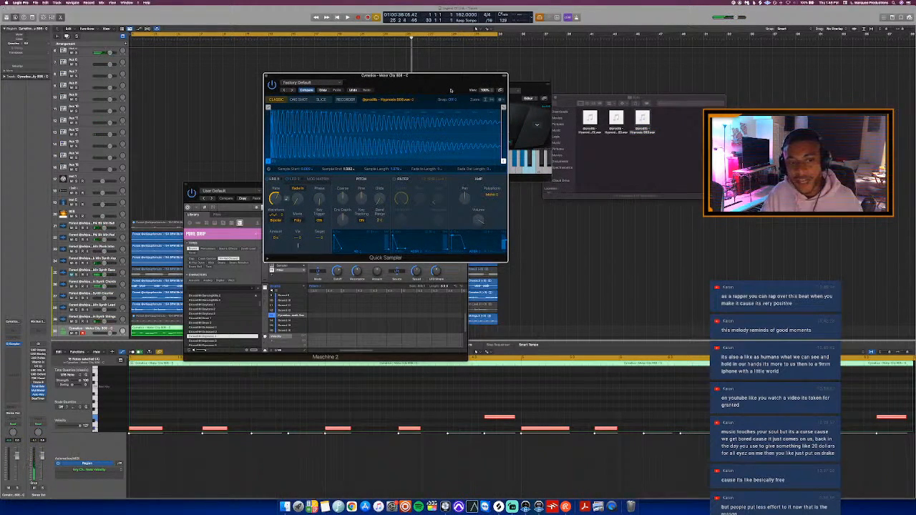
pyautogui.moveTo(451, 90); pyautogui.dragTo(447, 118)
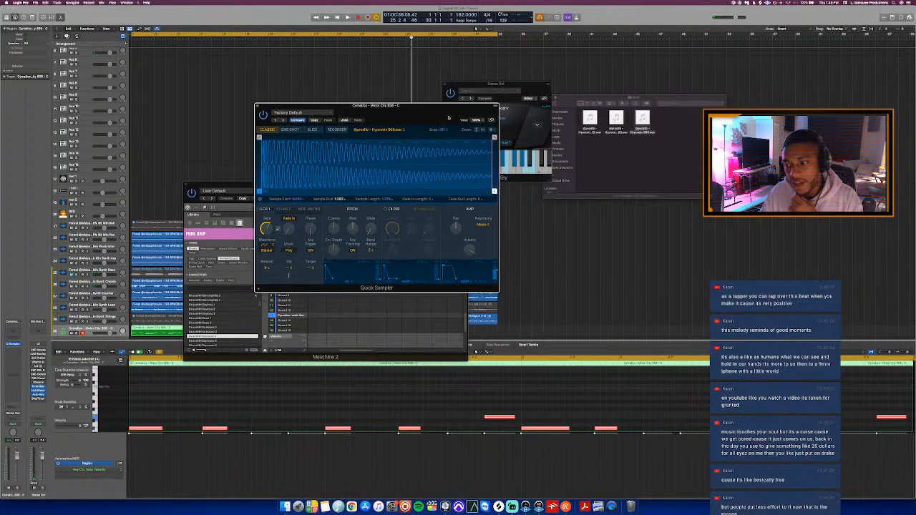
pyautogui.click(199, 393)
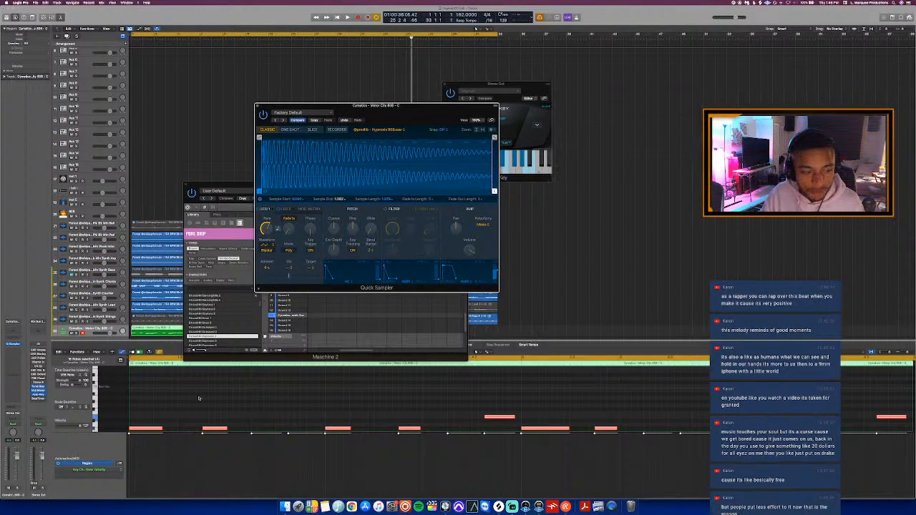
pyautogui.scroll(-3, 200, 395)
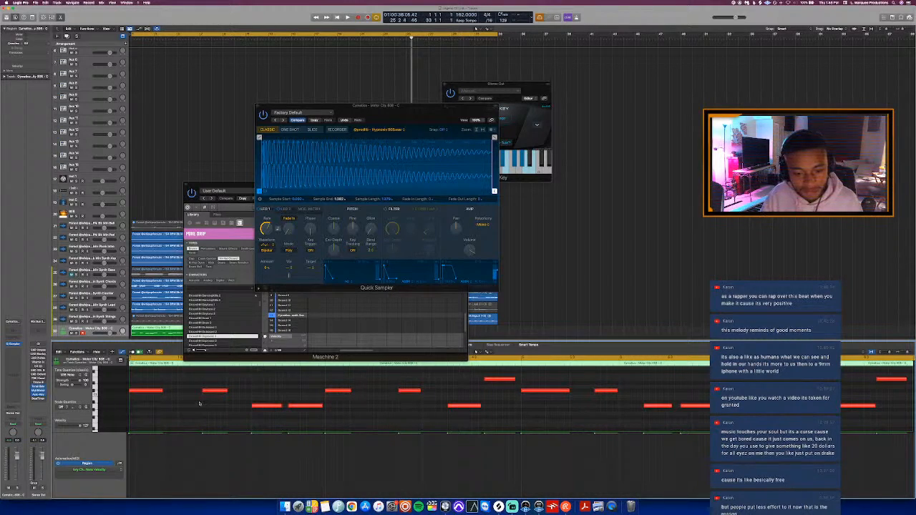
pyautogui.scroll(-5, 200, 403)
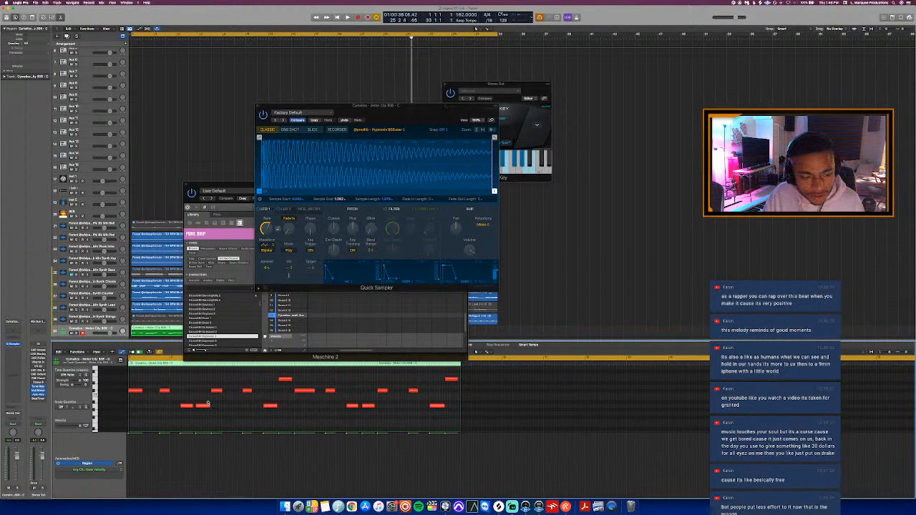
pyautogui.scroll(4, 207, 403)
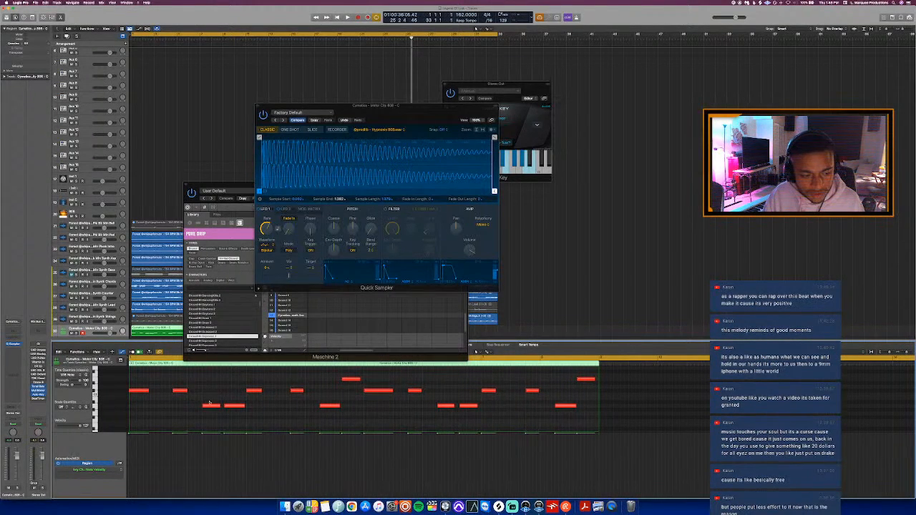
pyautogui.moveTo(212, 187); pyautogui.dragTo(167, 57)
pyautogui.moveTo(427, 112); pyautogui.dragTo(423, 75)
# - Transpose all notes of the 808 bass line up one octave and play it from the start
pyautogui.press('space')
pyautogui.click(288, 420)
pyautogui.press('super+a')
pyautogui.hotkey('alt', 'shift', 'Up')
pyautogui.press('space')
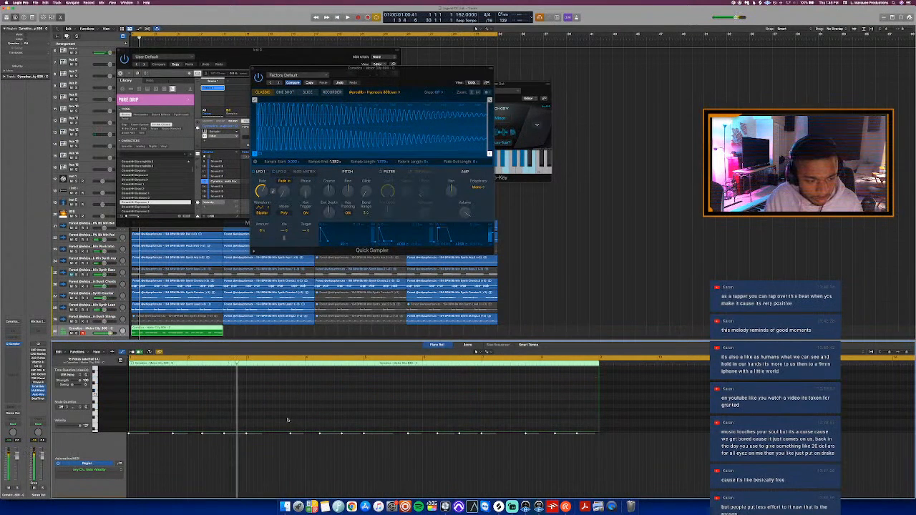
pyautogui.press('Return')
pyautogui.scroll(4, 282, 403)
pyautogui.press('space')
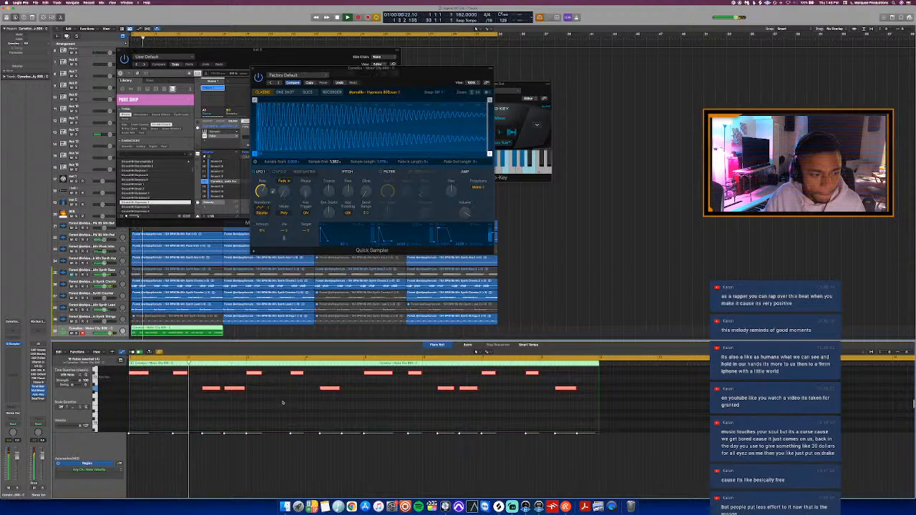
# - Lengthen the first high bass note until it meets the start of the note after it, and play the line
pyautogui.press('super+Right')
pyautogui.press('super+Right')
pyautogui.press('super+Right')
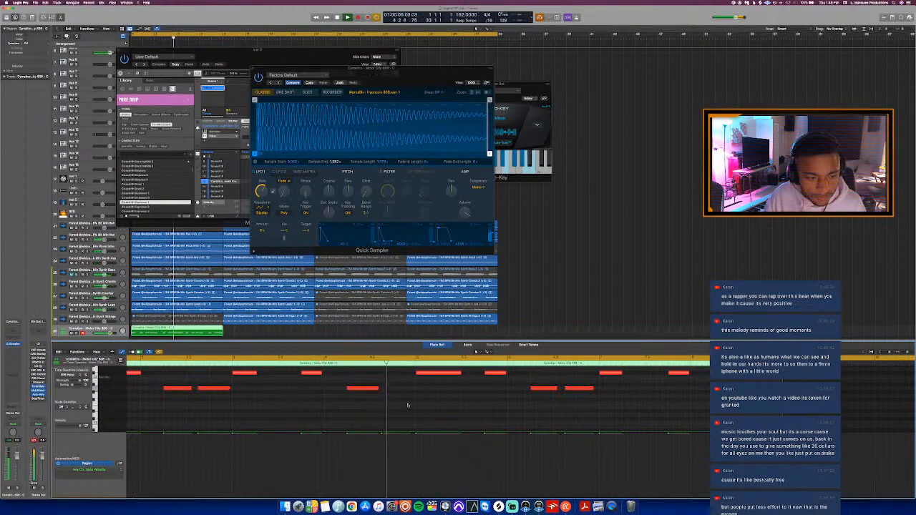
pyautogui.scroll(2, 408, 406)
pyautogui.press('space')
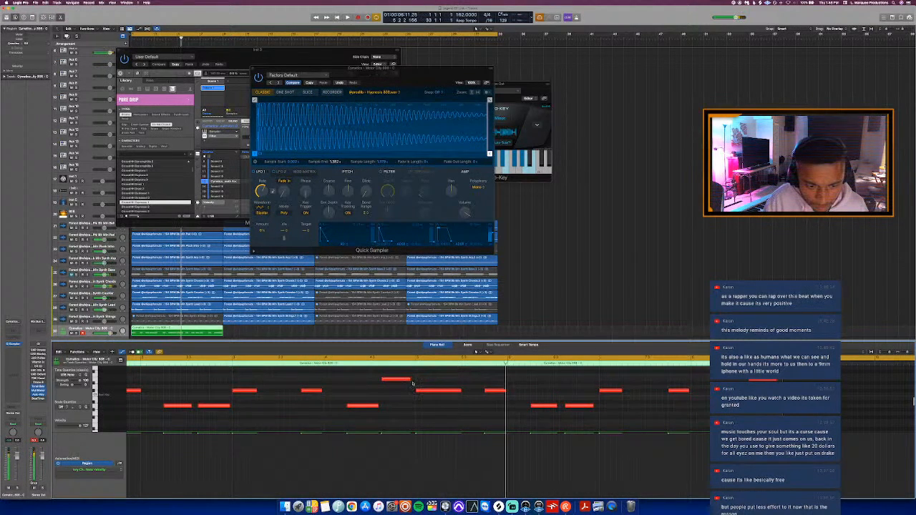
pyautogui.moveTo(409, 380); pyautogui.dragTo(414, 385)
pyautogui.press('space')
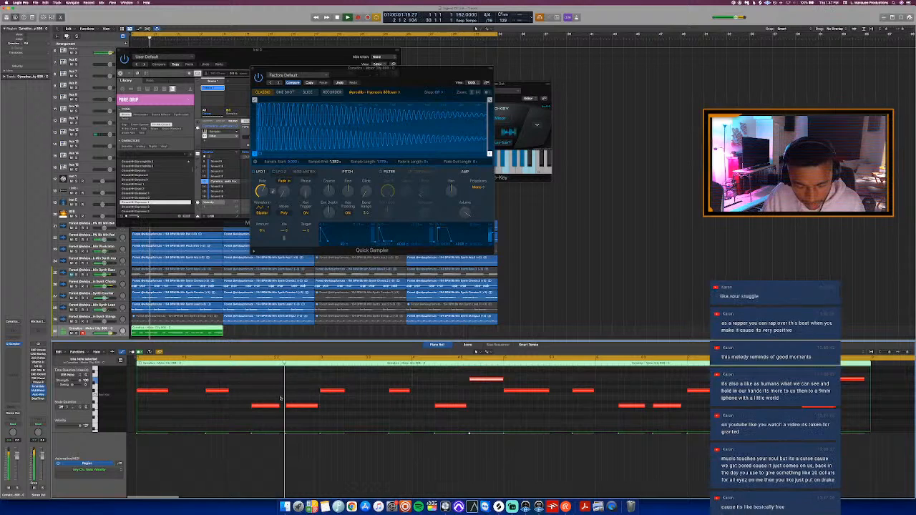
# - Extend the second bass note up to the start of the third note and play the result
pyautogui.press('space')
pyautogui.hscroll(1, 228, 392)
pyautogui.click(229, 391)
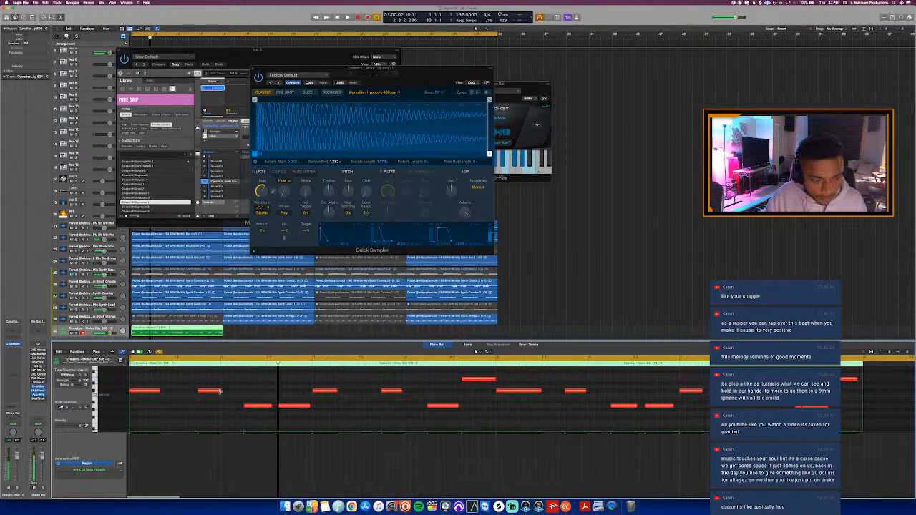
pyautogui.moveTo(220, 391); pyautogui.dragTo(245, 405)
pyautogui.press('space')
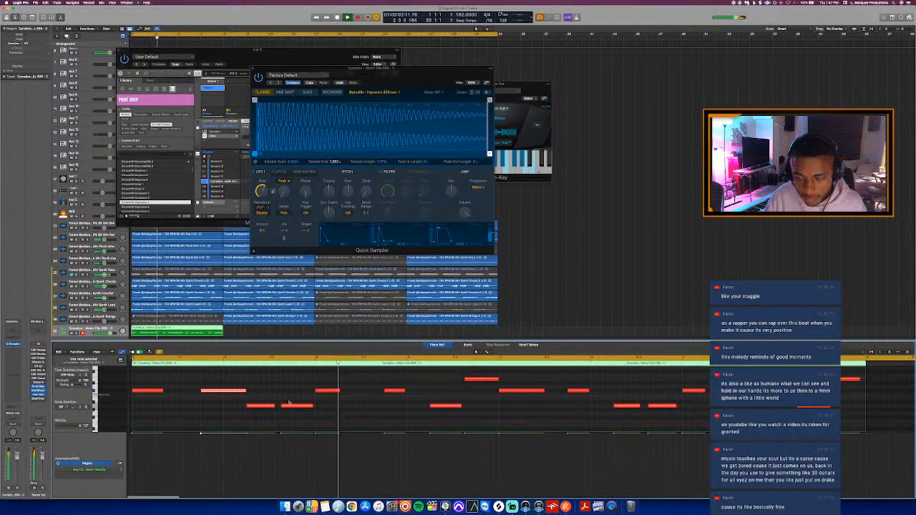
# - Extend the third bass note to meet the fourth and trim the end of the second note slightly
pyautogui.press('space')
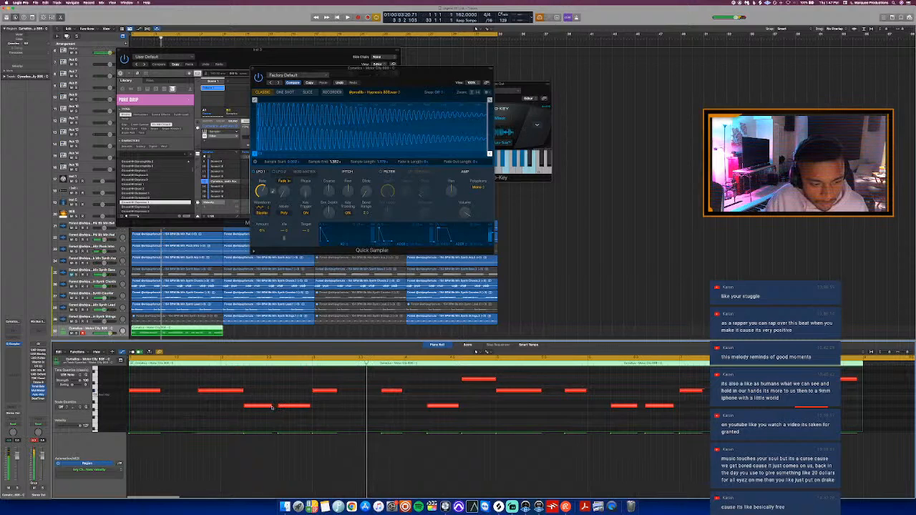
pyautogui.moveTo(271, 406); pyautogui.dragTo(277, 414)
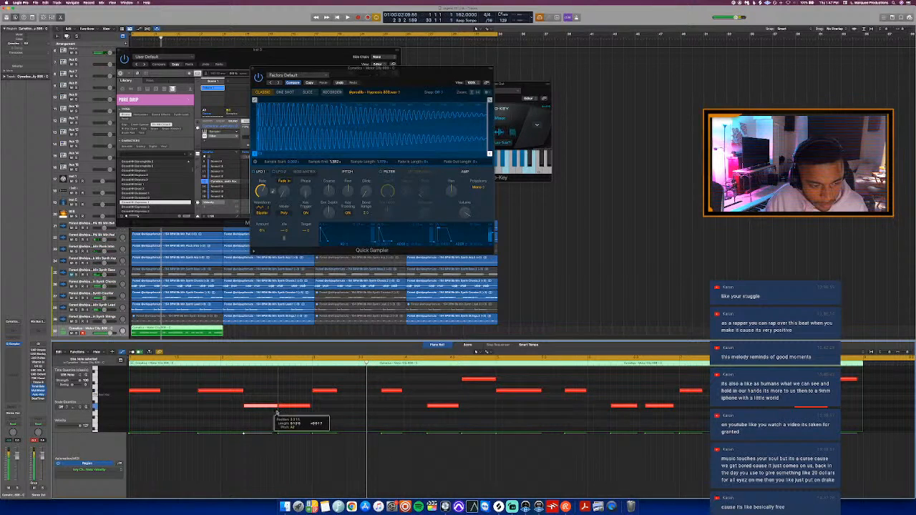
pyautogui.click(240, 391)
pyautogui.press('space')
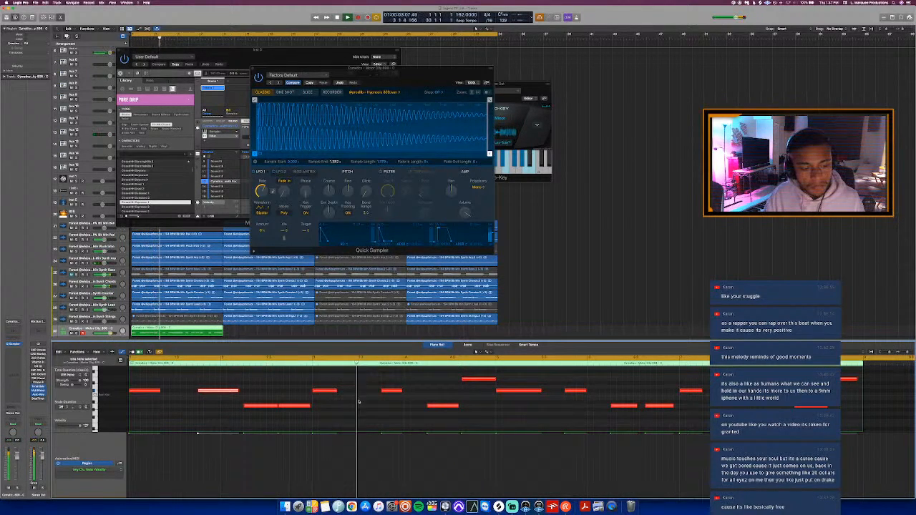
# - Lengthen the 808 bass note at the start of bar 3 toward the next note and play from that bar
pyautogui.press('space')
pyautogui.moveTo(336, 392); pyautogui.dragTo(356, 405)
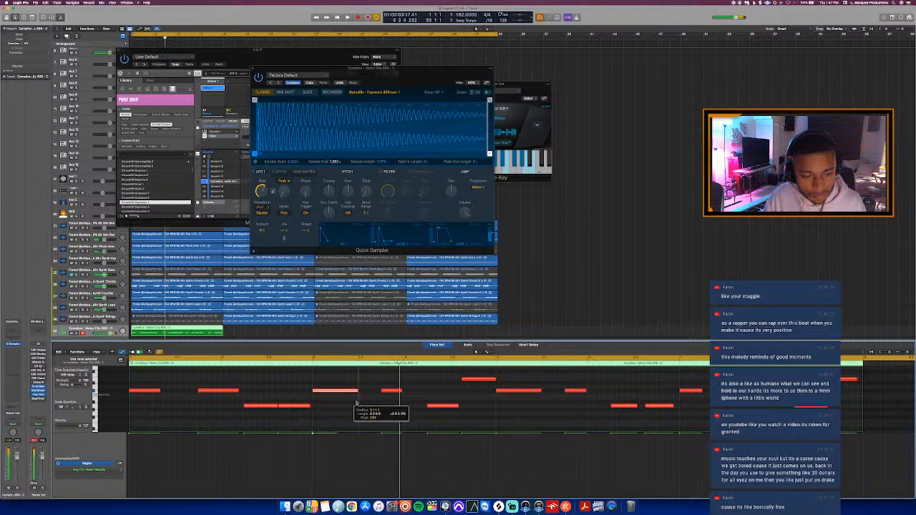
pyautogui.press('c')
pyautogui.click(311, 367)
pyautogui.press('space')
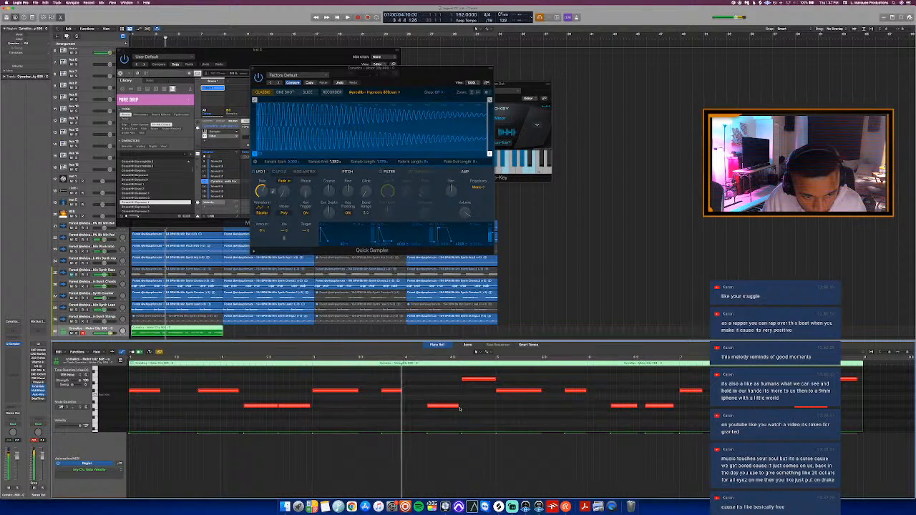
# - Shorten the low bass note in bar 8 and place a second short note of the same pitch directly after it
pyautogui.hscroll(10, 553, 391)
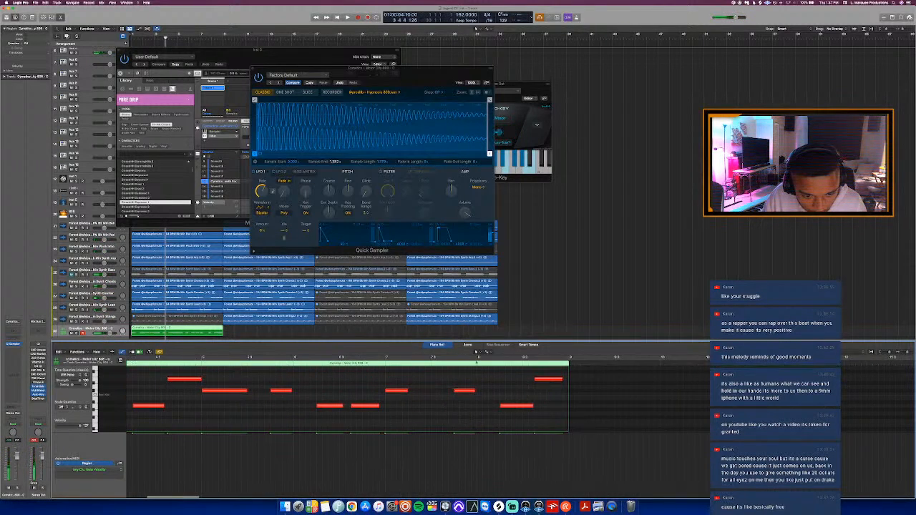
pyautogui.click(427, 363)
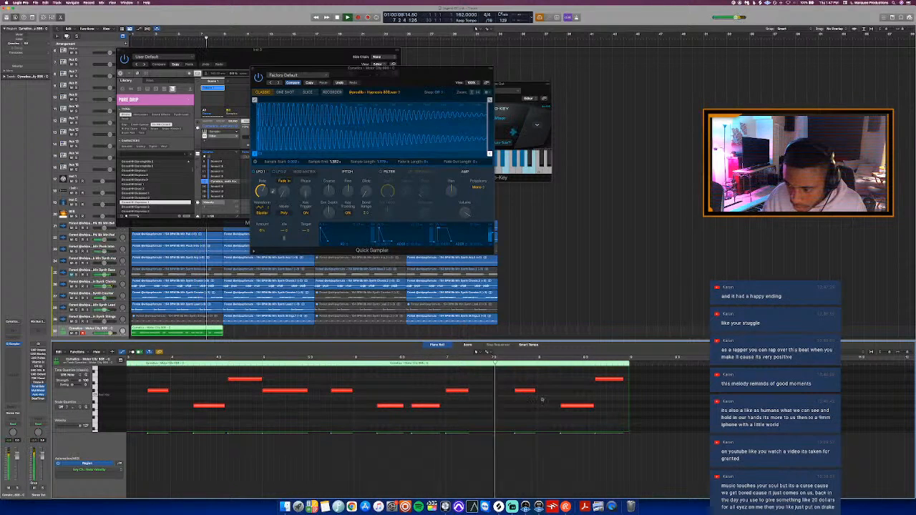
pyautogui.press('space')
pyautogui.moveTo(594, 406); pyautogui.dragTo(575, 408)
pyautogui.click(580, 406)
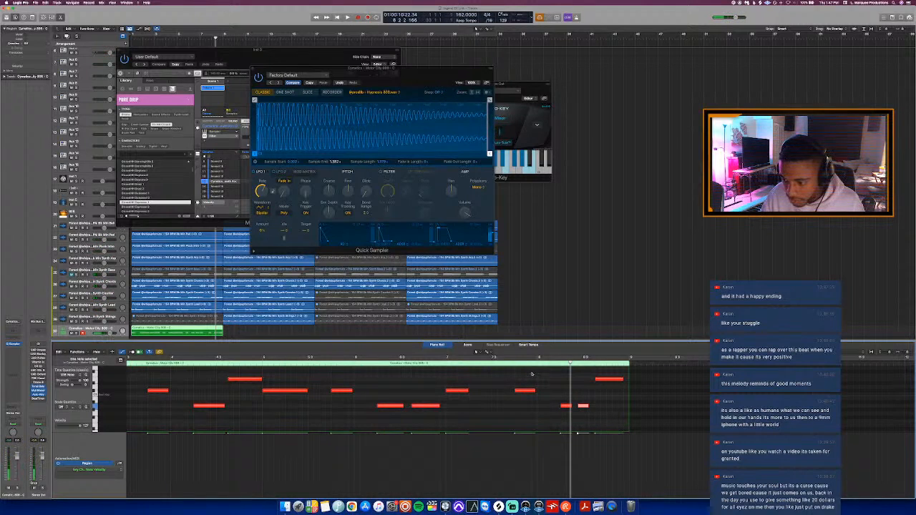
pyautogui.click(503, 366)
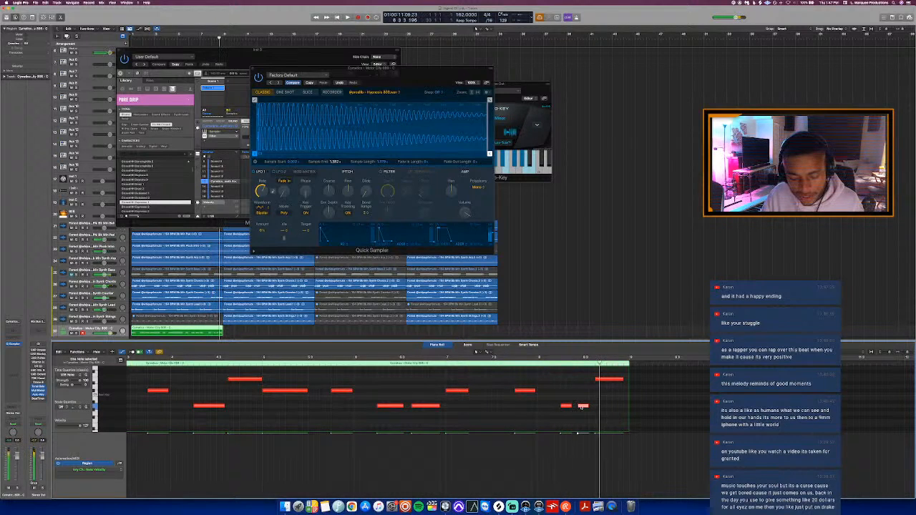
pyautogui.moveTo(575, 407); pyautogui.dragTo(570, 407)
pyautogui.click(544, 366)
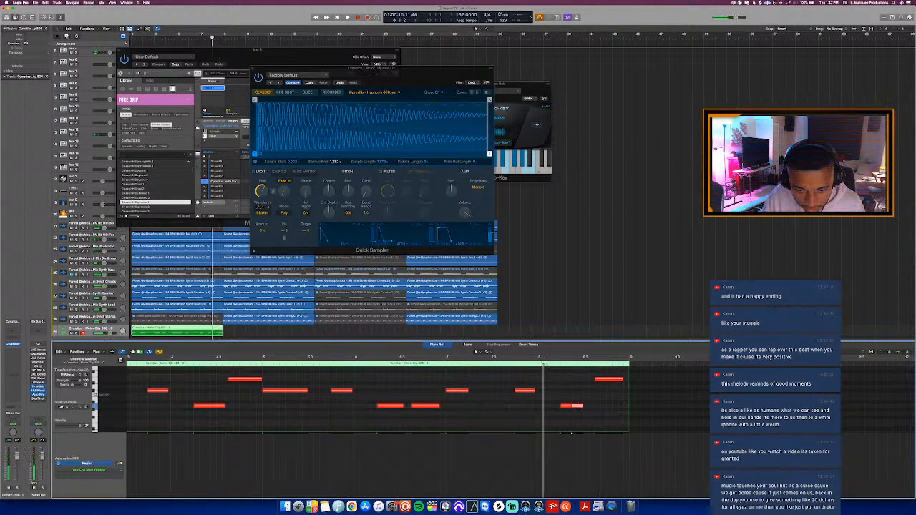
# - Trim the two short bar 8 notes to the following notes with Force Legato and play the bass line from the start
pyautogui.click(566, 394)
pyautogui.press('space')
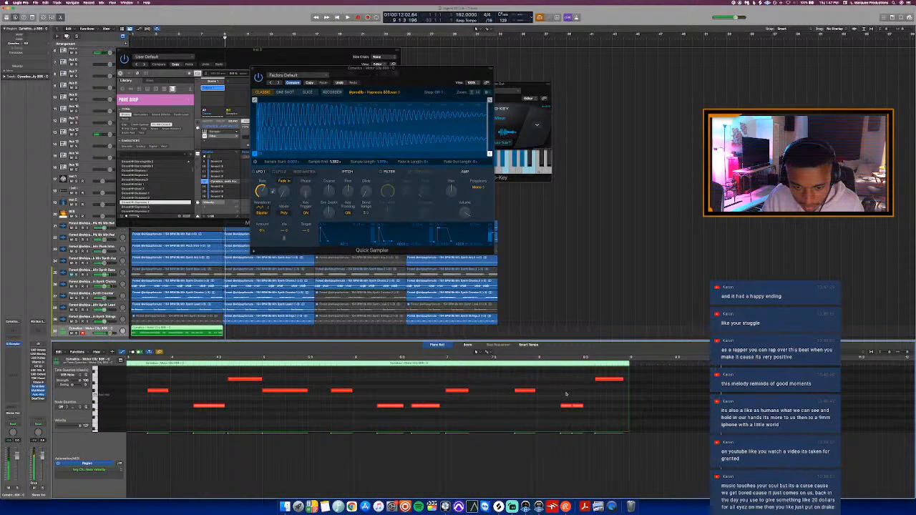
pyautogui.press('space')
pyautogui.rightClick(574, 407)
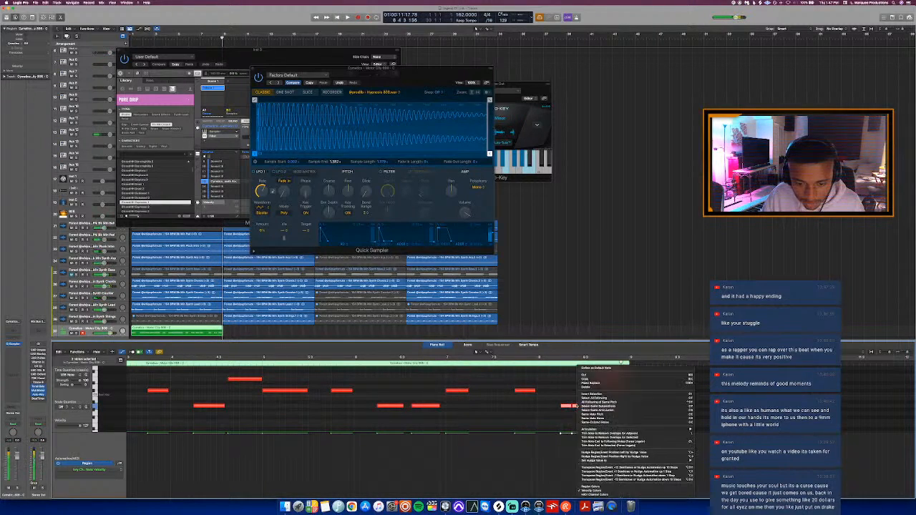
pyautogui.click(638, 442)
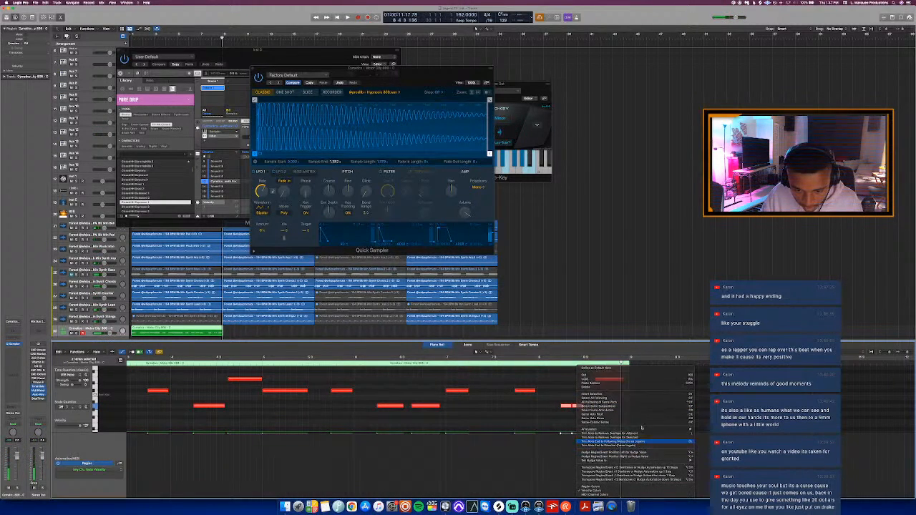
pyautogui.press('c')
pyautogui.press('super+Left')
pyautogui.press('super+Left')
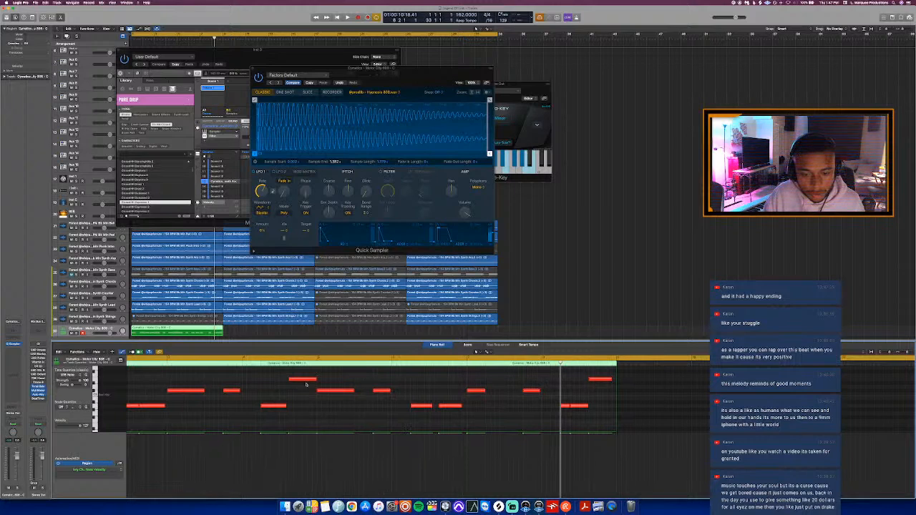
pyautogui.hscroll(-5, 296, 390)
pyautogui.press('space')
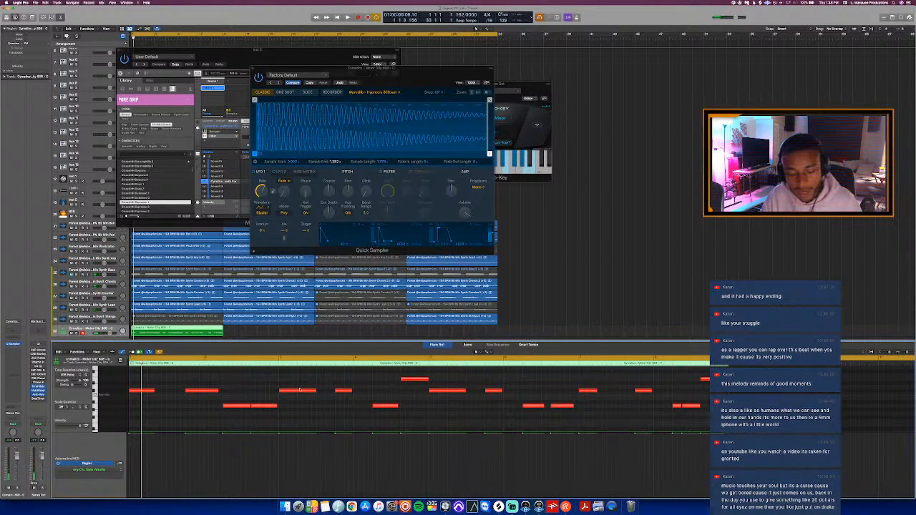
# - Close the Maschine 2 and Auto-Key plug-in windows and play the beat
pyautogui.moveTo(251, 63); pyautogui.dragTo(172, 61)
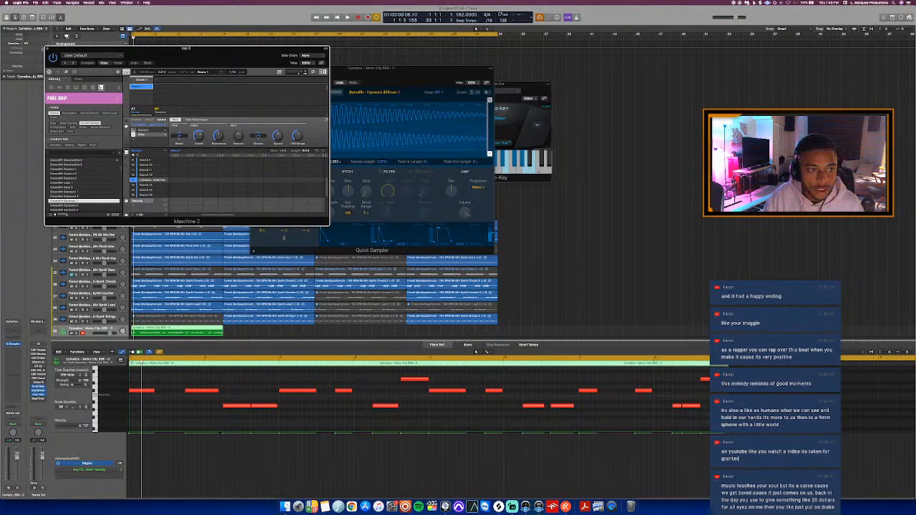
pyautogui.click(47, 49)
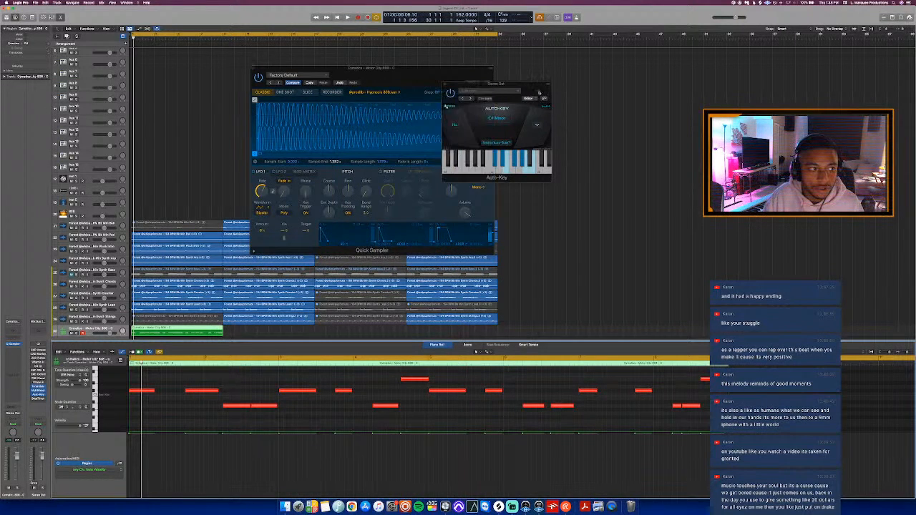
pyautogui.moveTo(464, 88); pyautogui.dragTo(485, 91)
pyautogui.click(465, 88)
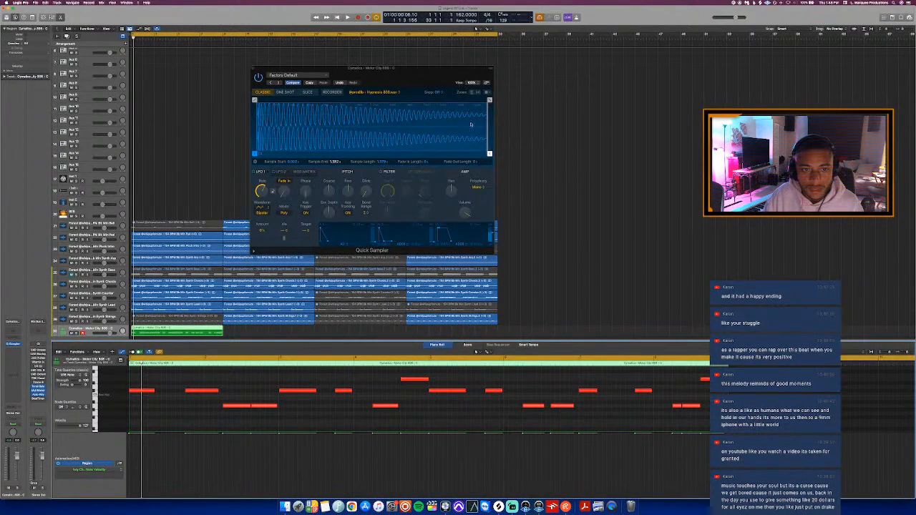
pyautogui.press('space')
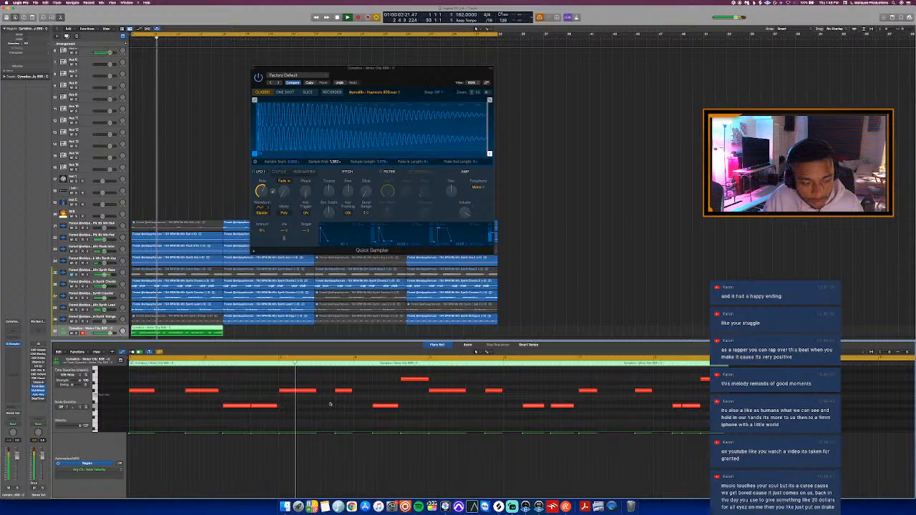
# - Lengthen the last bass note of bar 3 until it nearly meets the low note in bar 4 and play the line
pyautogui.press('space')
pyautogui.moveTo(350, 392); pyautogui.dragTo(369, 392)
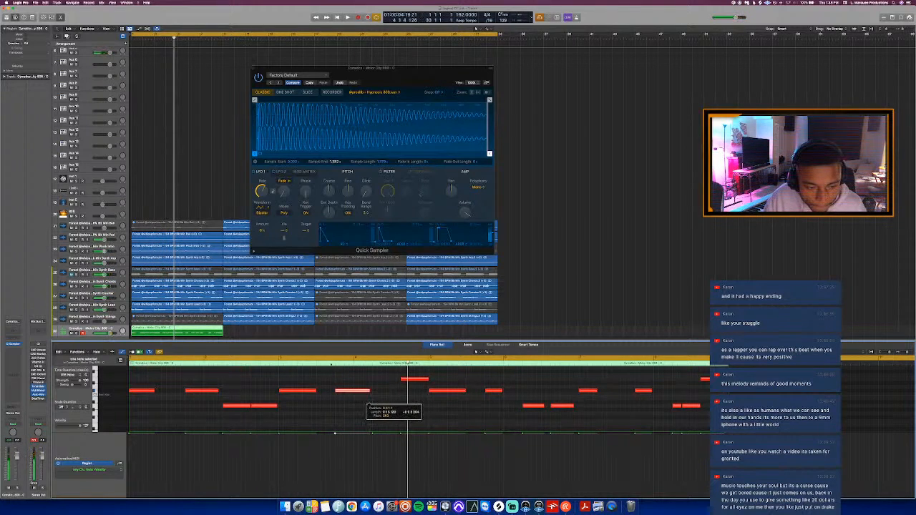
pyautogui.press('space')
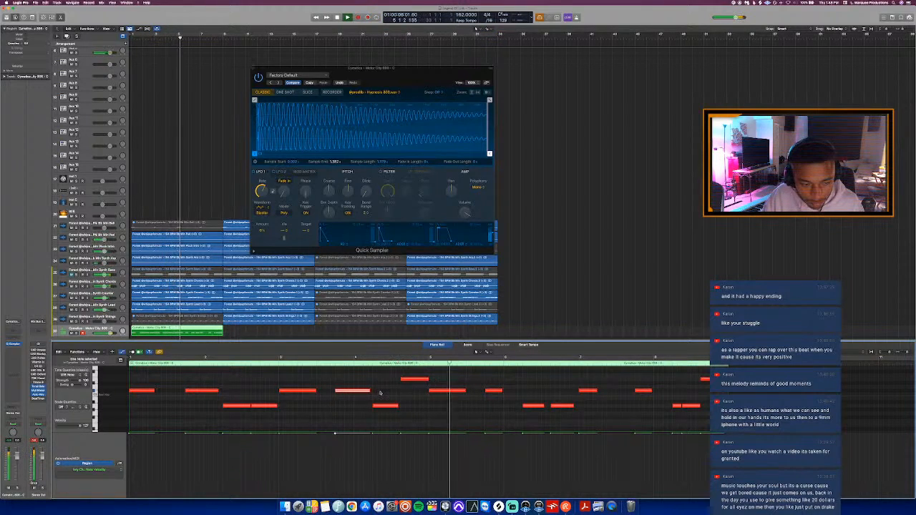
pyautogui.press('c')
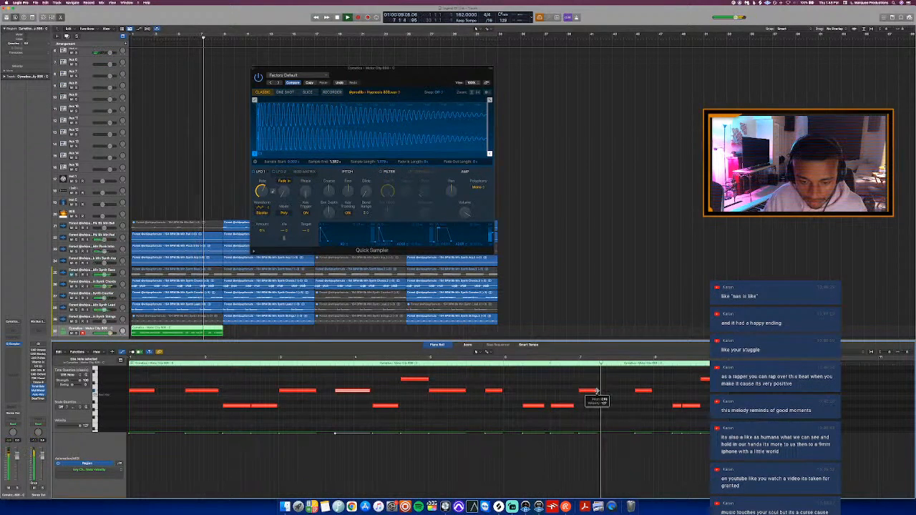
# - Lengthen the bass note at the start of bar 7 and place a short note leading directly into the last note of that bar
pyautogui.moveTo(597, 391); pyautogui.dragTo(615, 395)
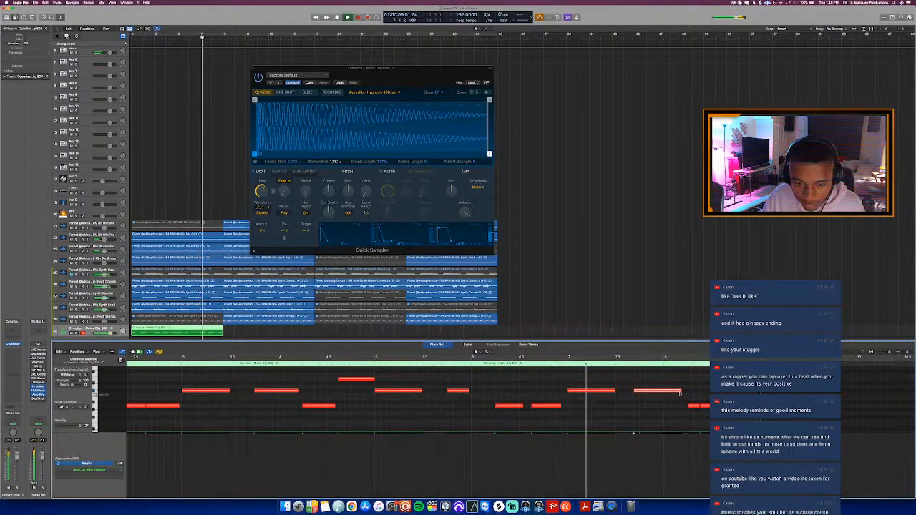
pyautogui.moveTo(643, 394); pyautogui.dragTo(633, 393)
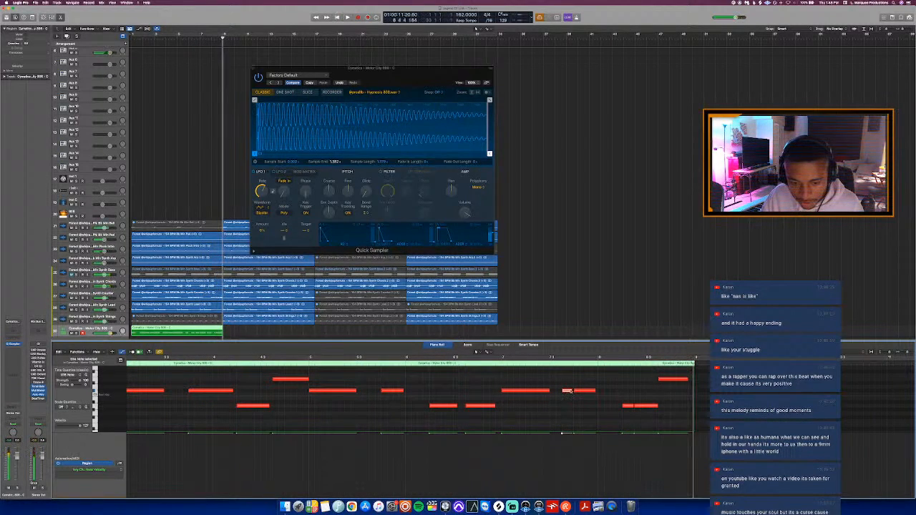
pyautogui.moveTo(572, 391); pyautogui.dragTo(576, 393)
pyautogui.click(490, 365)
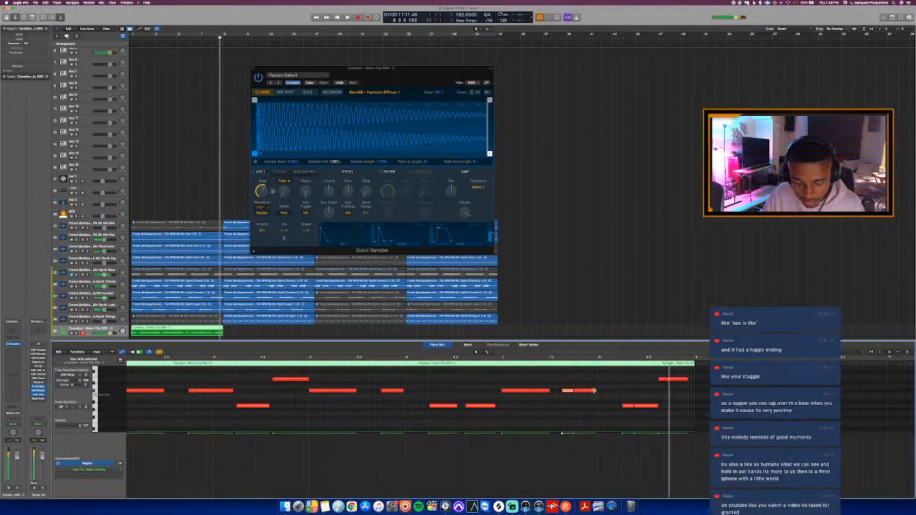
# - Extend the last note of bar 7 toward the low pair in bar 8 and play the bass line from the start
pyautogui.moveTo(596, 390); pyautogui.dragTo(615, 390)
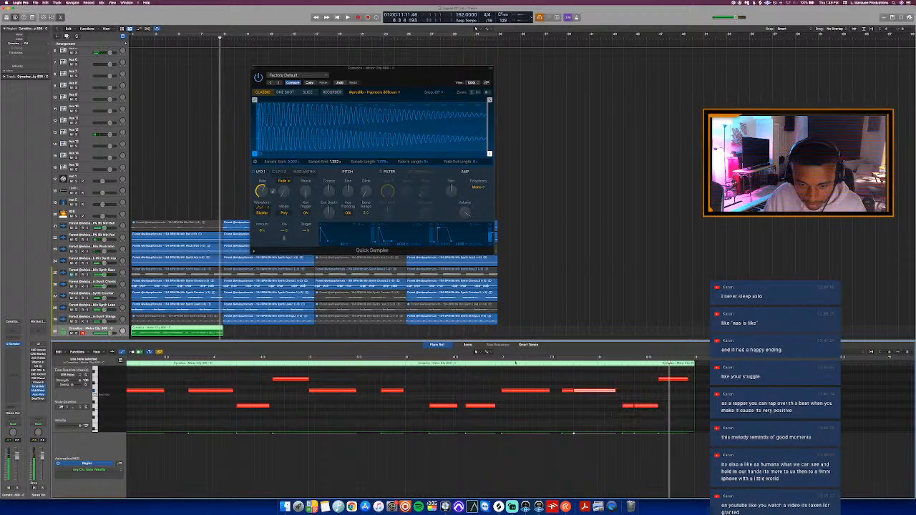
pyautogui.click(494, 363)
pyautogui.press('space')
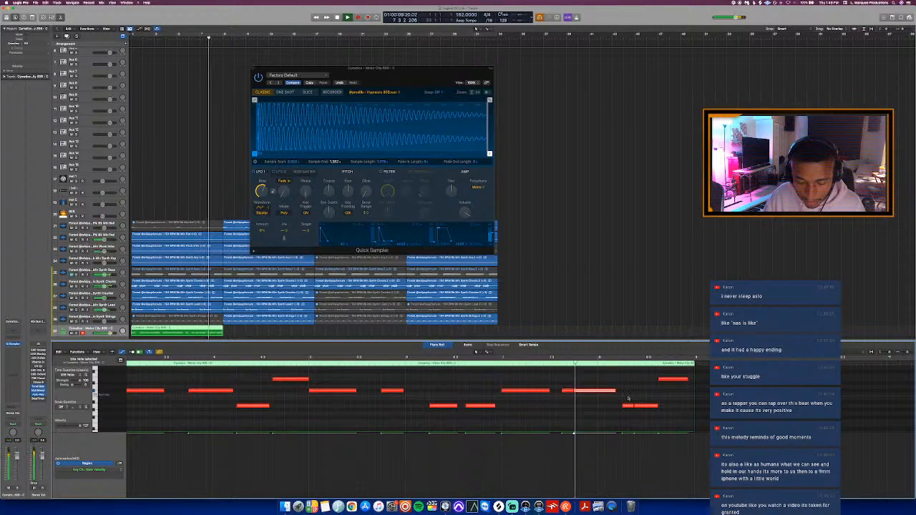
pyautogui.scroll(-3, 628, 394)
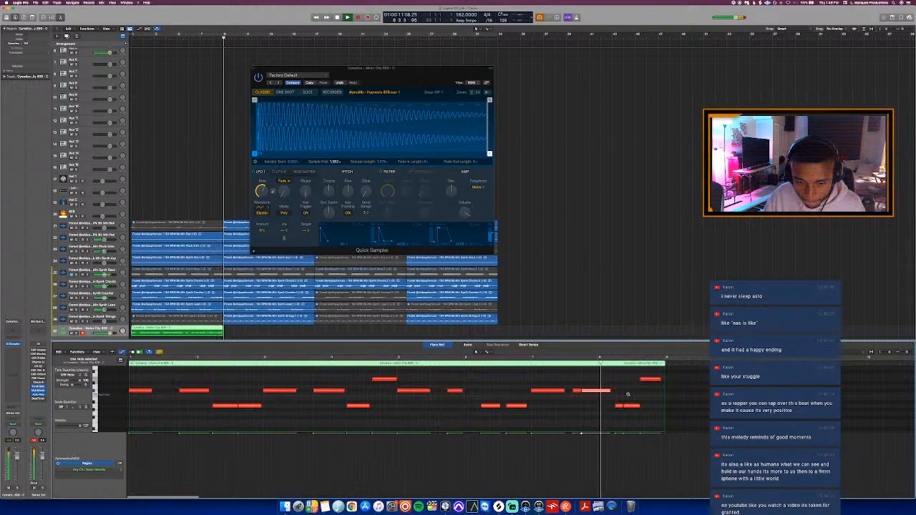
pyautogui.scroll(-1, 628, 394)
pyautogui.press('c')
pyautogui.press('space')
pyautogui.press('space')
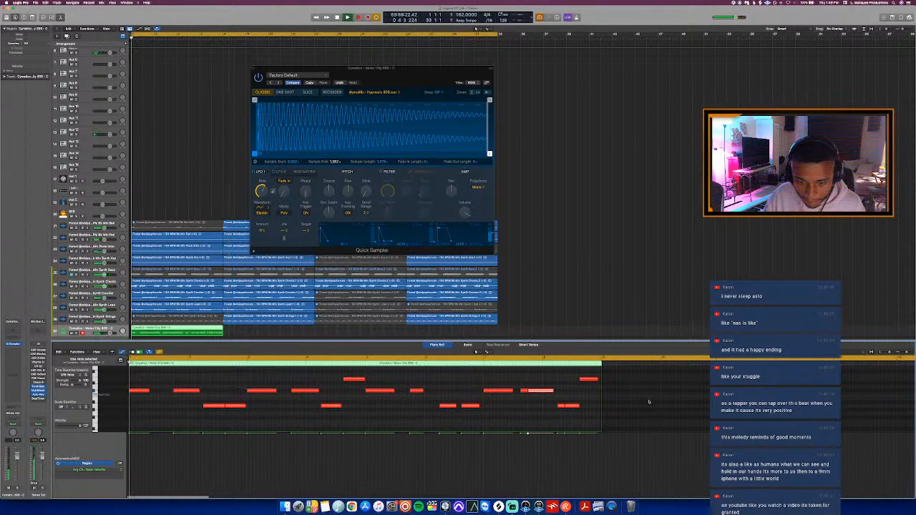
# - Close the piano roll and loop the 808 bass region across the arrangement
pyautogui.press('p')
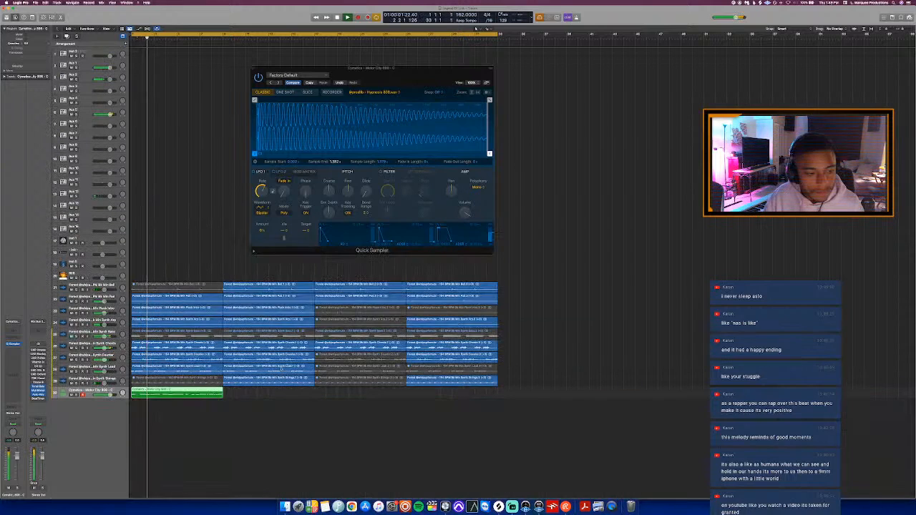
pyautogui.click(194, 421)
pyautogui.click(177, 396)
pyautogui.press('l')
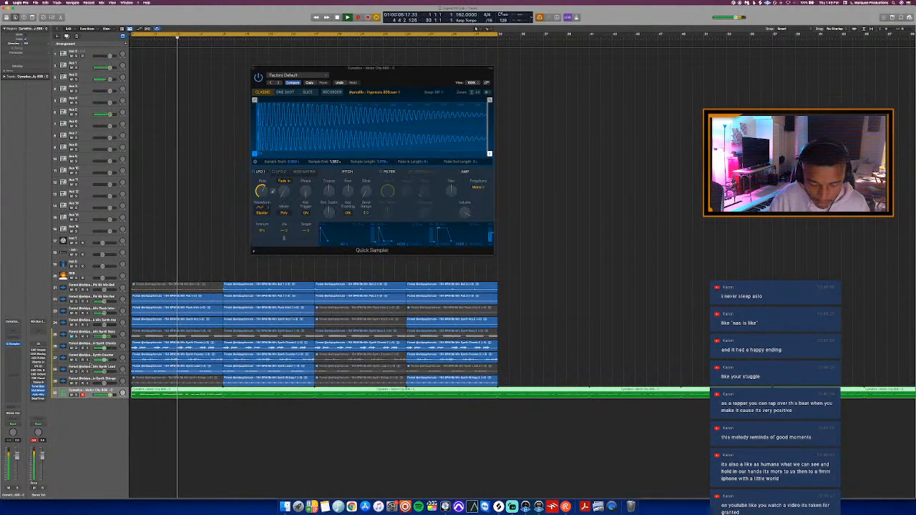
# - Move the 808 track to the top of the track list and open its region in the piano roll
pyautogui.moveTo(116, 43); pyautogui.dragTo(117, 52)
pyautogui.press('Return')
pyautogui.doubleClick(155, 57)
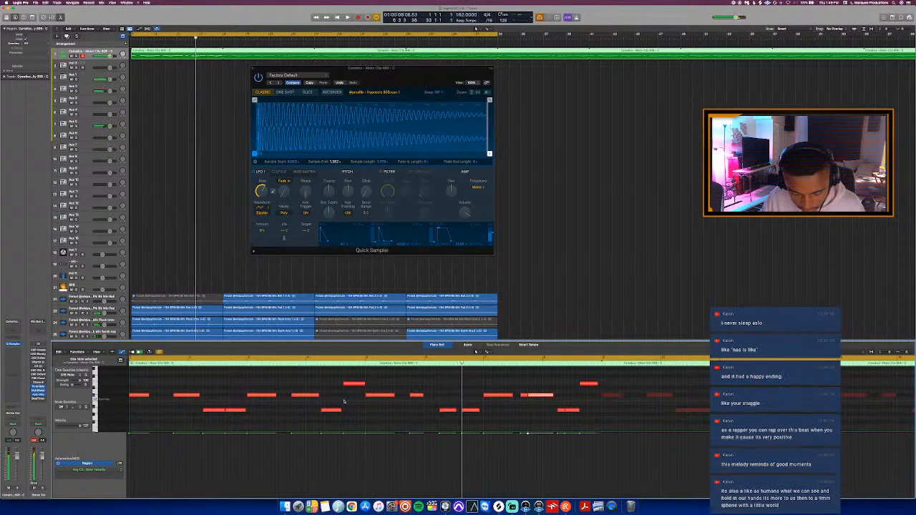
# - Play the bass line from the start and review its note pattern against the melody, clearing the note selection
pyautogui.press('super+Left')
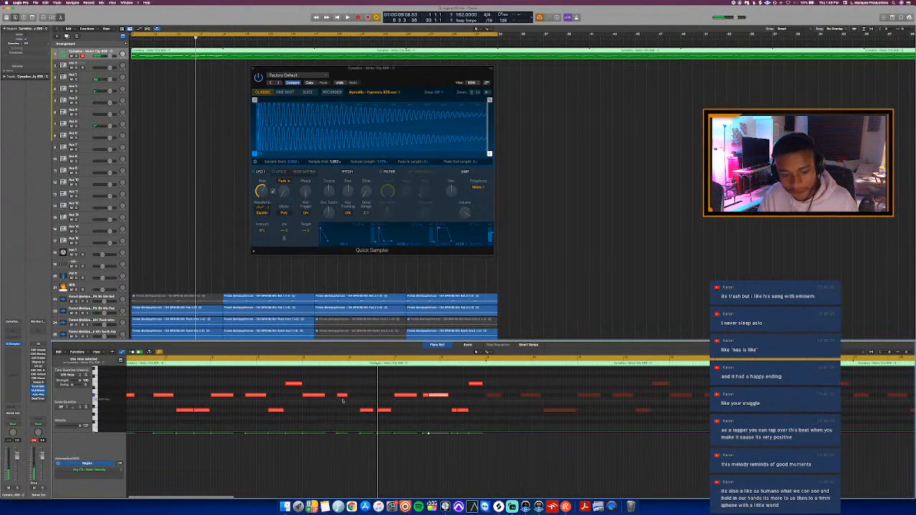
pyautogui.press('Return')
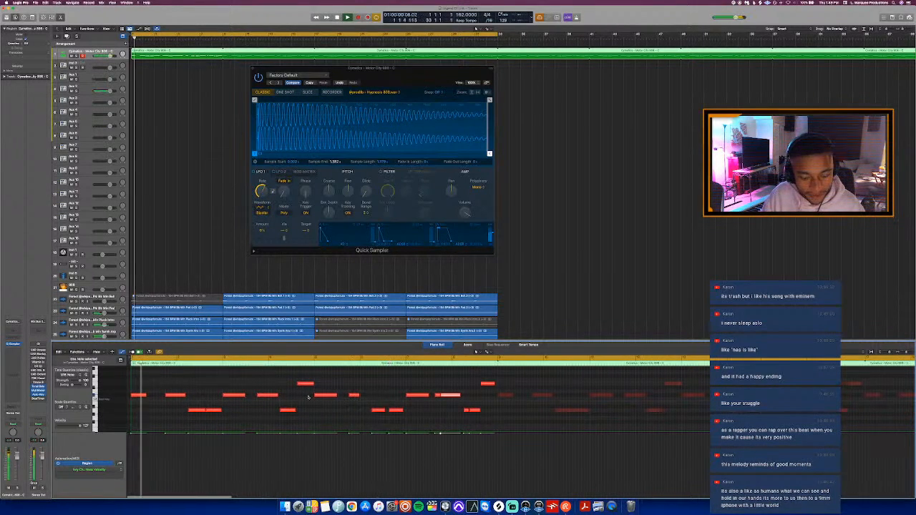
pyautogui.press('super+Right')
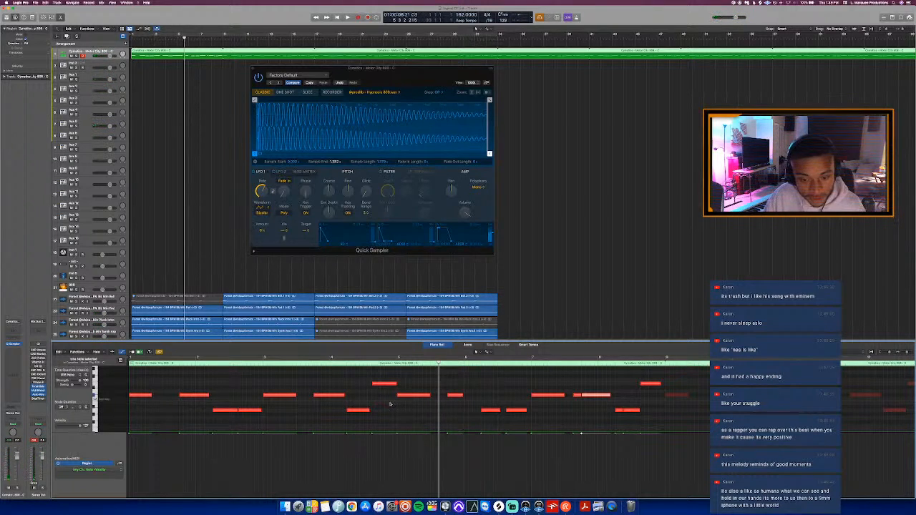
pyautogui.scroll(-2, 390, 404)
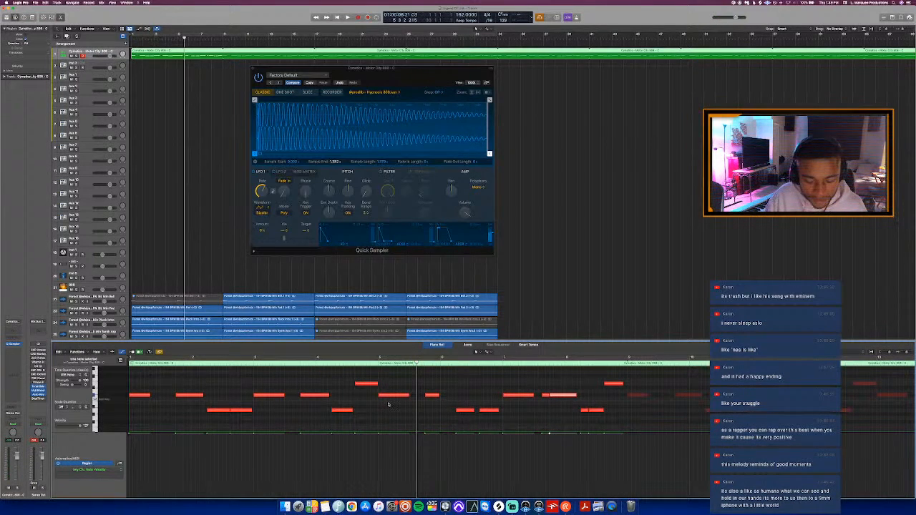
pyautogui.click(388, 409)
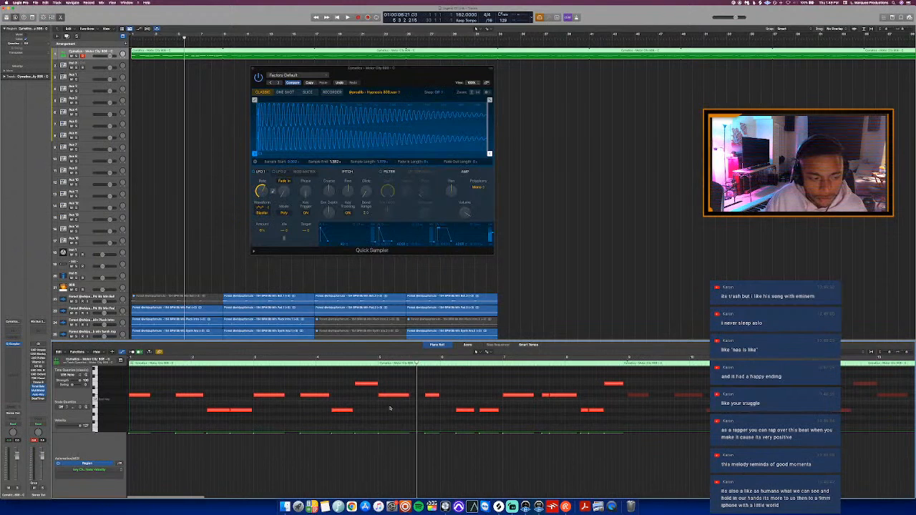
pyautogui.press('c')
pyautogui.press('space')
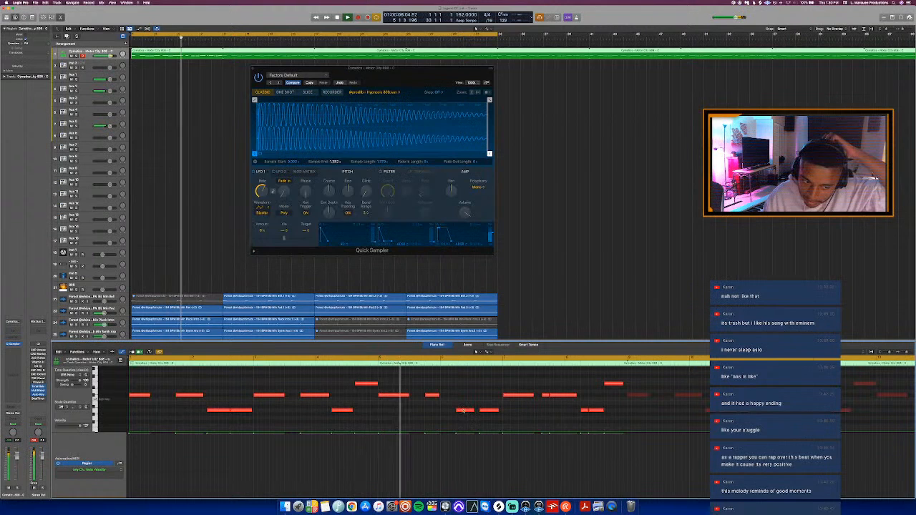
# - Extend the last note of bar 5 up to the low pair in bar 6 and play back that passage
pyautogui.press('space')
pyautogui.moveTo(438, 395); pyautogui.dragTo(455, 403)
pyautogui.click(421, 365)
pyautogui.press('space')
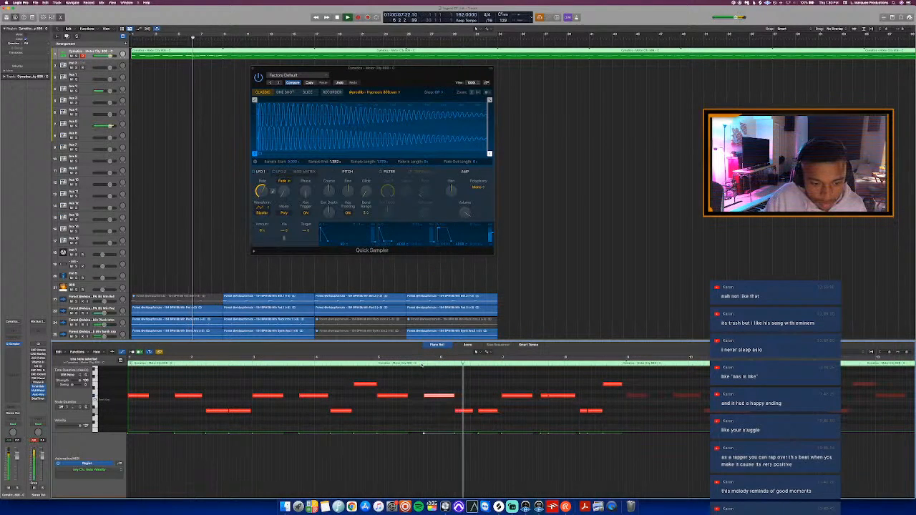
pyautogui.press('space')
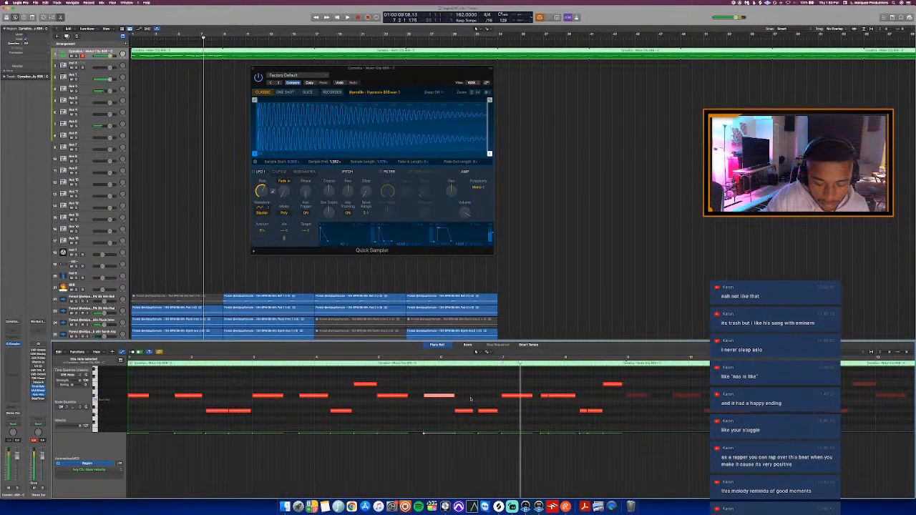
# - Trim the ends of the low note pair in bar 6 to their following notes with Force Legato
pyautogui.click(487, 410)
pyautogui.rightClick(487, 411)
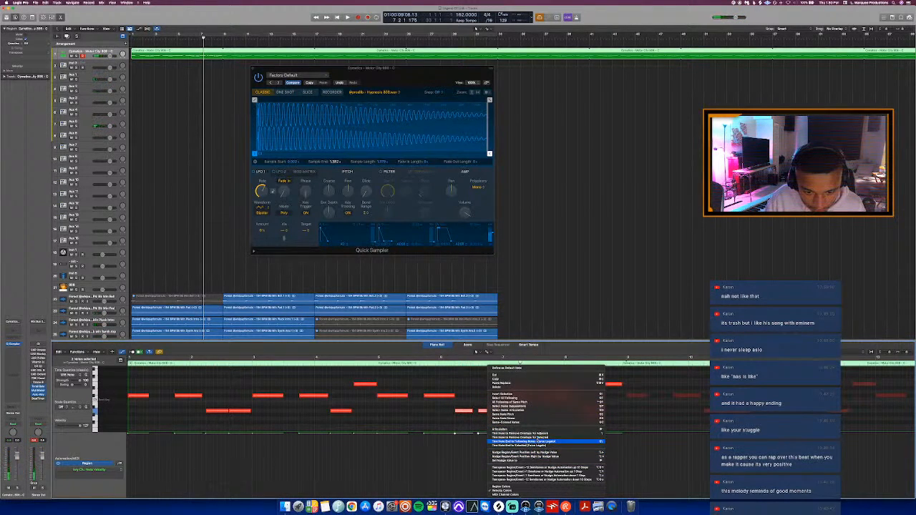
pyautogui.click(544, 442)
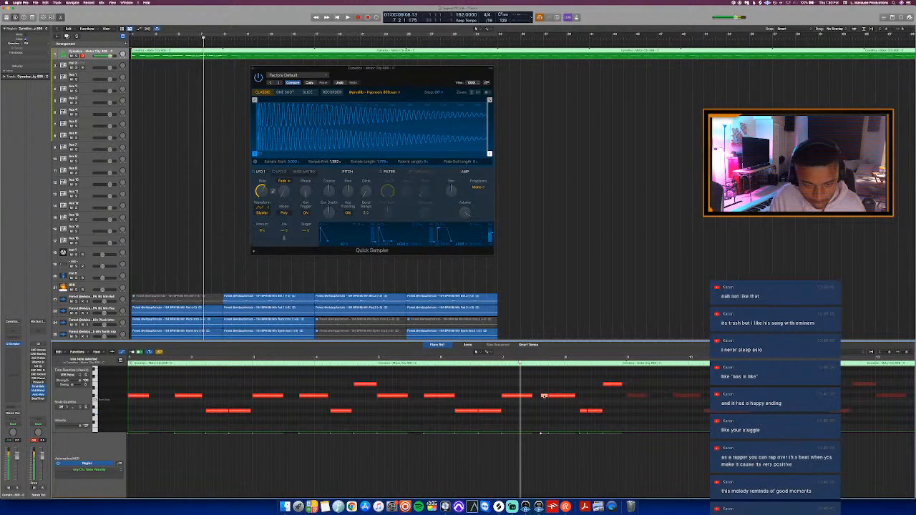
# - Raise the short note late in bar 7 by four semitones and play the bass line
pyautogui.hotkey('alt', 'Up')
pyautogui.hotkey('alt', 'Up')
pyautogui.hotkey('alt', 'Up')
pyautogui.hotkey('alt', 'Up')
pyautogui.hotkey('alt', 'Up')
pyautogui.hotkey('alt', 'Down')
pyautogui.press('space')
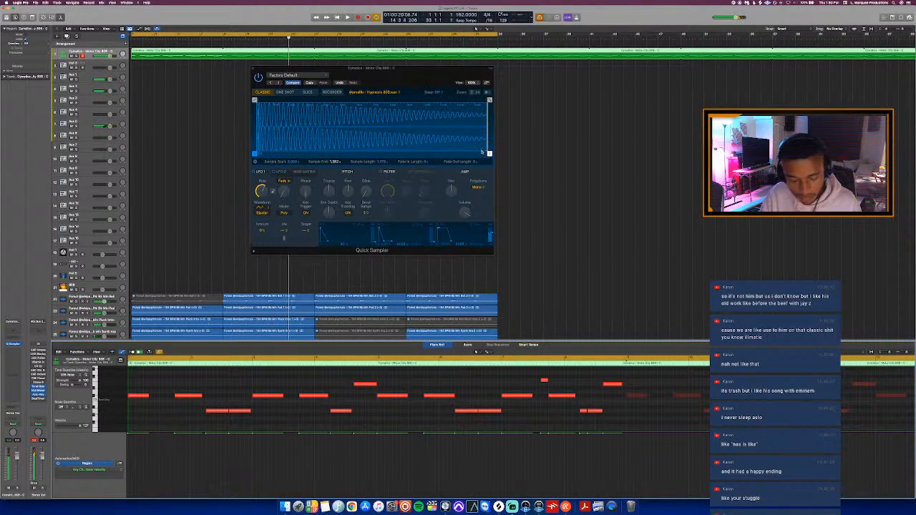
# - Close the piano roll, zoom out the arrangement and move the Quick Sampler window clear of the 808 region
pyautogui.press('p')
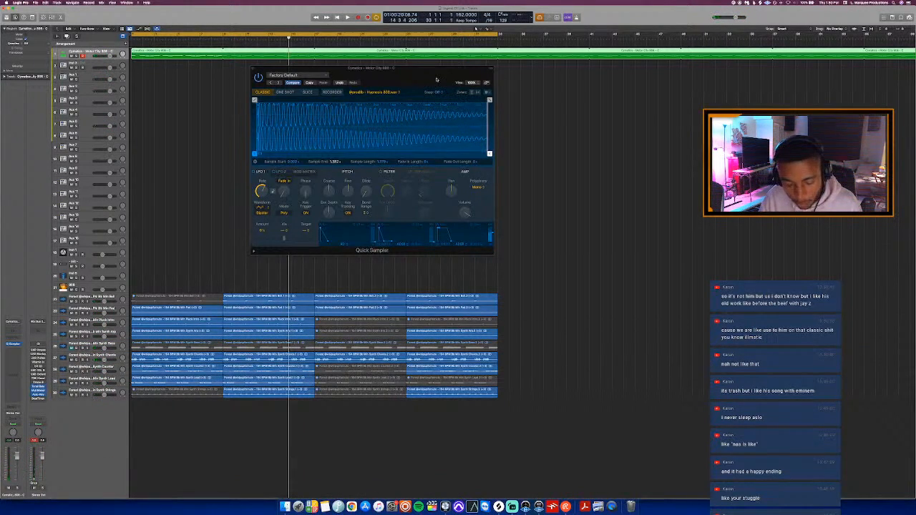
pyautogui.moveTo(435, 78); pyautogui.dragTo(477, 87)
pyautogui.press('super+Left')
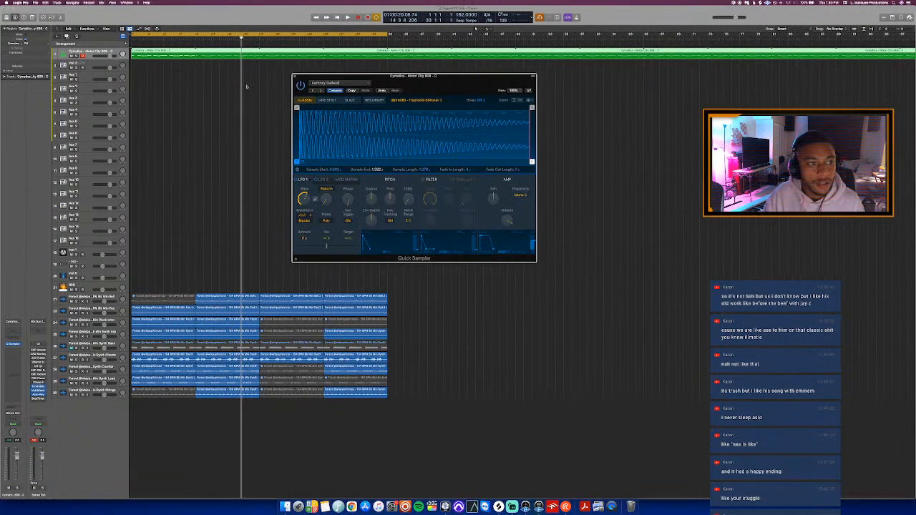
pyautogui.moveTo(434, 86); pyautogui.dragTo(373, 131)
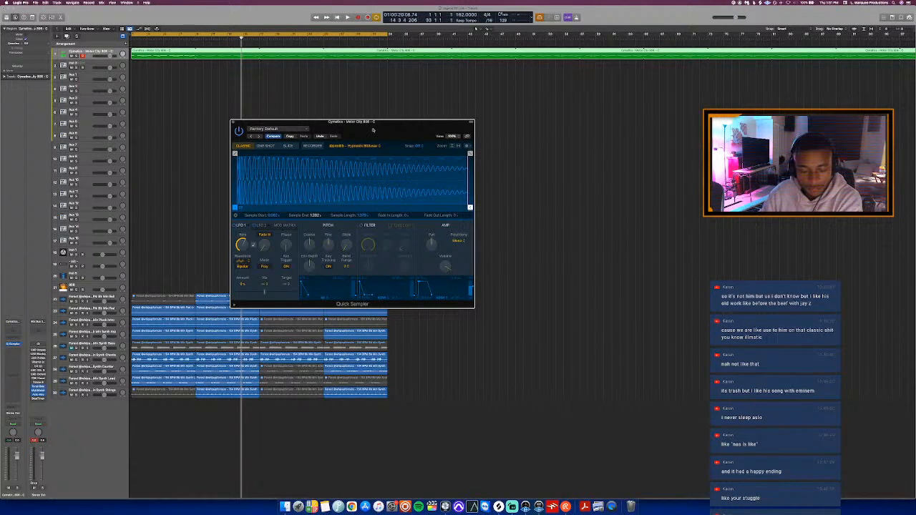
pyautogui.moveTo(372, 129); pyautogui.dragTo(378, 131)
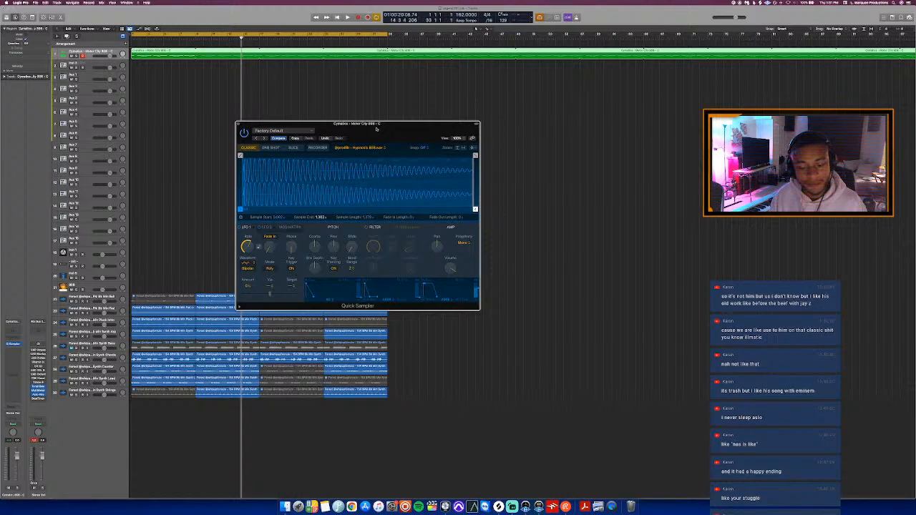
pyautogui.click(348, 106)
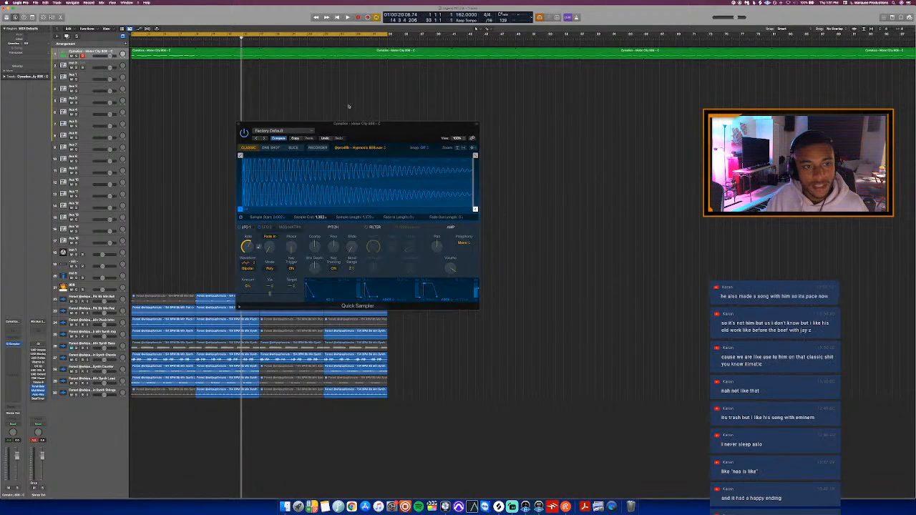
# - Recolour the looped 808 bass region orange
pyautogui.click(178, 56)
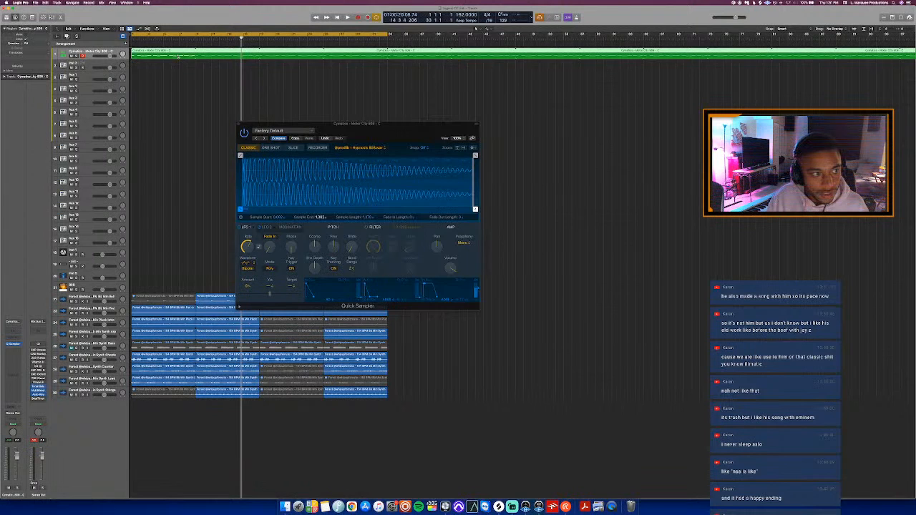
pyautogui.scroll(-2, 178, 57)
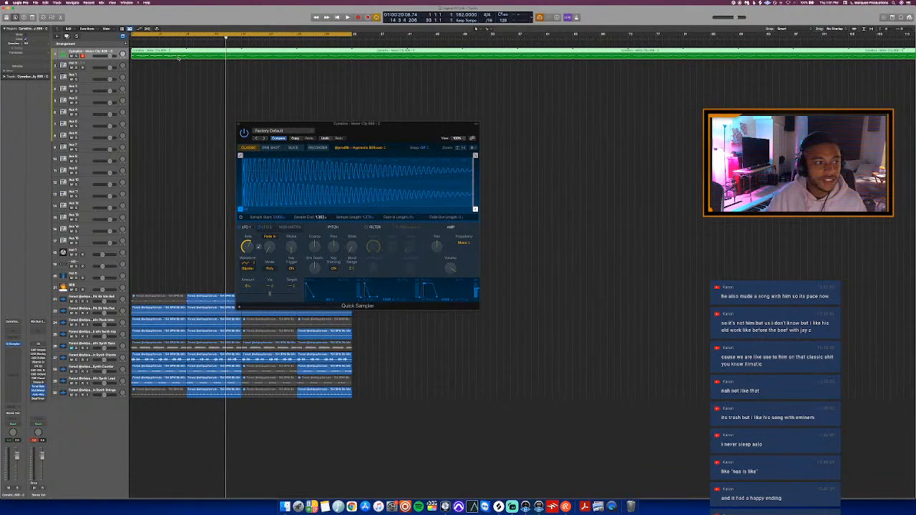
pyautogui.hotkey('alt', 'c')
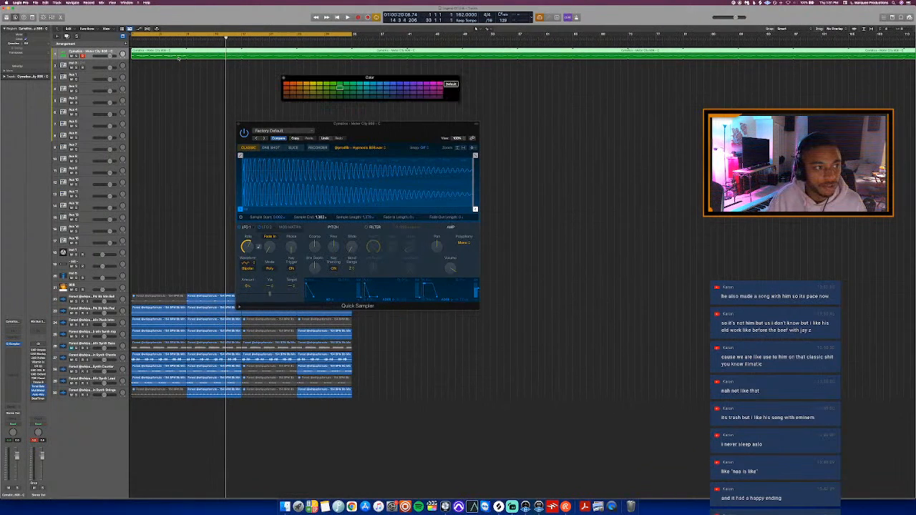
pyautogui.click(299, 84)
# - Recolour the 808 channel strip orange in the mixer, close the mixer and return to the Quick Sampler window
pyautogui.press('x')
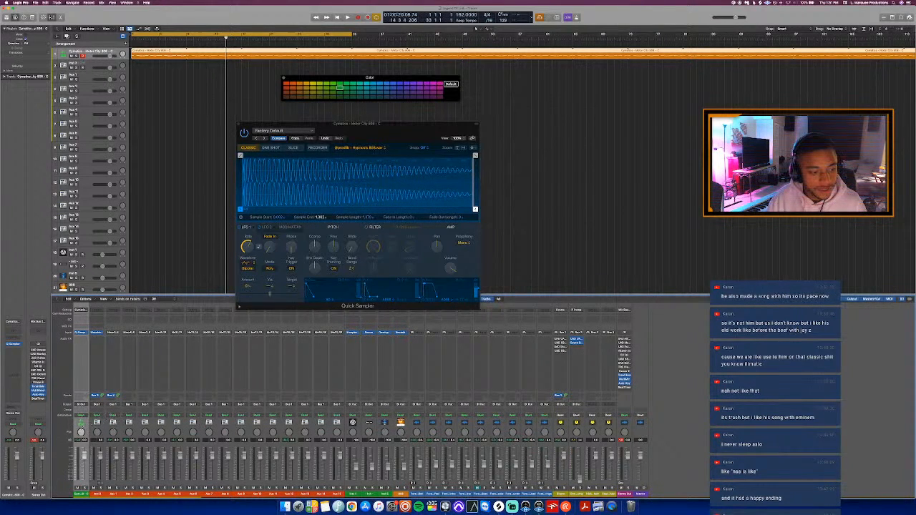
pyautogui.click(300, 85)
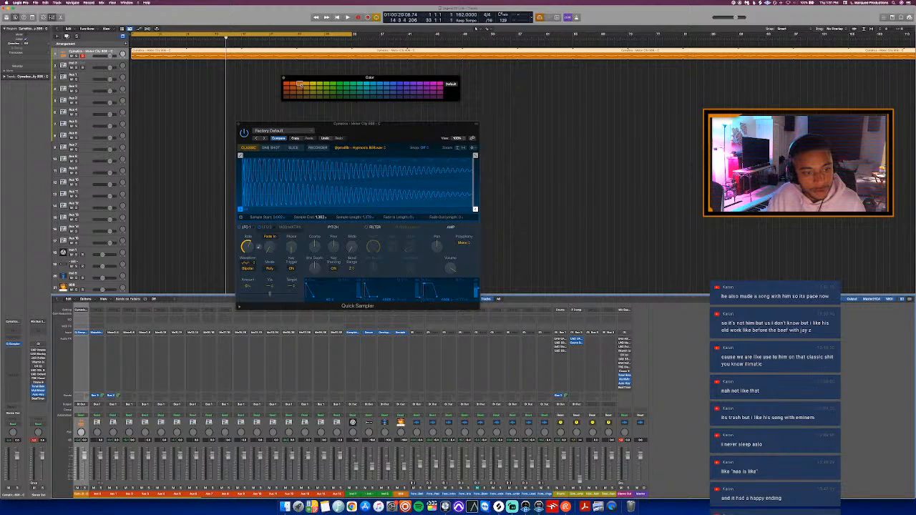
pyautogui.press('x')
pyautogui.click(323, 164)
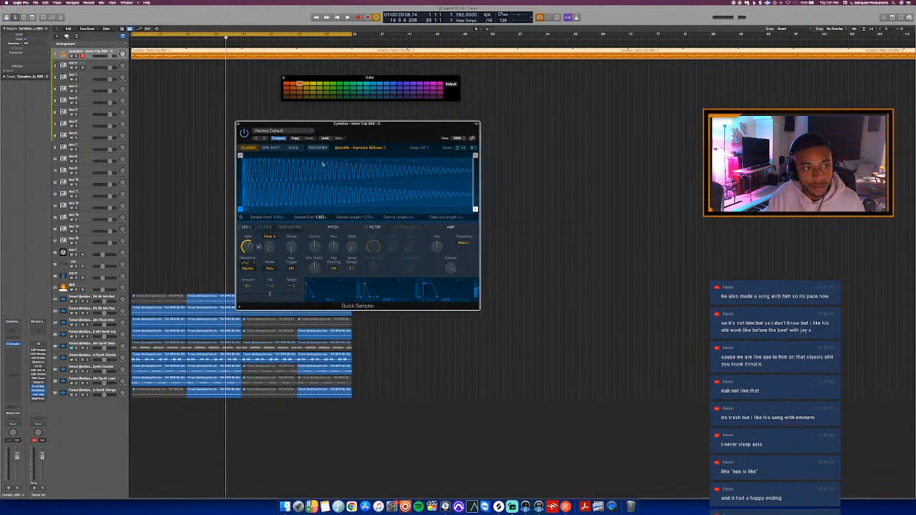
# - Rename the first instrument track, currently Cymatics - Motor City 808 - C, to 808
pyautogui.moveTo(380, 135); pyautogui.dragTo(328, 163)
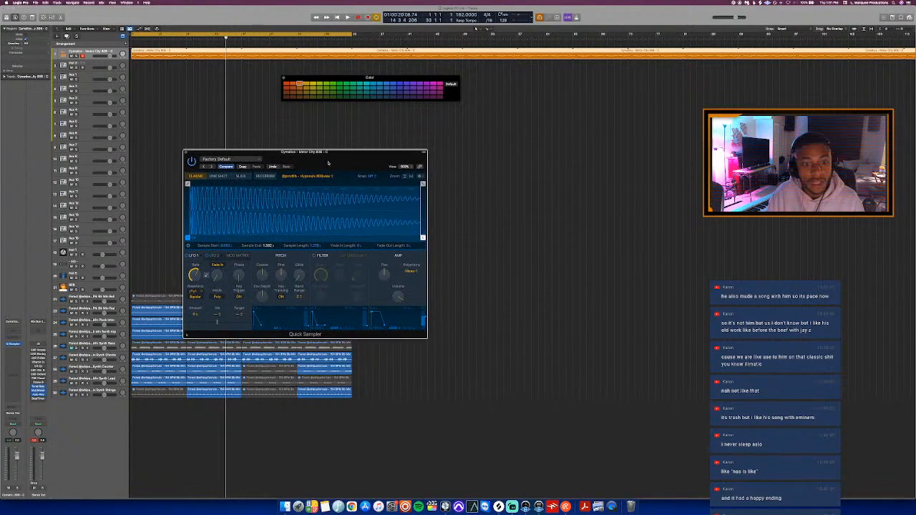
pyautogui.click(329, 125)
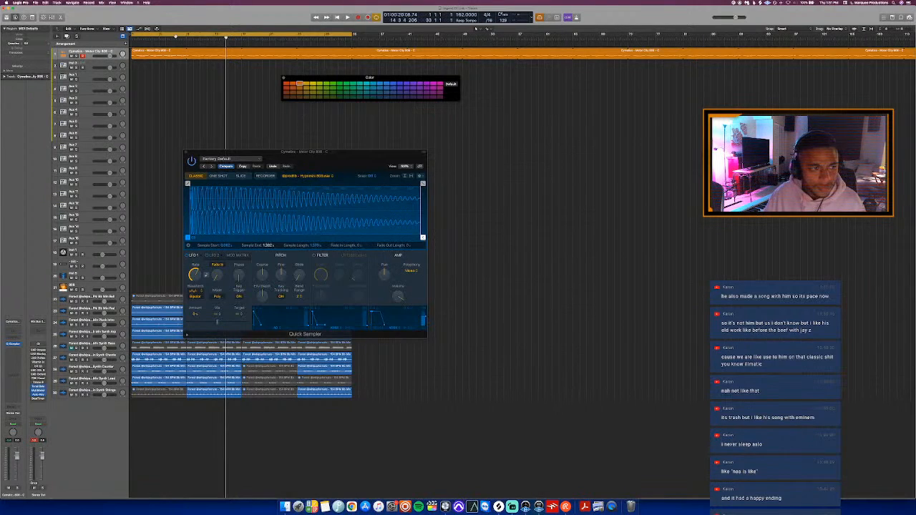
pyautogui.click(103, 53)
pyautogui.doubleClick(105, 52)
pyautogui.write('808')
pyautogui.press('Return')
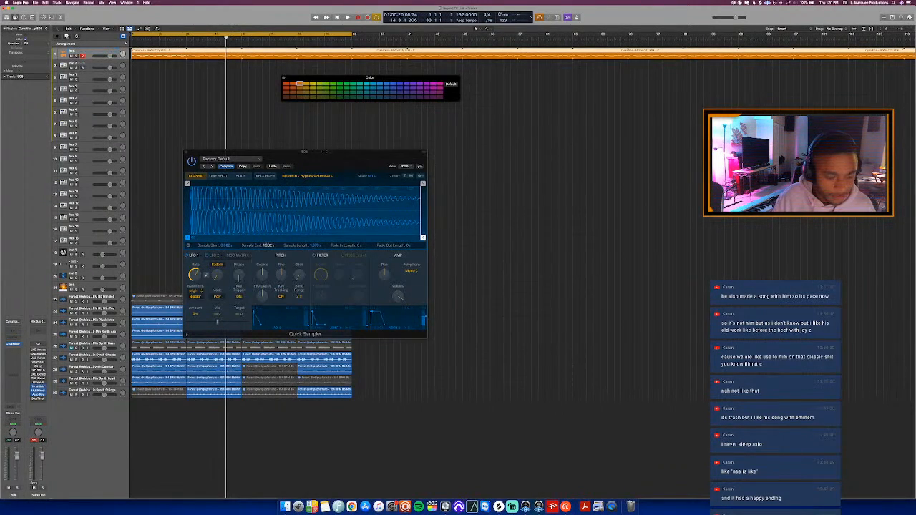
pyautogui.click(184, 74)
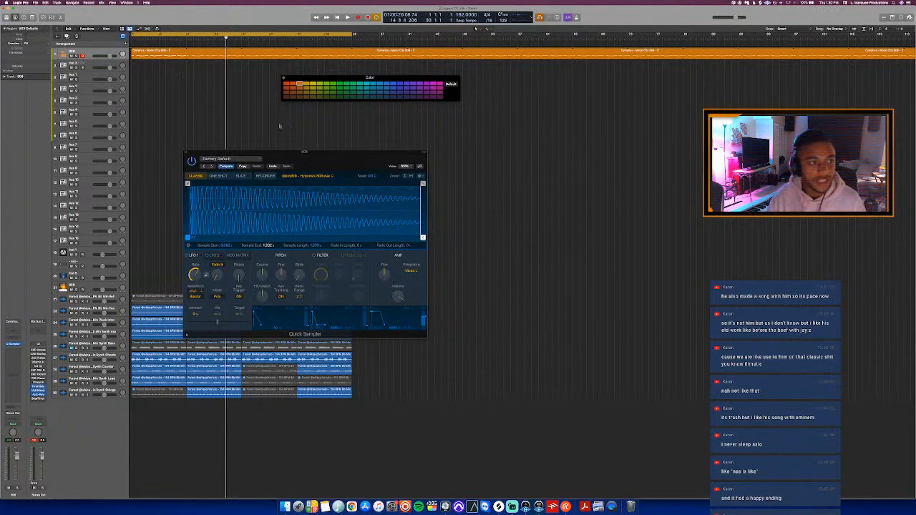
# - Reposition the Quick Sampler window above the blue audio regions and start playback
pyautogui.scroll(-1, 343, 149)
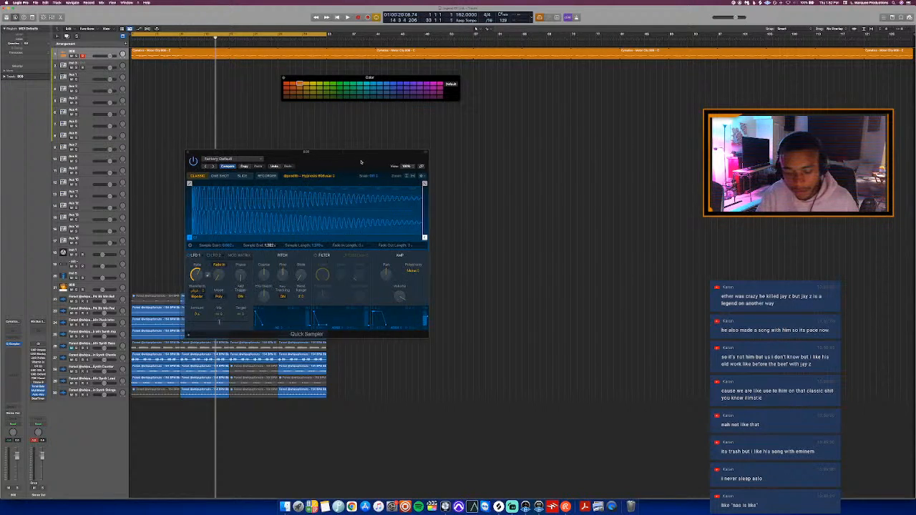
pyautogui.moveTo(353, 153); pyautogui.dragTo(399, 176)
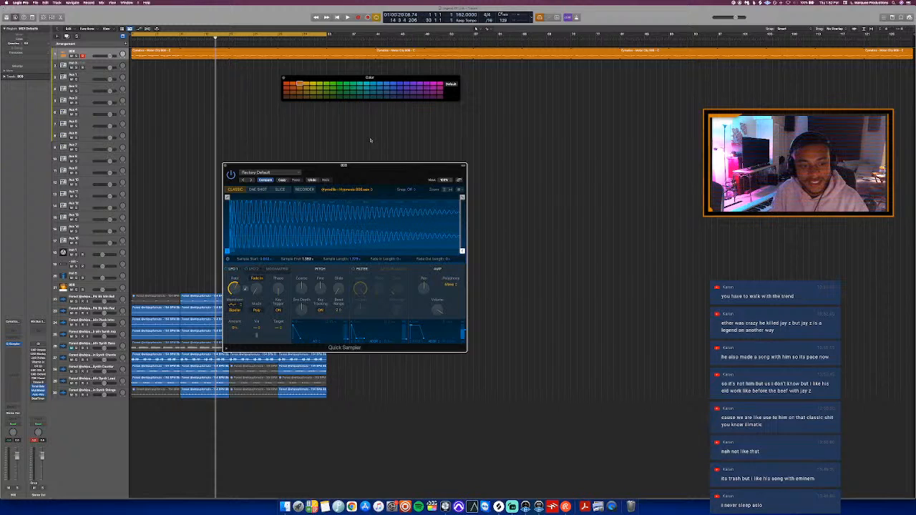
pyautogui.moveTo(385, 166); pyautogui.dragTo(377, 116)
pyautogui.press('space')
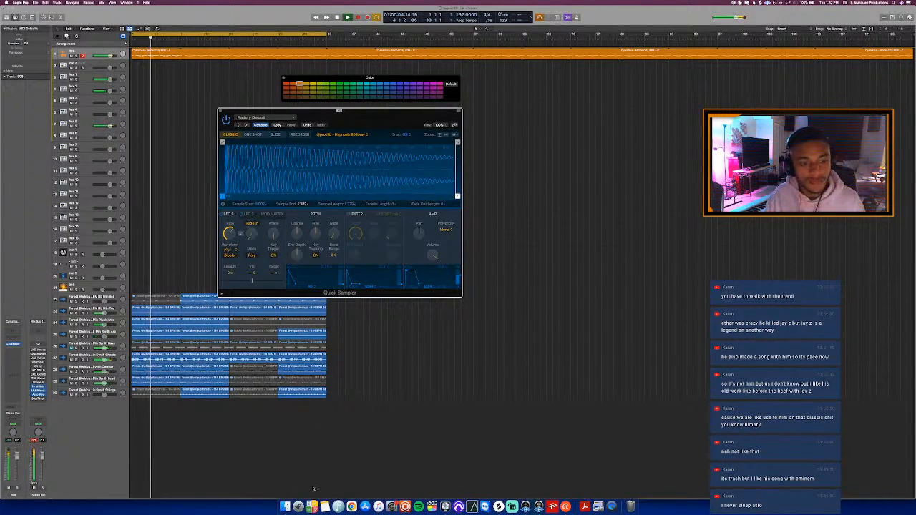
# - Switch to Finder, return to the Hypnosis kit's folders and preview the two samples in another of its subfolders
pyautogui.click(285, 506)
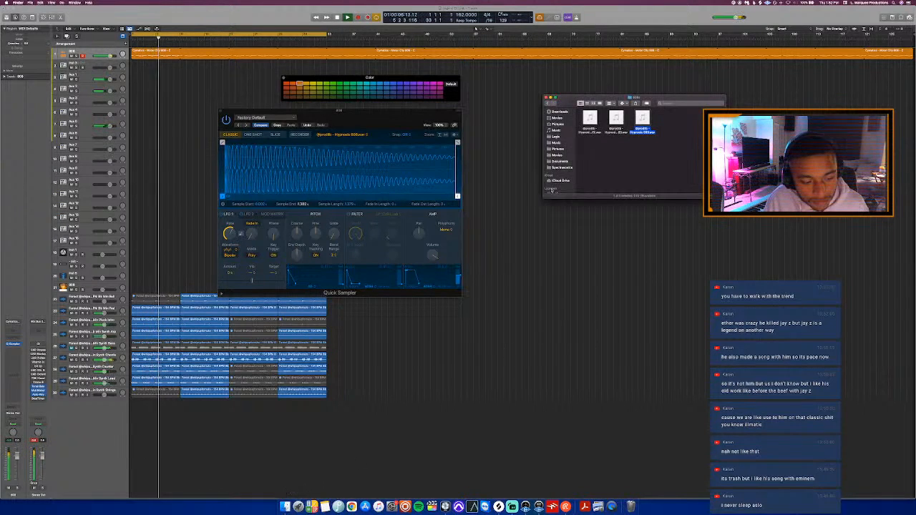
pyautogui.click(548, 103)
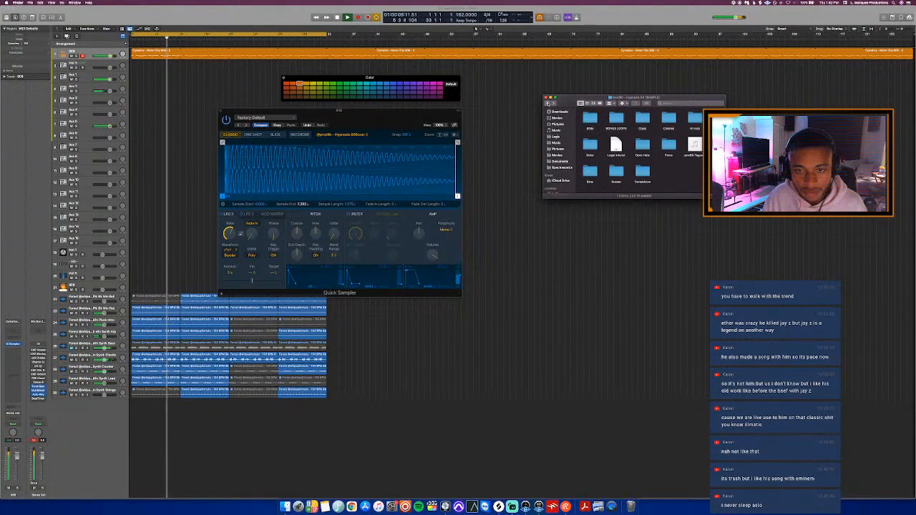
pyautogui.click(548, 103)
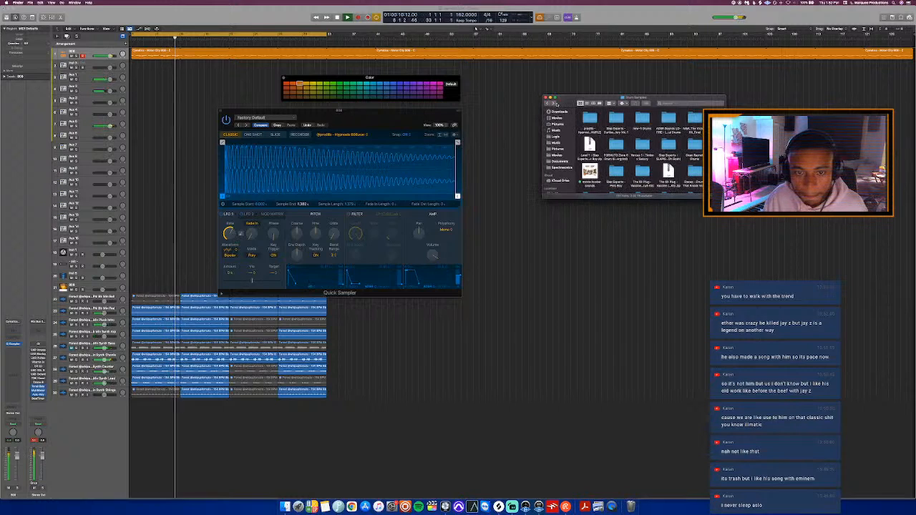
pyautogui.click(553, 104)
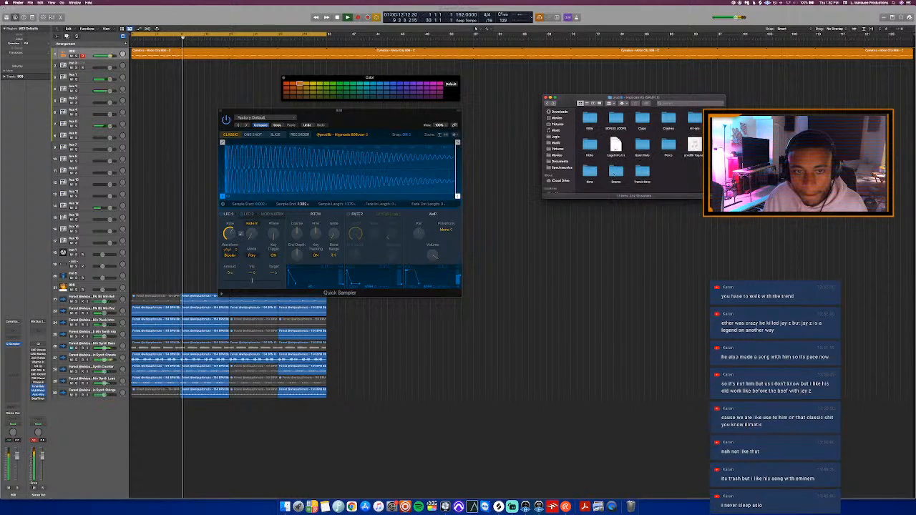
pyautogui.doubleClick(616, 172)
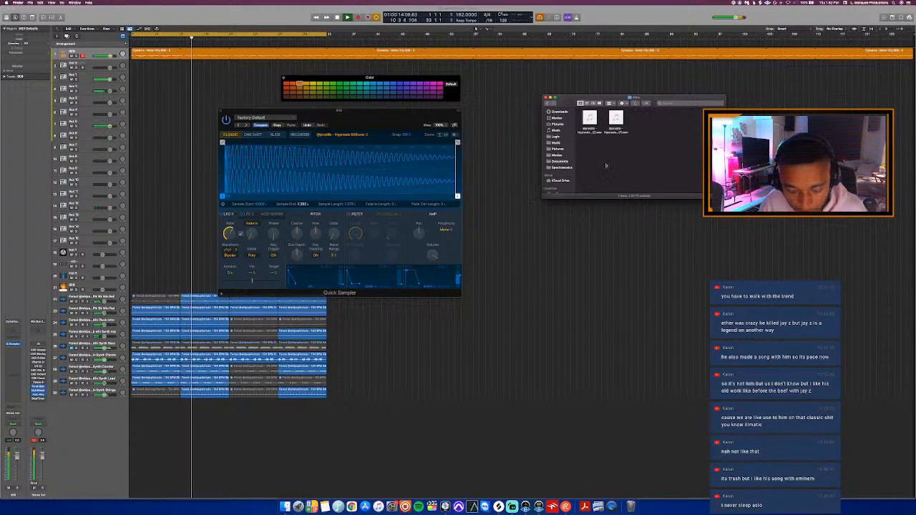
pyautogui.click(589, 118)
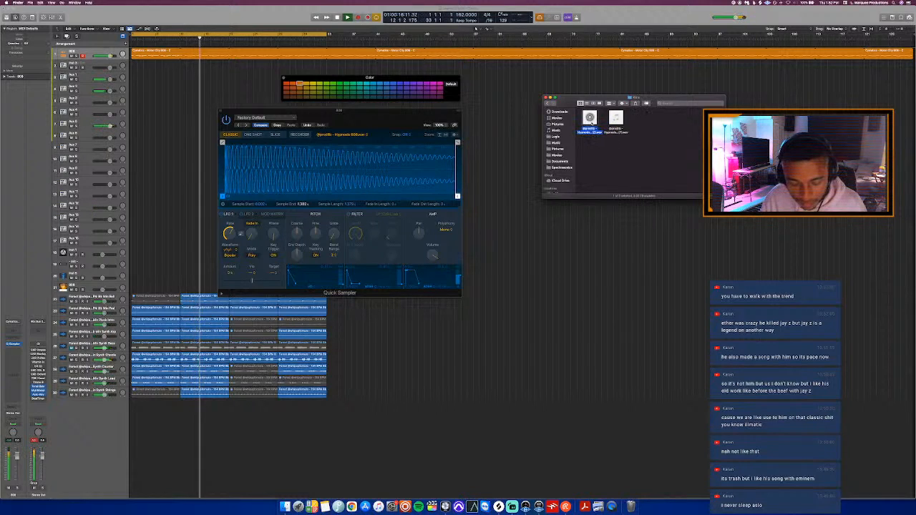
pyautogui.click(616, 119)
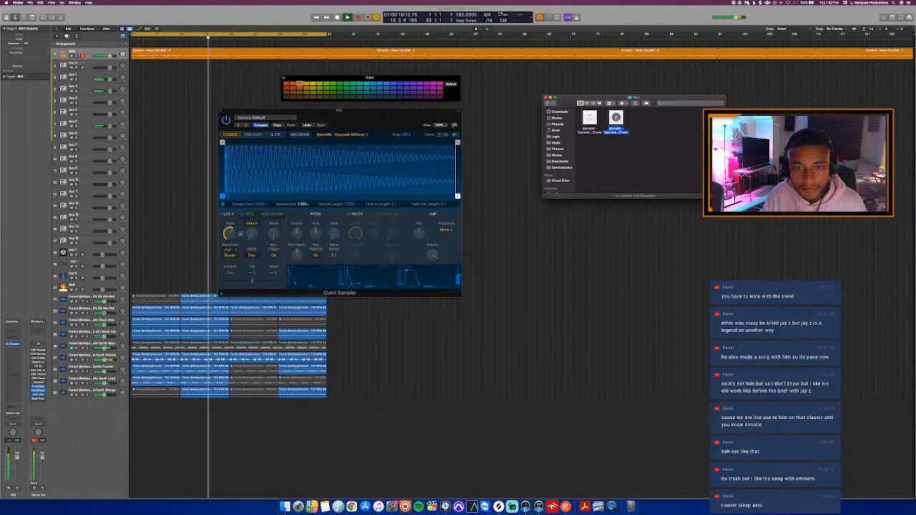
# - Switch back to Logic Pro, select the second track and open its Maschine 2 instrument
pyautogui.click(93, 63)
pyautogui.click(93, 63)
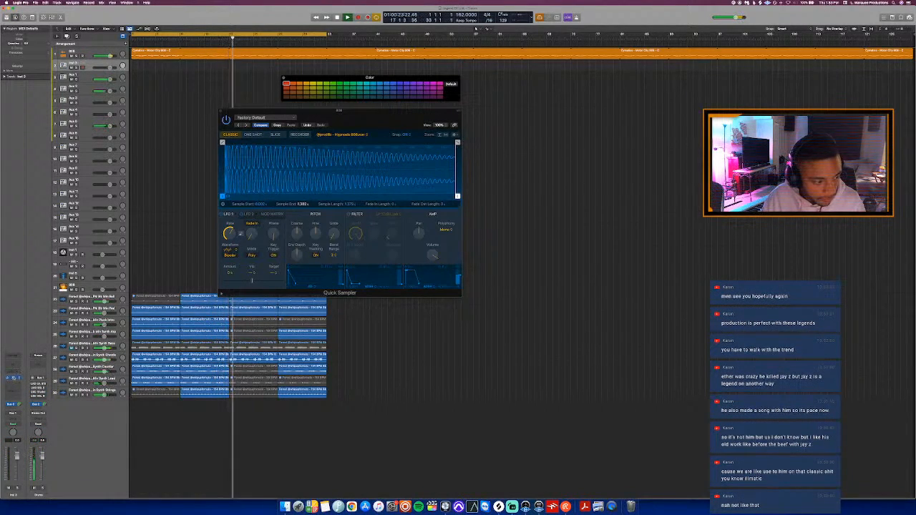
pyautogui.click(13, 378)
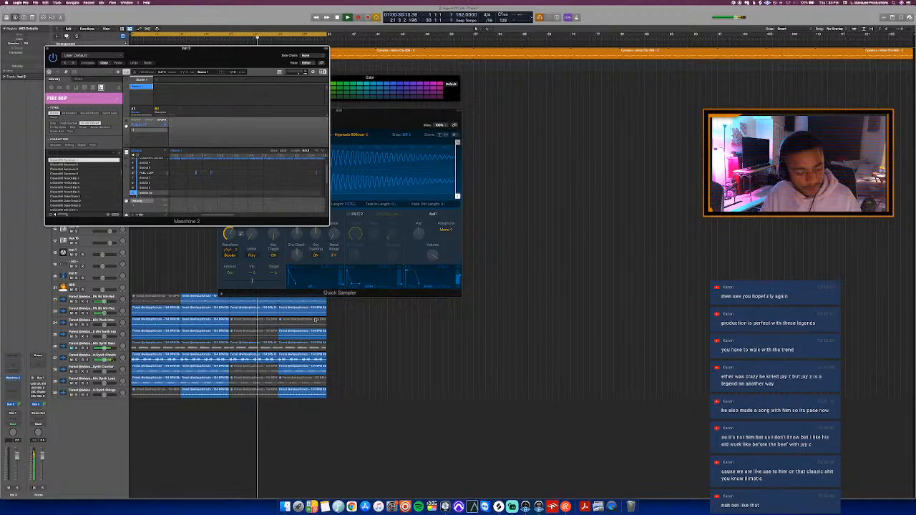
# - Load the second previewed Hypnosis sample from Finder into the empty Sound 10 slot in Maschine 2
pyautogui.hotkey('ctrl', 'Up')
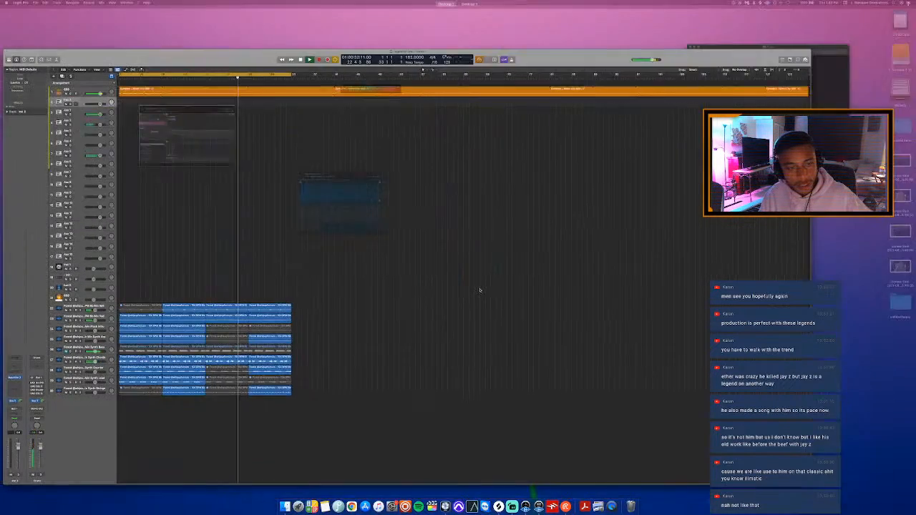
pyautogui.click(840, 69)
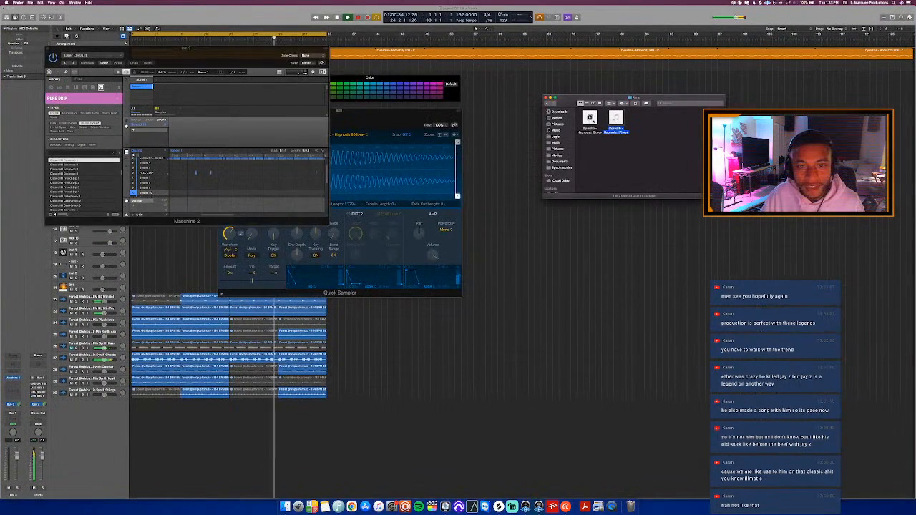
pyautogui.moveTo(616, 120); pyautogui.dragTo(155, 190)
pyautogui.press('super+z')
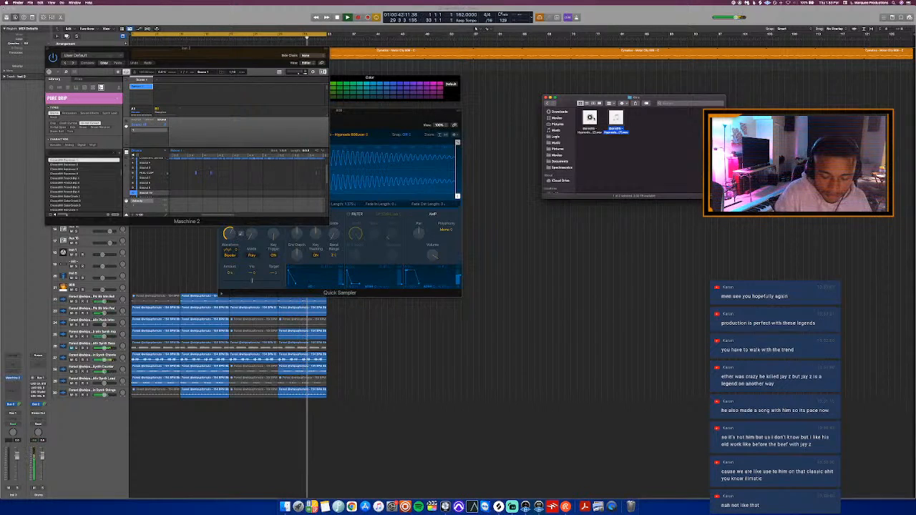
pyautogui.moveTo(615, 120); pyautogui.dragTo(152, 192)
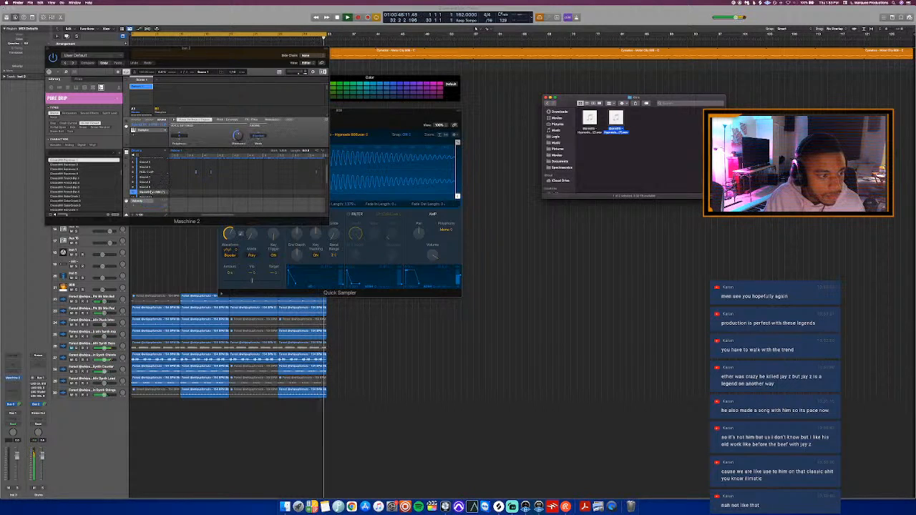
# - Restart playback with the second track selected and select the new sample's hit in the Maschine 2 pattern
pyautogui.click(294, 137)
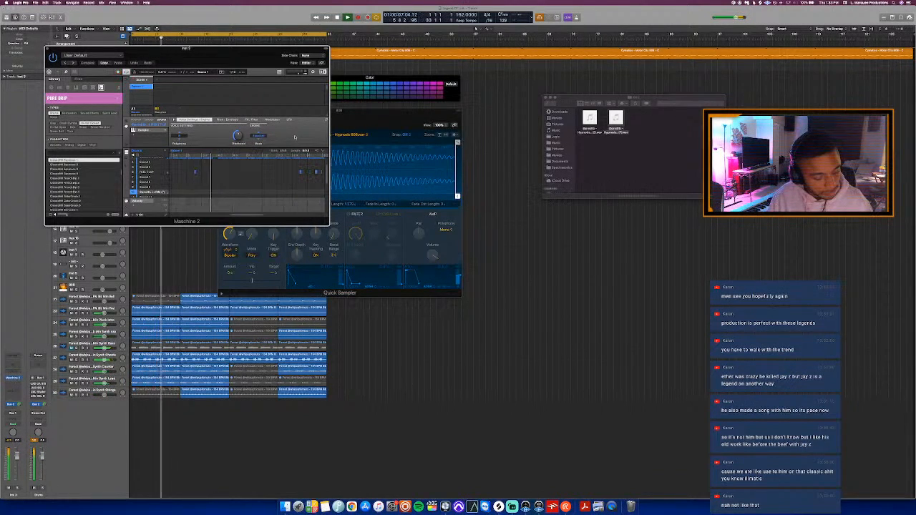
pyautogui.press('space')
pyautogui.press('space')
pyautogui.moveTo(199, 59); pyautogui.dragTo(208, 129)
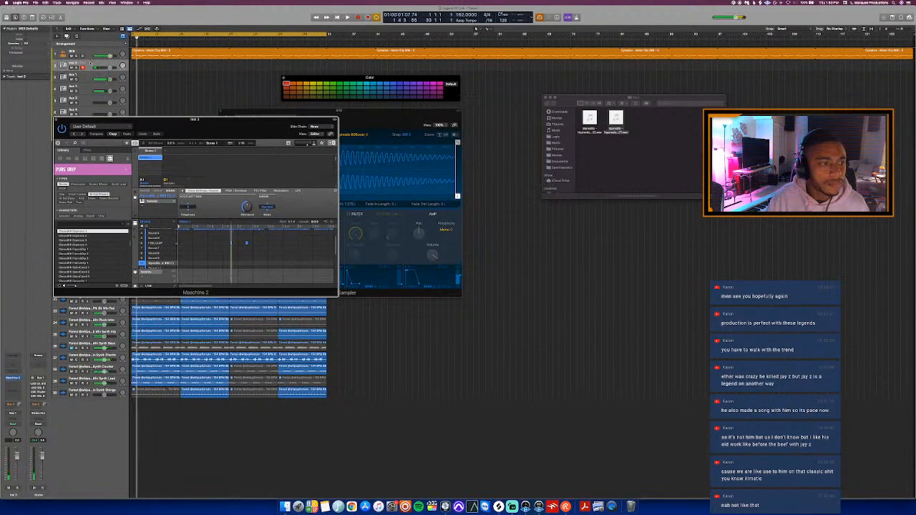
pyautogui.click(90, 63)
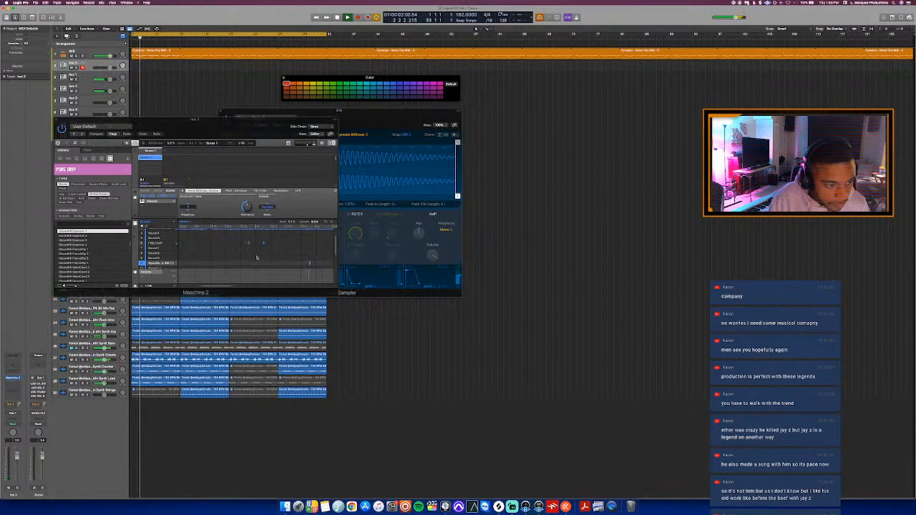
pyautogui.click(307, 263)
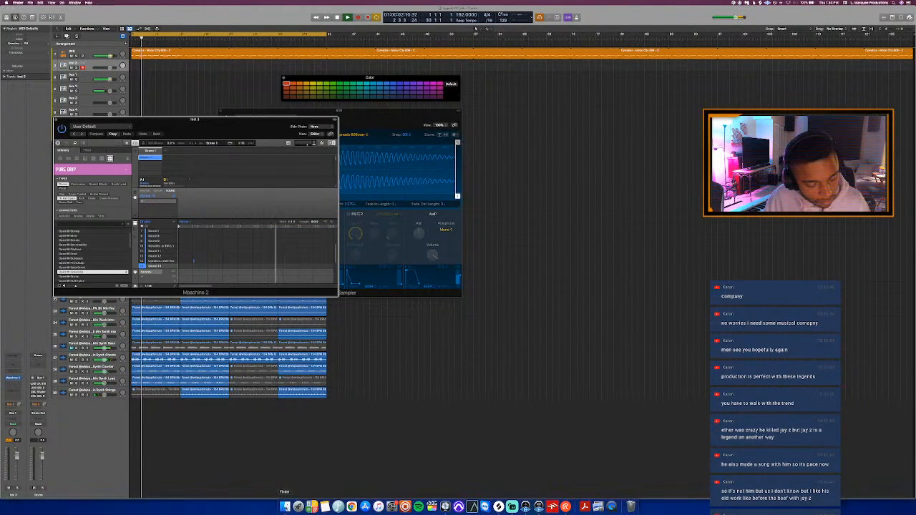
# - Browse the Drum Samples folders in Finder and preview two loops from the Perc Boy pack
pyautogui.click(285, 506)
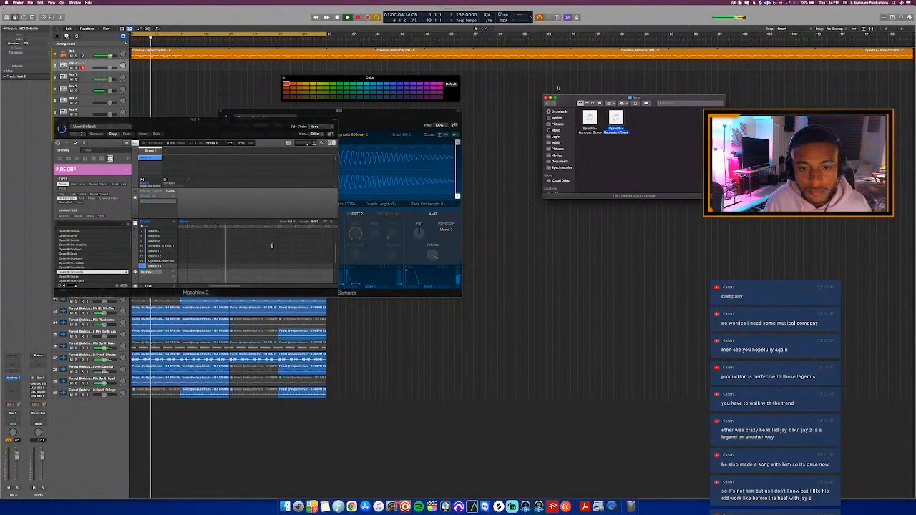
pyautogui.click(548, 103)
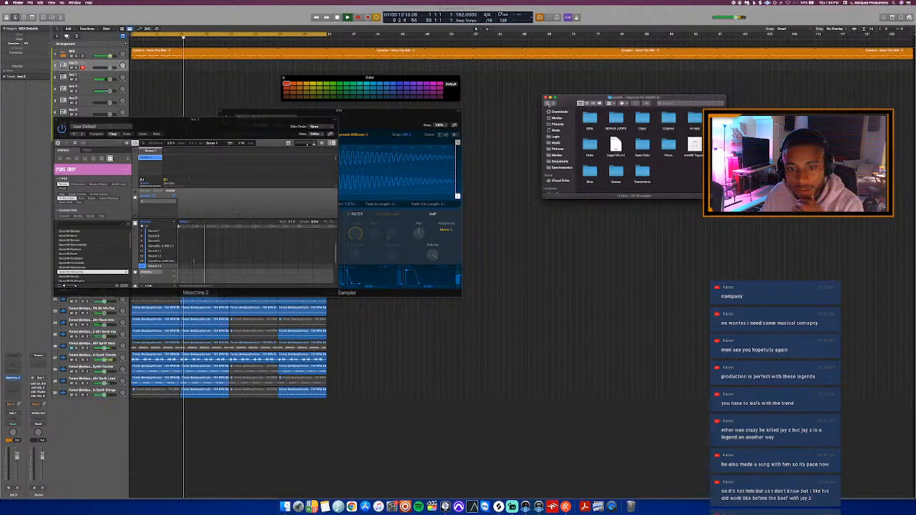
pyautogui.click(548, 103)
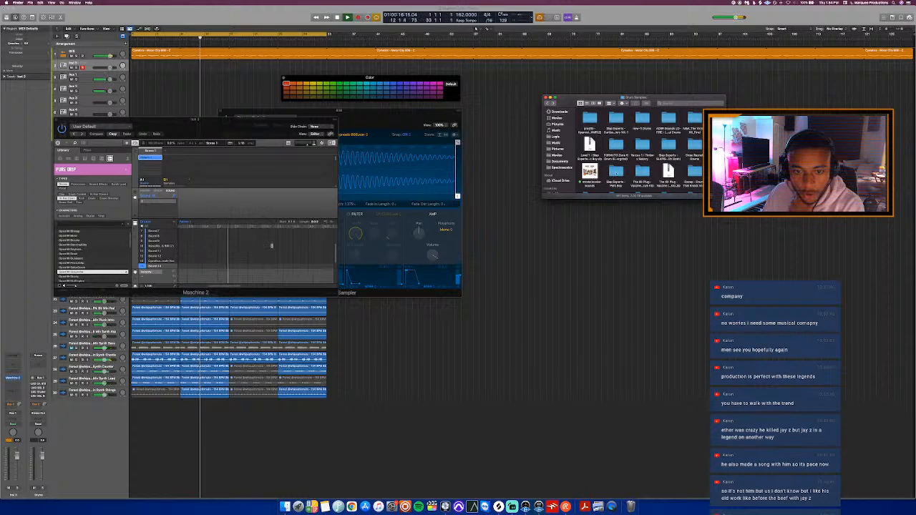
pyautogui.doubleClick(616, 171)
pyautogui.click(616, 117)
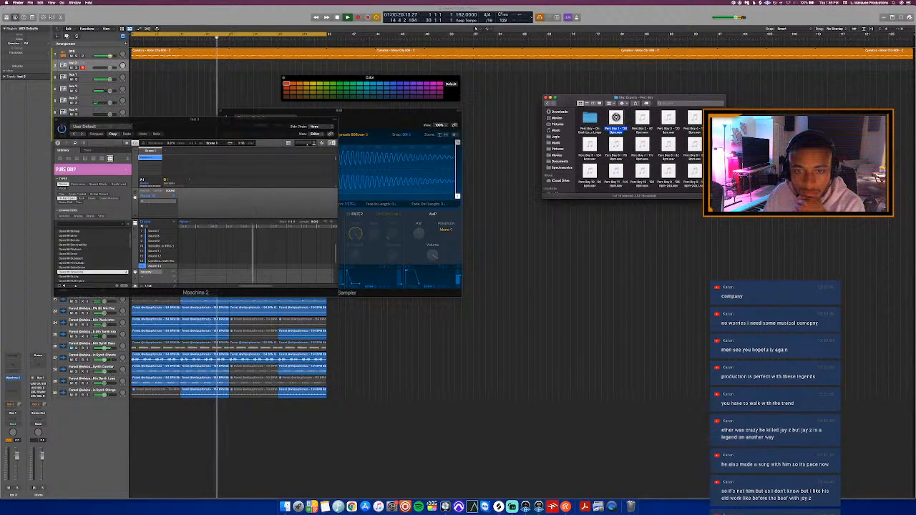
pyautogui.click(642, 172)
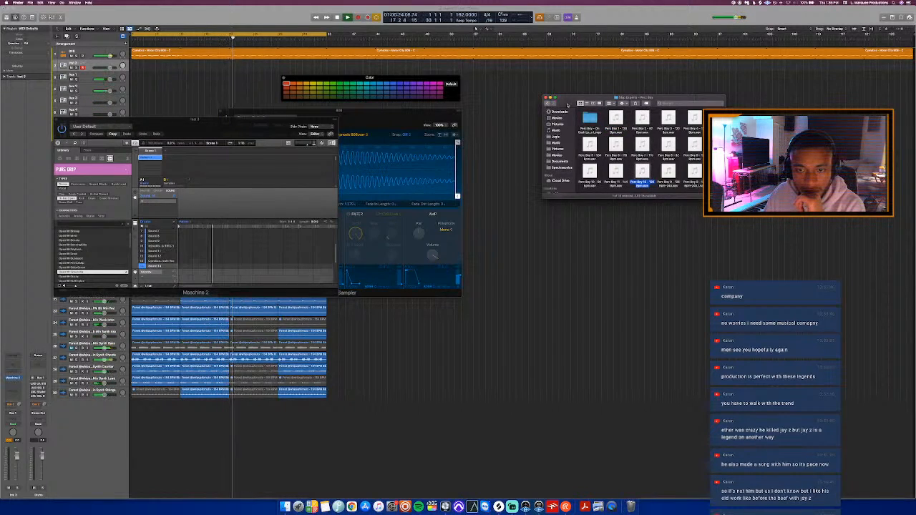
pyautogui.click(549, 103)
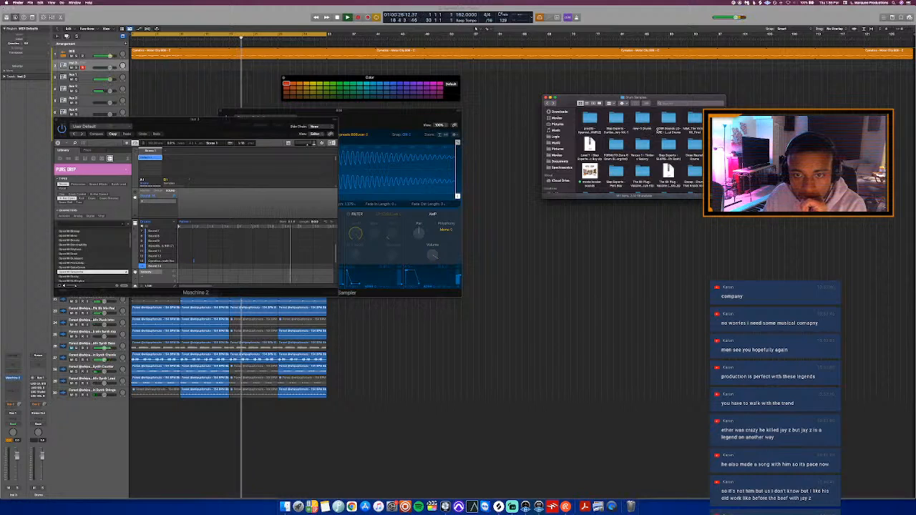
pyautogui.scroll(-5, 698, 155)
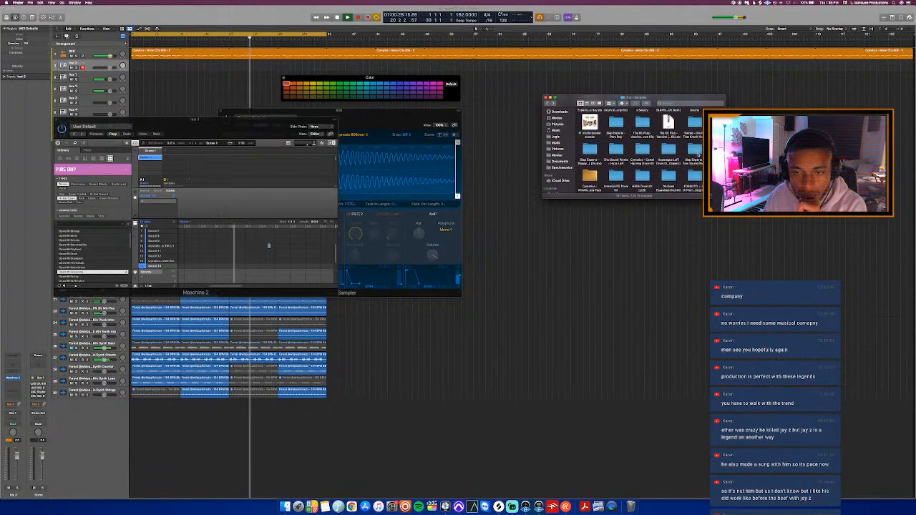
pyautogui.scroll(-3, 665, 150)
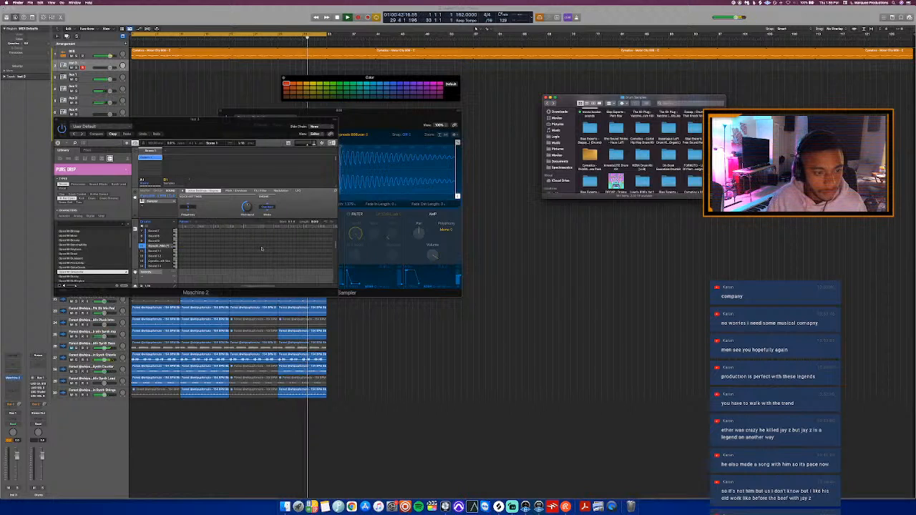
# - Bring the Maschine 2 pattern window forward and move it off the track headers, over the Sampler window
pyautogui.click(261, 249)
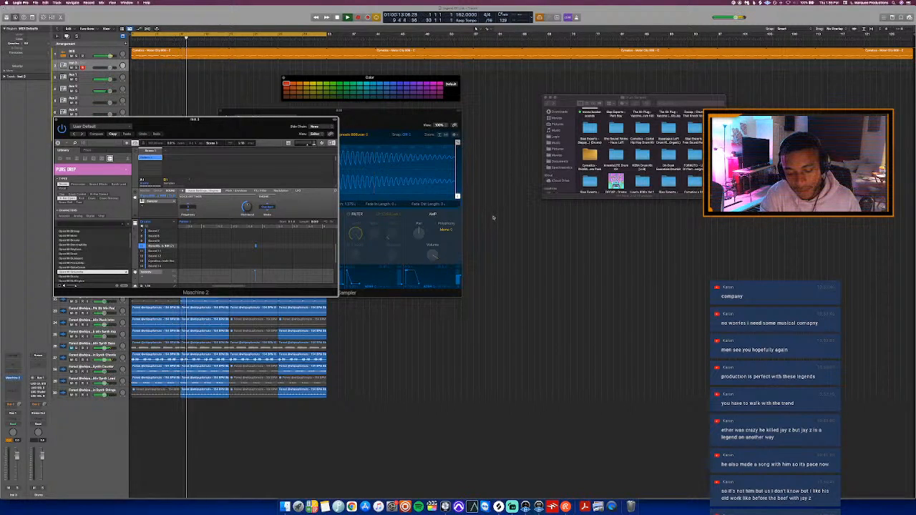
pyautogui.moveTo(275, 125); pyautogui.dragTo(463, 121)
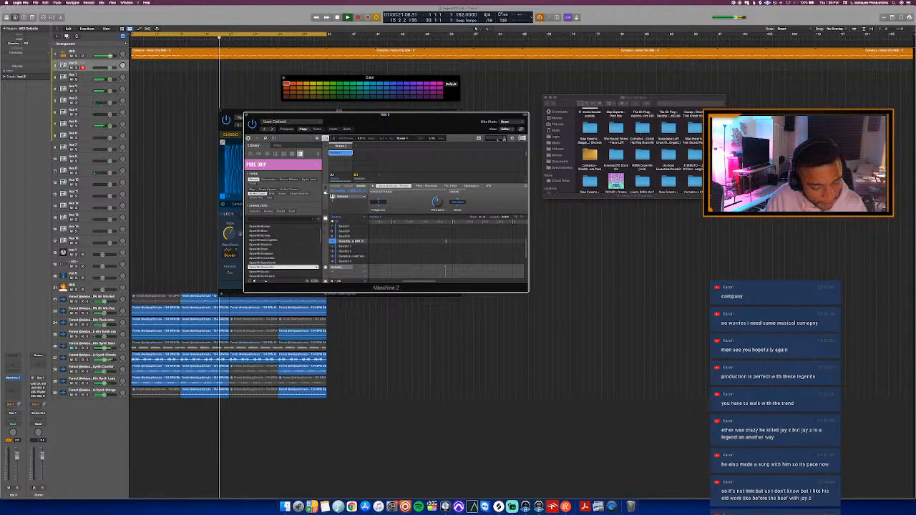
# - Open the Cymatics pack in Finder's Drum Samples folder and go into the Percussion folder of its premium drum samples
pyautogui.scroll(-2, 640, 152)
pyautogui.scroll(2, 657, 138)
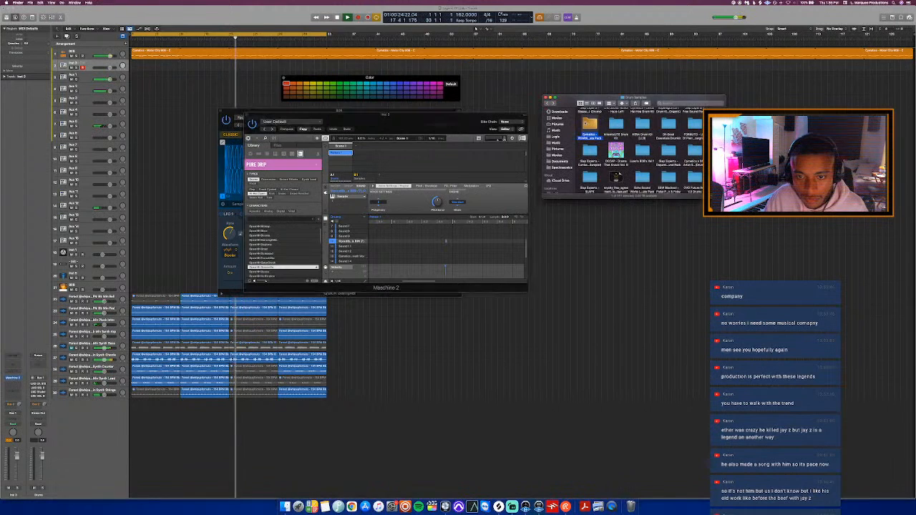
pyautogui.doubleClick(590, 123)
pyautogui.doubleClick(589, 120)
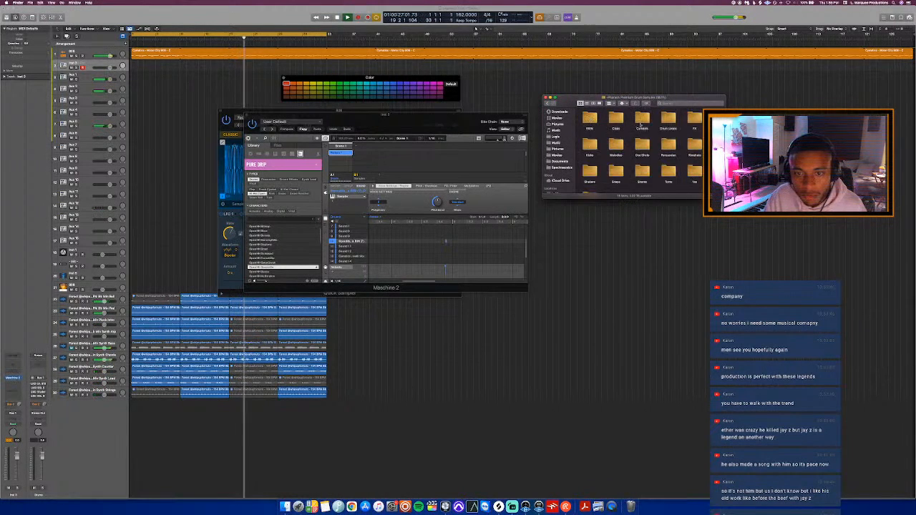
pyautogui.scroll(-1, 654, 146)
pyautogui.click(668, 133)
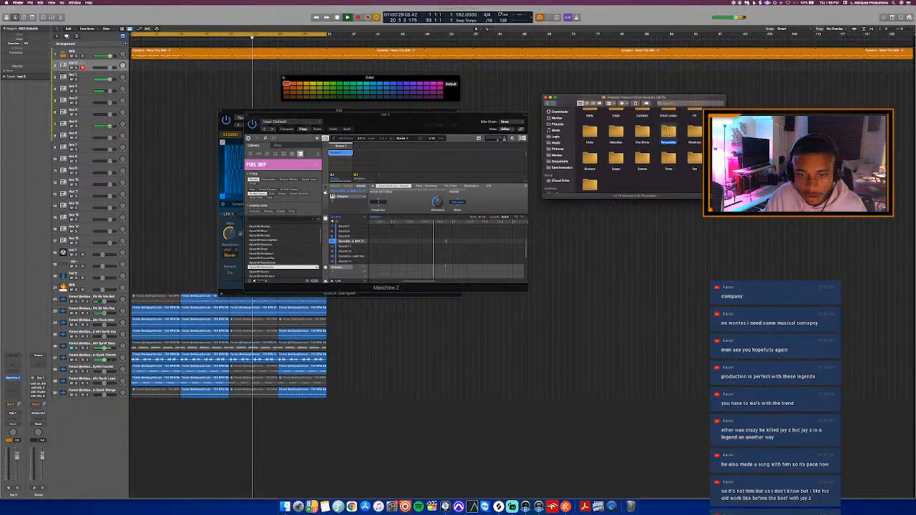
pyautogui.doubleClick(669, 133)
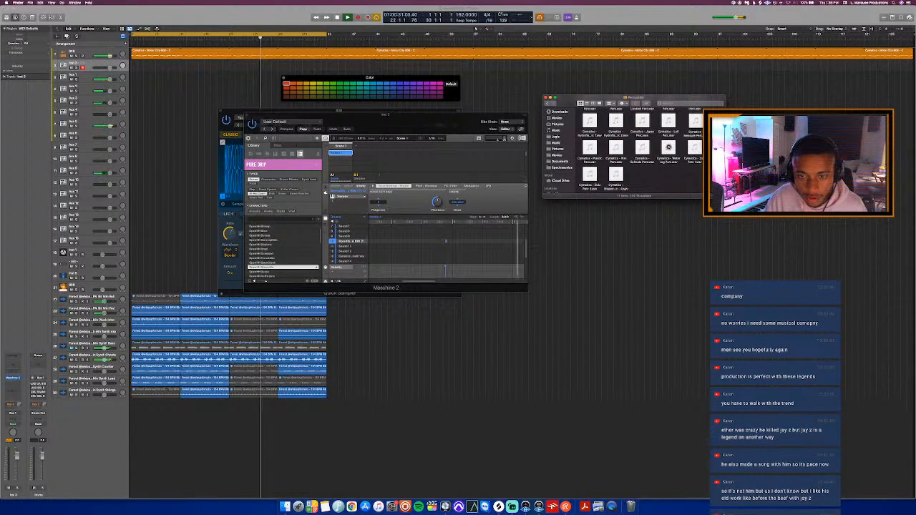
# - Preview the Cymatics percussion samples one after another in Finder's Percussion folder to find a suitable perc sound
pyautogui.click(642, 148)
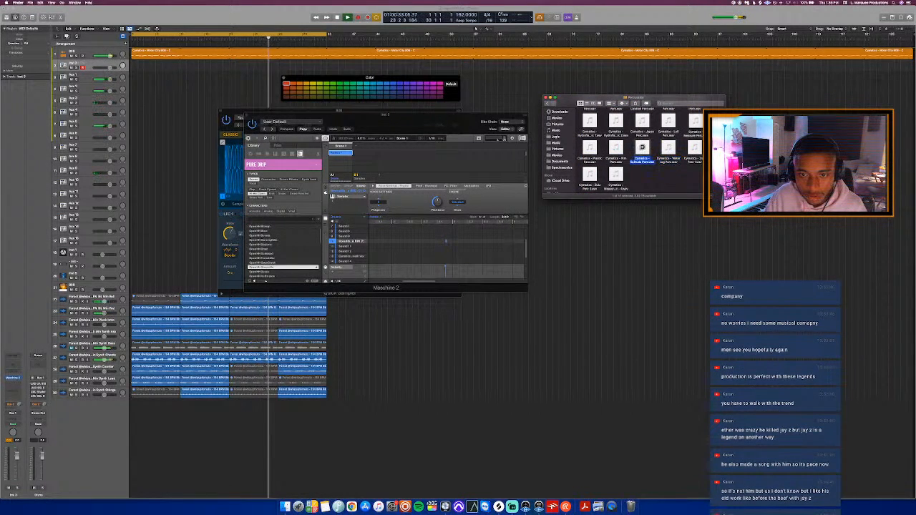
pyautogui.click(615, 150)
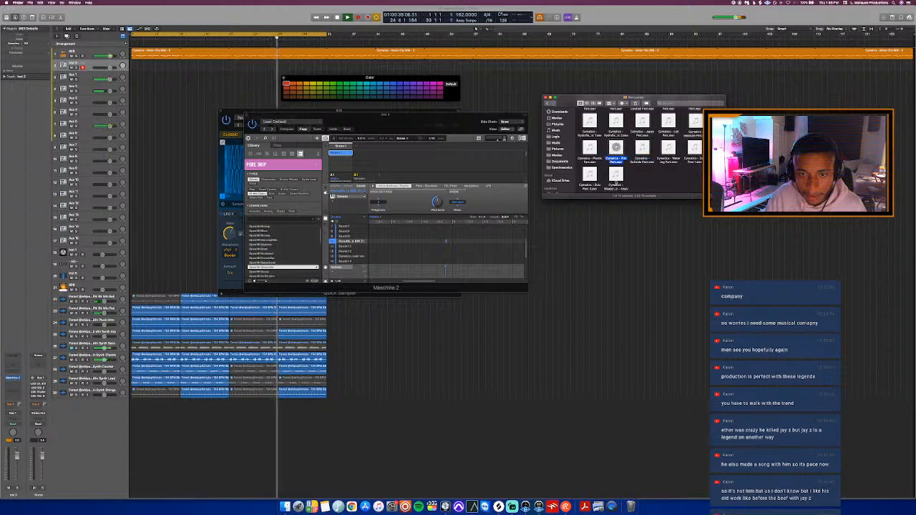
pyautogui.click(615, 175)
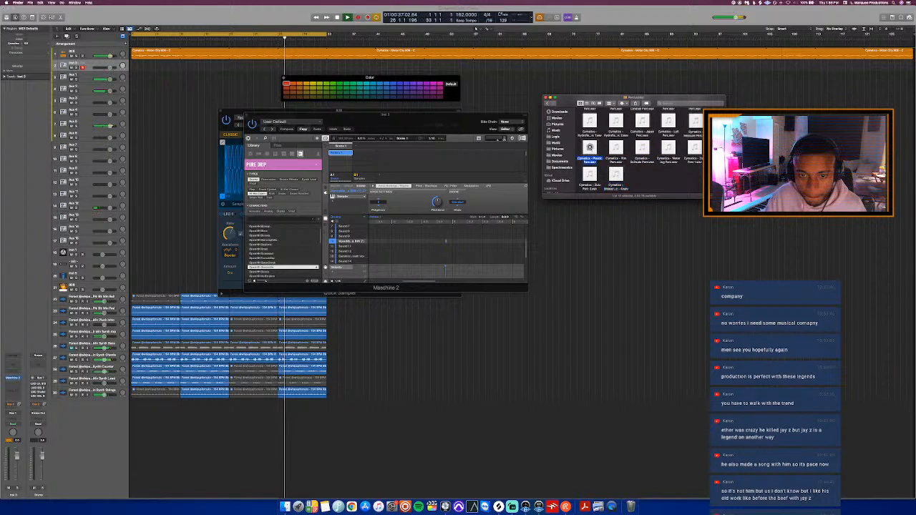
pyautogui.scroll(2, 694, 140)
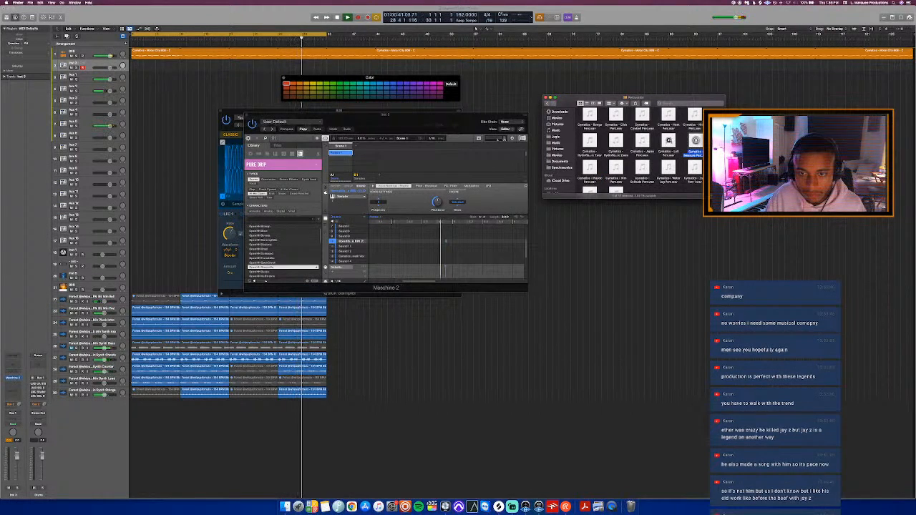
pyautogui.click(667, 141)
pyautogui.click(642, 141)
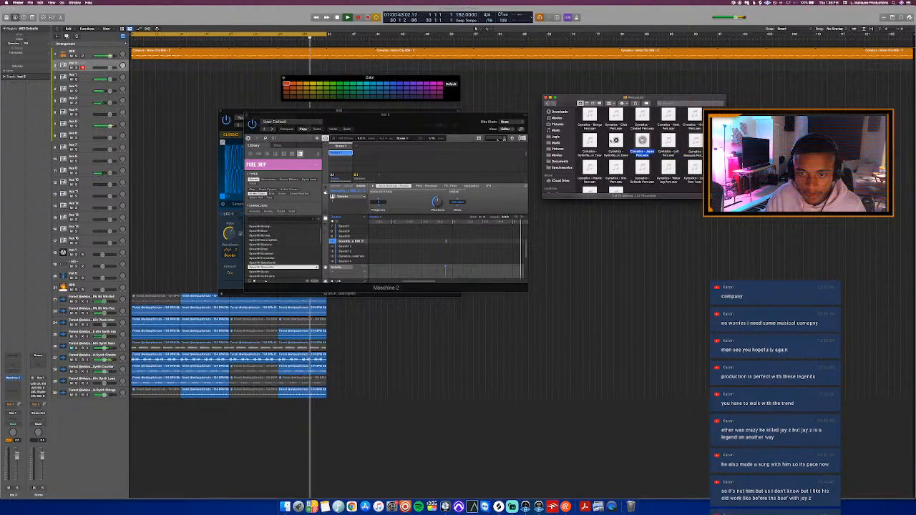
pyautogui.click(615, 141)
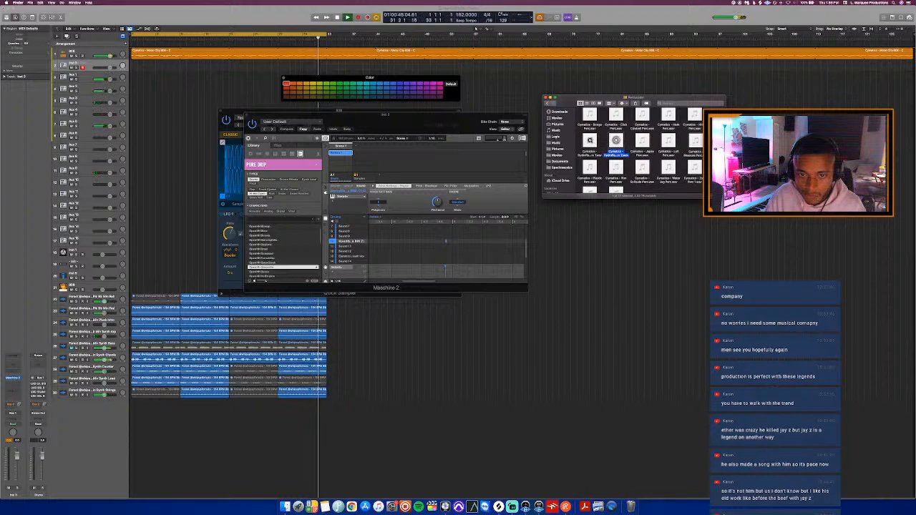
pyautogui.click(589, 141)
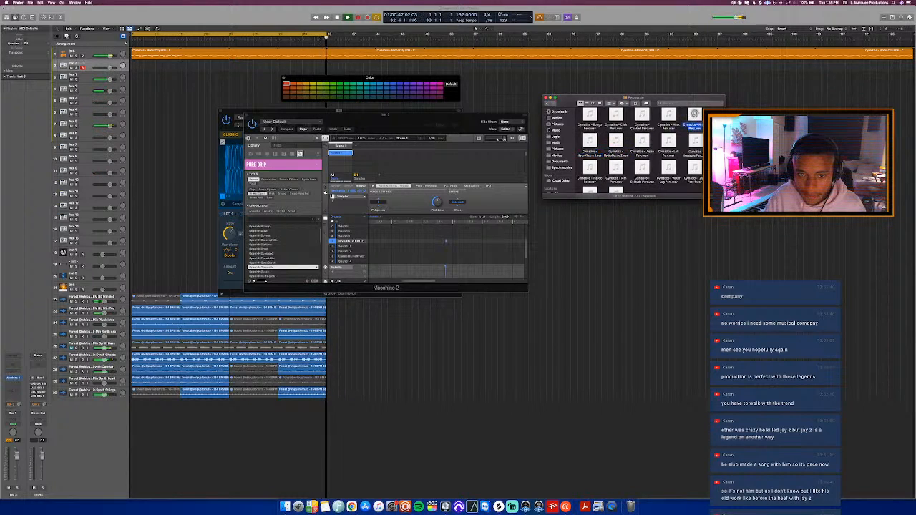
pyautogui.click(694, 118)
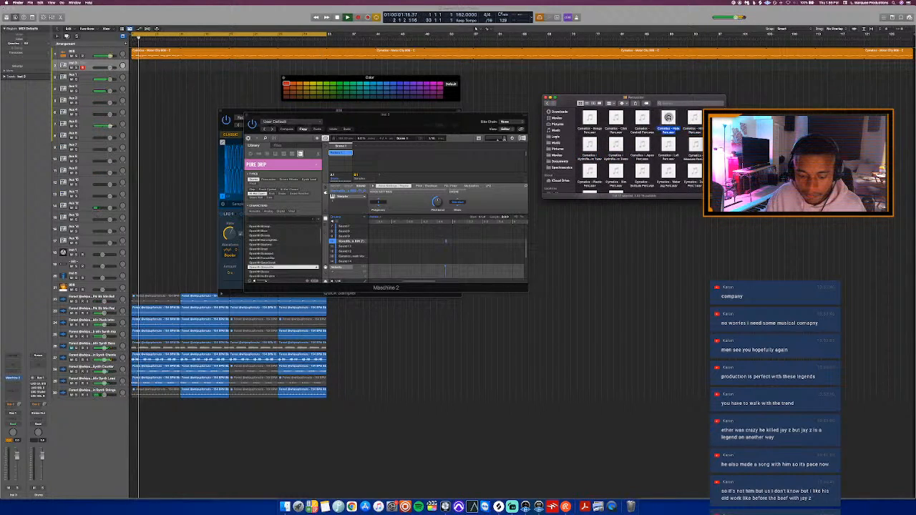
pyautogui.click(642, 118)
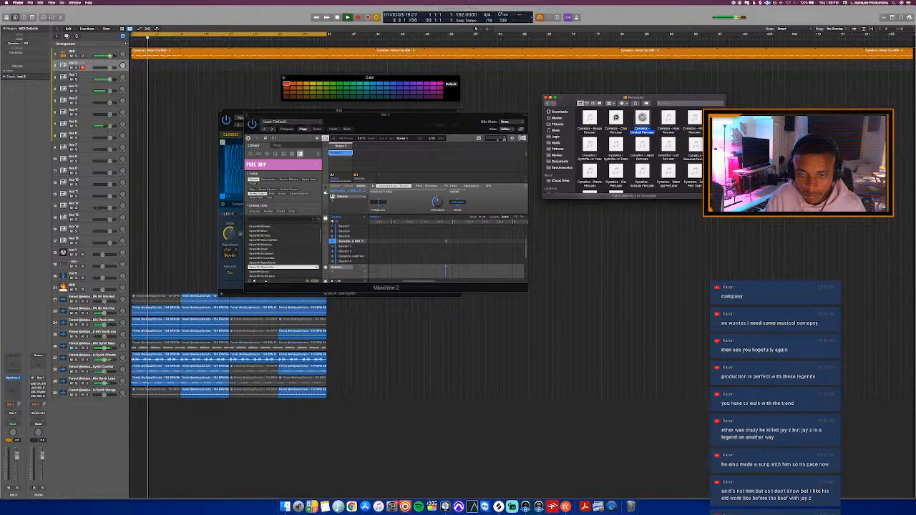
pyautogui.click(616, 118)
pyautogui.click(590, 118)
# - Load the Cymatics Click perc sample into the empty Sound 14 slot in Maschine 2 and restart playback near the song's start
pyautogui.click(616, 118)
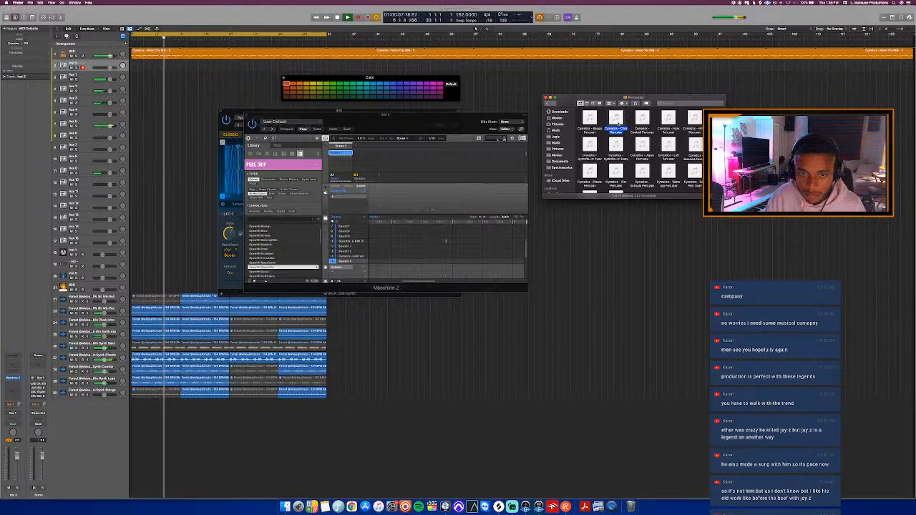
pyautogui.moveTo(616, 118); pyautogui.dragTo(357, 254)
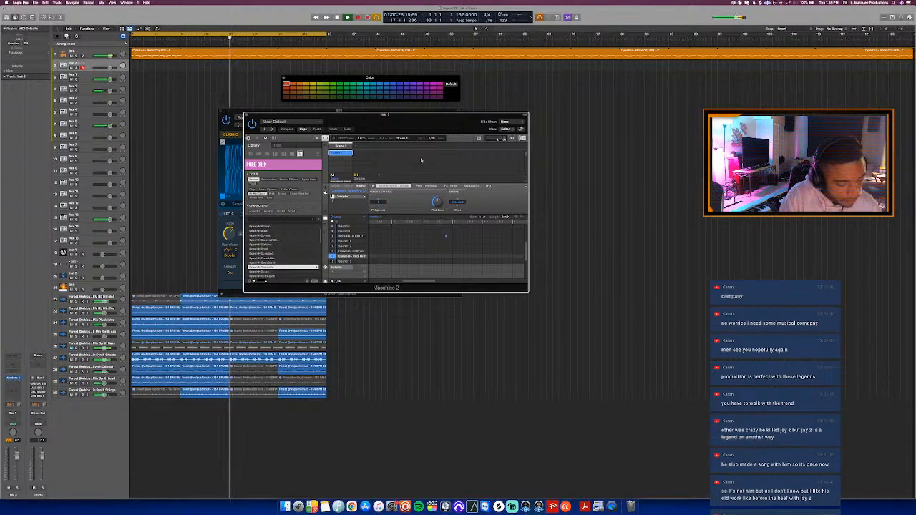
pyautogui.click(151, 37)
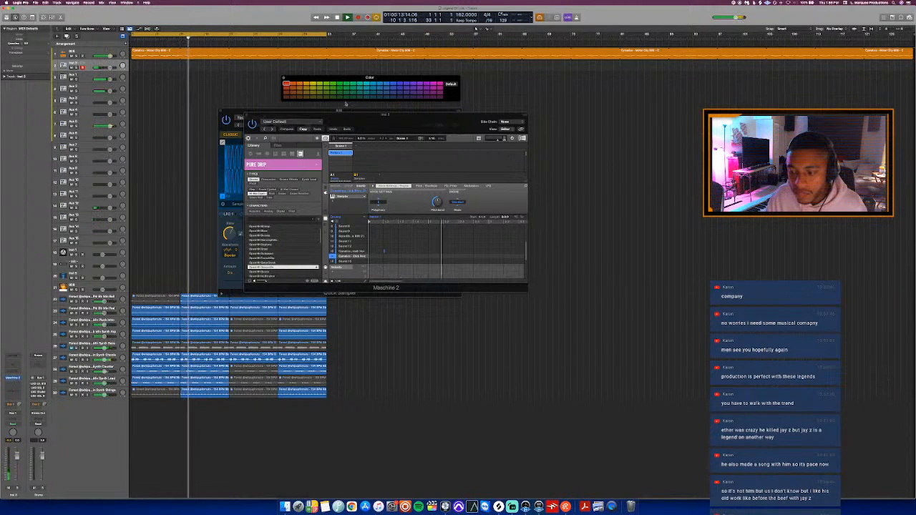
# - Return to Finder and preview two more samples from the Cymatics Percussion folder
pyautogui.click(284, 507)
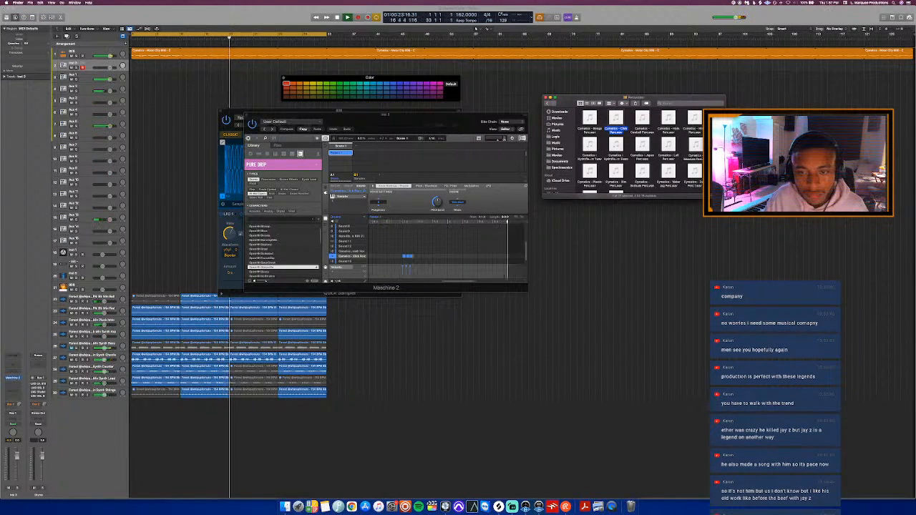
pyautogui.click(696, 144)
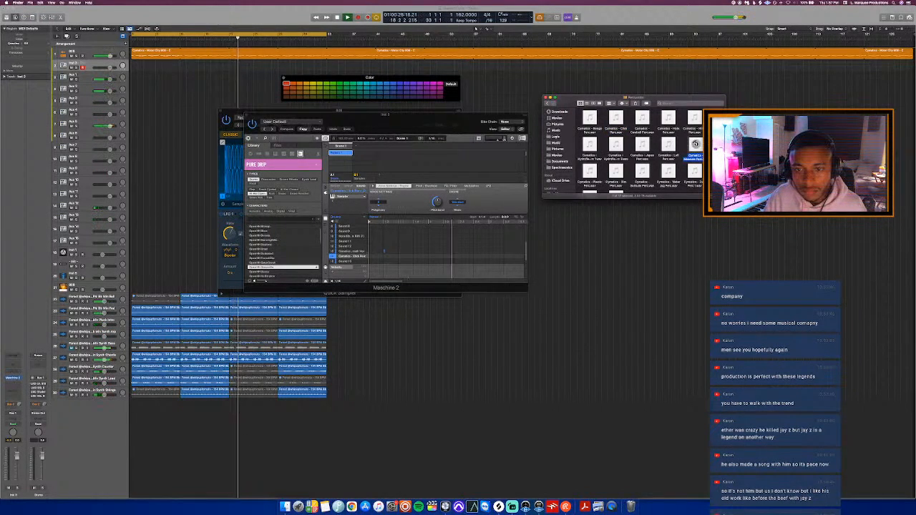
pyautogui.click(694, 118)
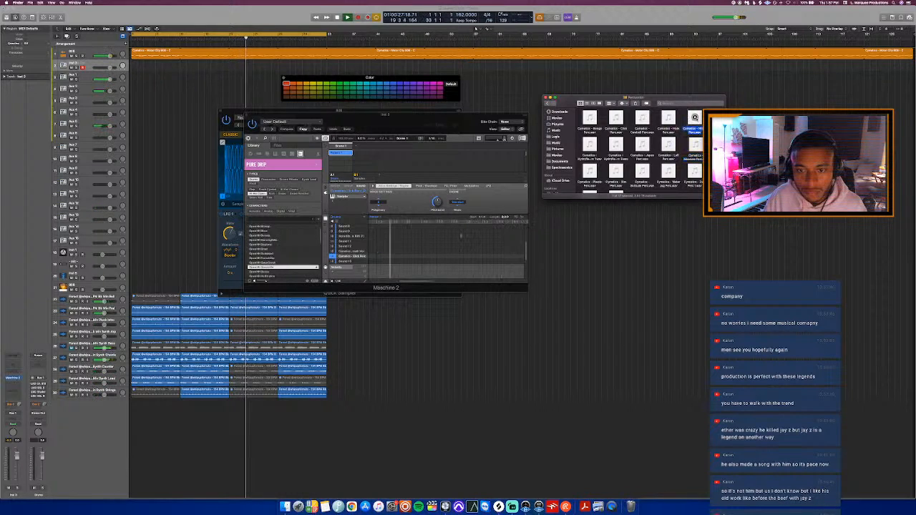
pyautogui.moveTo(695, 118)
pyautogui.mouseDown()
pyautogui.moveTo(446, 207)
pyautogui.moveTo(348, 264)
pyautogui.moveTo(368, 263)
pyautogui.moveTo(359, 258)
pyautogui.moveTo(353, 276)
pyautogui.moveTo(650, 249)
pyautogui.moveTo(691, 132)
pyautogui.mouseUp()
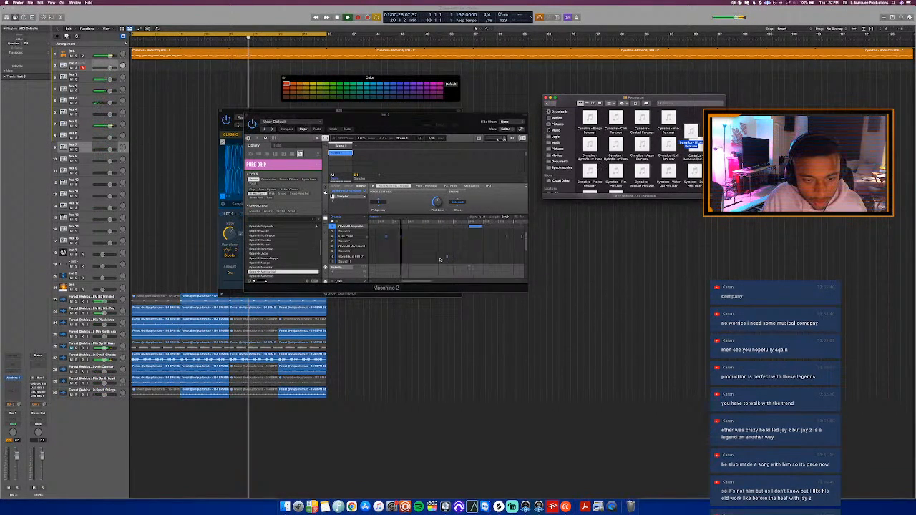
# - Select the open hi-hat note of the fourth sound in the Maschine 2 pattern, followed by the open hi-hat in the eighth slot
pyautogui.scroll(-4, 435, 261)
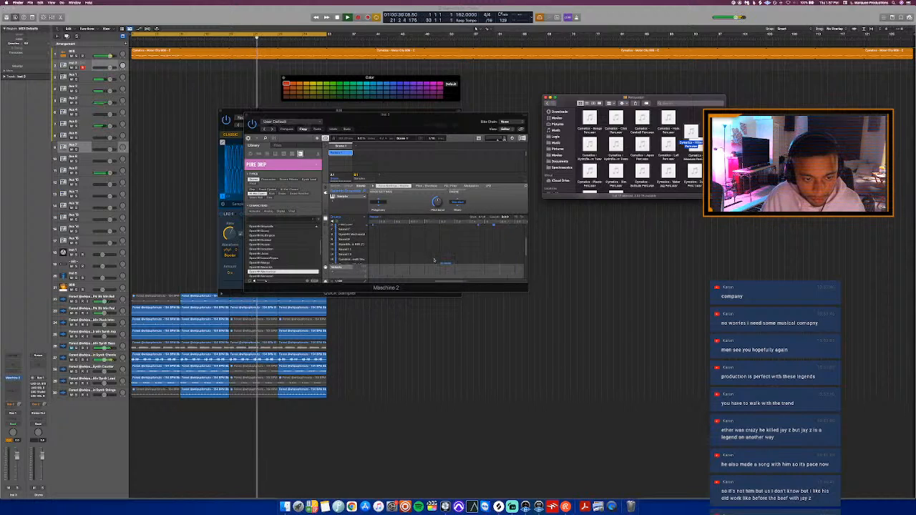
pyautogui.hscroll(2, 466, 261)
pyautogui.scroll(4, 481, 251)
pyautogui.hscroll(-2, 480, 246)
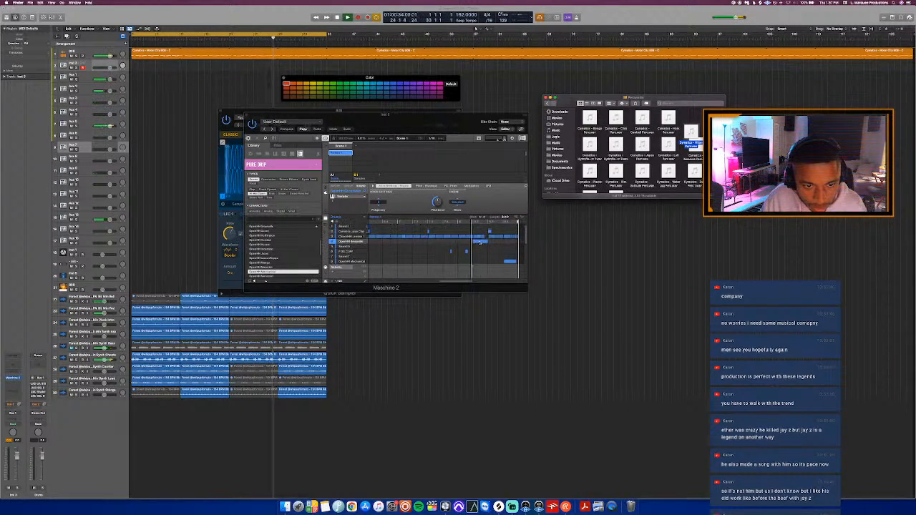
pyautogui.click(479, 242)
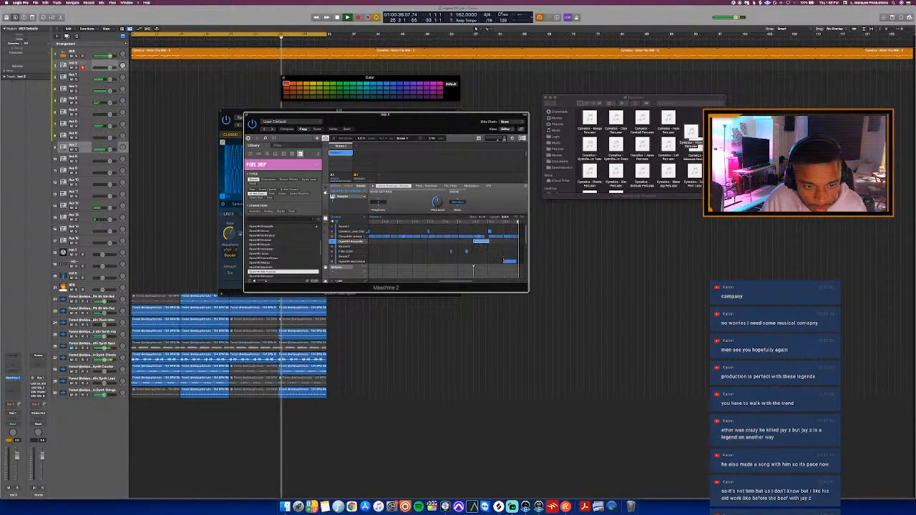
pyautogui.click(354, 261)
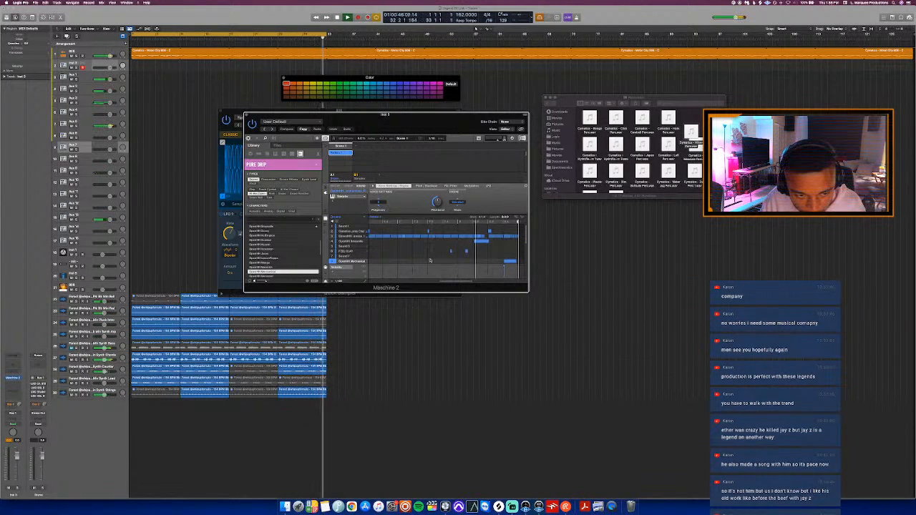
# - Stop playback and place the Maschine 2 pattern as MIDI regions at bar 1, starting on the second Logic Pro track
pyautogui.press('space')
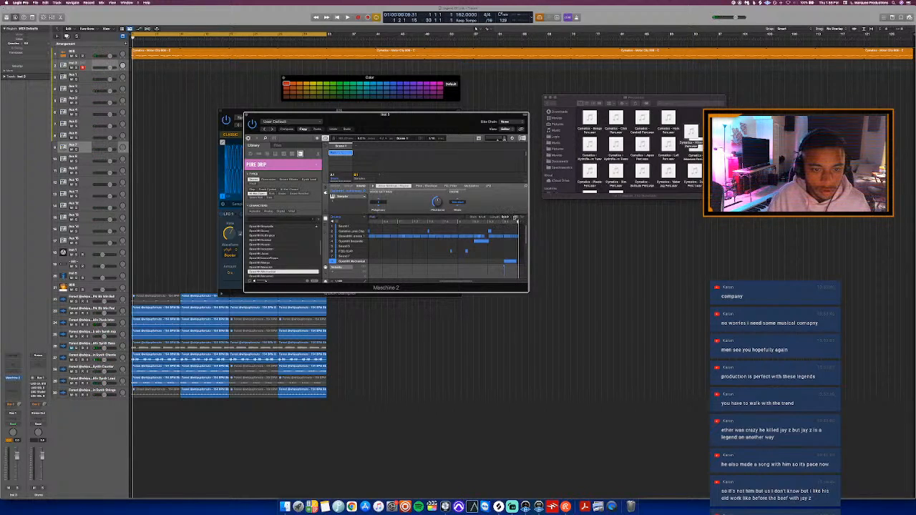
pyautogui.moveTo(232, 133); pyautogui.dragTo(133, 68)
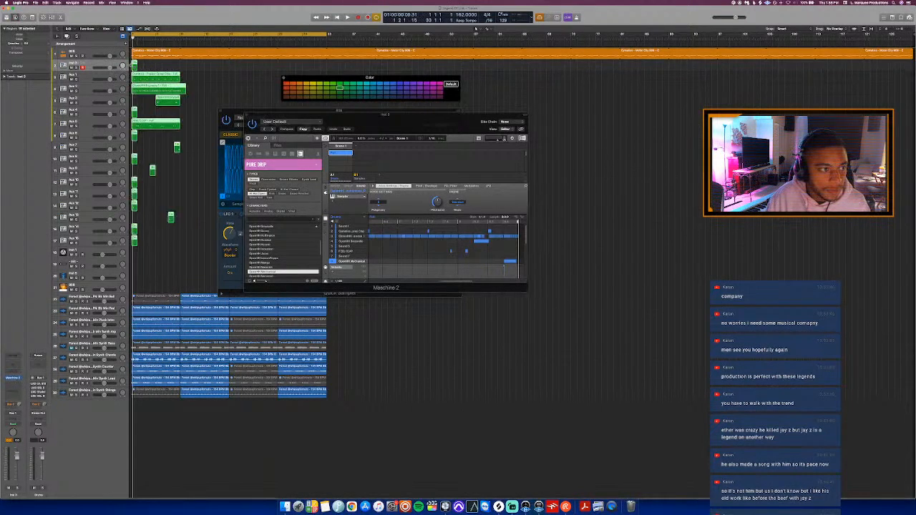
# - Color all the newly placed drum MIDI regions red
pyautogui.hotkey('alt', 'c')
pyautogui.hotkey('alt', 'c')
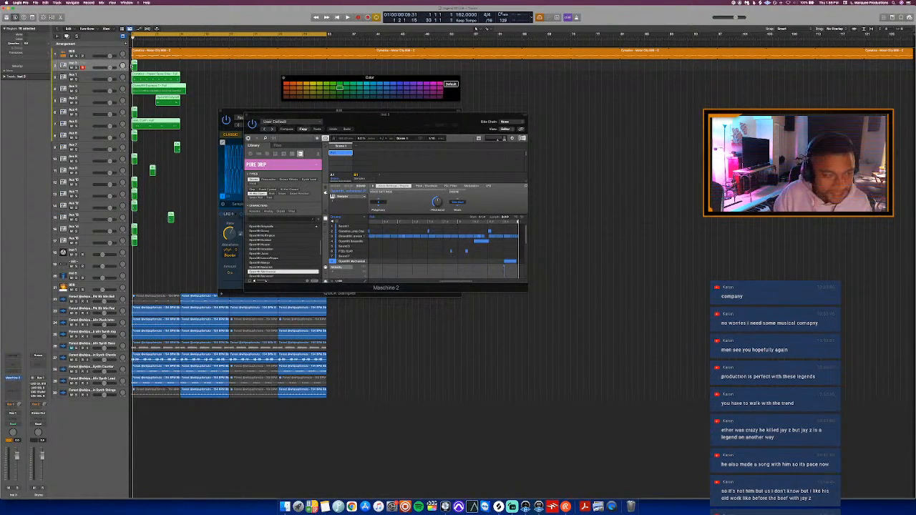
pyautogui.click(287, 84)
# - Close the color palette and the Maschine 2 and Sampler windows to clear the arrangement
pyautogui.hotkey('alt', 'c')
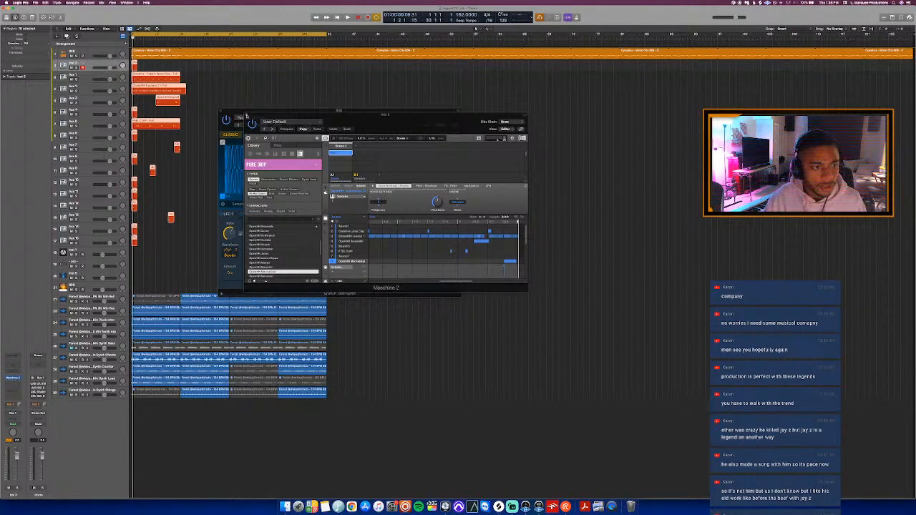
pyautogui.click(246, 115)
pyautogui.click(221, 113)
pyautogui.click(220, 111)
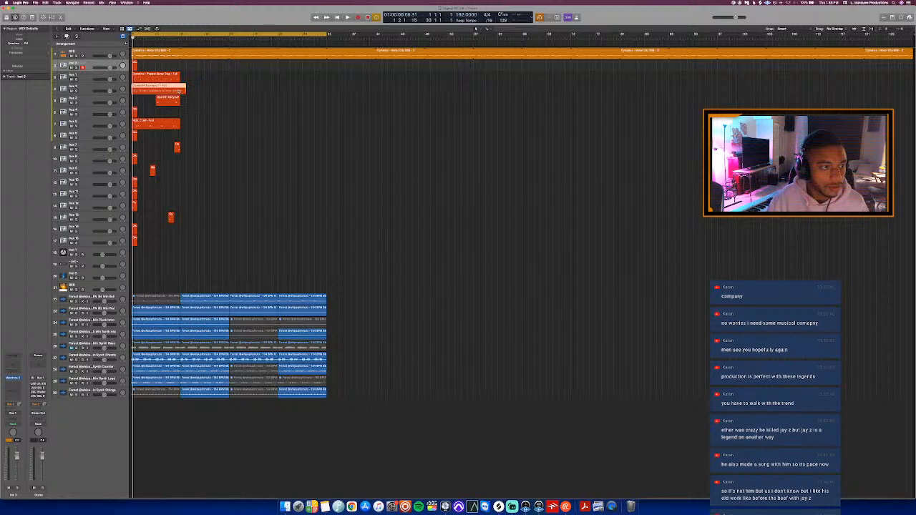
# - Trim the Aux 2 region to eight bars, extend the Aux 3 region back to bar 1 and briefly play the result
pyautogui.moveTo(183, 88); pyautogui.dragTo(178, 93)
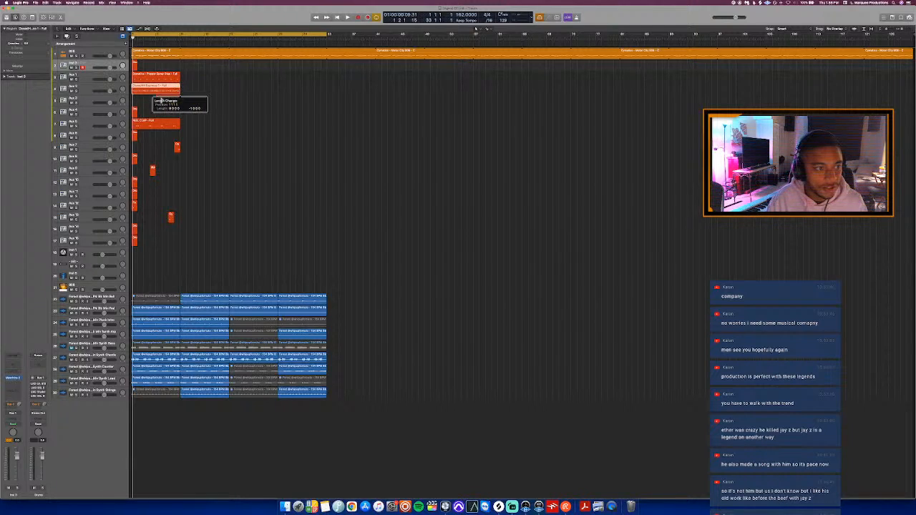
pyautogui.press('space')
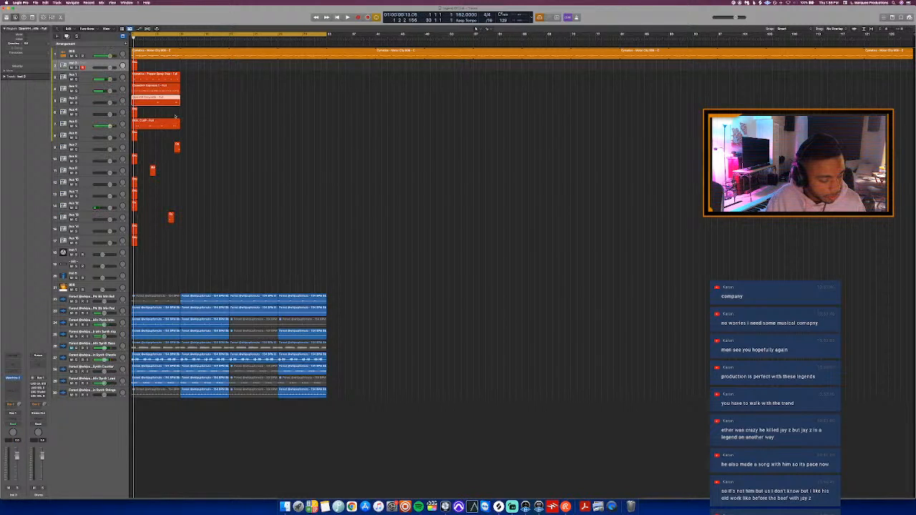
pyautogui.press('space')
# - Delete the unneeded short regions at bar 1, keeping the one on Aux 12, and extend the Aux 7 region back to bar 1
pyautogui.click(134, 66)
pyautogui.press('space')
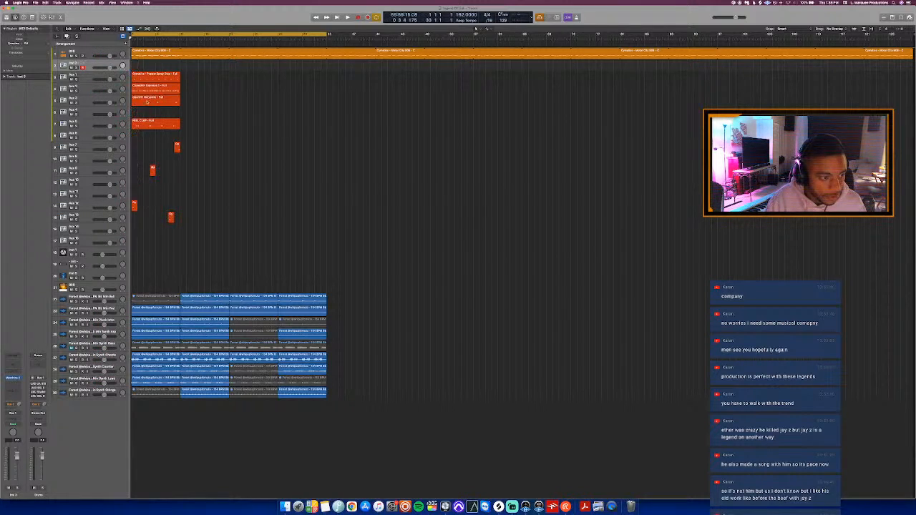
pyautogui.moveTo(174, 147); pyautogui.dragTo(107, 156)
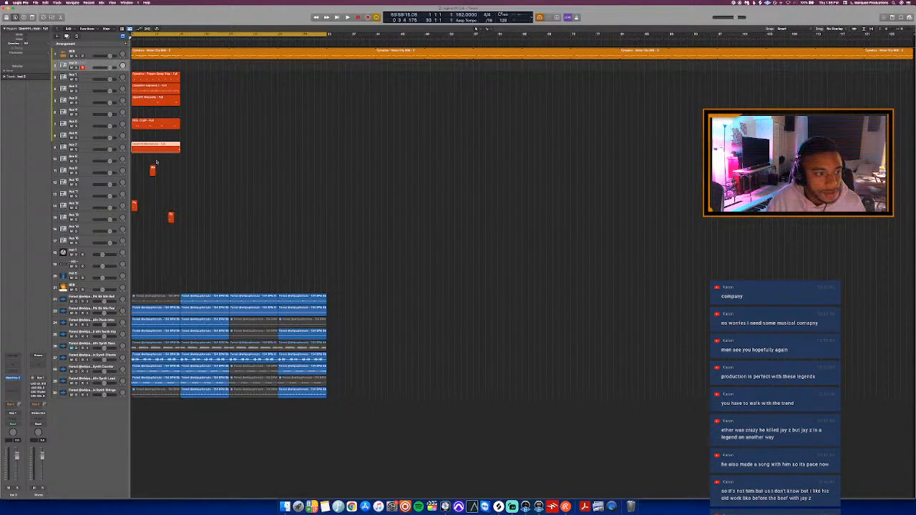
# - Extend the short Aux 9, Aux 12 and Aux 13 regions so each fills the first eight bars
pyautogui.press('2')
pyautogui.press('1')
pyautogui.press('2')
pyautogui.press('1')
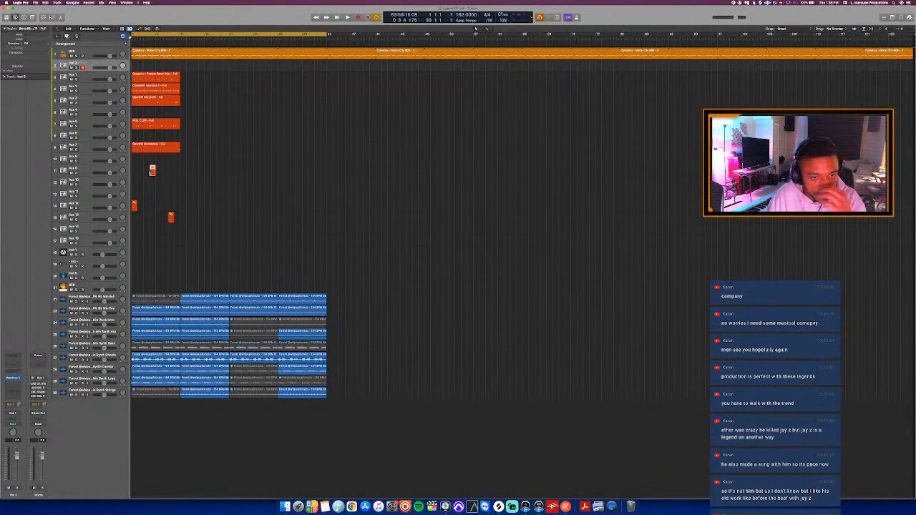
pyautogui.moveTo(152, 170); pyautogui.dragTo(114, 177)
pyautogui.moveTo(155, 173); pyautogui.dragTo(183, 180)
pyautogui.moveTo(132, 208); pyautogui.dragTo(177, 216)
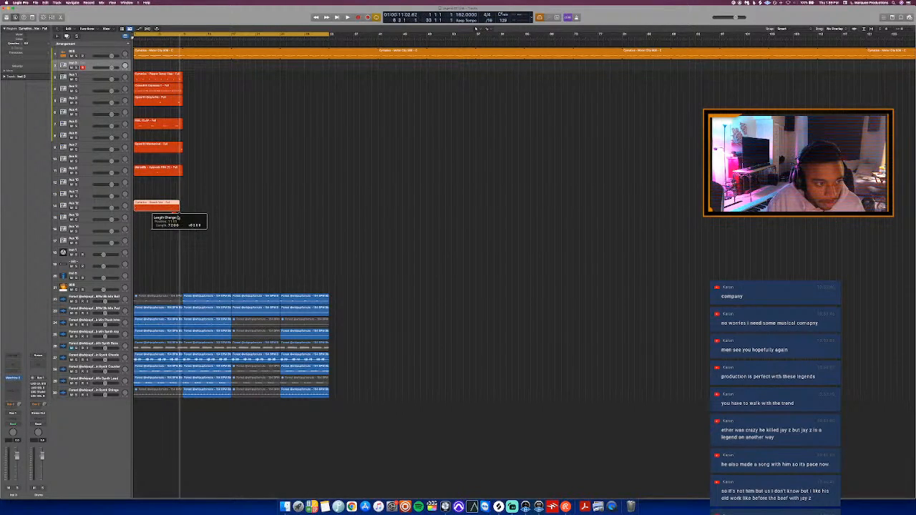
pyautogui.moveTo(172, 218)
pyautogui.mouseDown()
pyautogui.moveTo(134, 220)
pyautogui.moveTo(181, 220)
pyautogui.moveTo(179, 209)
pyautogui.mouseUp()
# - Repeat the eight-bar drum regions once, and replace the 808 region's loop with a single repeat
pyautogui.moveTo(167, 247); pyautogui.dragTo(141, 69)
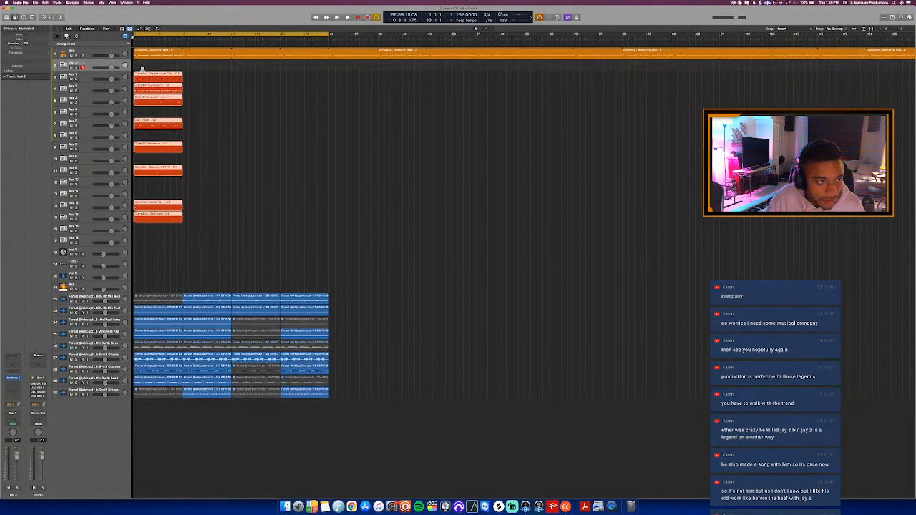
pyautogui.press('super+r')
pyautogui.click(156, 54)
pyautogui.press('l')
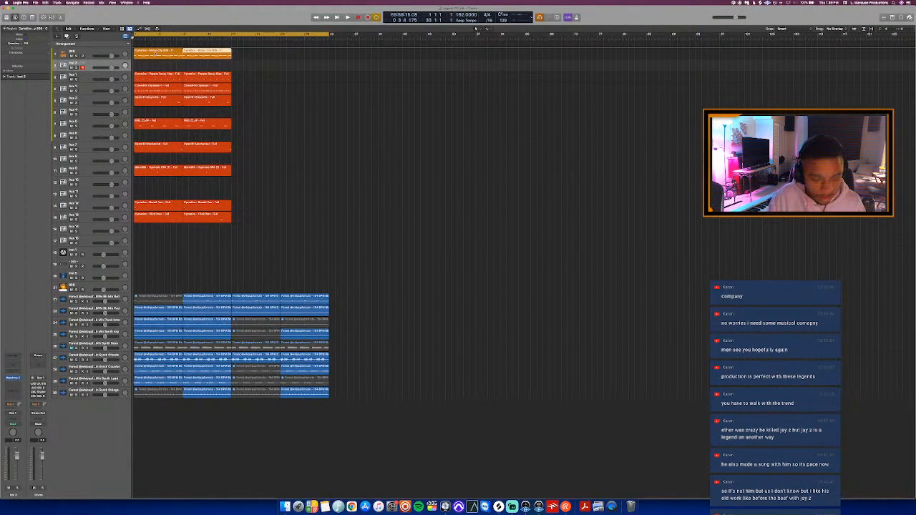
# - Repeat the second eight-bar block of 808 and drum regions consecutively until it reaches about bar 105
pyautogui.moveTo(212, 250); pyautogui.dragTo(197, 57)
pyautogui.press('super+r')
pyautogui.press('super+r')
pyautogui.press('super+r')
pyautogui.press('super+r')
pyautogui.press('super+r')
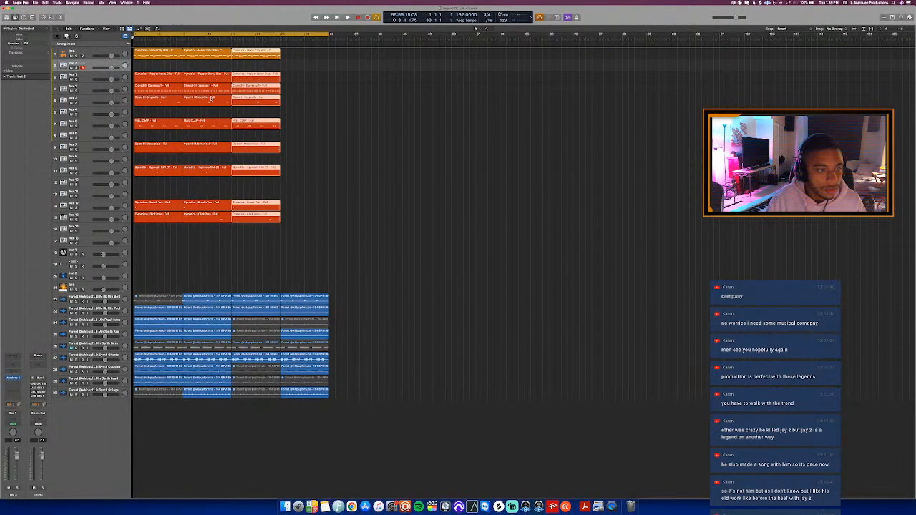
pyautogui.press('super+r')
pyautogui.press('super+r')
pyautogui.press('super+r')
pyautogui.press('super+r')
pyautogui.press('super+r')
pyautogui.press('super+r')
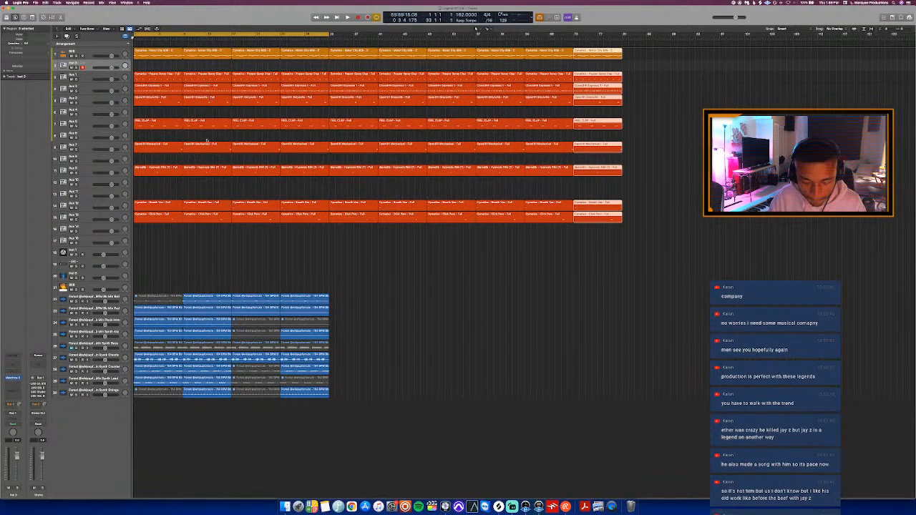
# - Mute the 808 and drum regions in the first eight bars, and add Intro and Chorus arrangement markers
pyautogui.moveTo(163, 249); pyautogui.dragTo(147, 39)
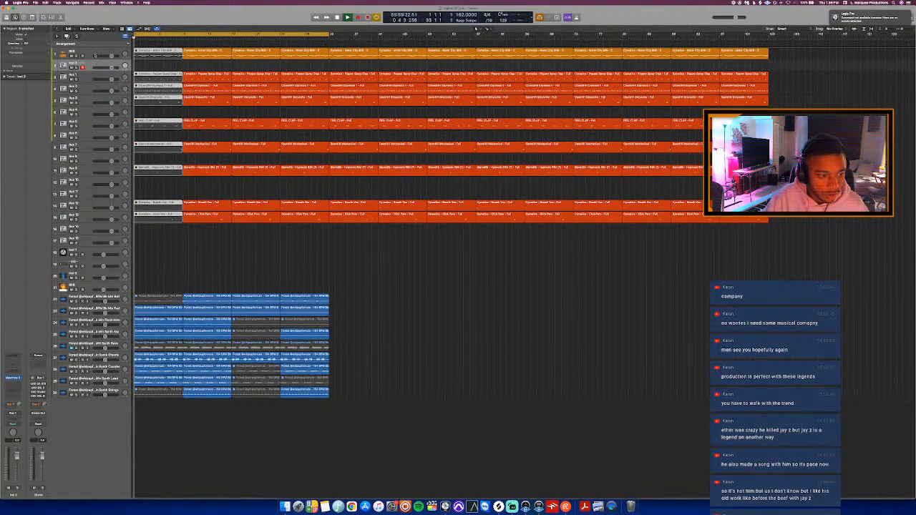
pyautogui.click(128, 44)
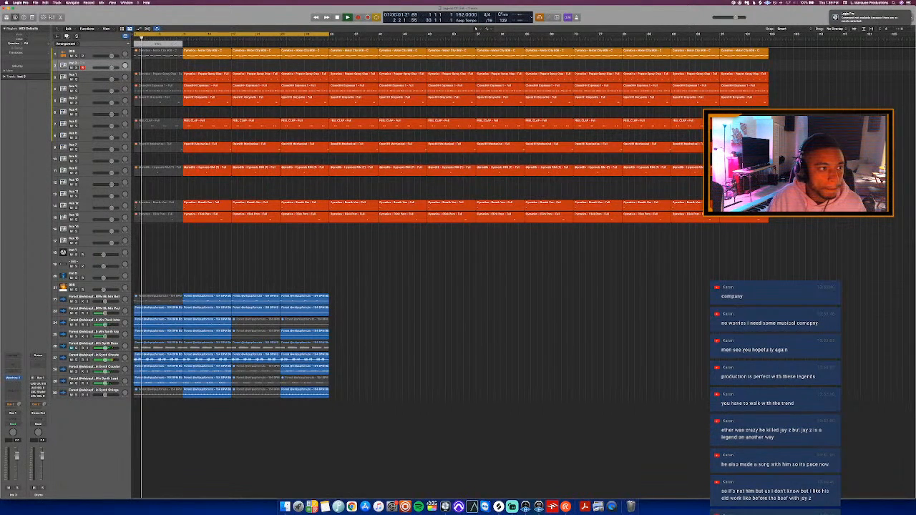
pyautogui.click(128, 44)
pyautogui.click(208, 45)
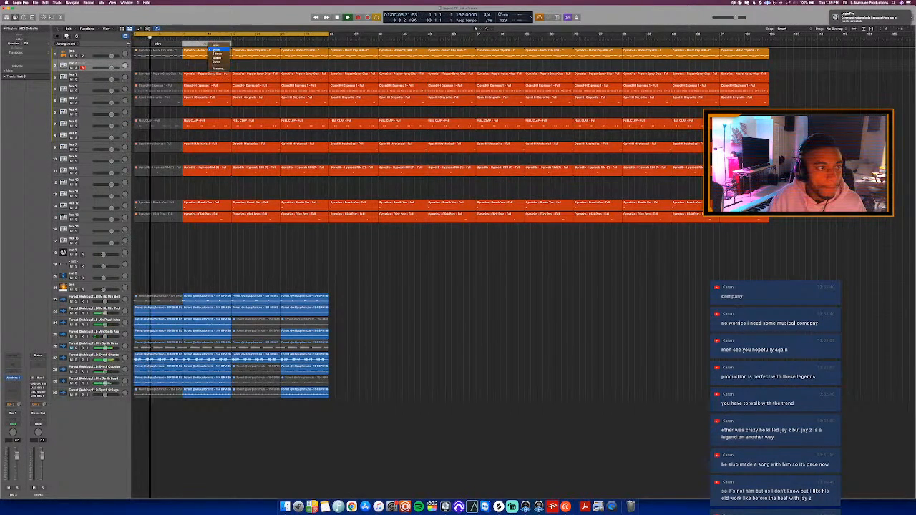
pyautogui.click(216, 54)
# - Color the second, third and fourth eight-bar blocks of melody loops teal, green and gold, and restart playback from the beginning
pyautogui.hotkey('alt', 'c')
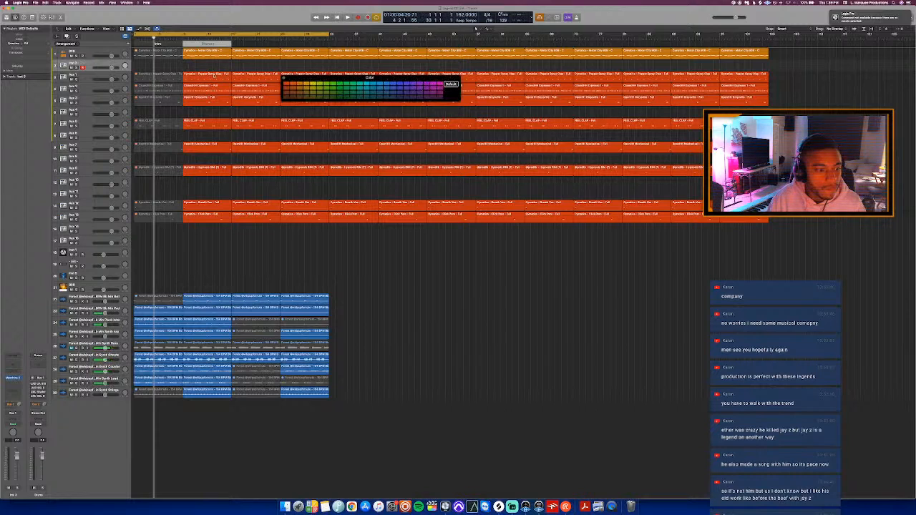
pyautogui.moveTo(174, 263); pyautogui.dragTo(164, 442)
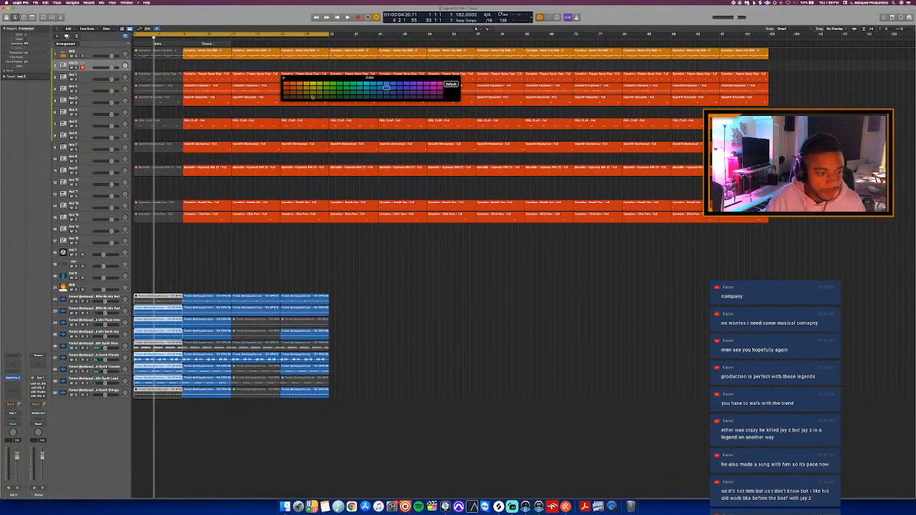
pyautogui.moveTo(203, 278); pyautogui.dragTo(194, 417)
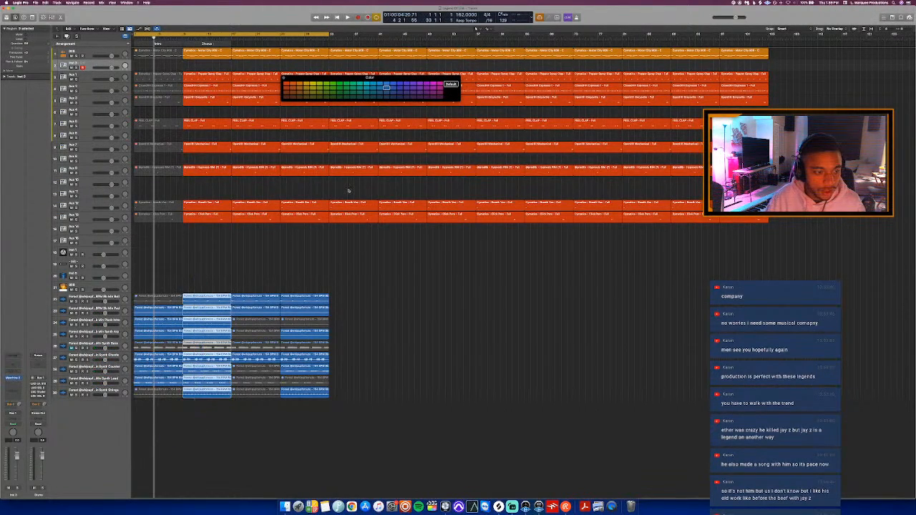
pyautogui.click(372, 93)
pyautogui.moveTo(245, 251); pyautogui.dragTo(264, 429)
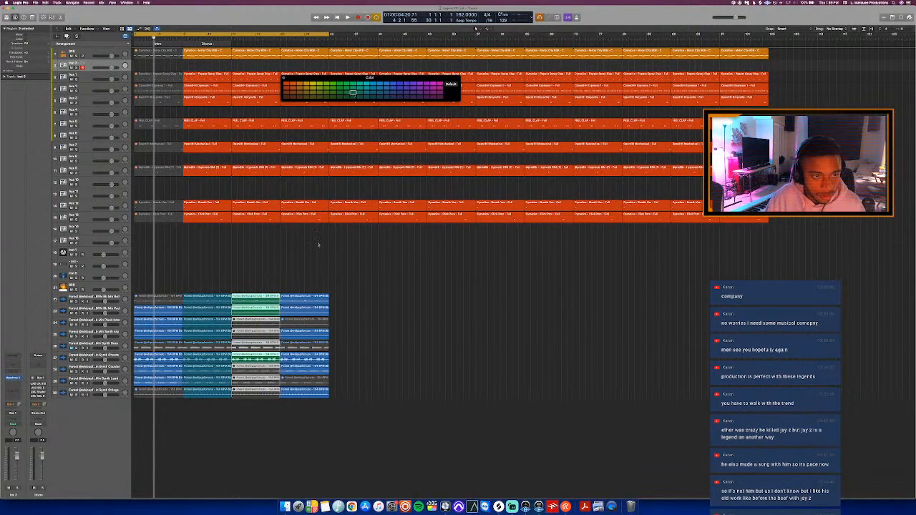
pyautogui.moveTo(307, 270); pyautogui.dragTo(295, 451)
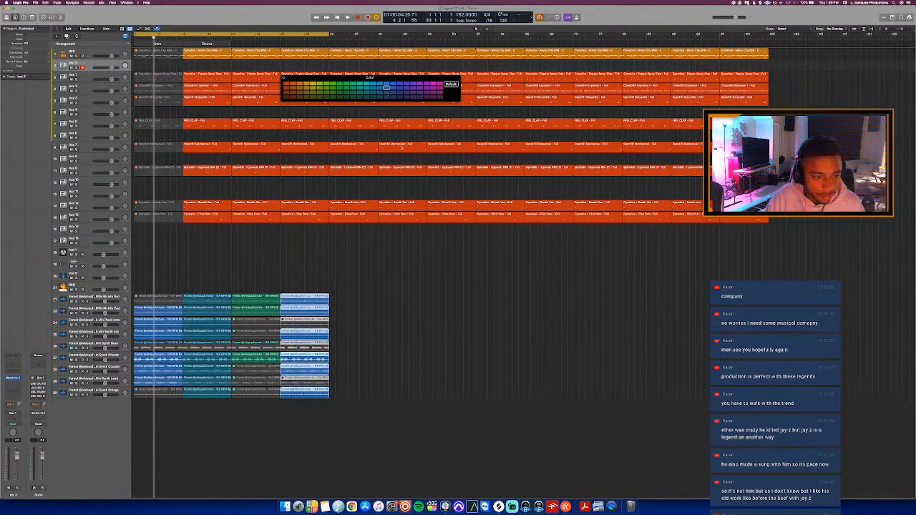
pyautogui.click(305, 92)
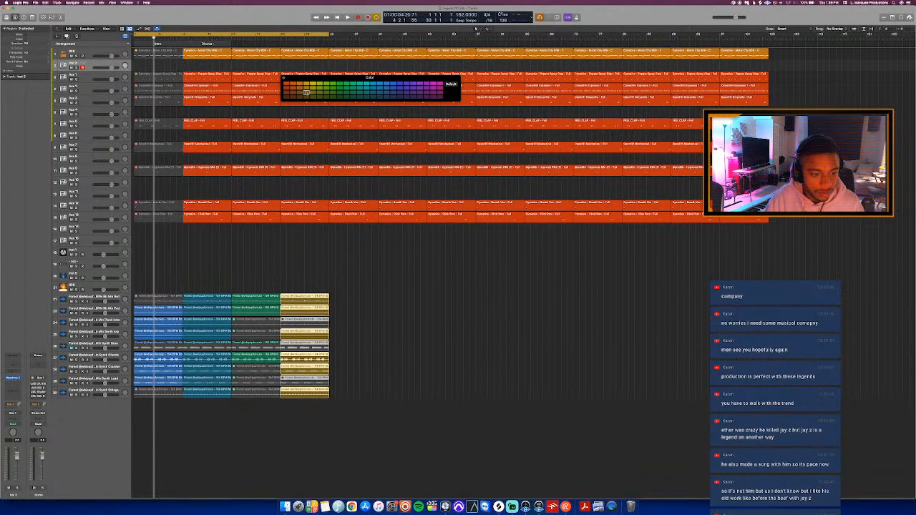
pyautogui.press('Escape')
pyautogui.press('Return')
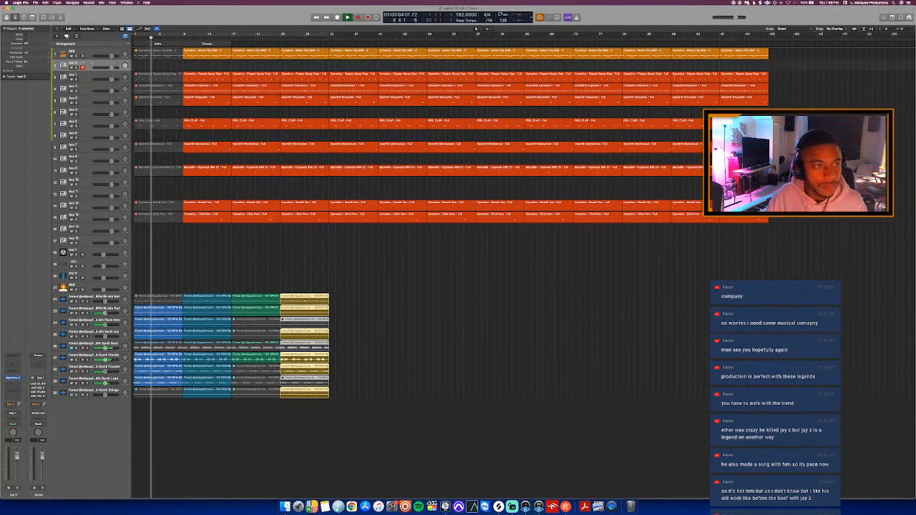
# - Rename the Aux 1 track as Clap and the Aux 2 track as Closed Hi Hat
pyautogui.doubleClick(87, 75)
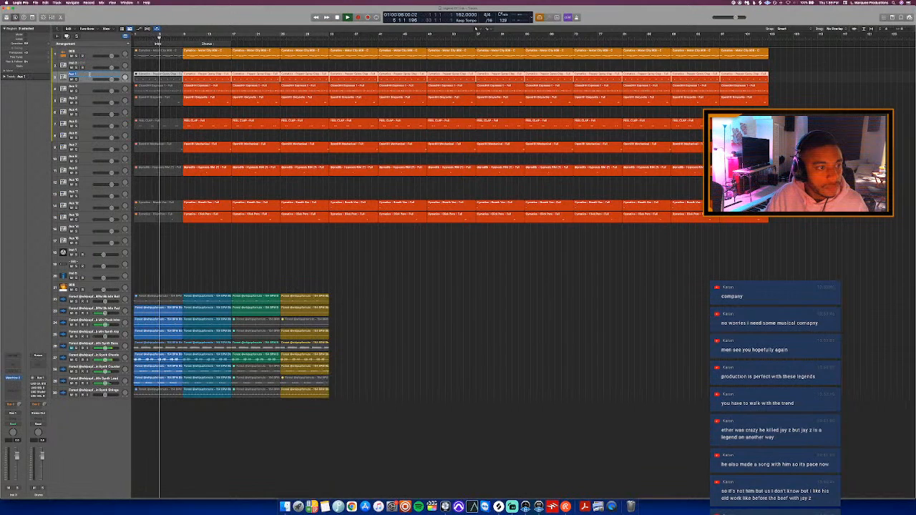
pyautogui.write('Clap')
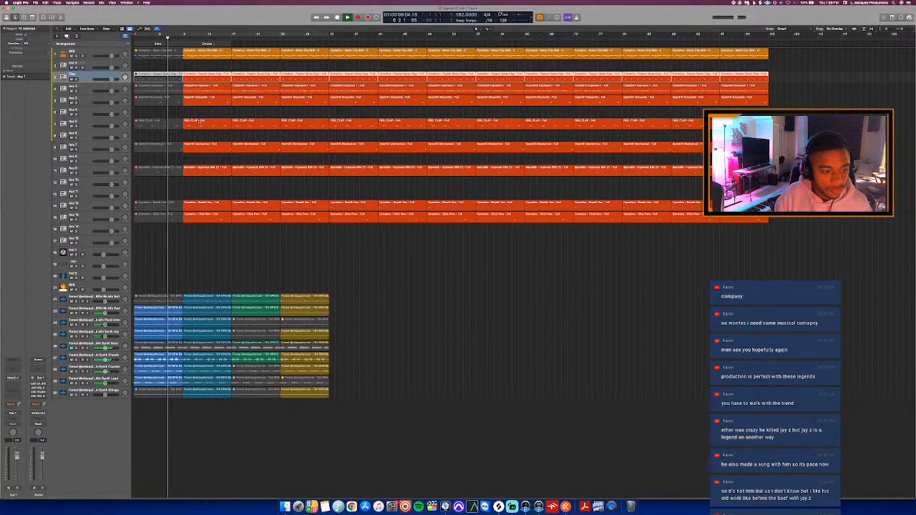
pyautogui.doubleClick(96, 86)
pyautogui.write('Closed HiH')
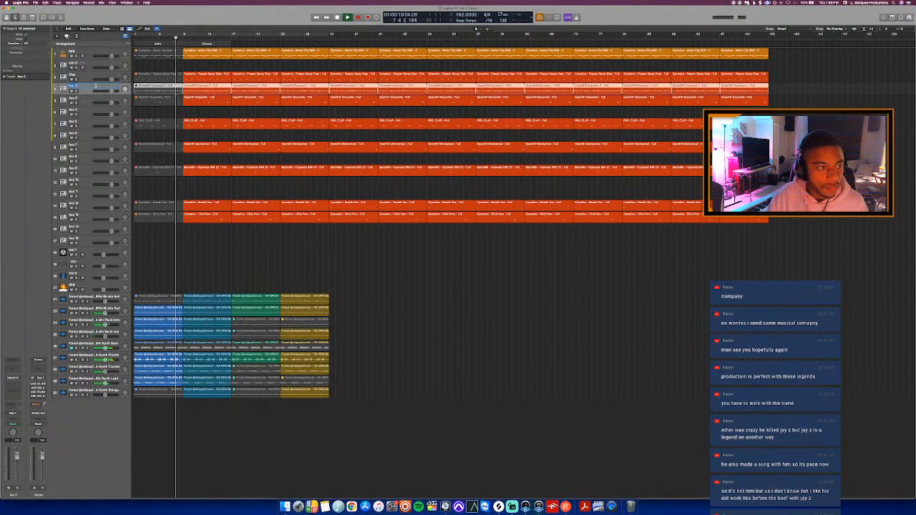
pyautogui.write('at')
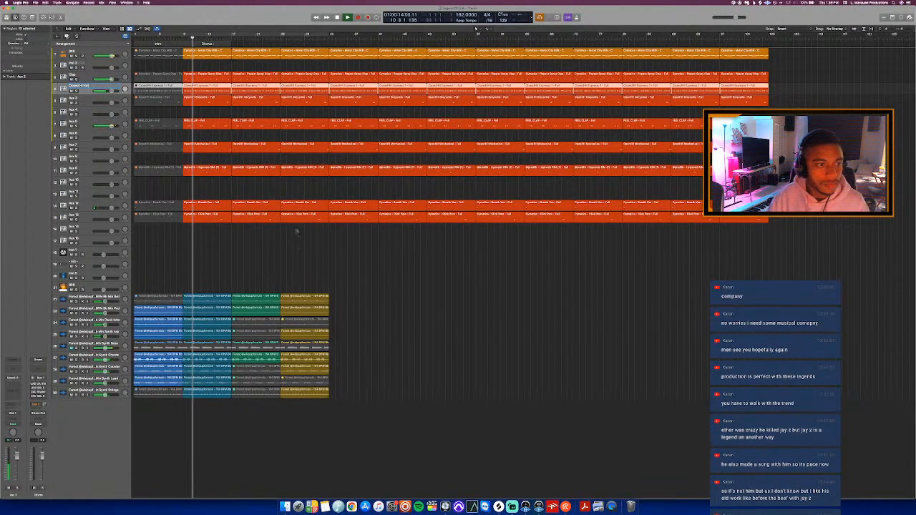
pyautogui.click(303, 256)
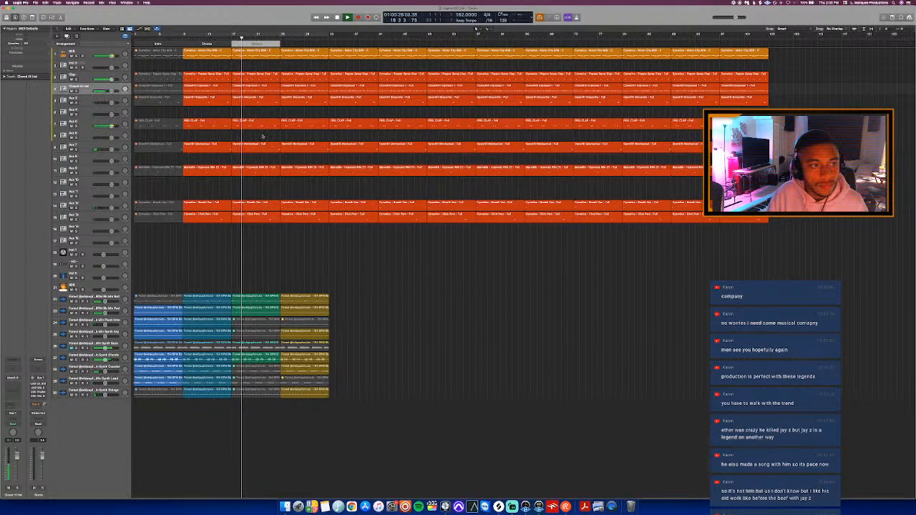
# - Replay the end of the verse section and open its 808 region in the Piano Roll
pyautogui.press('super+Right')
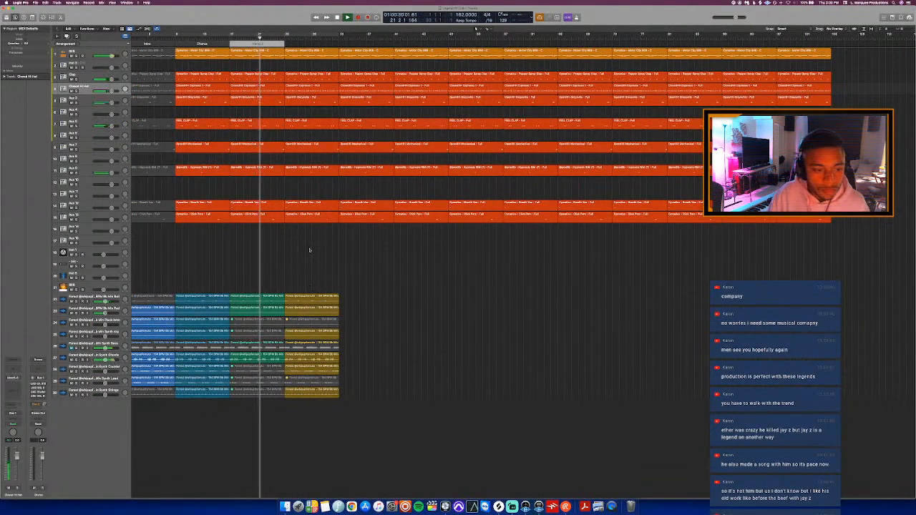
pyautogui.hscroll(-1, 310, 249)
pyautogui.hscroll(-1, 310, 249)
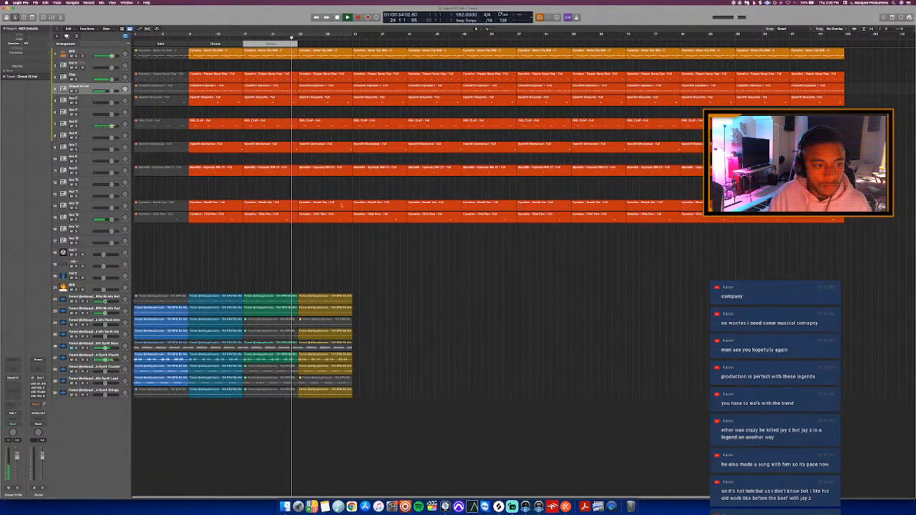
pyautogui.click(286, 39)
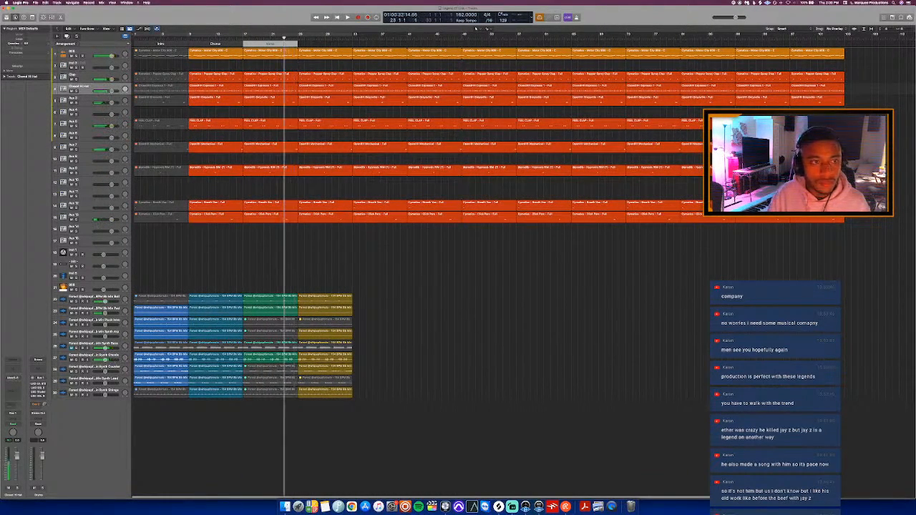
pyautogui.click(289, 53)
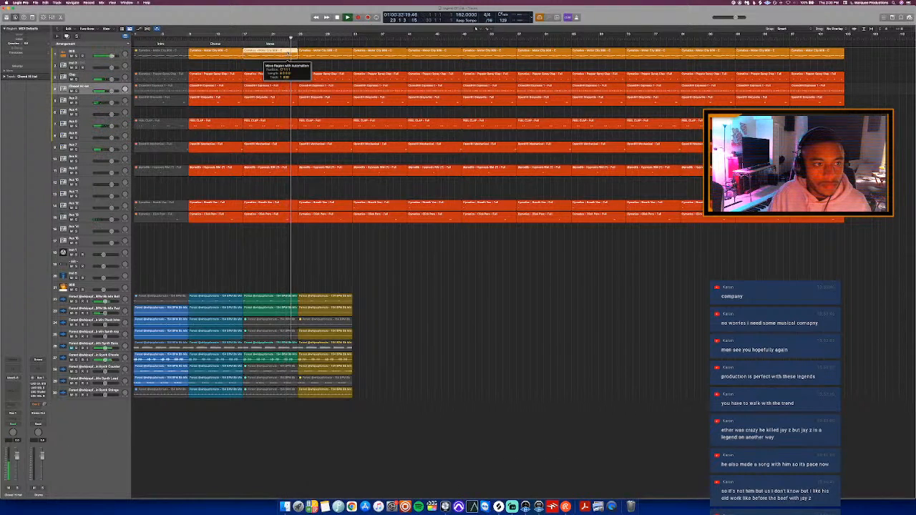
pyautogui.press('p')
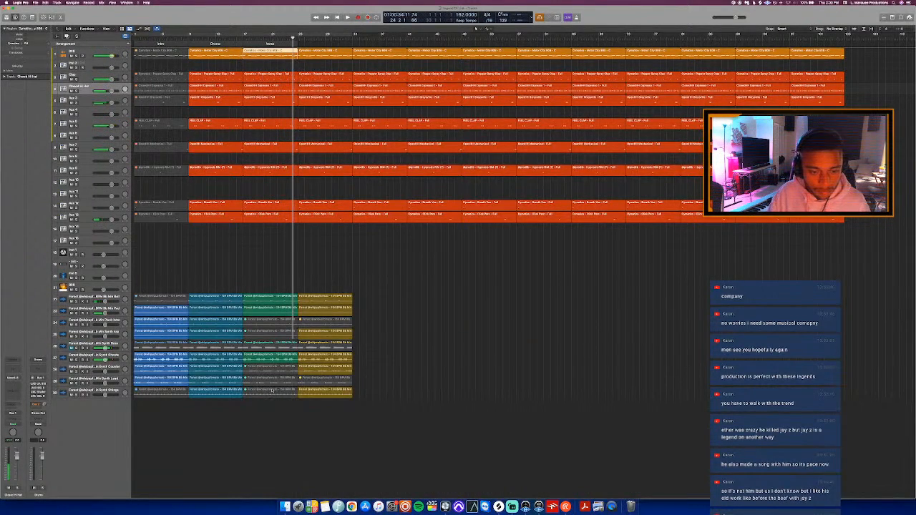
pyautogui.press('p')
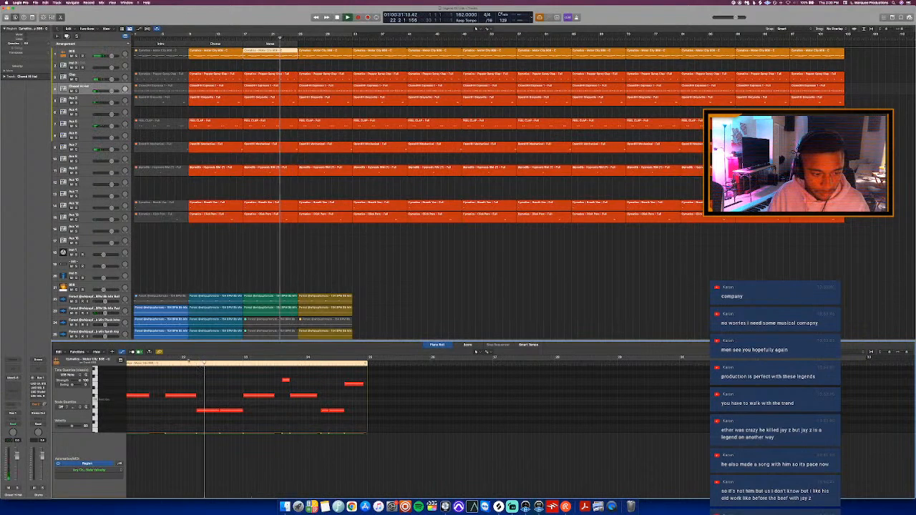
# - Cycle playback from bar 22 to the end of the 808 region and bring its closing notes into view
pyautogui.moveTo(190, 359); pyautogui.dragTo(354, 392)
pyautogui.scroll(-2, 347, 397)
pyautogui.scroll(3, 347, 395)
pyautogui.hscroll(-4, 348, 393)
pyautogui.scroll(1, 348, 389)
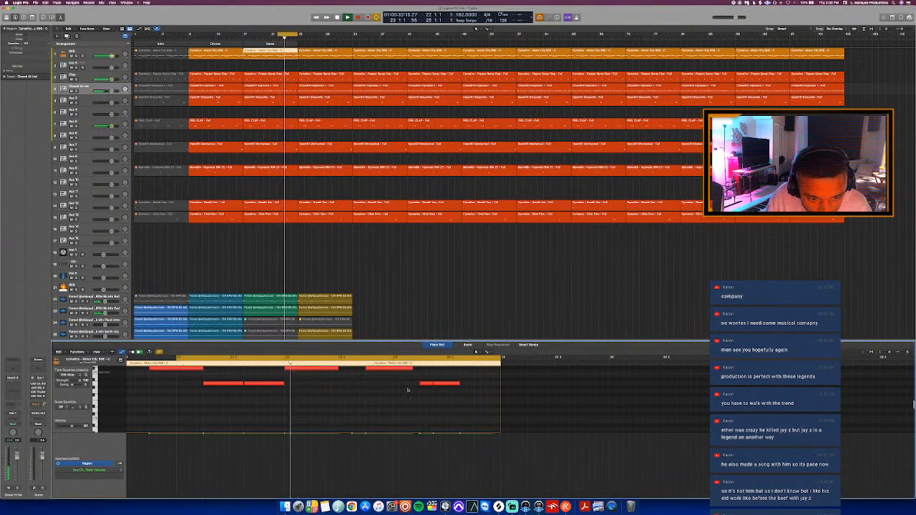
pyautogui.scroll(1, 408, 390)
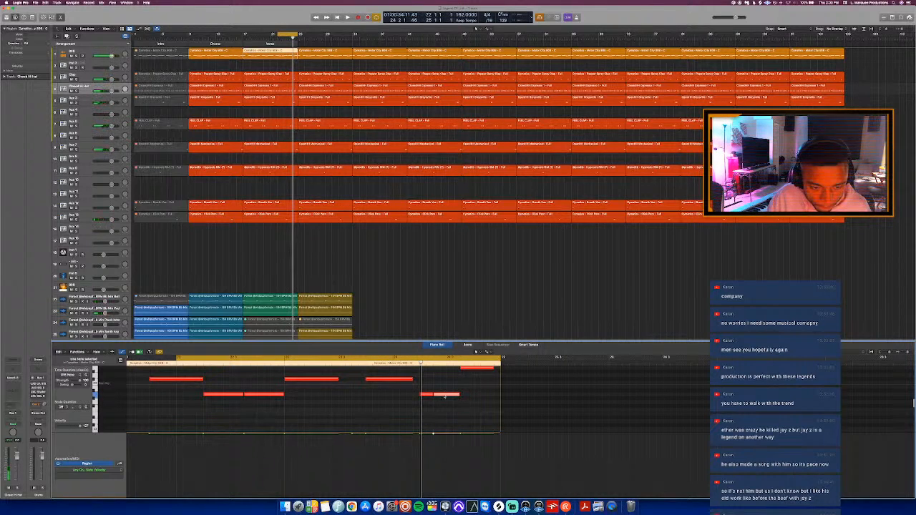
# - Move the last two 808 notes about an eighth note later, turn off the cycle and replay the ending
pyautogui.moveTo(434, 395); pyautogui.dragTo(451, 398)
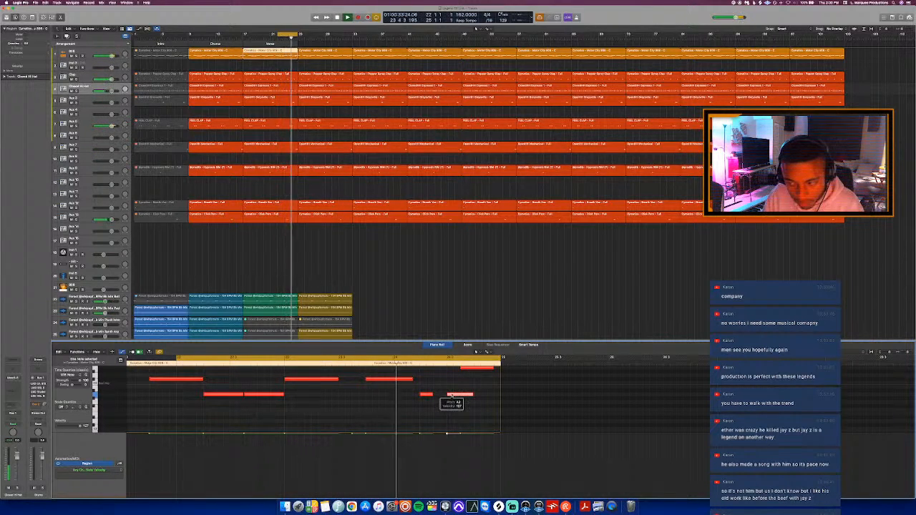
pyautogui.scroll(1, 460, 389)
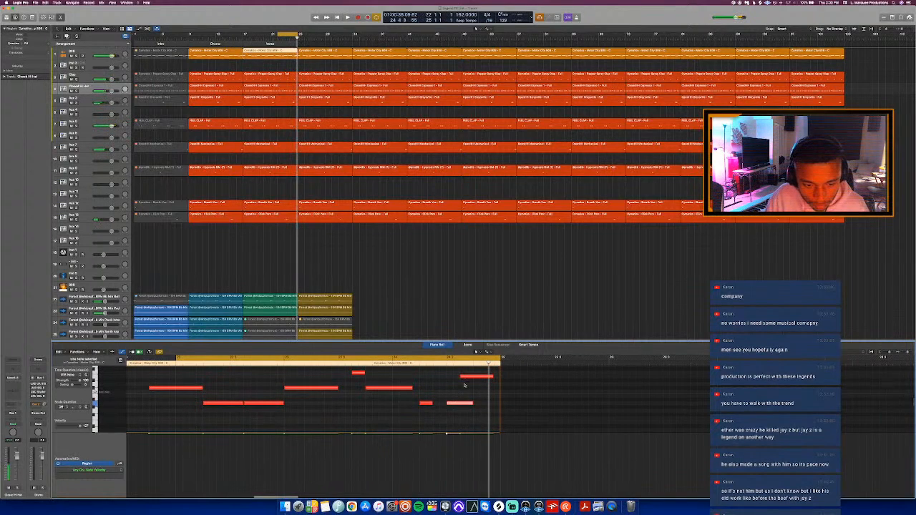
pyautogui.moveTo(471, 378); pyautogui.dragTo(480, 379)
pyautogui.press('c')
pyautogui.click(365, 362)
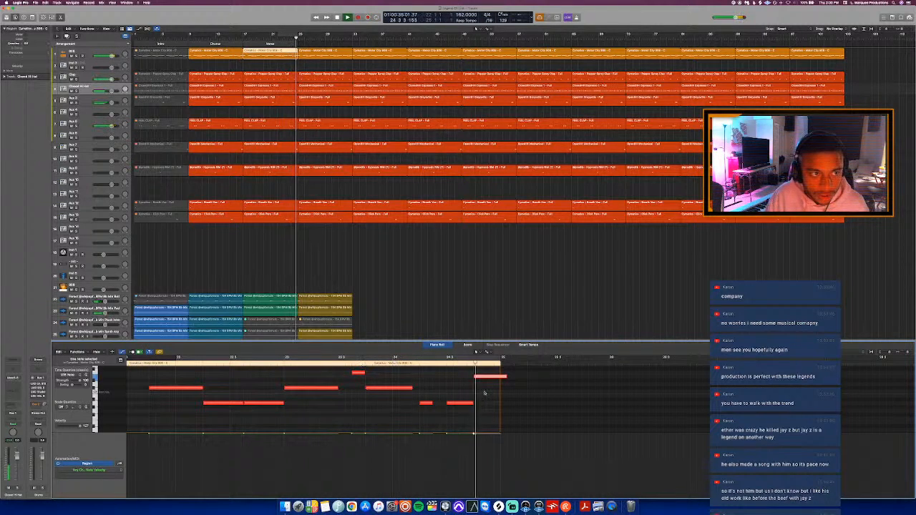
pyautogui.press('space')
# - Force legato on the last three 808 notes by trimming each note end to the following note
pyautogui.moveTo(423, 374); pyautogui.dragTo(538, 420)
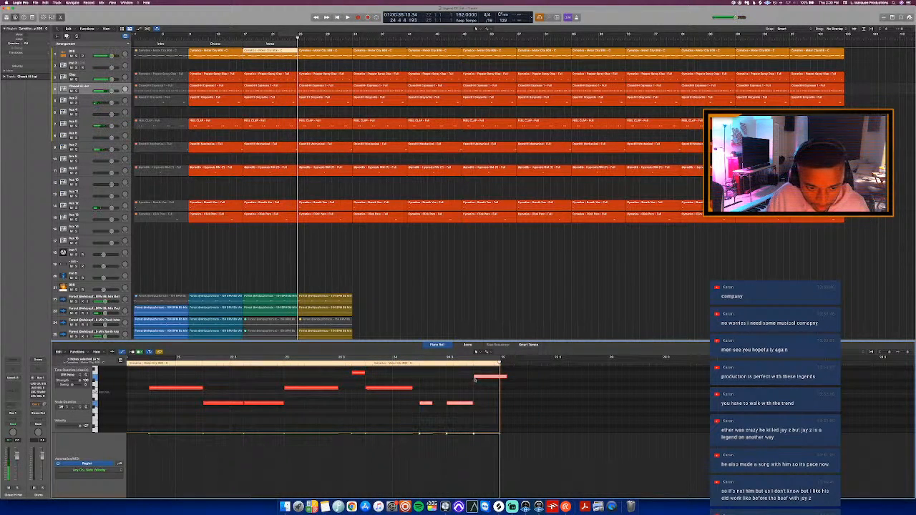
pyautogui.rightClick(479, 379)
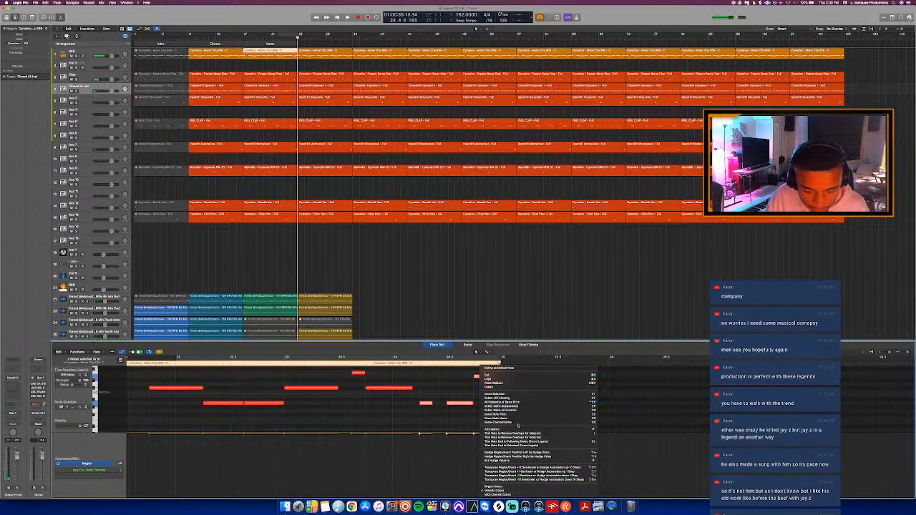
pyautogui.click(530, 442)
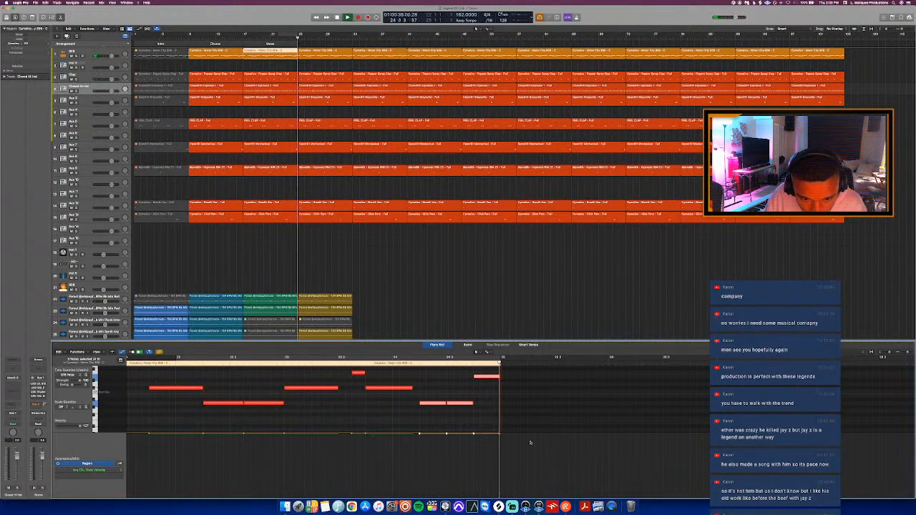
# - Mute the closing notes of the verse's closed hi-hat region while the ending plays in a cycle
pyautogui.press('c')
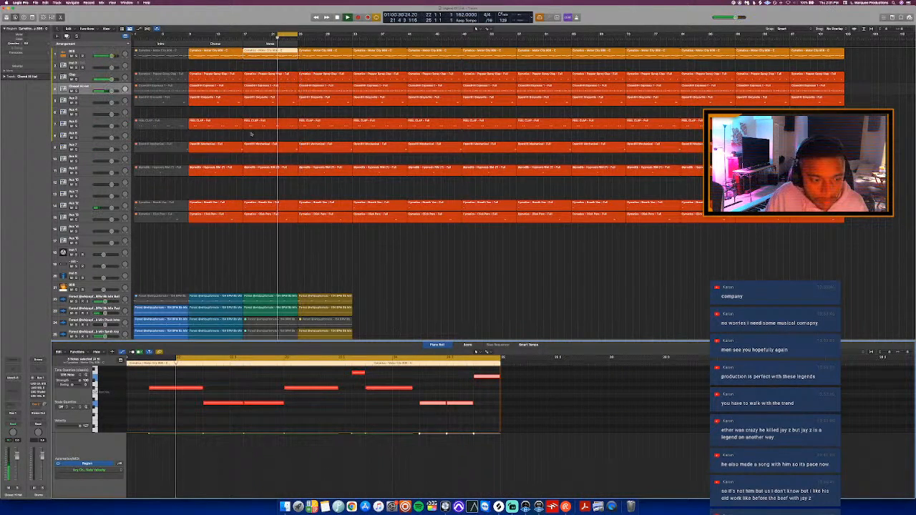
pyautogui.click(265, 89)
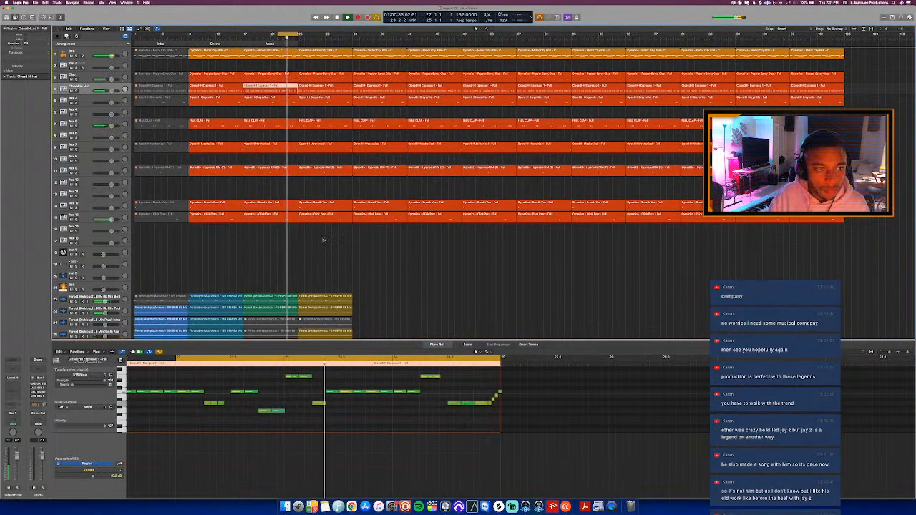
pyautogui.moveTo(425, 371); pyautogui.dragTo(525, 415)
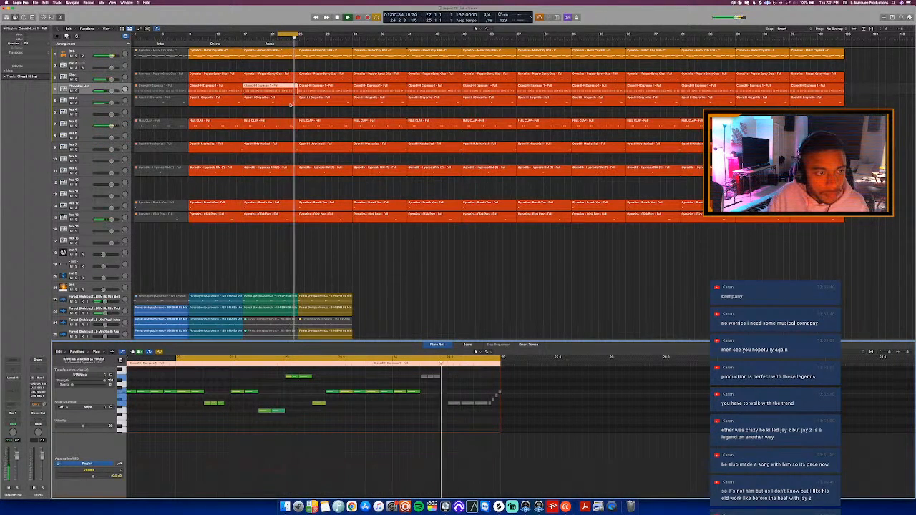
# - Split the verse's upper open hi-hat region at bar 23 beat 4, mute its end piece, and mute the verse's OpenHH Mechanical region
pyautogui.click(289, 100)
pyautogui.click(290, 101)
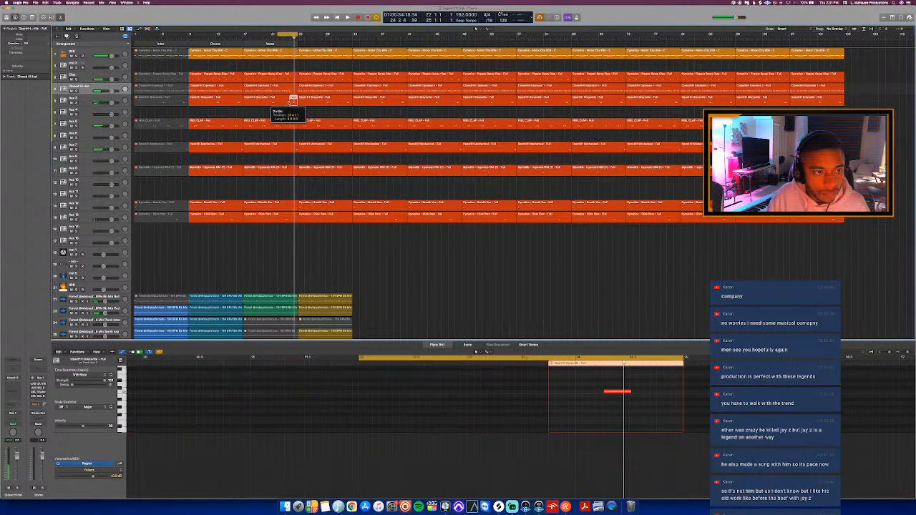
pyautogui.click(287, 148)
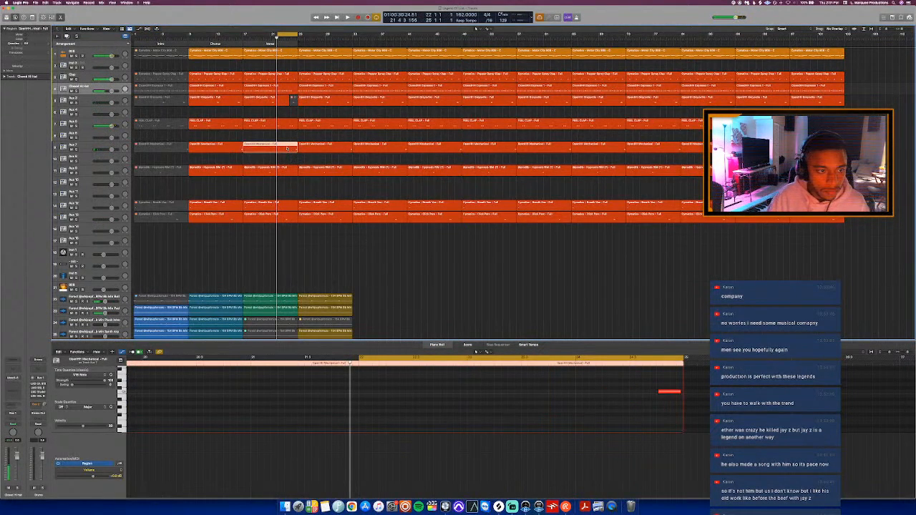
pyautogui.hotkey('ctrl', 'm')
pyautogui.press('space')
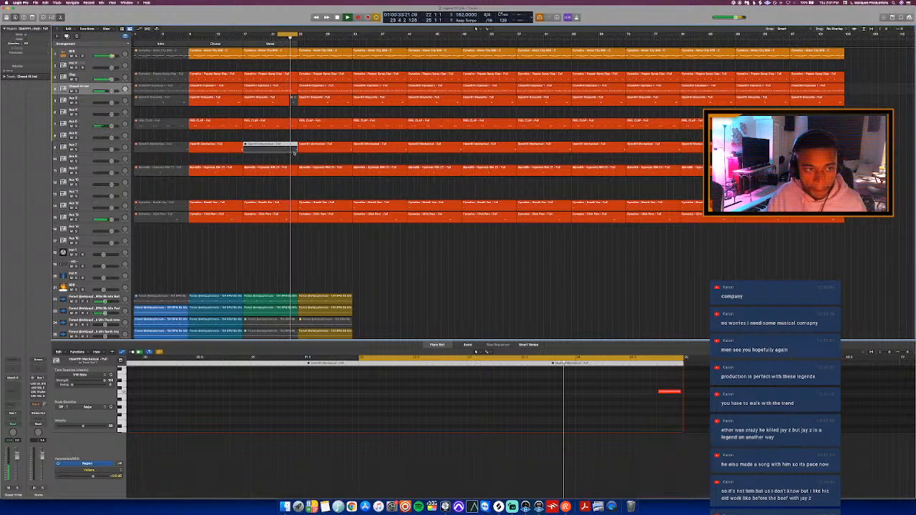
# - Try adding an extra clap note at the end of the verse's clap region
pyautogui.click(285, 74)
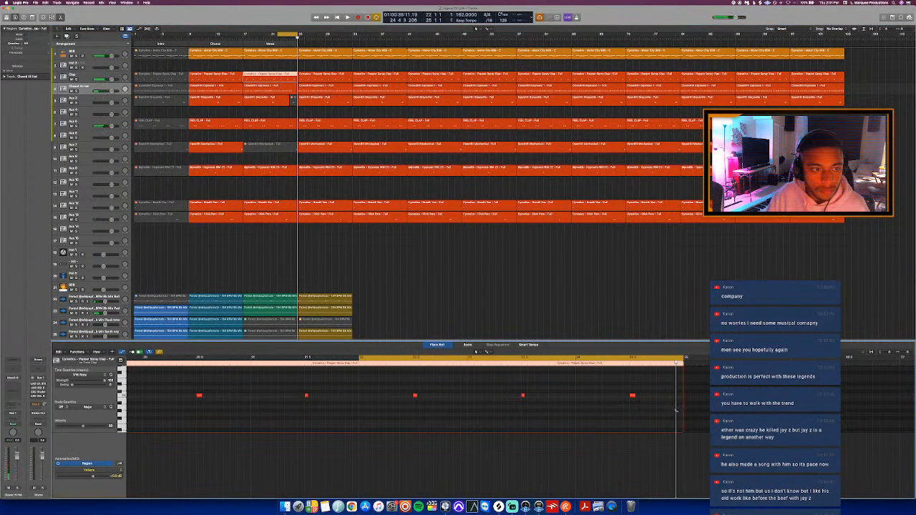
pyautogui.moveTo(659, 397); pyautogui.dragTo(659, 396)
pyautogui.press('space')
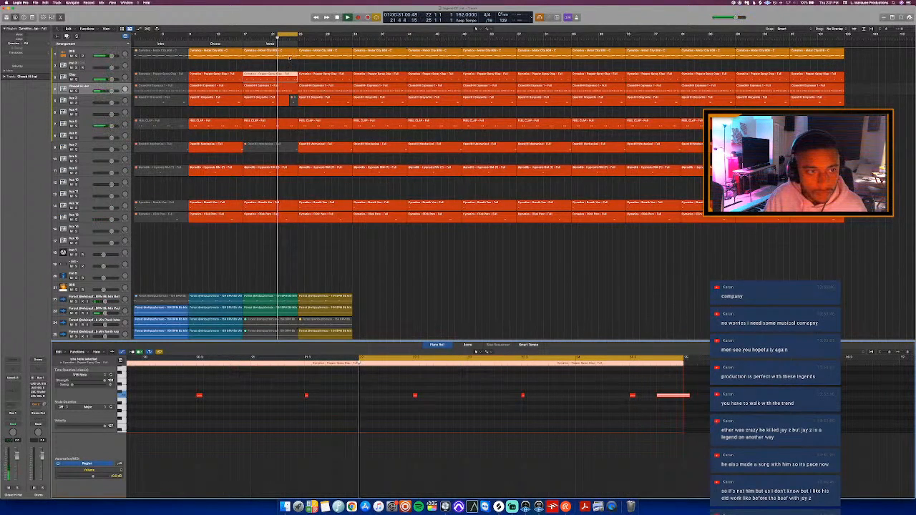
pyautogui.press('super+z')
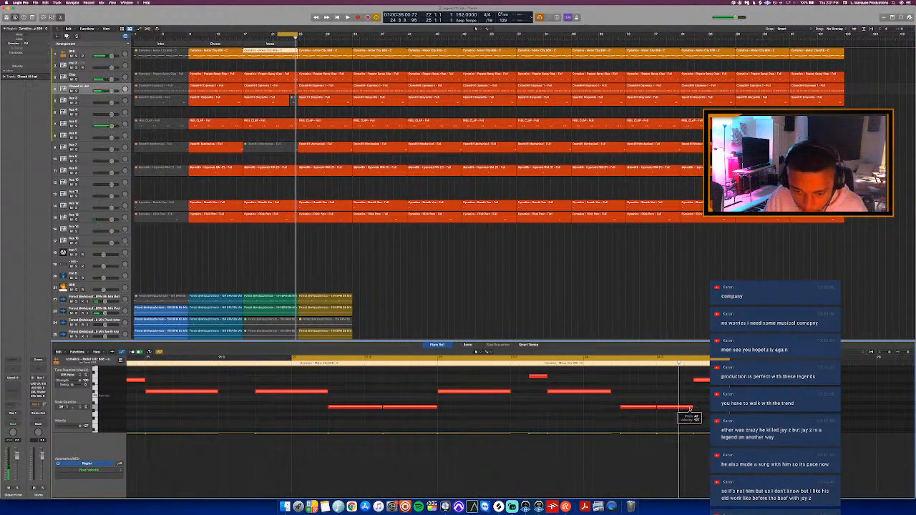
# - Shorten the second-to-last 808 note to about a sixteenth, copy it an eighth note later and replay the ending
pyautogui.moveTo(690, 409); pyautogui.dragTo(669, 409)
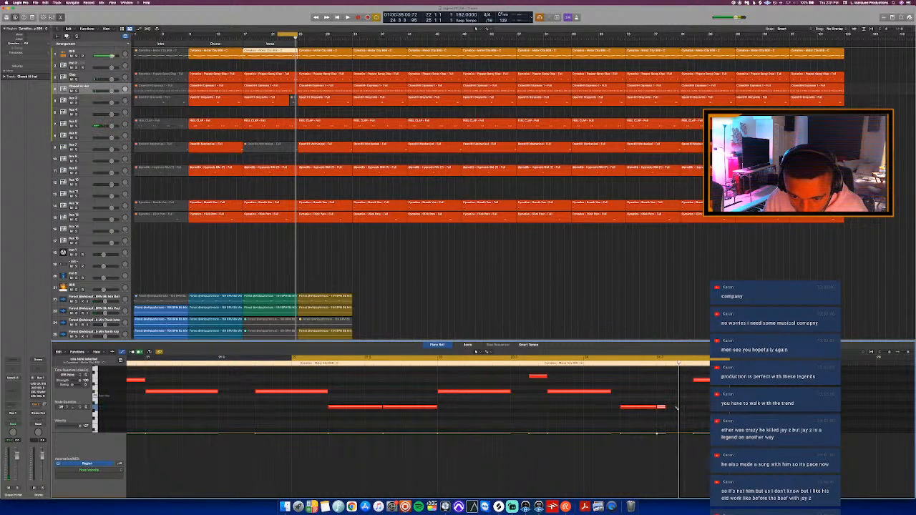
pyautogui.press('c')
pyautogui.click(598, 362)
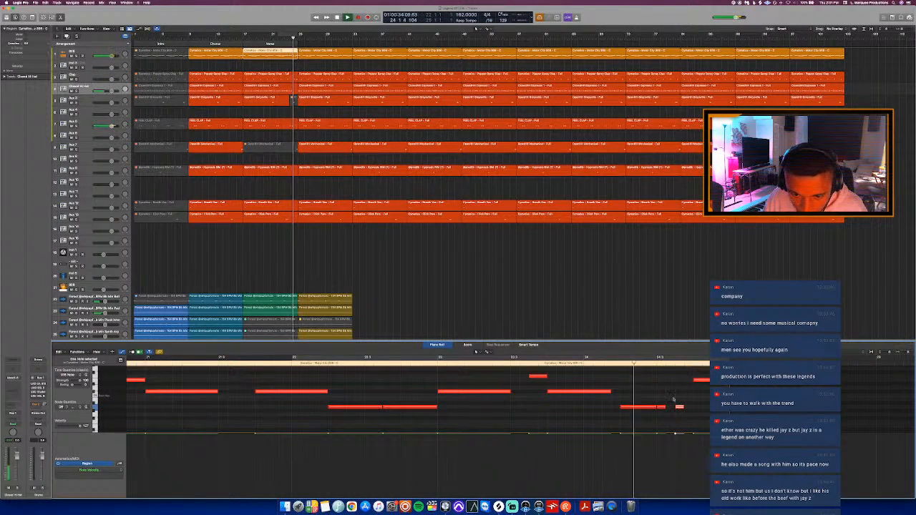
pyautogui.press('c')
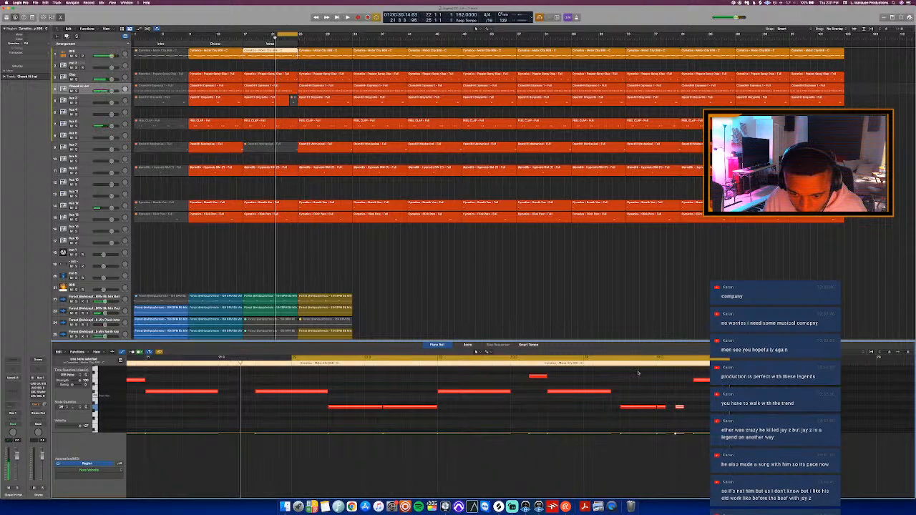
pyautogui.scroll(-3, 638, 373)
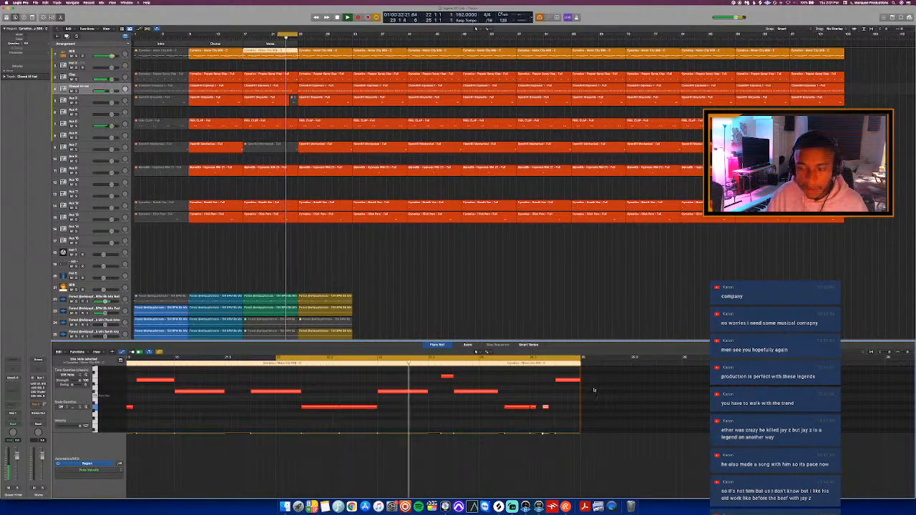
pyautogui.press('p')
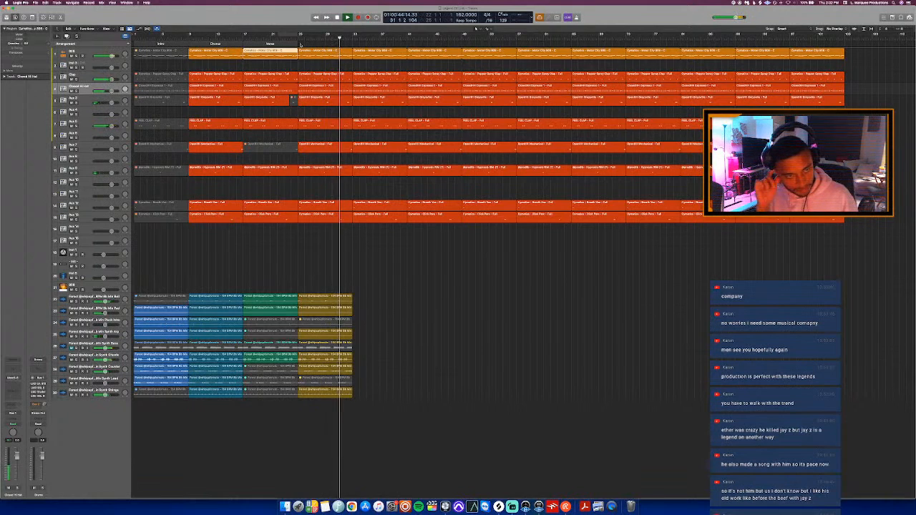
# - Copy the green verse melody regions to bar 33 and extend the Verse arrangement marker over the yellow section to bar 33
pyautogui.press('space')
pyautogui.moveTo(271, 280); pyautogui.dragTo(274, 445)
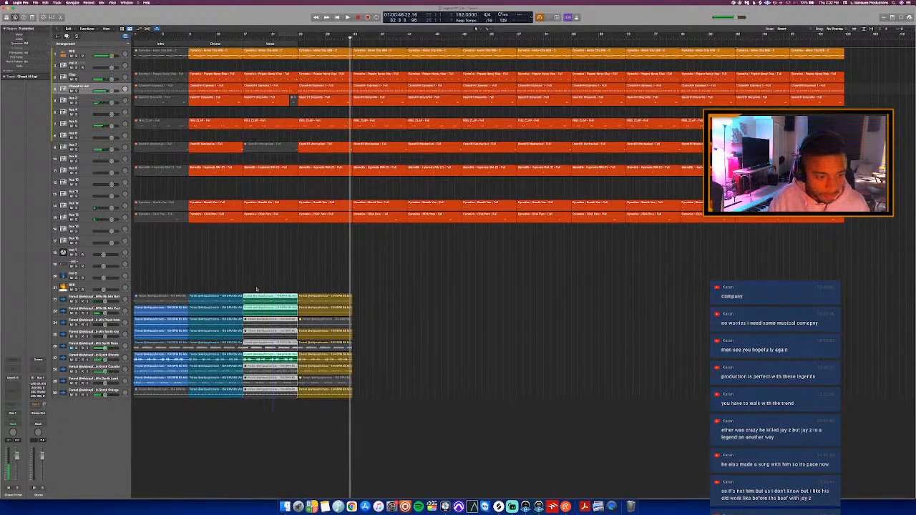
pyautogui.moveTo(254, 298); pyautogui.dragTo(366, 302)
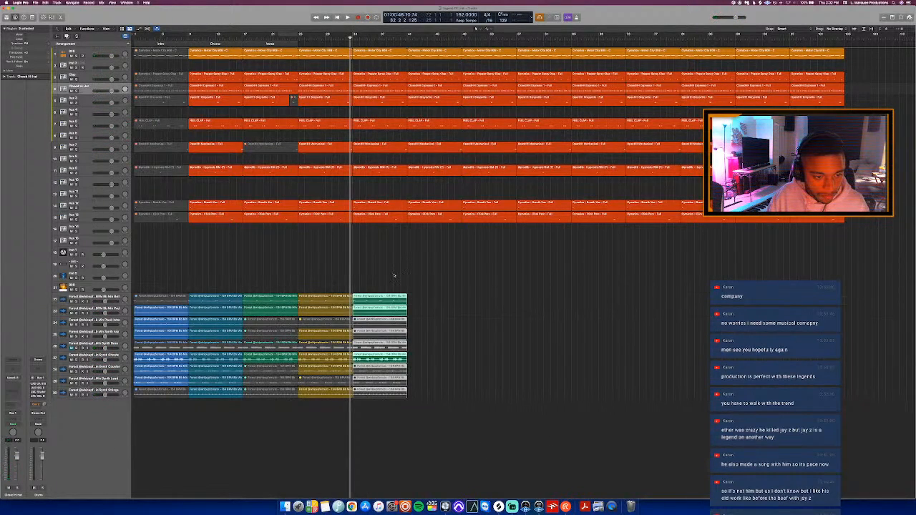
pyautogui.click(394, 275)
pyautogui.press('space')
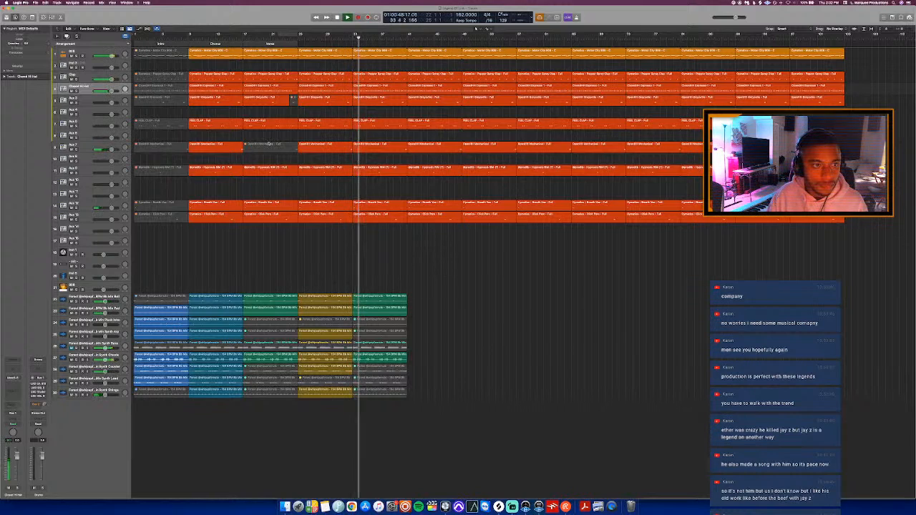
pyautogui.moveTo(297, 44); pyautogui.dragTo(352, 43)
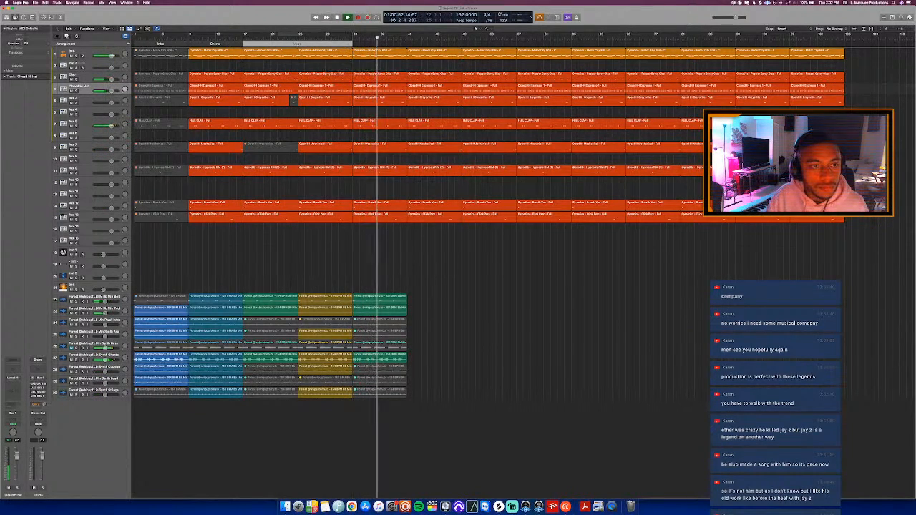
pyautogui.click(283, 39)
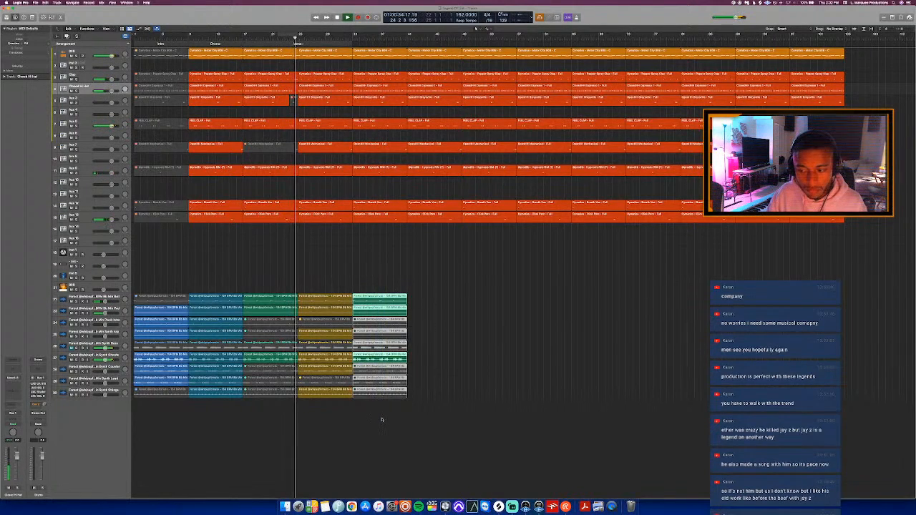
# - Shift the copied green melody regions to bar 41 and fill bar 33 with a repeat of the yellow melody regions
pyautogui.press('super+r')
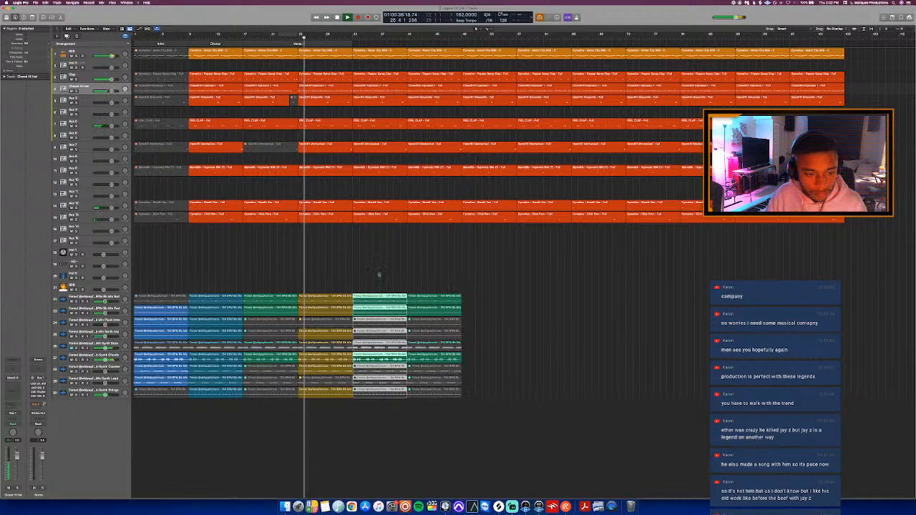
pyautogui.press('Delete')
pyautogui.moveTo(333, 279); pyautogui.dragTo(343, 407)
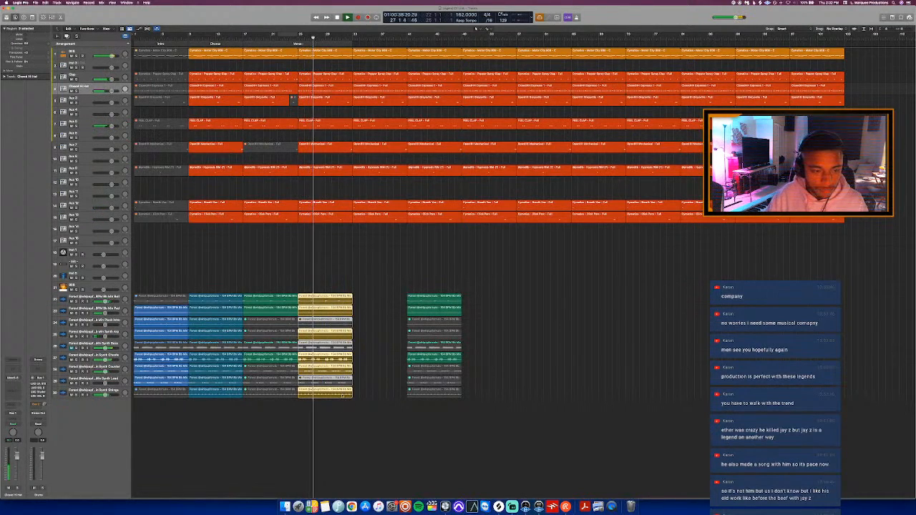
pyautogui.press('super+r')
pyautogui.click(380, 422)
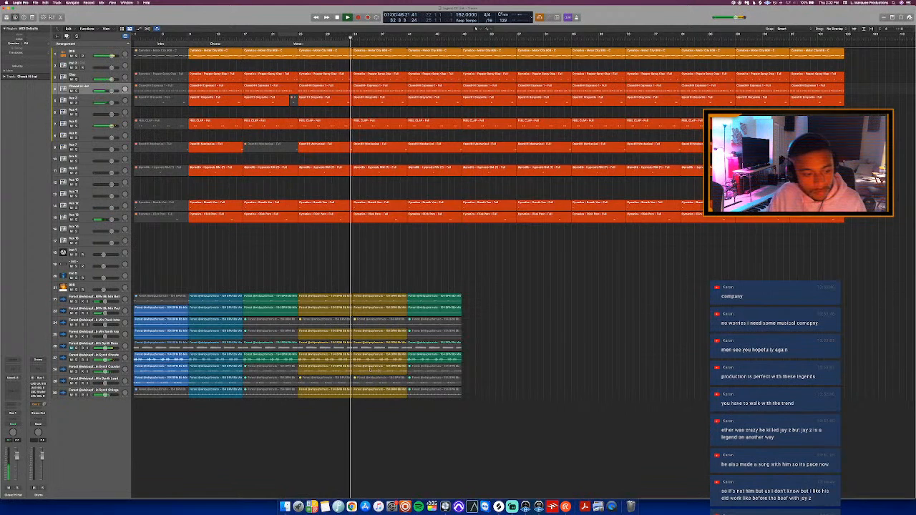
# - Cycle bars 25 to 33, audition the synth chords and counter tracks in solo, and mute the counter region at bar 25
pyautogui.moveTo(299, 35); pyautogui.dragTo(352, 53)
pyautogui.press('space')
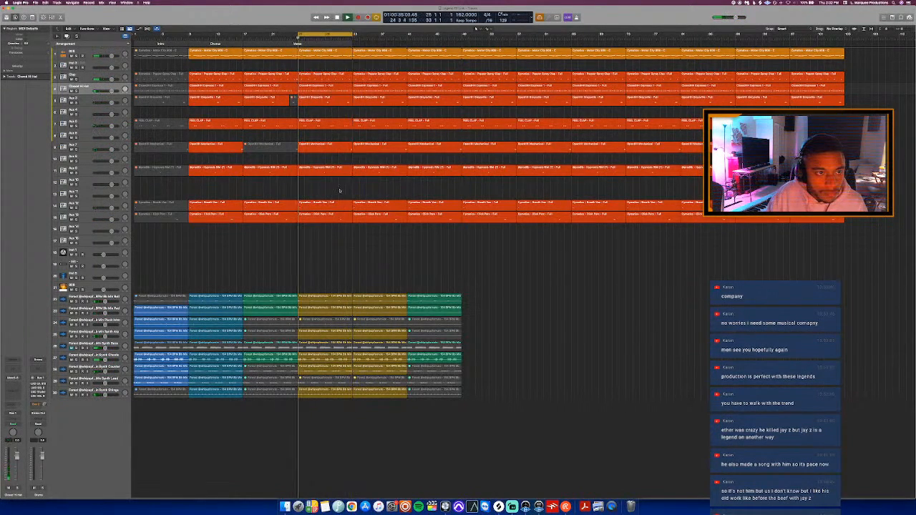
pyautogui.click(326, 357)
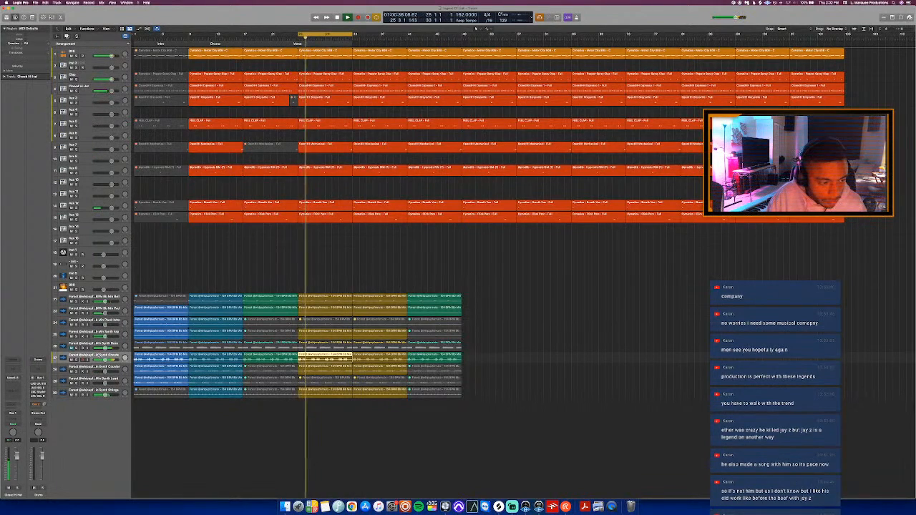
pyautogui.press('s')
pyautogui.press('s')
pyautogui.press('Down')
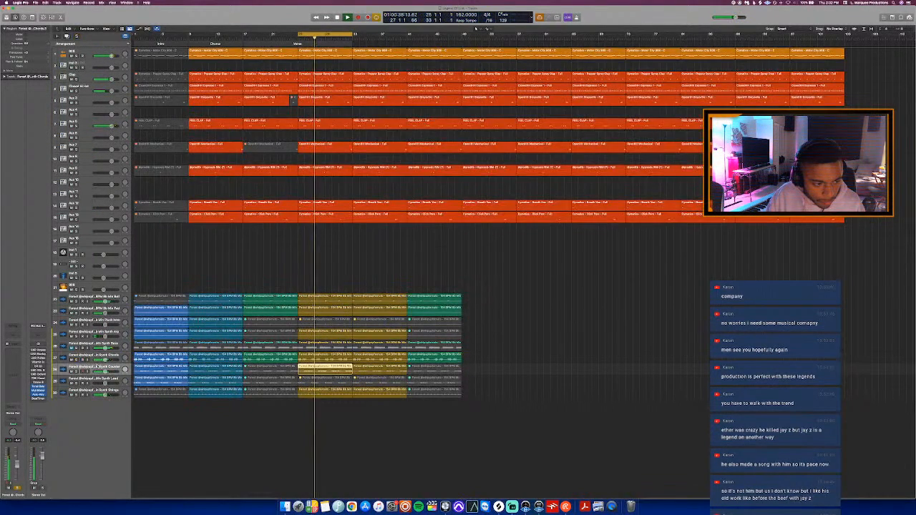
pyautogui.press('s')
pyautogui.press('s')
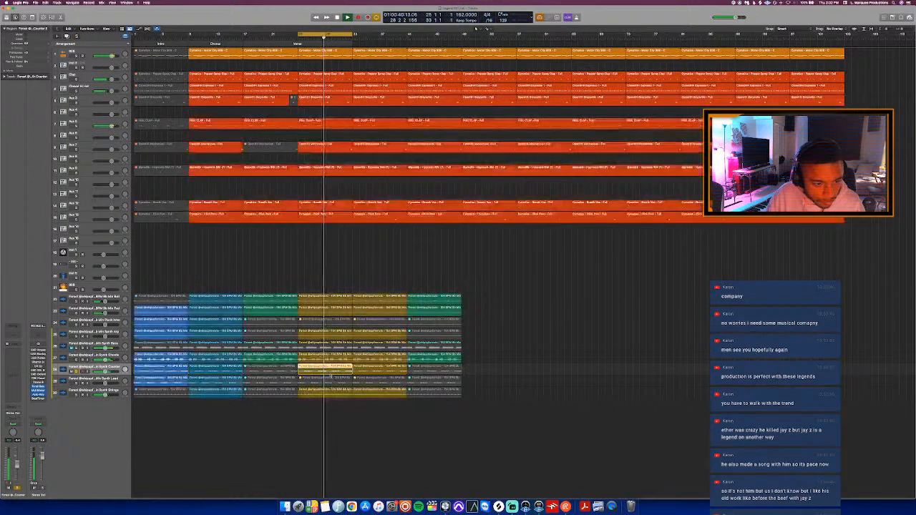
pyautogui.press('c')
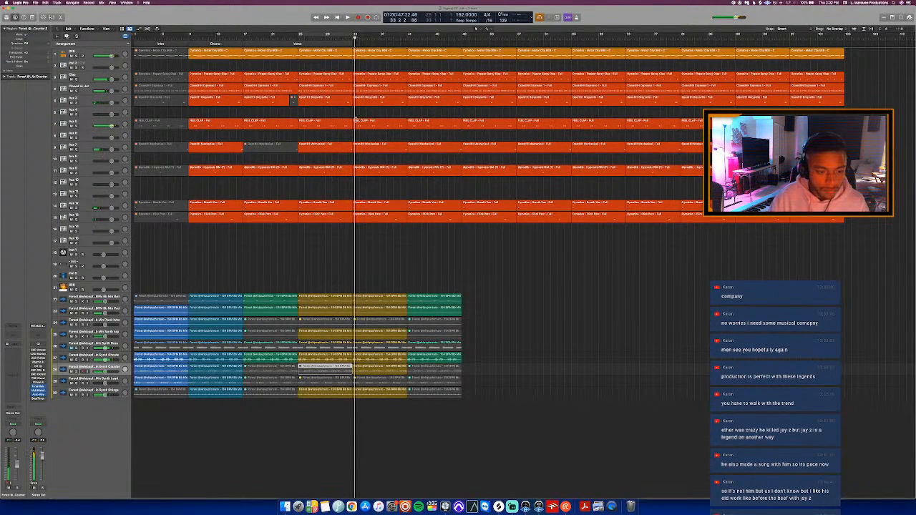
pyautogui.press('space')
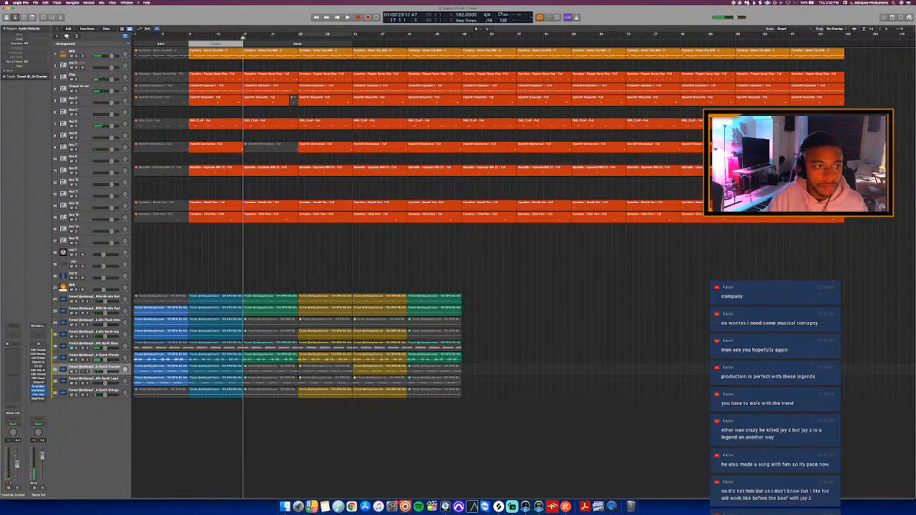
# - Colour the Intro marker yellow, the Chorus marker blue and the Verse marker red, and mute the verse's Breath Vox region
pyautogui.hotkey('alt', 'c')
pyautogui.press('space')
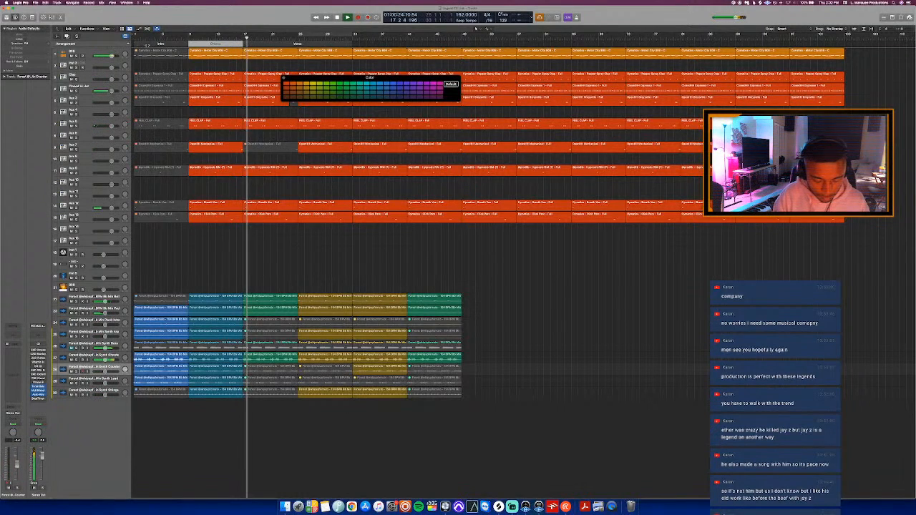
pyautogui.click(259, 204)
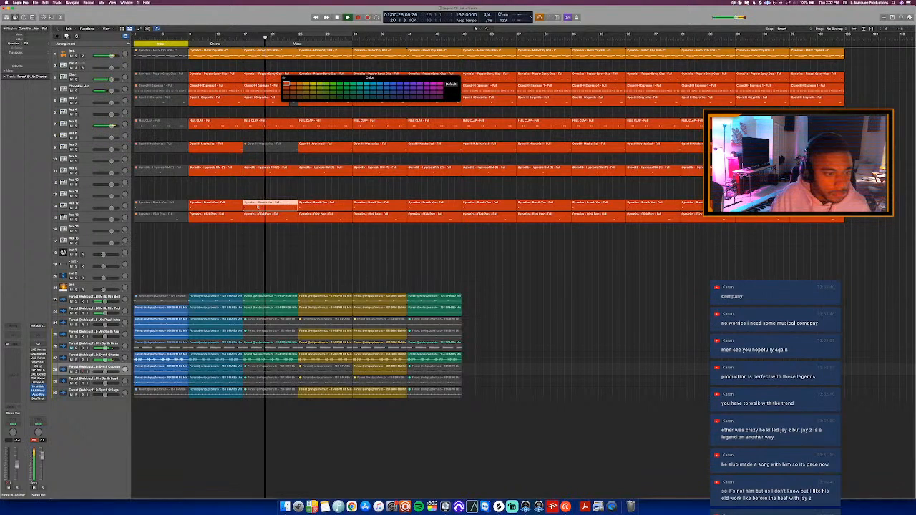
pyautogui.click(216, 44)
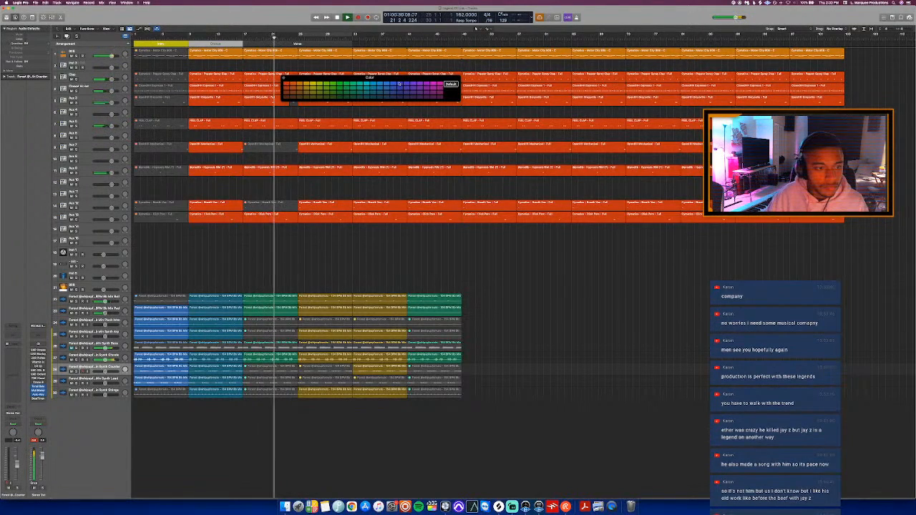
pyautogui.click(279, 45)
pyautogui.click(286, 84)
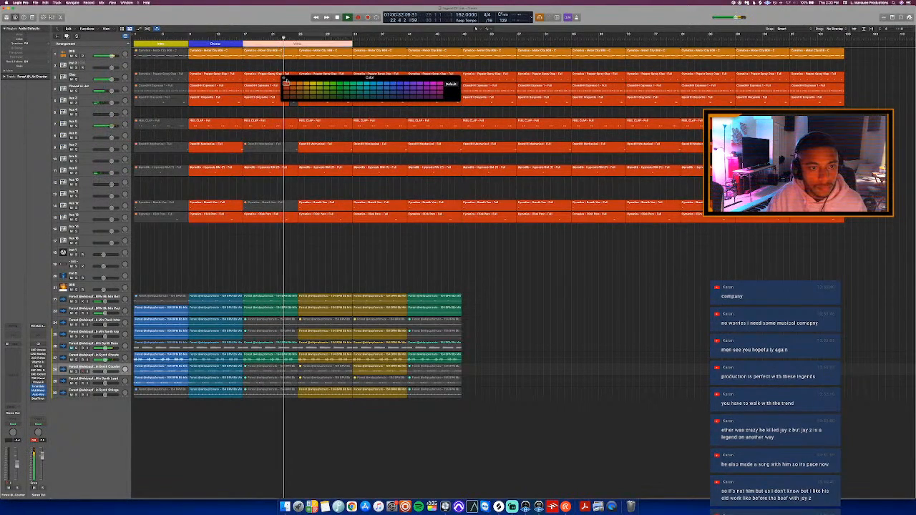
# - Rename the Chorus arrangement marker to Chorus 1 and the Verse marker to Verse 1 A
pyautogui.click(218, 45)
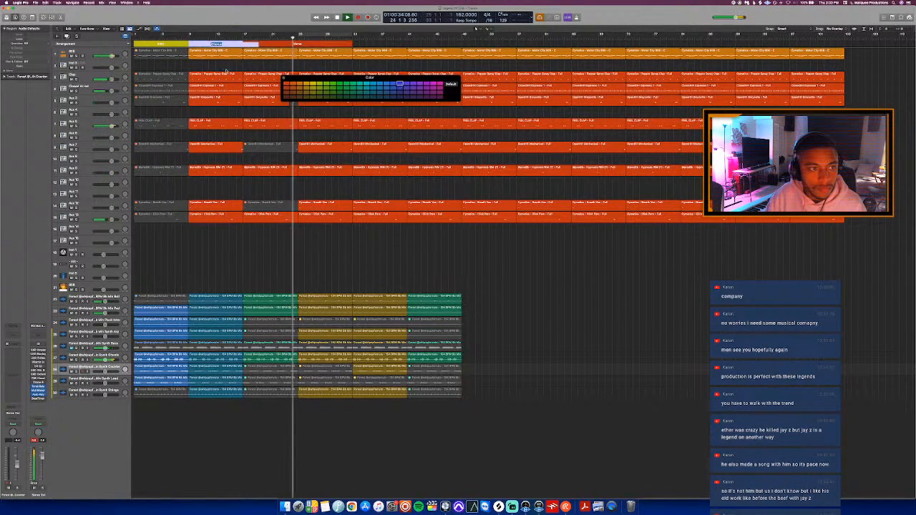
pyautogui.press('Return')
pyautogui.press('space')
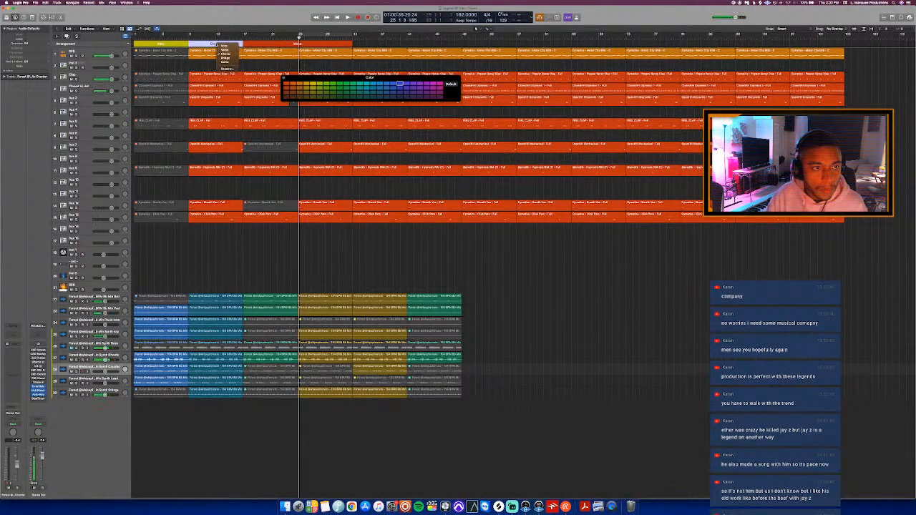
pyautogui.press('space')
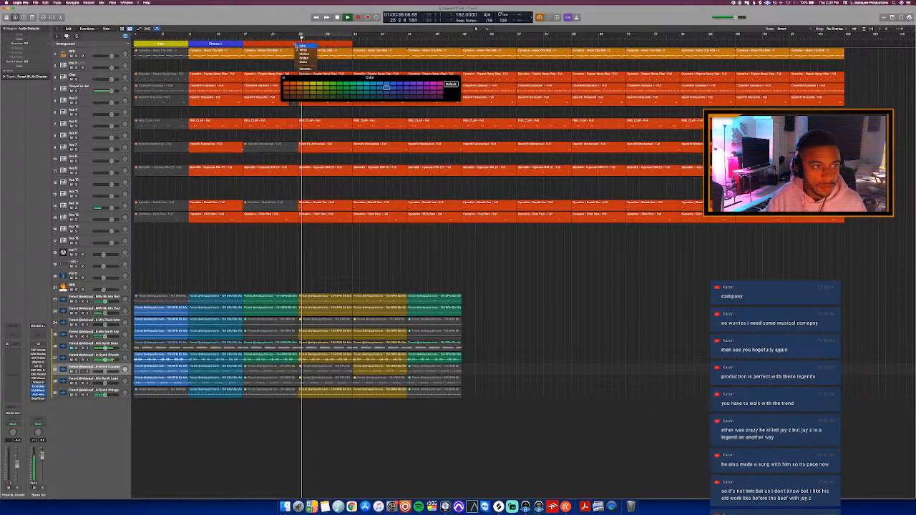
pyautogui.click(309, 70)
pyautogui.write('1')
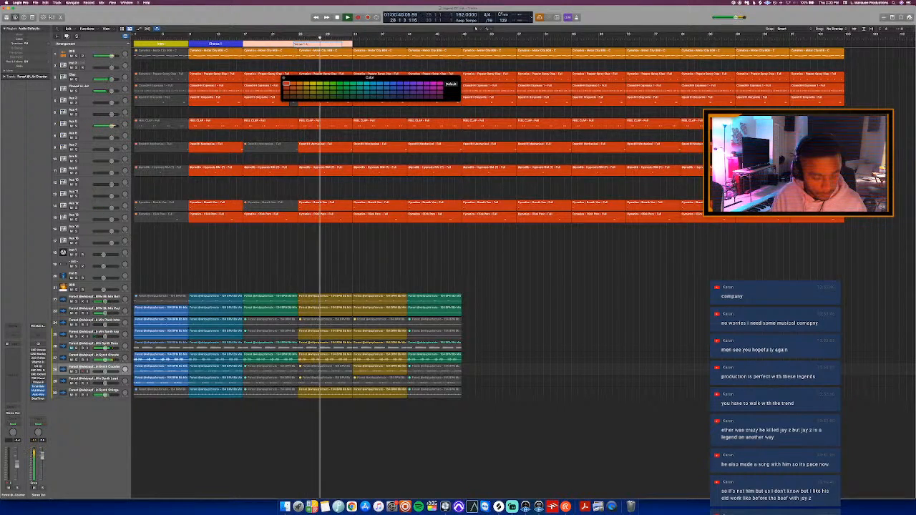
pyautogui.press('Return')
# - Add an arrangement marker after Verse 1 A and extend it to bar 49
pyautogui.click(128, 44)
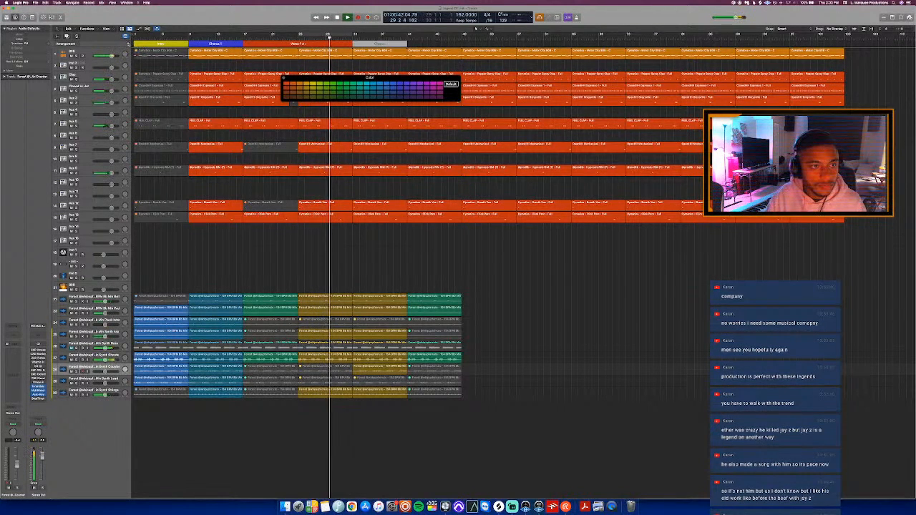
pyautogui.moveTo(406, 43); pyautogui.dragTo(461, 53)
pyautogui.click(408, 44)
pyautogui.click(417, 49)
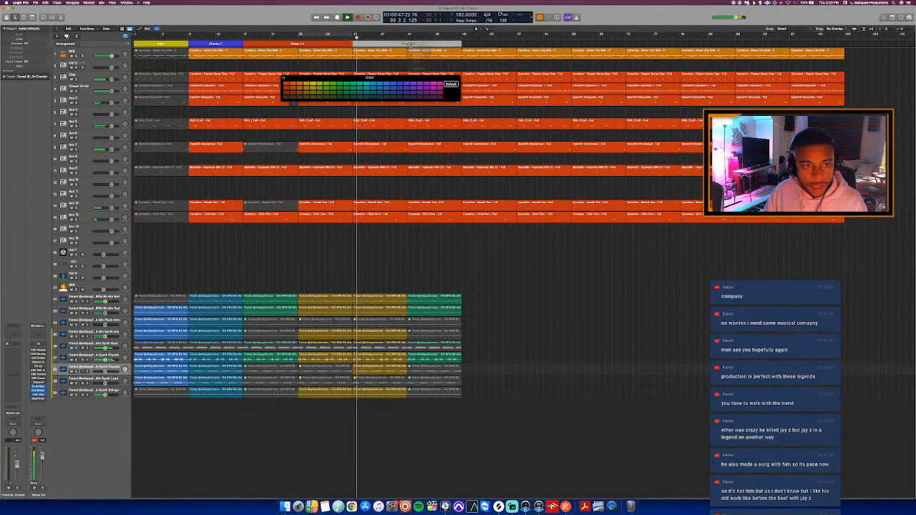
# - Rename the new arrangement marker to Verse 1 B and colour it a darker red
pyautogui.click(408, 45)
pyautogui.click(416, 68)
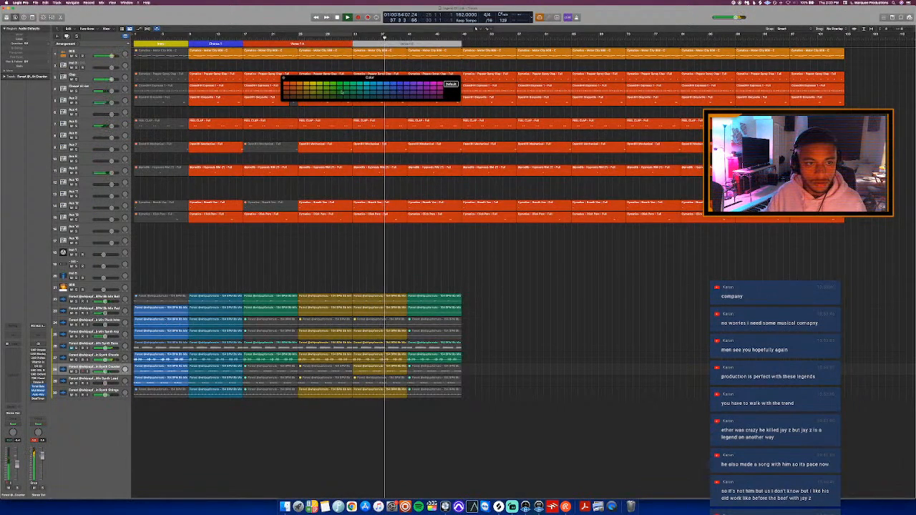
pyautogui.click(290, 87)
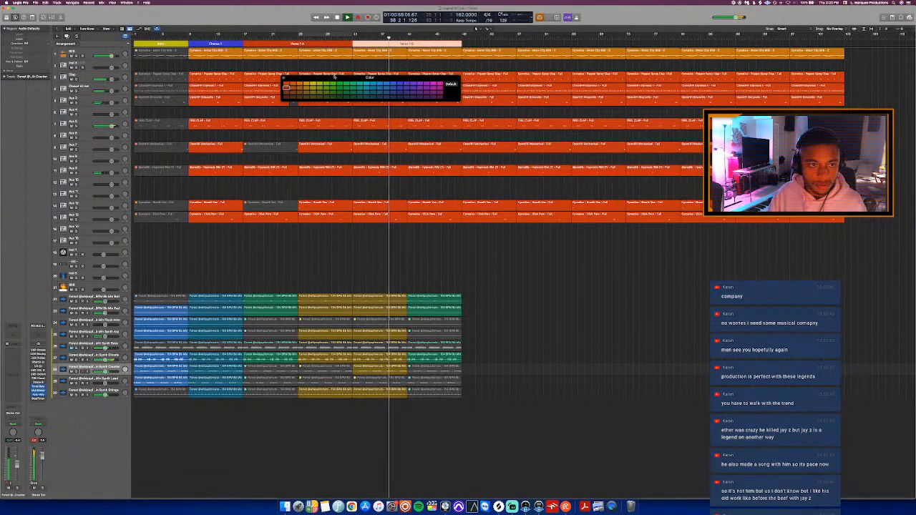
# - Mute the 808 and closed hi-hat regions at bar 41 and cycle bars 33 to 41
pyautogui.click(434, 52)
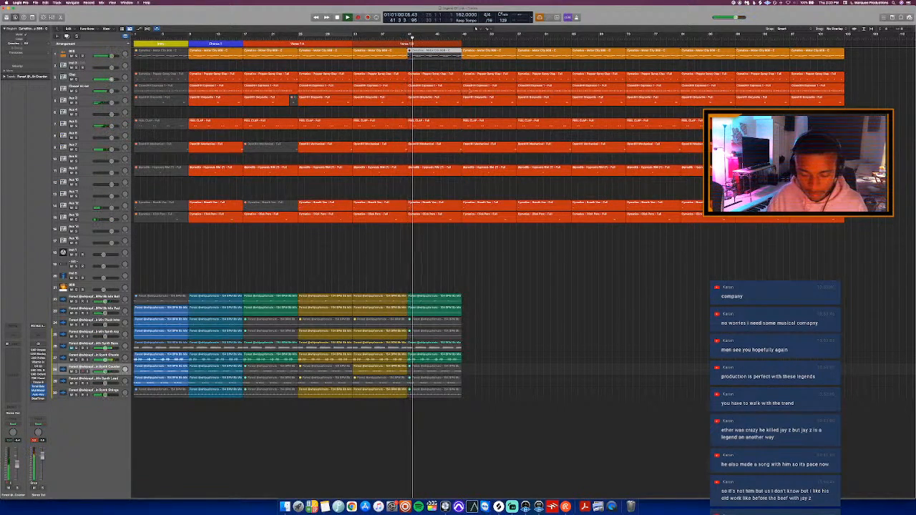
pyautogui.click(430, 87)
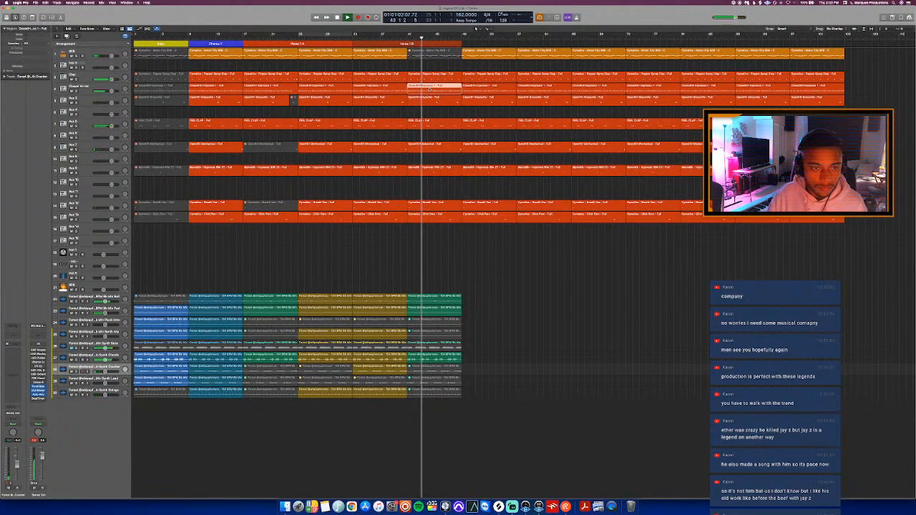
pyautogui.click(346, 38)
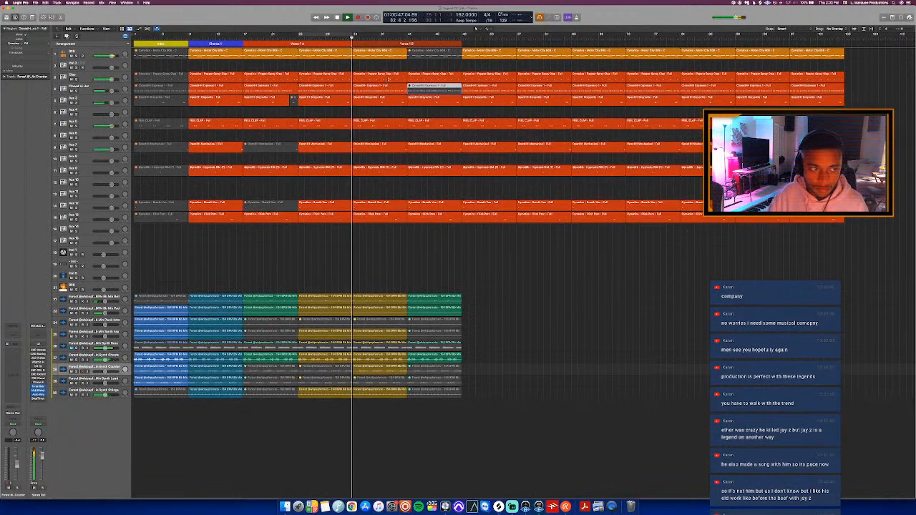
pyautogui.moveTo(354, 34); pyautogui.dragTo(410, 48)
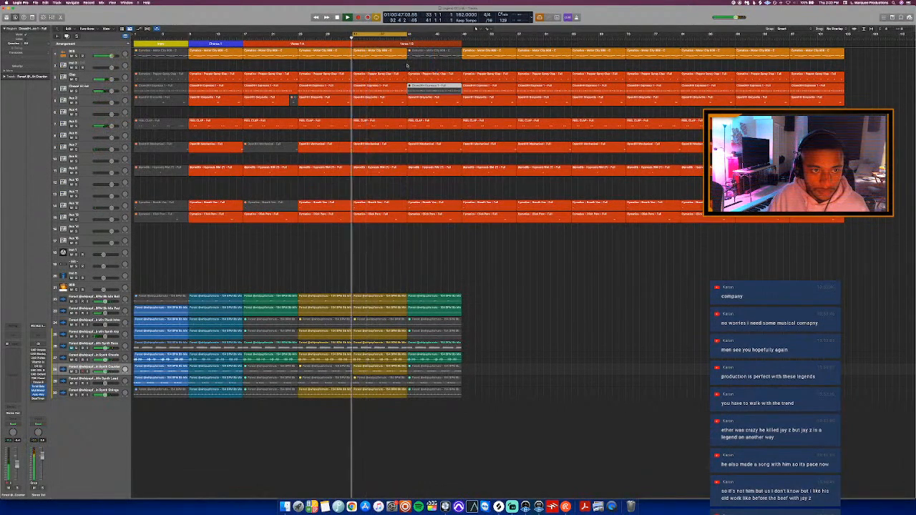
# - Open the bar 33 808 region in the Piano Roll and mute its first note
pyautogui.click(379, 51)
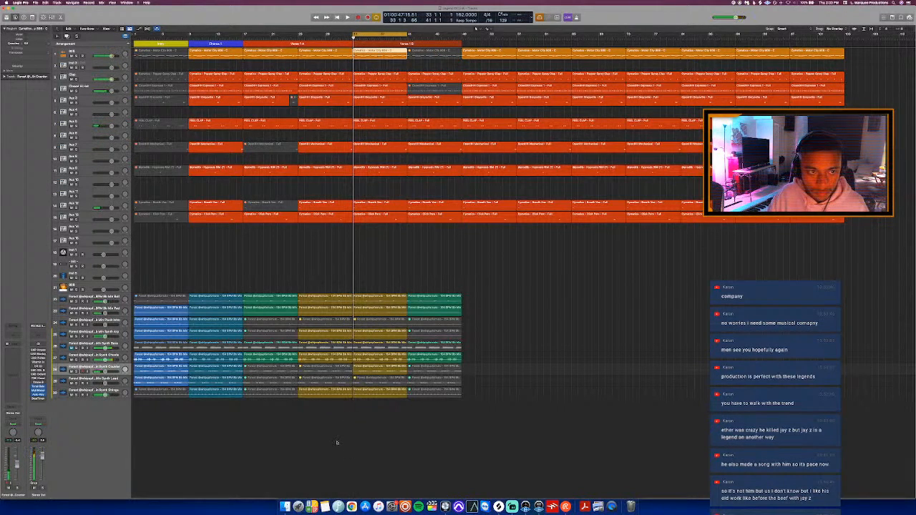
pyautogui.press('p')
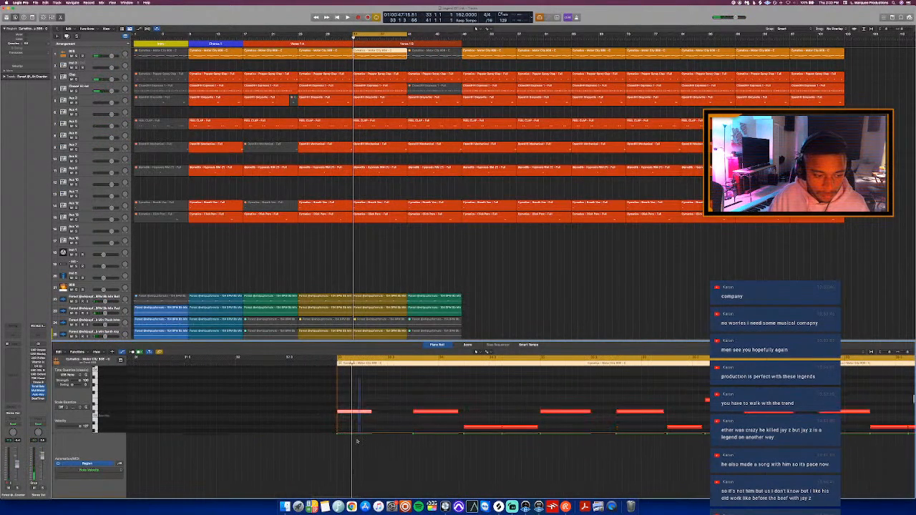
pyautogui.press('space')
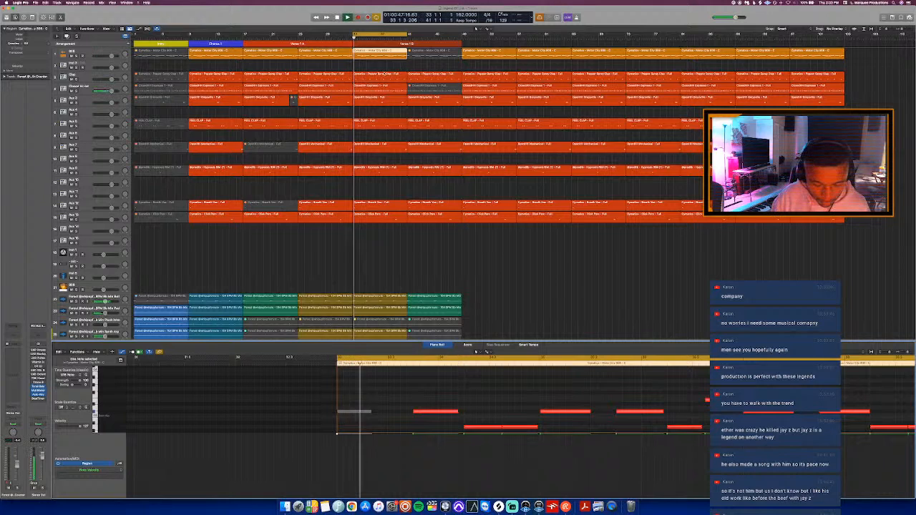
# - Check the bar 33 open hat region's notes and mute closed hi-hat notes in the second half of bar 33
pyautogui.click(382, 98)
pyautogui.press('space')
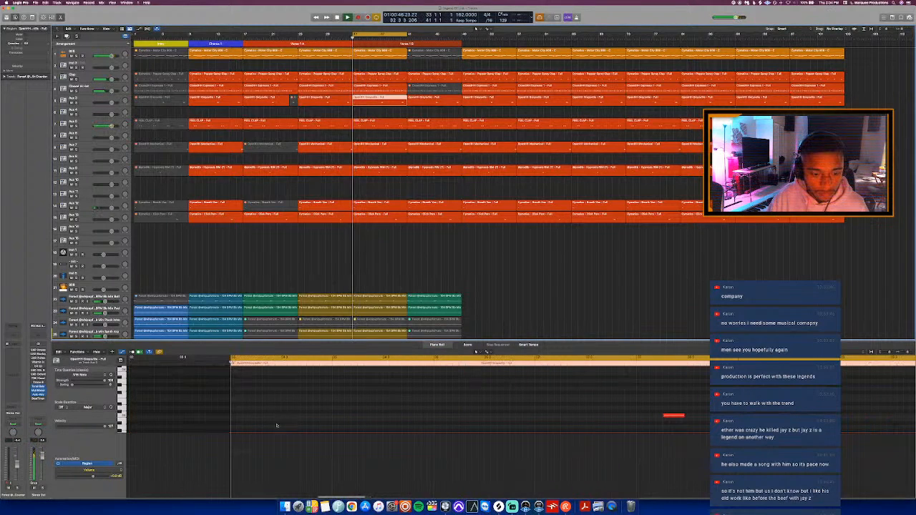
pyautogui.click(239, 391)
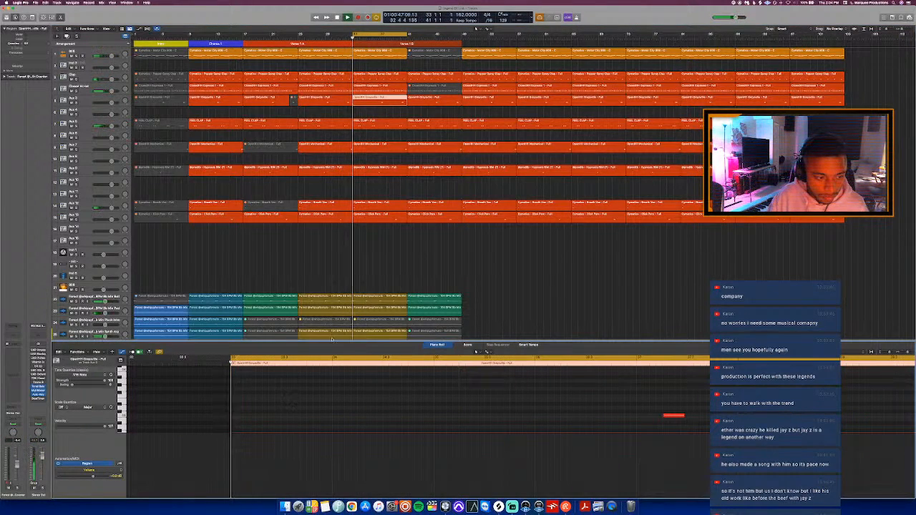
pyautogui.click(374, 87)
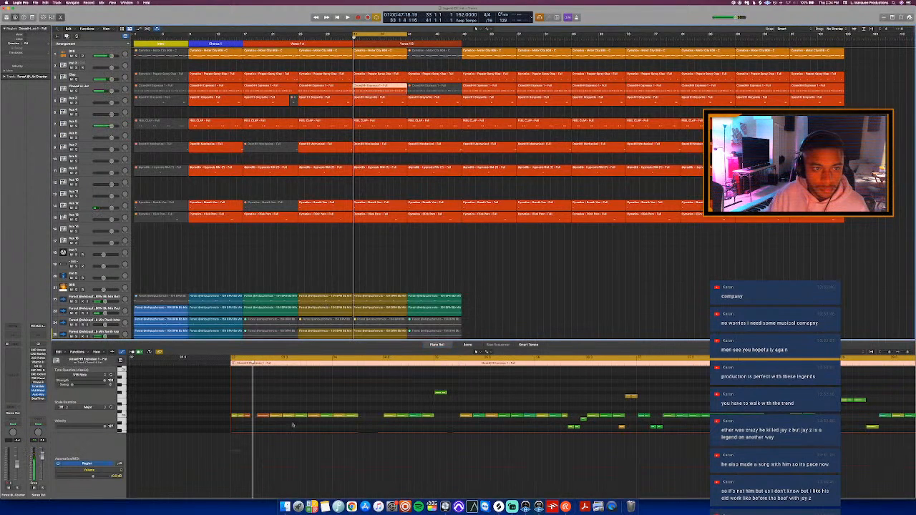
pyautogui.hscroll(-2, 292, 426)
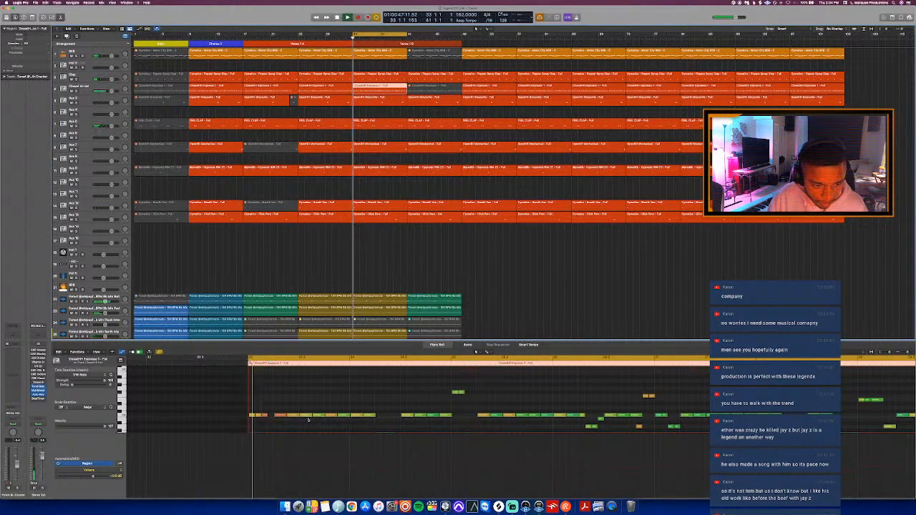
pyautogui.moveTo(306, 407); pyautogui.dragTo(334, 417)
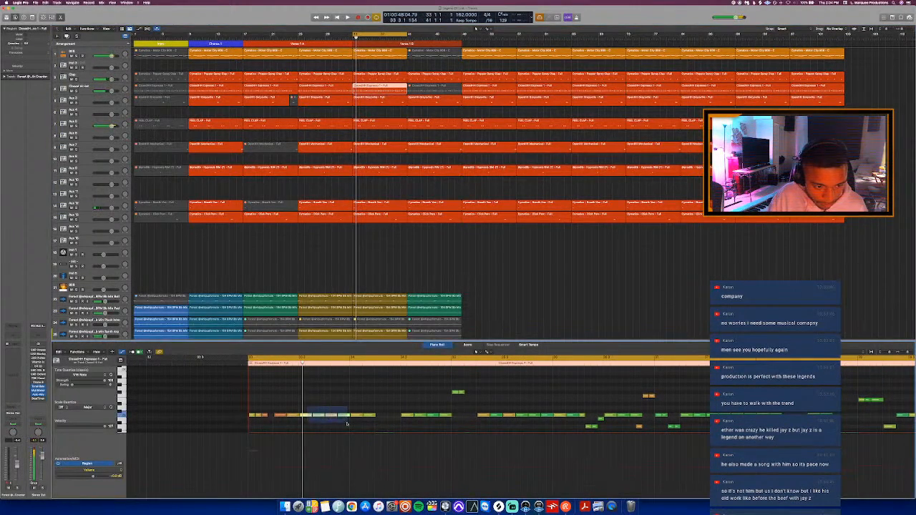
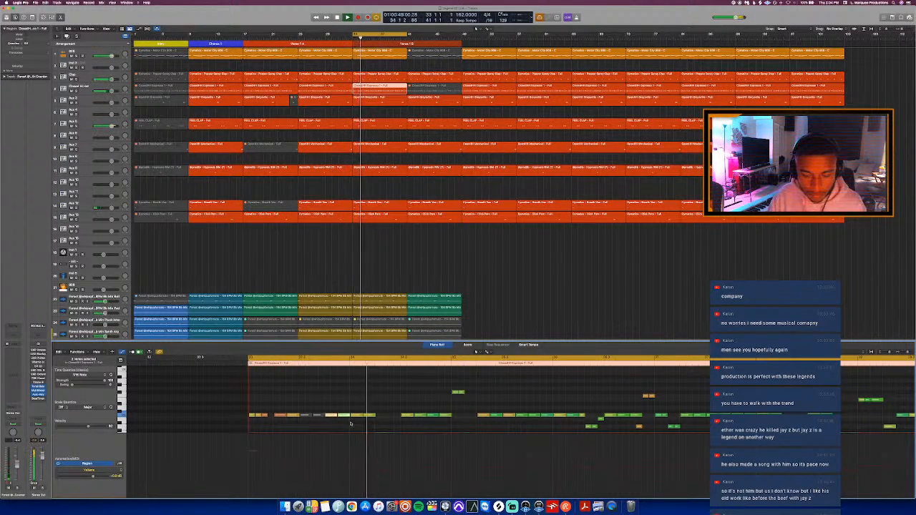
pyautogui.press('e')
# - Split the yellow melody regions at the middle and end of bar 33 and mute the slices between the cuts
pyautogui.scroll(5, 375, 277)
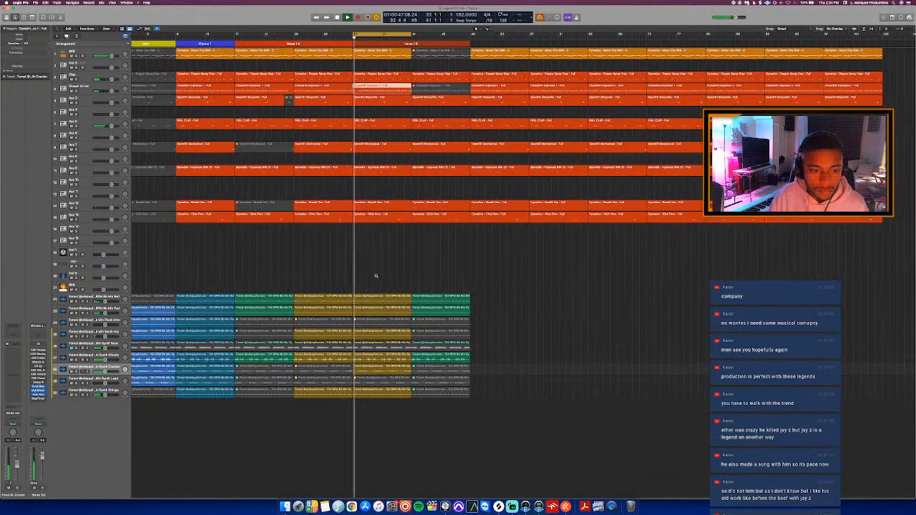
pyautogui.scroll(2, 375, 277)
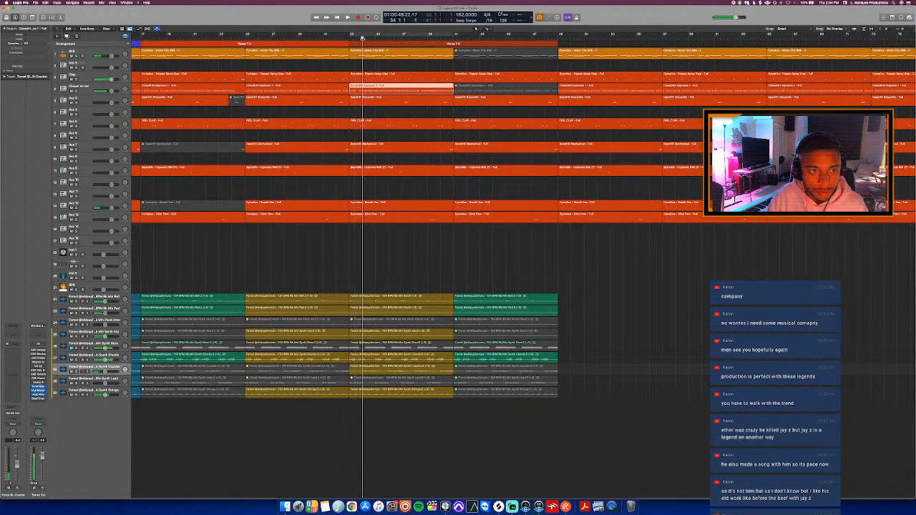
pyautogui.click(349, 40)
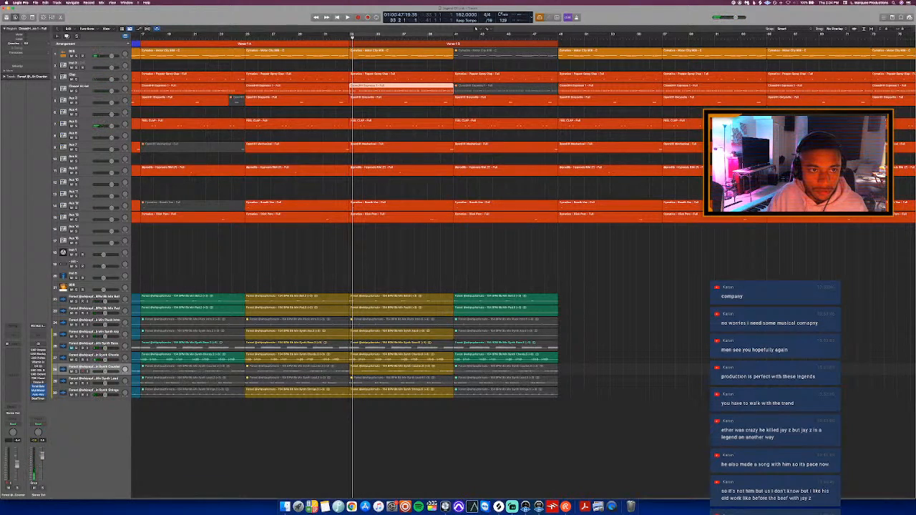
pyautogui.moveTo(373, 264); pyautogui.dragTo(362, 446)
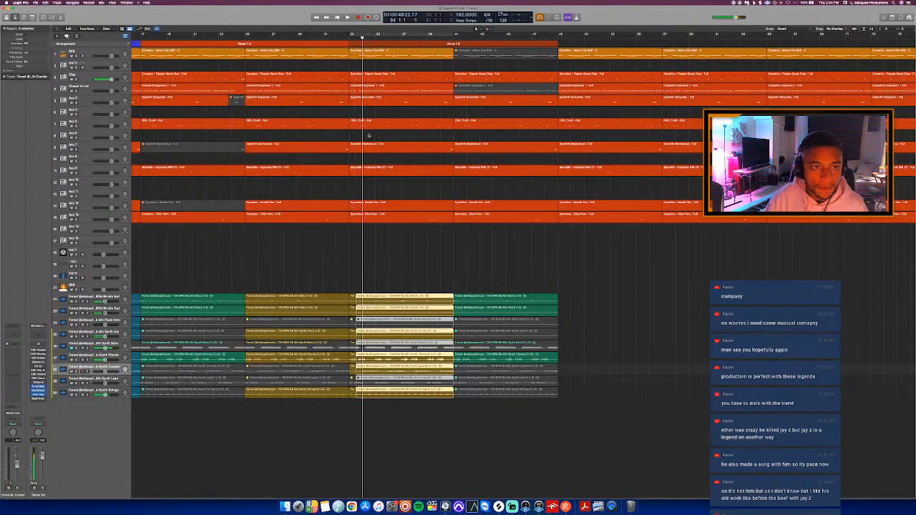
pyautogui.click(361, 298)
pyautogui.moveTo(358, 291); pyautogui.dragTo(359, 392)
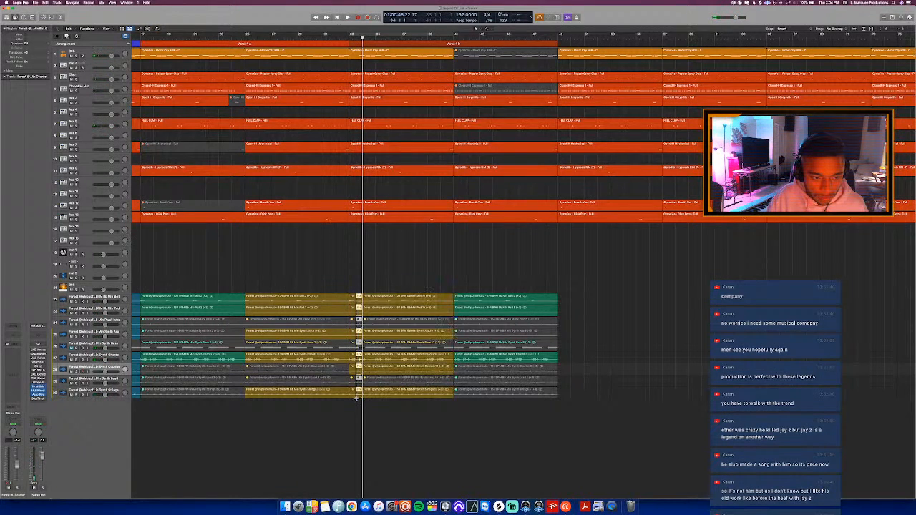
# - Play from around bar 32 to audition the drop in the melody at bar 33
pyautogui.click(337, 36)
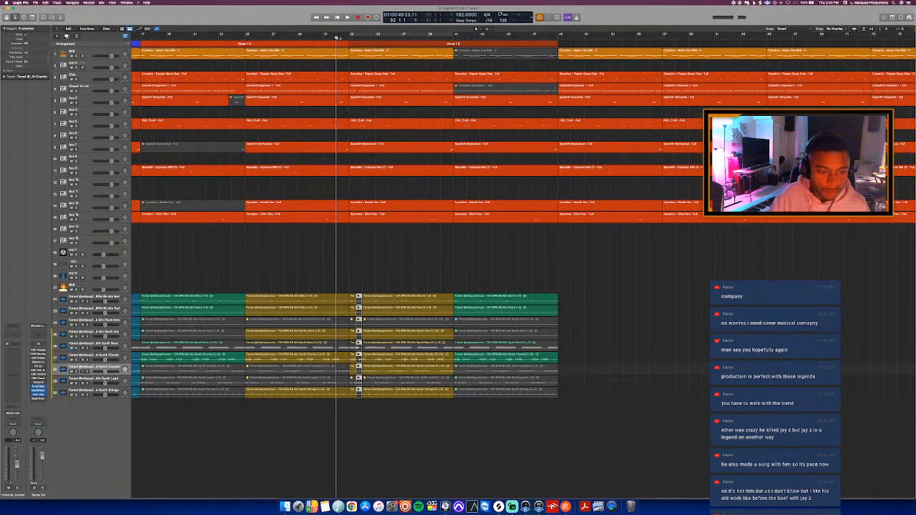
pyautogui.press('space')
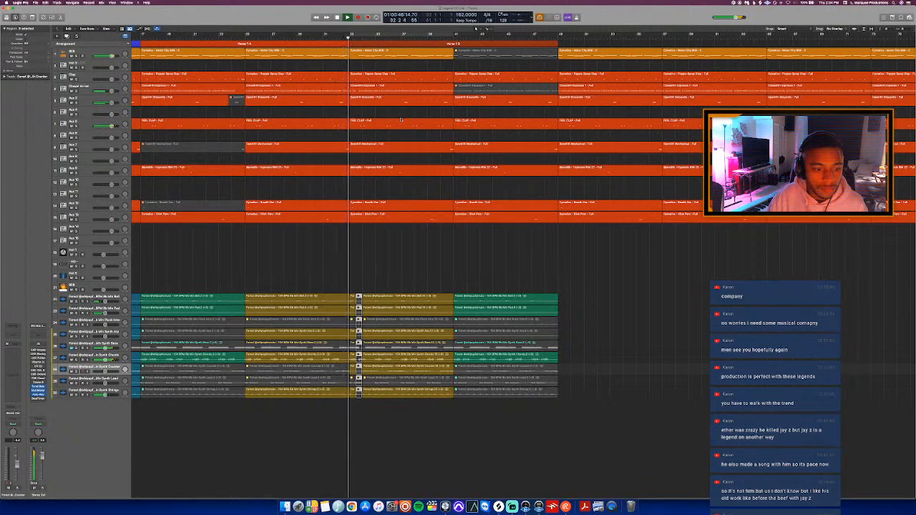
pyautogui.press('super+Left')
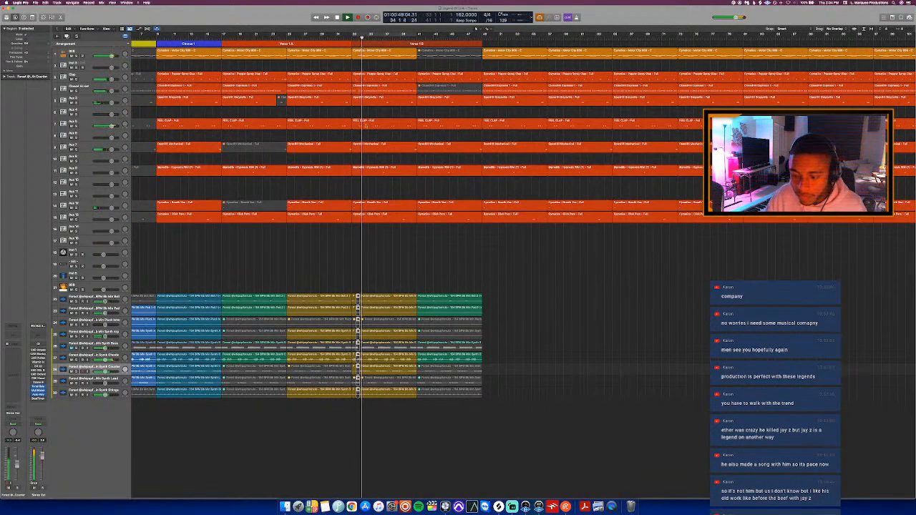
pyautogui.press('super+Right')
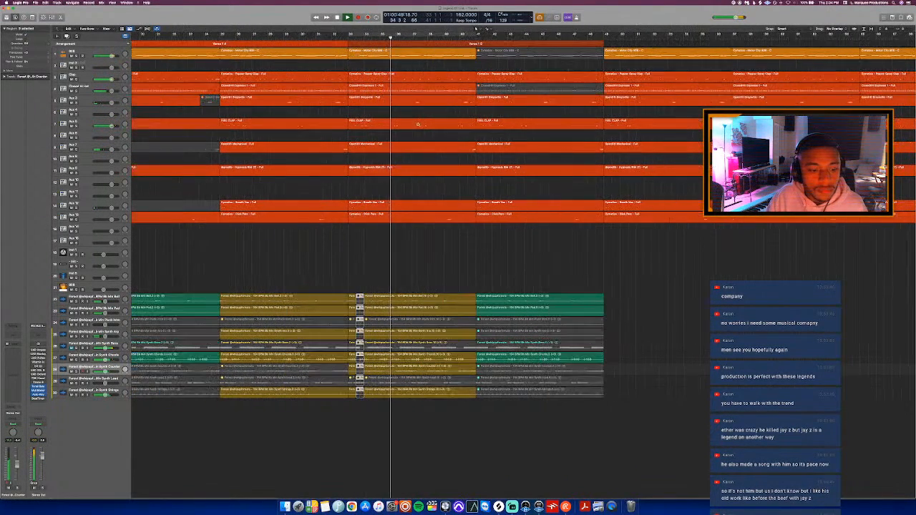
pyautogui.press('super+Right')
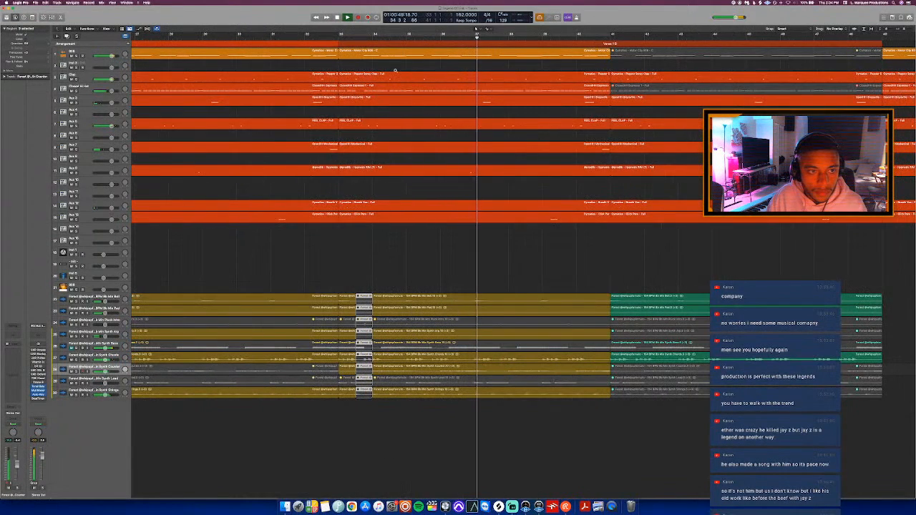
pyautogui.press('c')
pyautogui.press('c')
pyautogui.press('space')
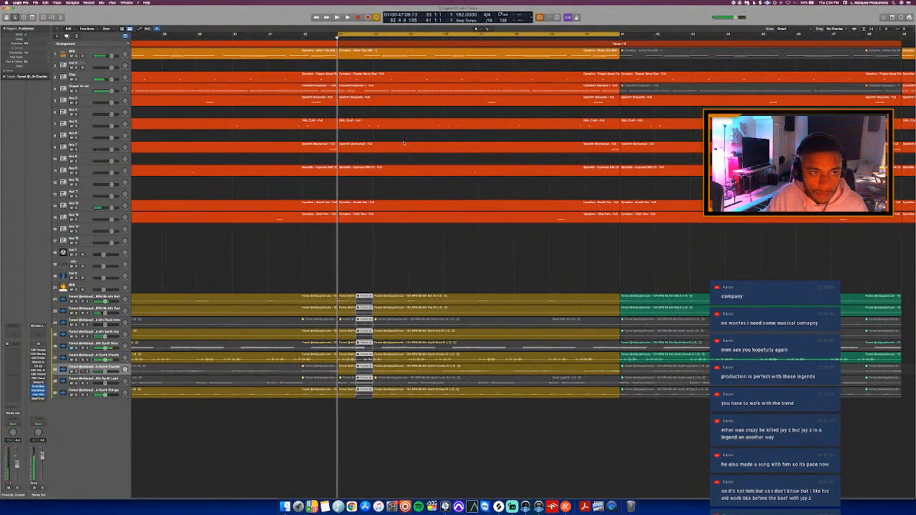
pyautogui.press('c')
pyautogui.press('space')
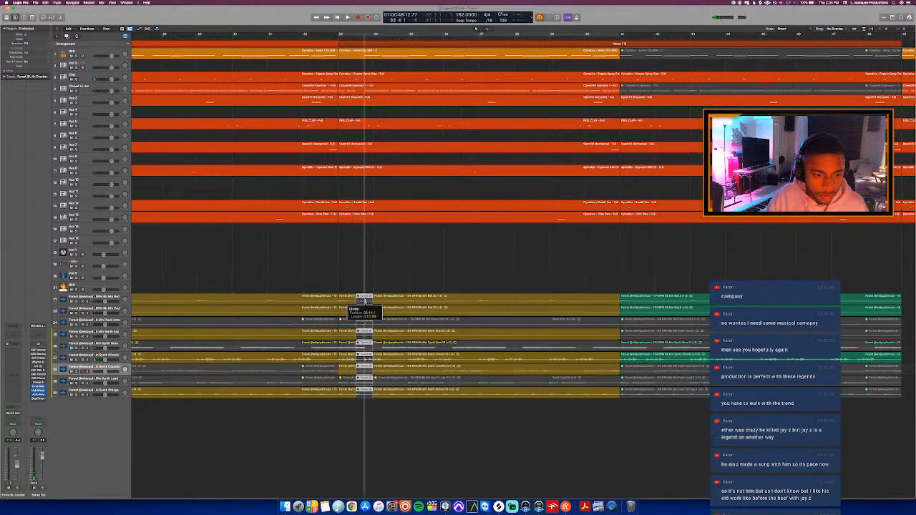
# - Split the muted melody slices at beat 4 of bar 33, unmute the beat 4 pieces and play the transition
pyautogui.hotkey('ctrl', 'm')
pyautogui.press('c')
pyautogui.press('space')
pyautogui.press('c')
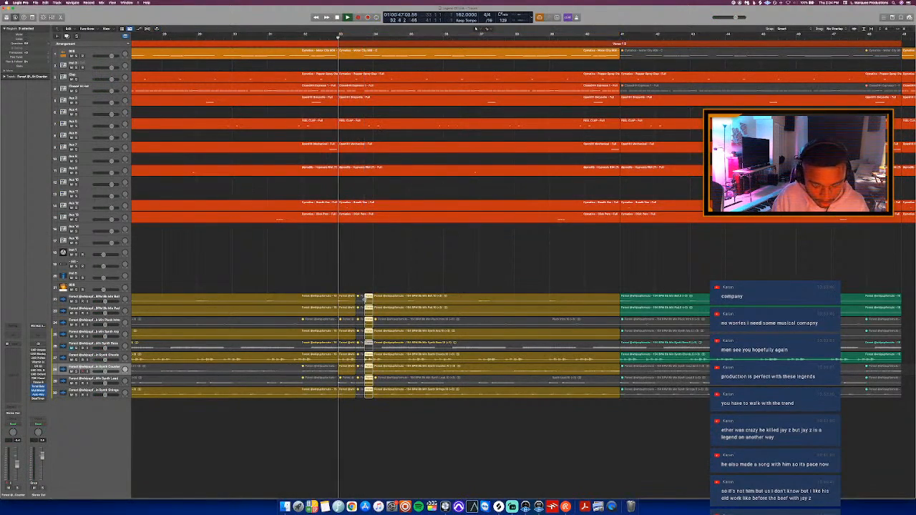
pyautogui.click(394, 280)
pyautogui.scroll(-1, 393, 282)
pyautogui.scroll(-1, 394, 282)
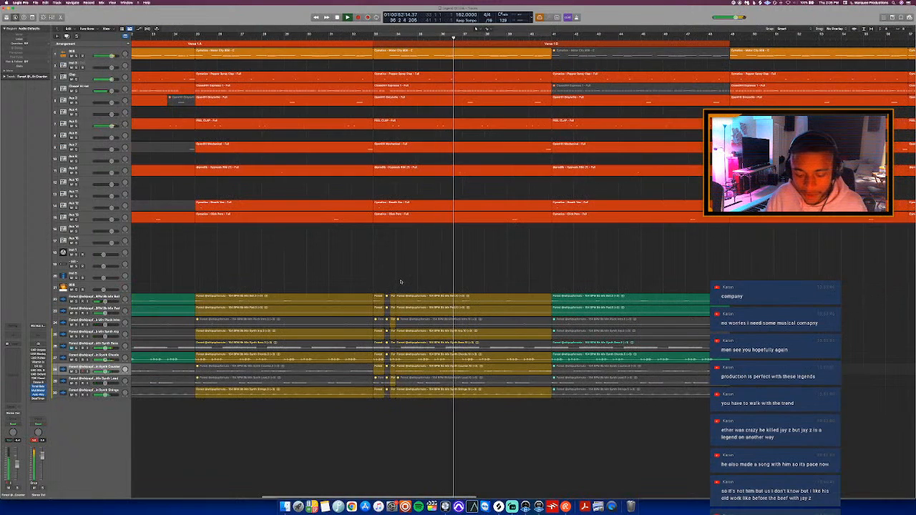
# - Mute the top green melody region at bar 41 and loop playback over bars 41 to 49
pyautogui.scroll(-3, 401, 281)
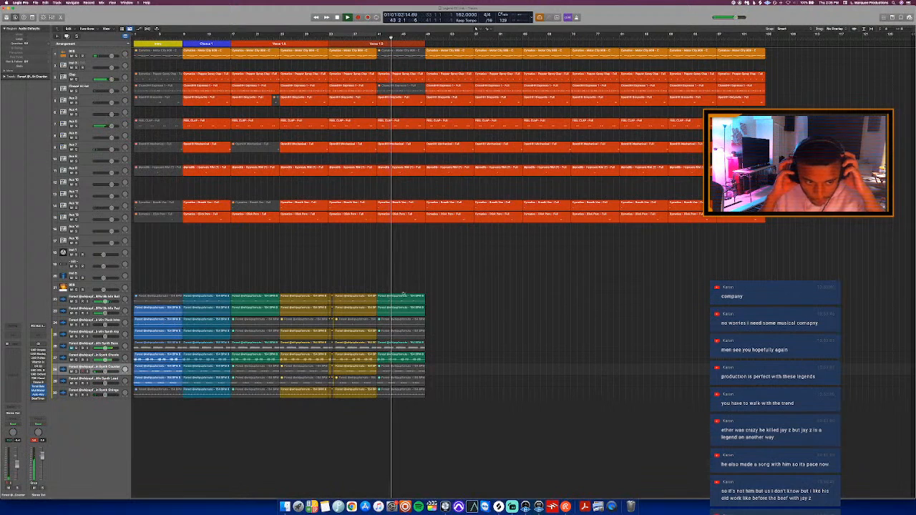
pyautogui.moveTo(402, 286); pyautogui.dragTo(403, 299)
pyautogui.hotkey('ctrl', 'm')
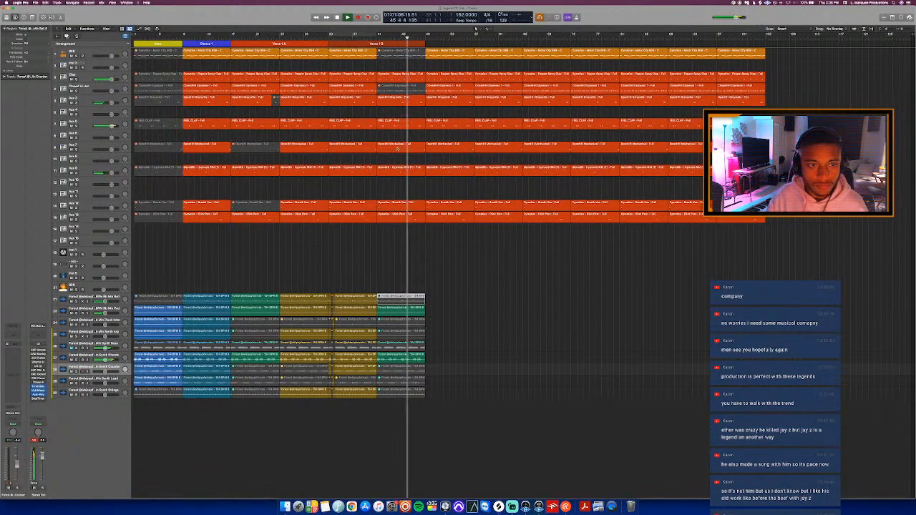
pyautogui.moveTo(377, 34); pyautogui.dragTo(425, 34)
pyautogui.press('space')
pyautogui.press('space')
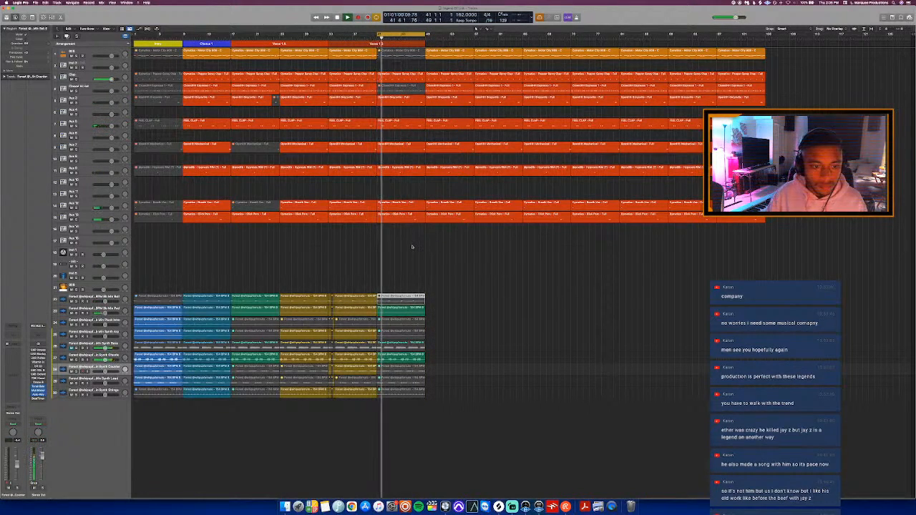
# - Mute the Hypnosis, Breath Vox and Click Perc regions and both open hat regions at bar 41
pyautogui.moveTo(411, 246); pyautogui.dragTo(402, 163)
pyautogui.hotkey('ctrl', 'm')
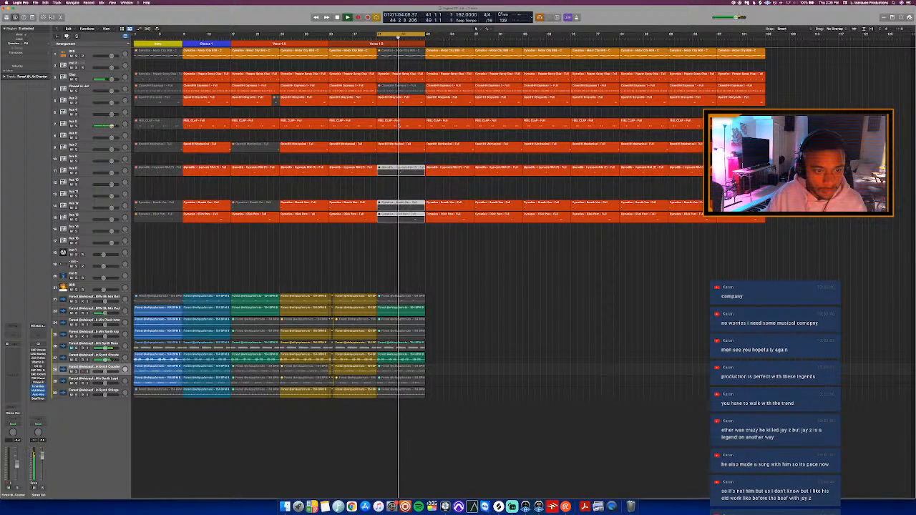
pyautogui.click(399, 100)
pyautogui.keyDown('shift'); pyautogui.click(395, 147); pyautogui.keyUp('shift')
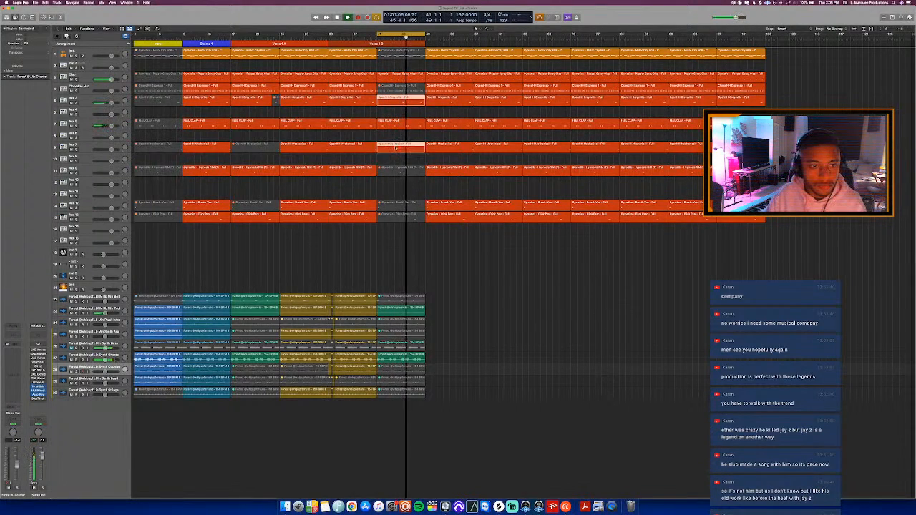
pyautogui.hotkey('ctrl', 'm')
# - Mute the last note of the Pepper Spray Clap region that starts at bar 41
pyautogui.click(417, 74)
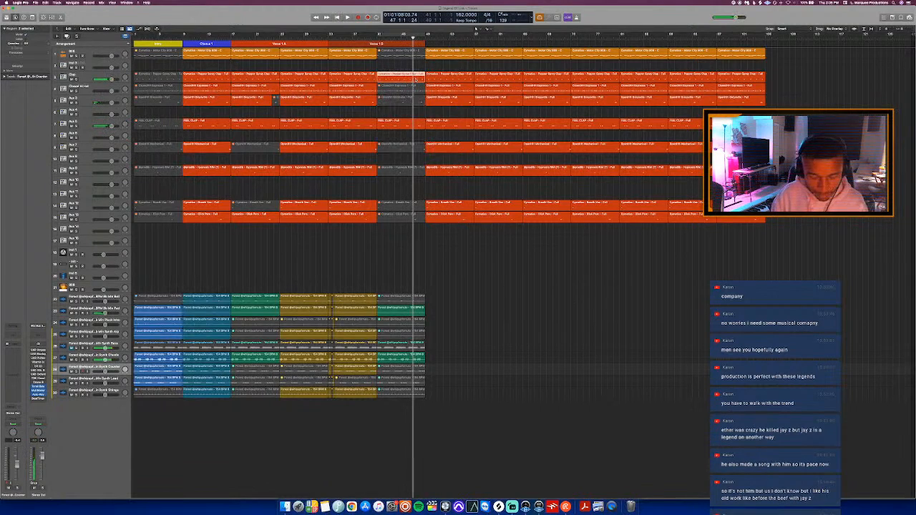
pyautogui.press('p')
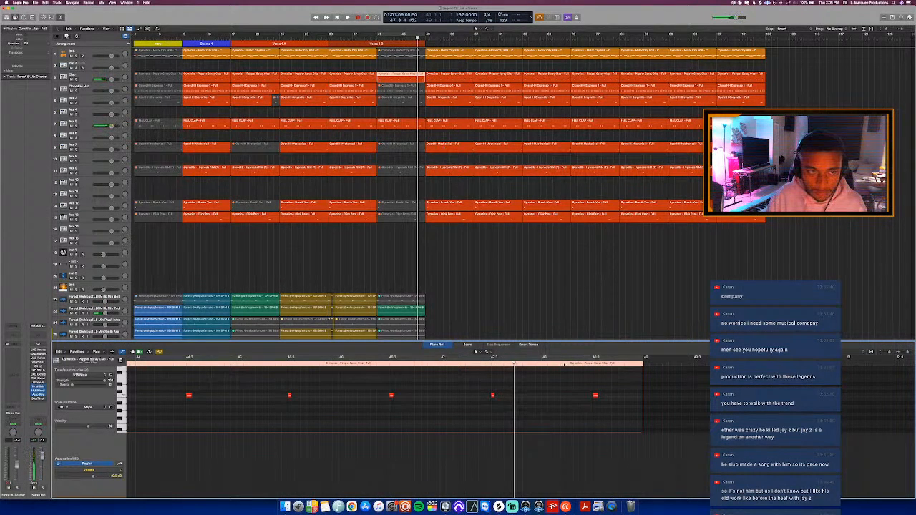
pyautogui.moveTo(564, 377); pyautogui.dragTo(629, 409)
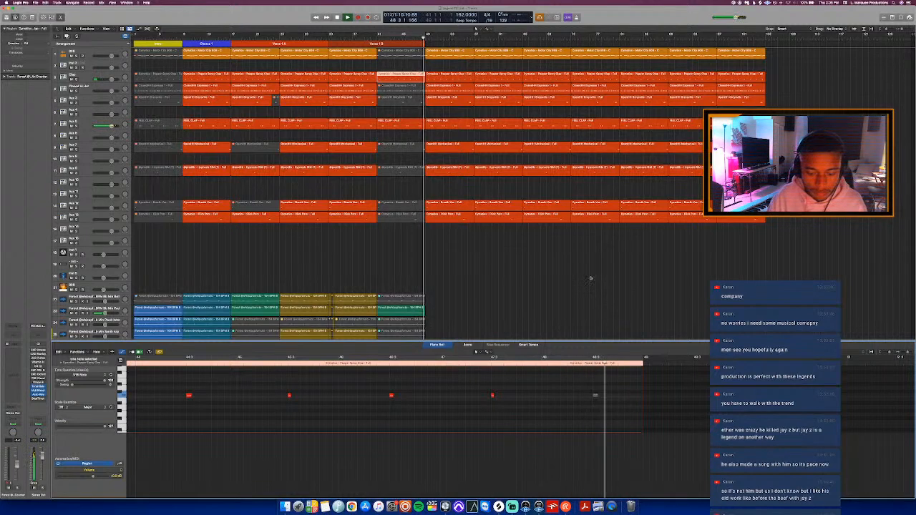
pyautogui.press('p')
# - Copy the Chorus 1 melody regions to bar 49 and add an arrangement marker there named Chorus 2
pyautogui.moveTo(192, 433); pyautogui.dragTo(440, 307)
pyautogui.click(419, 39)
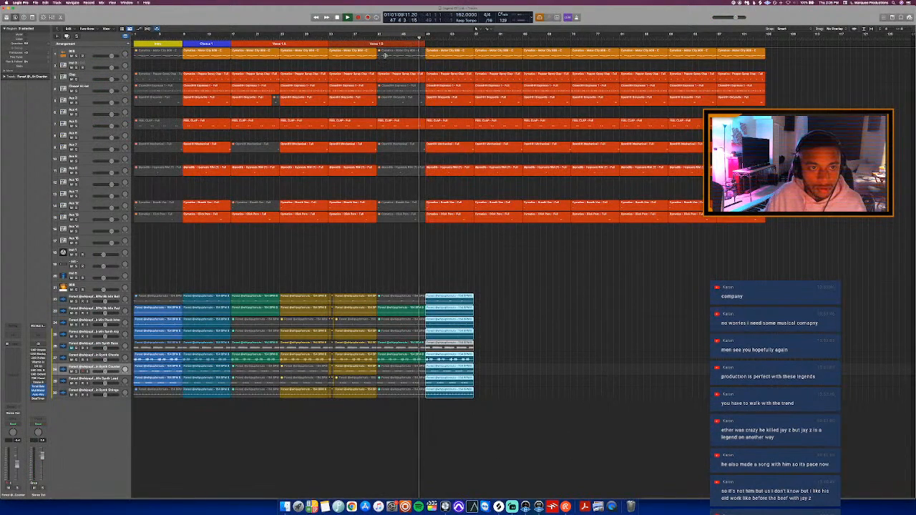
pyautogui.click(127, 44)
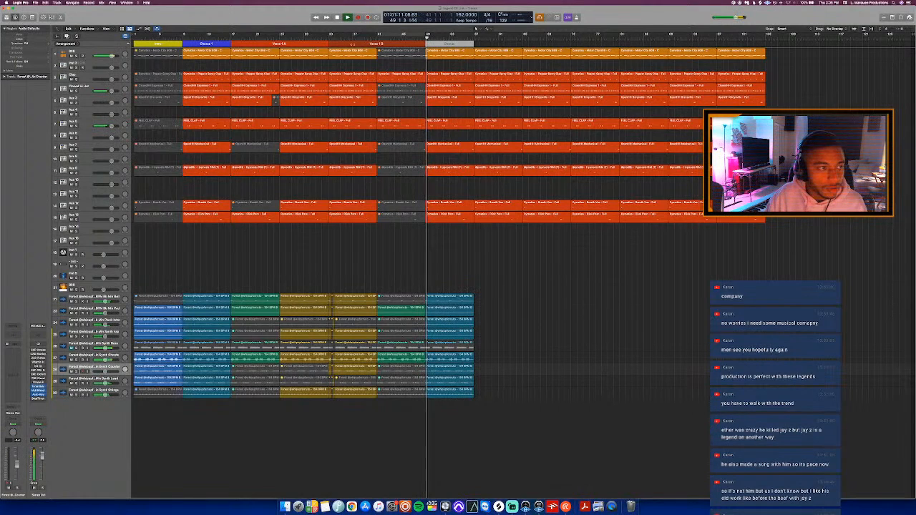
pyautogui.click(450, 43)
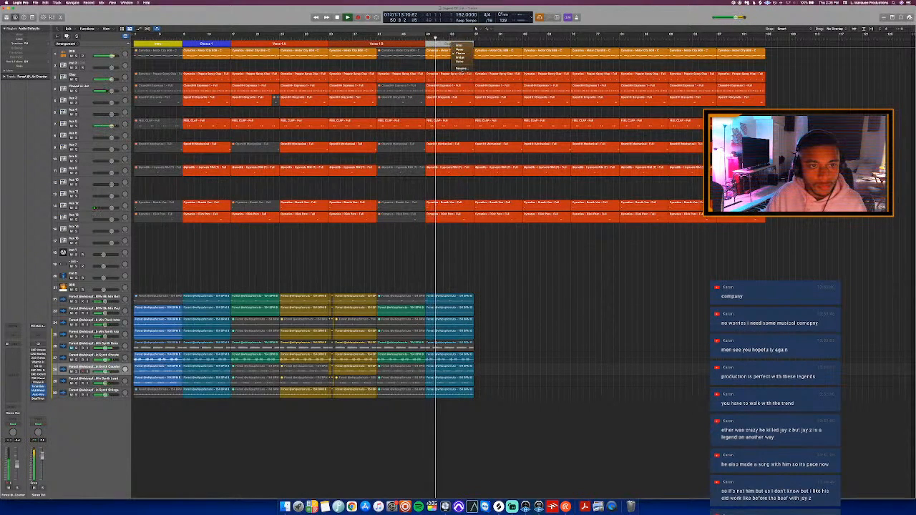
pyautogui.click(461, 69)
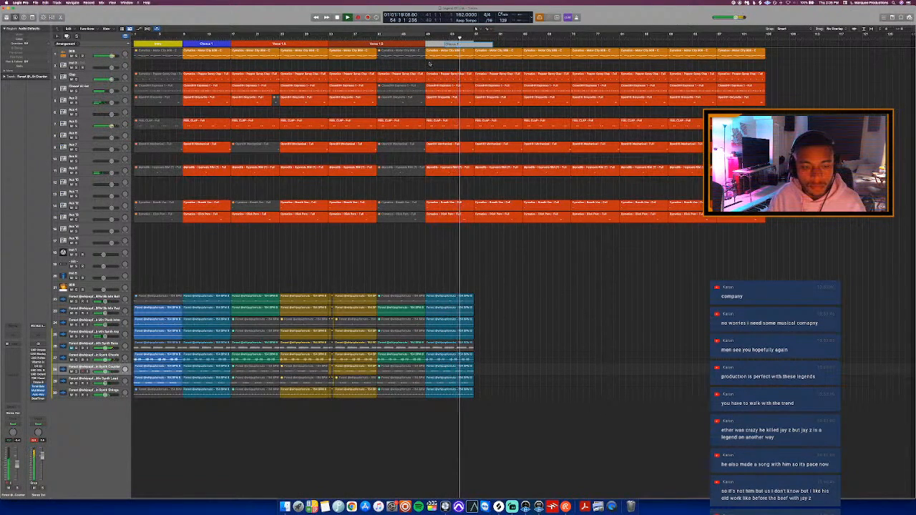
pyautogui.press('Return')
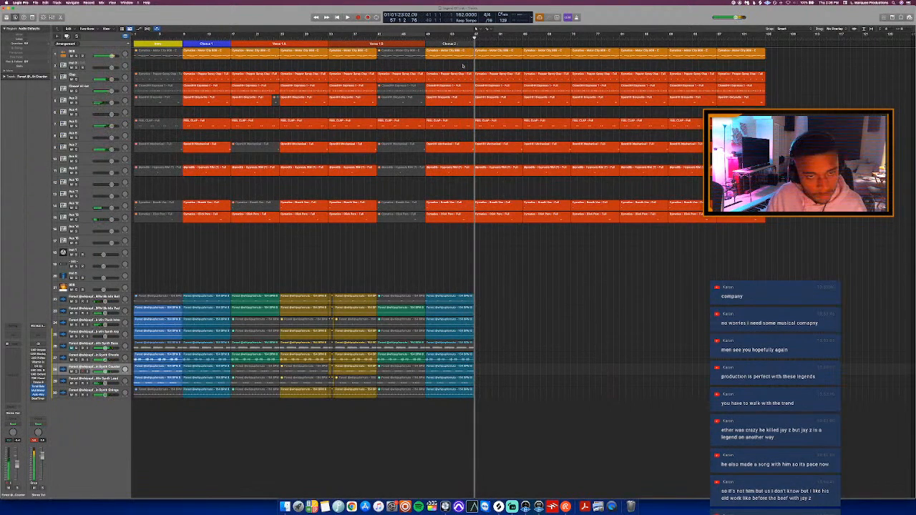
# - Play the transition into Chorus 2 and repeat its melody regions once at bar 57
pyautogui.click(420, 38)
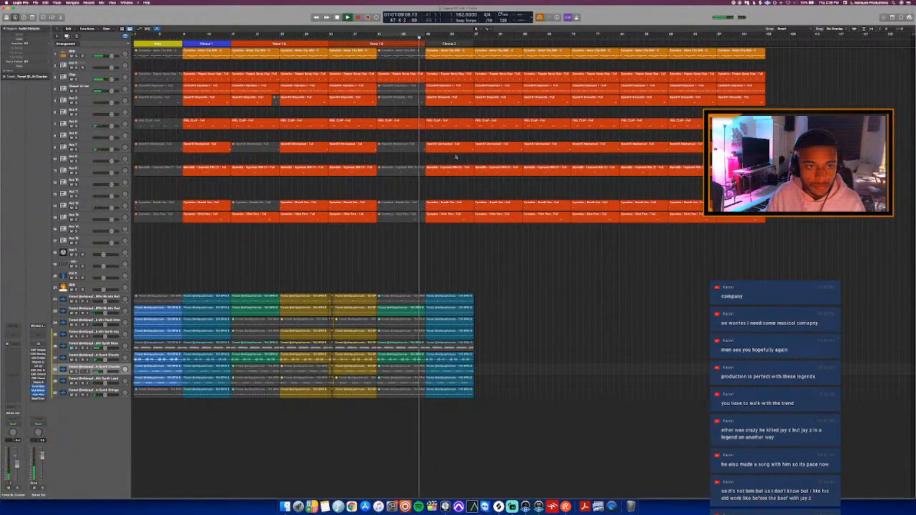
pyautogui.moveTo(486, 266); pyautogui.dragTo(451, 393)
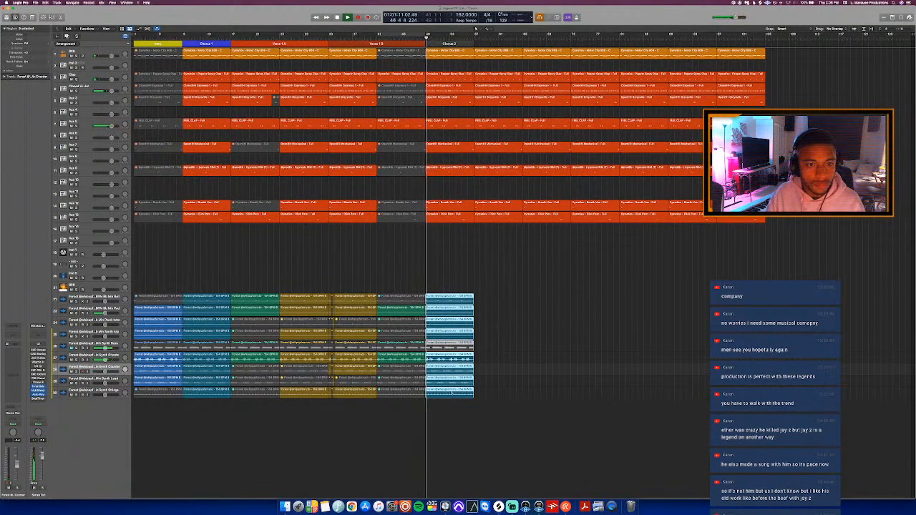
pyautogui.press('super+r')
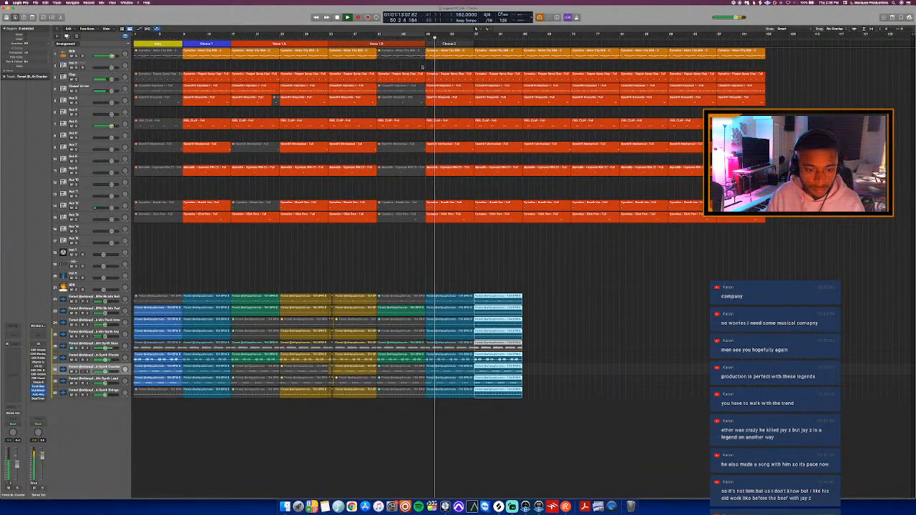
# - Add a chorus arrangement marker at bar 57 and name the two chorus sections Chorus 2 A and Chorus 2 B
pyautogui.click(128, 43)
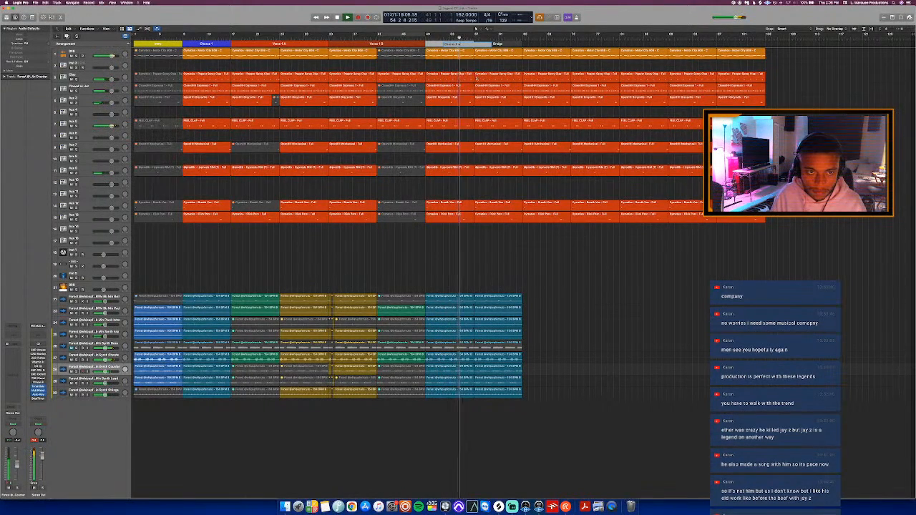
pyautogui.click(499, 44)
pyautogui.click(503, 49)
pyautogui.click(498, 44)
pyautogui.click(504, 53)
pyautogui.click(498, 44)
pyautogui.click(503, 68)
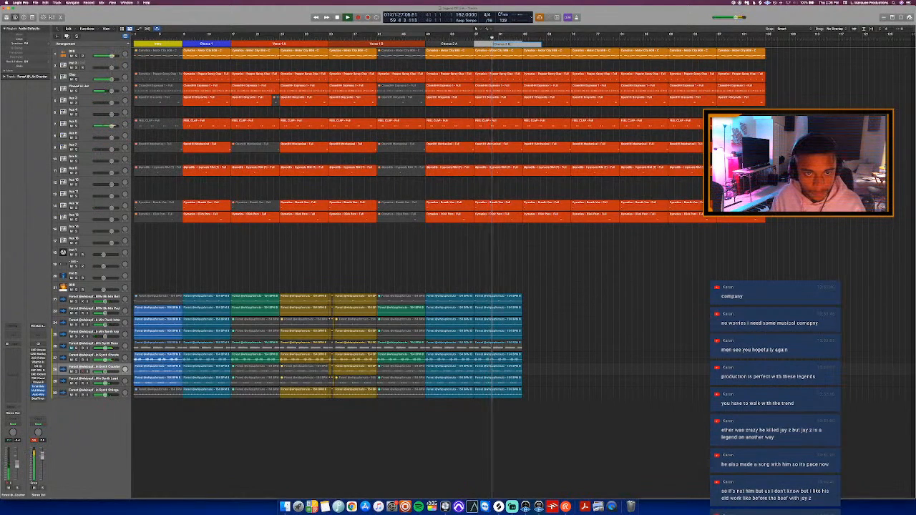
pyautogui.press('Return')
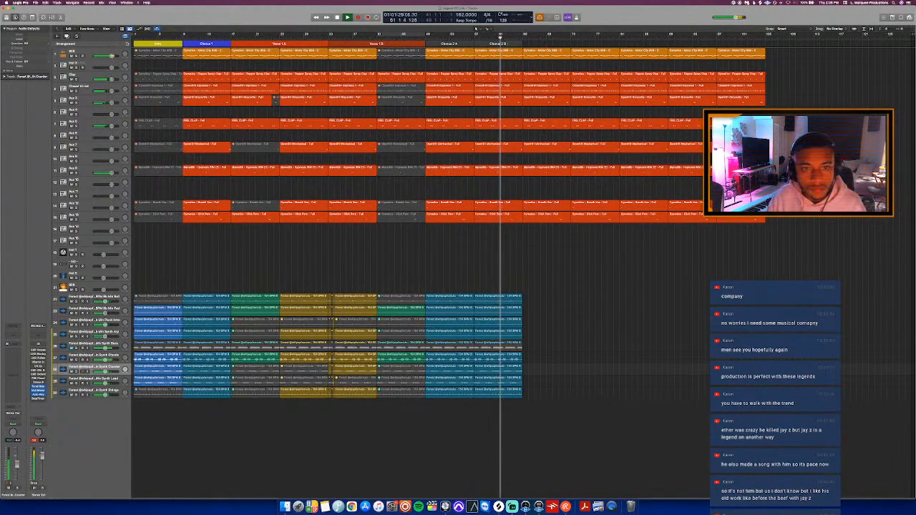
# - Add an arrangement marker at bar 65 named Verse 2 and copy the first green verse melody regions under it
pyautogui.click(127, 43)
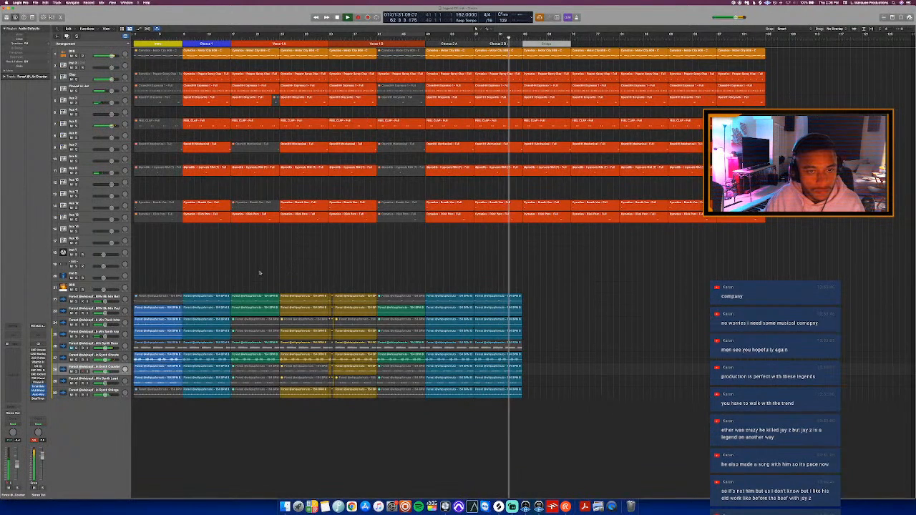
pyautogui.moveTo(248, 412); pyautogui.dragTo(255, 261)
pyautogui.moveTo(254, 299); pyautogui.dragTo(533, 311)
pyautogui.click(508, 38)
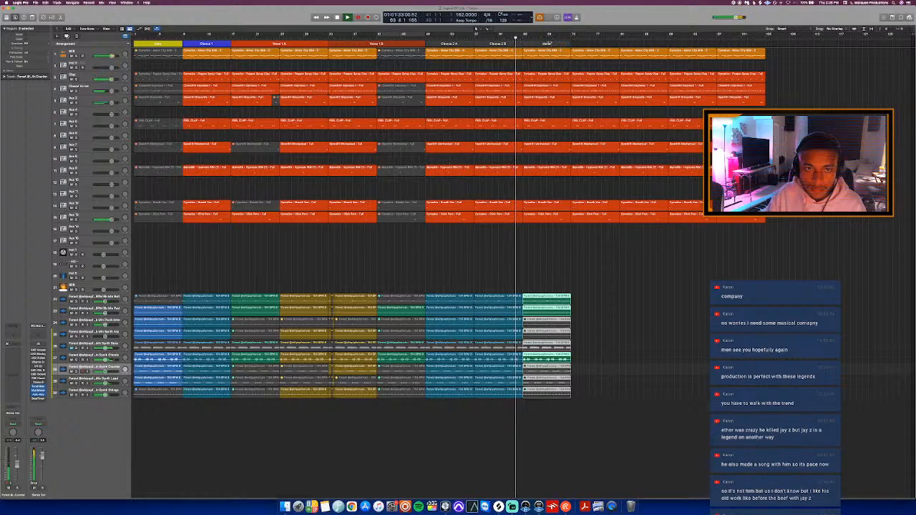
pyautogui.click(561, 68)
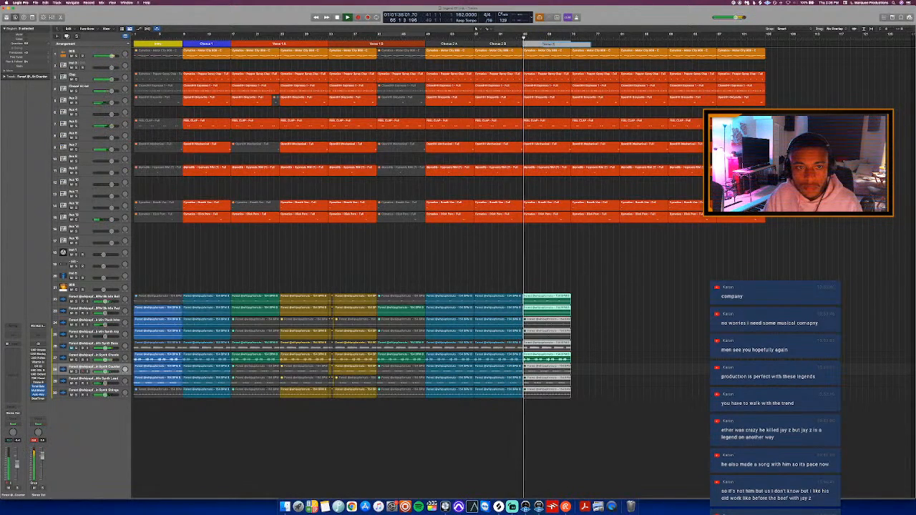
pyautogui.press('Return')
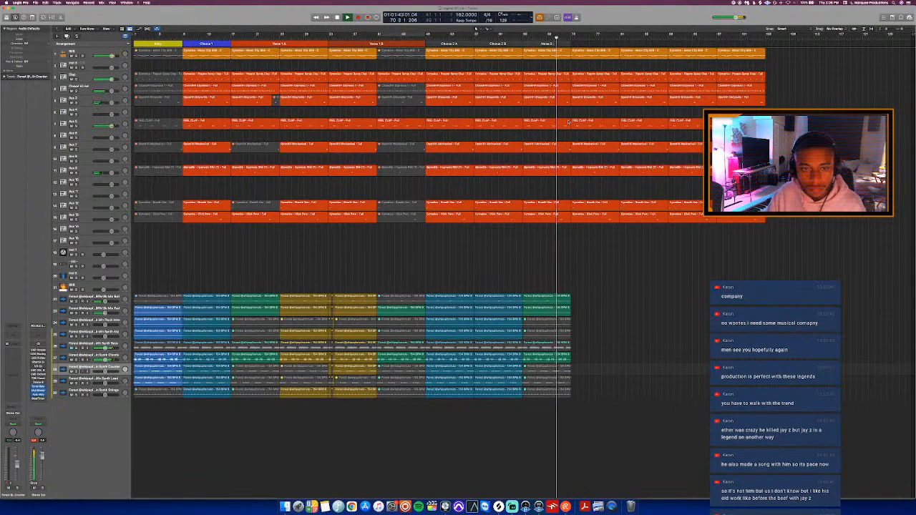
# - Mute the Breath Vox region in Verse 2 and replay the transition from around bar 62
pyautogui.click(540, 204)
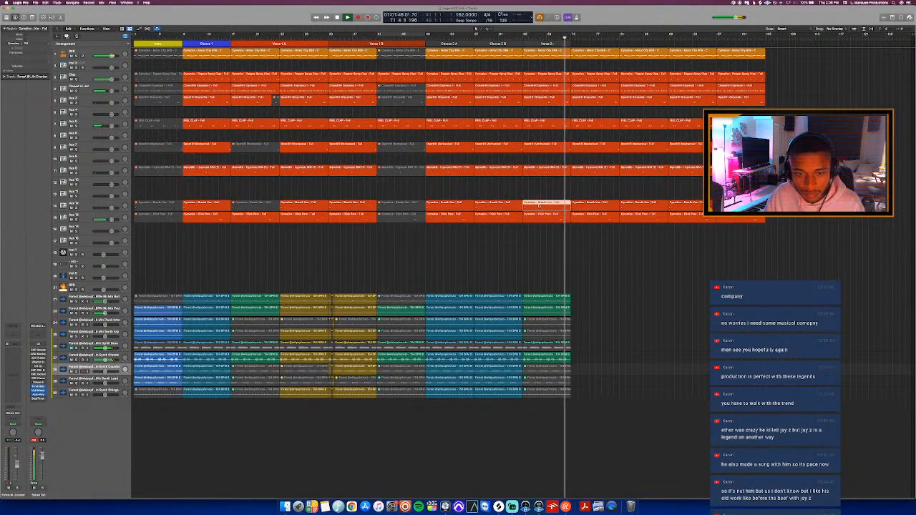
pyautogui.press('space')
pyautogui.moveTo(525, 39); pyautogui.dragTo(509, 43)
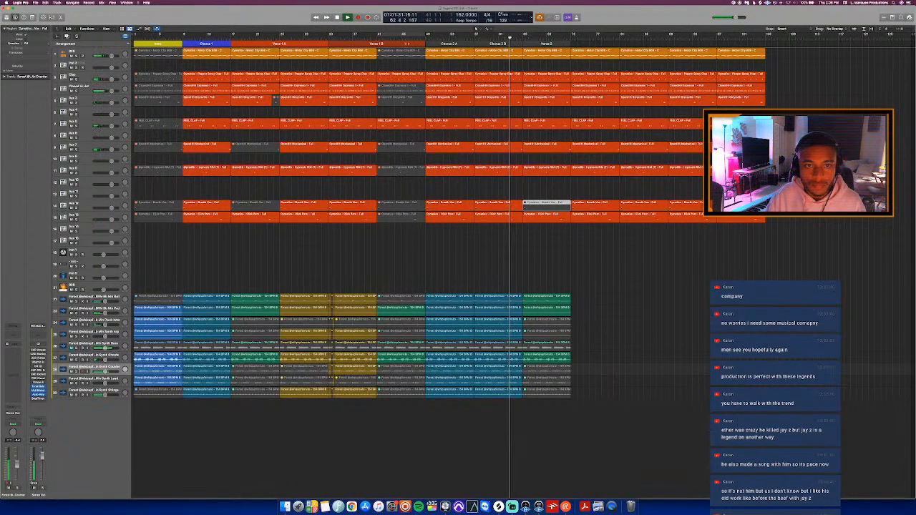
# - Colour the Chorus 2 A arrangement marker blue and the Chorus 2 B marker a darker blue
pyautogui.hotkey('alt', 'c')
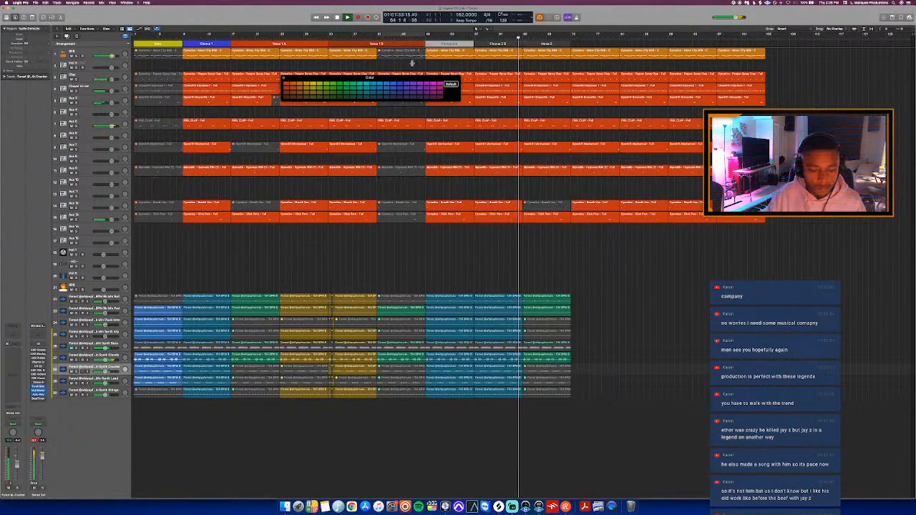
pyautogui.click(399, 85)
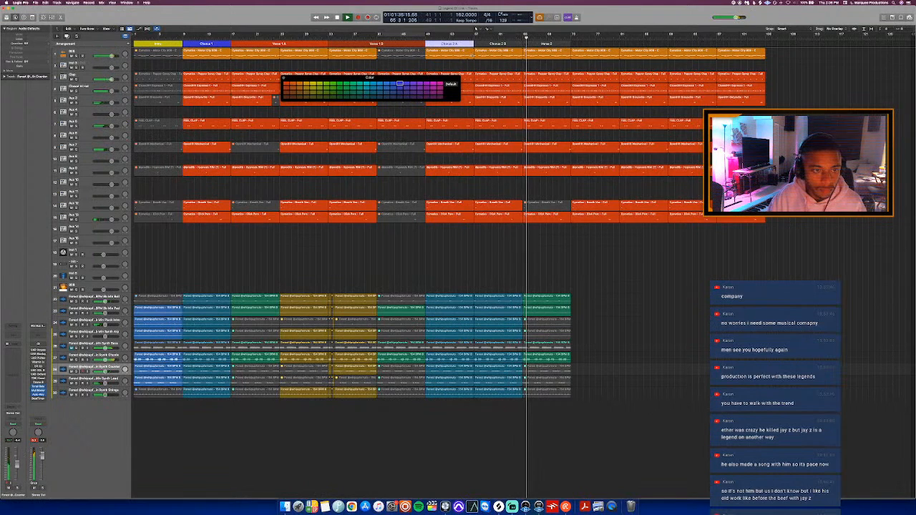
pyautogui.click(494, 45)
pyautogui.click(400, 87)
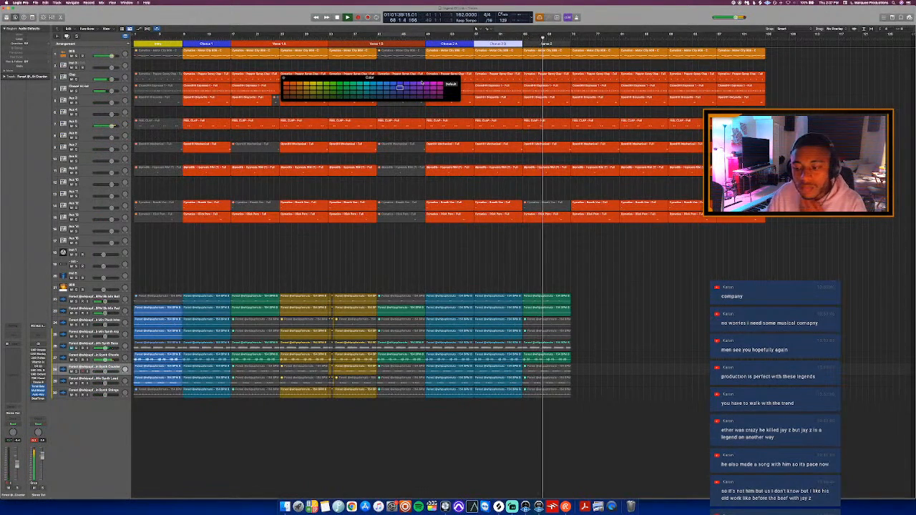
# - Mute the two open hat regions in Verse 2
pyautogui.click(561, 63)
pyautogui.click(546, 146)
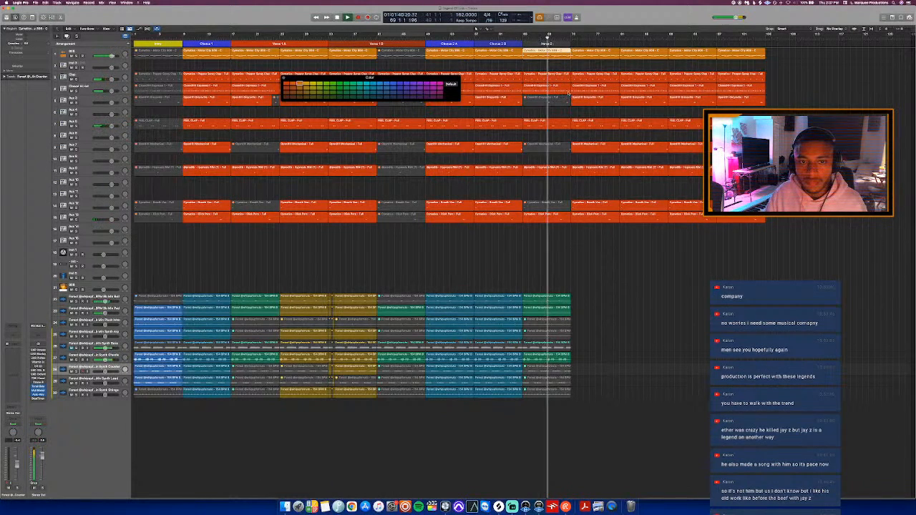
# - Open the 808 region of Verse 2 in the Piano Roll, hide its automation, and play the section's final bars
pyautogui.press('p')
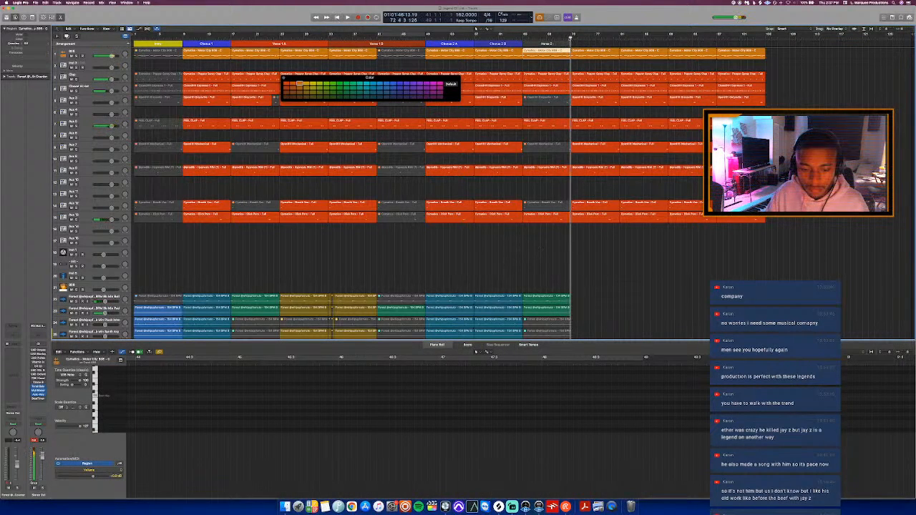
pyautogui.press('space')
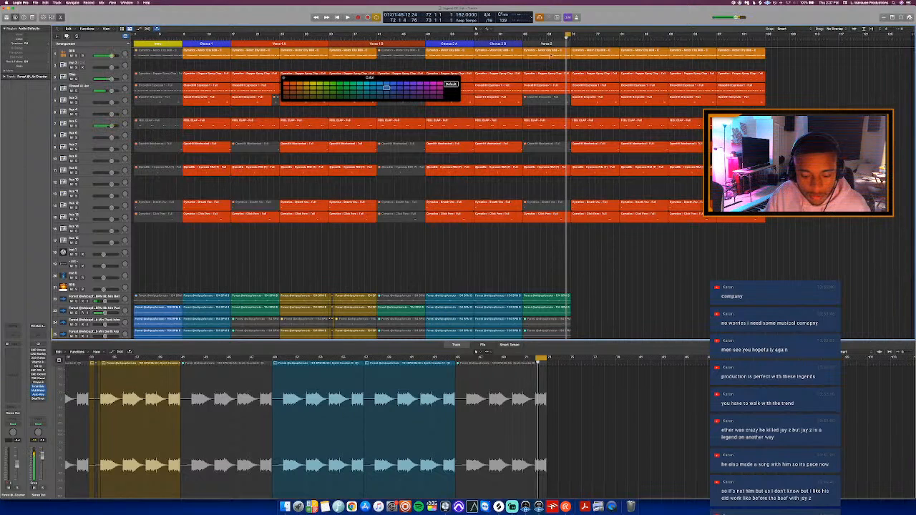
pyautogui.click(550, 56)
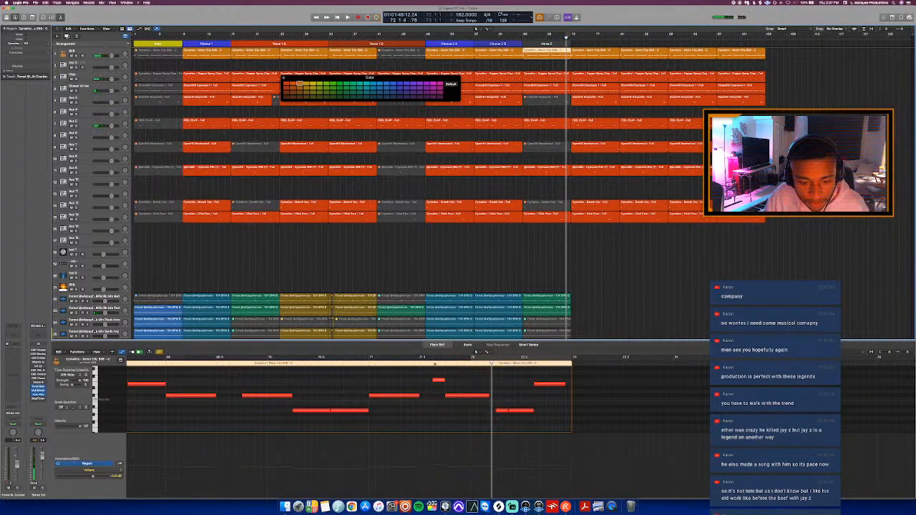
pyautogui.click(423, 363)
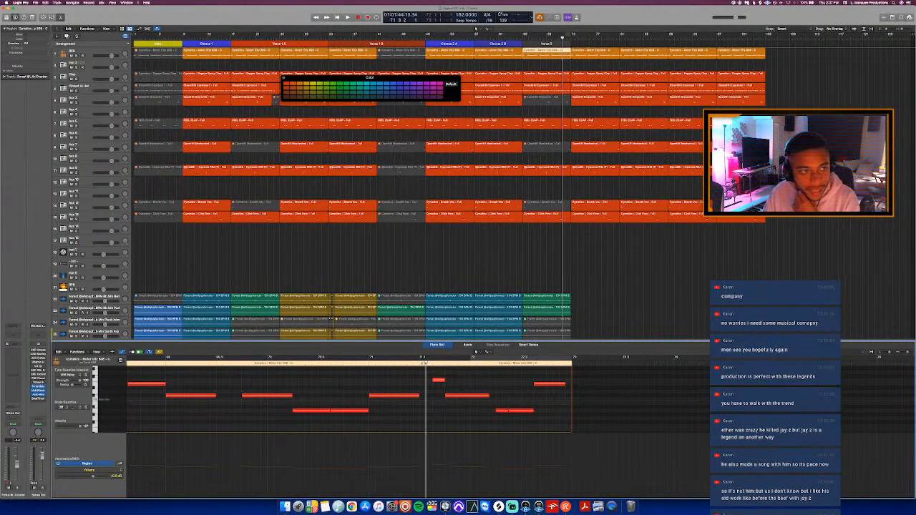
pyautogui.click(270, 56)
pyautogui.click(554, 57)
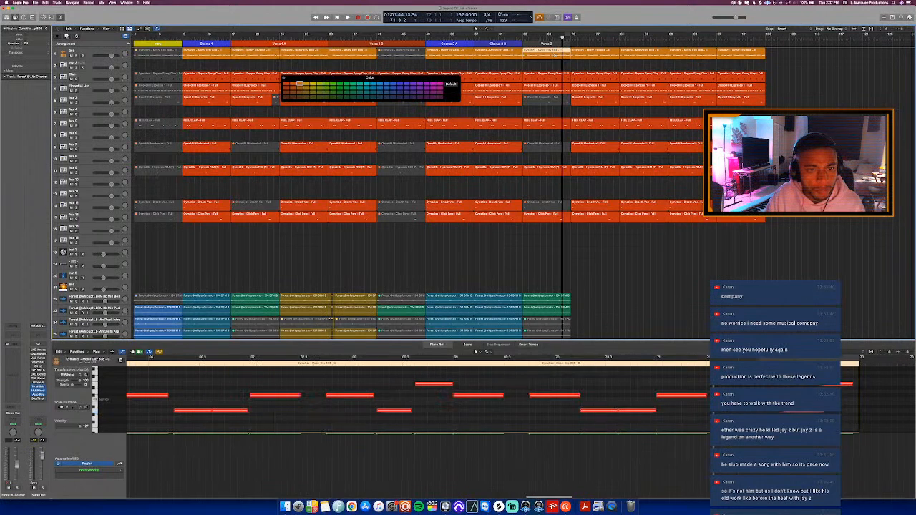
pyautogui.hscroll(5, 659, 372)
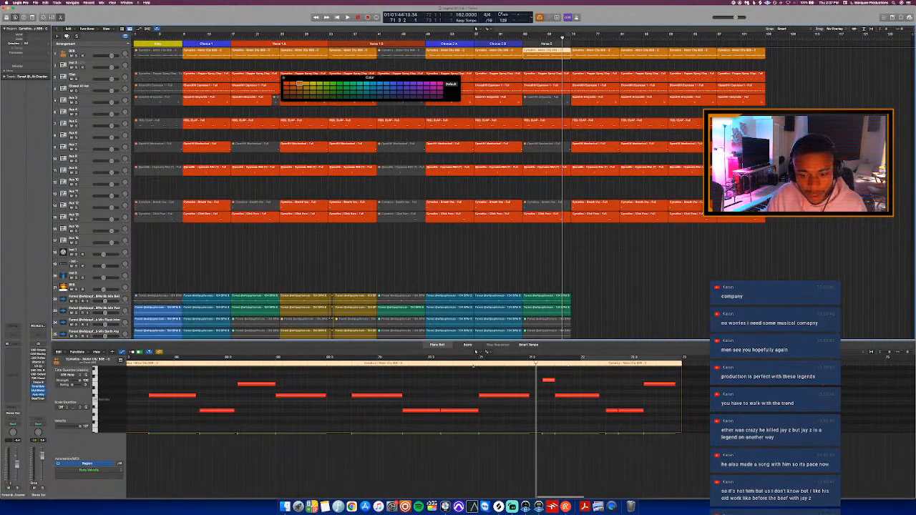
pyautogui.click(473, 362)
pyautogui.click(123, 352)
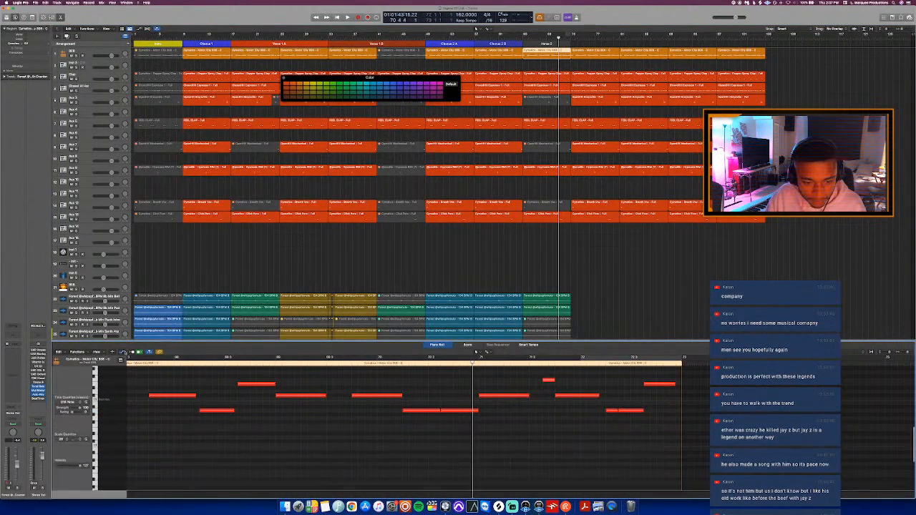
pyautogui.press('space')
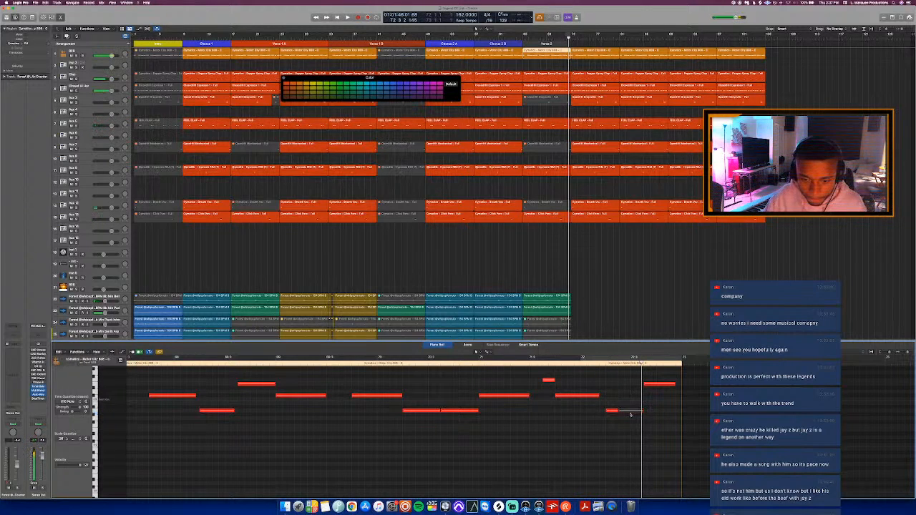
# - Merge the last two low 808 notes of Verse 2 into one shorter note and start the final high note later
pyautogui.click(580, 363)
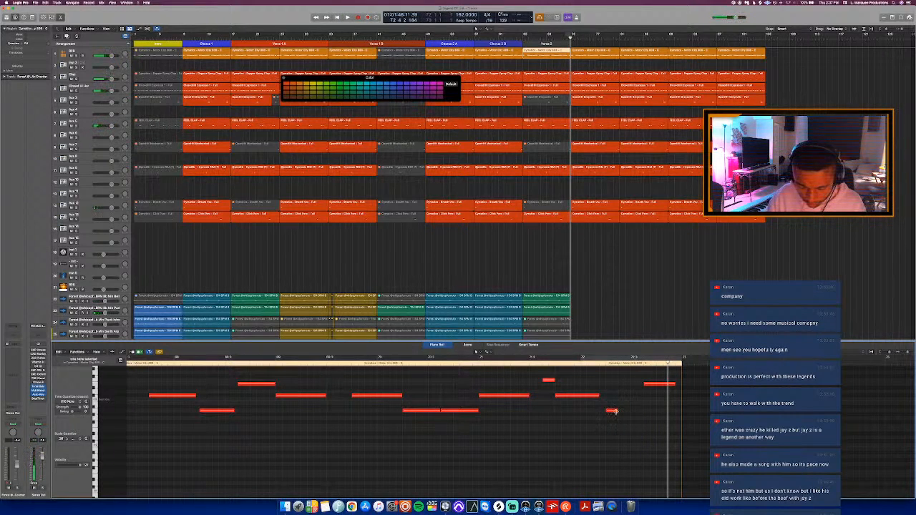
pyautogui.click(579, 362)
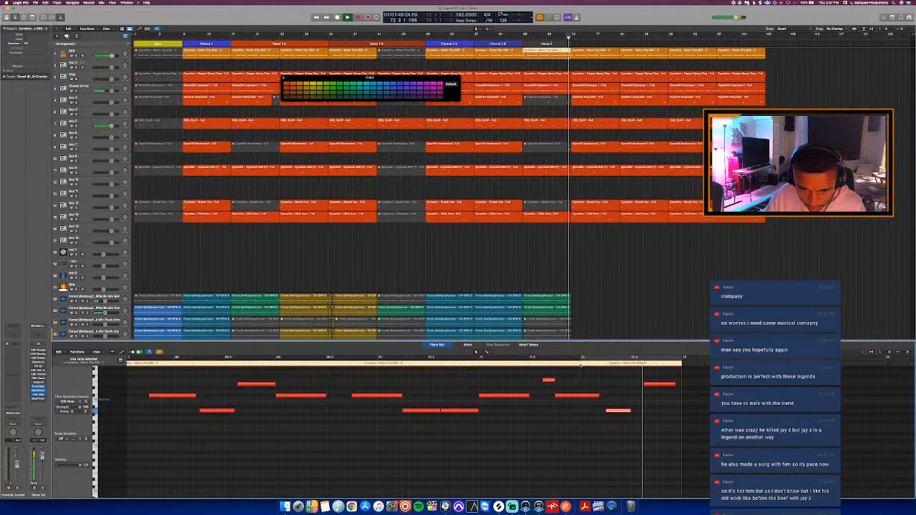
pyautogui.scroll(3, 650, 392)
pyautogui.moveTo(636, 384); pyautogui.dragTo(653, 396)
pyautogui.click(550, 362)
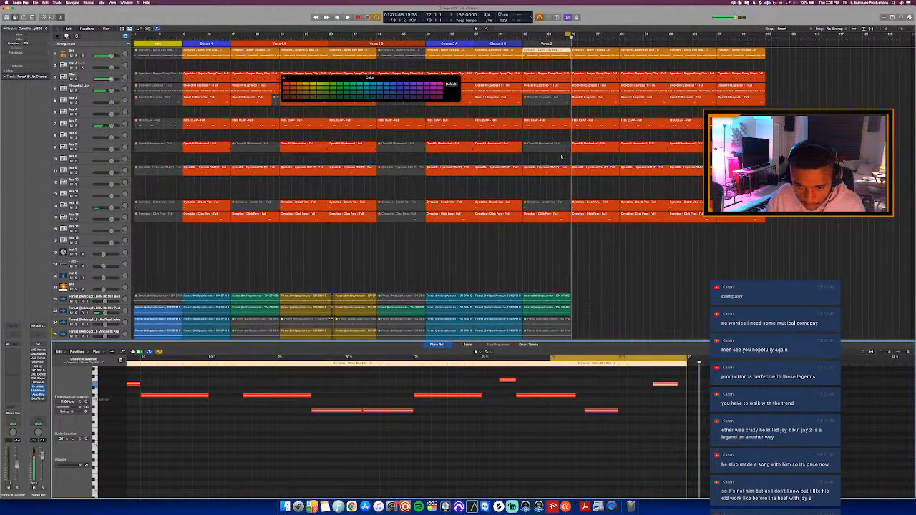
pyautogui.press('p')
pyautogui.click(284, 78)
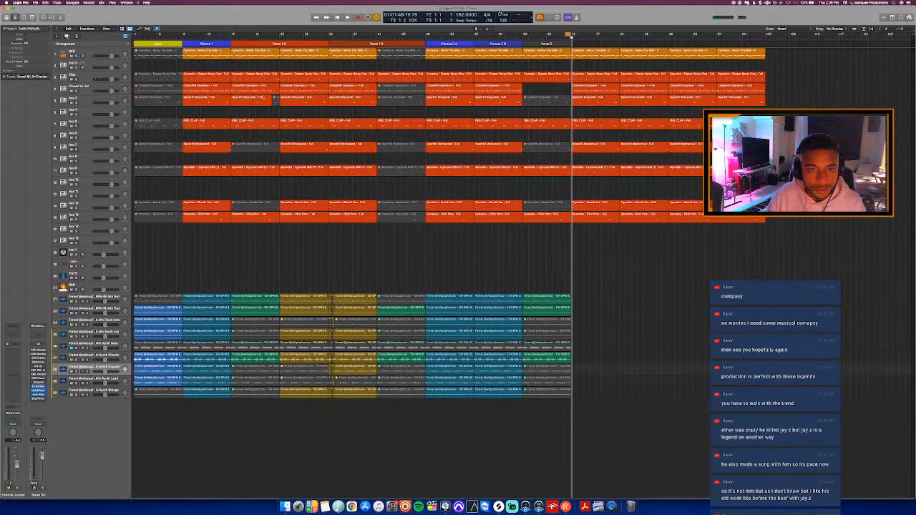
# - Replay the end of Verse 2 and inspect its closed hi-hat and FEEL CLAP regions
pyautogui.moveTo(425, 85); pyautogui.dragTo(548, 87)
pyautogui.press('space')
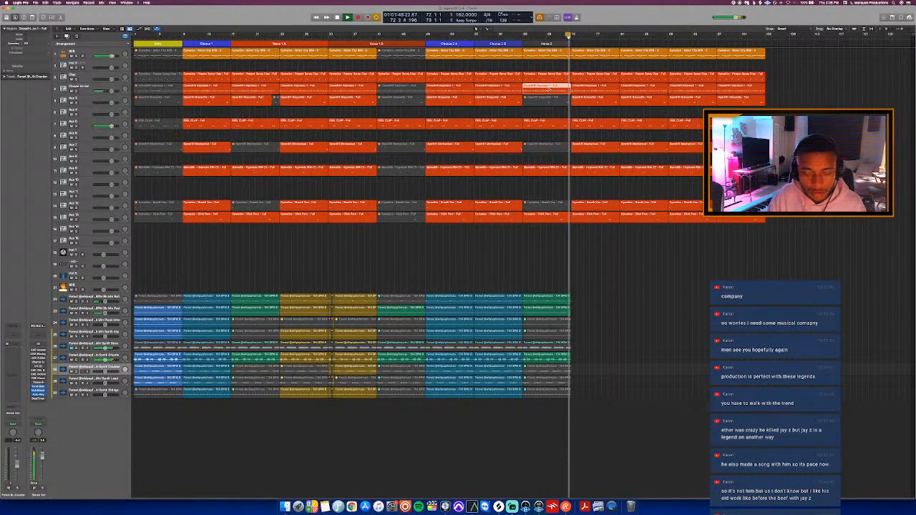
pyautogui.press('space')
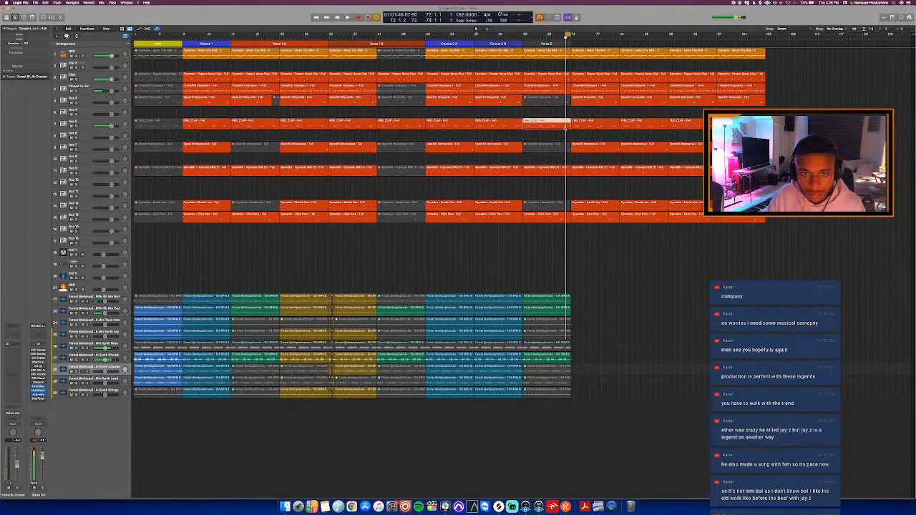
pyautogui.doubleClick(565, 127)
pyautogui.press('space')
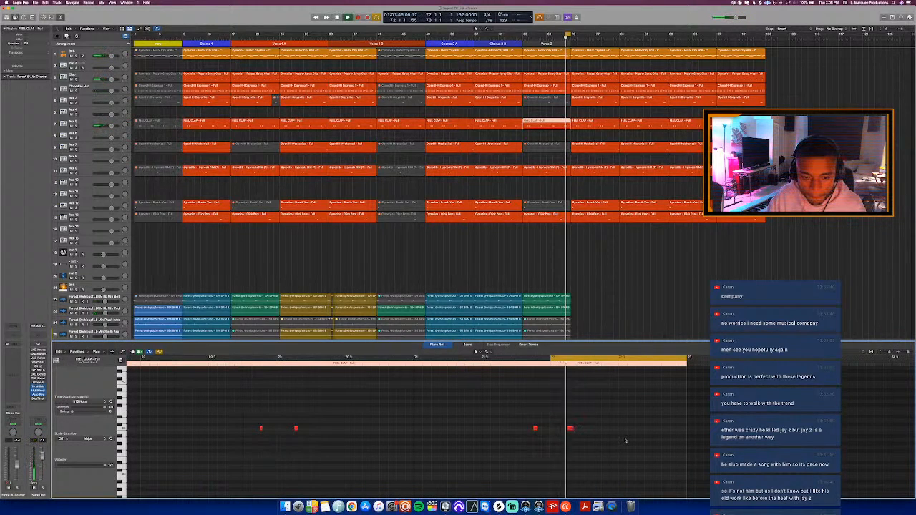
# - Try an extra note near the end of bar 72 in the Pepper Spray region of Verse 2
pyautogui.click(553, 79)
pyautogui.click(657, 431)
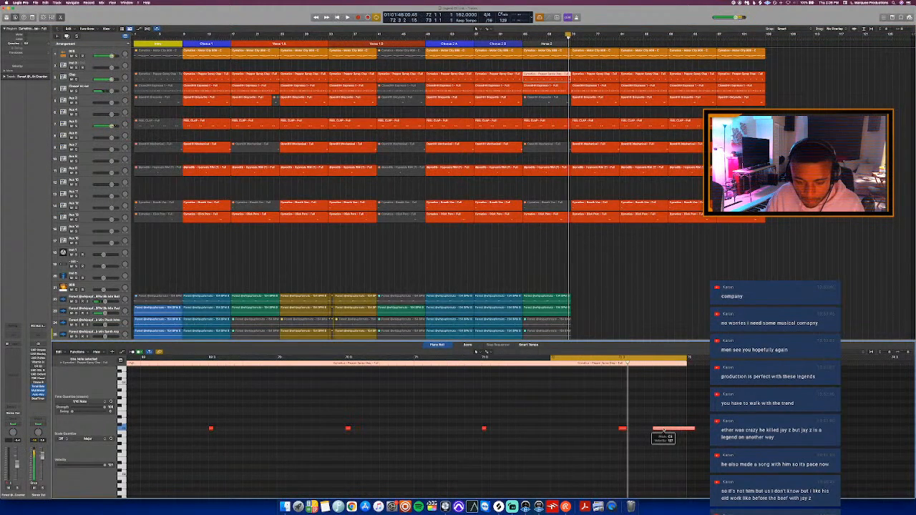
pyautogui.press('Delete')
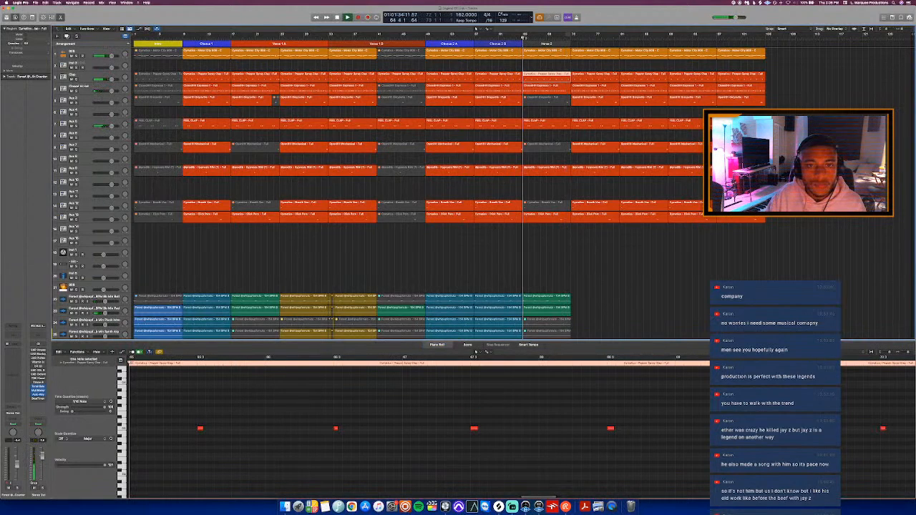
# - Colour the Verse 2 arrangement marker red and extend it to bar 81
pyautogui.hotkey('alt', 'c')
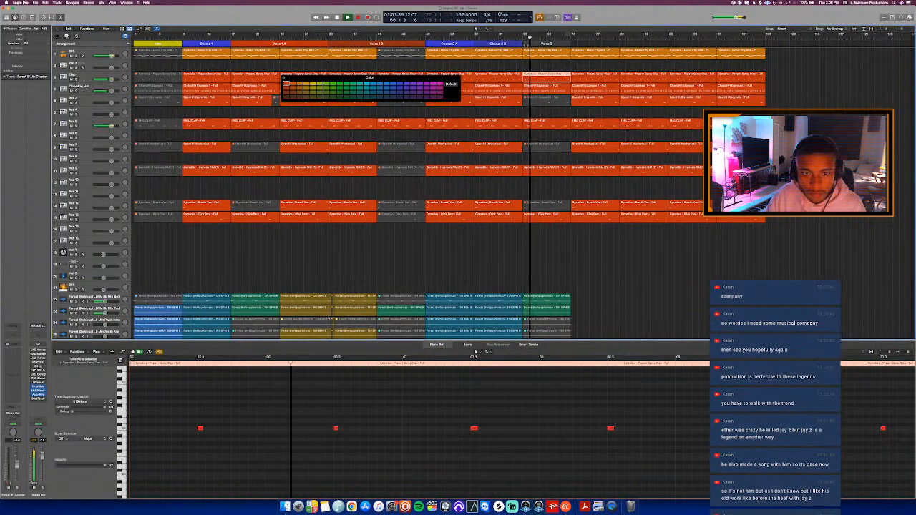
pyautogui.click(546, 43)
pyautogui.click(287, 83)
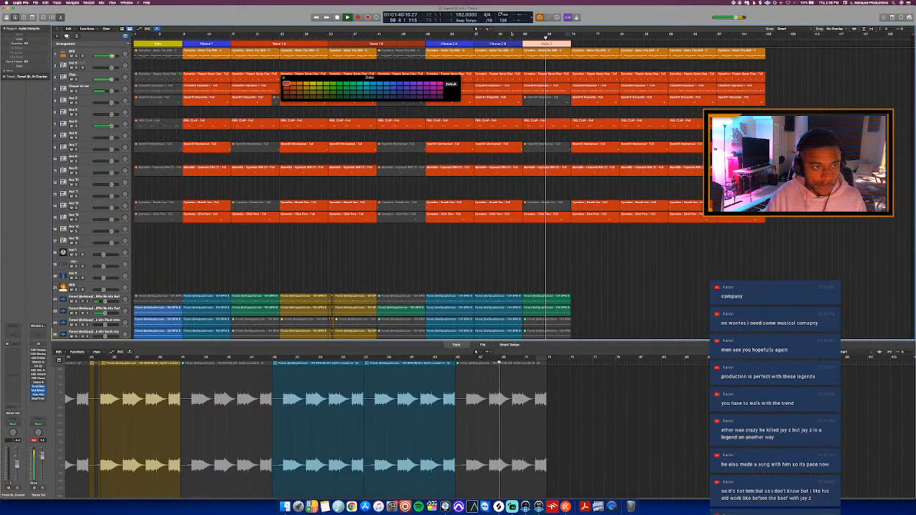
pyautogui.moveTo(570, 46); pyautogui.dragTo(619, 53)
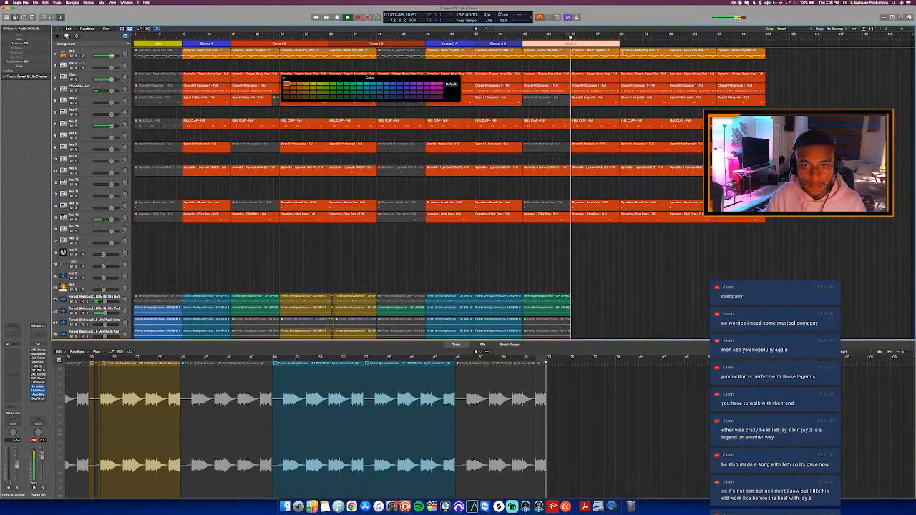
pyautogui.press('e')
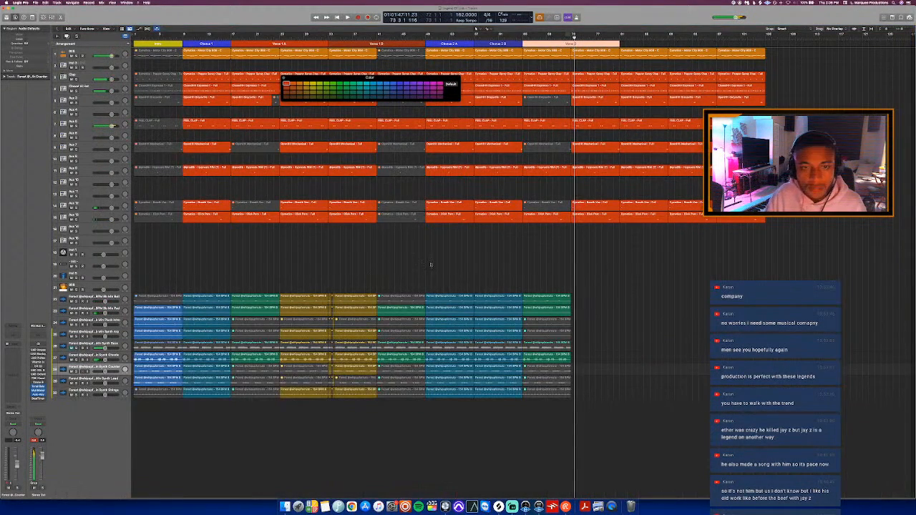
# - Copy the melody regions from the yellow Verse 1 block through Chorus 2 and paste them at bar 73
pyautogui.moveTo(287, 273); pyautogui.dragTo(367, 420)
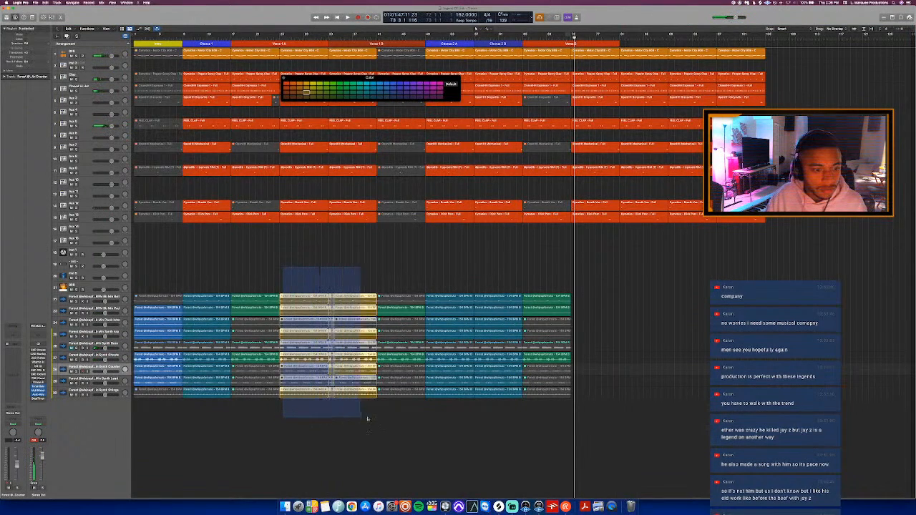
pyautogui.moveTo(463, 438); pyautogui.dragTo(510, 447)
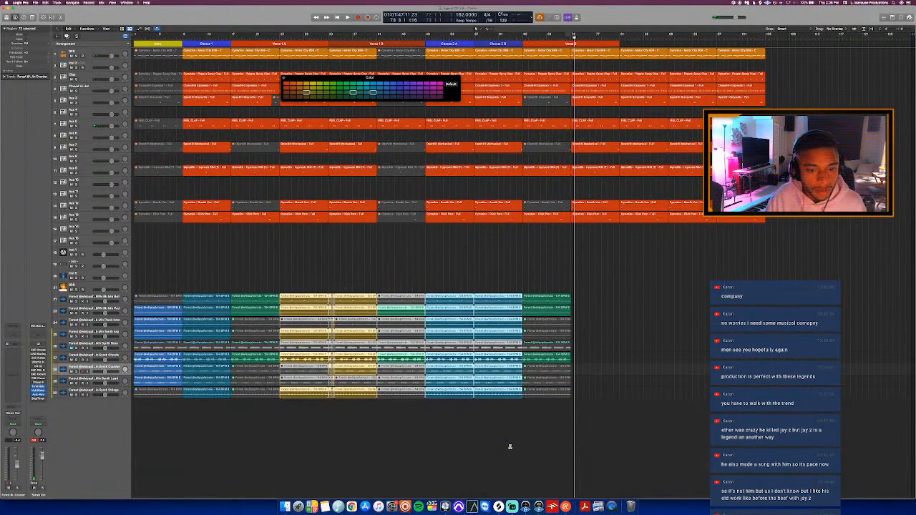
pyautogui.moveTo(574, 38); pyautogui.dragTo(571, 37)
pyautogui.press('super+v')
pyautogui.click(553, 35)
pyautogui.click(627, 274)
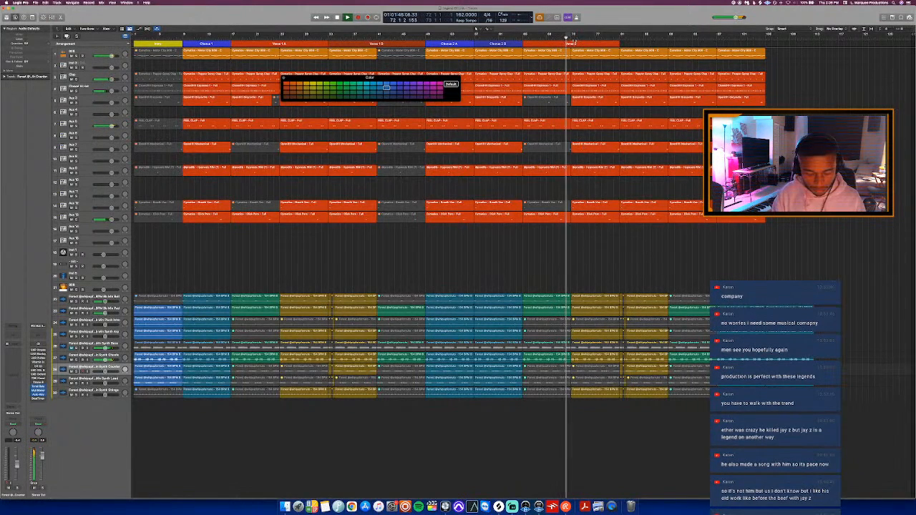
# - Rename the Verse 2 arrangement marker as Verse 2 A and add a Chorus marker after it at bar 81
pyautogui.click(577, 44)
pyautogui.click(586, 68)
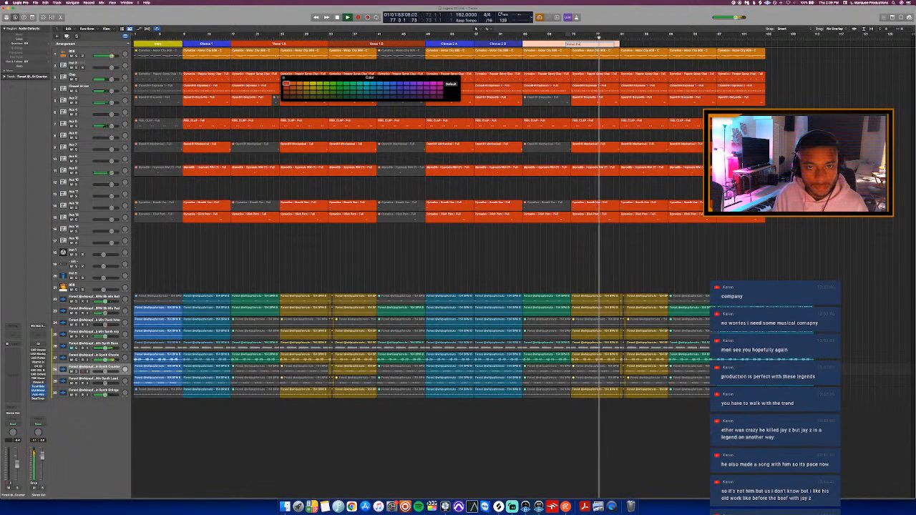
pyautogui.press('Return')
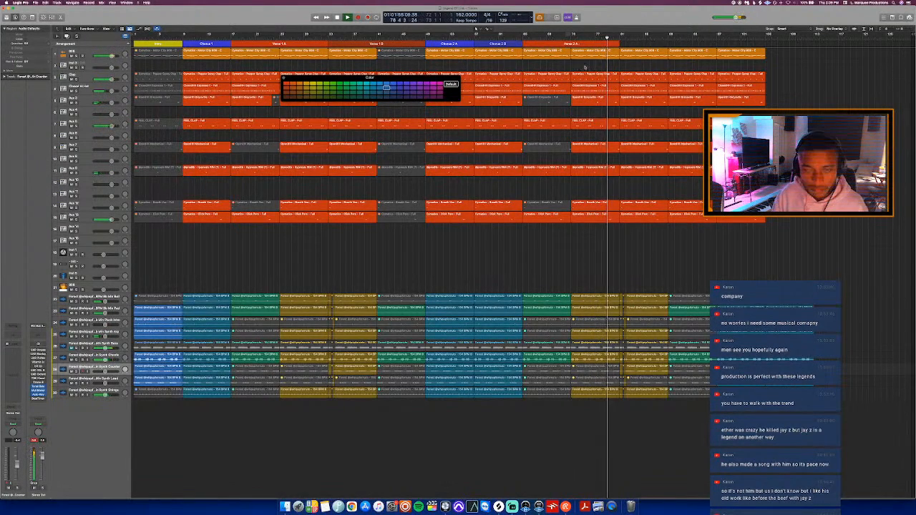
pyautogui.click(129, 44)
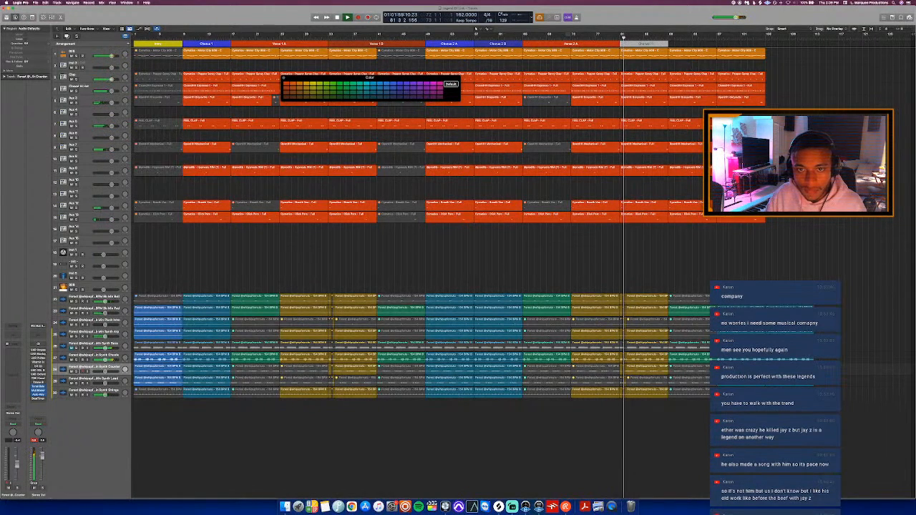
# - Open the 808 region at bar 81 in the Piano Roll and play the start of the new chorus
pyautogui.click(619, 35)
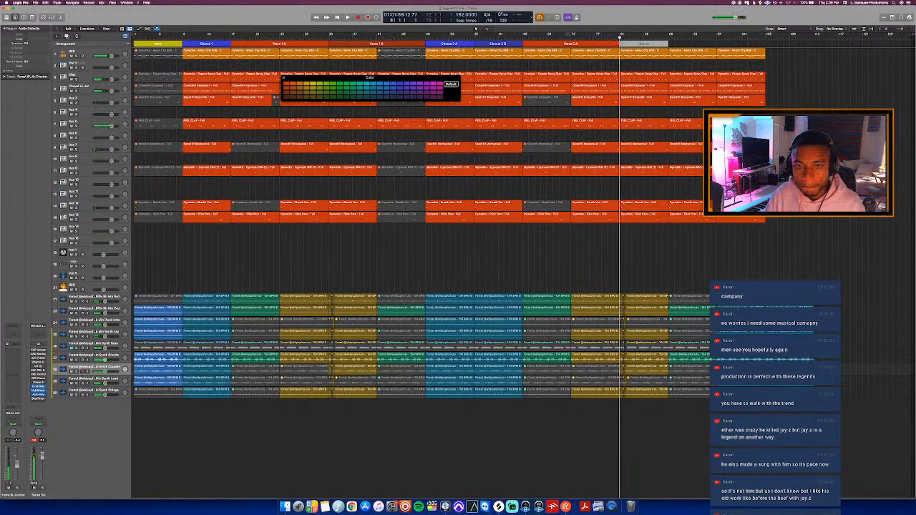
pyautogui.press('space')
pyautogui.click(639, 57)
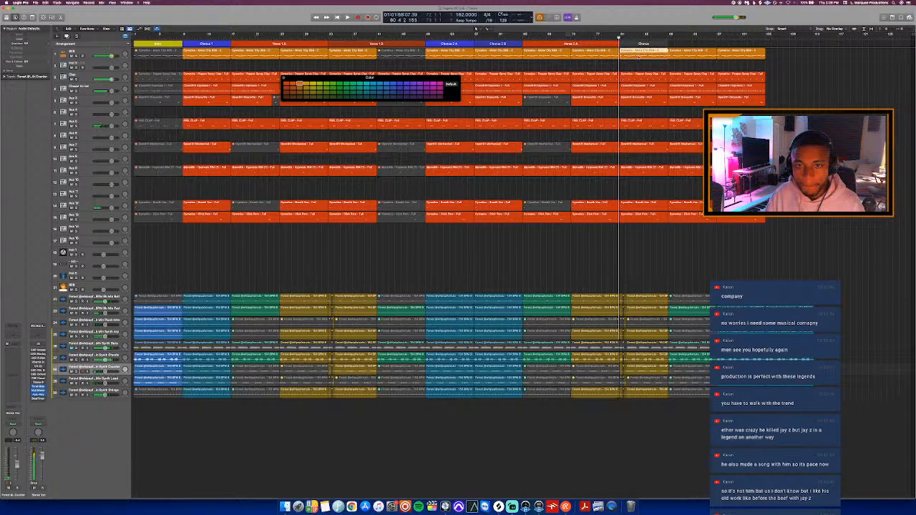
pyautogui.doubleClick(639, 57)
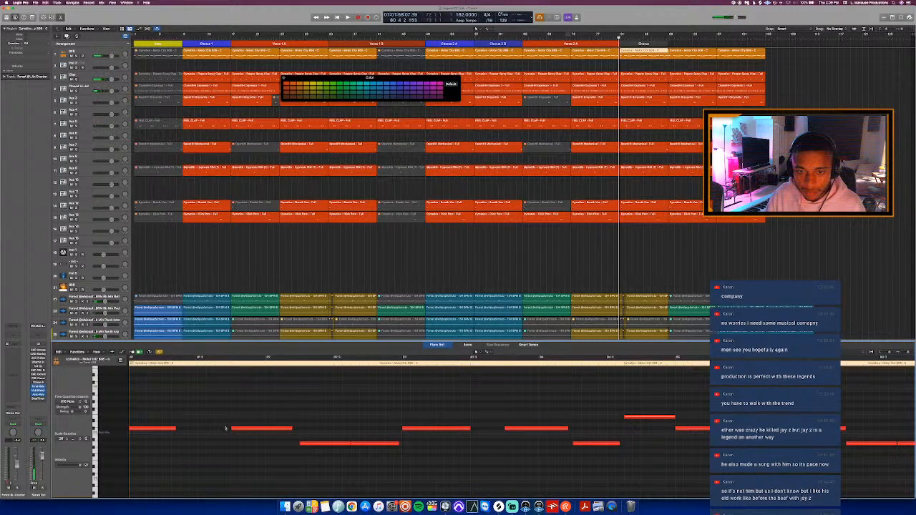
pyautogui.hscroll(-3, 226, 428)
pyautogui.press('space')
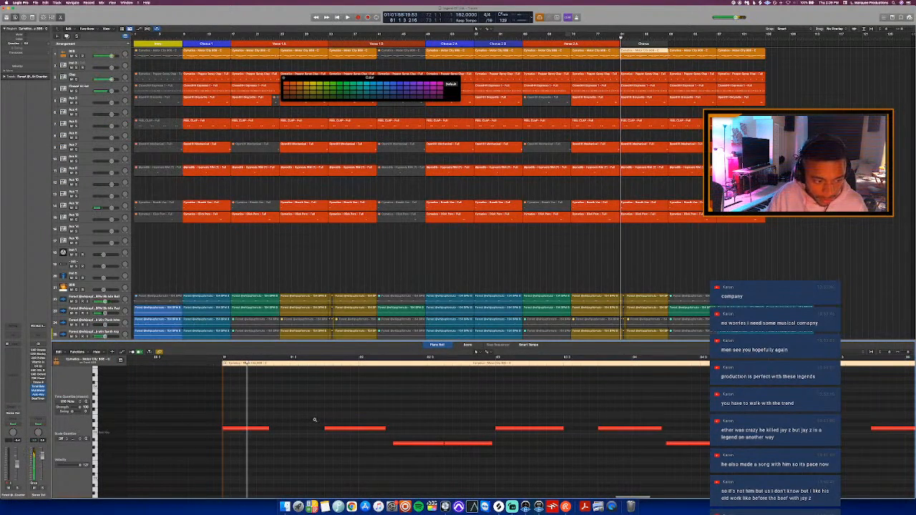
# - Set the time quantize to 1/8 Note, split the first 808 note at bar 81 in two, and lengthen the second note
pyautogui.press('t')
pyautogui.press('p')
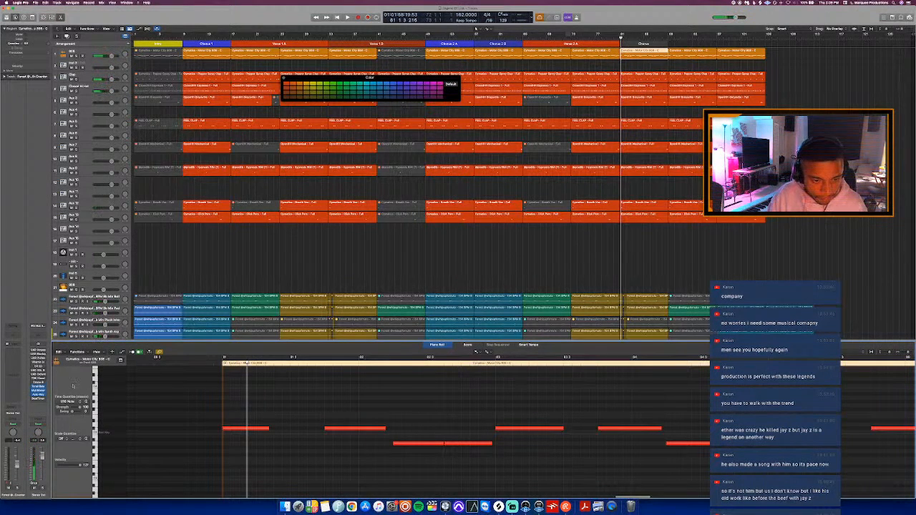
pyautogui.click(67, 402)
pyautogui.click(71, 426)
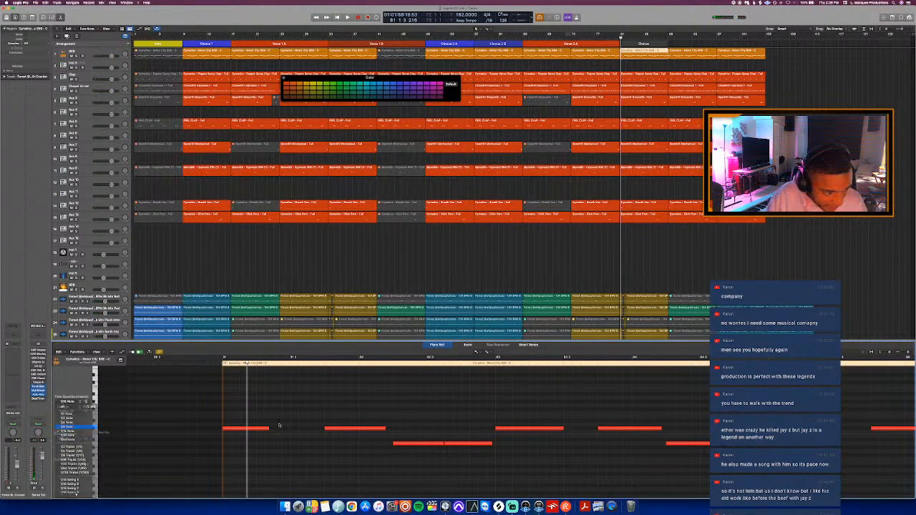
pyautogui.click(228, 429)
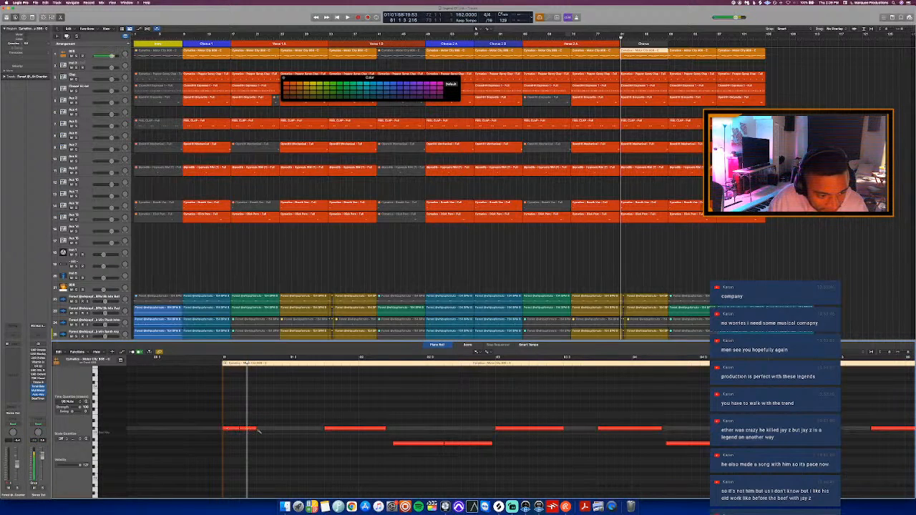
pyautogui.moveTo(256, 429); pyautogui.dragTo(273, 430)
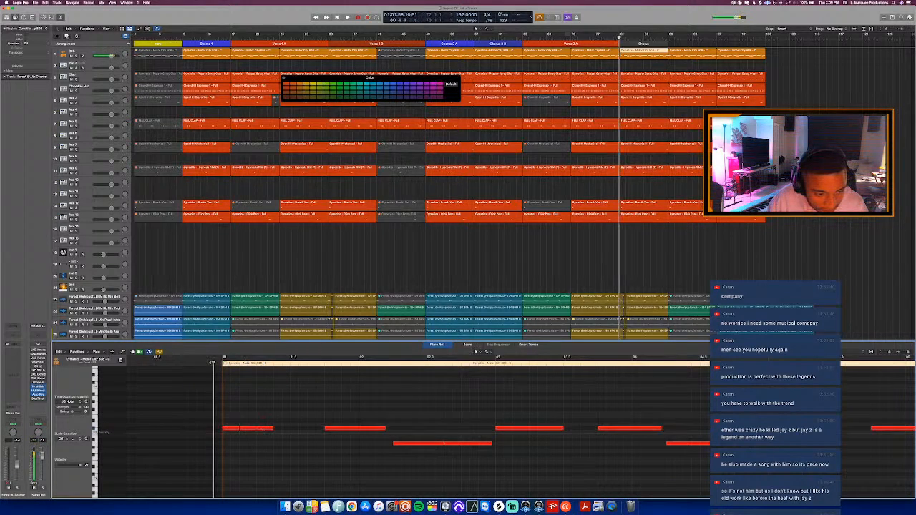
# - Cut the opening 808 notes at bar 81 into a run of four equal short notes and play them back
pyautogui.press('t')
pyautogui.click(279, 425)
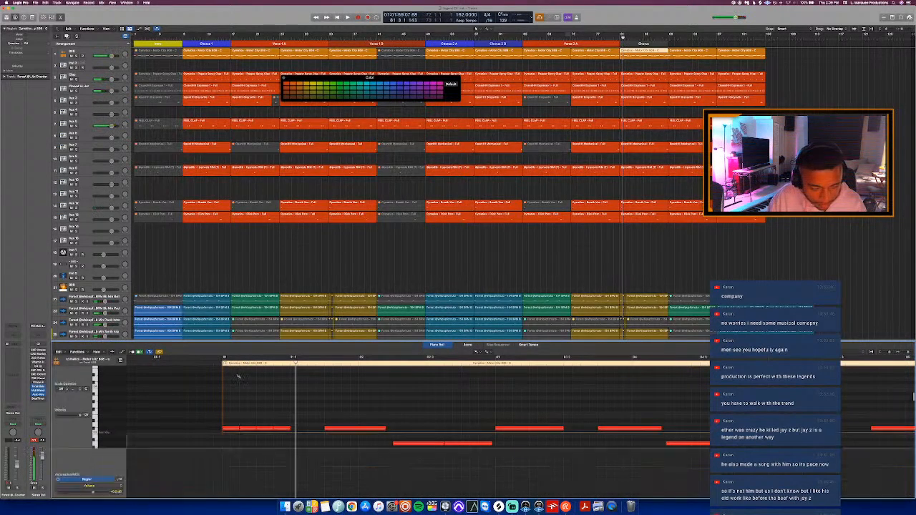
pyautogui.press('space')
pyautogui.press('space')
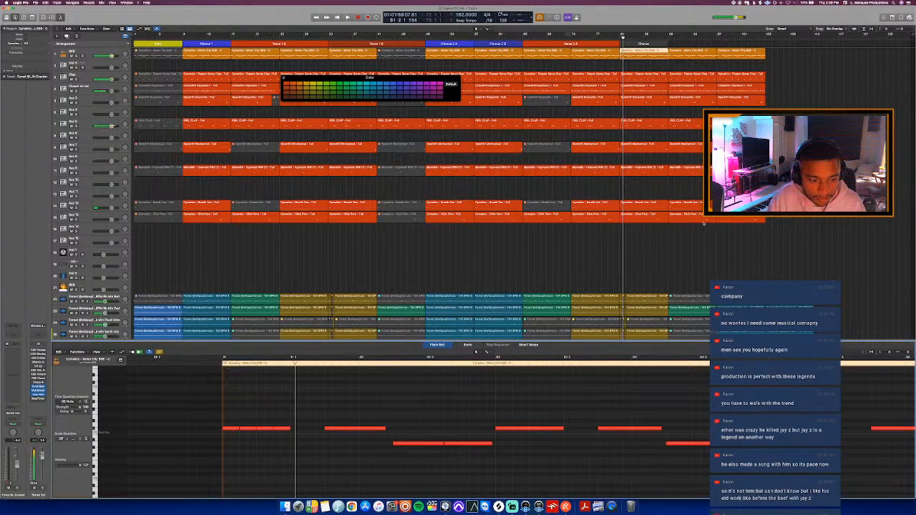
# - Split the short melody regions at the start of bar 81 into four equal slices on every melody track and play the transition
pyautogui.scroll(1, 688, 247)
pyautogui.scroll(3, 688, 247)
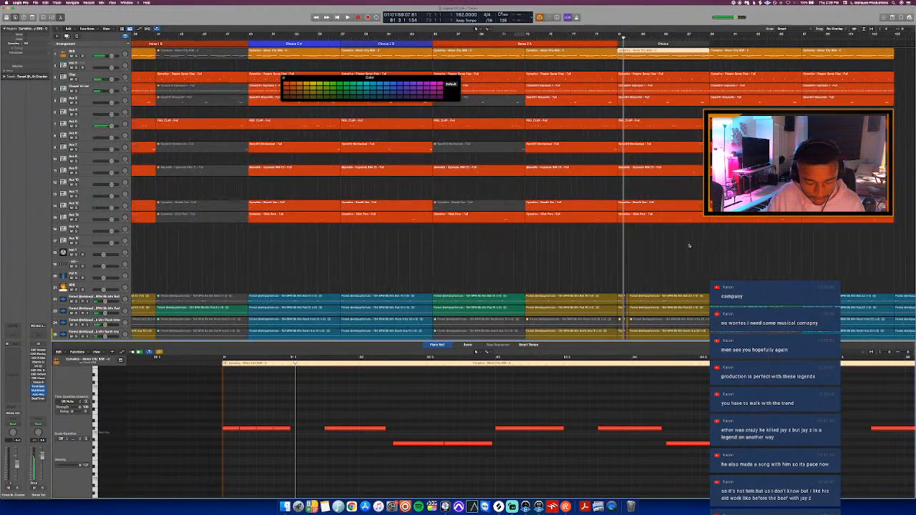
pyautogui.press('e')
pyautogui.scroll(4, 688, 243)
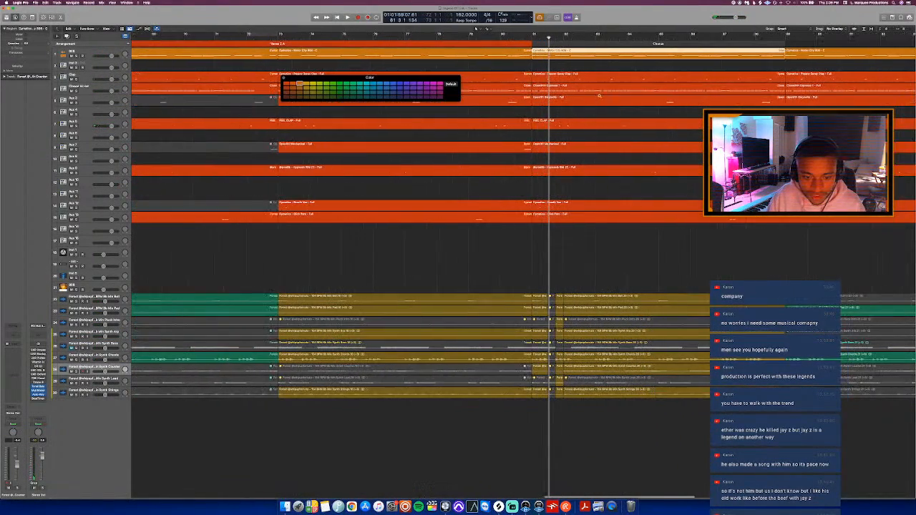
pyautogui.scroll(4, 688, 243)
pyautogui.moveTo(548, 37); pyautogui.dragTo(526, 38)
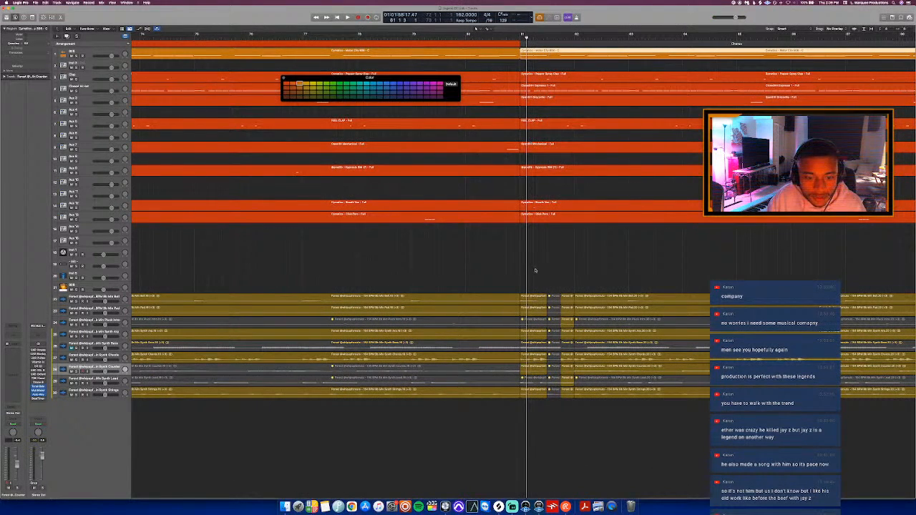
pyautogui.moveTo(535, 270); pyautogui.dragTo(534, 420)
pyautogui.keyDown('super'); pyautogui.click(527, 301); pyautogui.keyUp('super')
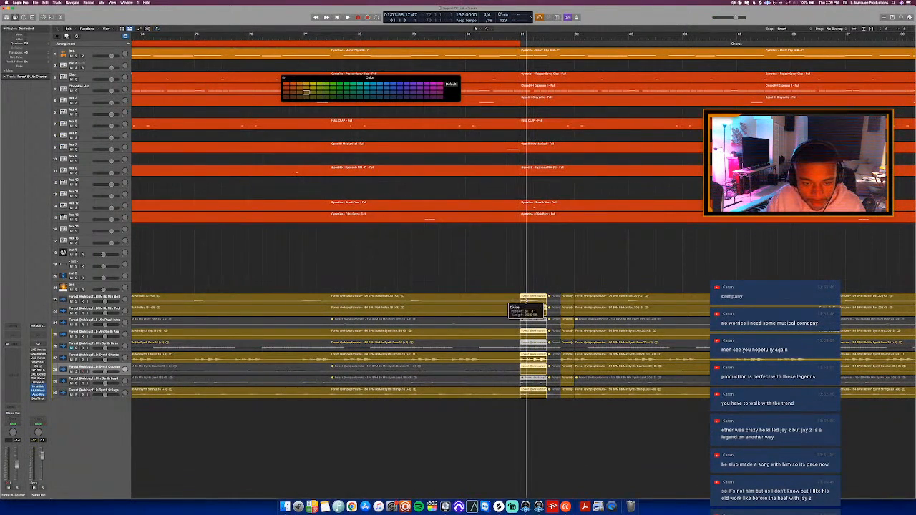
pyautogui.moveTo(523, 284); pyautogui.dragTo(544, 378)
pyautogui.click(487, 35)
pyautogui.press('space')
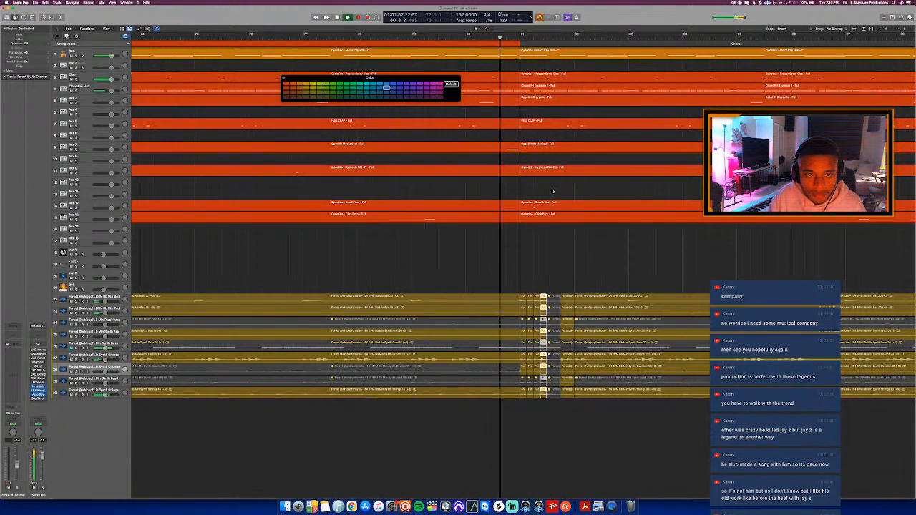
# - Open the closed hi-hat region at bar 81 in the Piano Roll, mute its second note and replay the opening
pyautogui.click(488, 36)
pyautogui.click(542, 93)
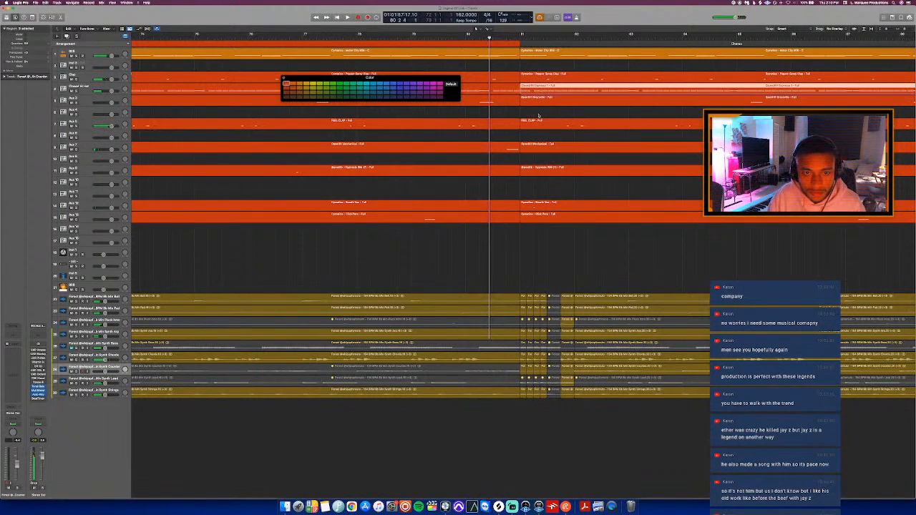
pyautogui.press('p')
pyautogui.hscroll(-8, 334, 437)
pyautogui.scroll(2, 351, 437)
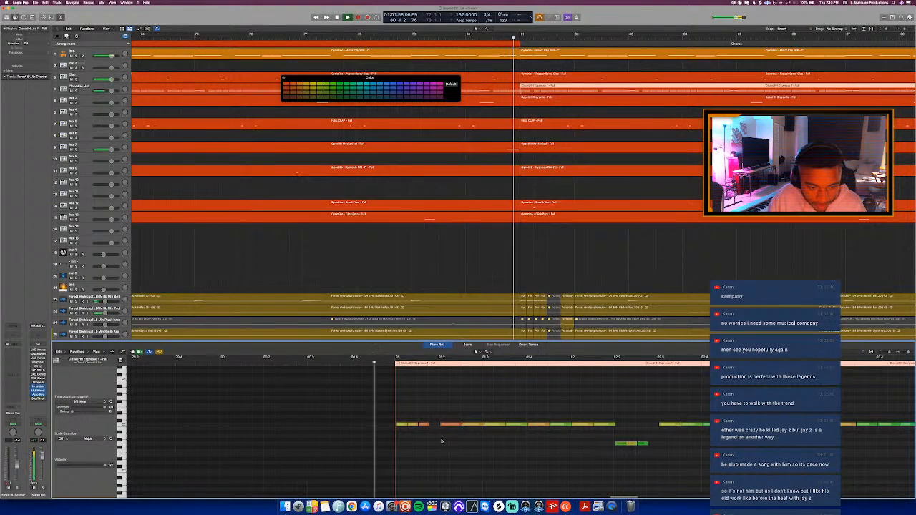
pyautogui.press('space')
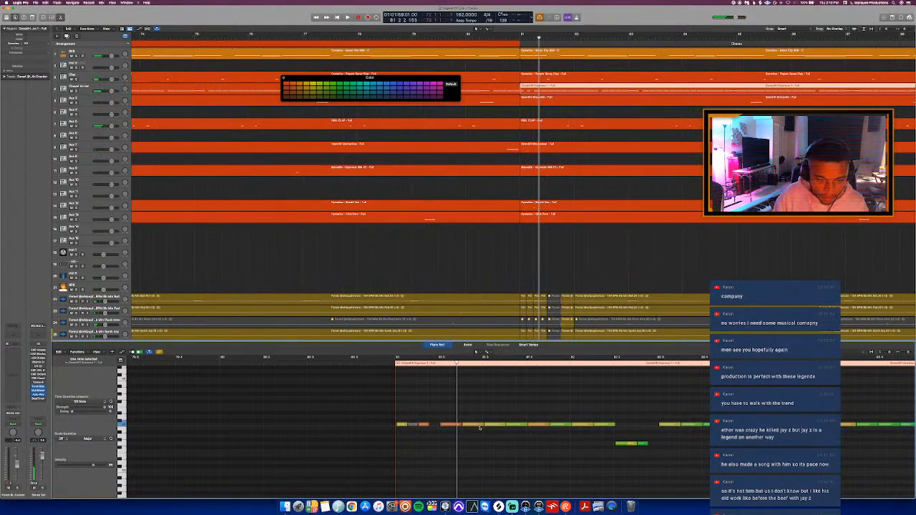
pyautogui.click(374, 363)
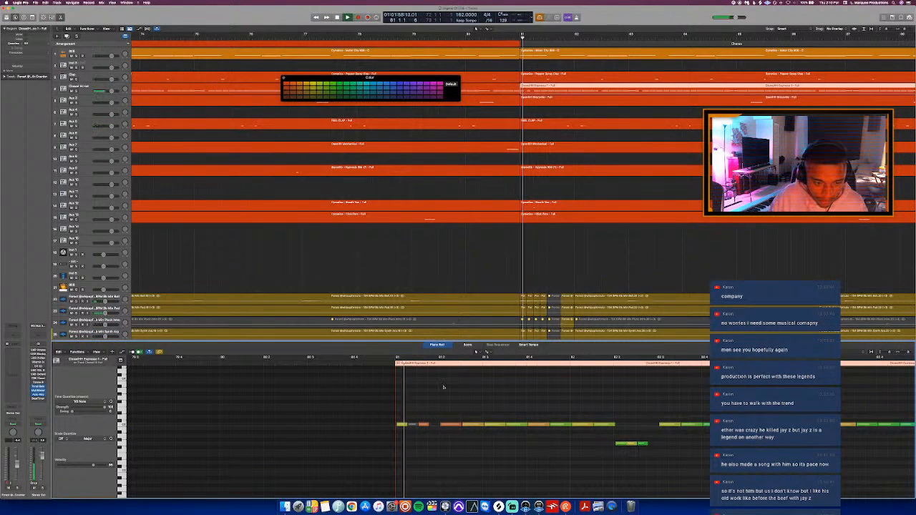
pyautogui.press('space')
pyautogui.click(396, 363)
pyautogui.press('space')
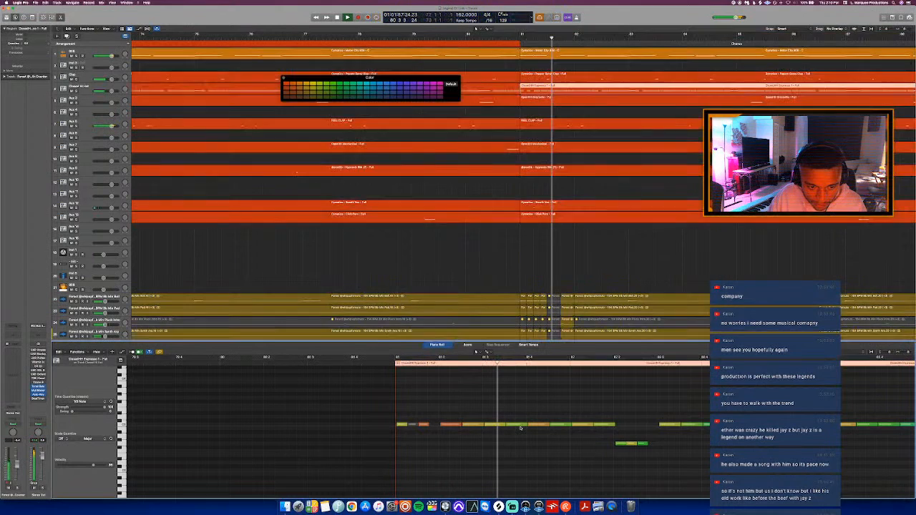
pyautogui.press('space')
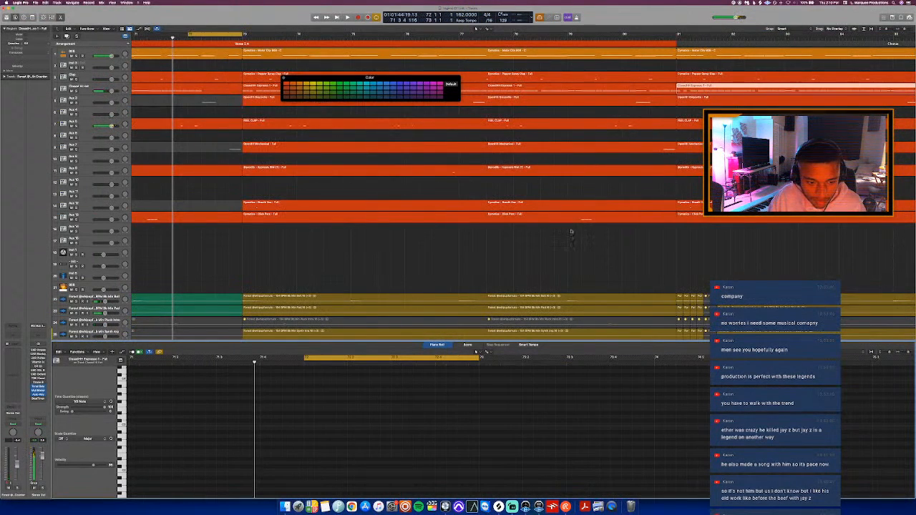
# - Play the section from bar 73 and inspect its closed hi-hat region in the Piano Roll
pyautogui.press('space')
pyautogui.press('p')
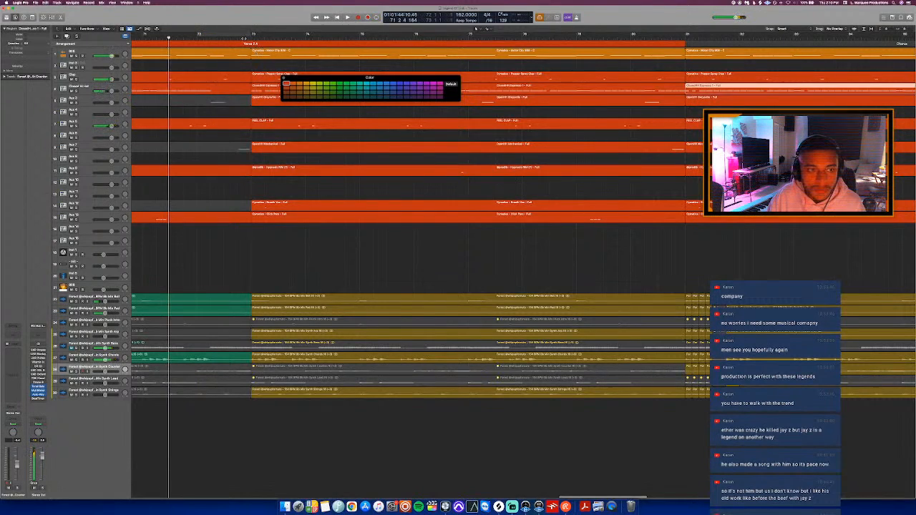
pyautogui.click(273, 88)
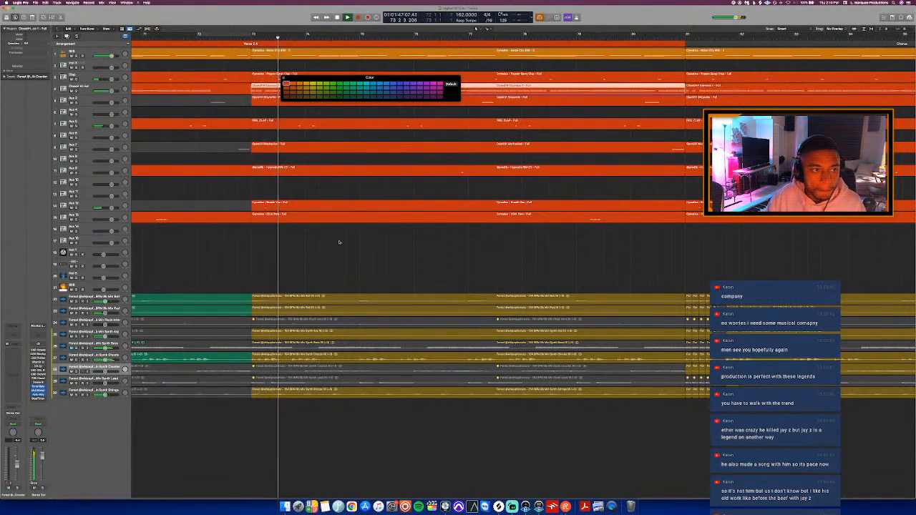
pyautogui.press('p')
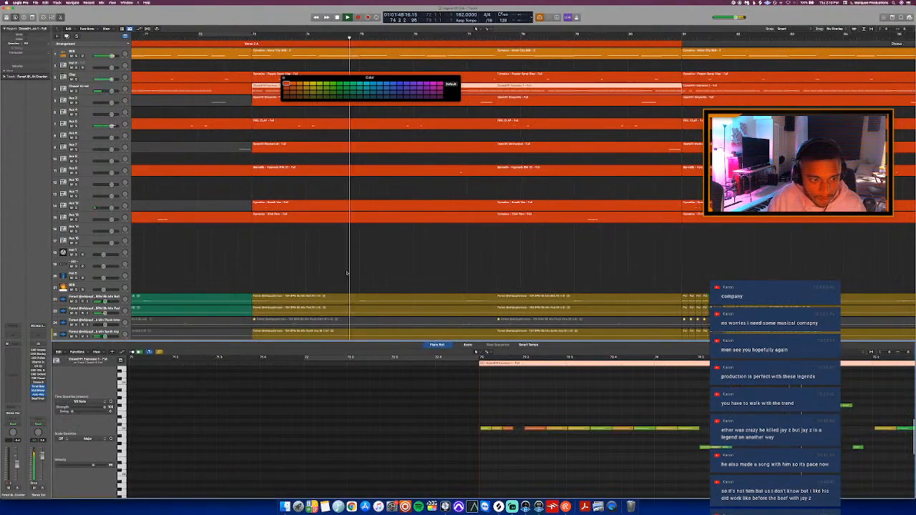
pyautogui.press('super+Left')
pyautogui.press('super+Left')
pyautogui.press('super+Left')
pyautogui.press('super+Left')
pyautogui.press('super+Left')
pyautogui.press('super+Left')
pyautogui.press('super+Left')
pyautogui.press('super+Left')
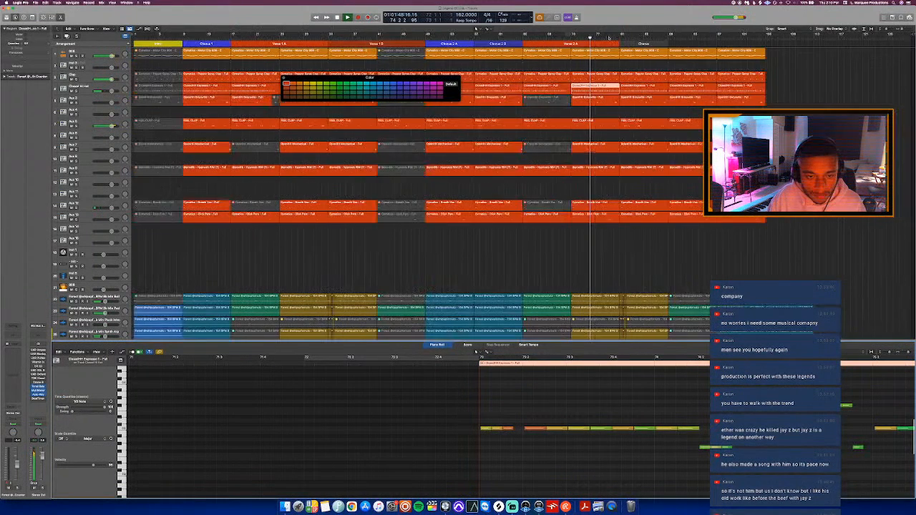
# - Return to the closed hi-hat region at bar 81, mute two more notes in its first bar and play the section
pyautogui.moveTo(620, 37); pyautogui.dragTo(674, 42)
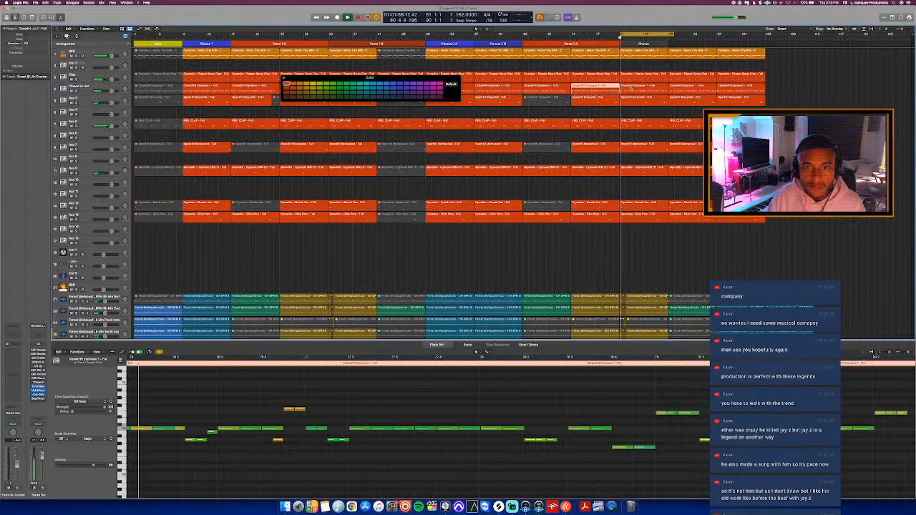
pyautogui.hscroll(-4, 299, 407)
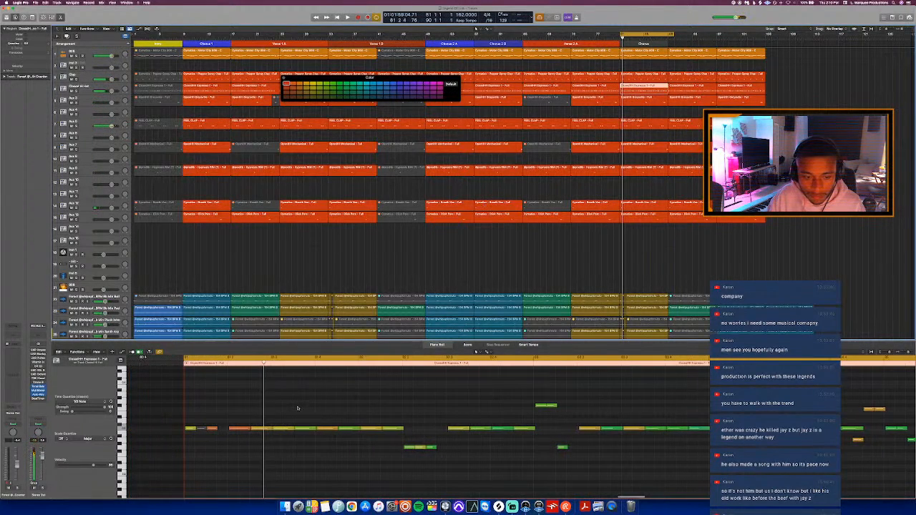
pyautogui.press('space')
pyautogui.press('space')
pyautogui.click(280, 442)
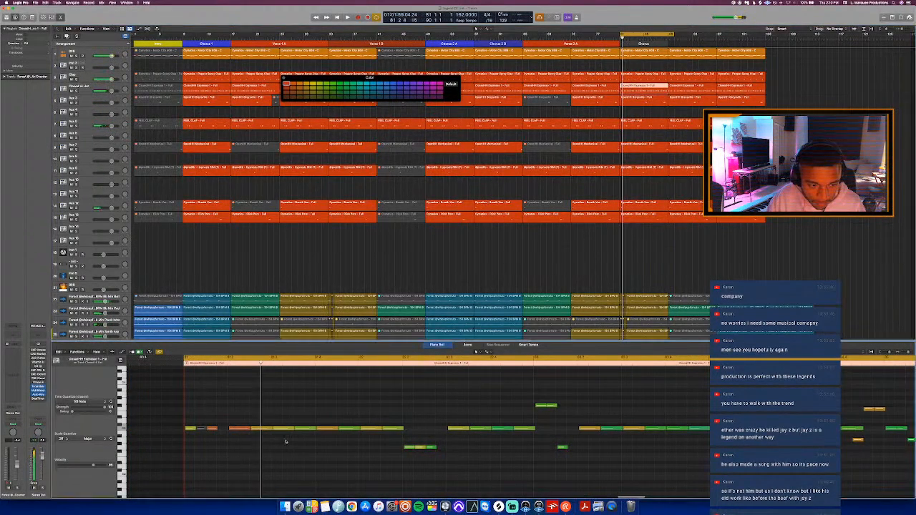
pyautogui.press('space')
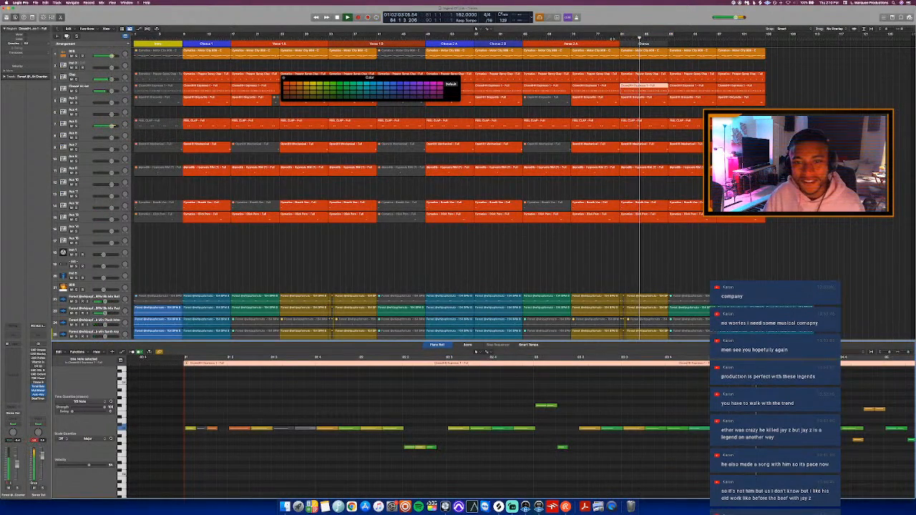
# - Change the Chorus arrangement marker at bar 81 to a Verse marker and rename it Verse 2 B
pyautogui.click(639, 44)
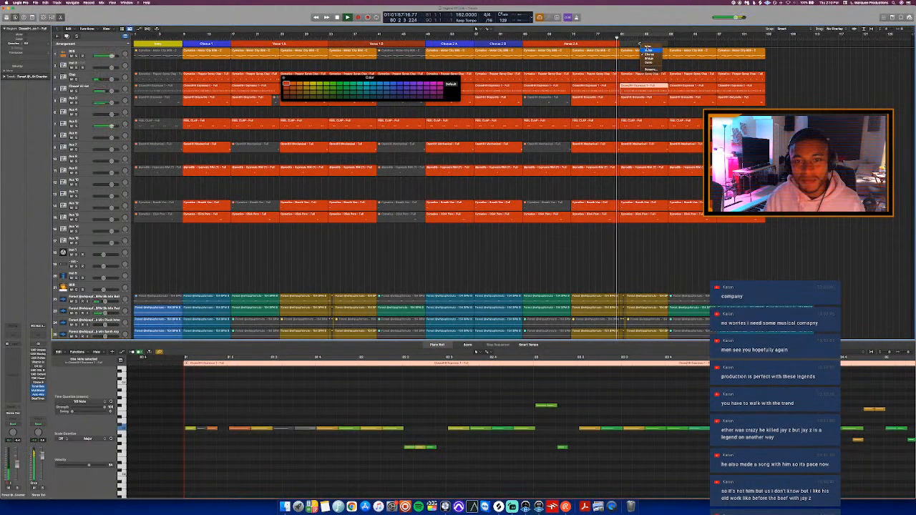
pyautogui.click(649, 50)
pyautogui.click(646, 43)
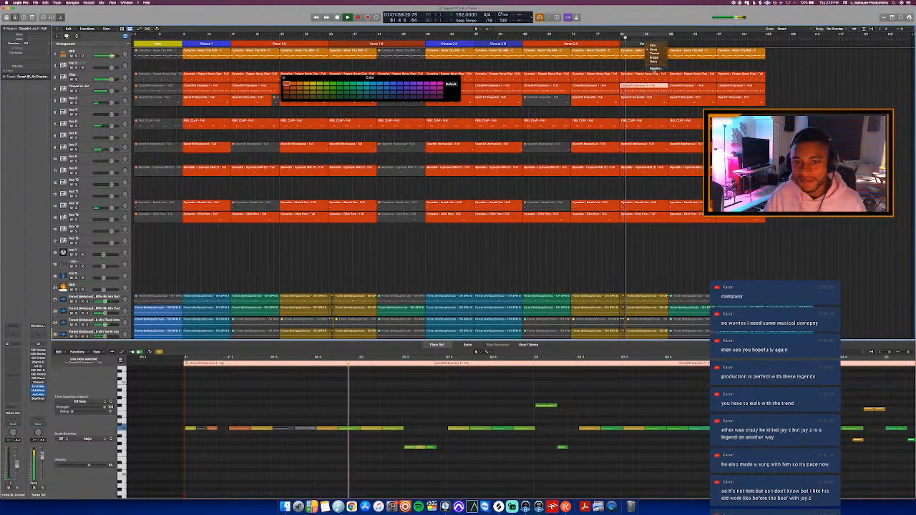
pyautogui.click(654, 68)
pyautogui.write('B')
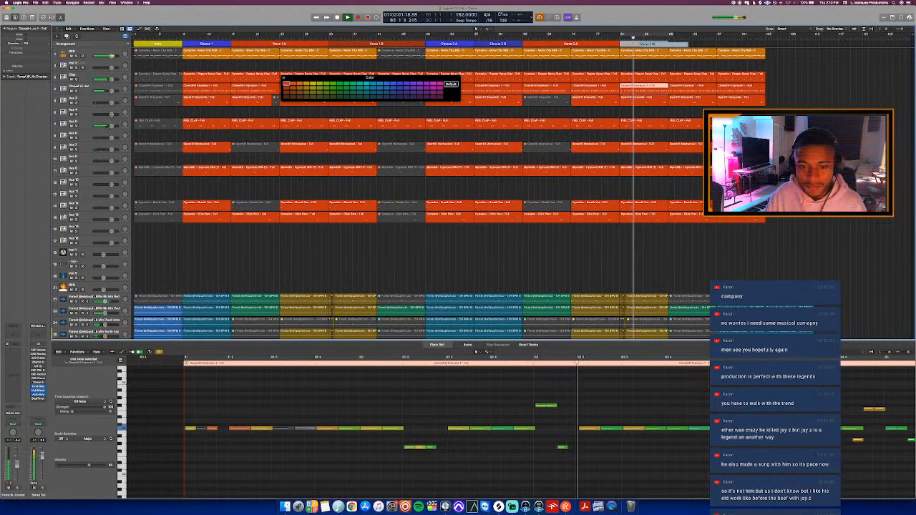
# - Mute the Breath Vox region at bar 81 and close the Piano Roll and the color palette
pyautogui.click(648, 244)
pyautogui.click(636, 208)
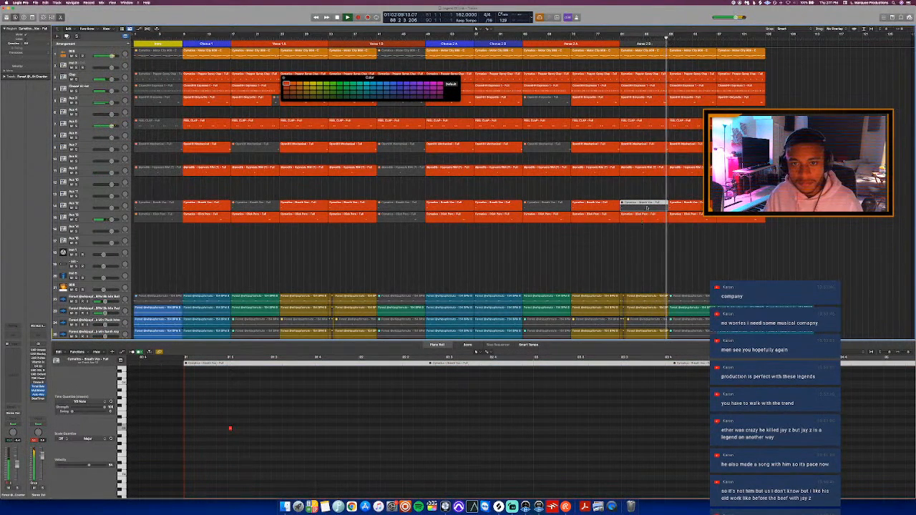
pyautogui.press('e')
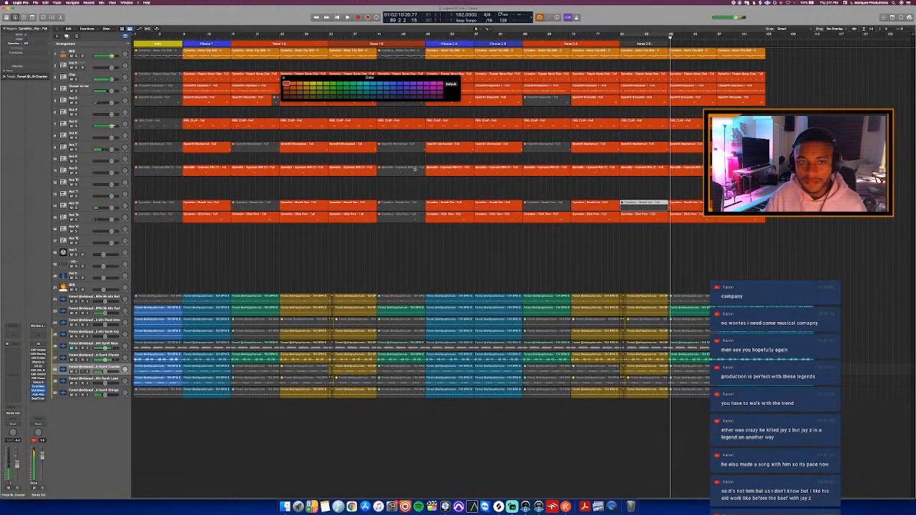
pyautogui.hotkey('alt', 'c')
pyautogui.press('e')
pyautogui.press('e')
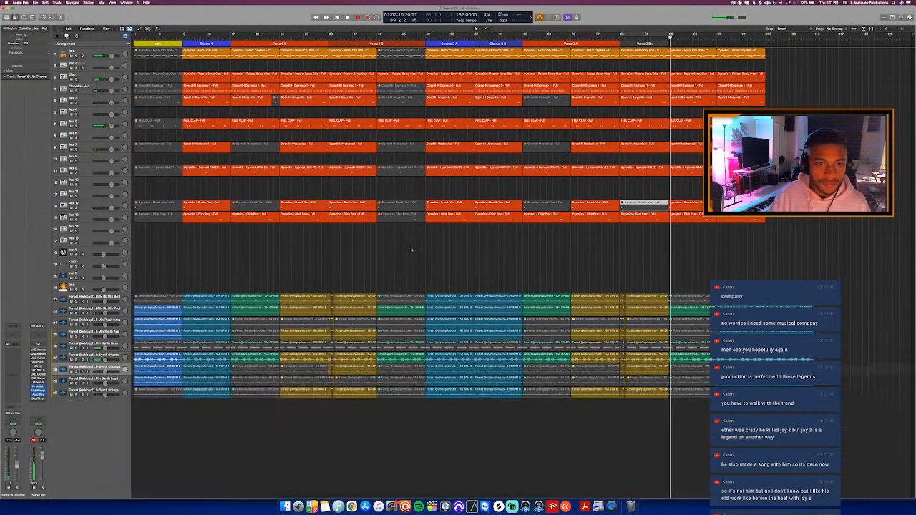
# - Copy the drum and 808 regions from the second half of Verse 1 B and paste them at bar 89
pyautogui.moveTo(412, 251); pyautogui.dragTo(395, 29)
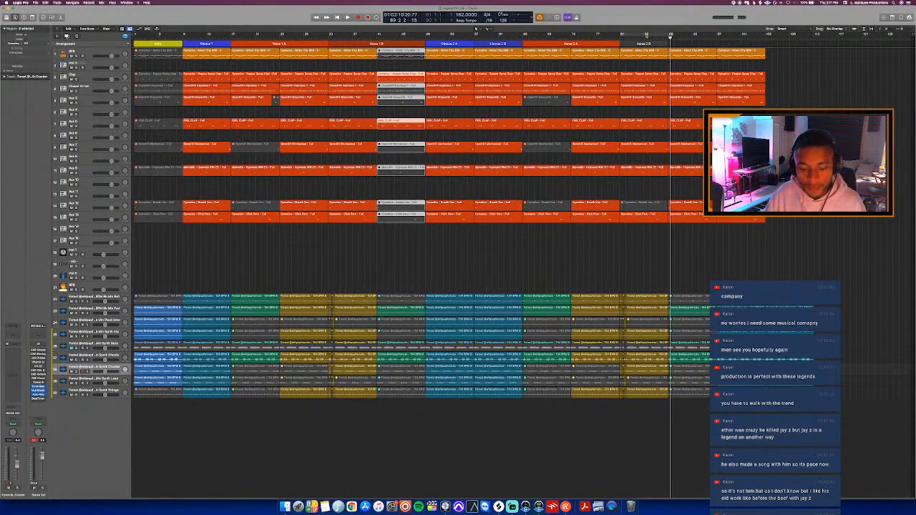
pyautogui.moveTo(671, 41); pyautogui.dragTo(669, 41)
pyautogui.press('super+v')
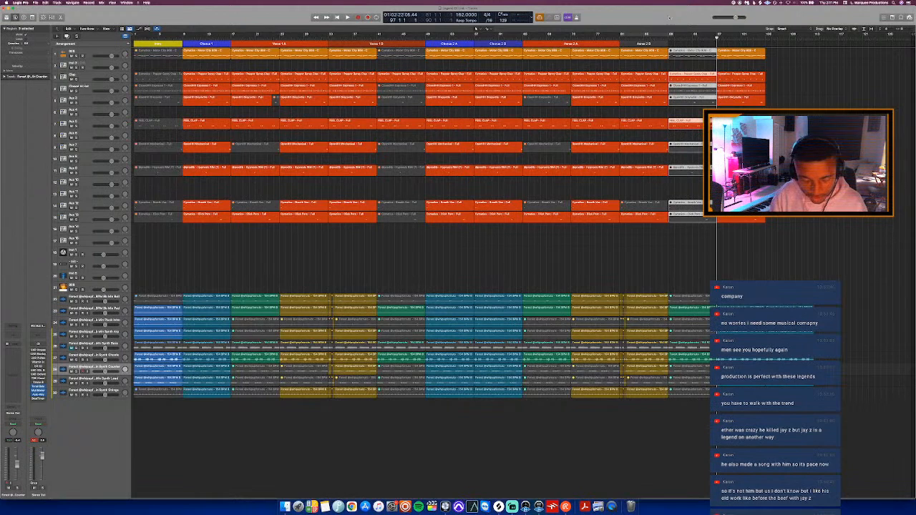
# - Extend the Verse 2 B marker to bar 97 and color it dark red while playing from bar 89
pyautogui.click(656, 38)
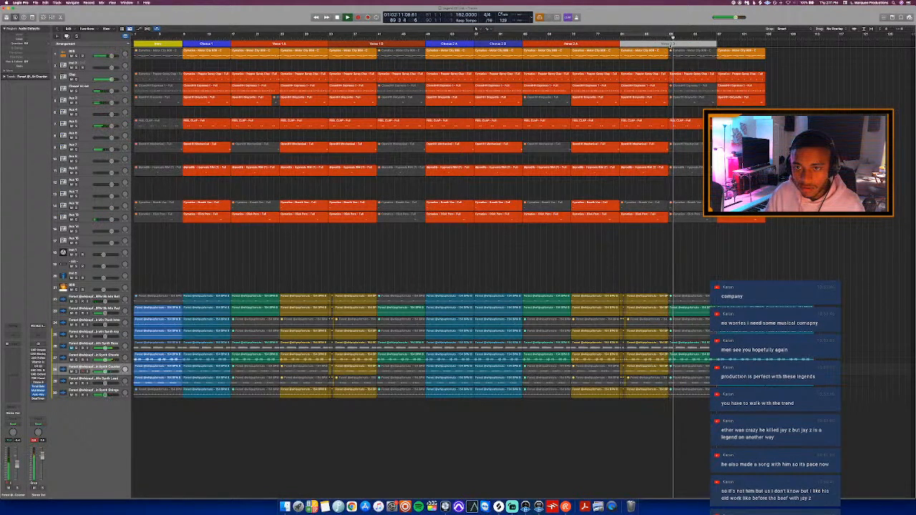
pyautogui.hotkey('alt', 'c')
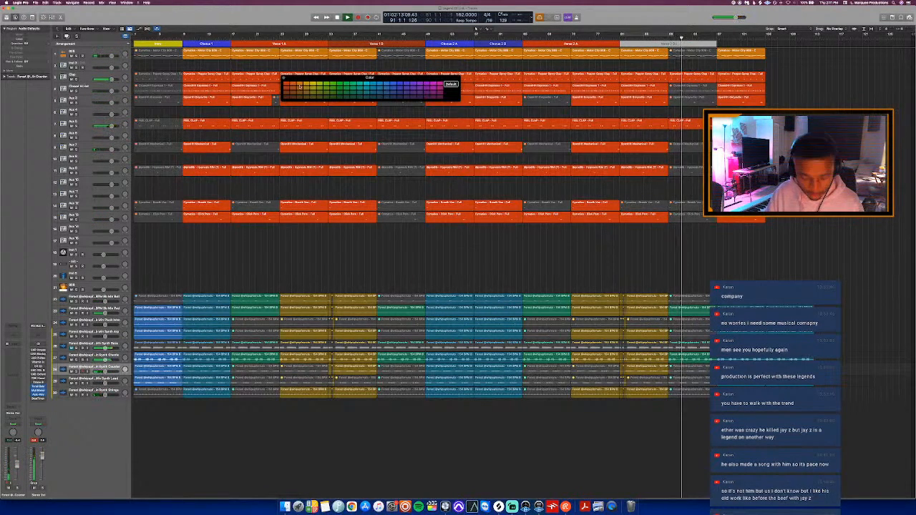
pyautogui.click(286, 88)
pyautogui.hotkey('alt', 'c')
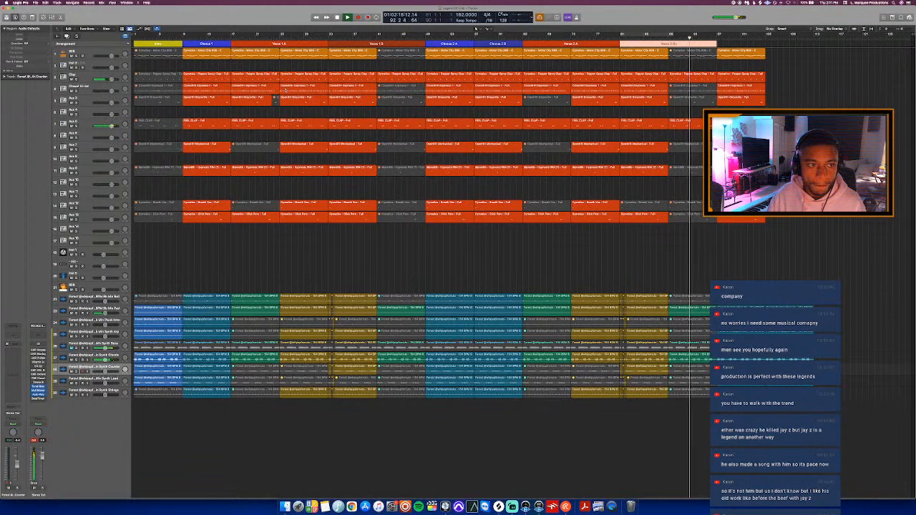
pyautogui.press('space')
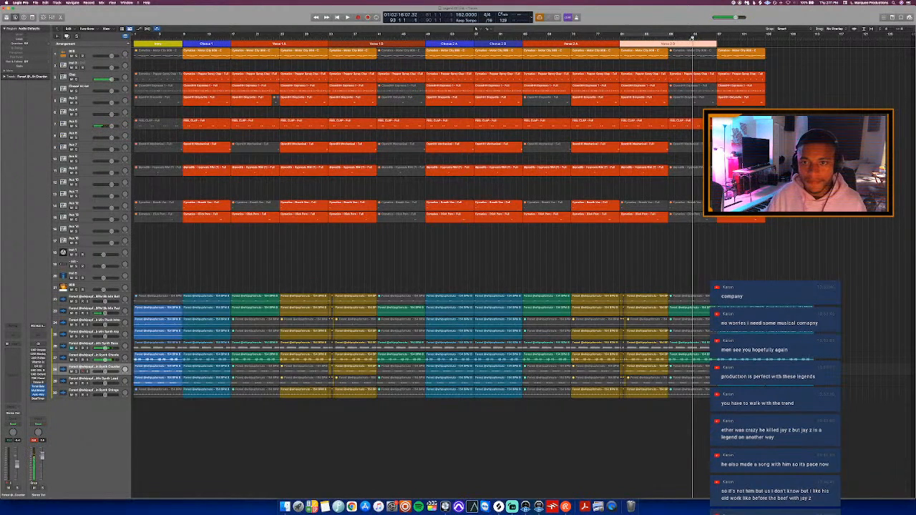
# - Split the Pepper Spray Clap and FEEL CLAP regions in Verse 2 B at bar 93
pyautogui.click(703, 76)
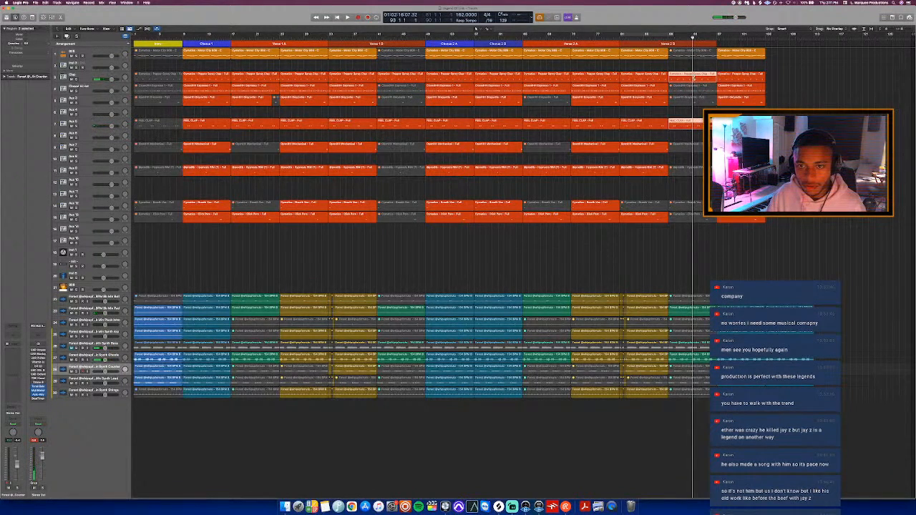
pyautogui.keyDown('super'); pyautogui.click(691, 80); pyautogui.keyUp('super')
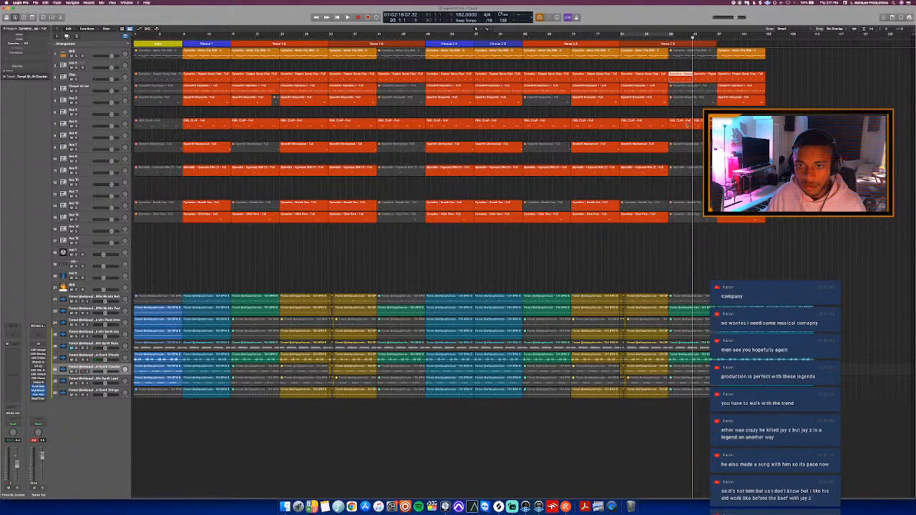
# - Mute the two split clap regions at bars 89–93 and repeat the drum and 808 regions at bar 97 once, up to bar 113
pyautogui.click(661, 39)
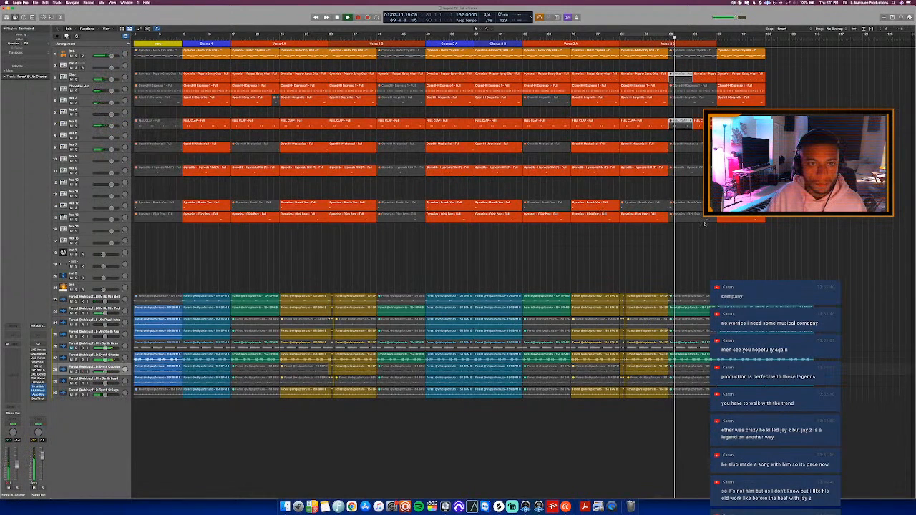
pyautogui.moveTo(757, 240); pyautogui.dragTo(732, 46)
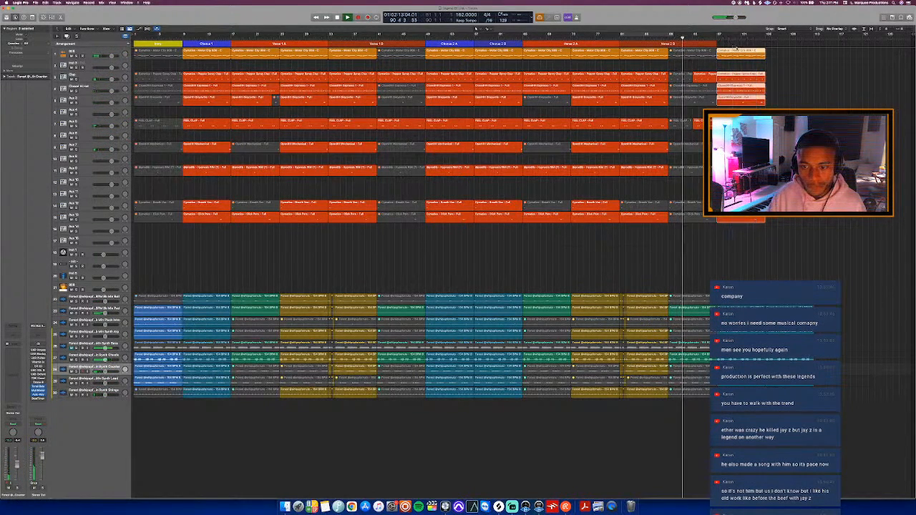
pyautogui.press('super+r')
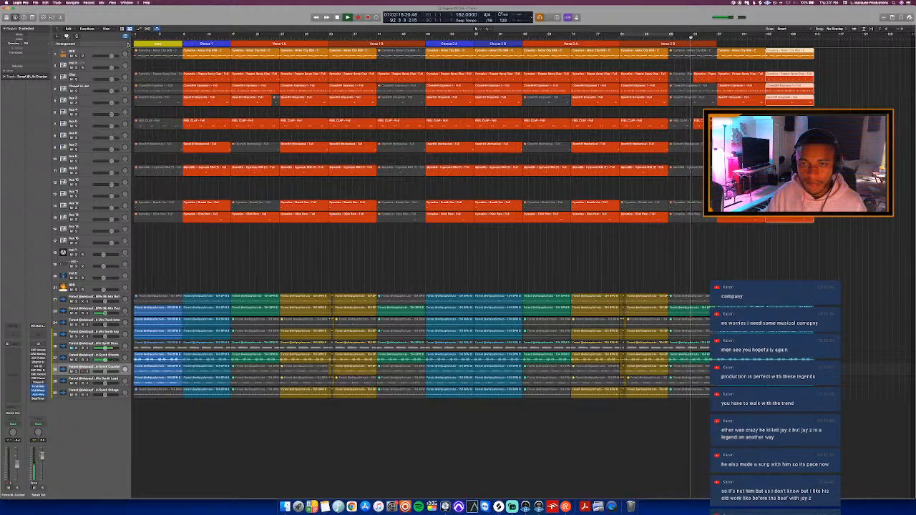
# - Add arrangement markers at bars 97 and 105 and rename them Chorus 3 A and Chorus 3 B
pyautogui.click(129, 44)
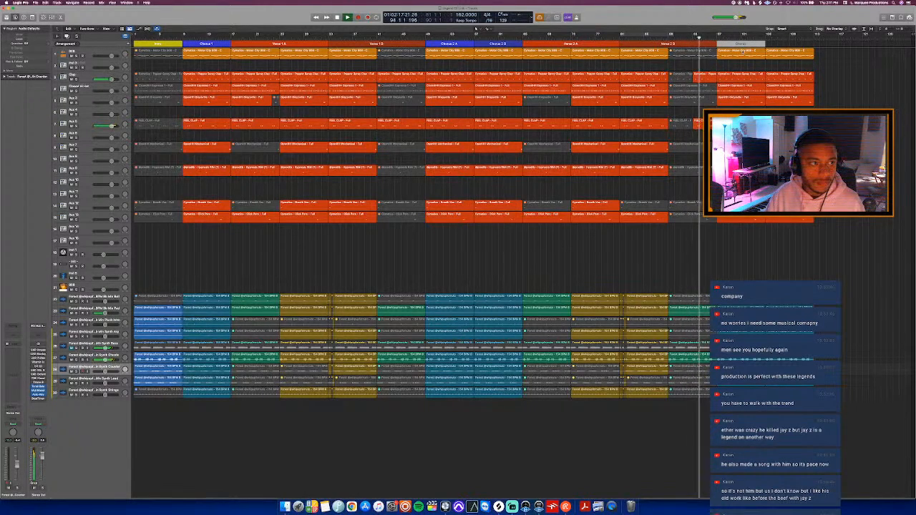
pyautogui.click(129, 44)
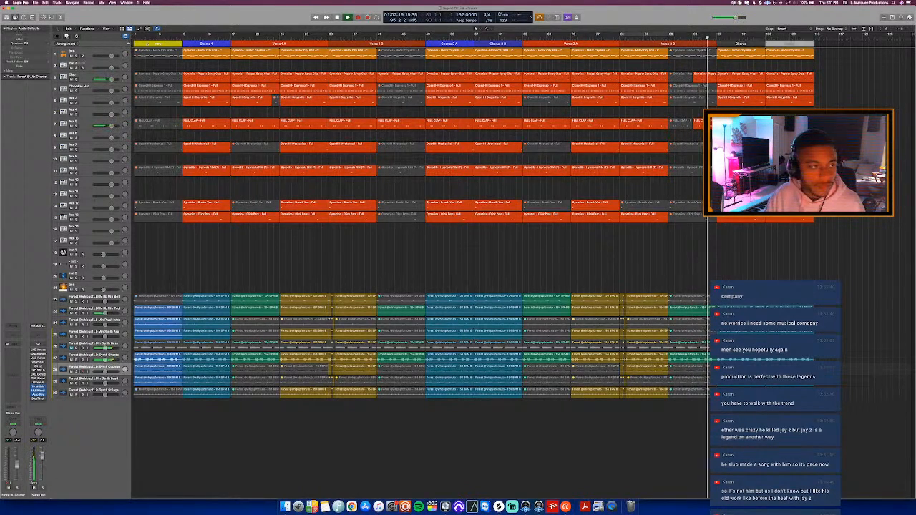
pyautogui.click(741, 44)
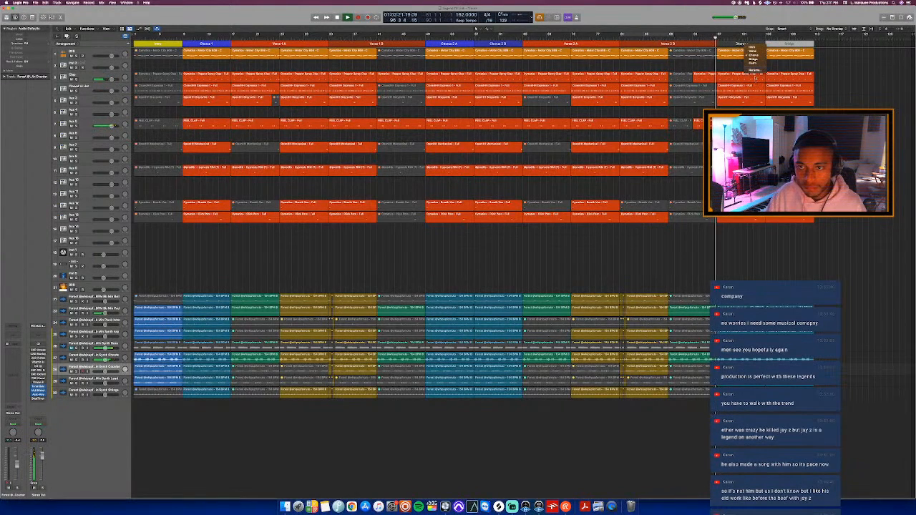
pyautogui.click(755, 69)
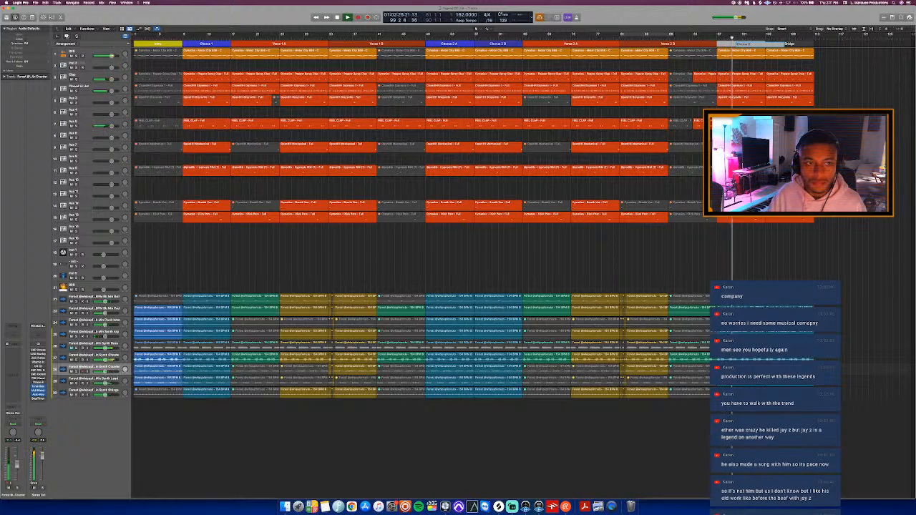
pyautogui.press('Return')
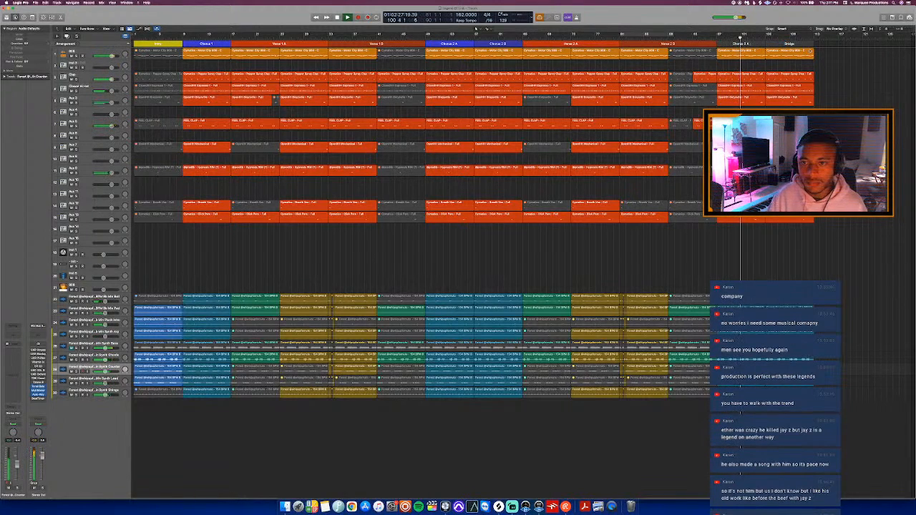
pyautogui.click(789, 44)
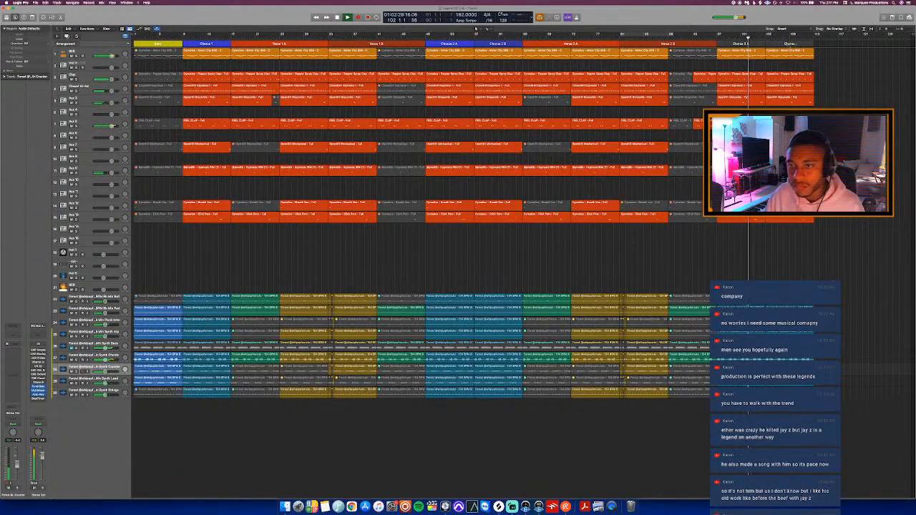
pyautogui.click(798, 68)
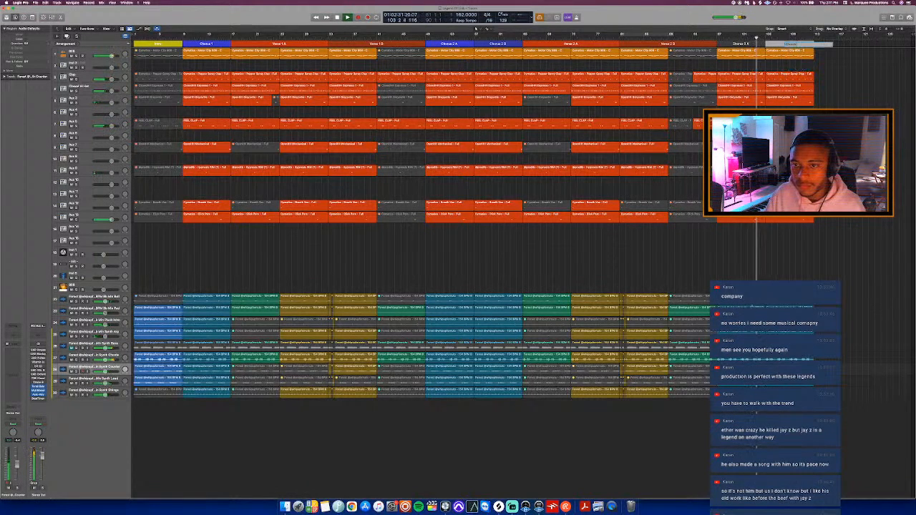
pyautogui.press('Return')
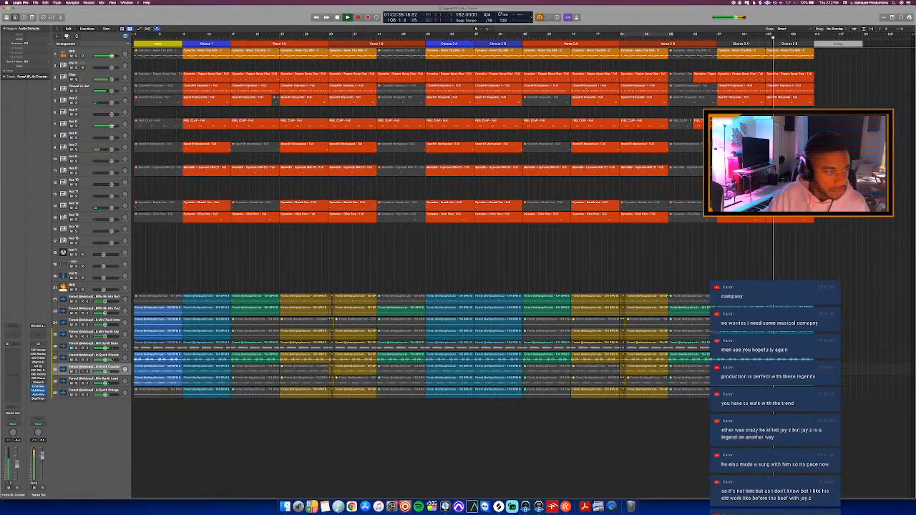
# - Add an arrangement marker at bar 113, set its section type to Outro and color it purple
pyautogui.click(839, 45)
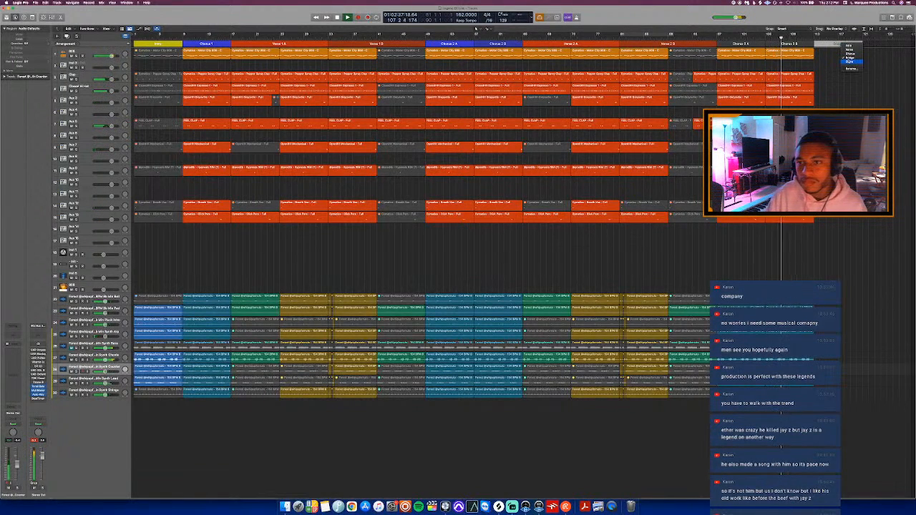
pyautogui.hotkey('alt', 'c')
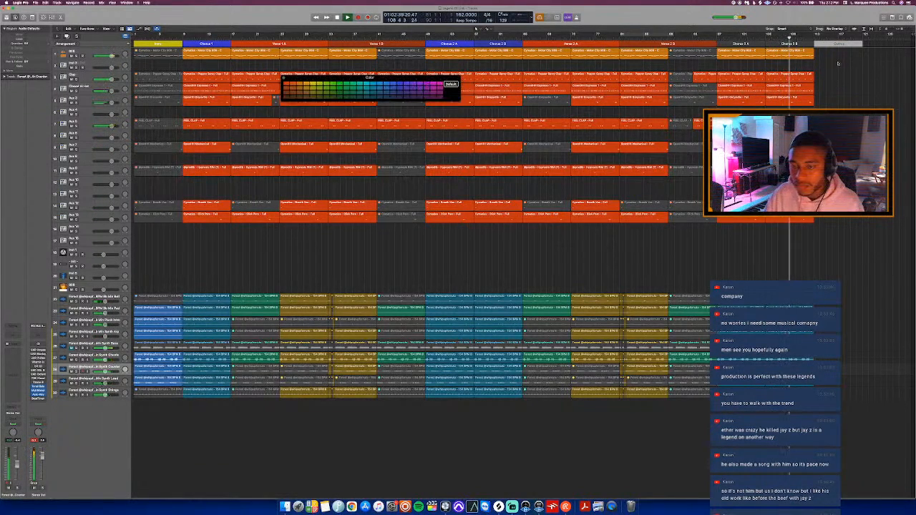
pyautogui.click(432, 97)
pyautogui.hotkey('alt', 'c')
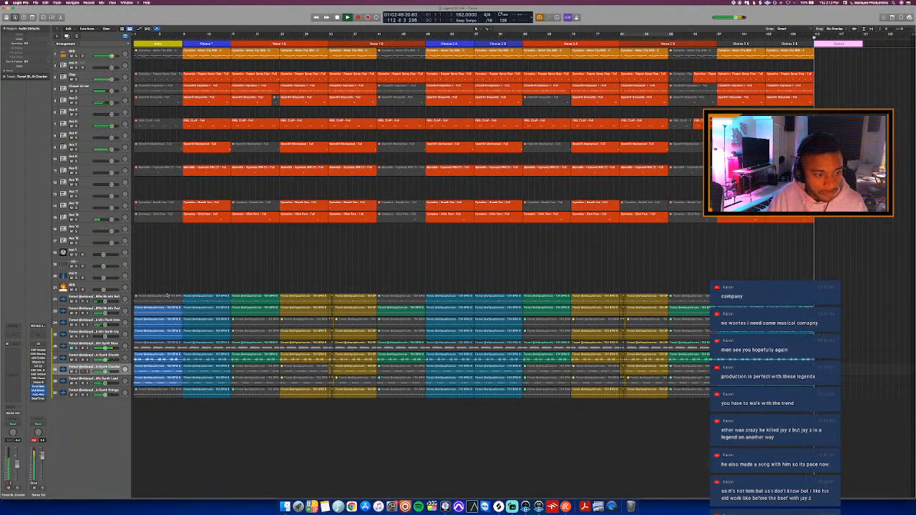
# - Try a copy of the Intro melody regions under the Outro at bar 113 and play it
pyautogui.moveTo(163, 396); pyautogui.dragTo(844, 322)
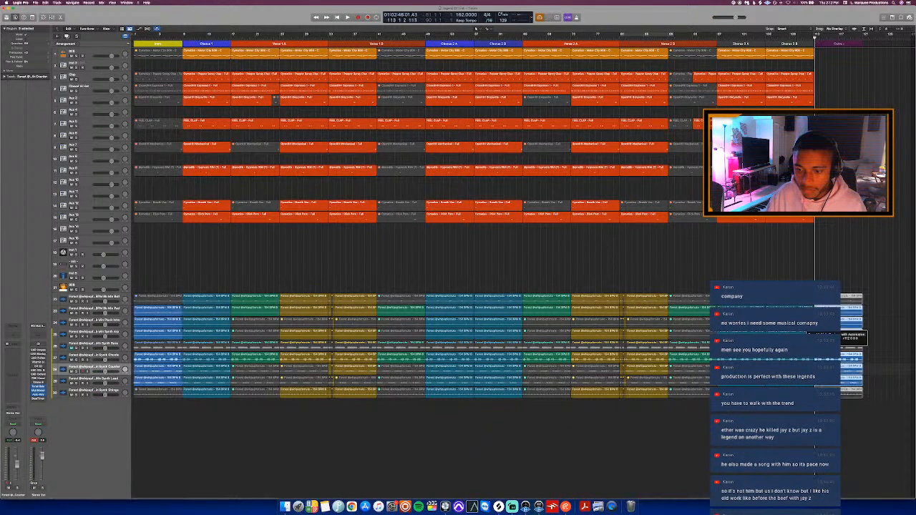
pyautogui.press('space')
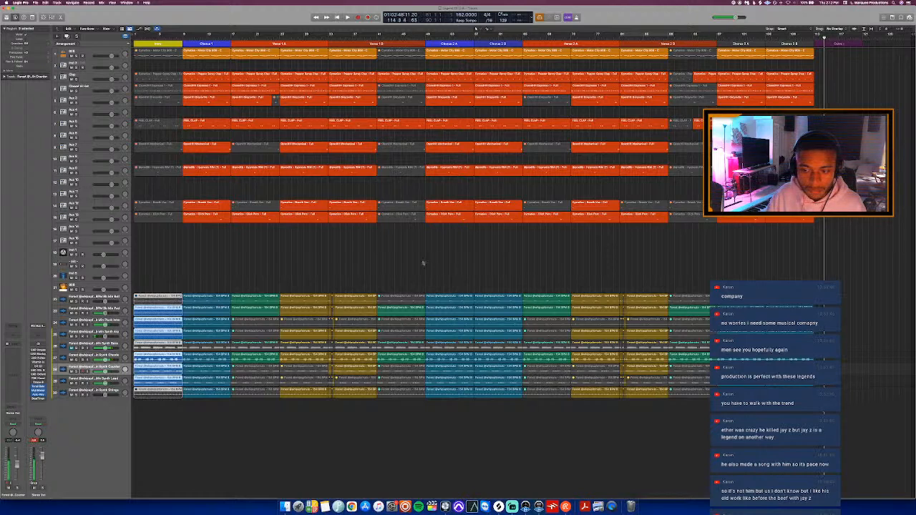
# - Copy the melody regions from the first half of Verse 1 A, paste them at bar 113 and play the end of the song
pyautogui.moveTo(248, 253); pyautogui.dragTo(255, 350)
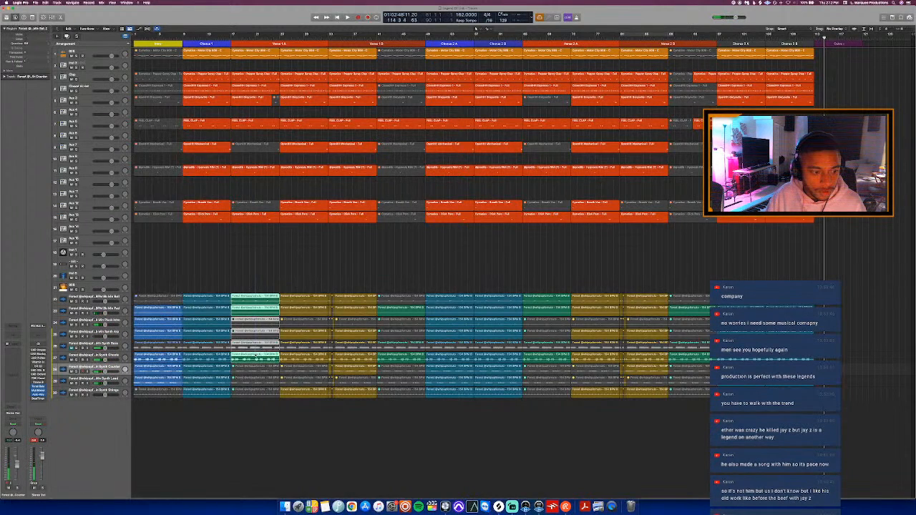
pyautogui.moveTo(231, 299); pyautogui.dragTo(322, 302)
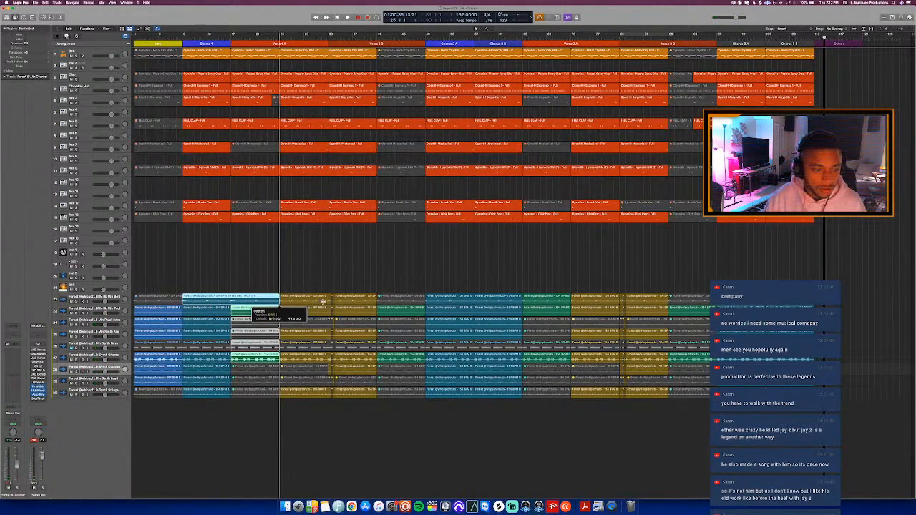
pyautogui.press('super+z')
pyautogui.moveTo(250, 269); pyautogui.dragTo(250, 371)
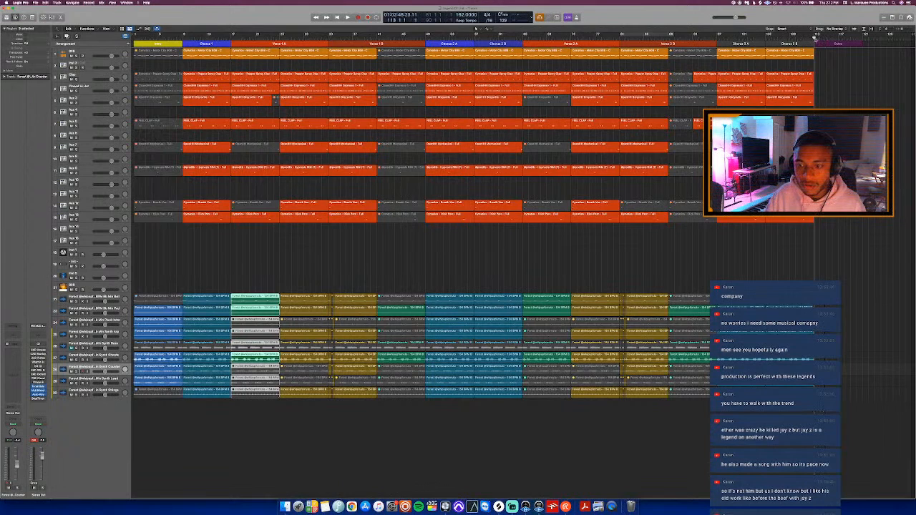
pyautogui.press('super+v')
pyautogui.click(808, 38)
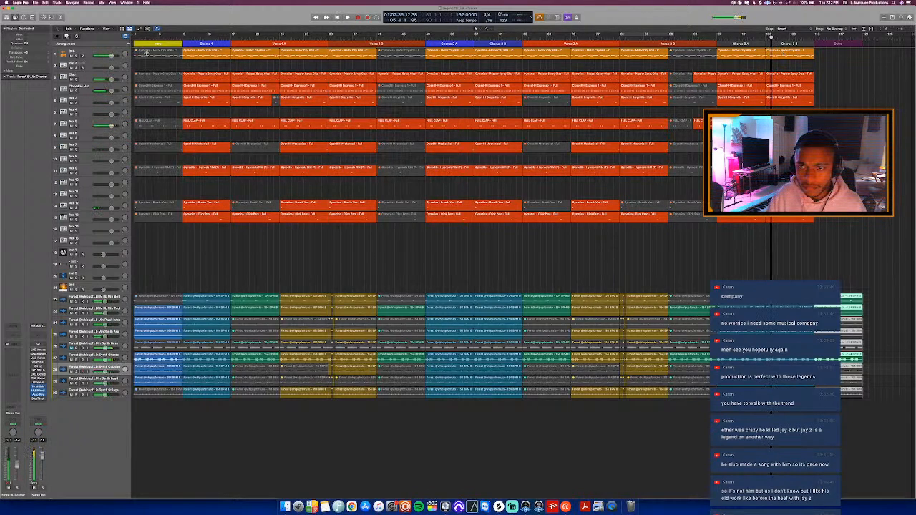
# - Show all 808 regions in the Piano Roll, transpose their notes down one octave and listen from bars 9 and 109
pyautogui.click(98, 53)
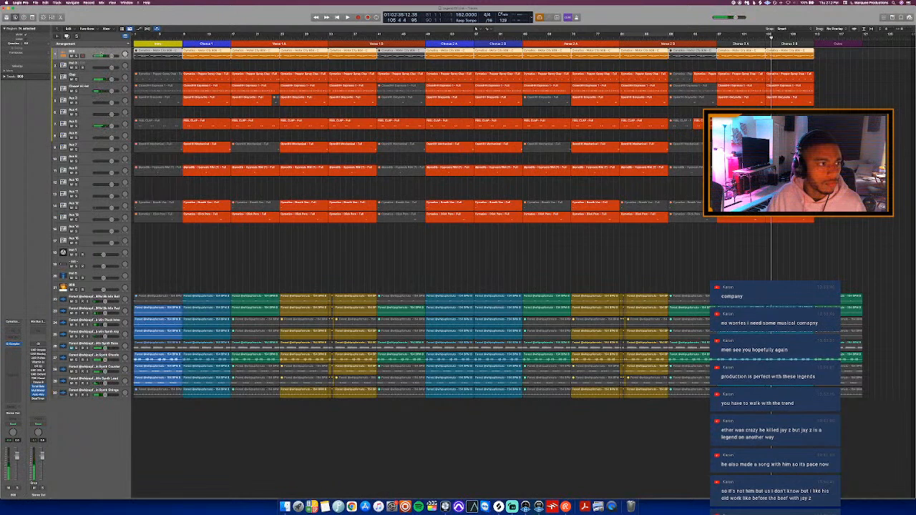
pyautogui.click(184, 35)
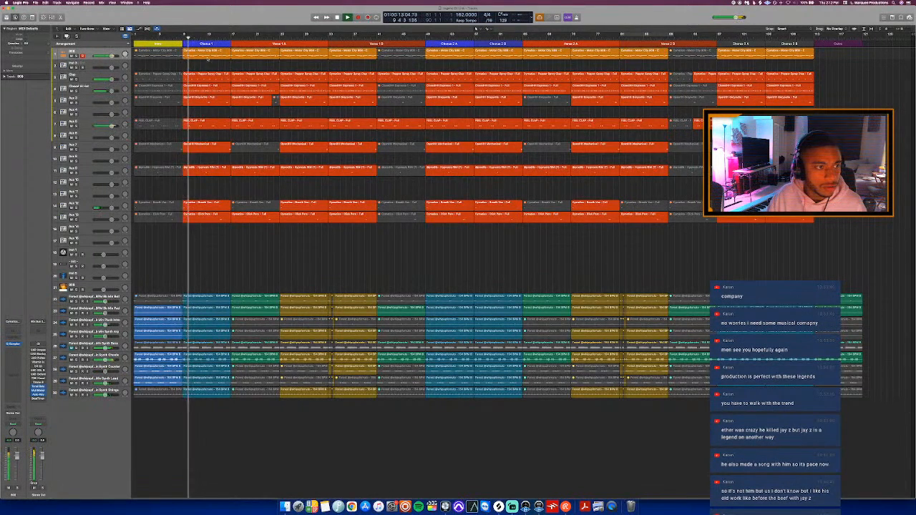
pyautogui.press('space')
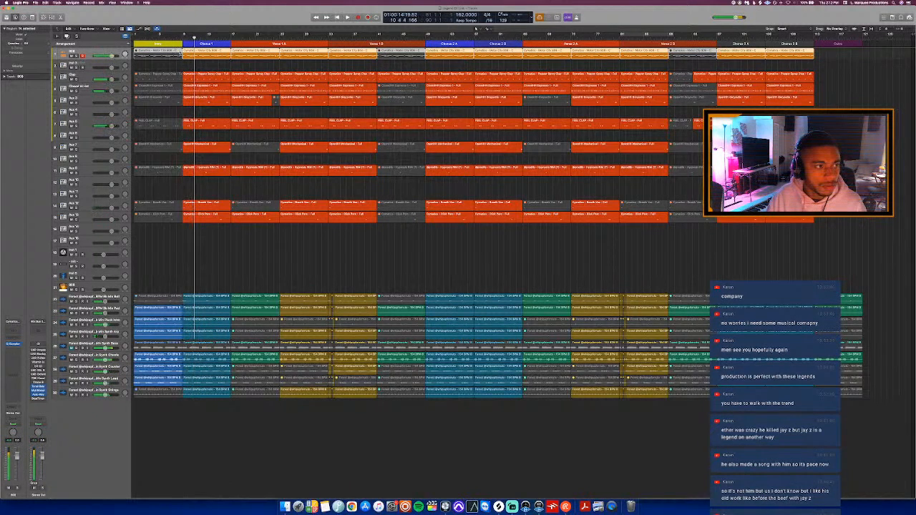
pyautogui.press('p')
pyautogui.scroll(-10, 328, 418)
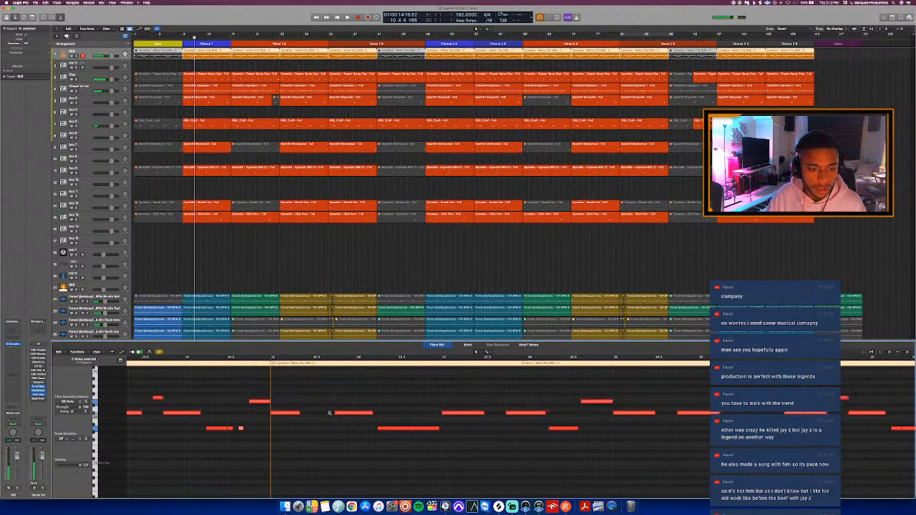
pyautogui.scroll(-5, 329, 397)
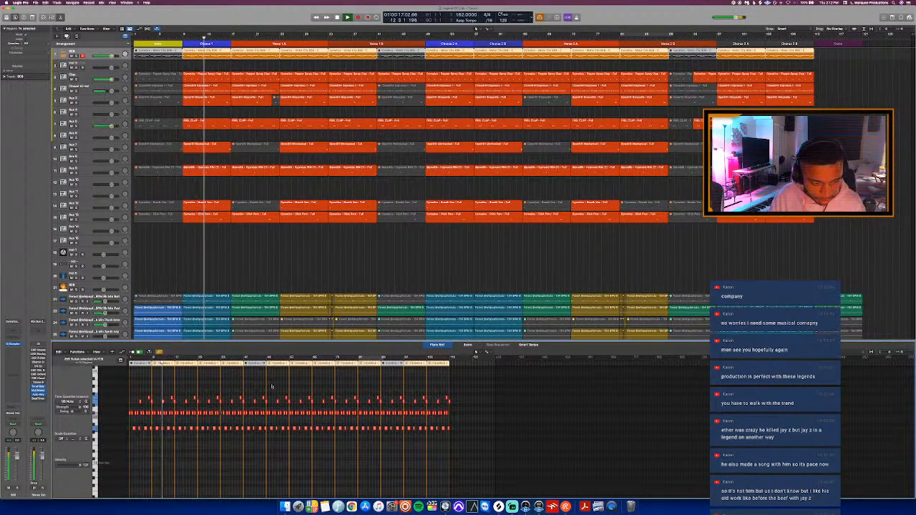
pyautogui.scroll(3, 272, 386)
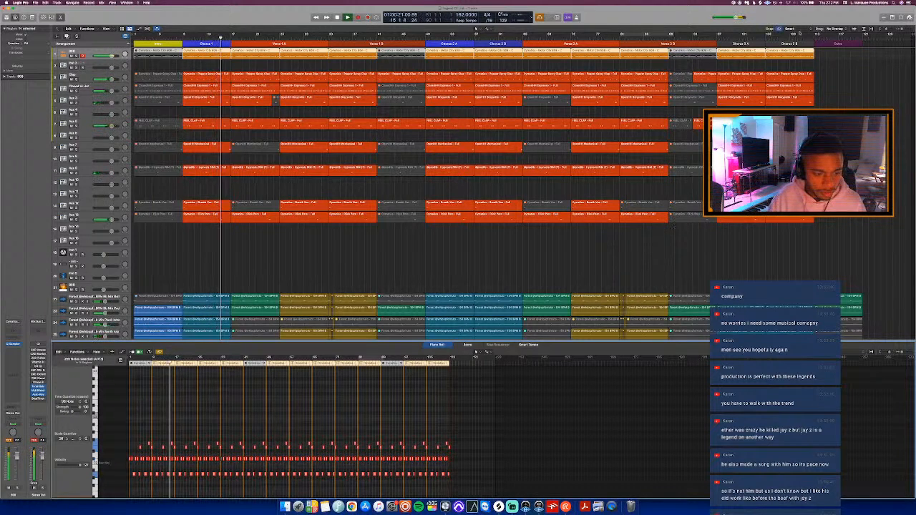
pyautogui.click(793, 36)
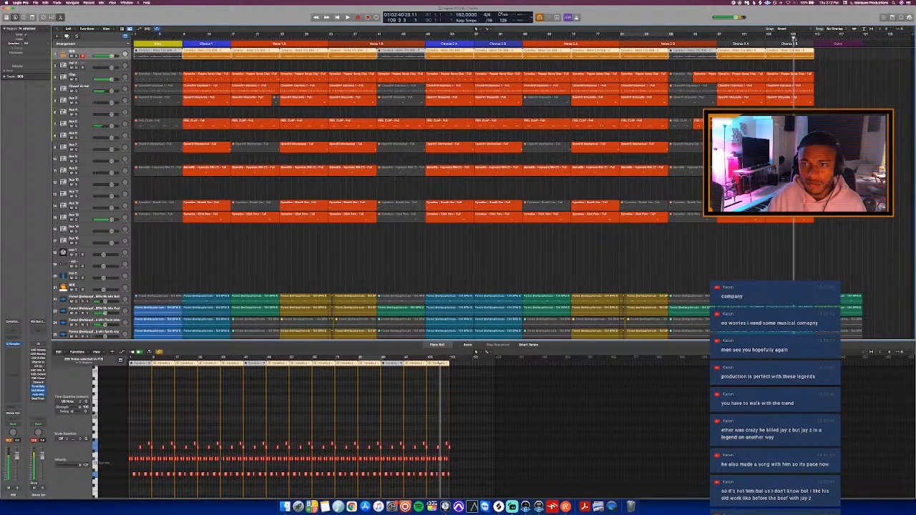
# - Redo the sample change in the 808 track's Quick Sampler to bring back the Hypnosis 808 sample, and close the plug-in
pyautogui.click(835, 66)
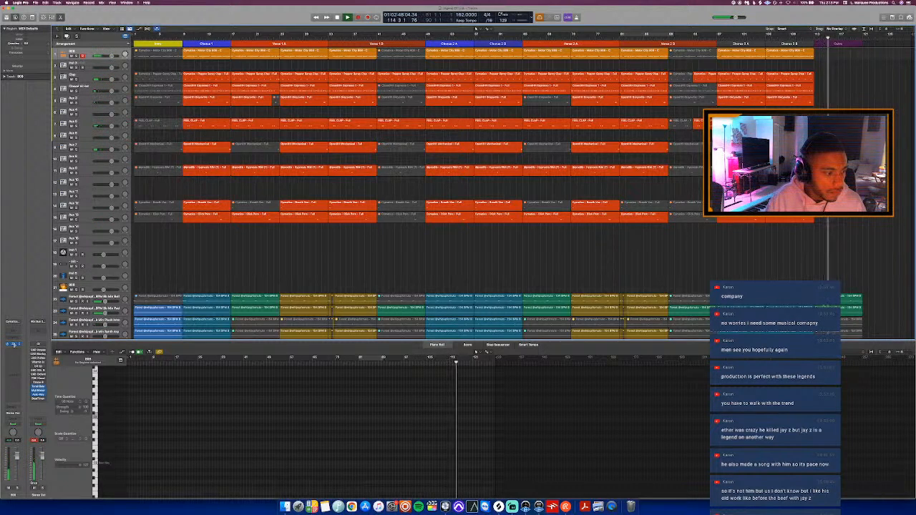
pyautogui.click(14, 345)
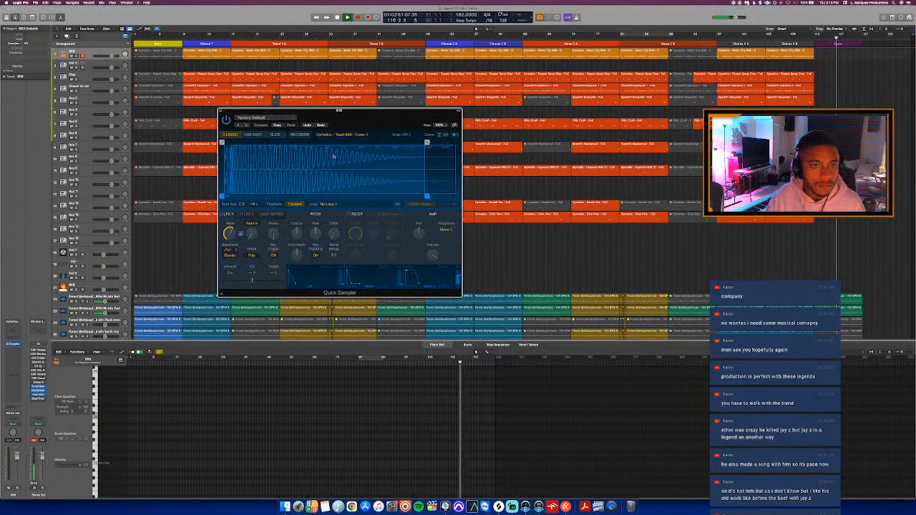
pyautogui.click(322, 125)
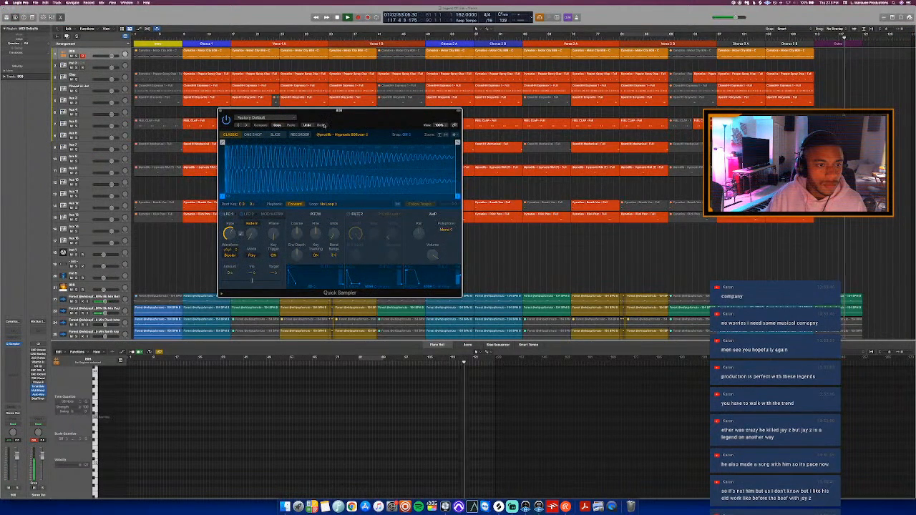
pyautogui.click(221, 112)
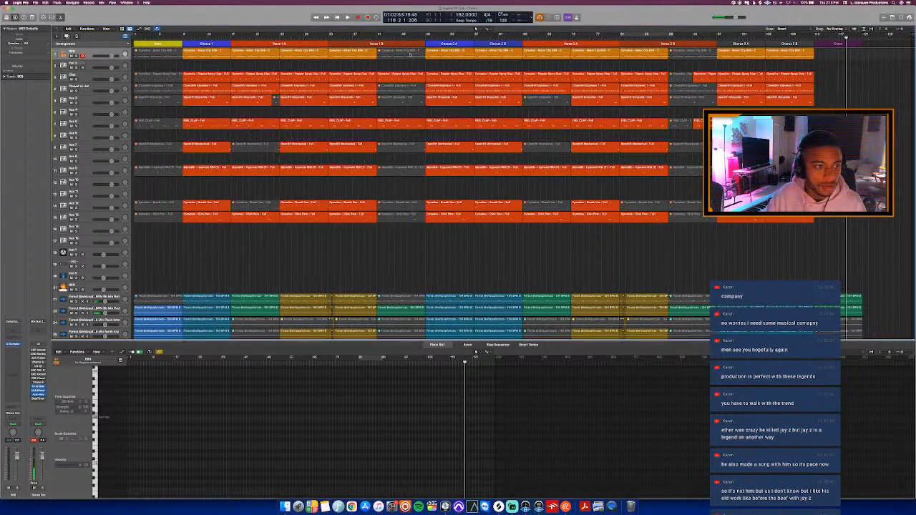
# - Select the notes of all 808 regions, transpose them back up one octave and play from the end of Chorus 3 B
pyautogui.click(88, 51)
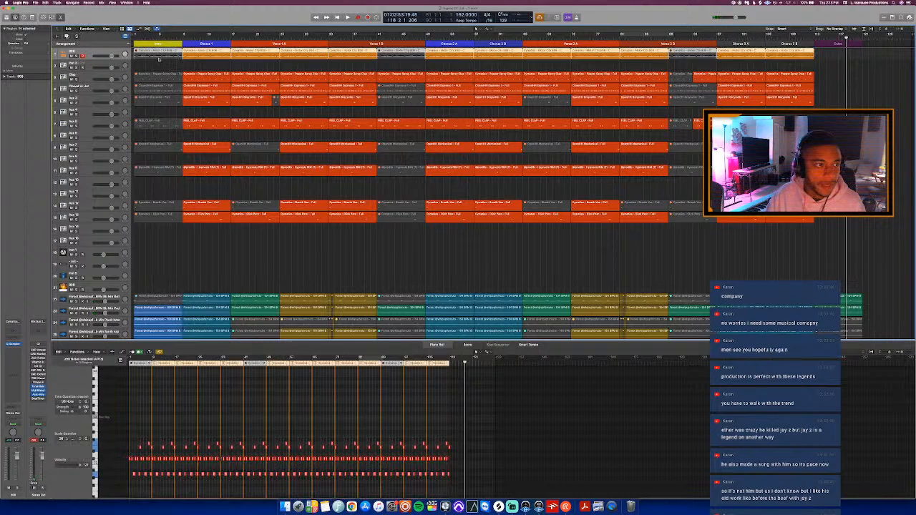
pyautogui.press('e')
pyautogui.press('e')
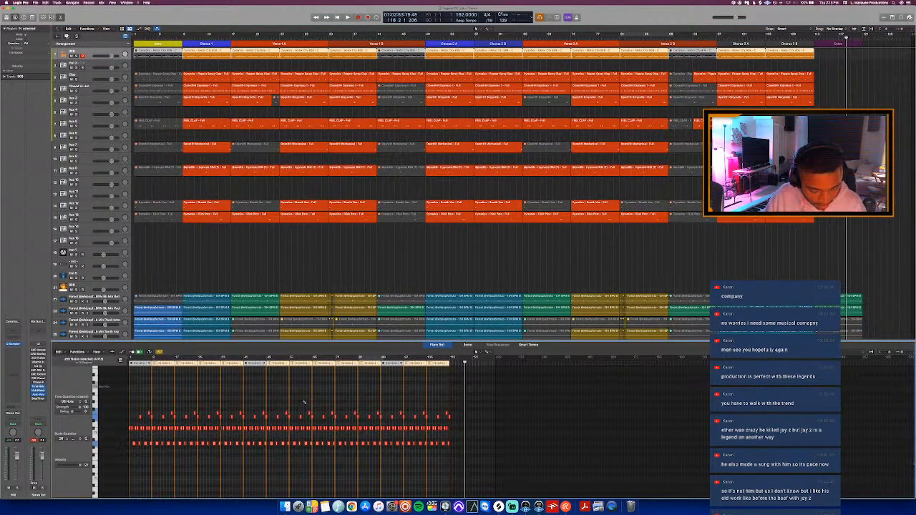
pyautogui.scroll(3, 302, 402)
pyautogui.scroll(-5, 302, 402)
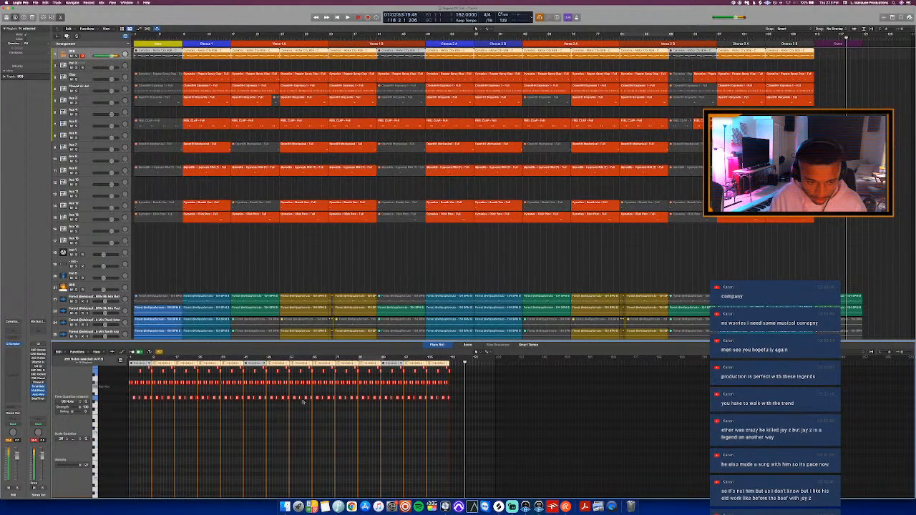
pyautogui.click(801, 38)
pyautogui.scroll(-4, 844, 112)
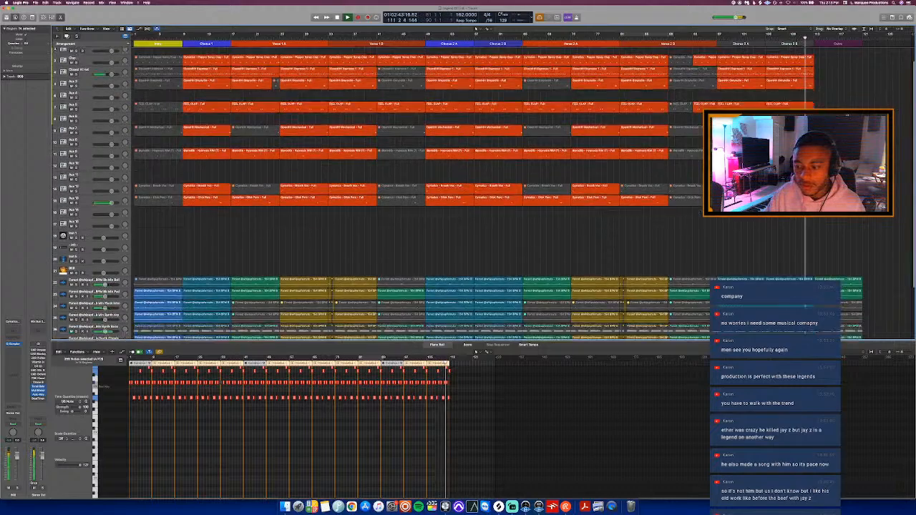
# - Repeat the Chorus 3 B clap and closed hi-hat regions into the Outro, split them at bar 117 keeping overlapping notes, with the first halves muted
pyautogui.press('p')
pyautogui.click(844, 122)
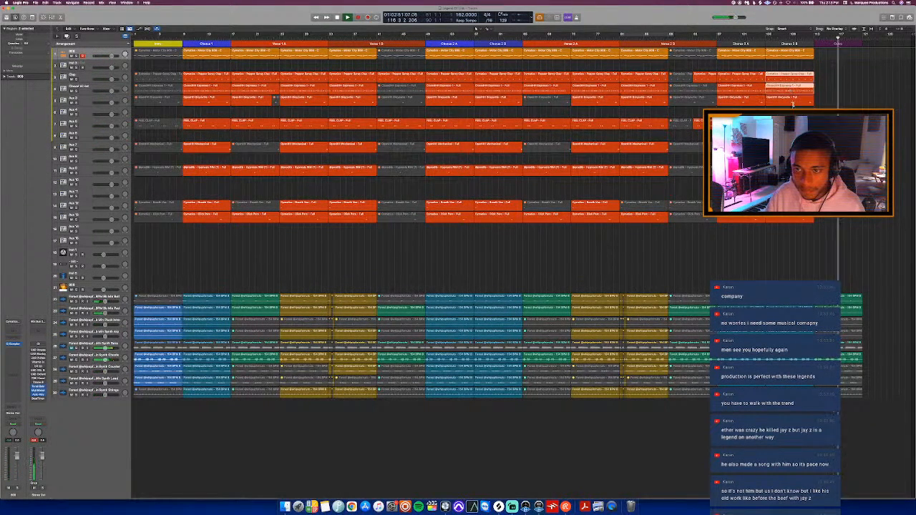
pyautogui.press('super+r')
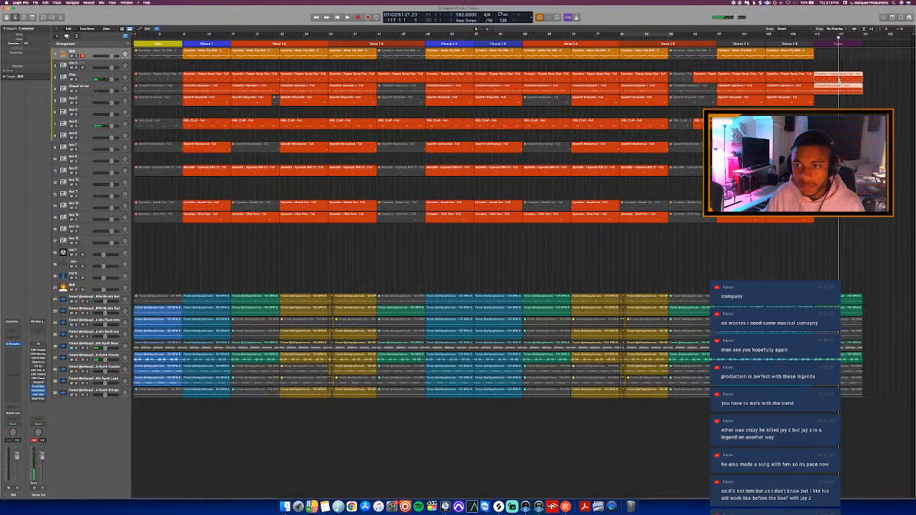
pyautogui.press('super+t')
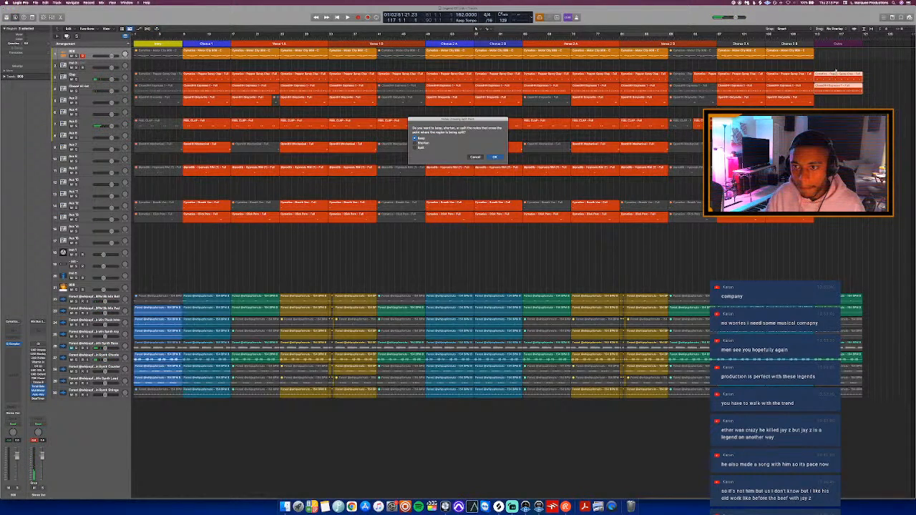
pyautogui.press('Return')
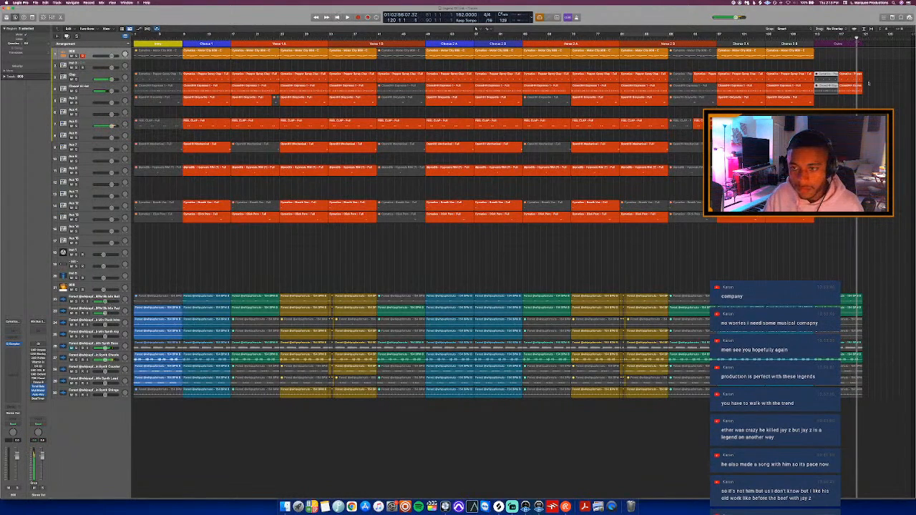
# - Mute the last seven notes of the closed hi-hat region at bar 117 in the Piano Roll and replay the Outro's ending
pyautogui.press('p')
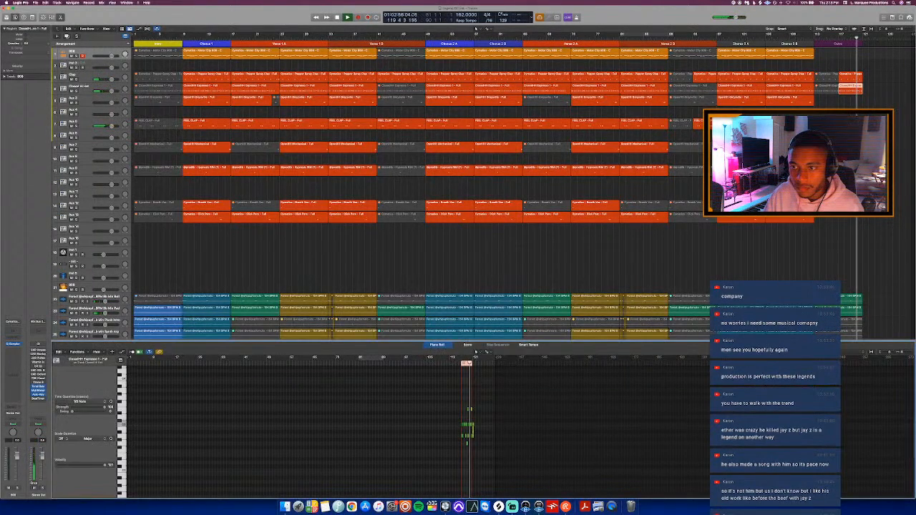
pyautogui.scroll(5, 495, 408)
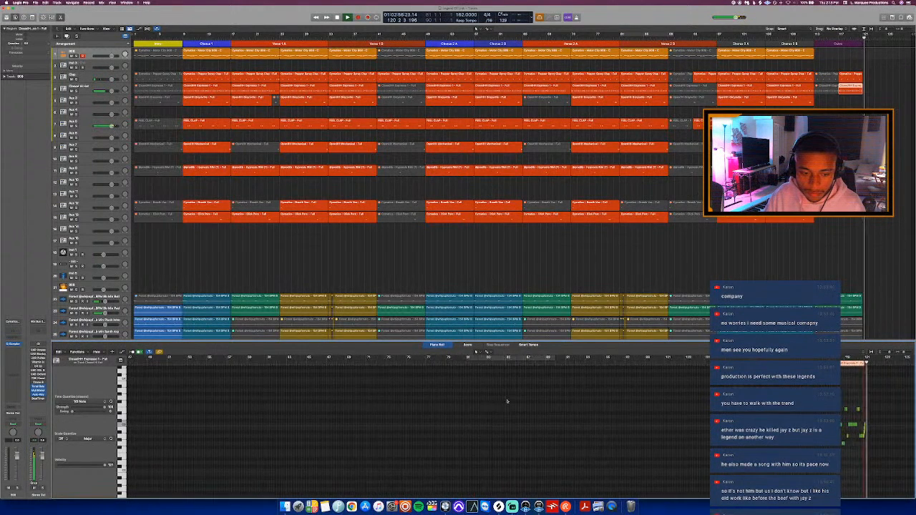
pyautogui.scroll(3, 508, 390)
pyautogui.hscroll(5, 510, 389)
pyautogui.press('space')
pyautogui.hscroll(-2, 684, 362)
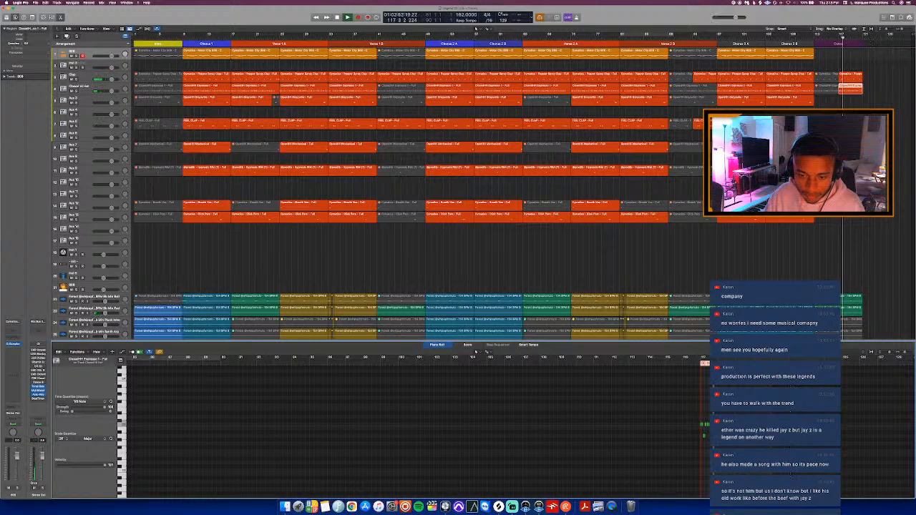
pyautogui.scroll(5, 744, 387)
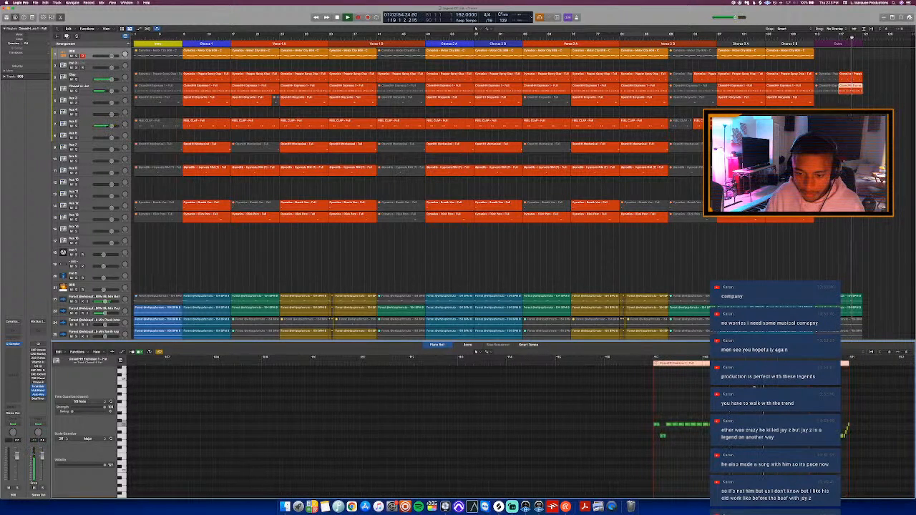
pyautogui.scroll(2, 754, 387)
pyautogui.hscroll(5, 751, 389)
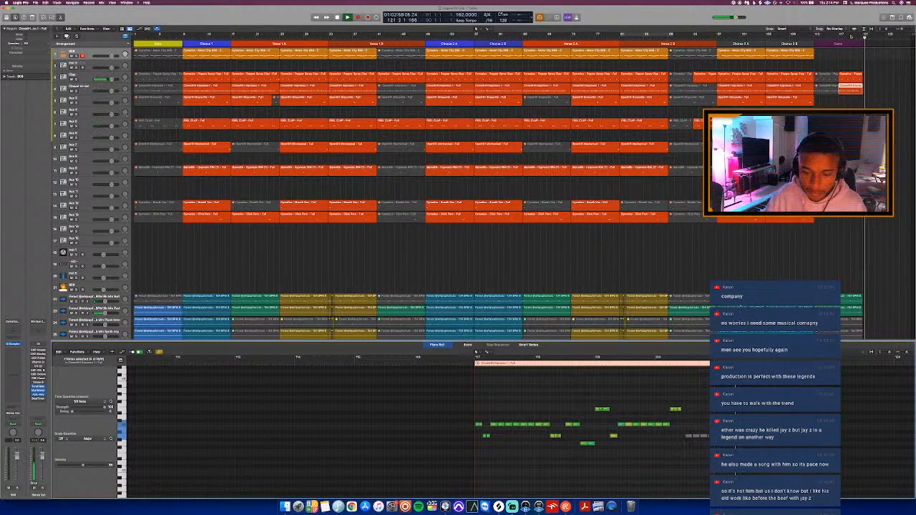
pyautogui.press('space')
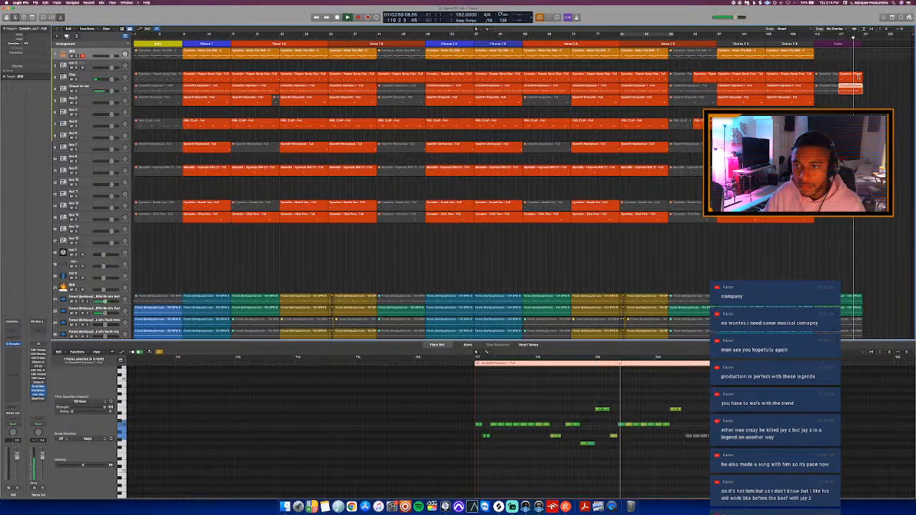
pyautogui.press('p')
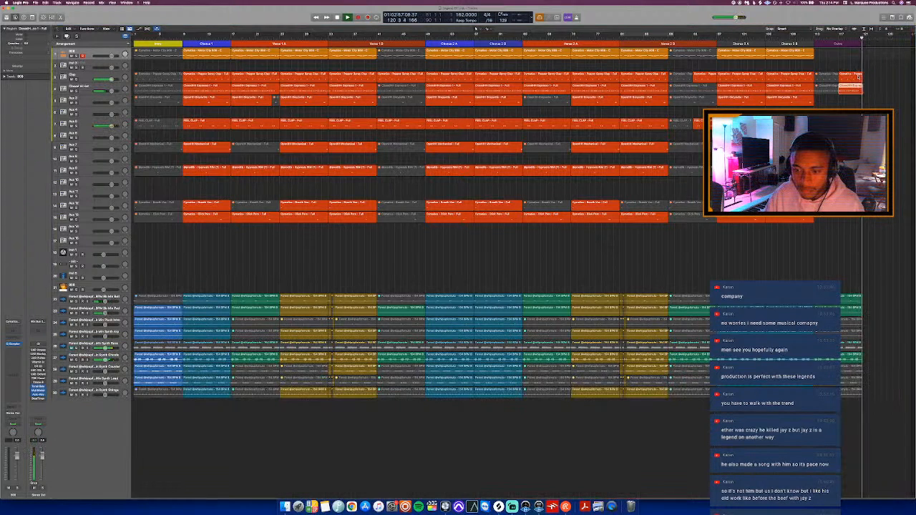
# - Mute the last note of the clap region at bar 117 in the Piano Roll and play the song from the beginning
pyautogui.press('p')
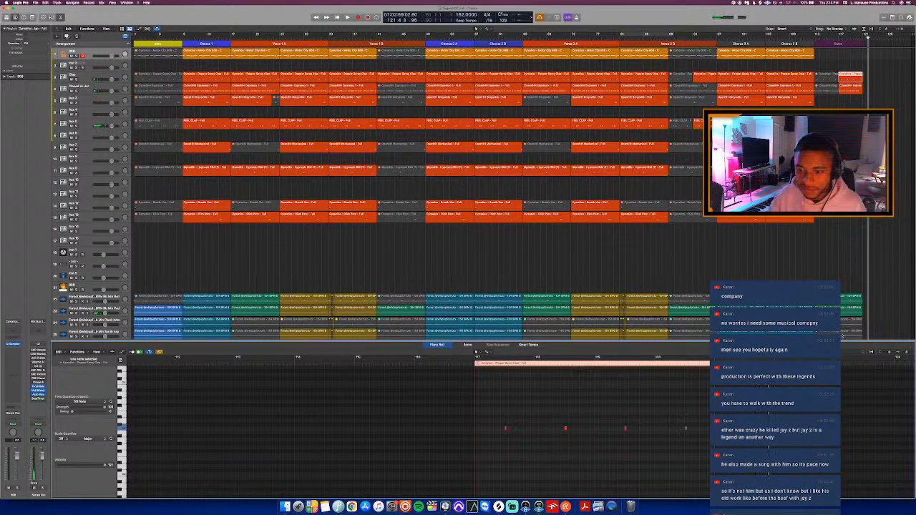
pyautogui.press('p')
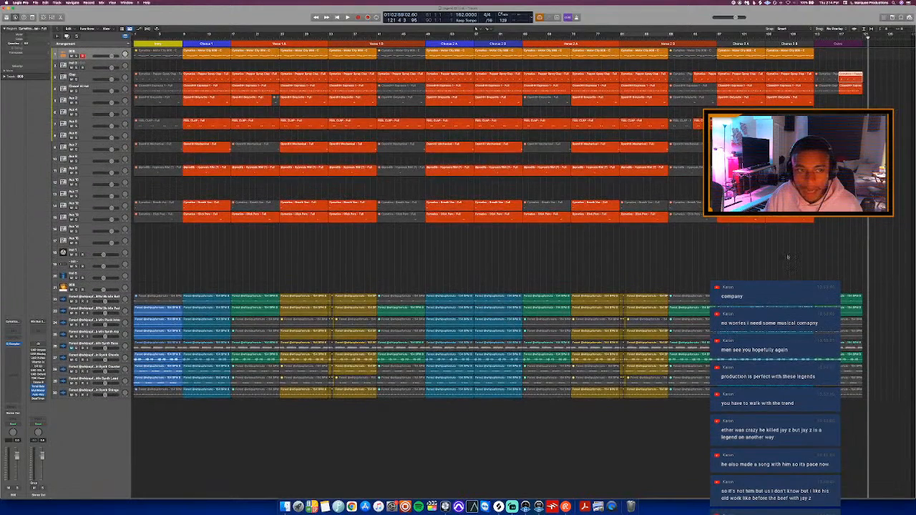
pyautogui.press('Return')
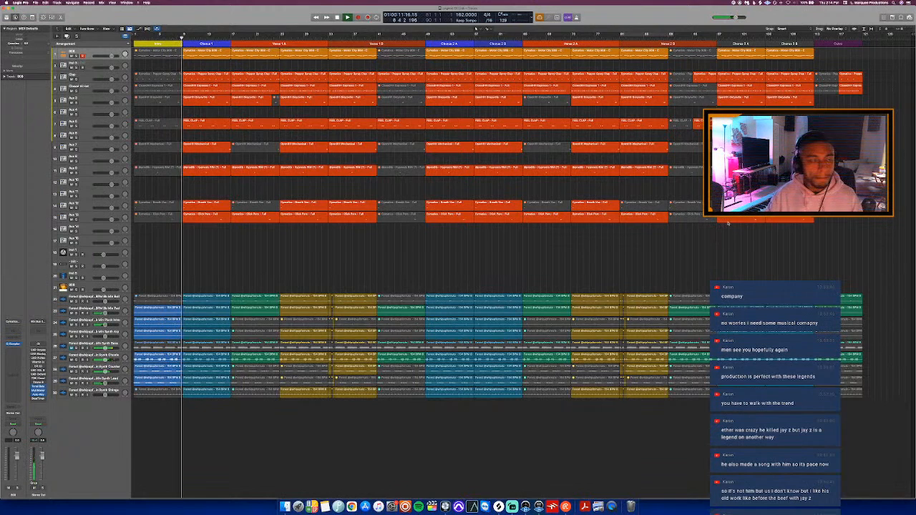
# - Color the Chorus 3 A and Chorus 3 B arrangement markers blue like the other choruses
pyautogui.hotkey('alt', 'c')
pyautogui.click(719, 43)
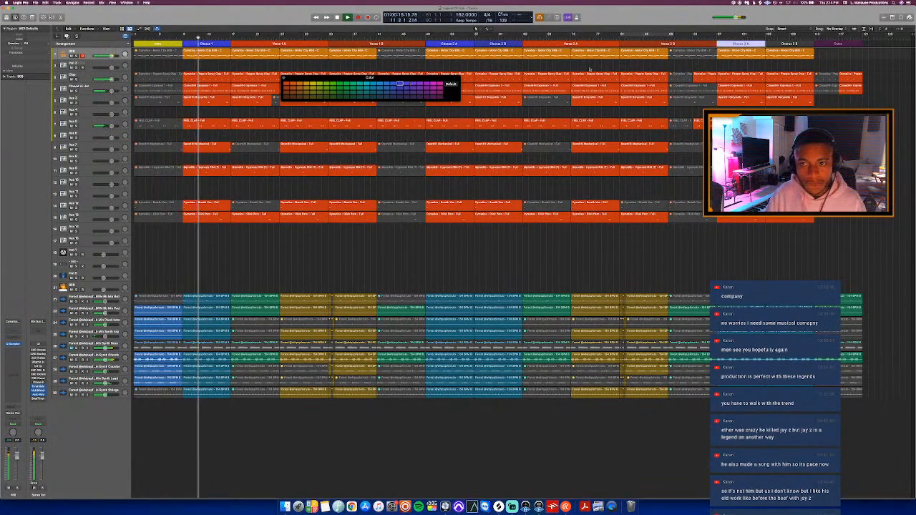
pyautogui.click(405, 89)
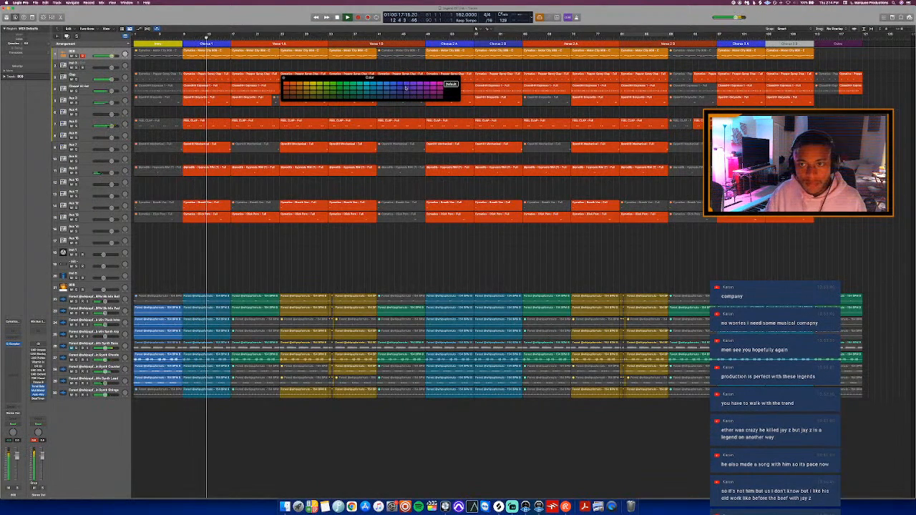
pyautogui.hotkey('alt', 'c')
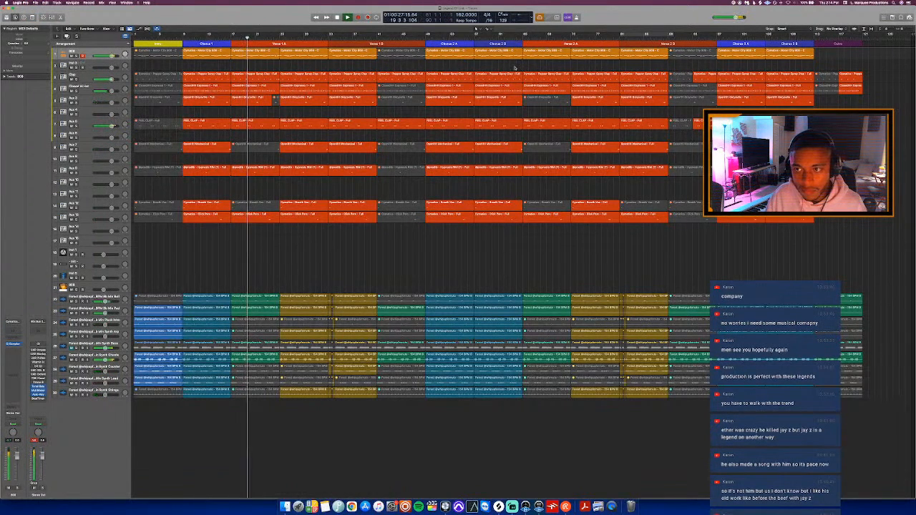
# - Rename the track with the Feel Clap regions as Clap Accent
pyautogui.click(78, 123)
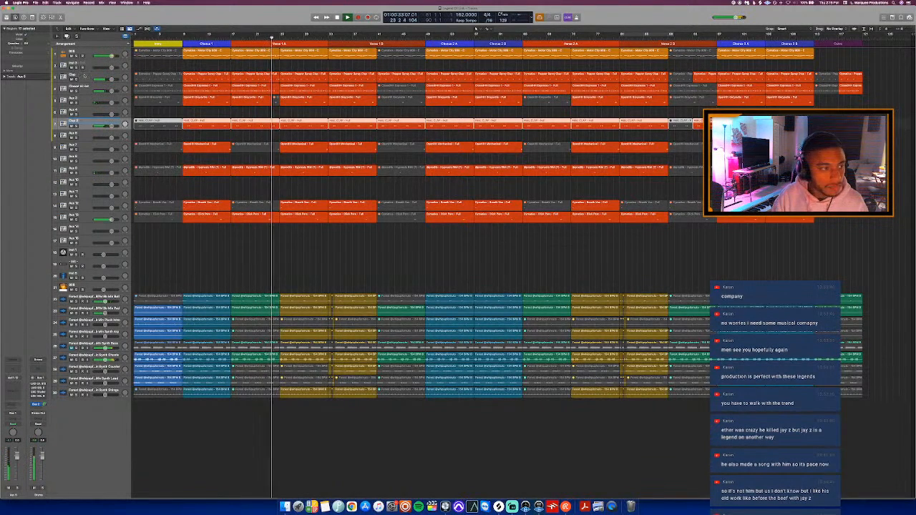
pyautogui.click(84, 75)
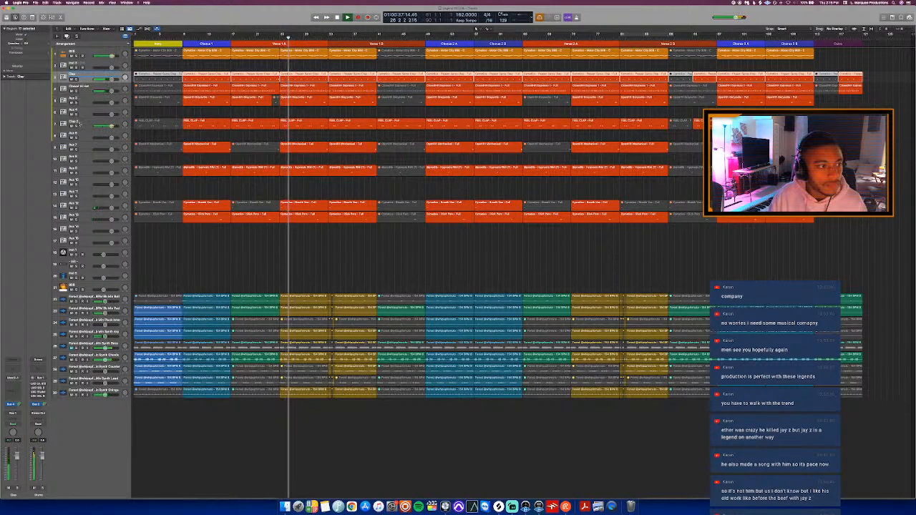
pyautogui.click(81, 122)
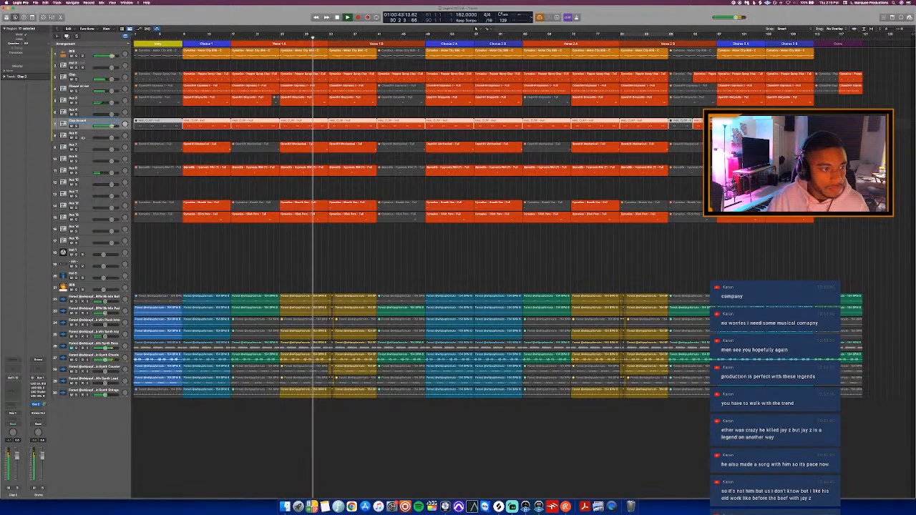
# - Rename the Aux 7, Aux 9, Aux 12 and Aux 13 tracks as Open Hi Hat 1, Rim, Breath and Click
pyautogui.click(81, 146)
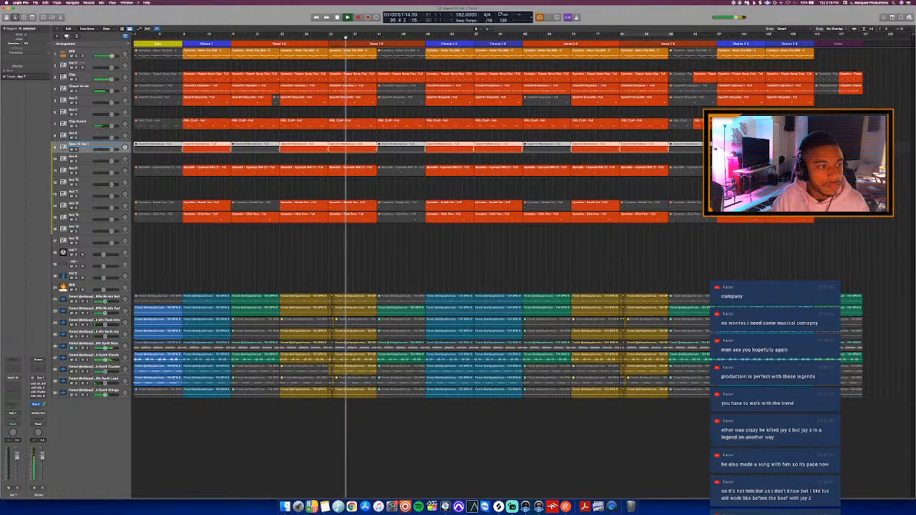
pyautogui.press('Down')
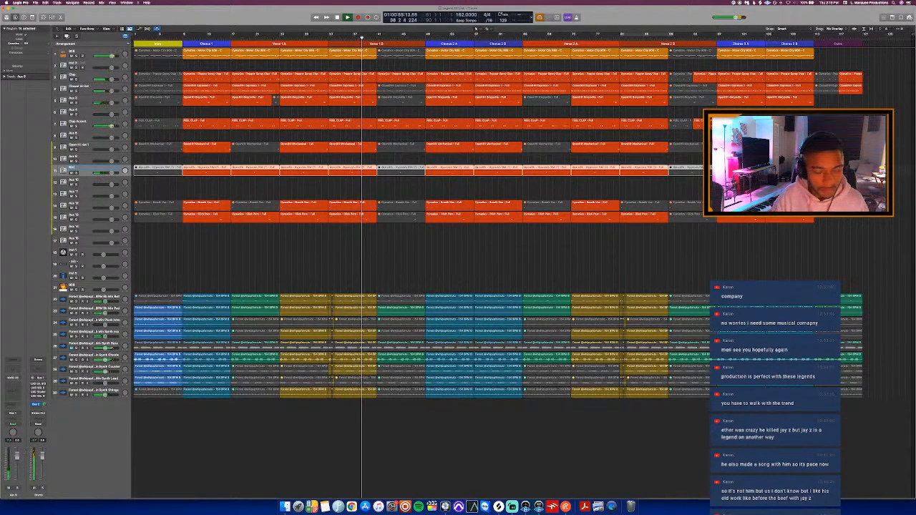
pyautogui.click(86, 204)
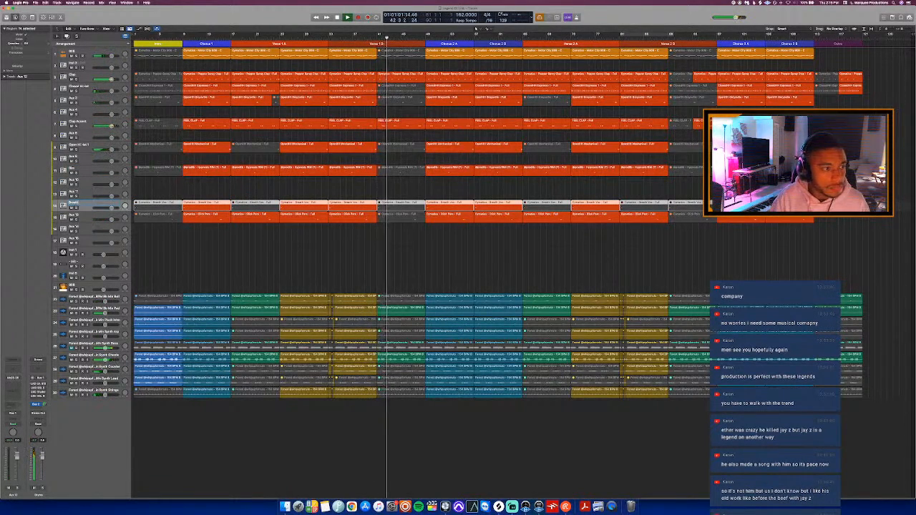
pyautogui.click(87, 217)
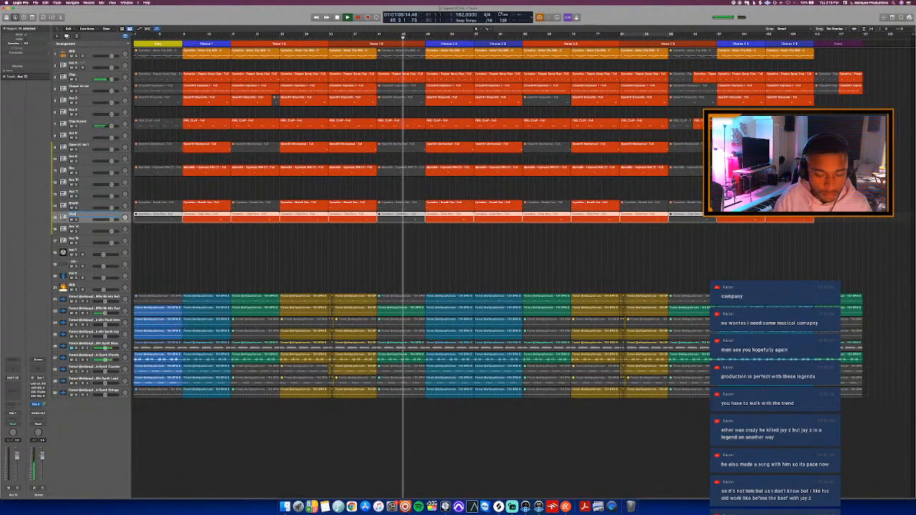
pyautogui.click(192, 109)
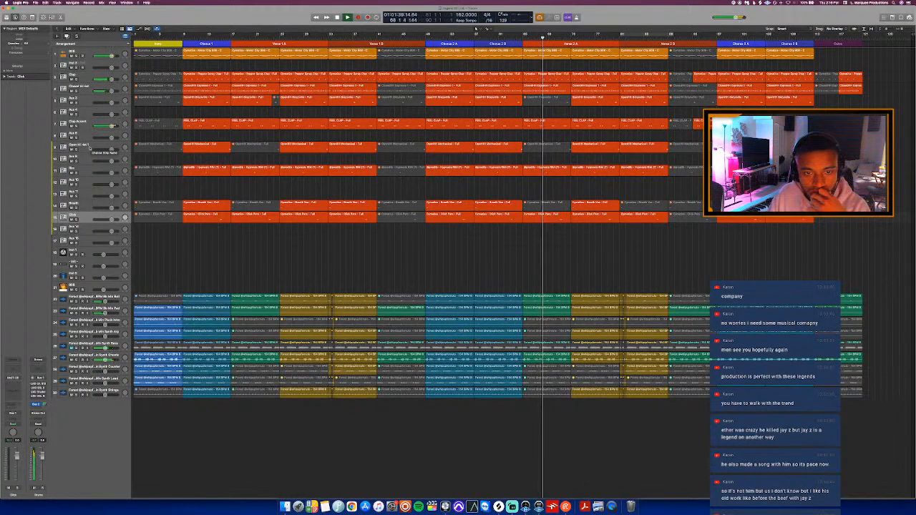
# - Rename the Mechanical open hi-hat track as Open Hi Hat 2 and the Aux 3 track as Open Hi Hat 1
pyautogui.click(89, 145)
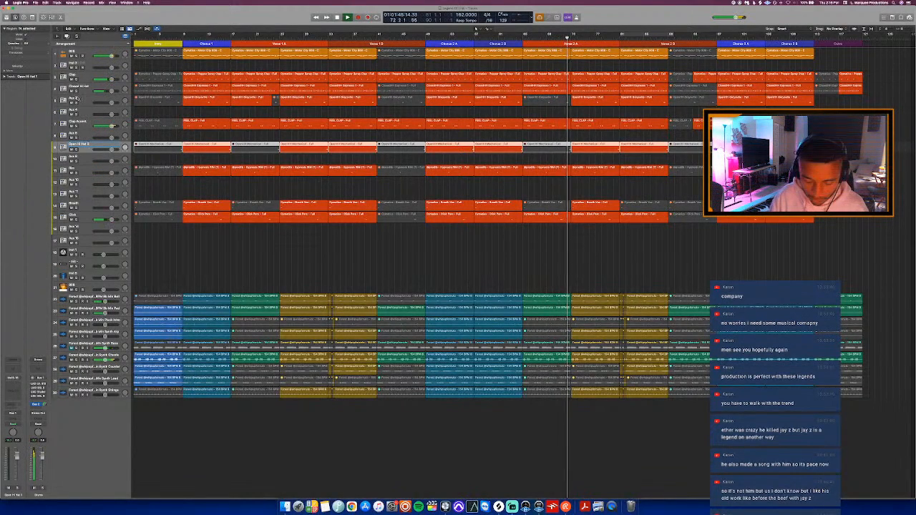
pyautogui.click(78, 101)
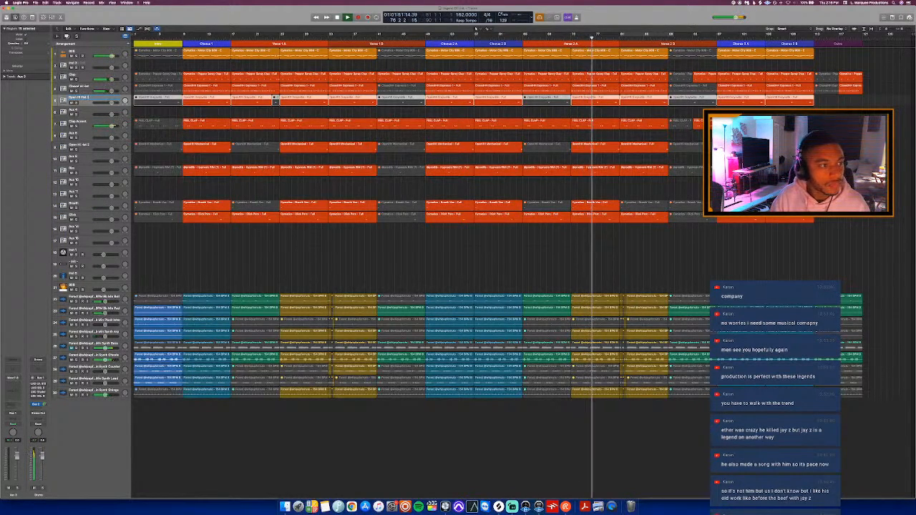
pyautogui.click(147, 110)
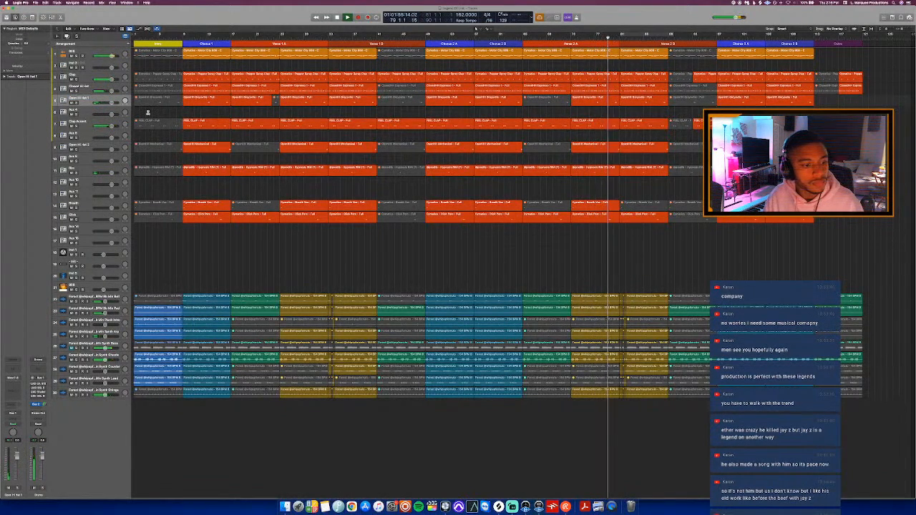
# - Select all regions in the arrangement and name them after their tracks
pyautogui.press('super+a')
pyautogui.hotkey('alt', 'shift', 'n')
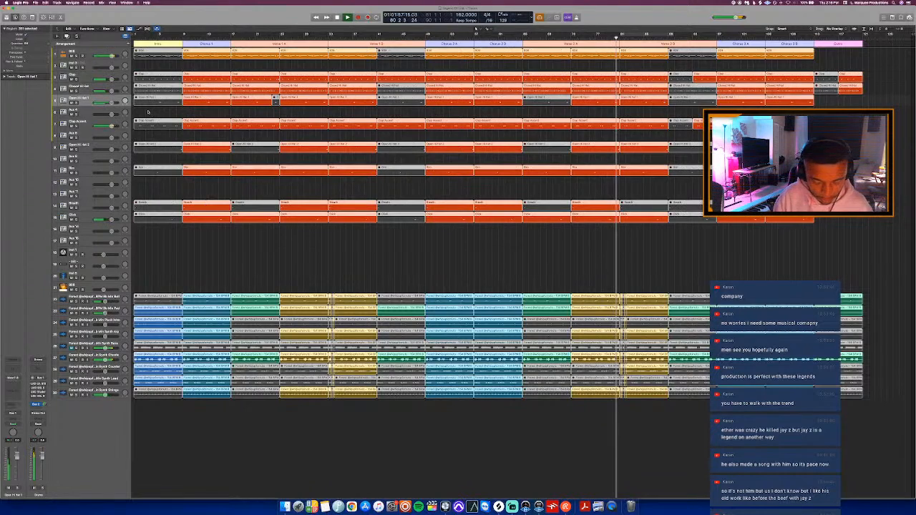
pyautogui.click(148, 111)
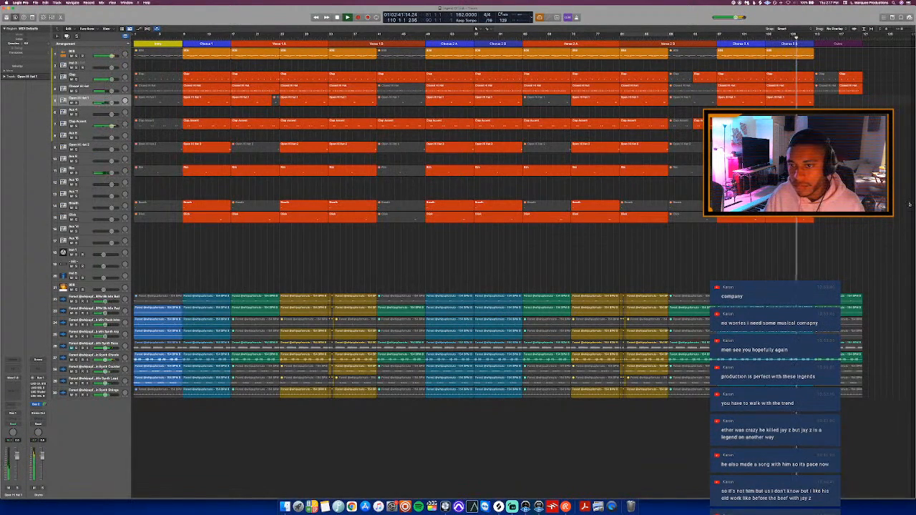
# - Play from the start of Chorus 3 A and try muting its Open Hi Hat 1 region
pyautogui.click(737, 102)
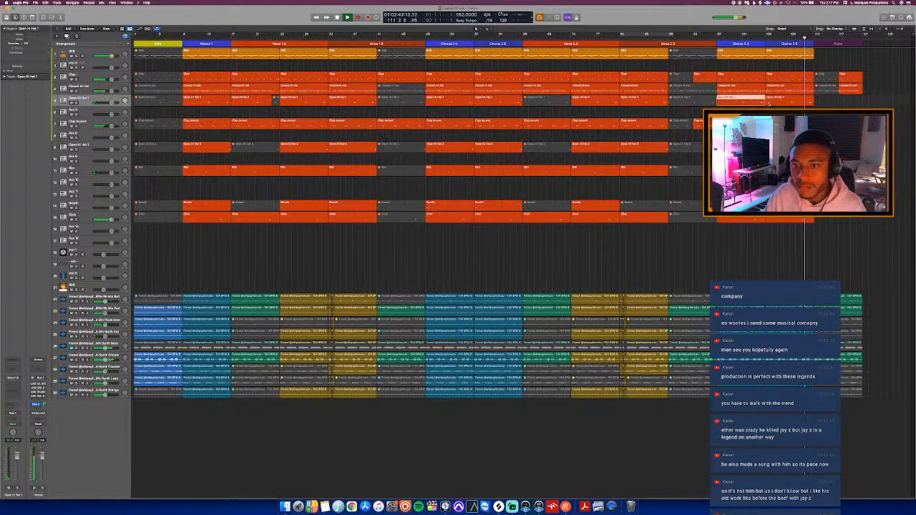
pyautogui.click(717, 38)
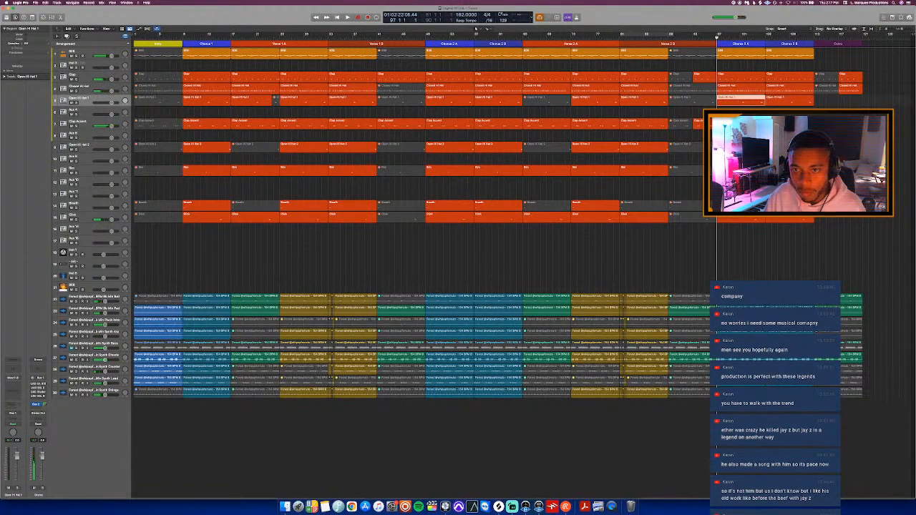
pyautogui.hotkey('ctrl', 'm')
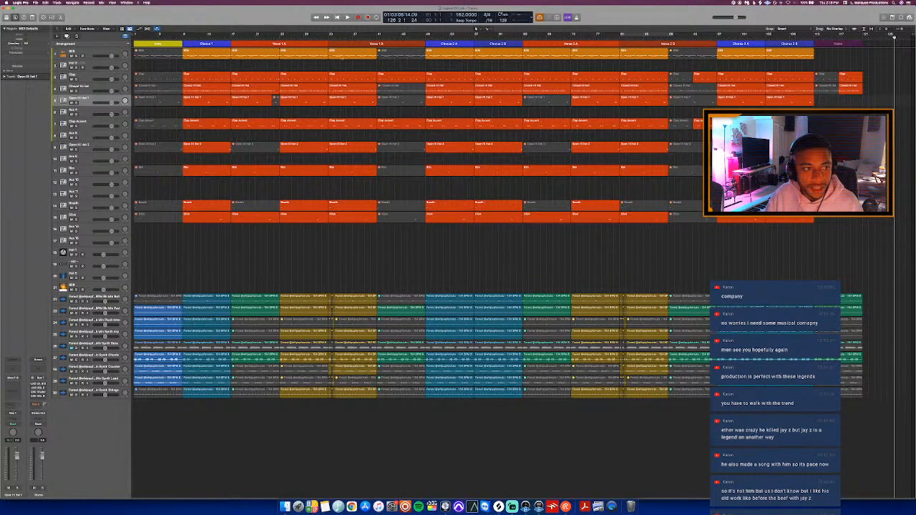
# - Set the cycle range over the whole song, from bar 1 to bar 122
pyautogui.moveTo(139, 35)
pyautogui.mouseDown()
pyautogui.moveTo(193, 34)
pyautogui.moveTo(133, 34)
pyautogui.mouseUp()
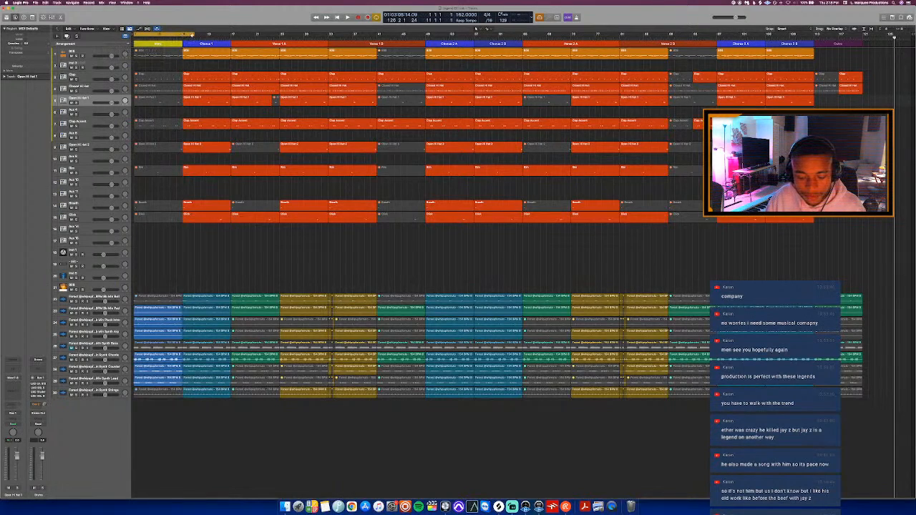
pyautogui.moveTo(195, 34); pyautogui.dragTo(869, 35)
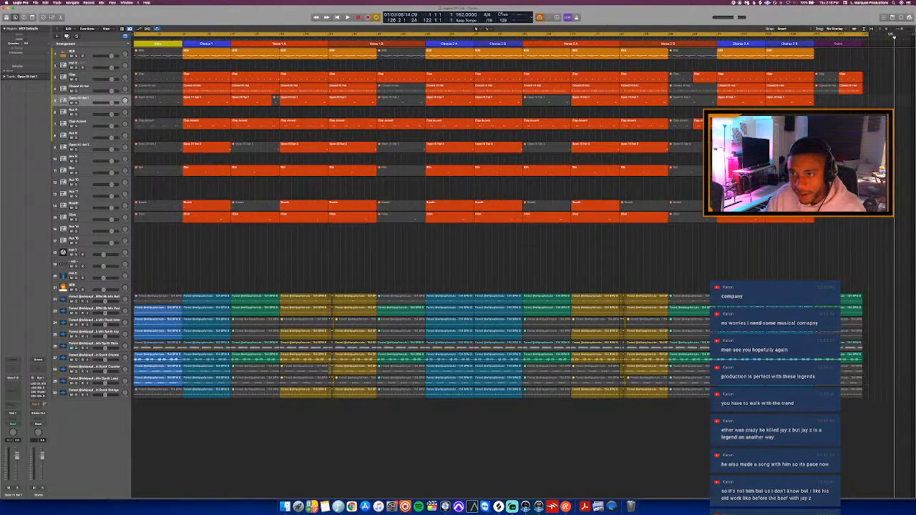
# - Place the playhead at bar 122 and extend the Outro arrangement marker so that it ends there
pyautogui.press('c')
pyautogui.click(868, 38)
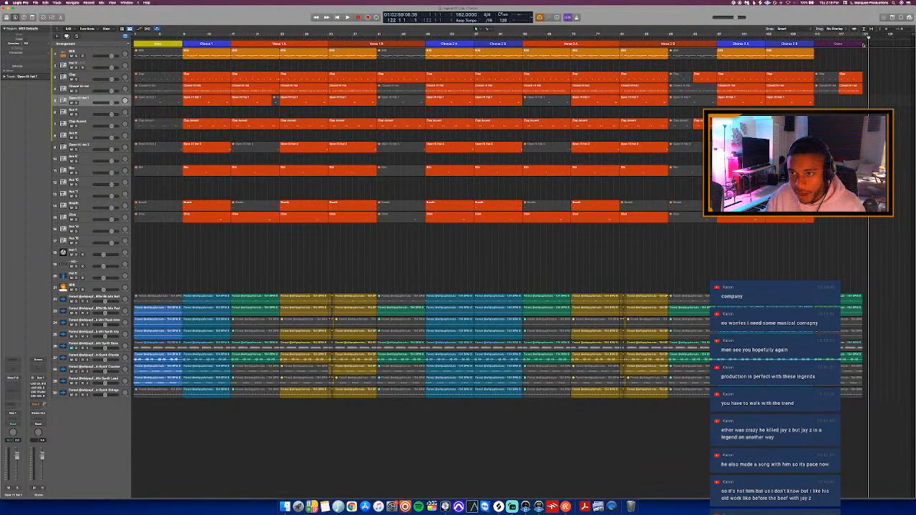
pyautogui.moveTo(861, 44); pyautogui.dragTo(868, 45)
pyautogui.scroll(5, 887, 64)
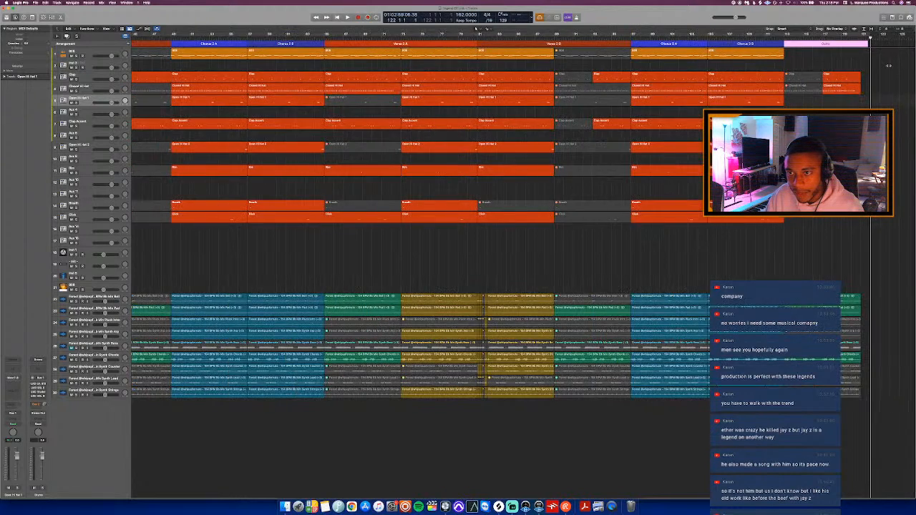
pyautogui.moveTo(843, 46); pyautogui.dragTo(841, 80)
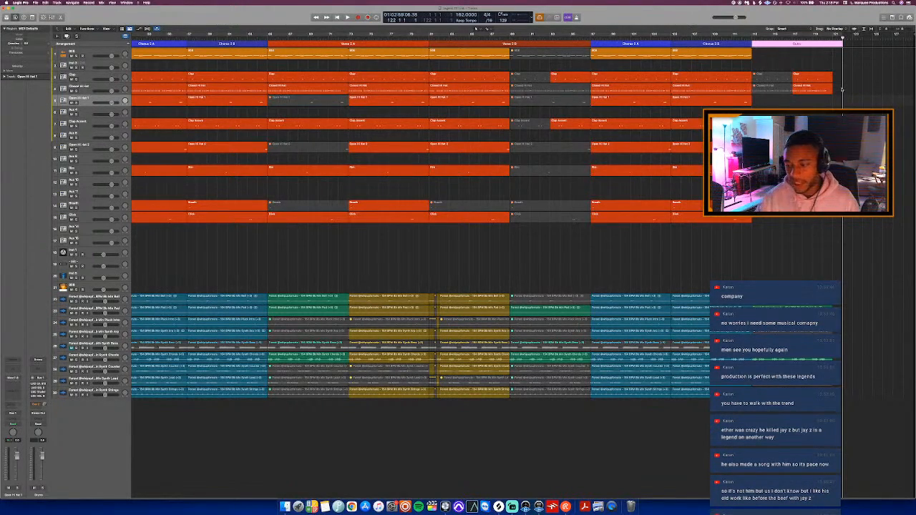
pyautogui.click(841, 89)
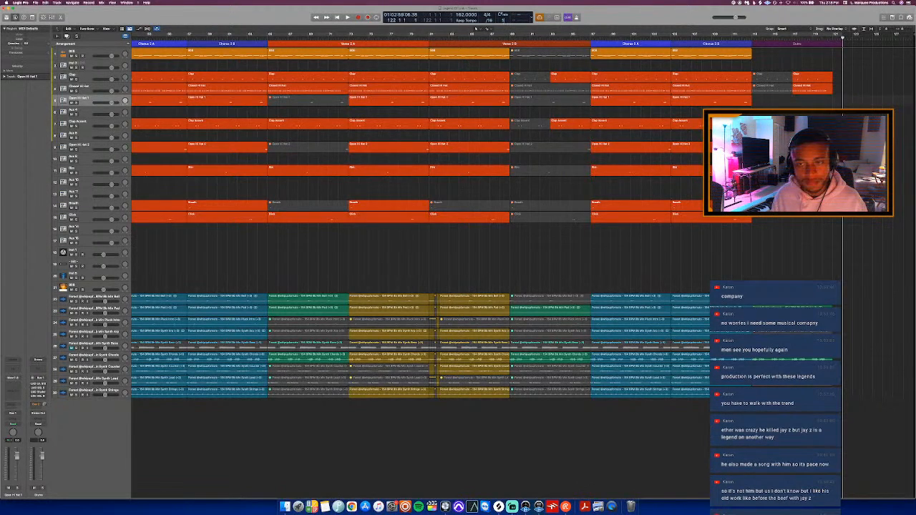
# - Bounce the whole song offline as an MP3 into the Bounces folder, using the project name as the file name
pyautogui.hscroll(-3, 476, 28)
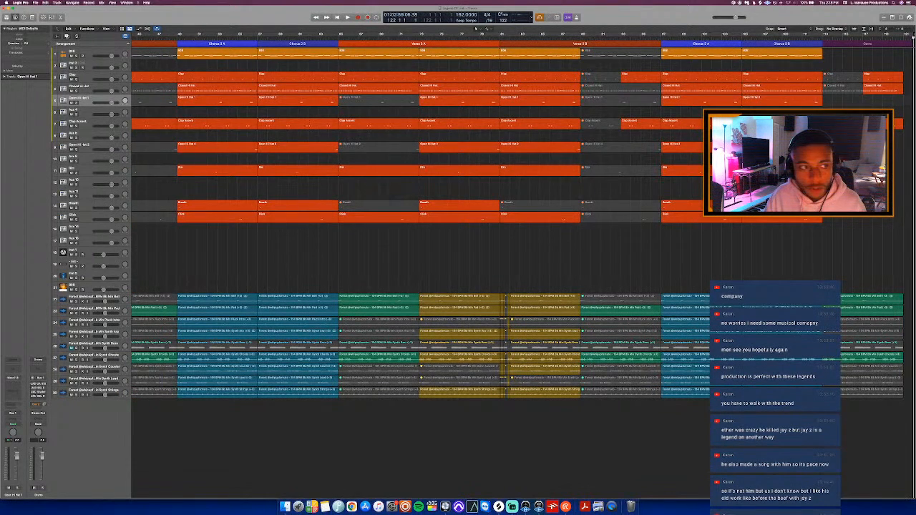
pyautogui.press('super+Left')
pyautogui.press('super+Left')
pyautogui.click(476, 29)
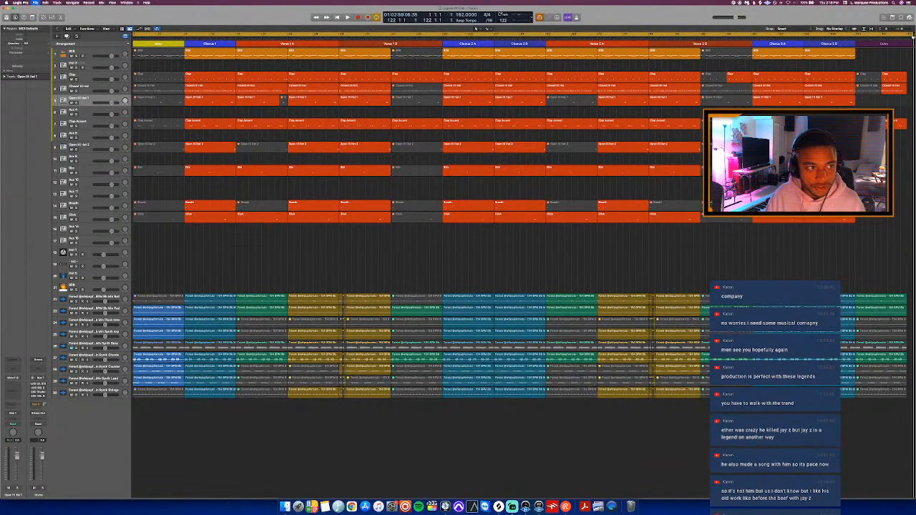
pyautogui.press('super+b')
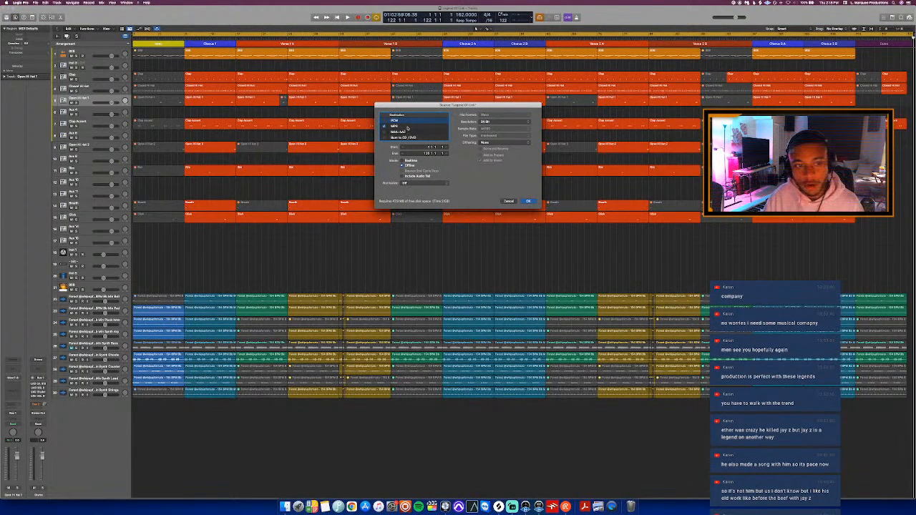
pyautogui.click(407, 126)
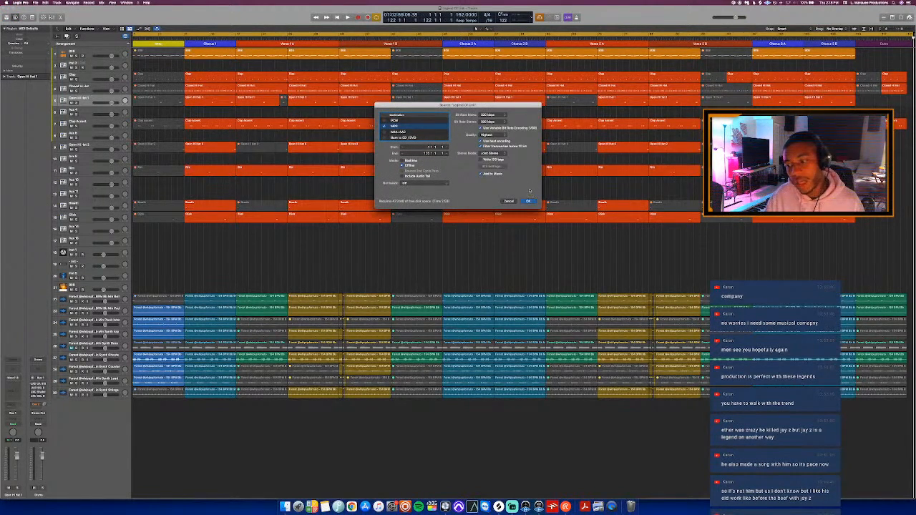
pyautogui.moveTo(528, 200); pyautogui.dragTo(528, 192)
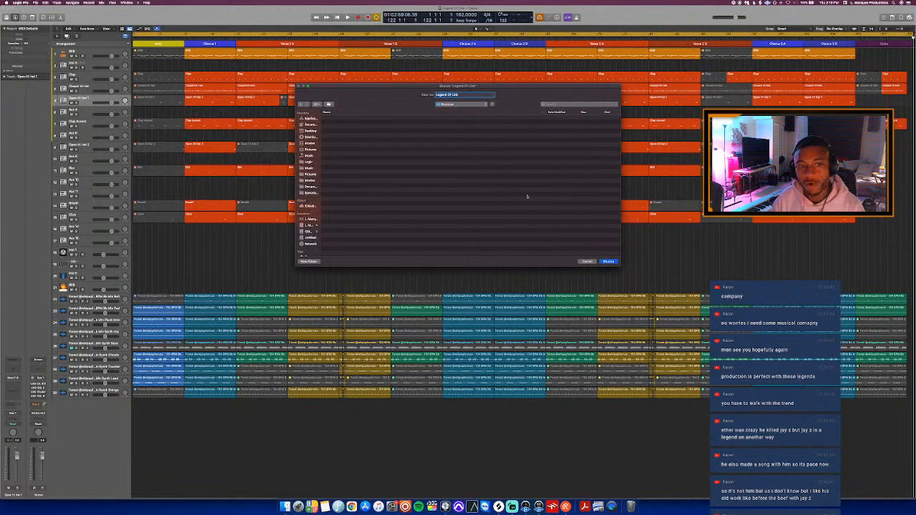
pyautogui.press('Return')
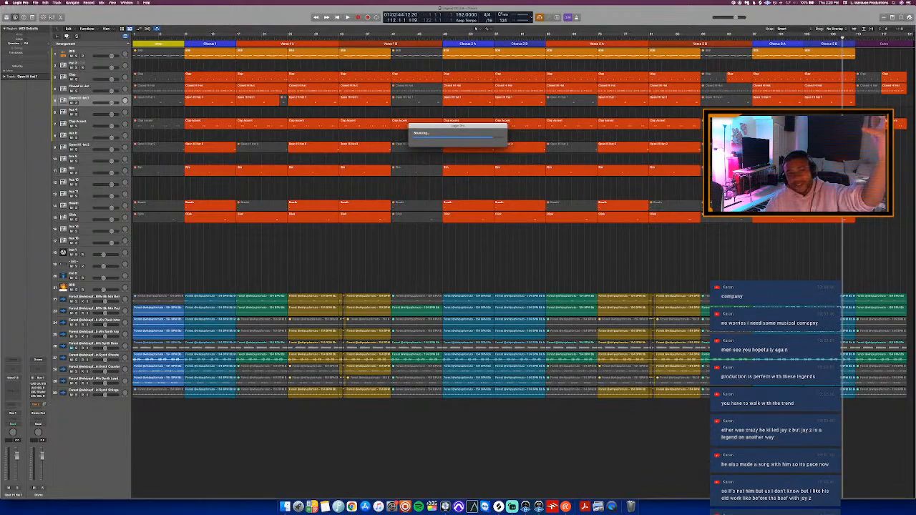
# - Show an overview of all open windows on the desktop while the bounce is running
pyautogui.hotkey('ctrl', 'Up')
pyautogui.hotkey('ctrl', 'Up')
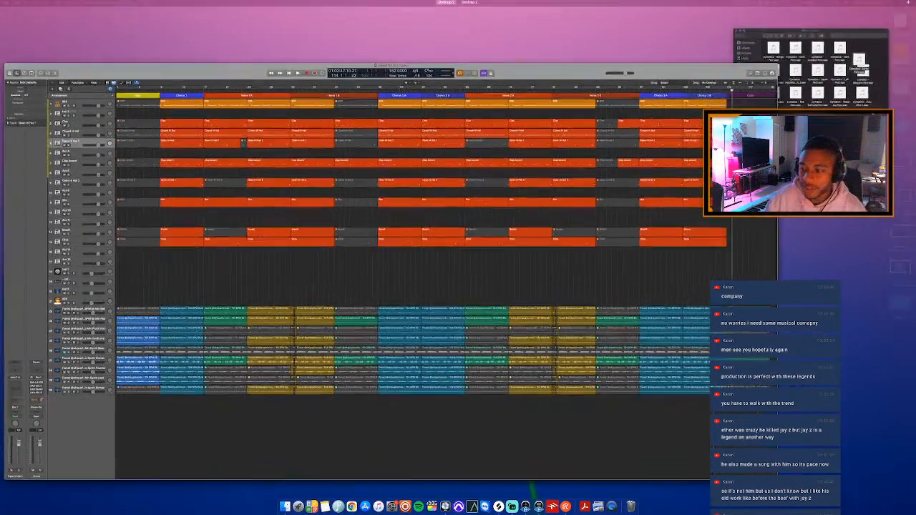